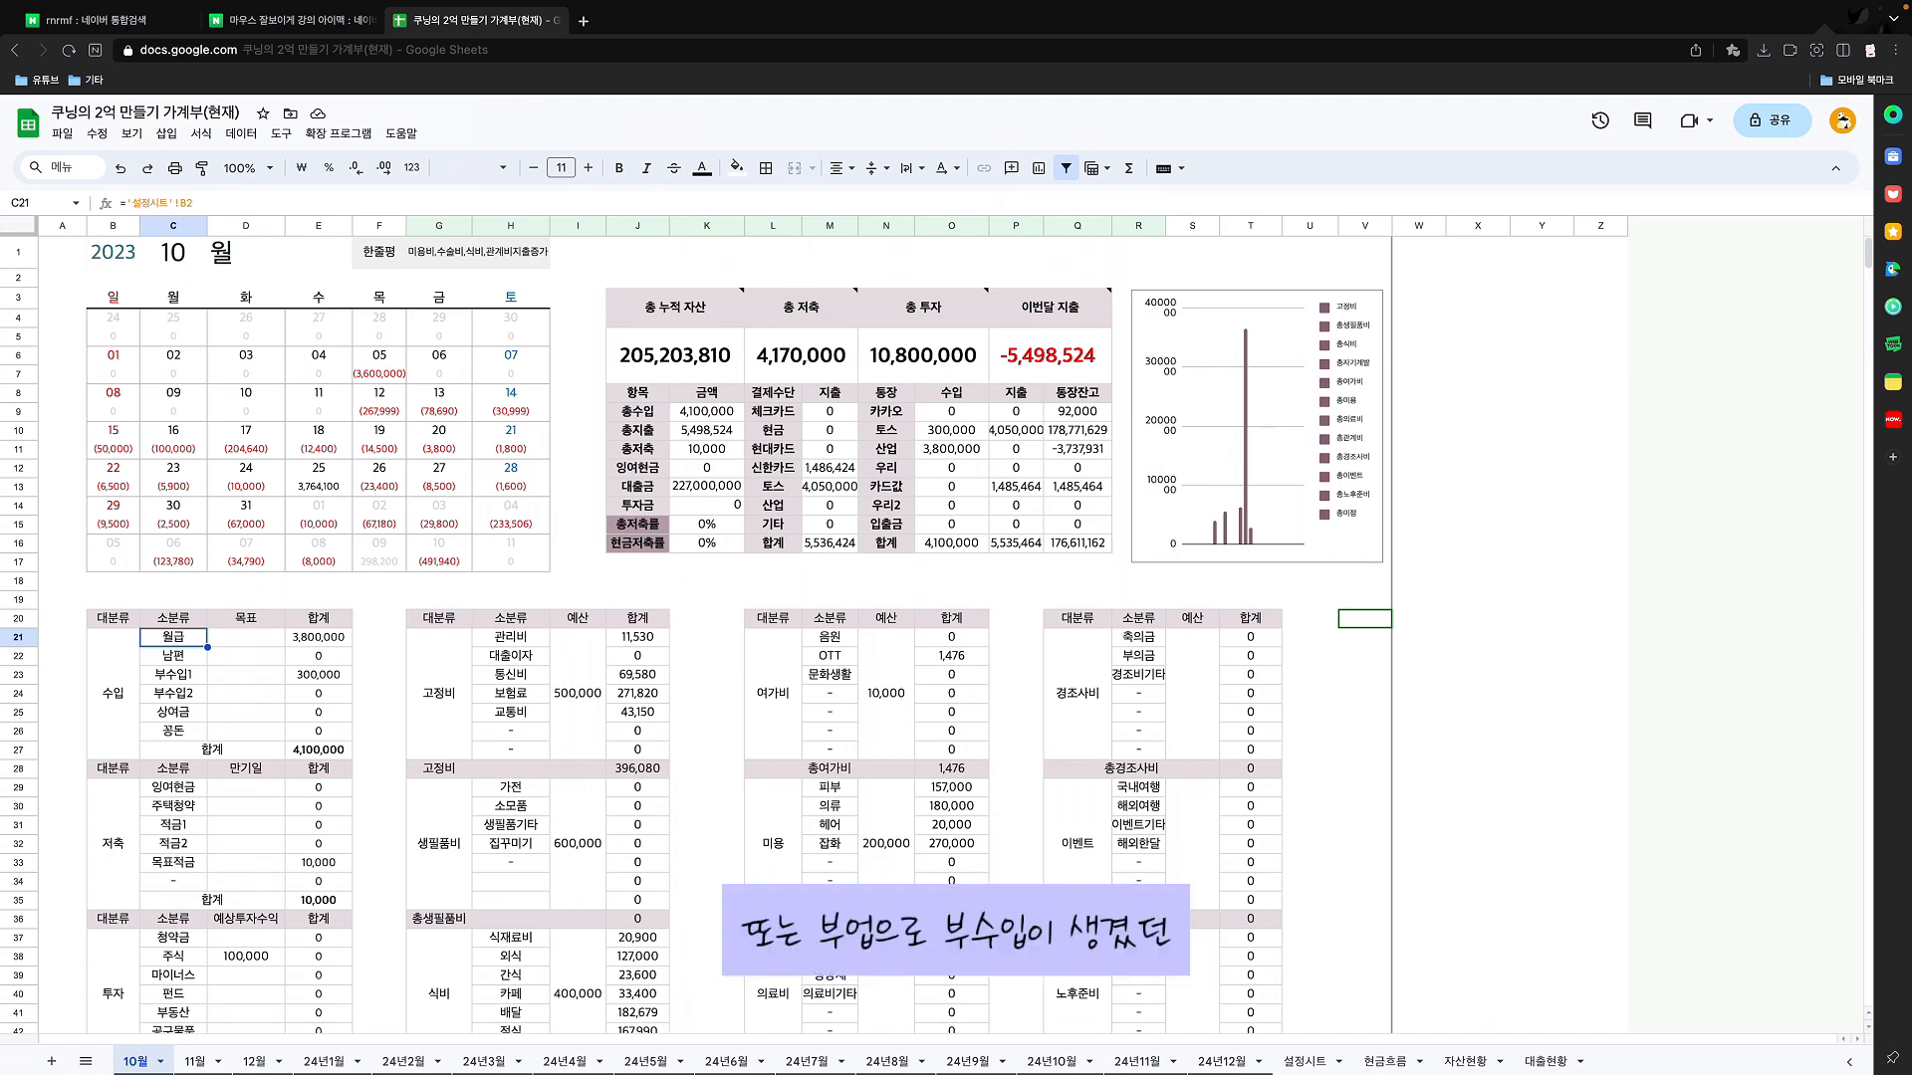
# Step: Examine the 부수입1 and 부수입2 rows of the income table and the dated transaction ledger in the 10월 sheet
pyautogui.click(180, 694)
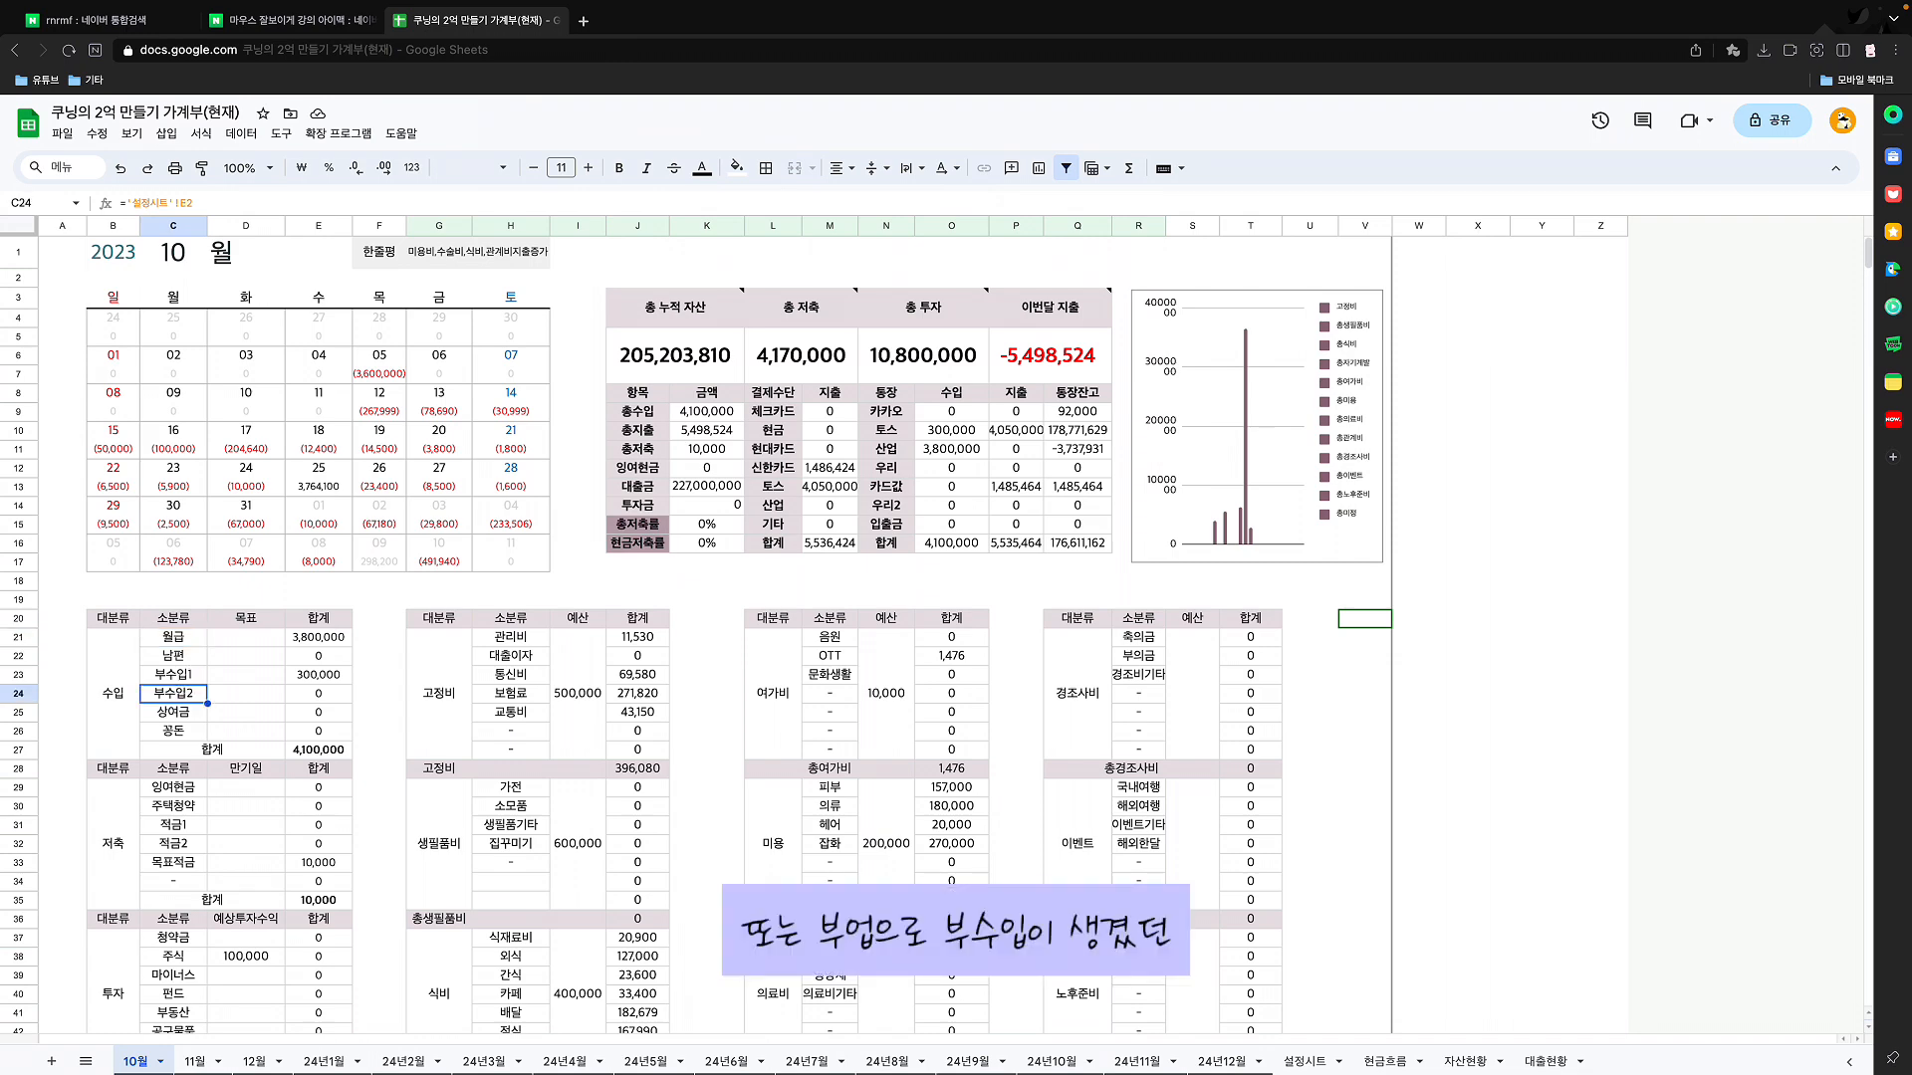
pyautogui.click(173, 675)
pyautogui.scroll(-1, 697, 638)
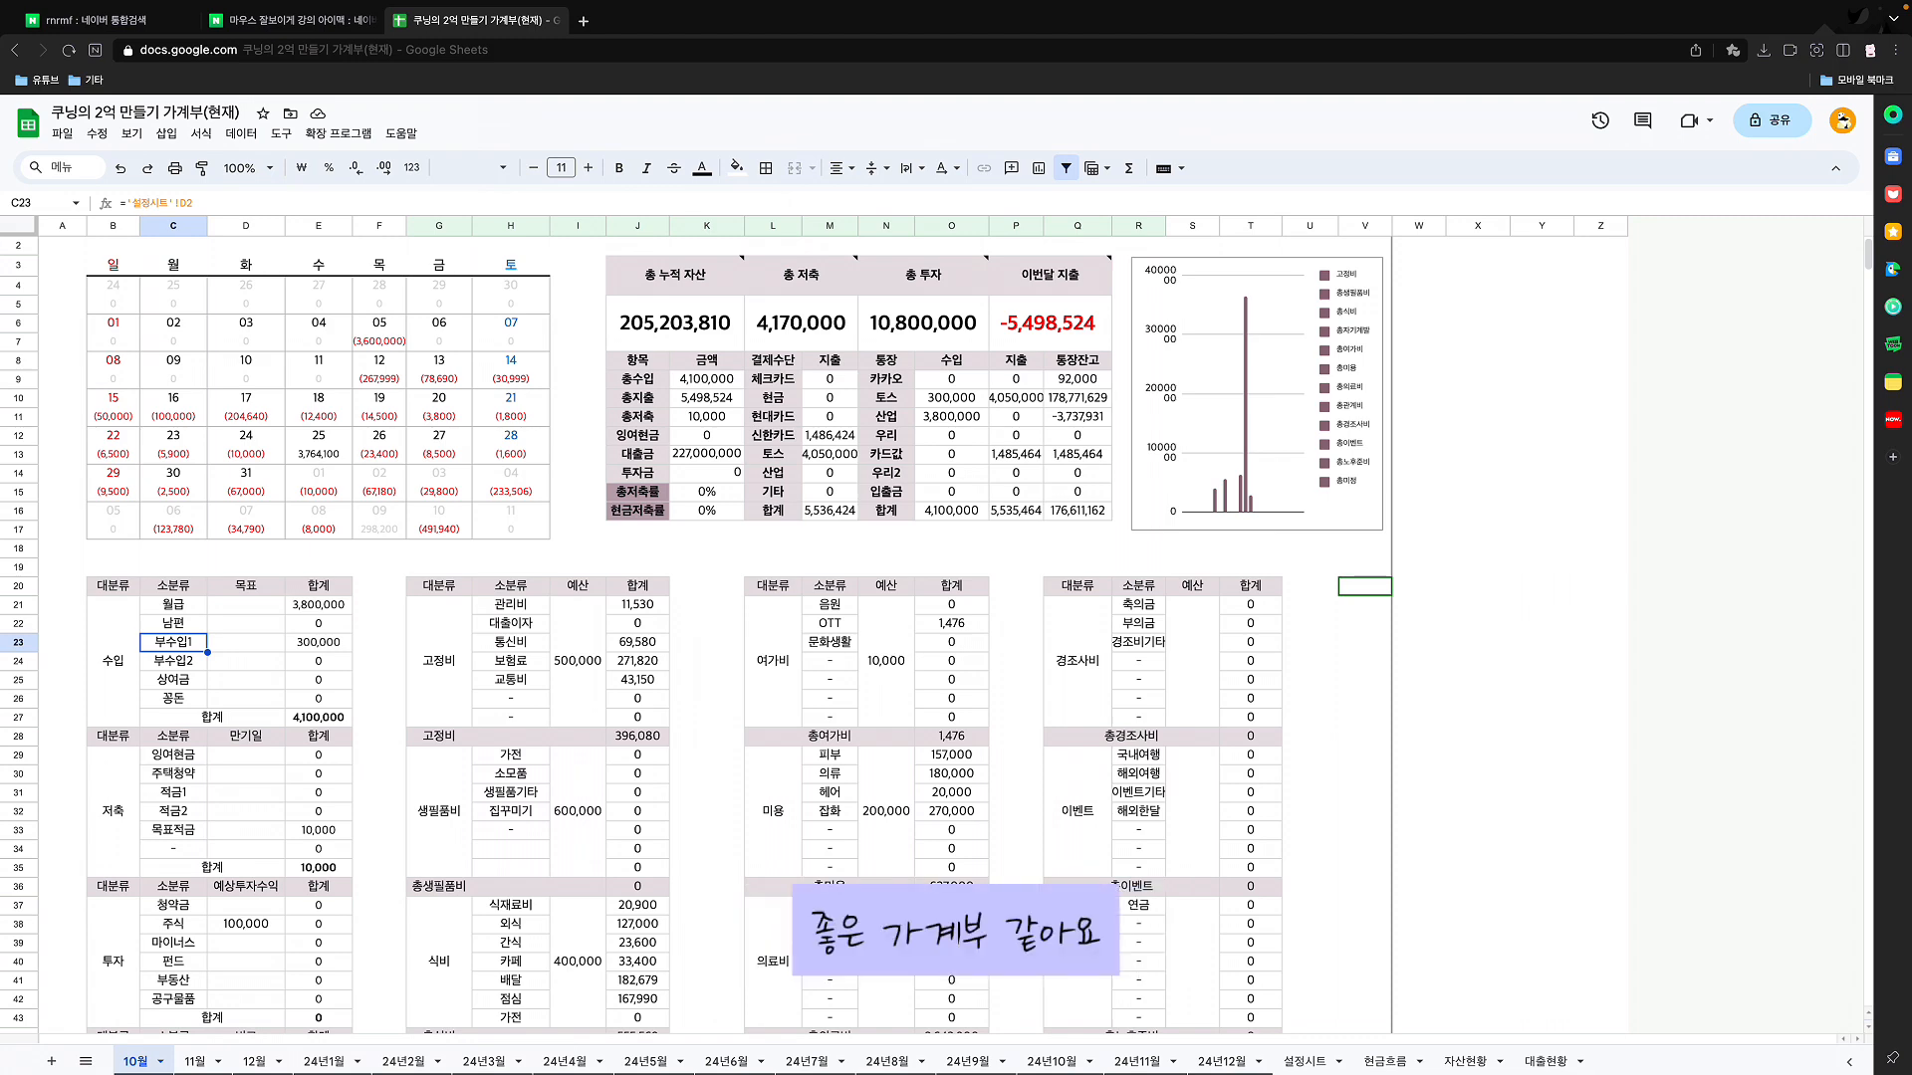
pyautogui.scroll(1, 697, 637)
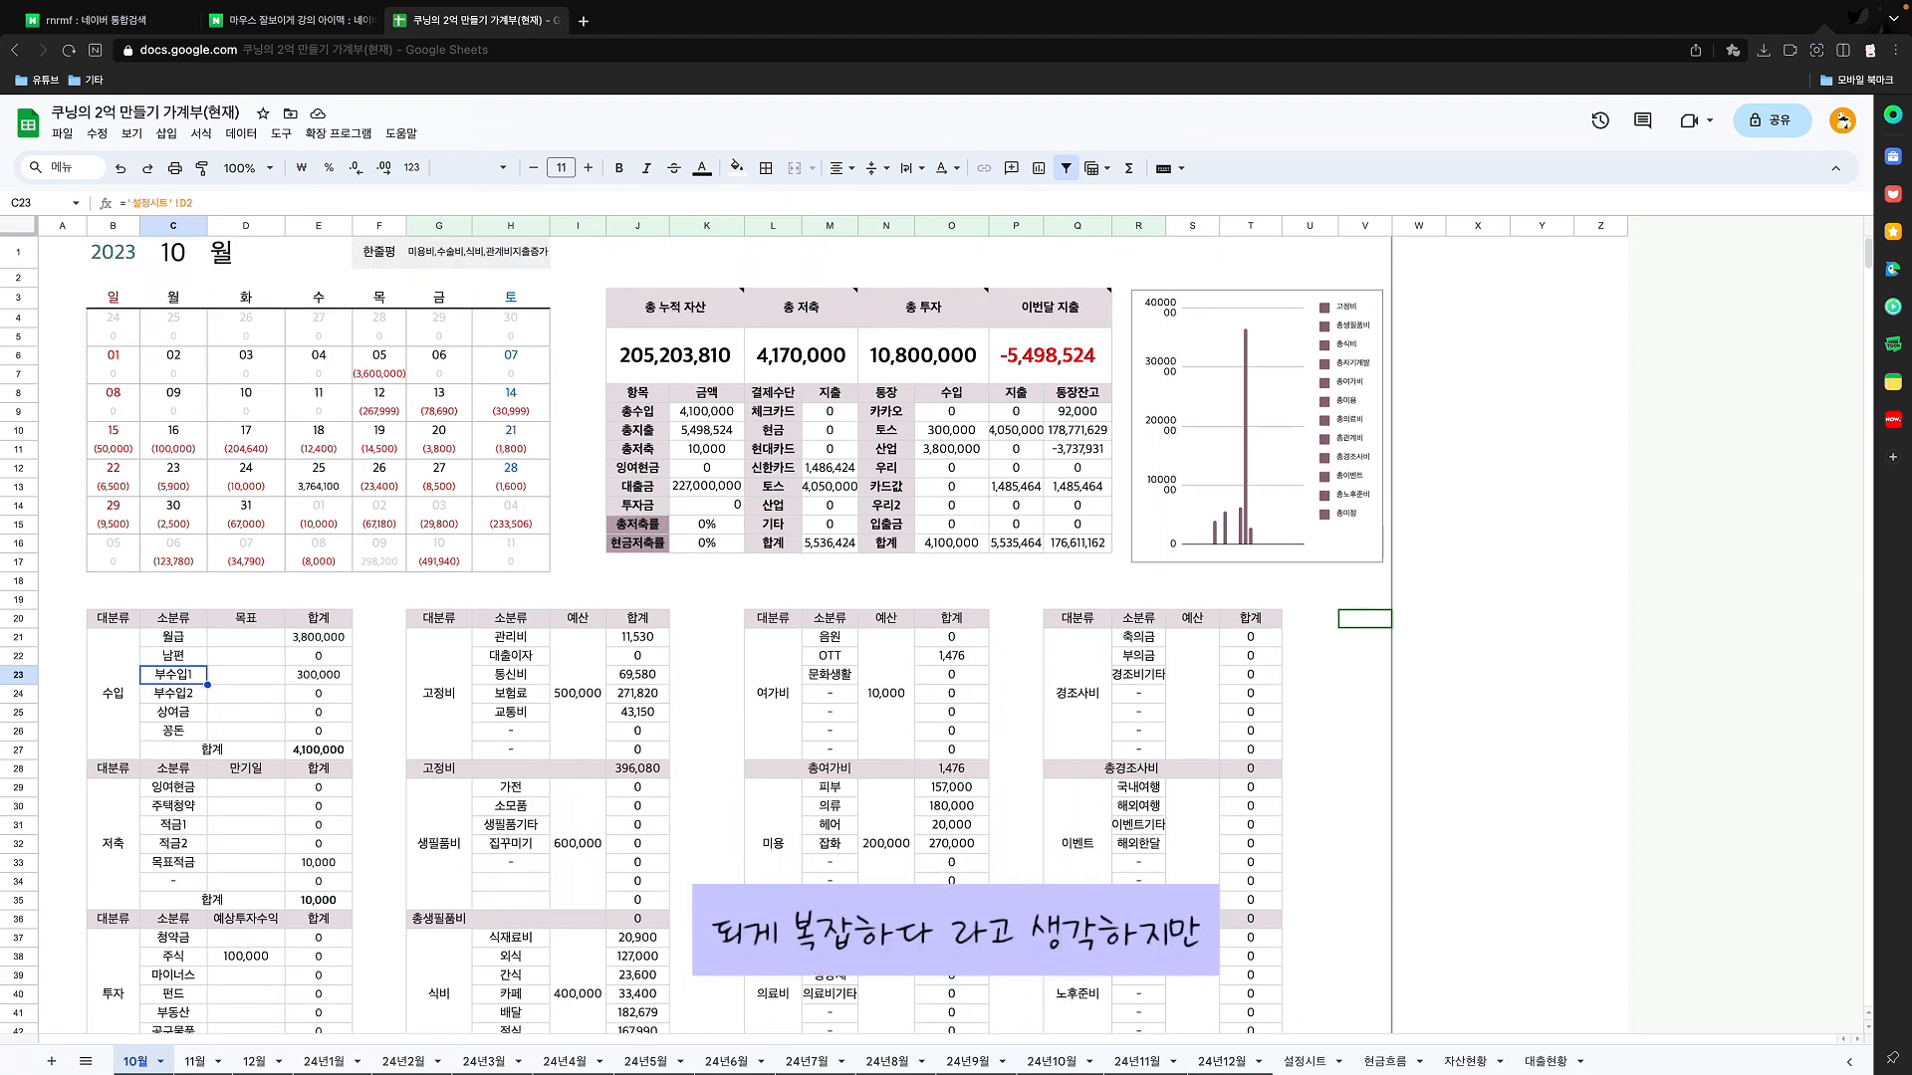
pyautogui.scroll(-8, 697, 637)
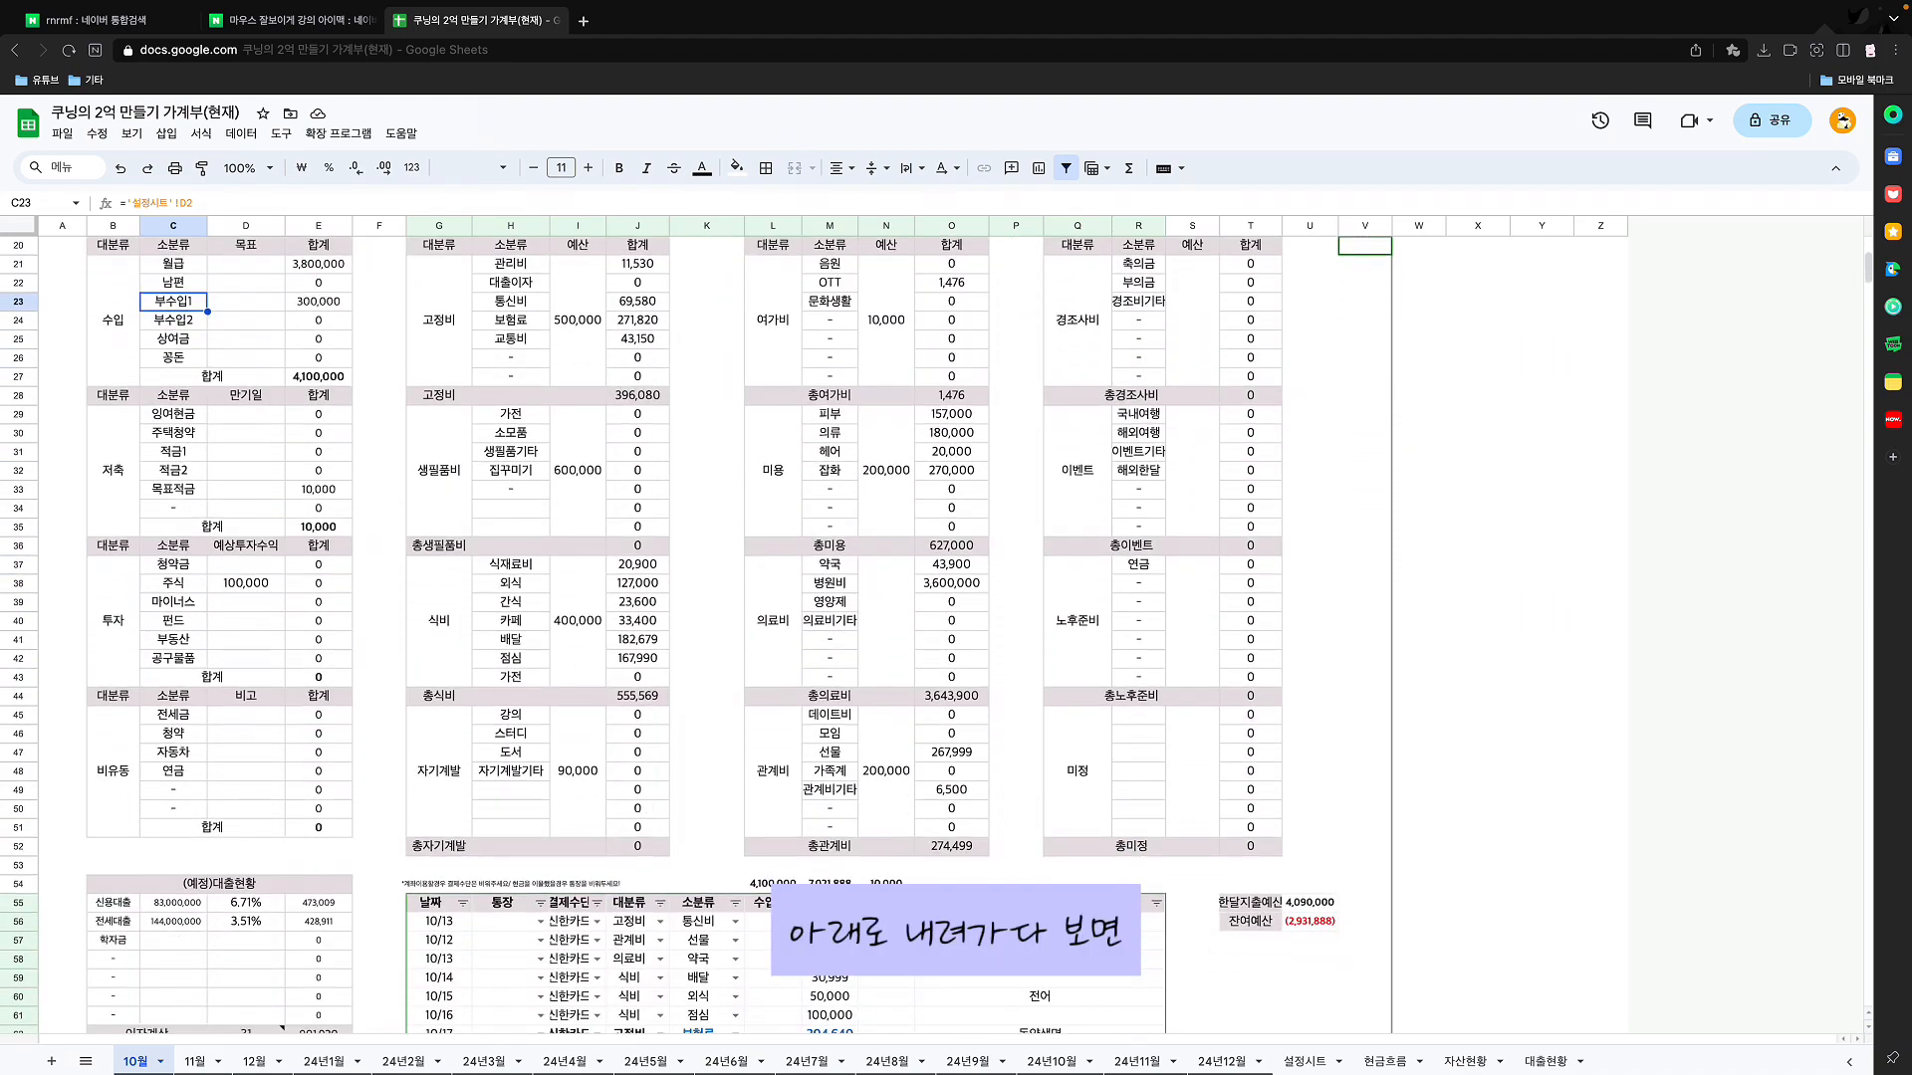
pyautogui.scroll(-6, 697, 638)
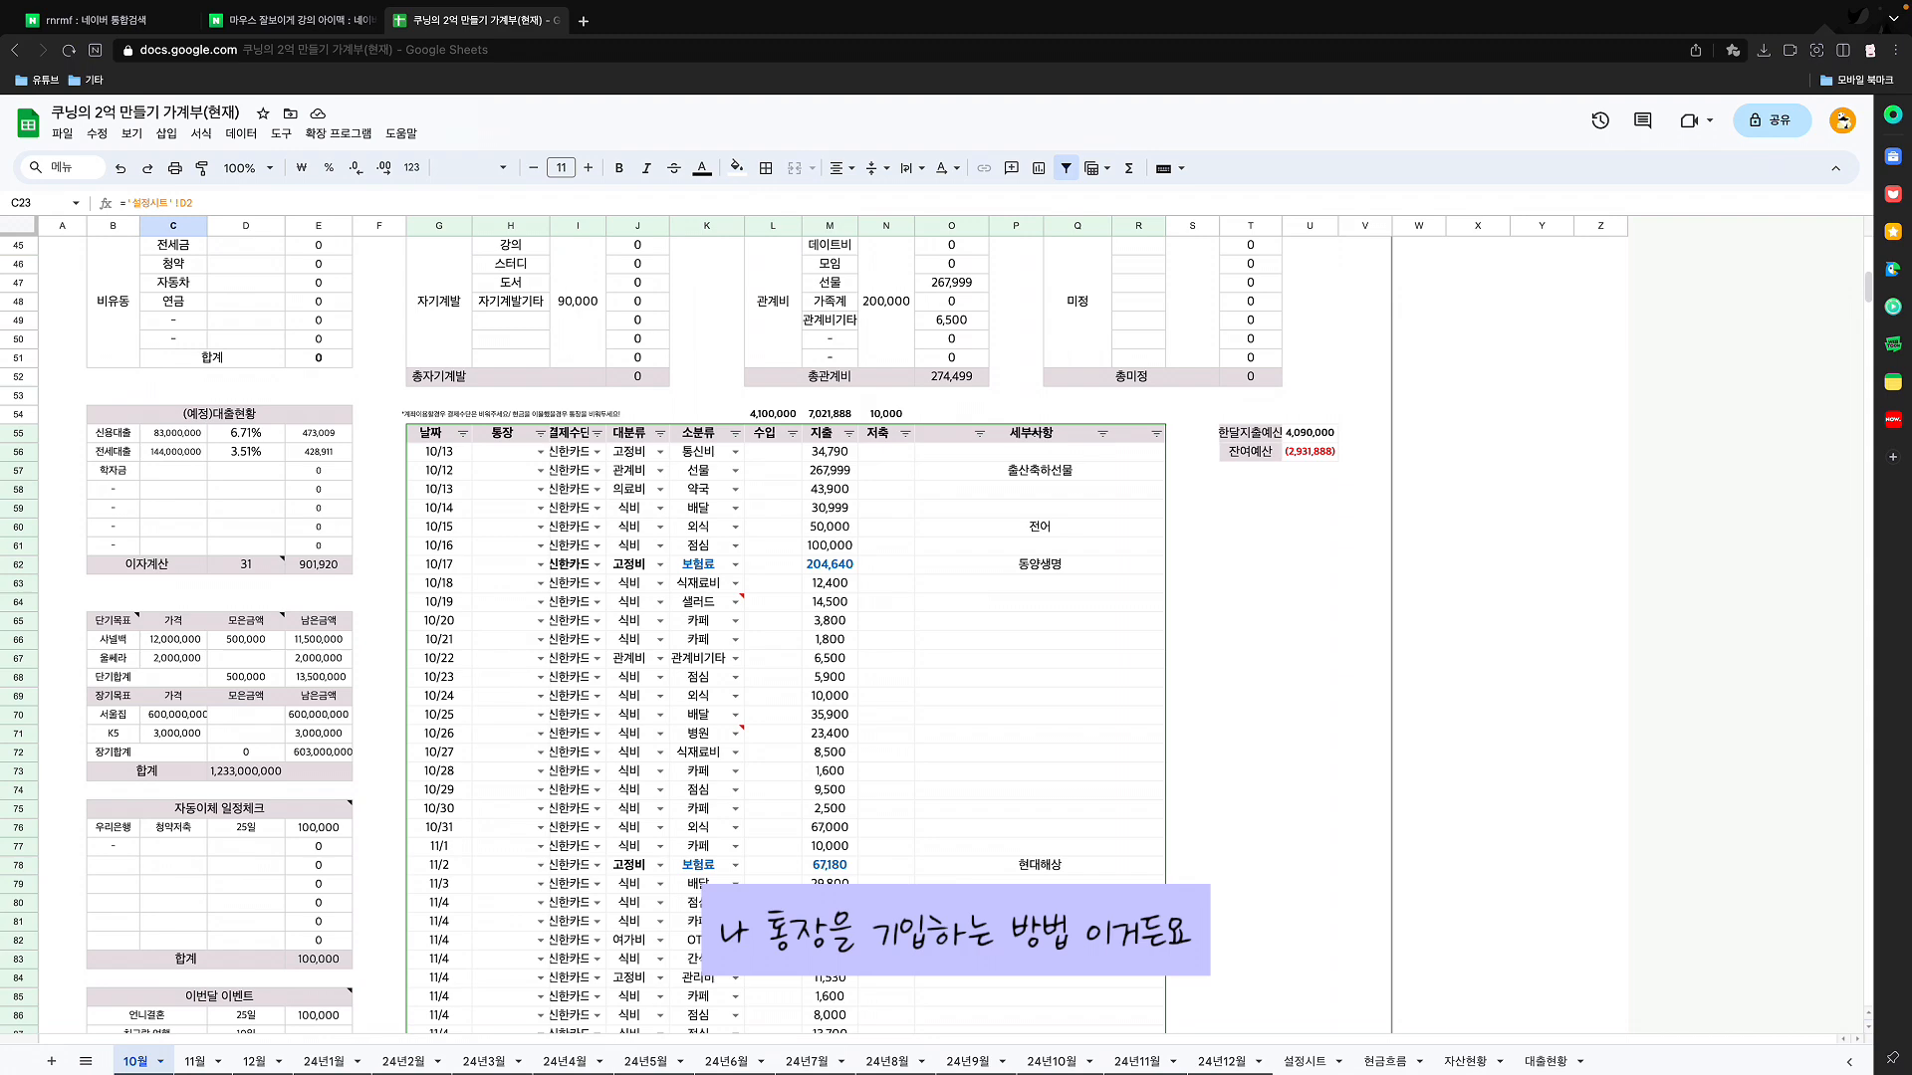
pyautogui.scroll(-3, 697, 638)
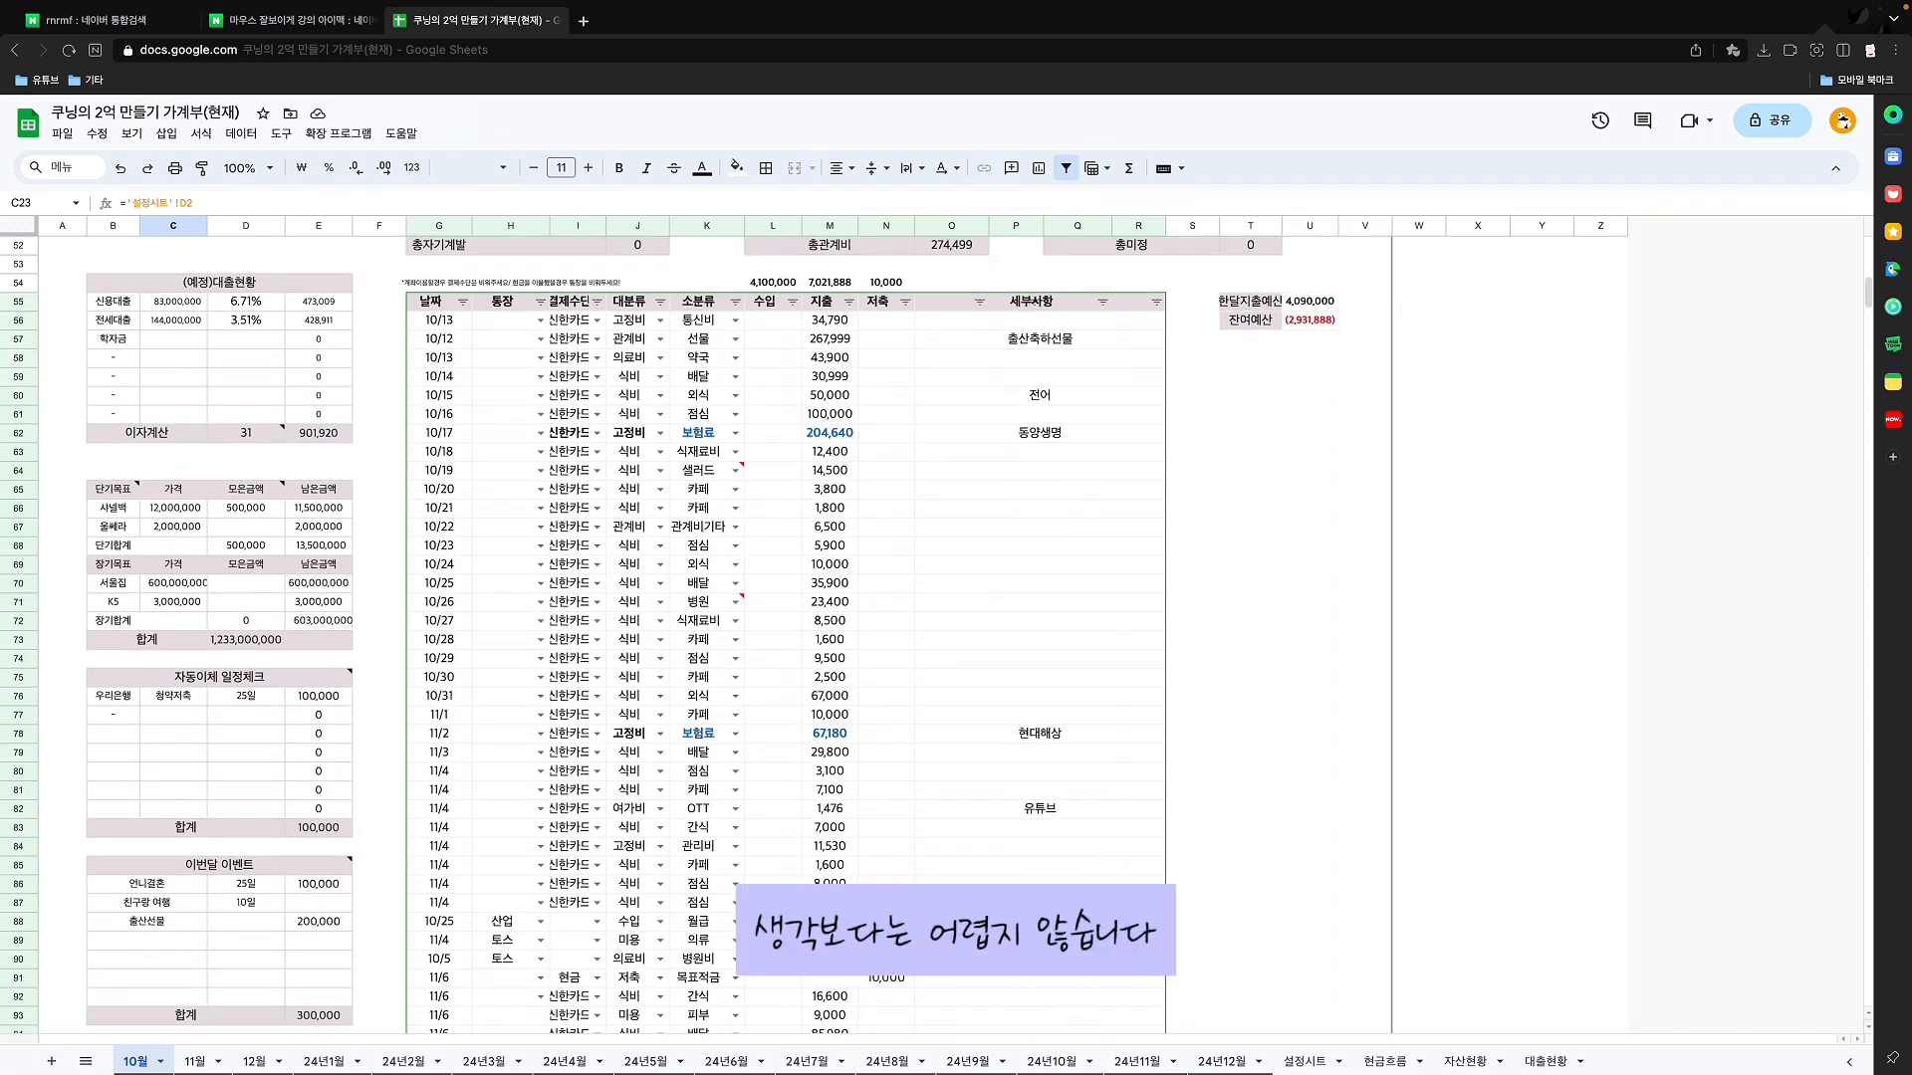
pyautogui.scroll(1, 697, 637)
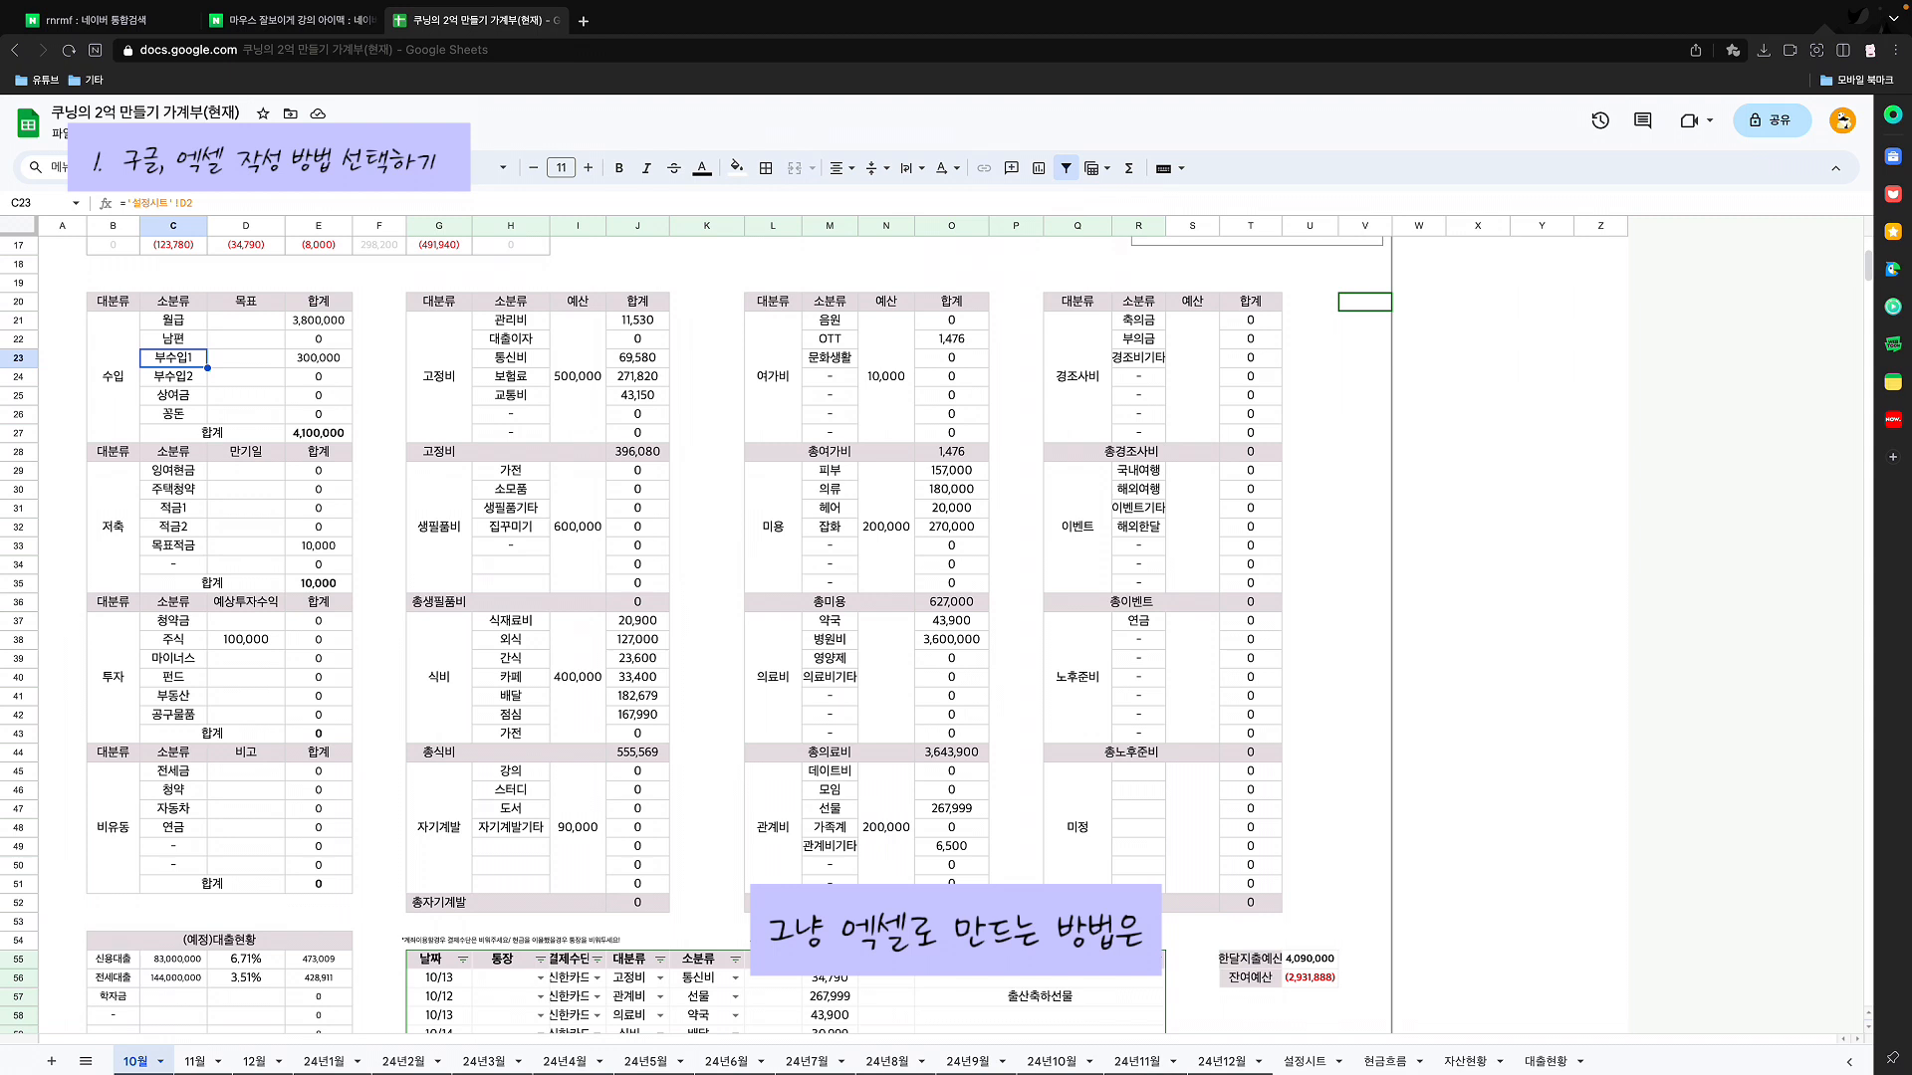
# Step: Examine the 월급 and 남편 income subcategories and their 합계 cells in the 10월 sheet
pyautogui.click(60, 133)
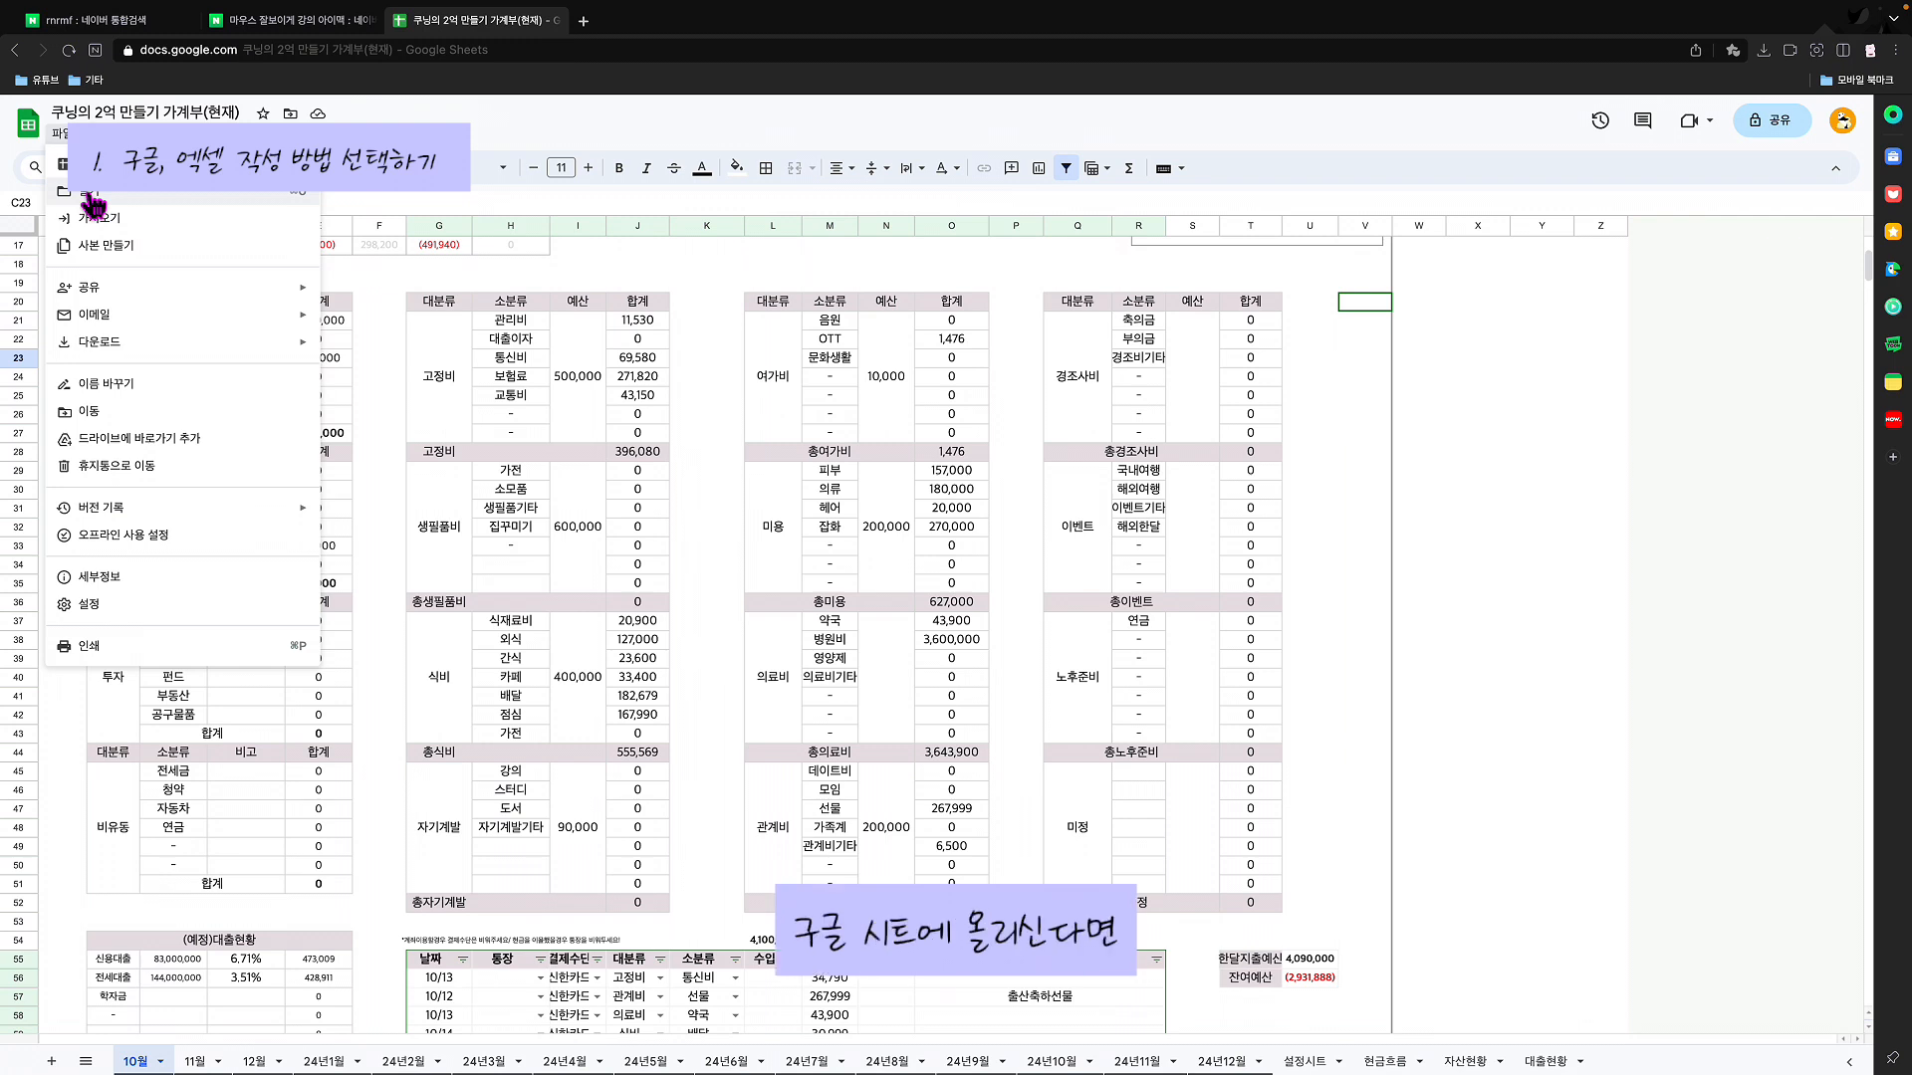
pyautogui.press('Escape')
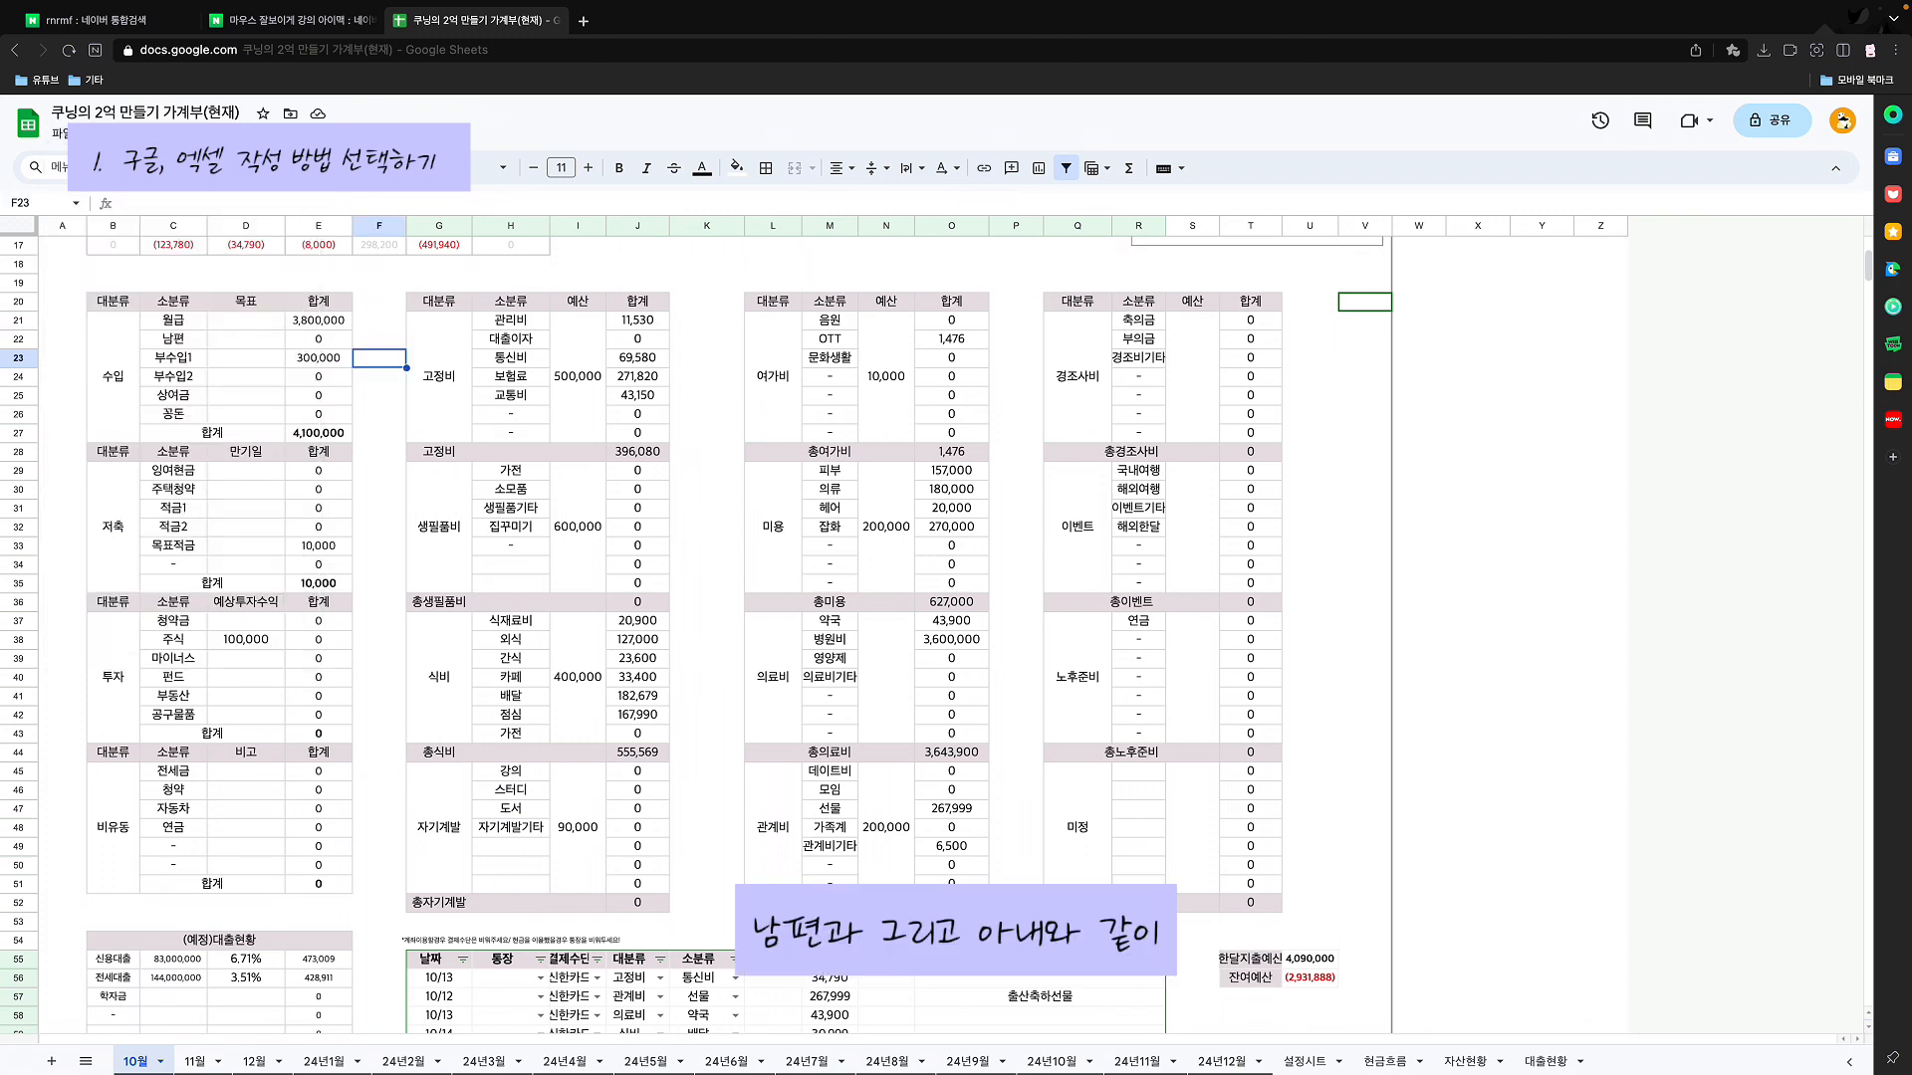
pyautogui.click(164, 319)
pyautogui.click(173, 339)
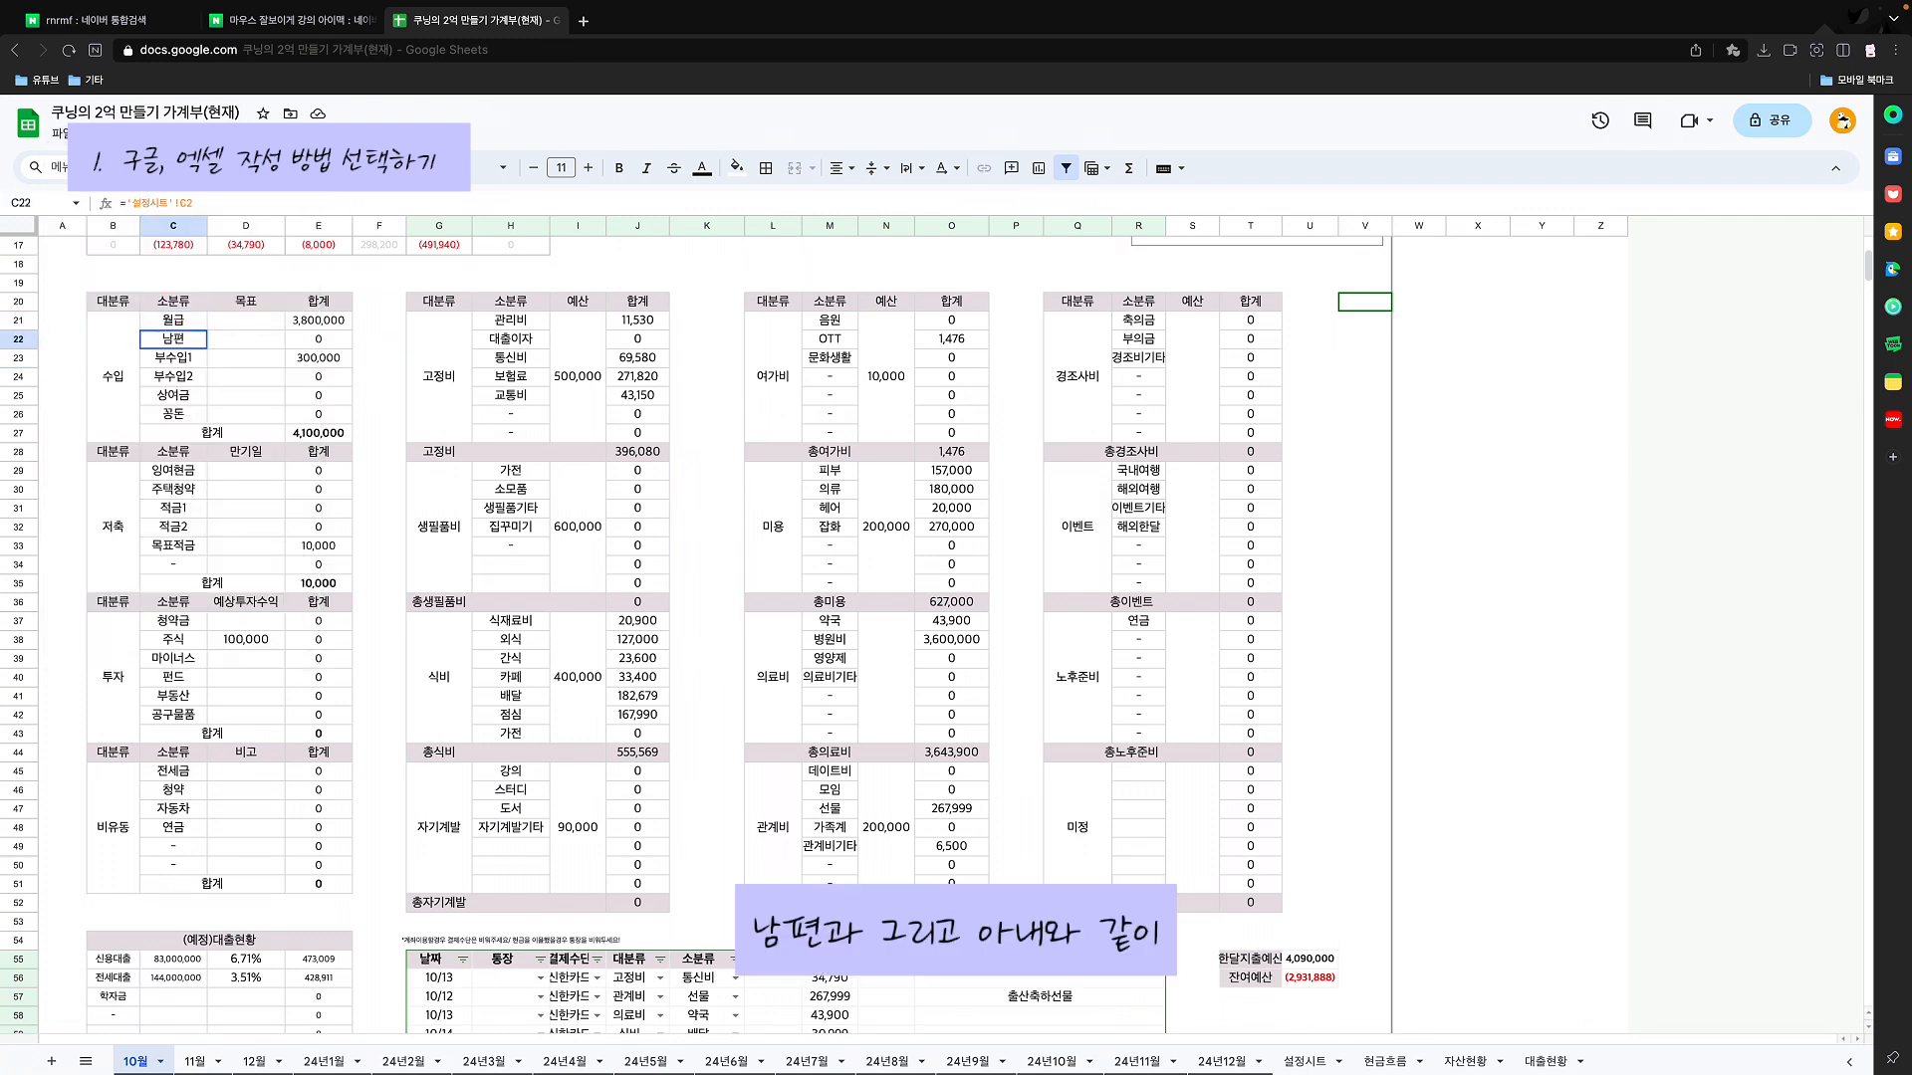
pyautogui.click(317, 338)
pyautogui.click(319, 320)
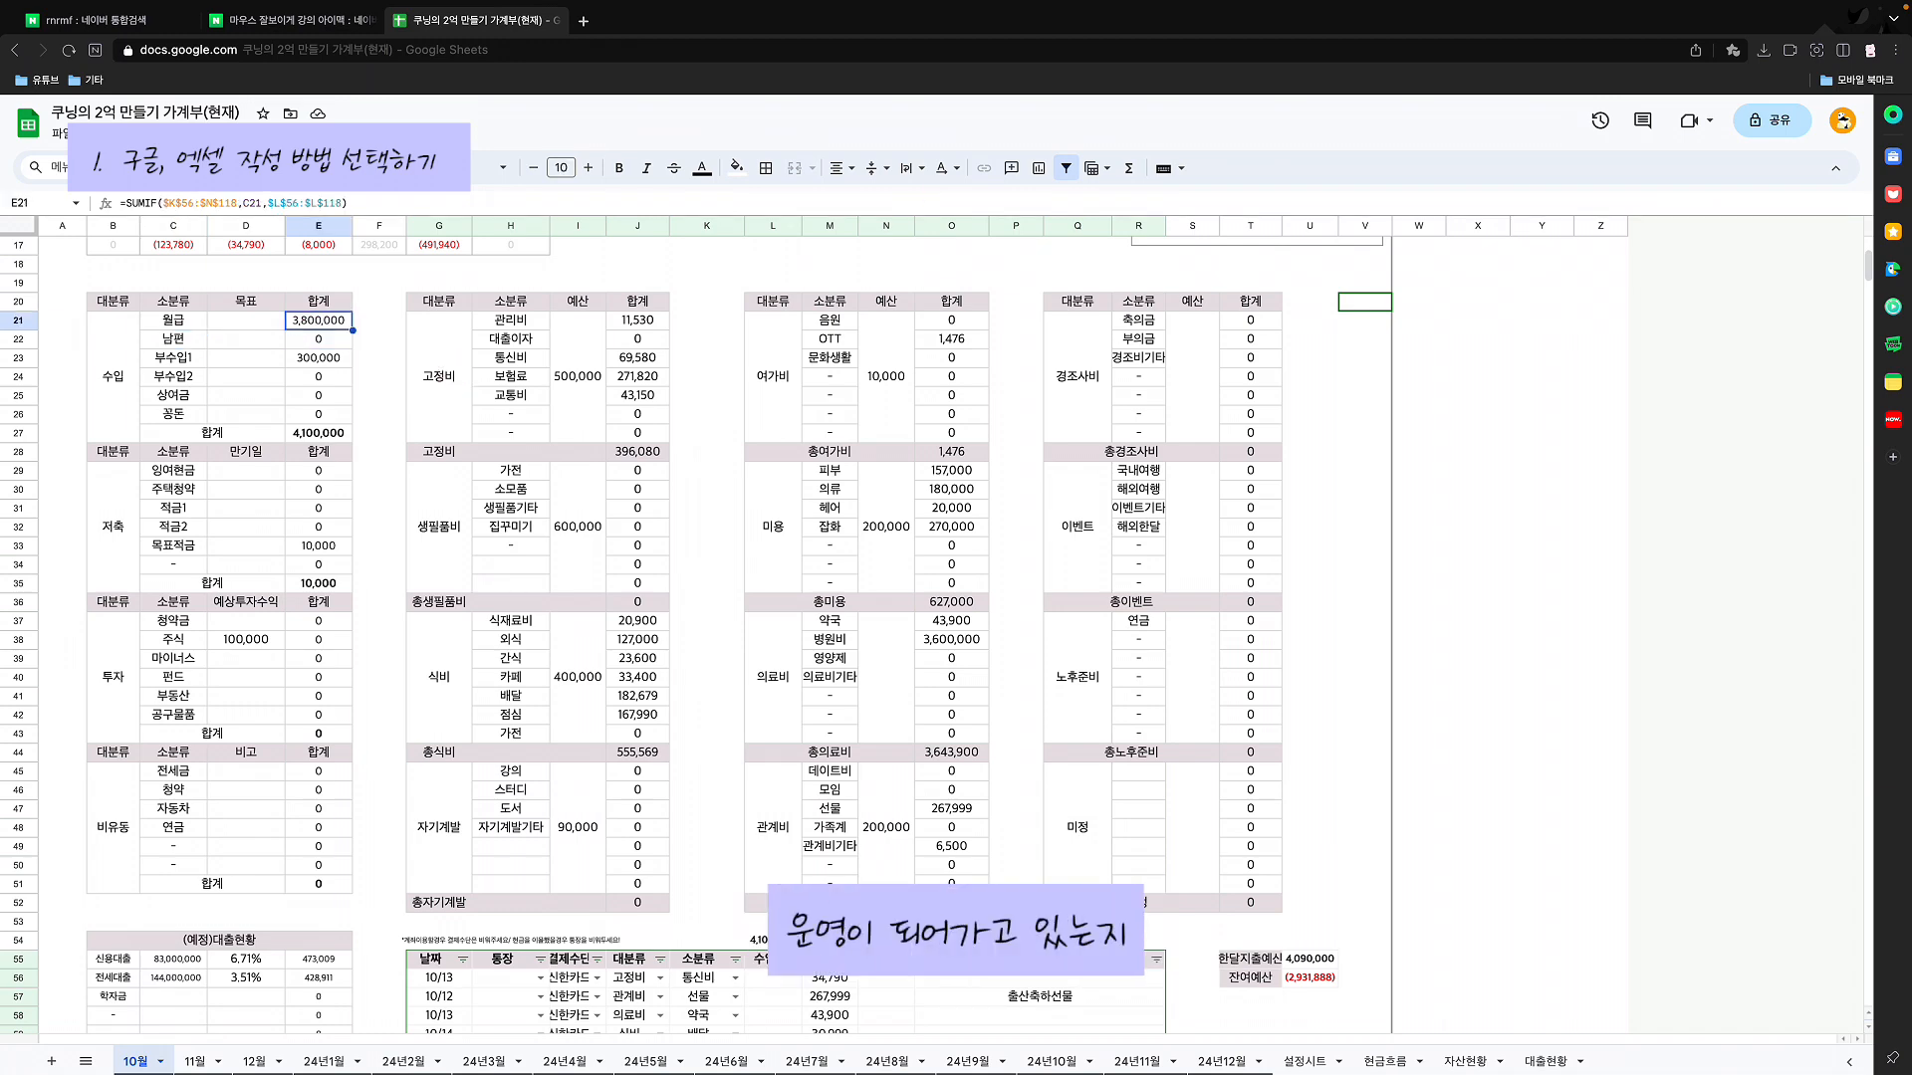
# Step: Review the 10월 sheet from the category tables through the transaction ledger and back to the calendar and asset summary
pyautogui.scroll(-5, 697, 637)
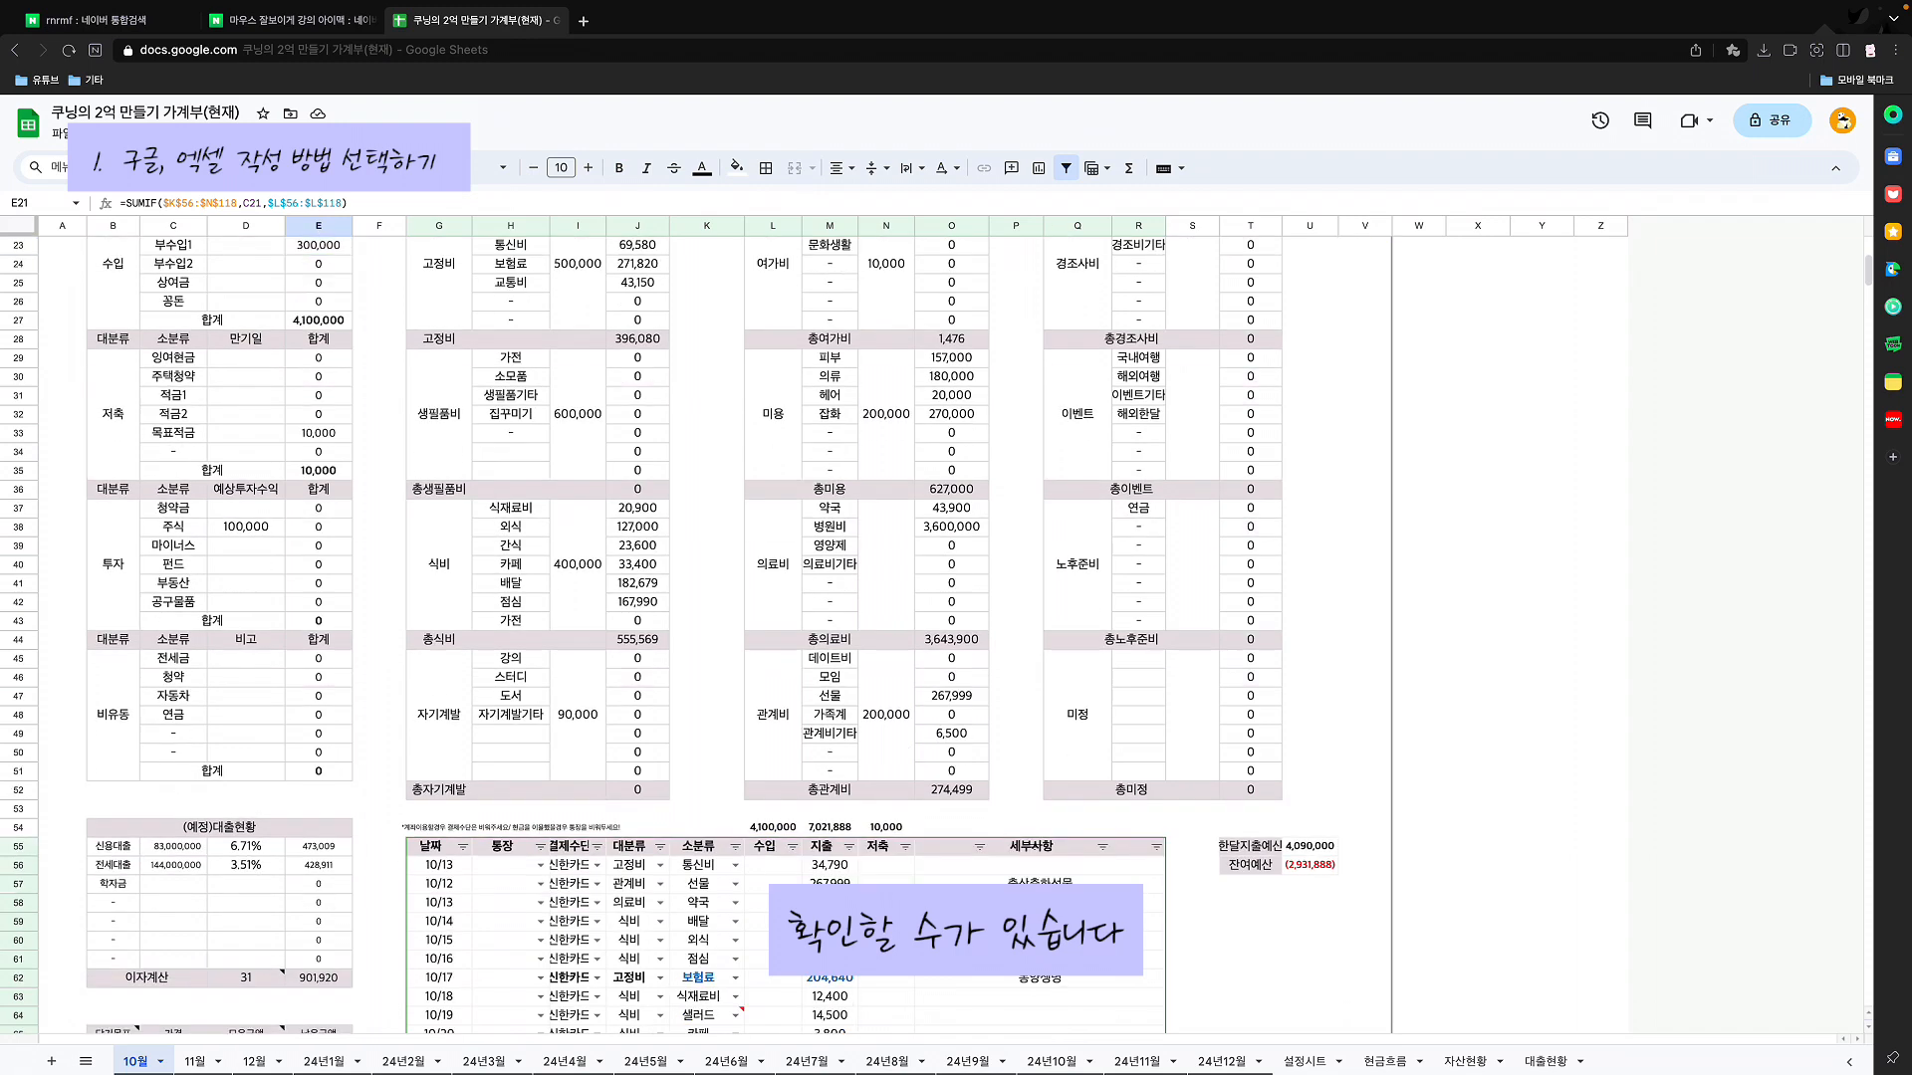
pyautogui.scroll(-2, 697, 637)
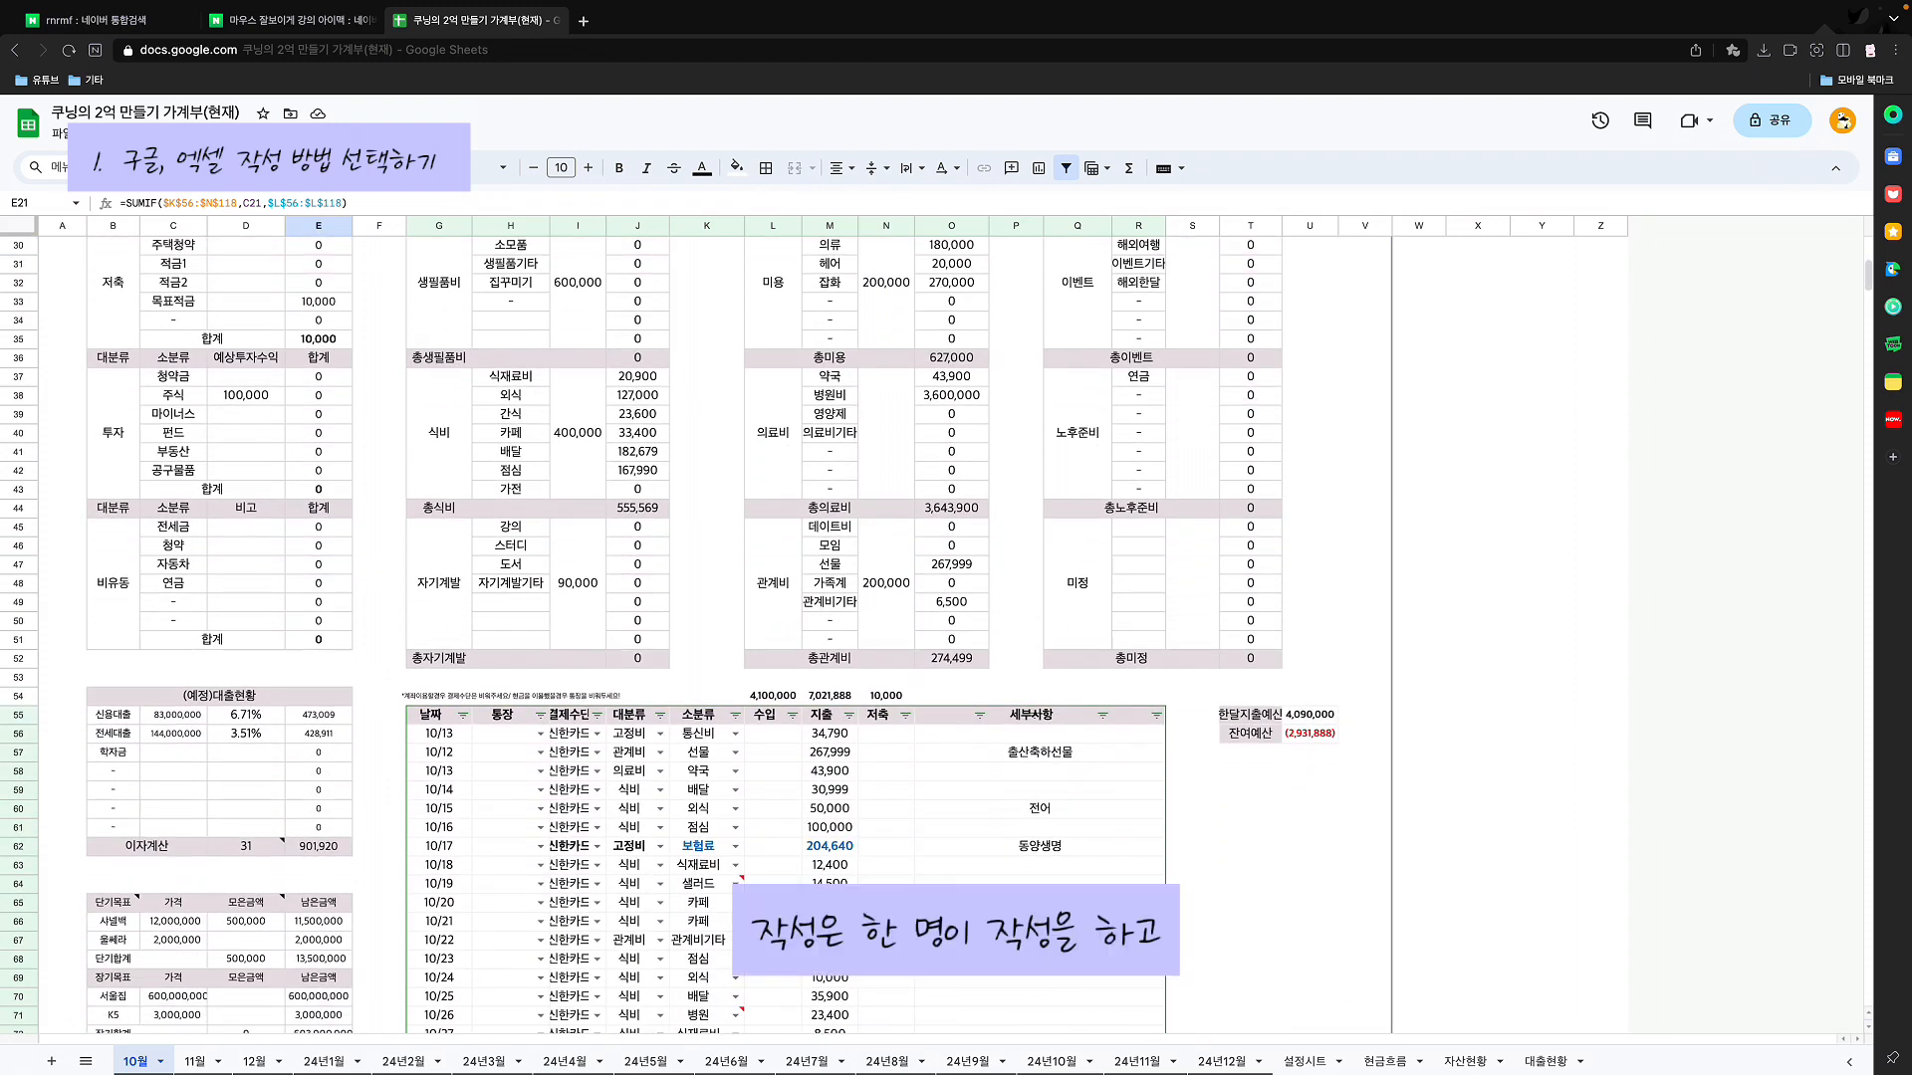
pyautogui.scroll(-1, 697, 637)
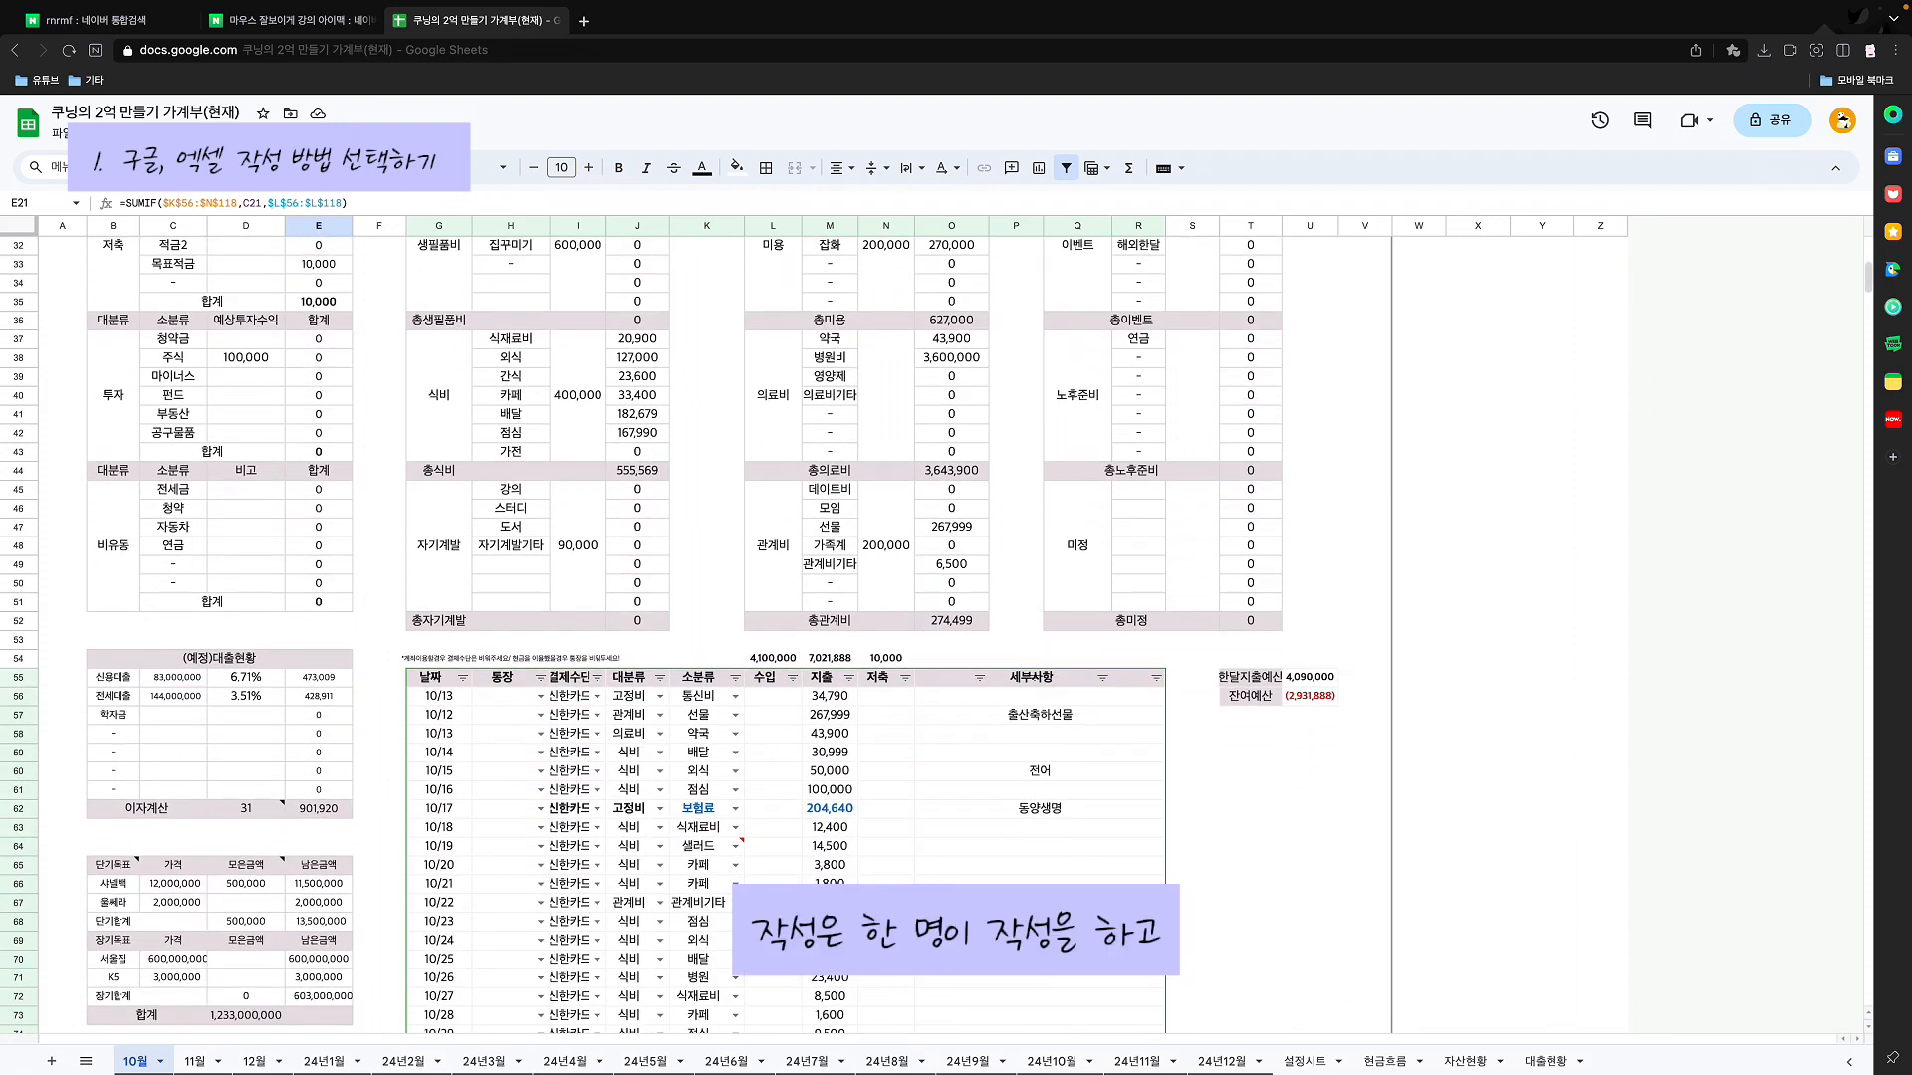
pyautogui.scroll(-2, 697, 637)
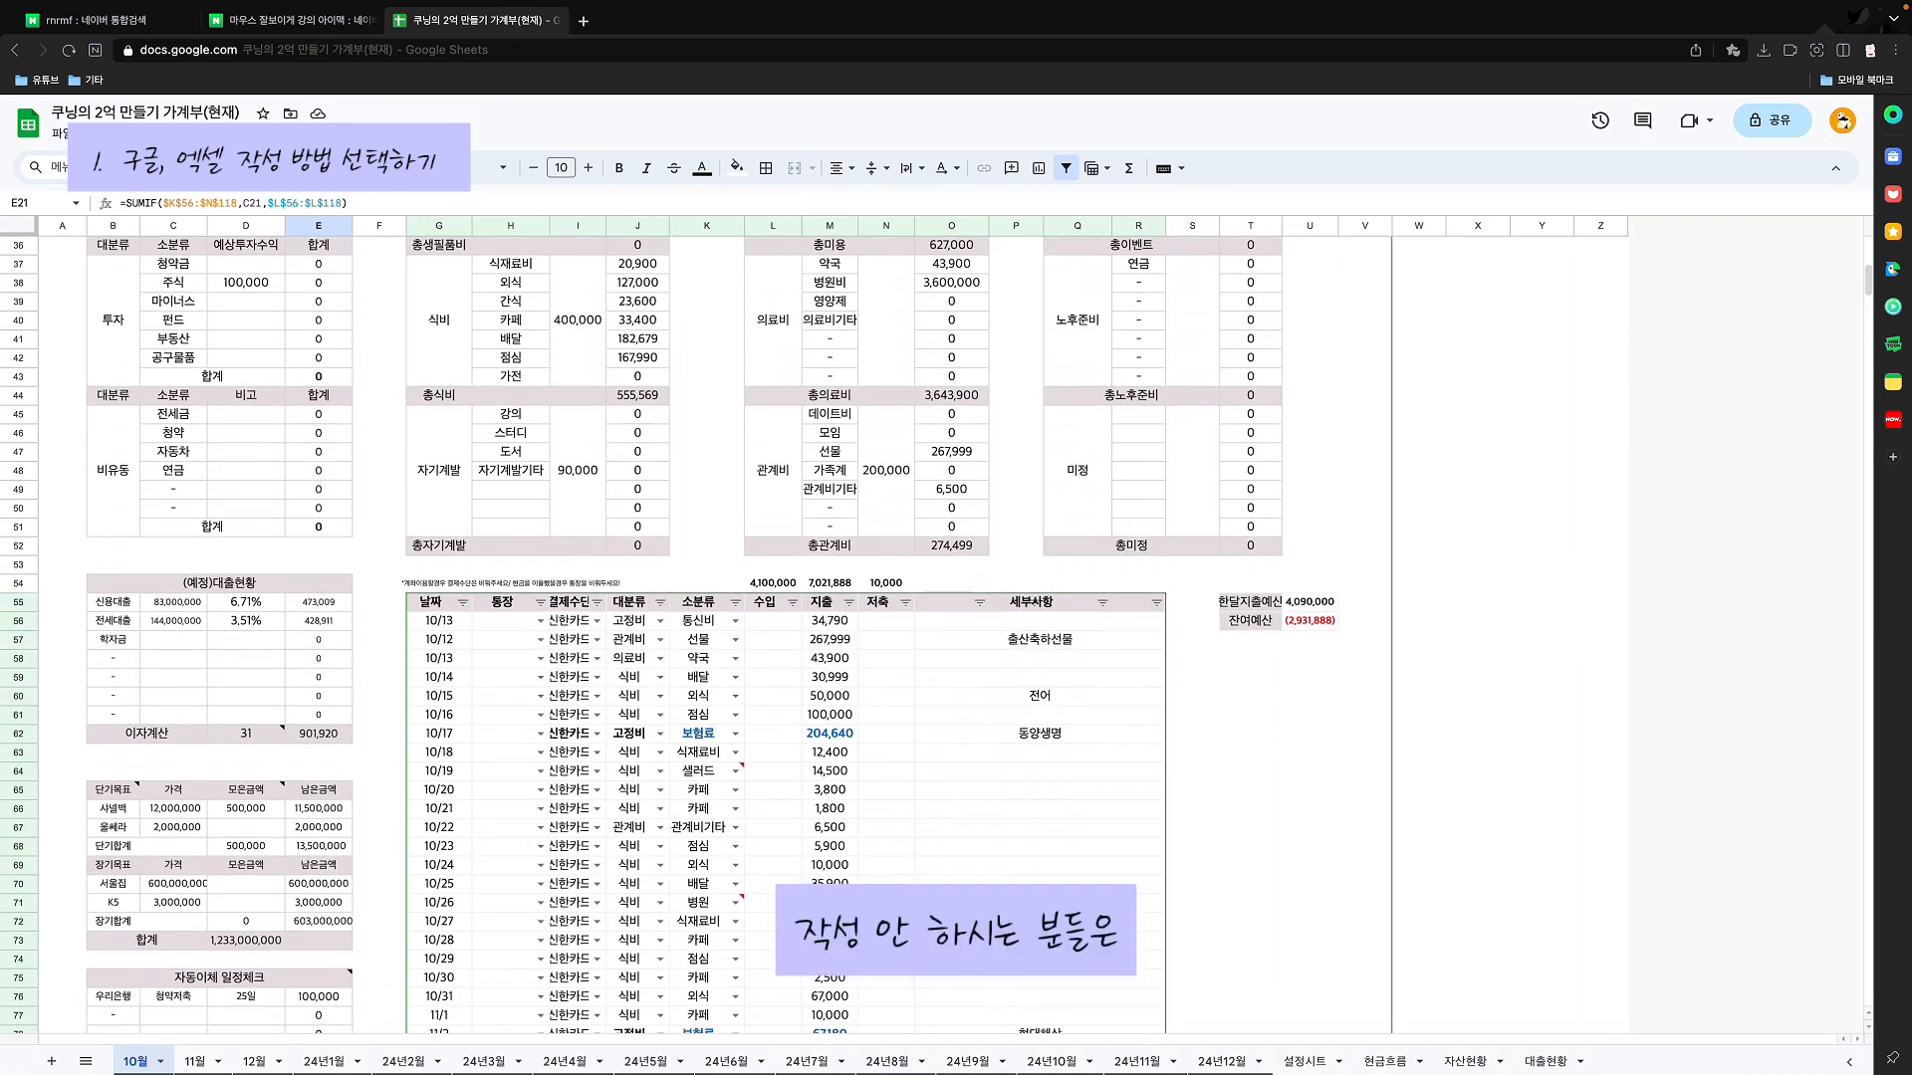
pyautogui.scroll(5, 659, 865)
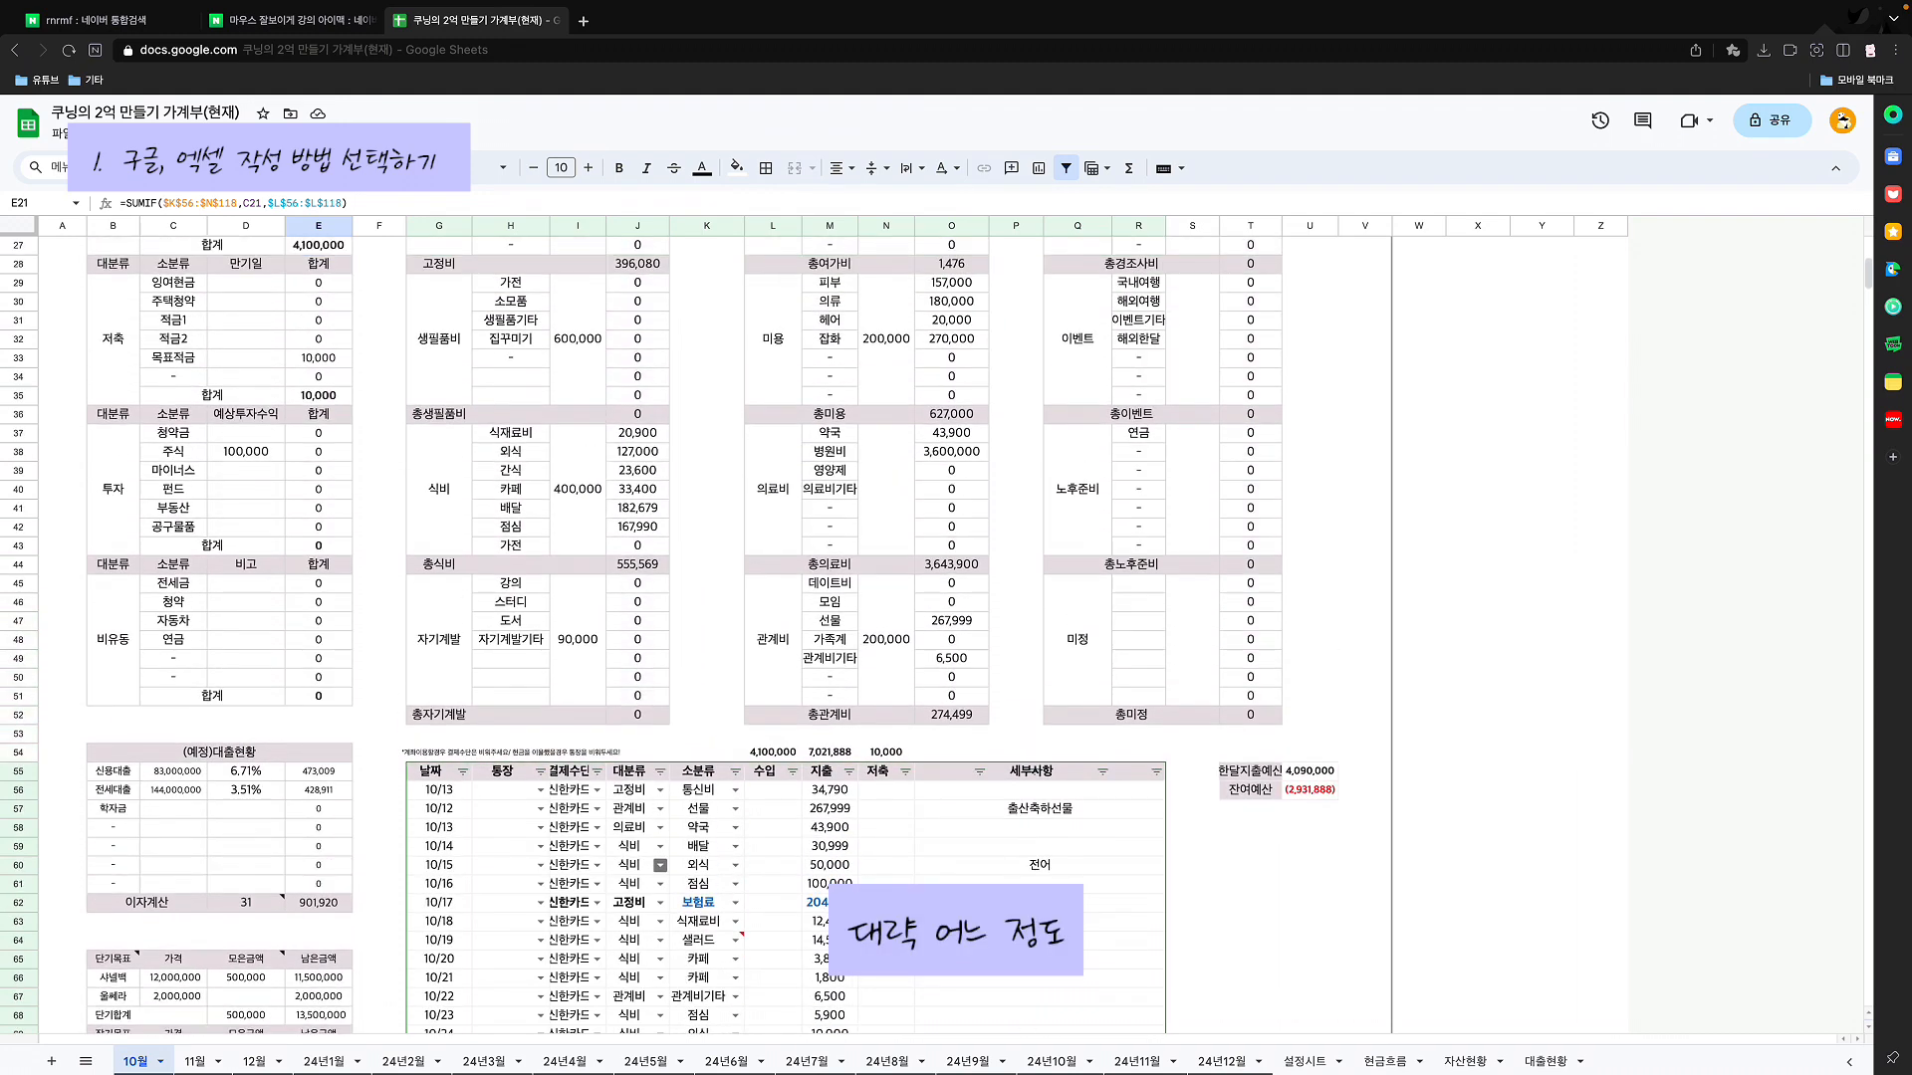
pyautogui.scroll(2, 697, 638)
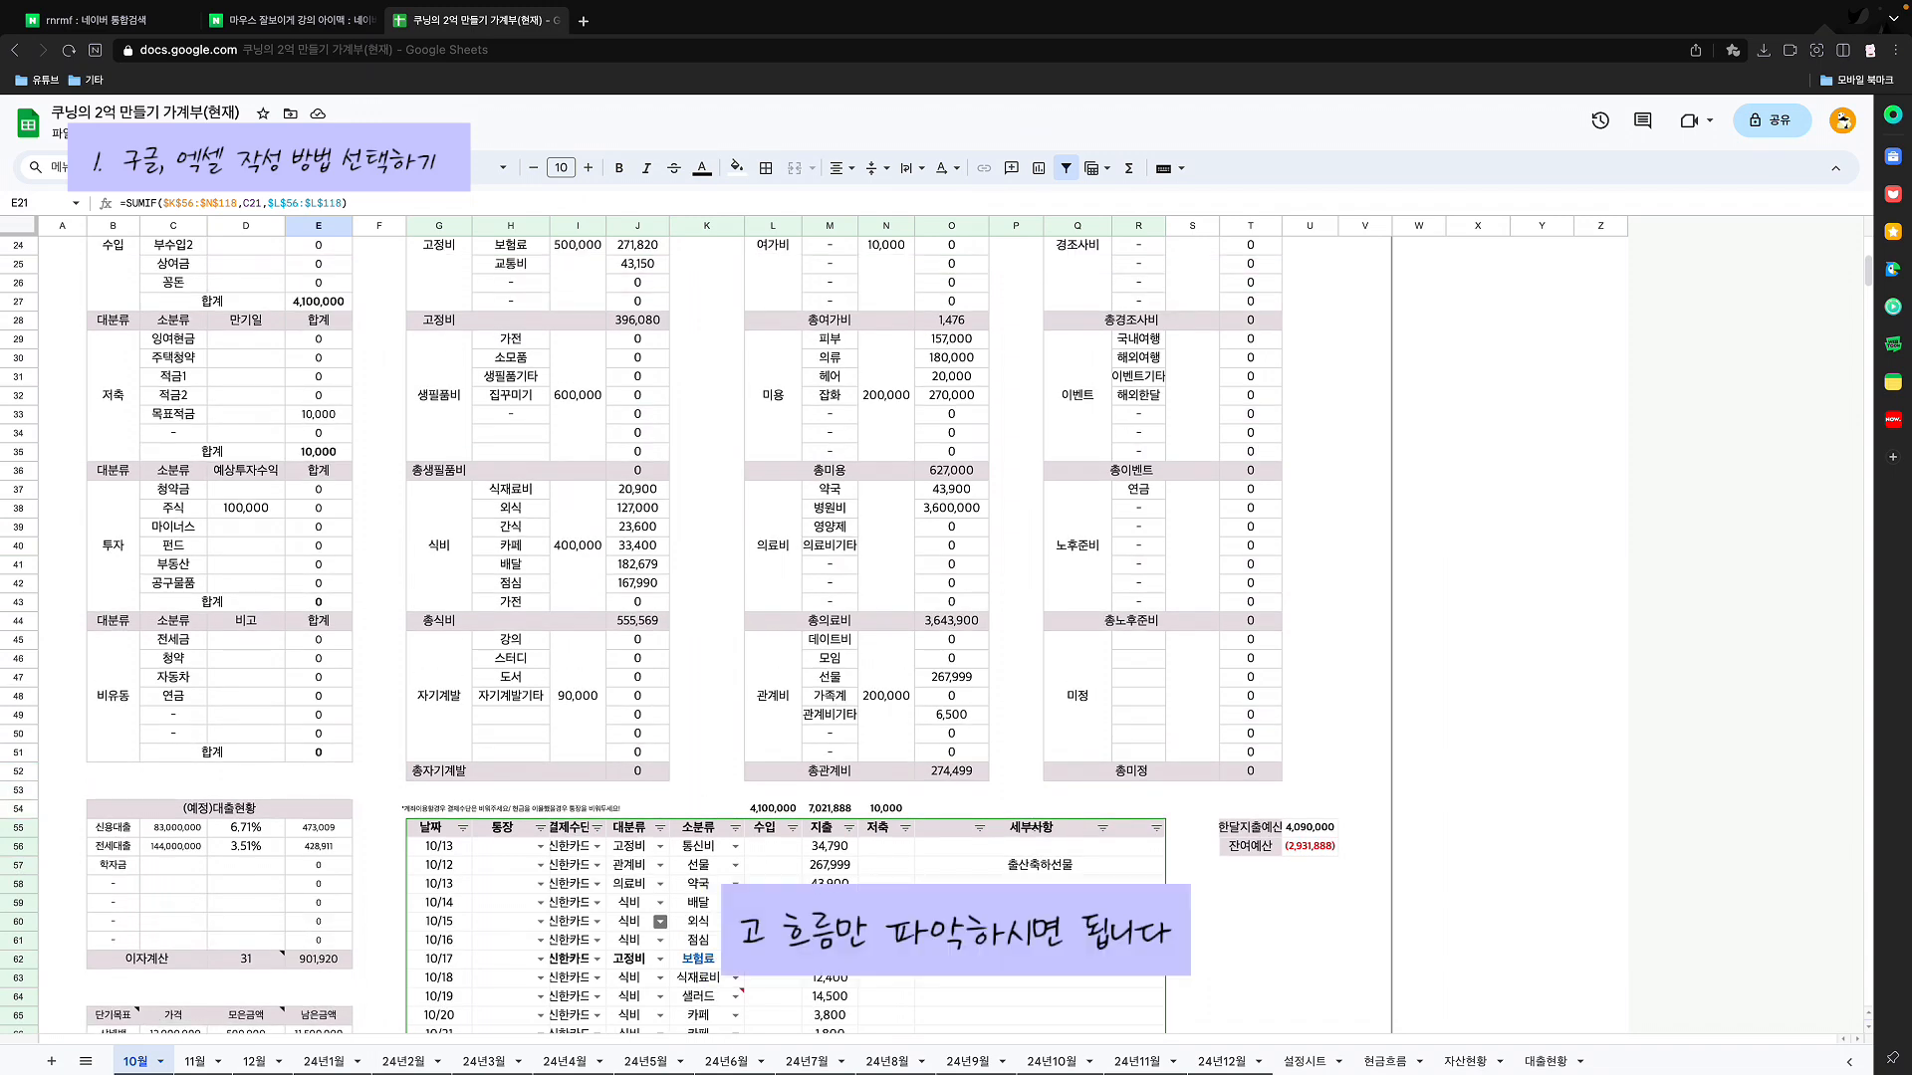
pyautogui.scroll(10, 659, 922)
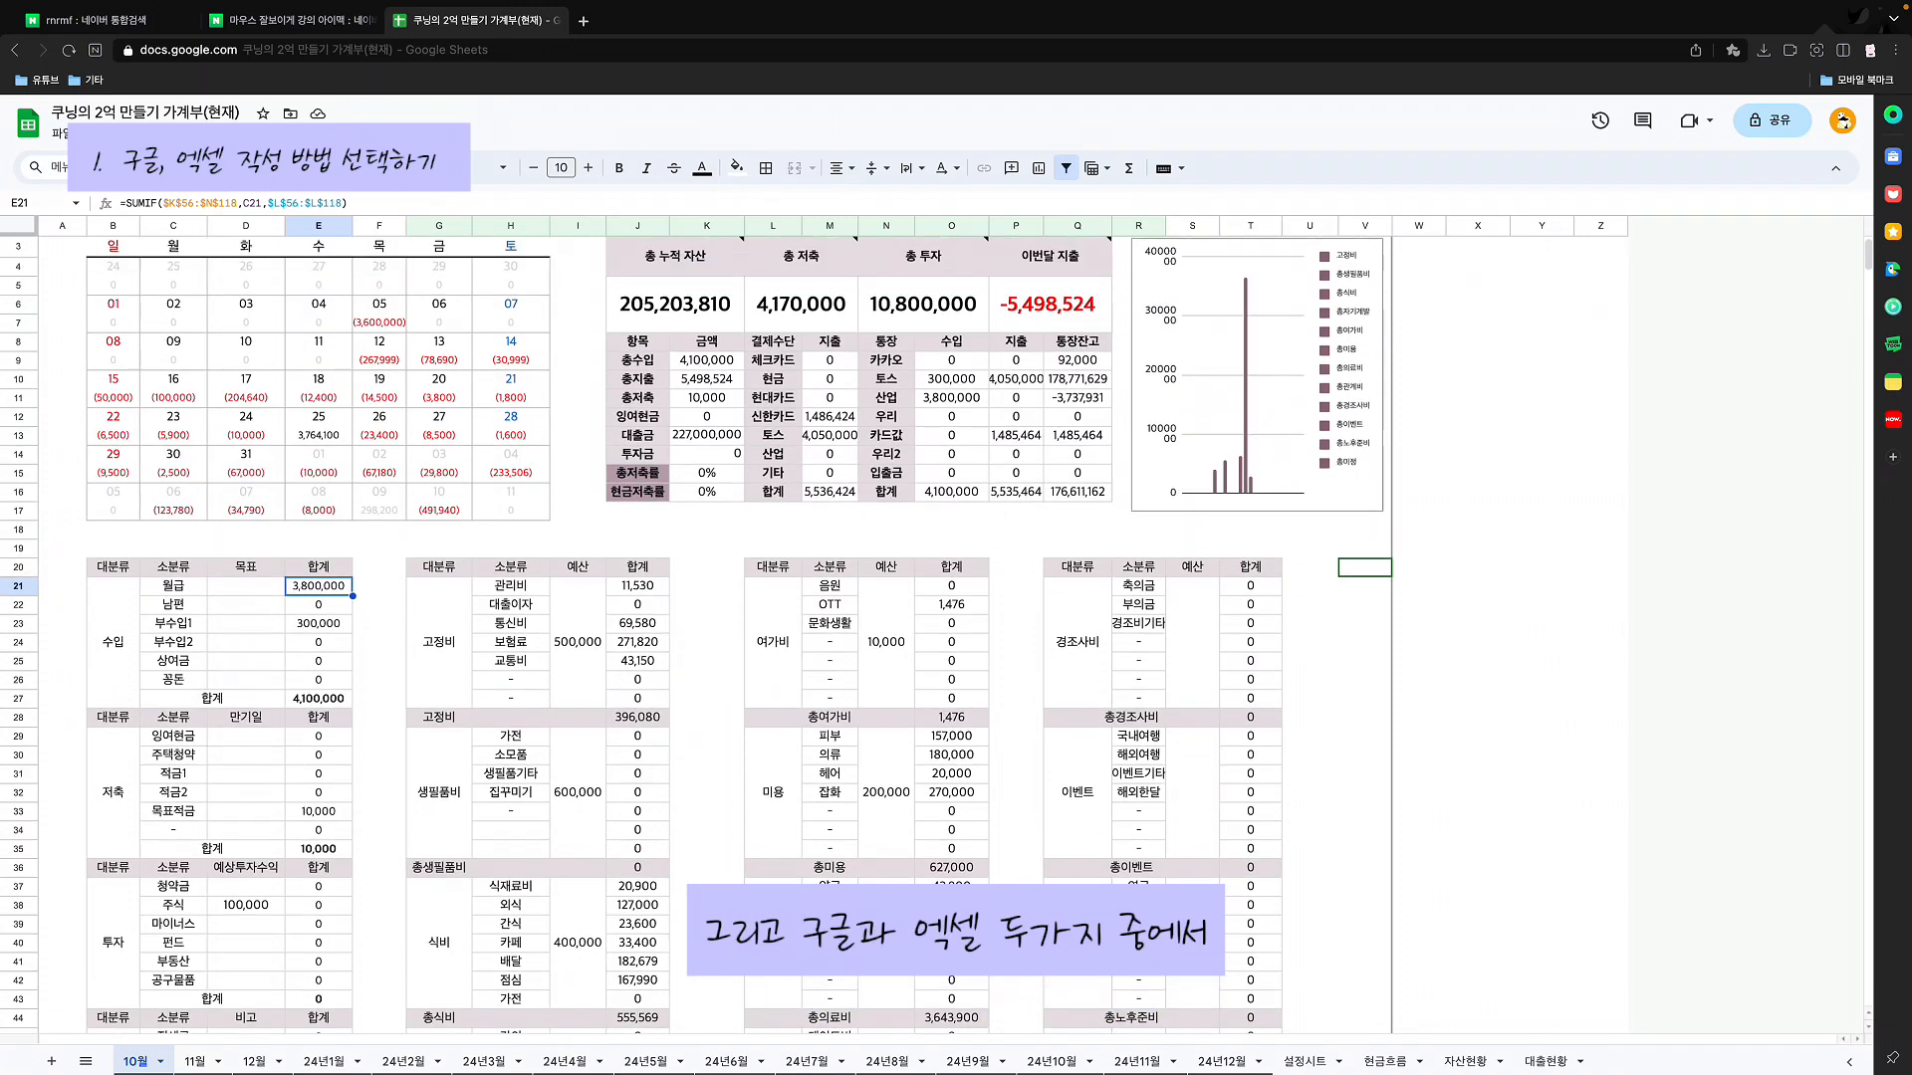
pyautogui.scroll(1, 670, 636)
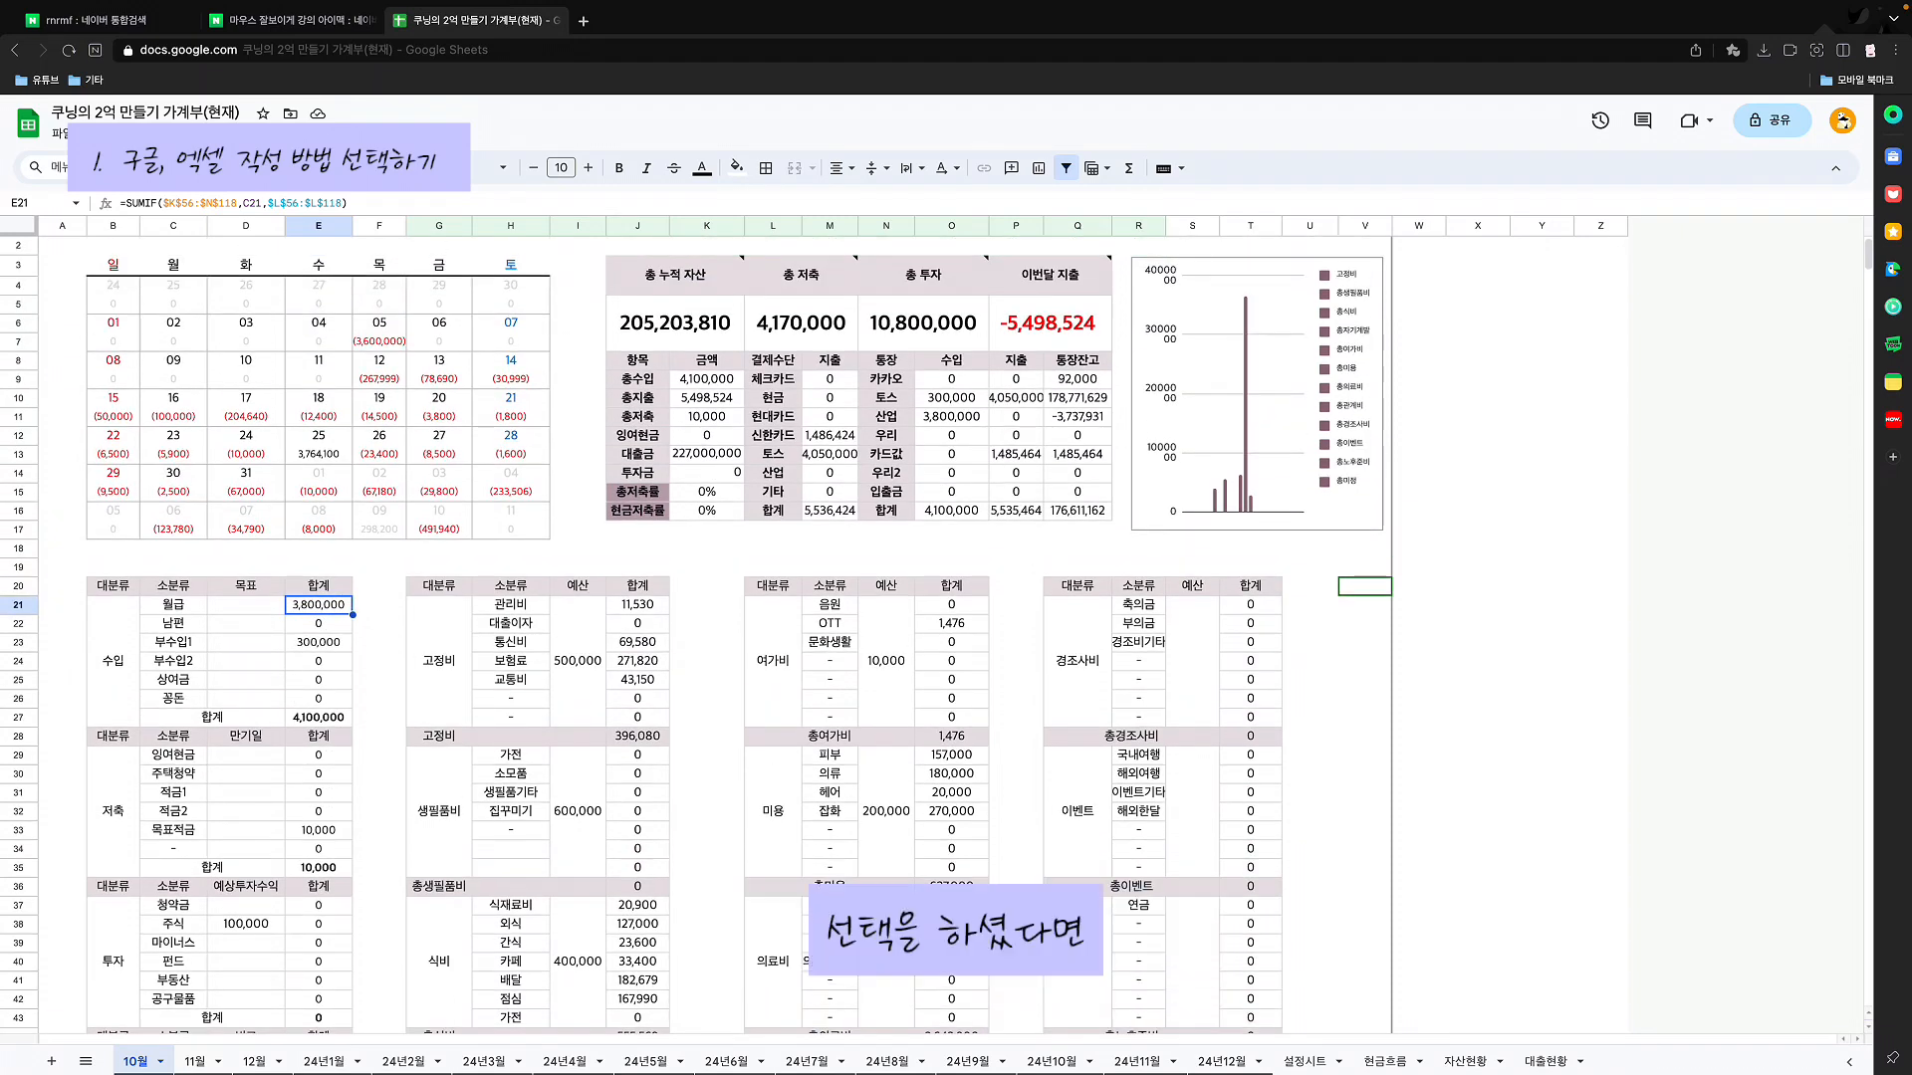
# Step: Open the 설정시트 sheet and examine the 소분류 header and the 월급 entry in the 수입 row
pyautogui.click(1303, 1061)
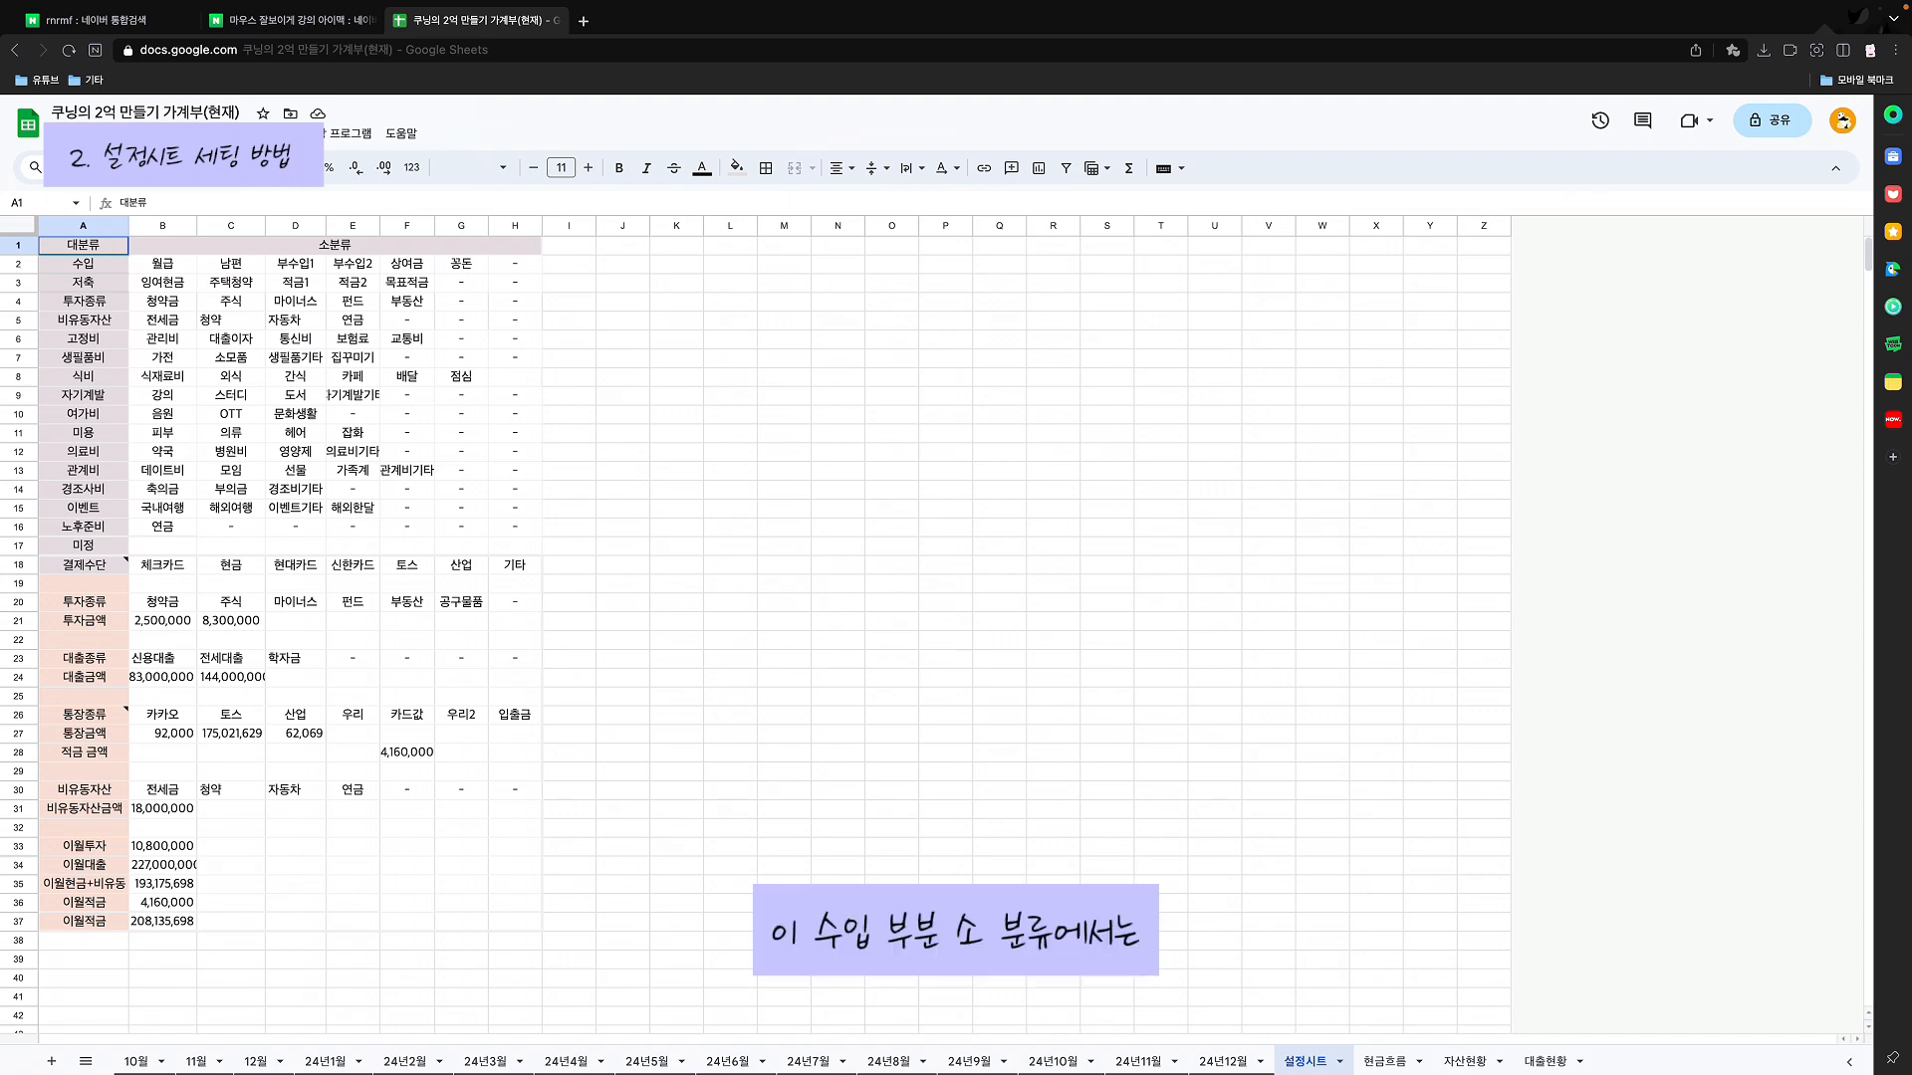
pyautogui.click(162, 264)
pyautogui.click(334, 245)
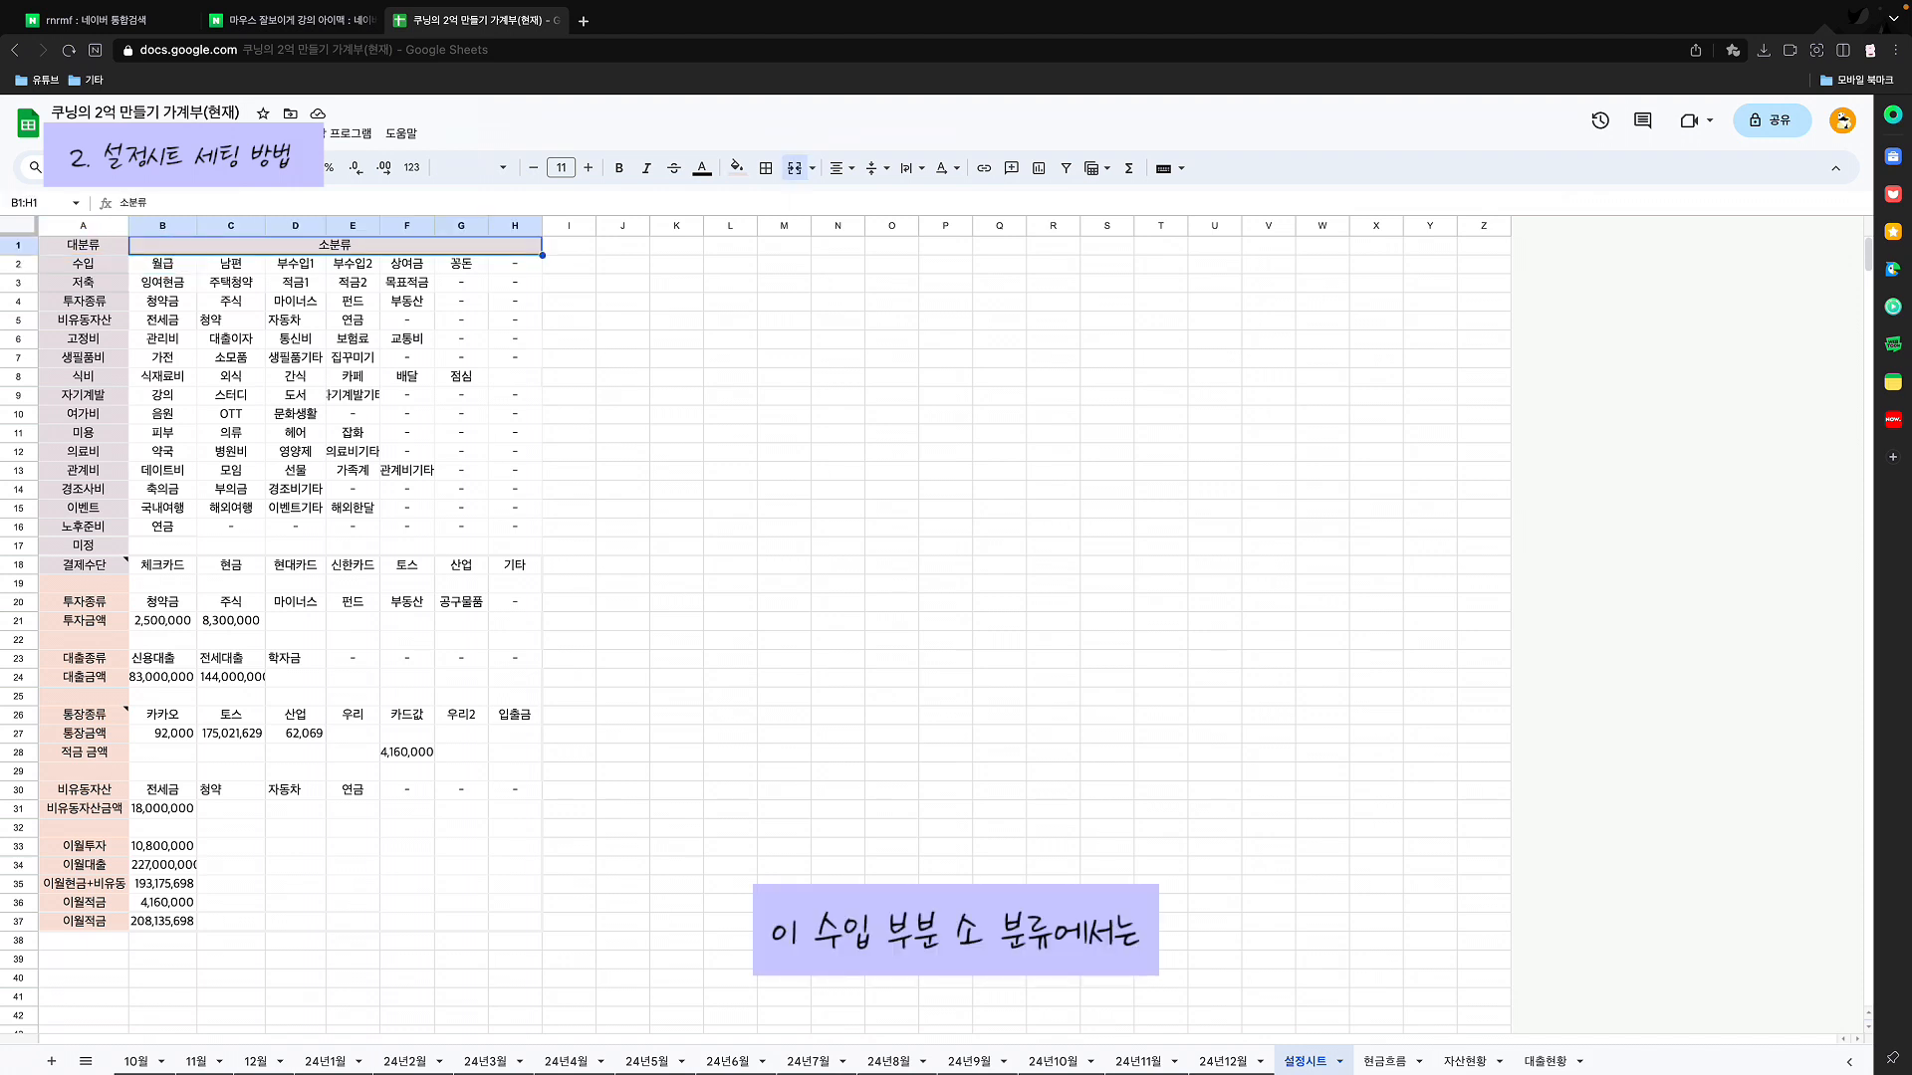
pyautogui.click(171, 264)
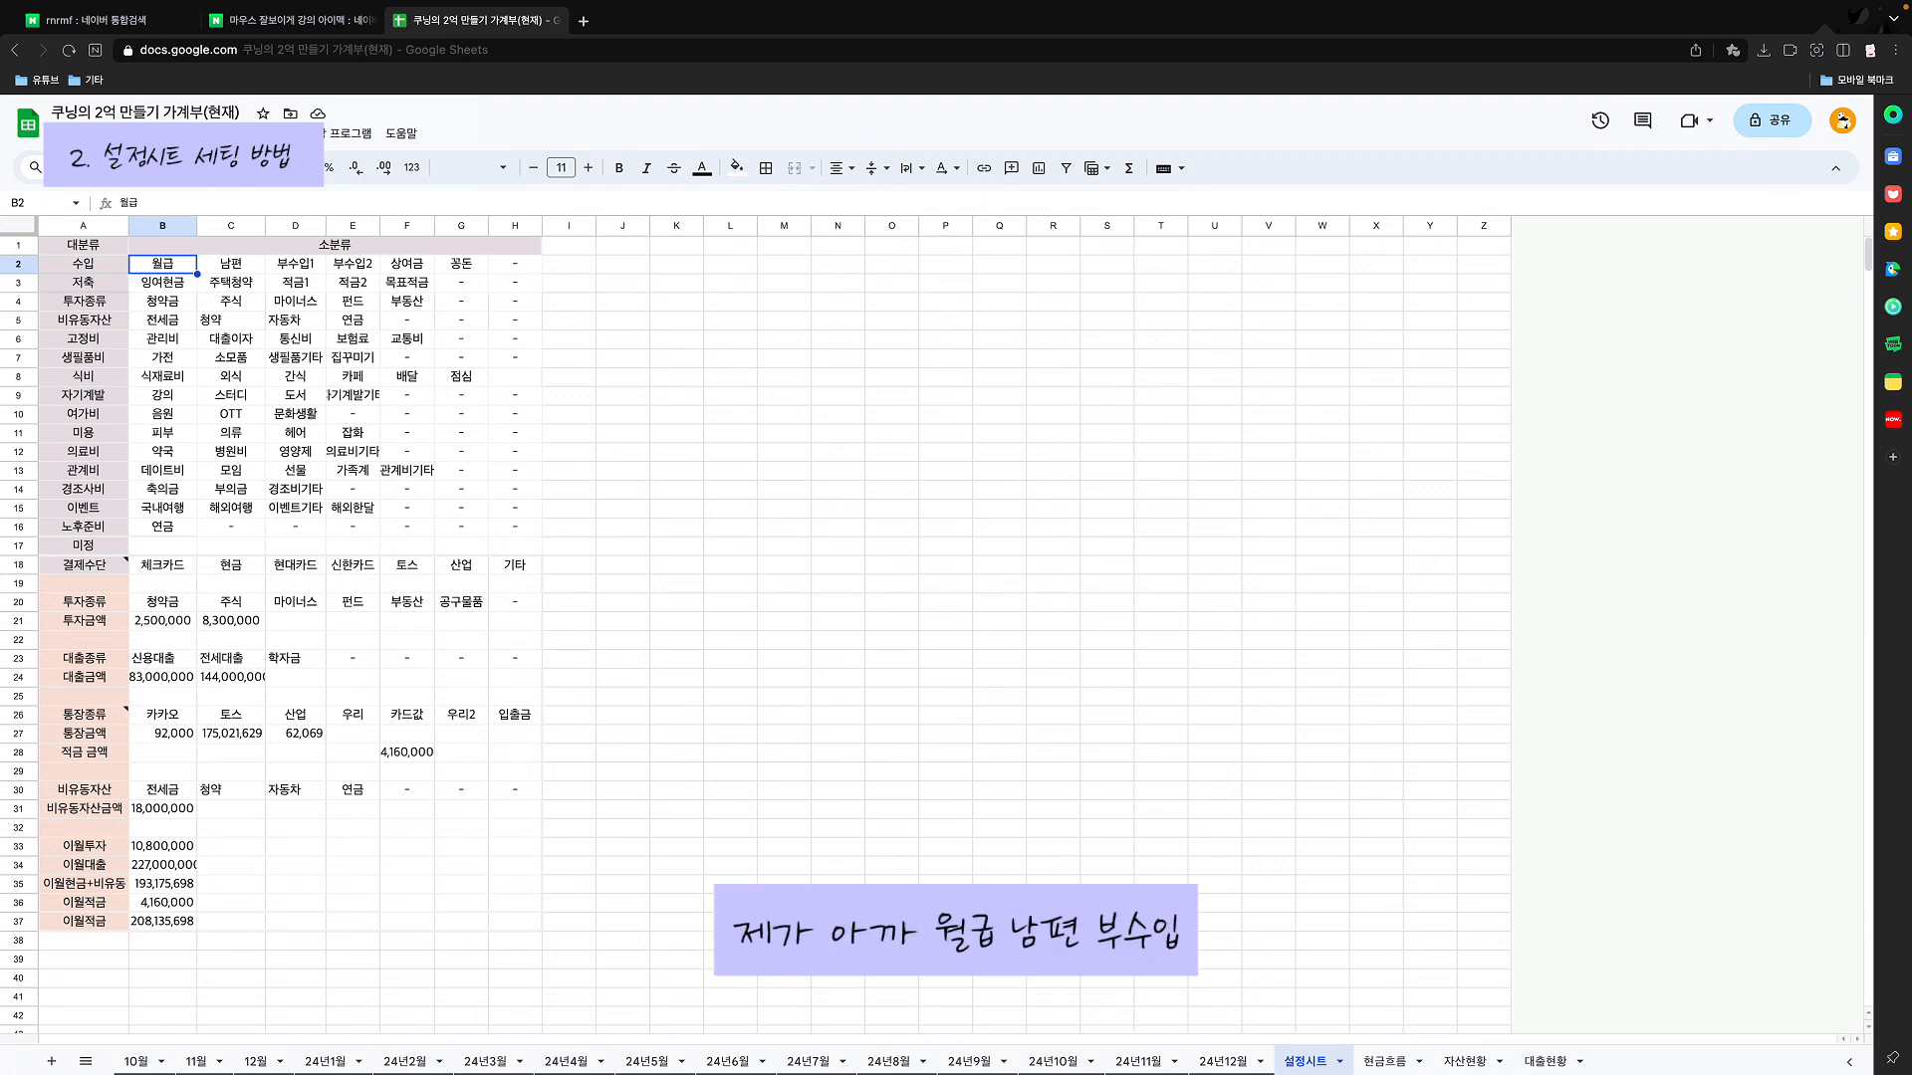
# Step: Check how the 월급, 남편 and 부수입1 labels in the 10월 sheet's income table refer to the 설정시트 sheet
pyautogui.click(134, 1061)
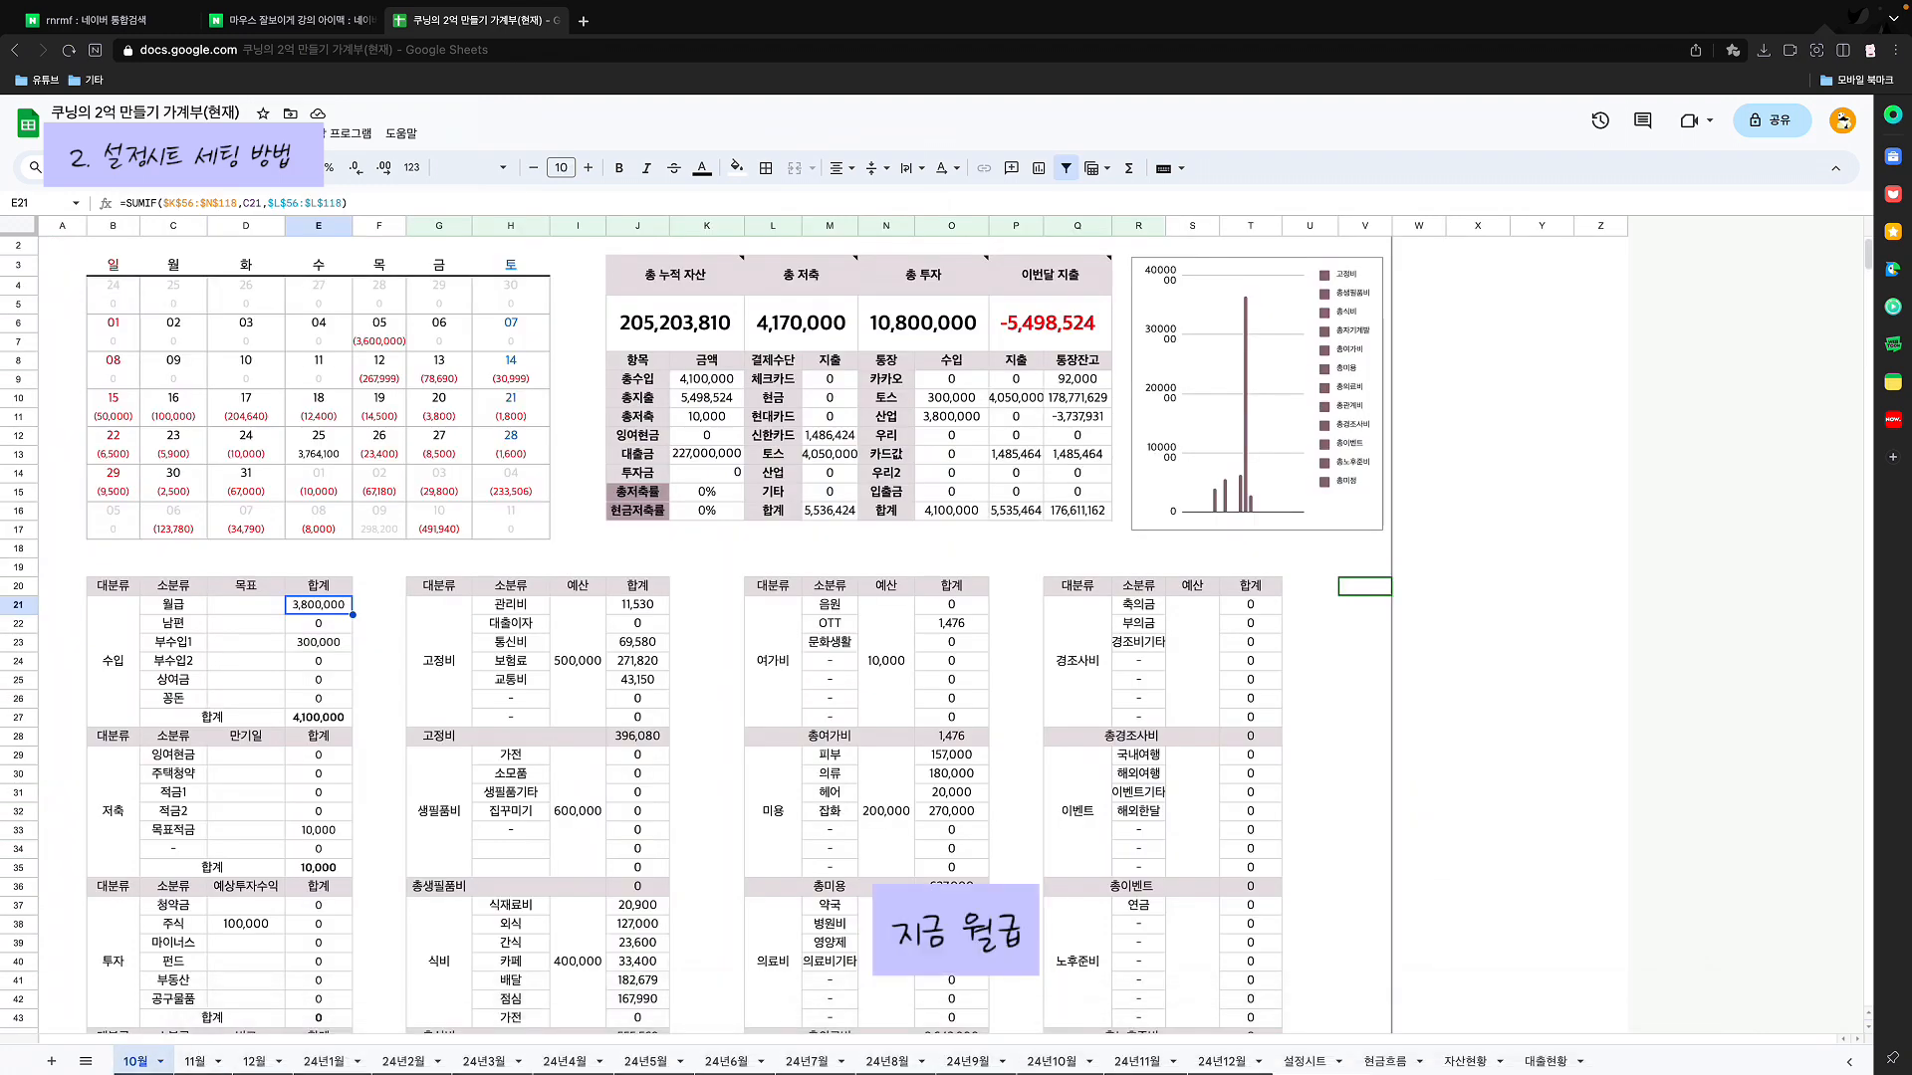
pyautogui.scroll(1, 697, 634)
pyautogui.click(173, 637)
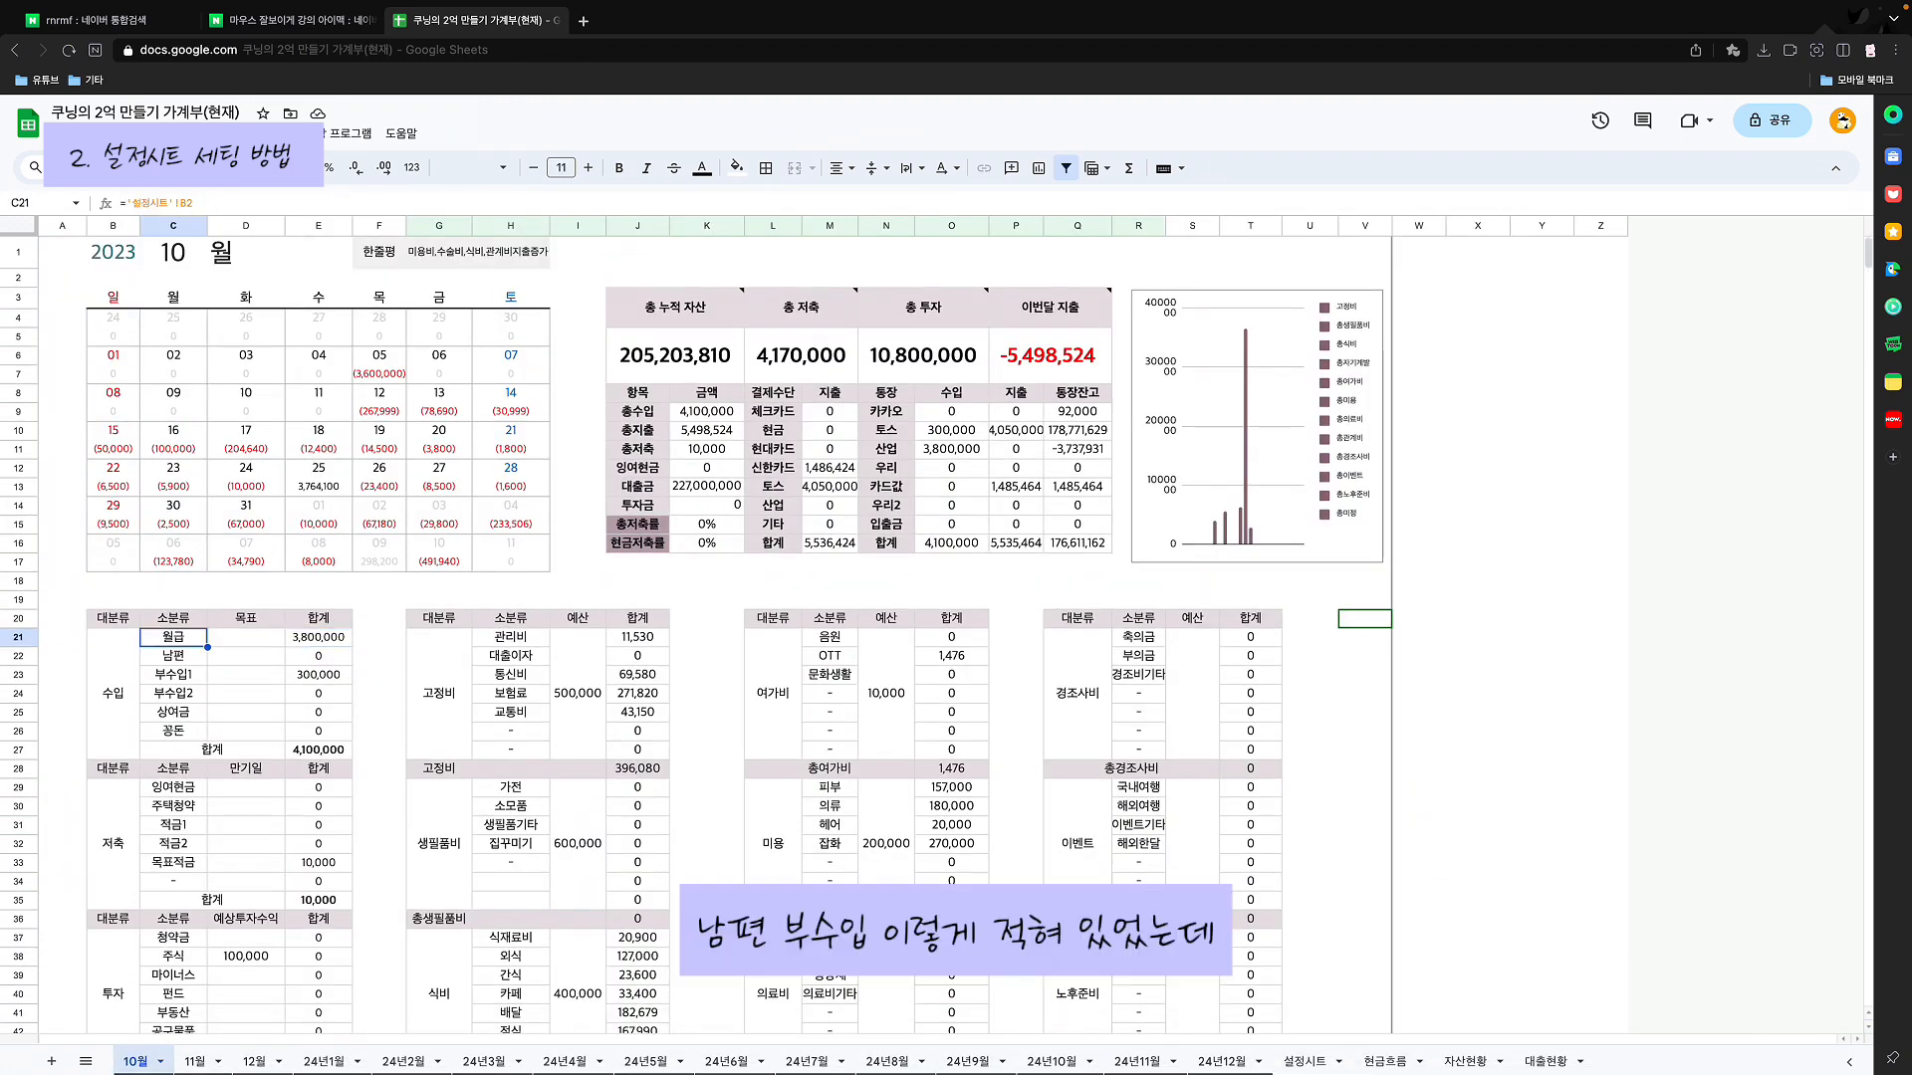
pyautogui.click(173, 656)
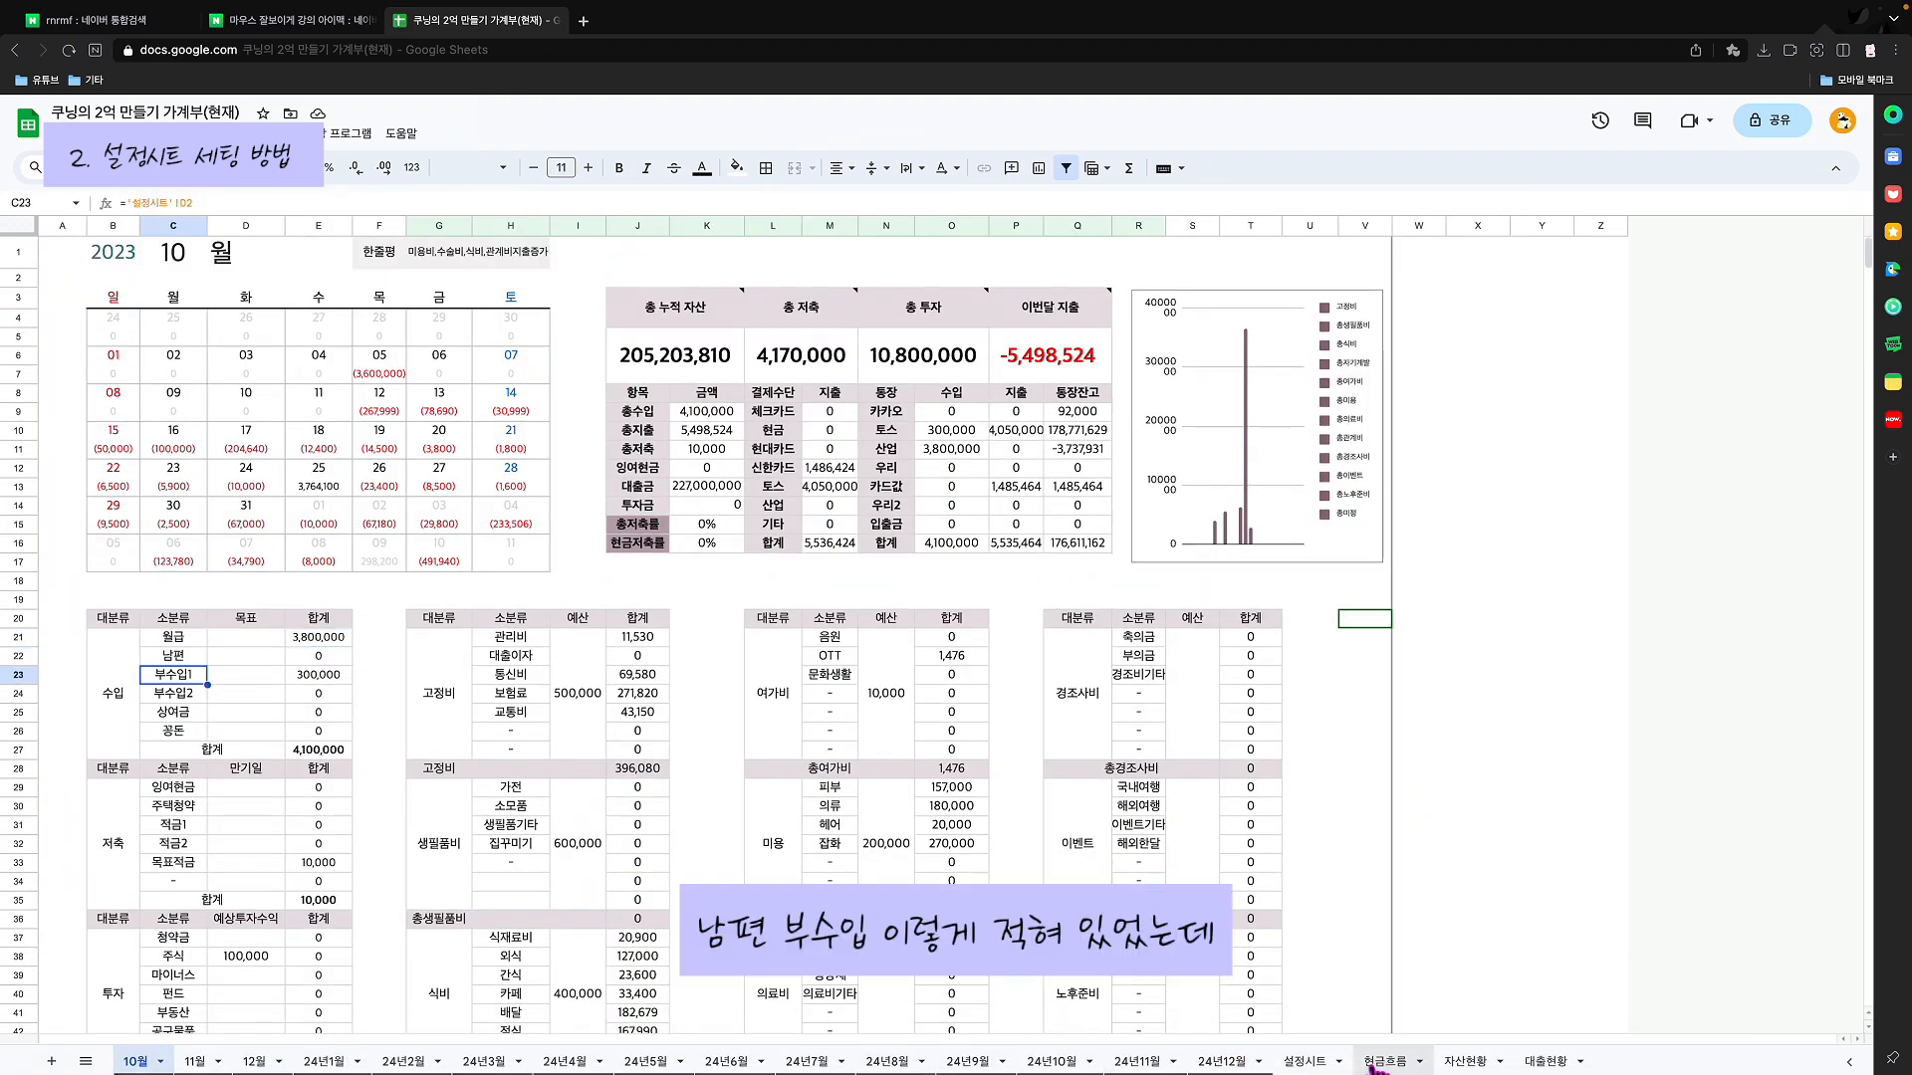
# Step: Replace the 남편 income subcategory in cell C2 of the 설정시트 sheet with 엄마 and check the label in the 10월 sheet
pyautogui.click(1304, 1062)
pyautogui.click(231, 264)
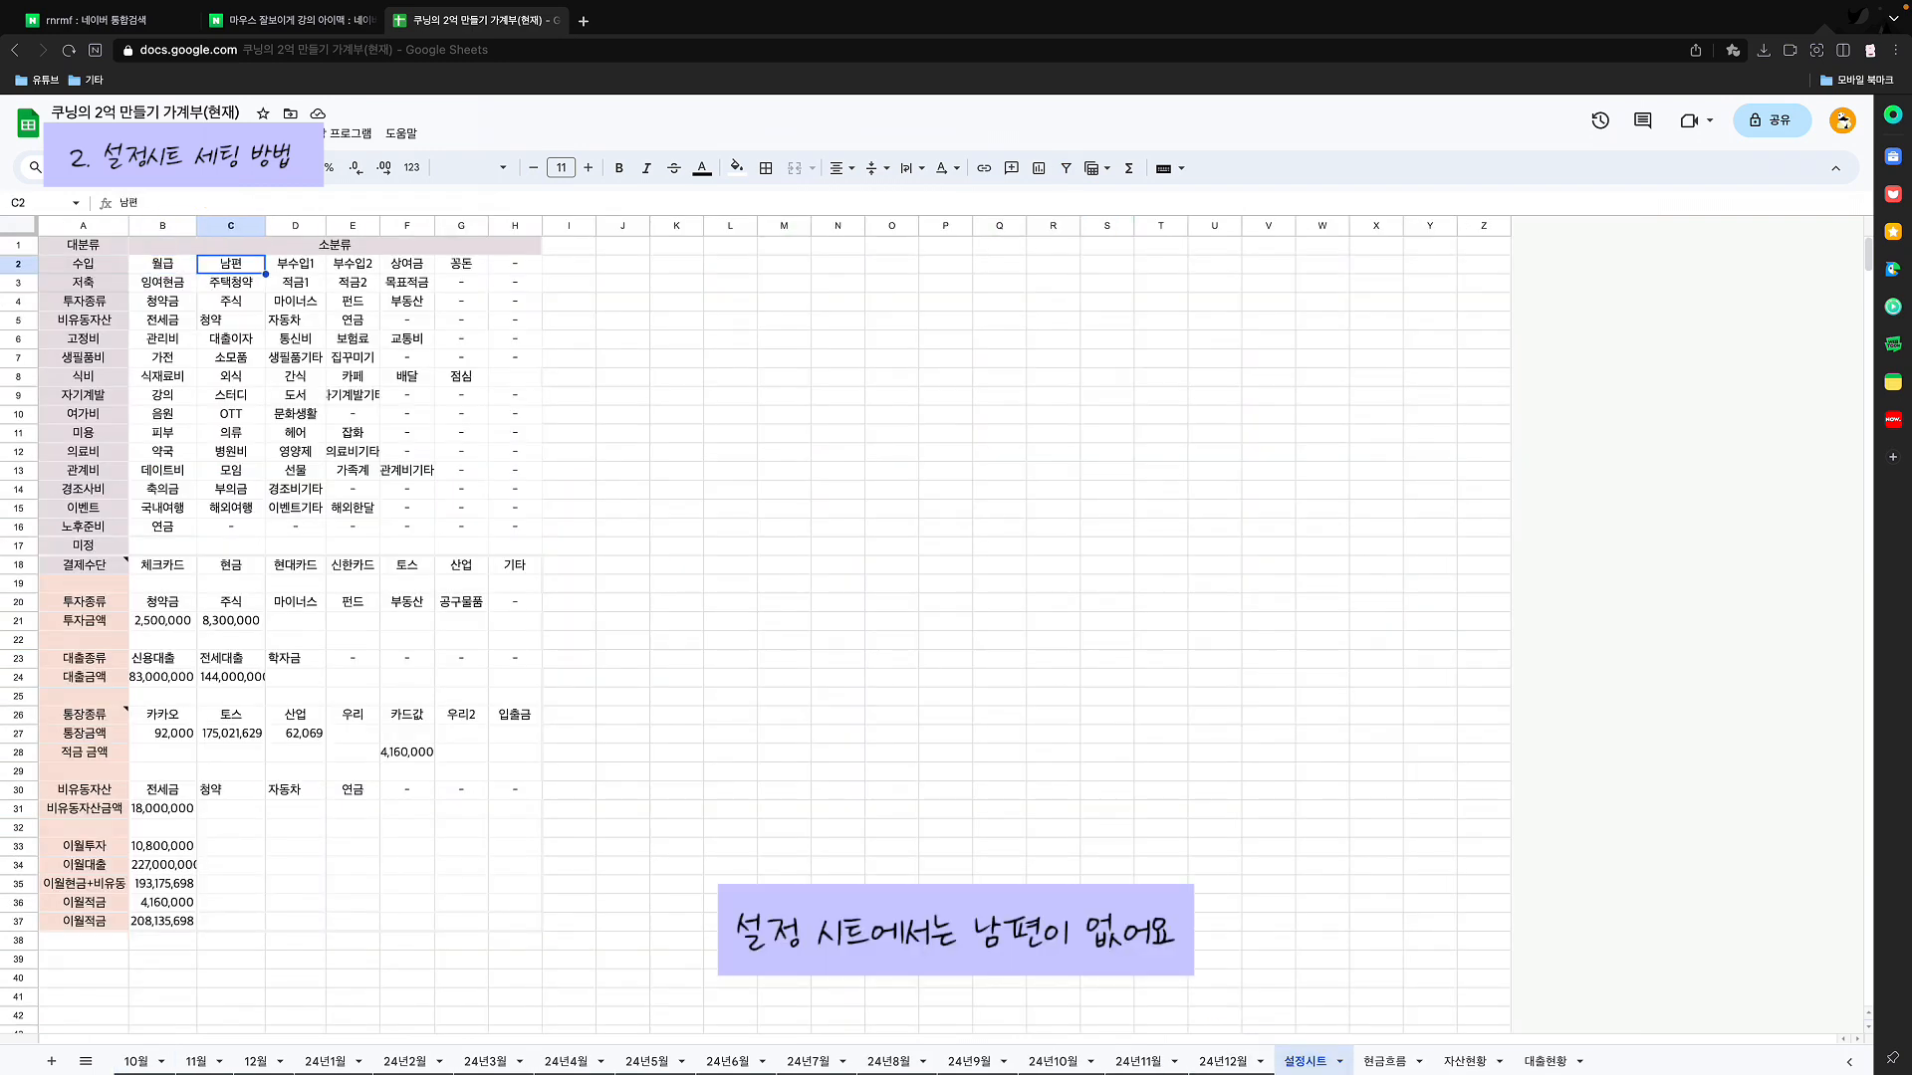
pyautogui.press('Delete')
pyautogui.write('엄마')
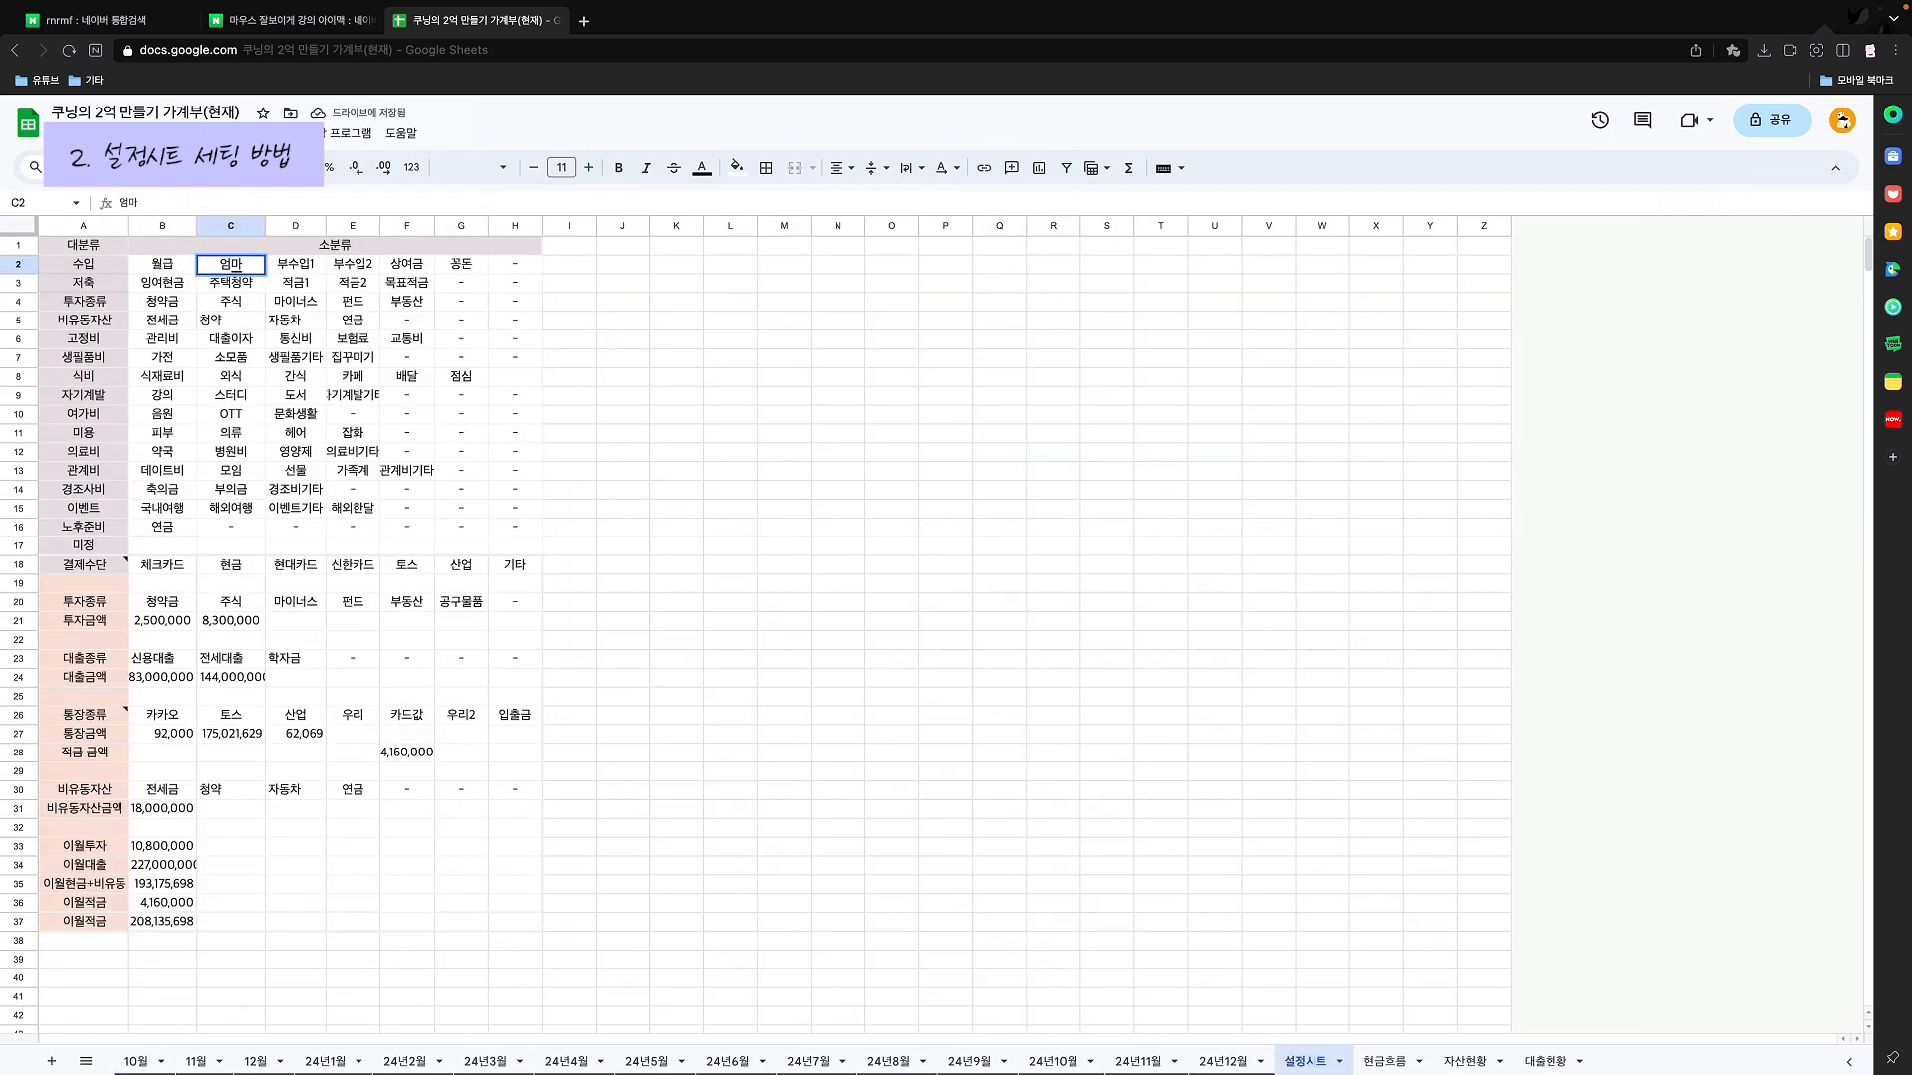
pyautogui.press('Return')
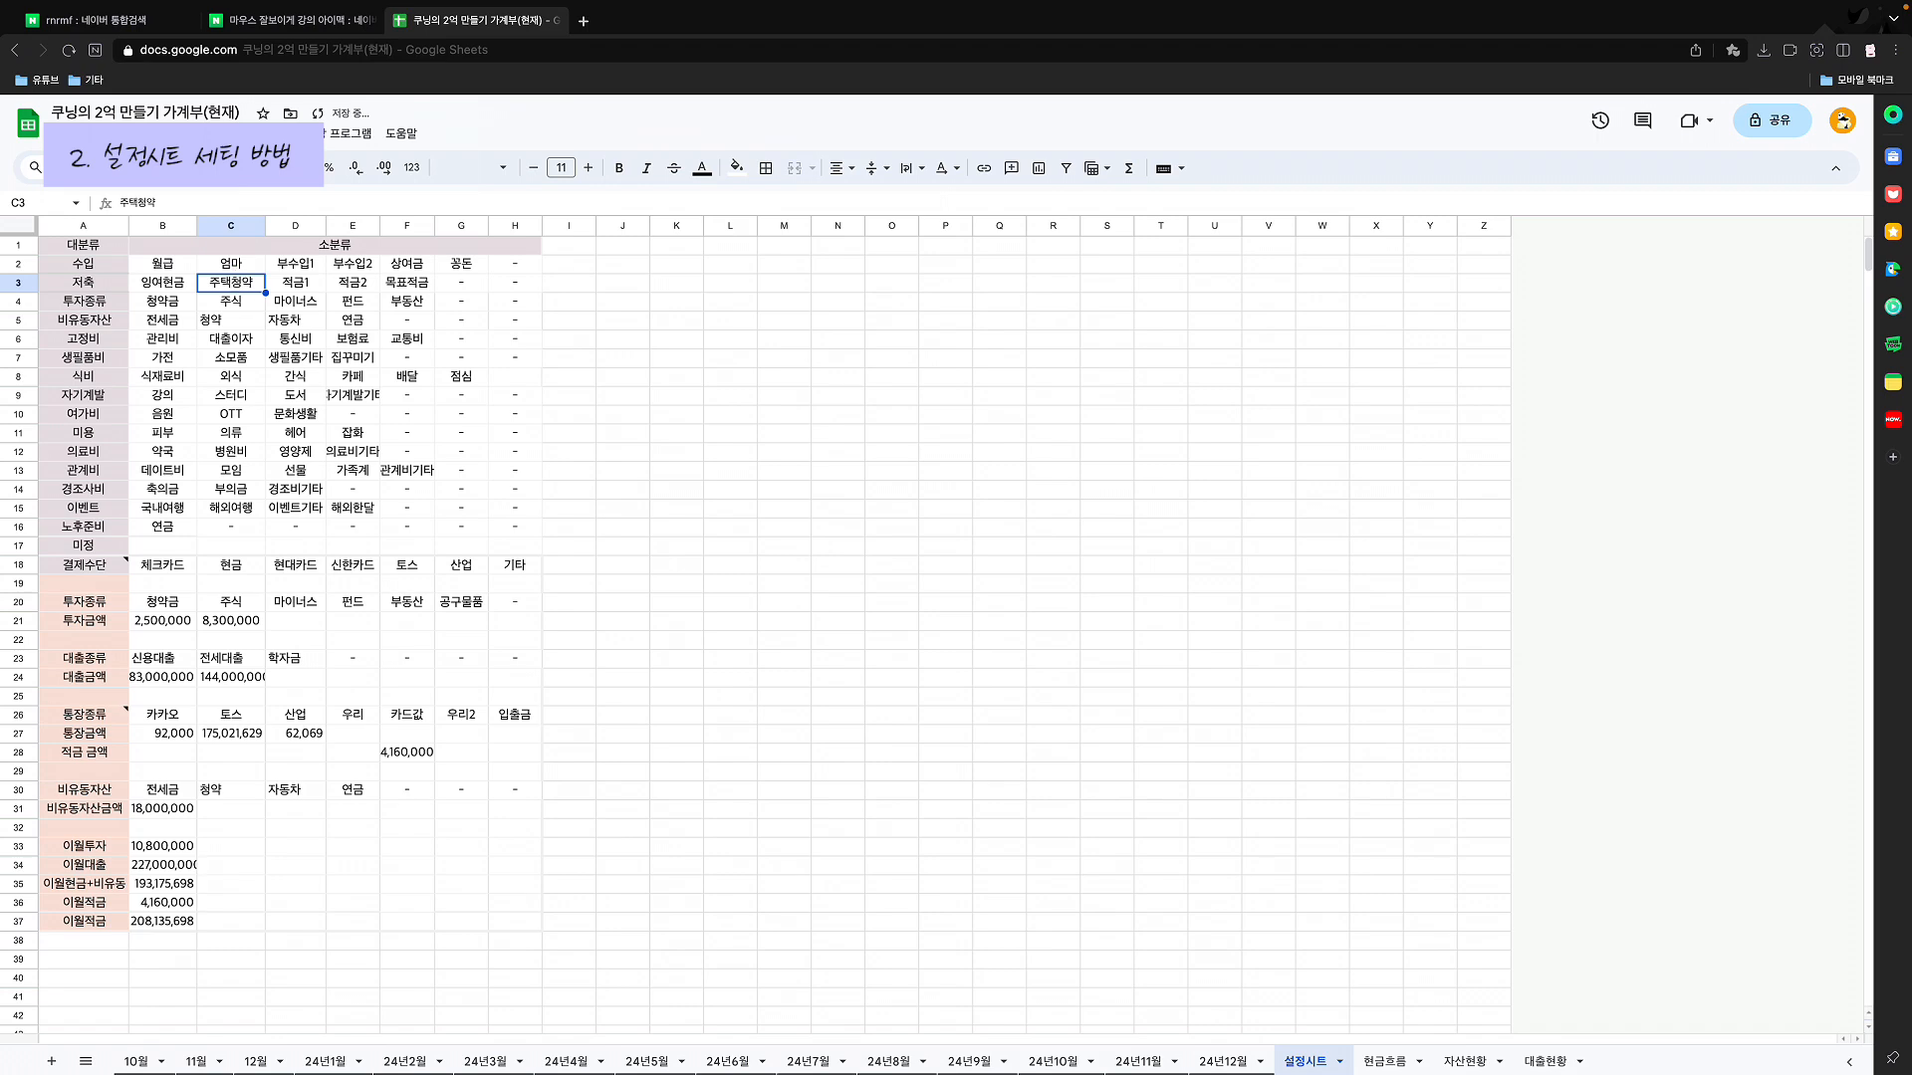
pyautogui.click(135, 1062)
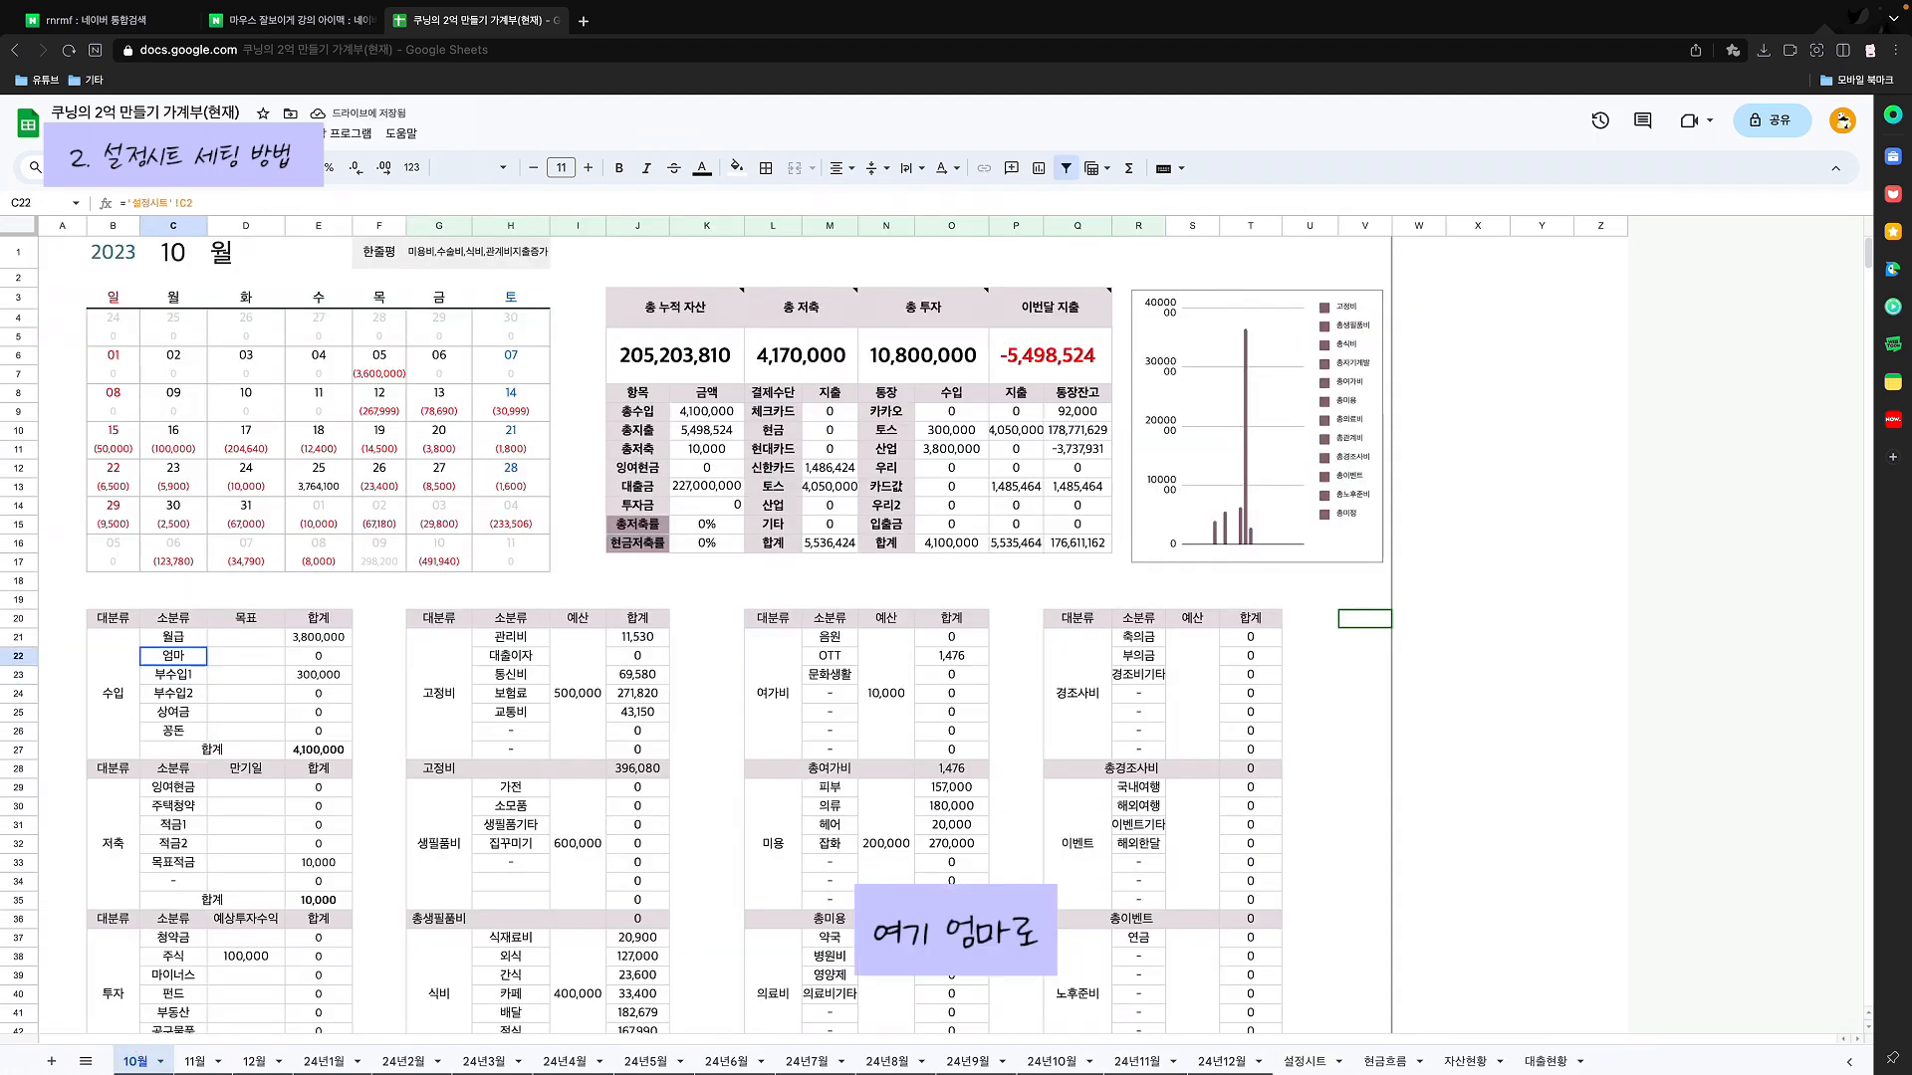
# Step: Return to the 설정시트 sheet and examine the 부수입1 and 공돈 income entries and the subcategories in the 저축 row
pyautogui.click(1321, 1063)
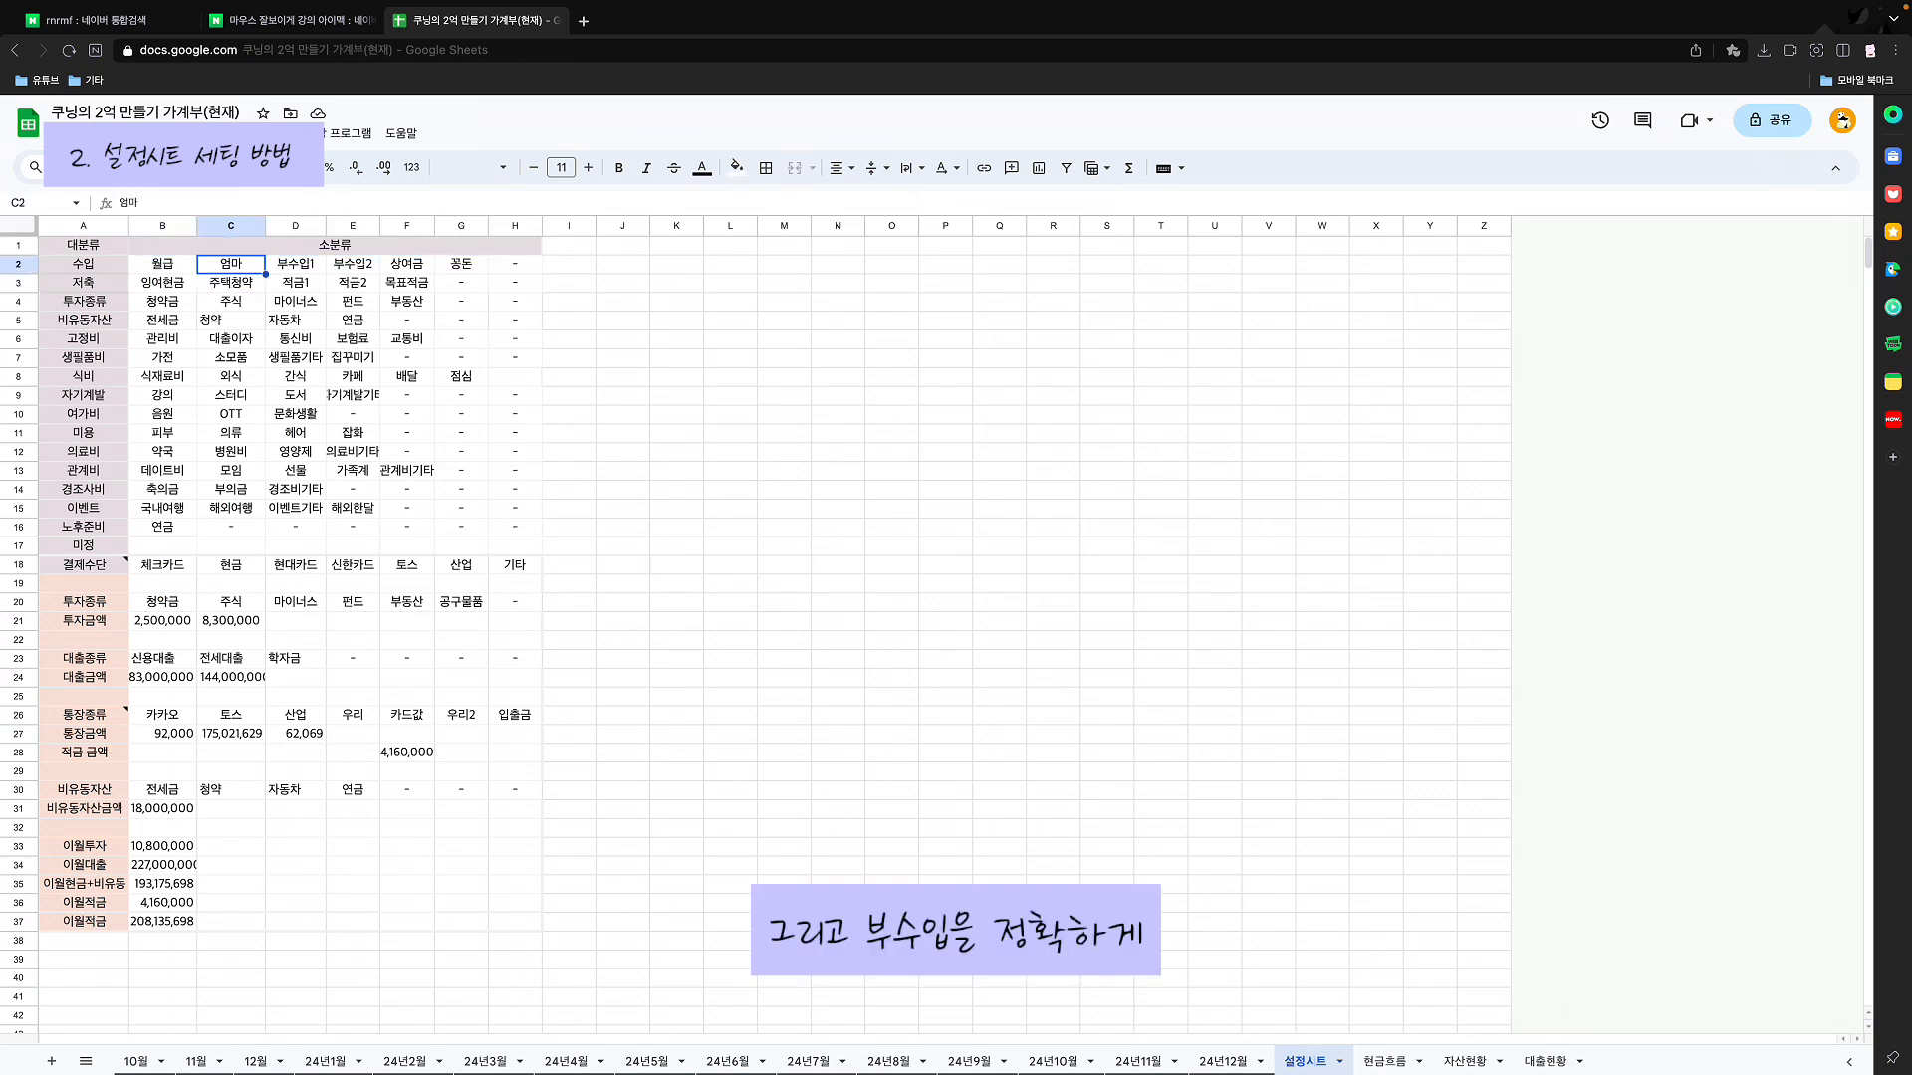
pyautogui.click(296, 263)
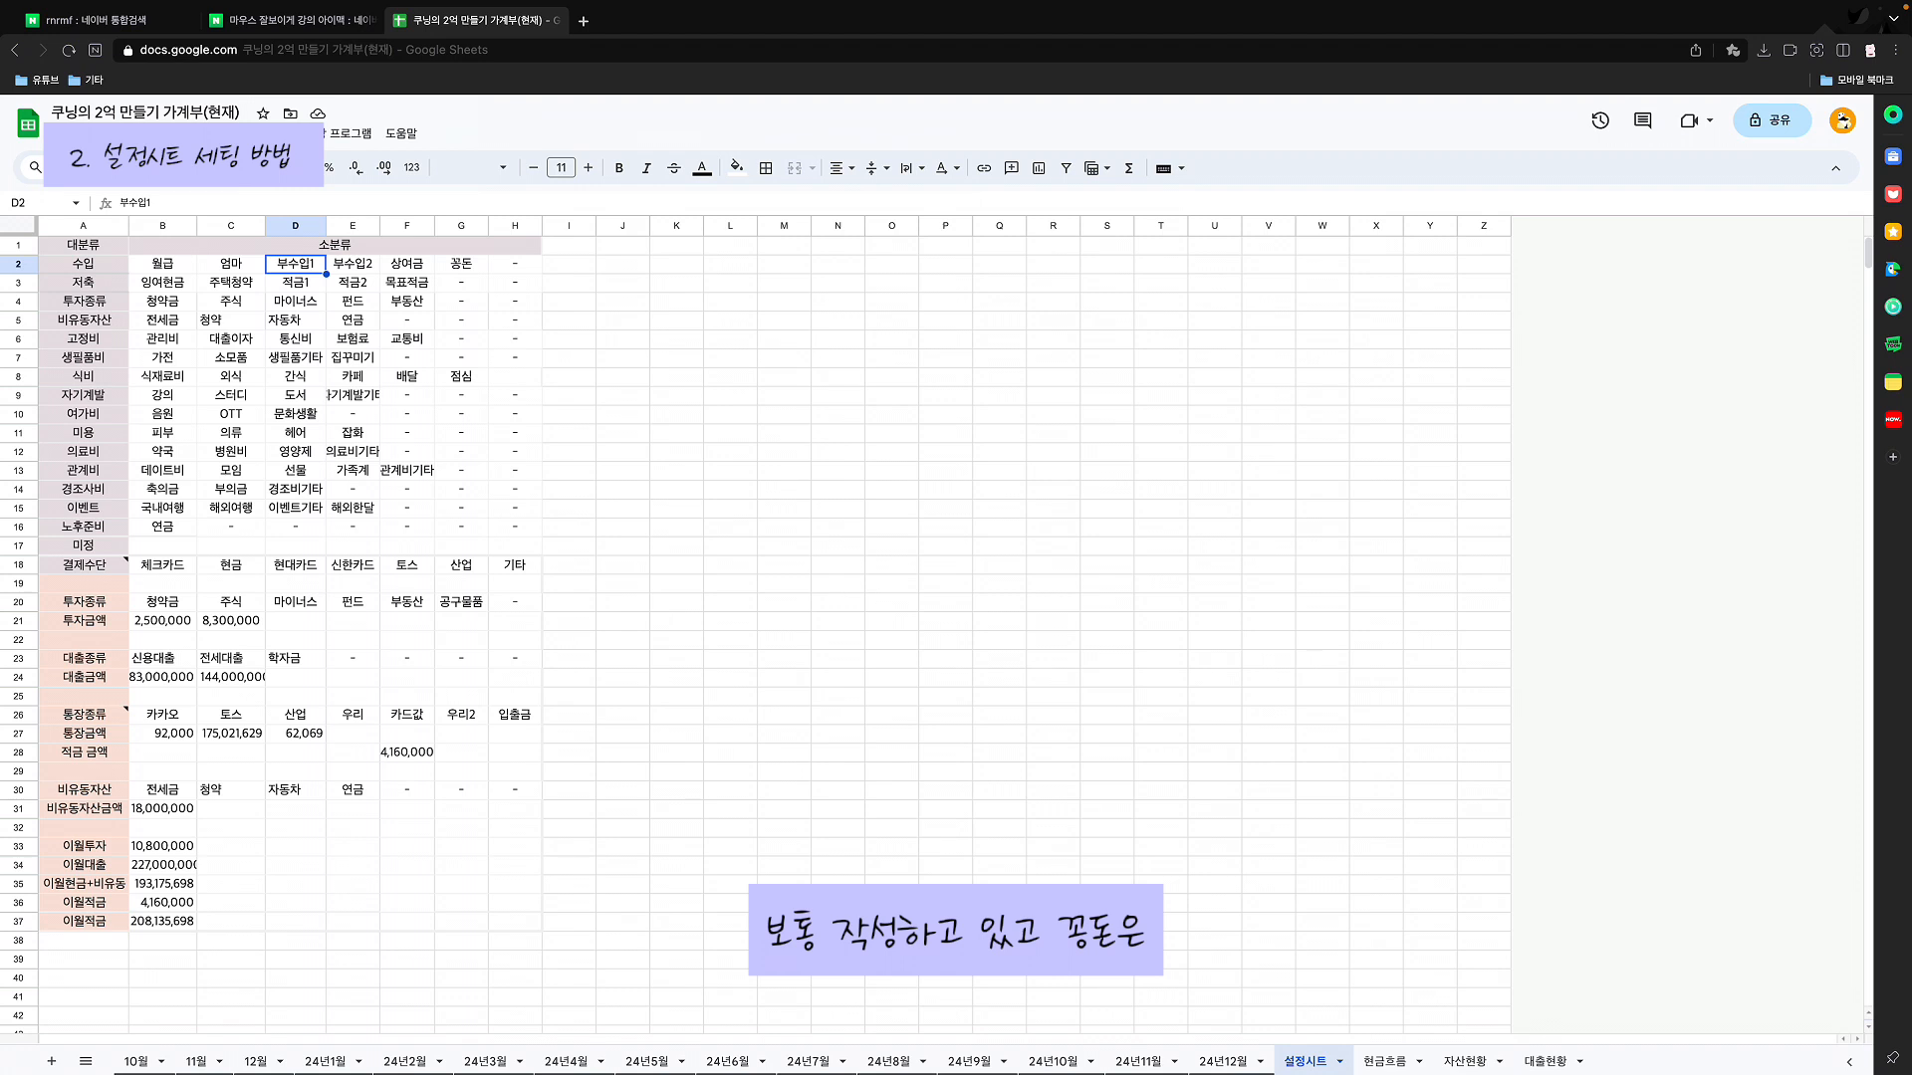
pyautogui.click(461, 264)
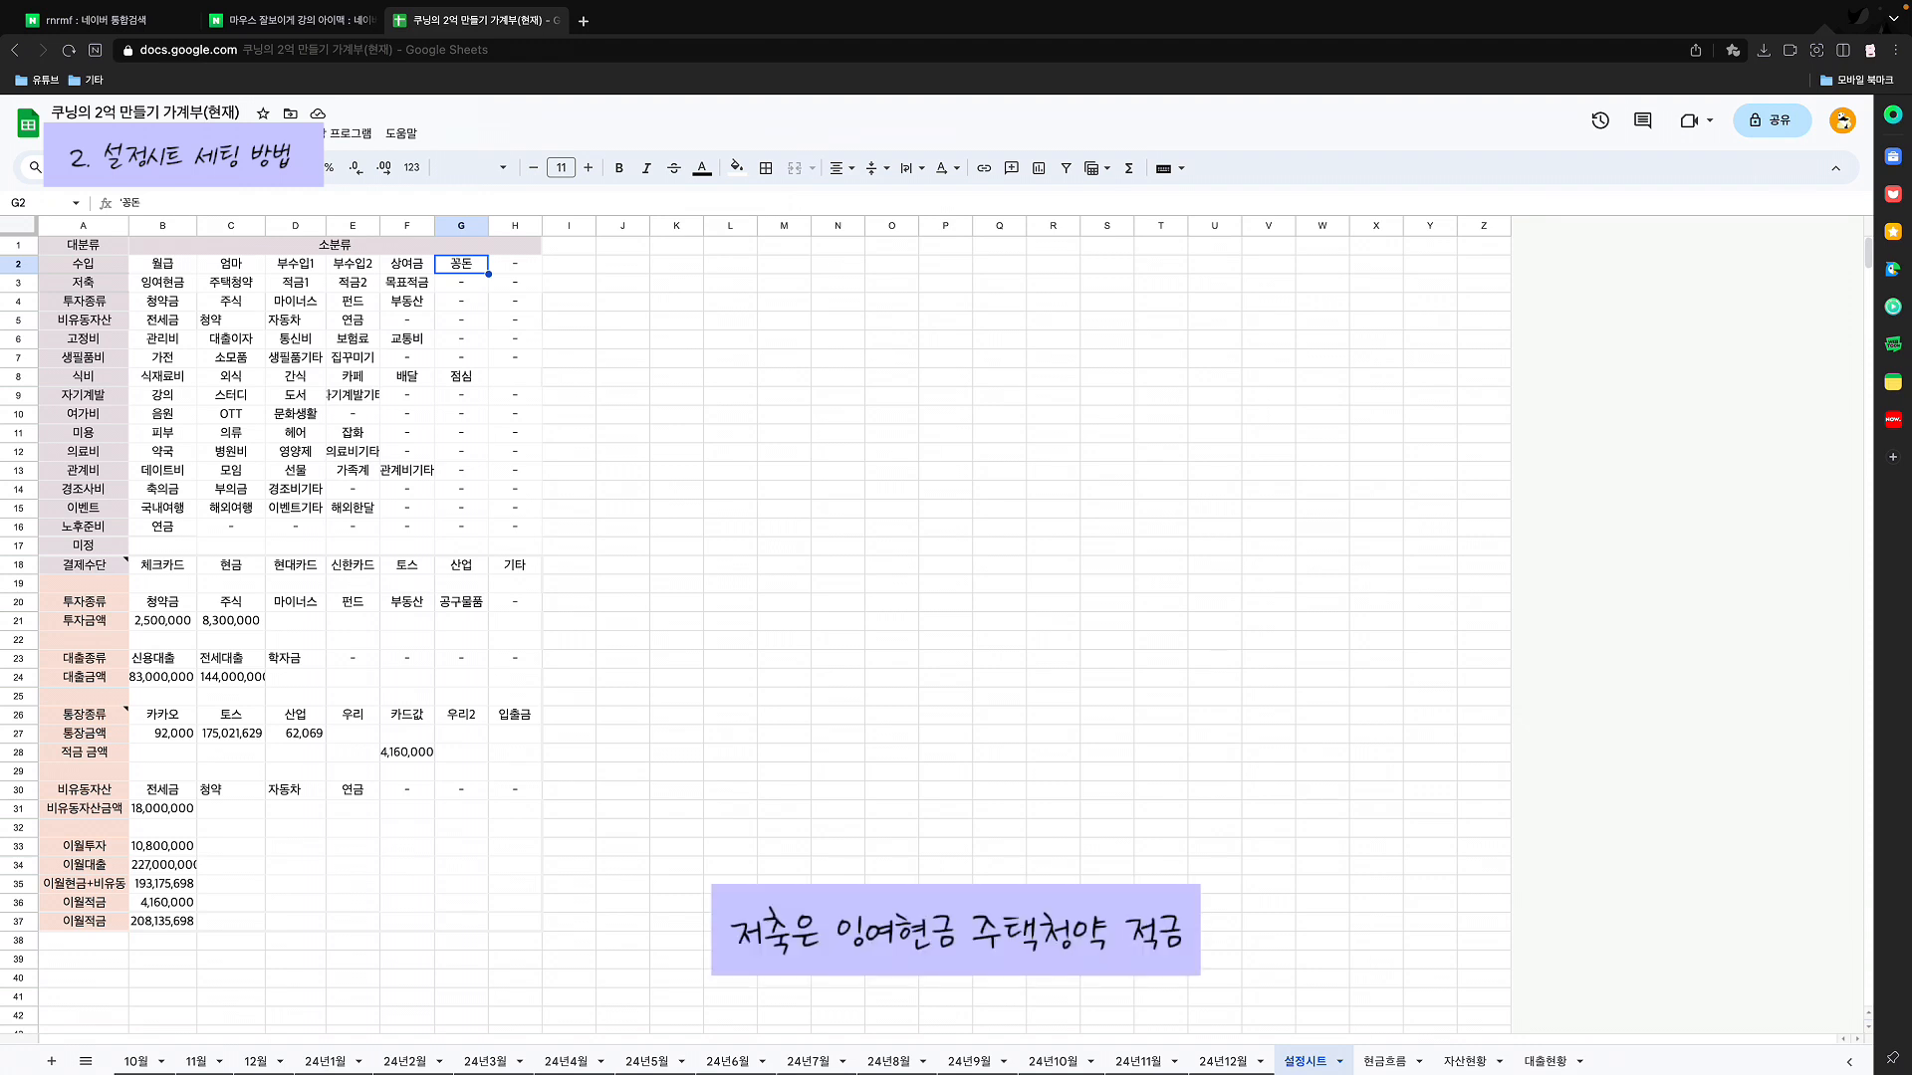
pyautogui.click(162, 282)
pyautogui.click(231, 283)
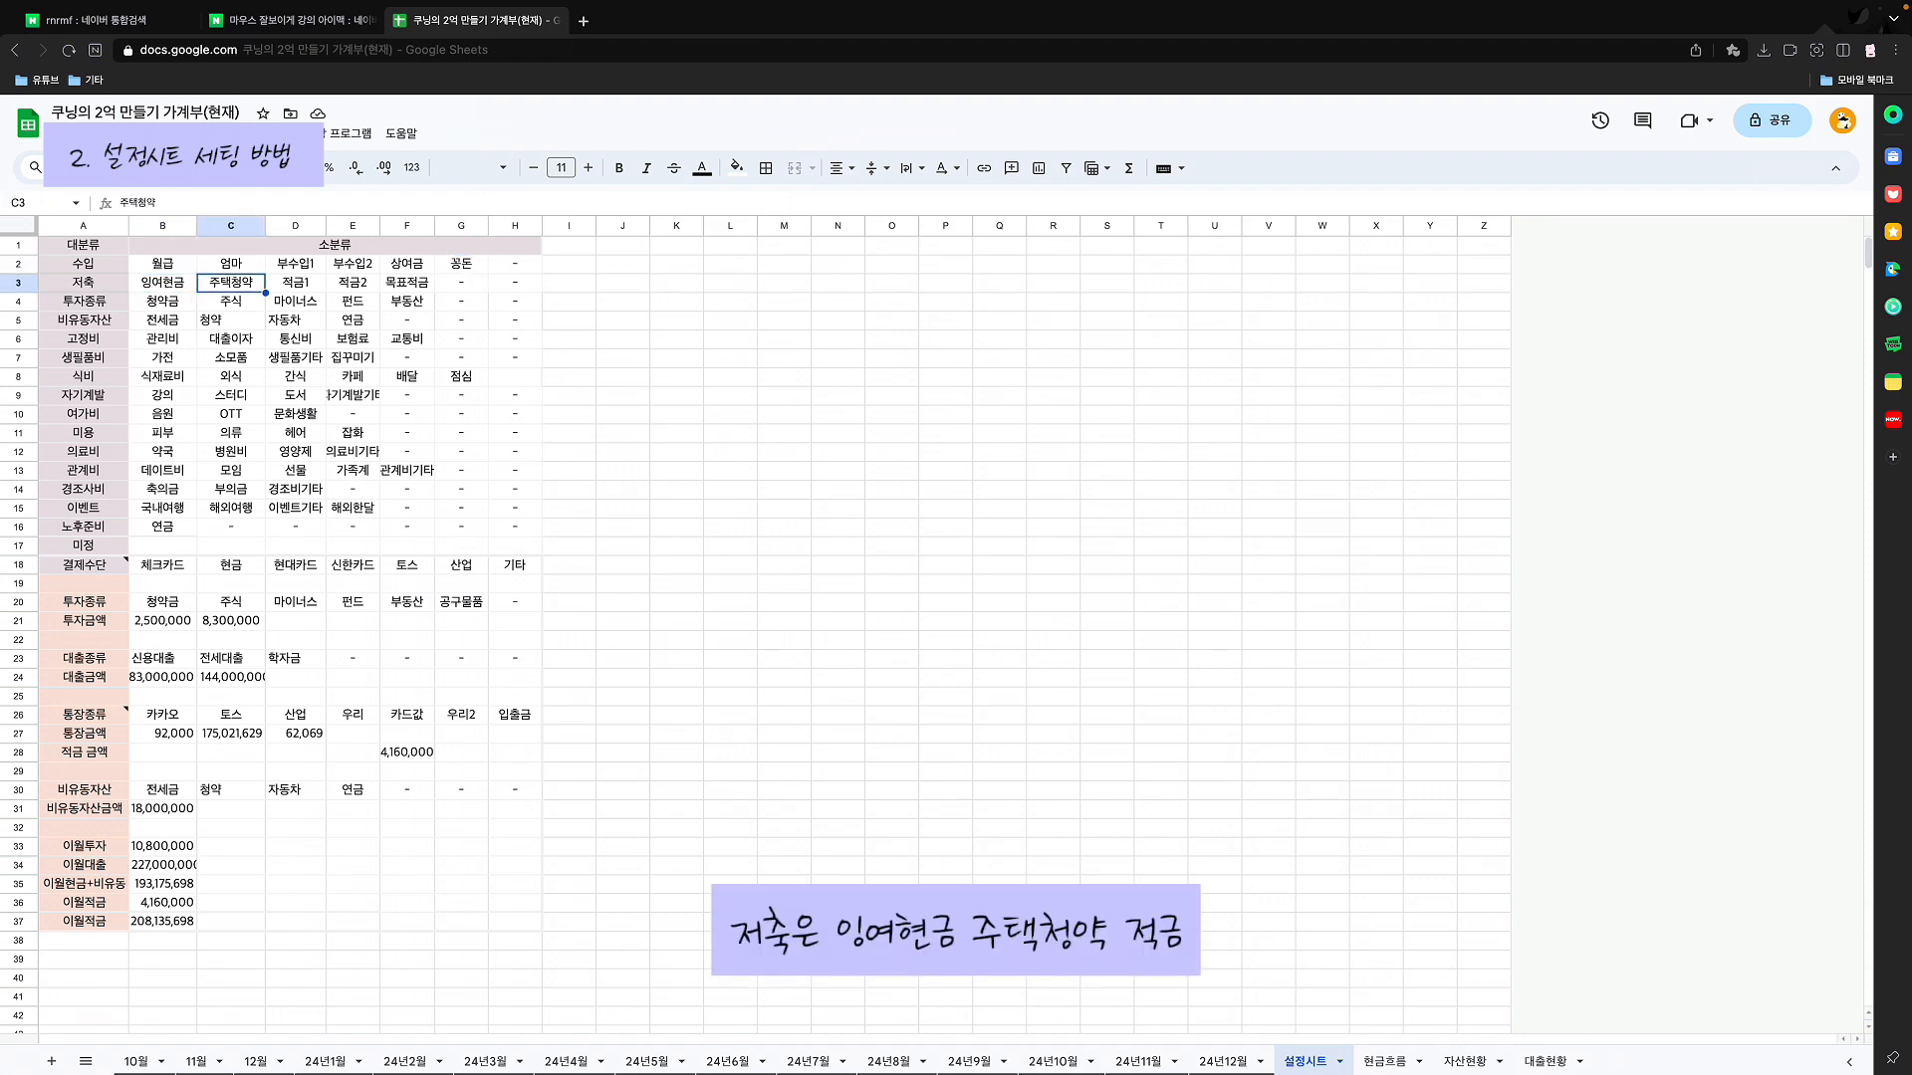
pyautogui.click(296, 283)
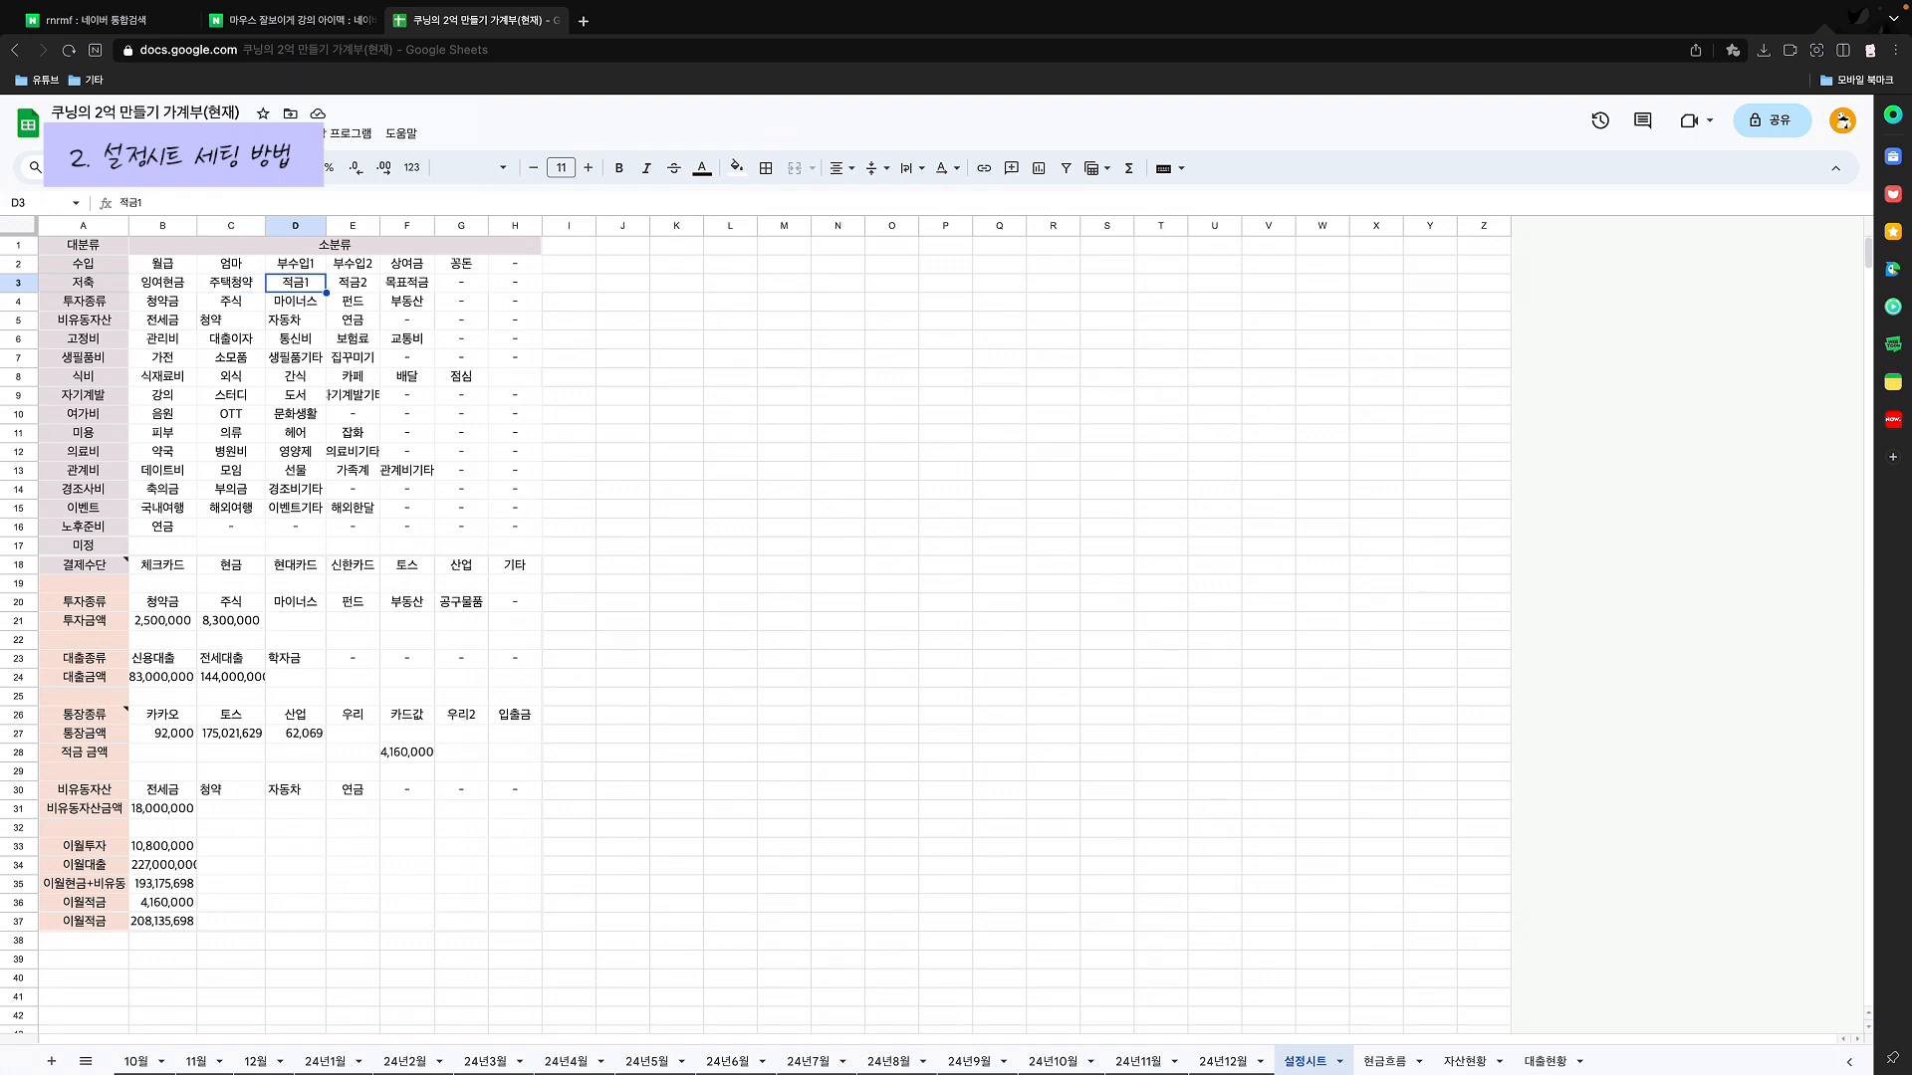
pyautogui.click(408, 283)
pyautogui.click(461, 282)
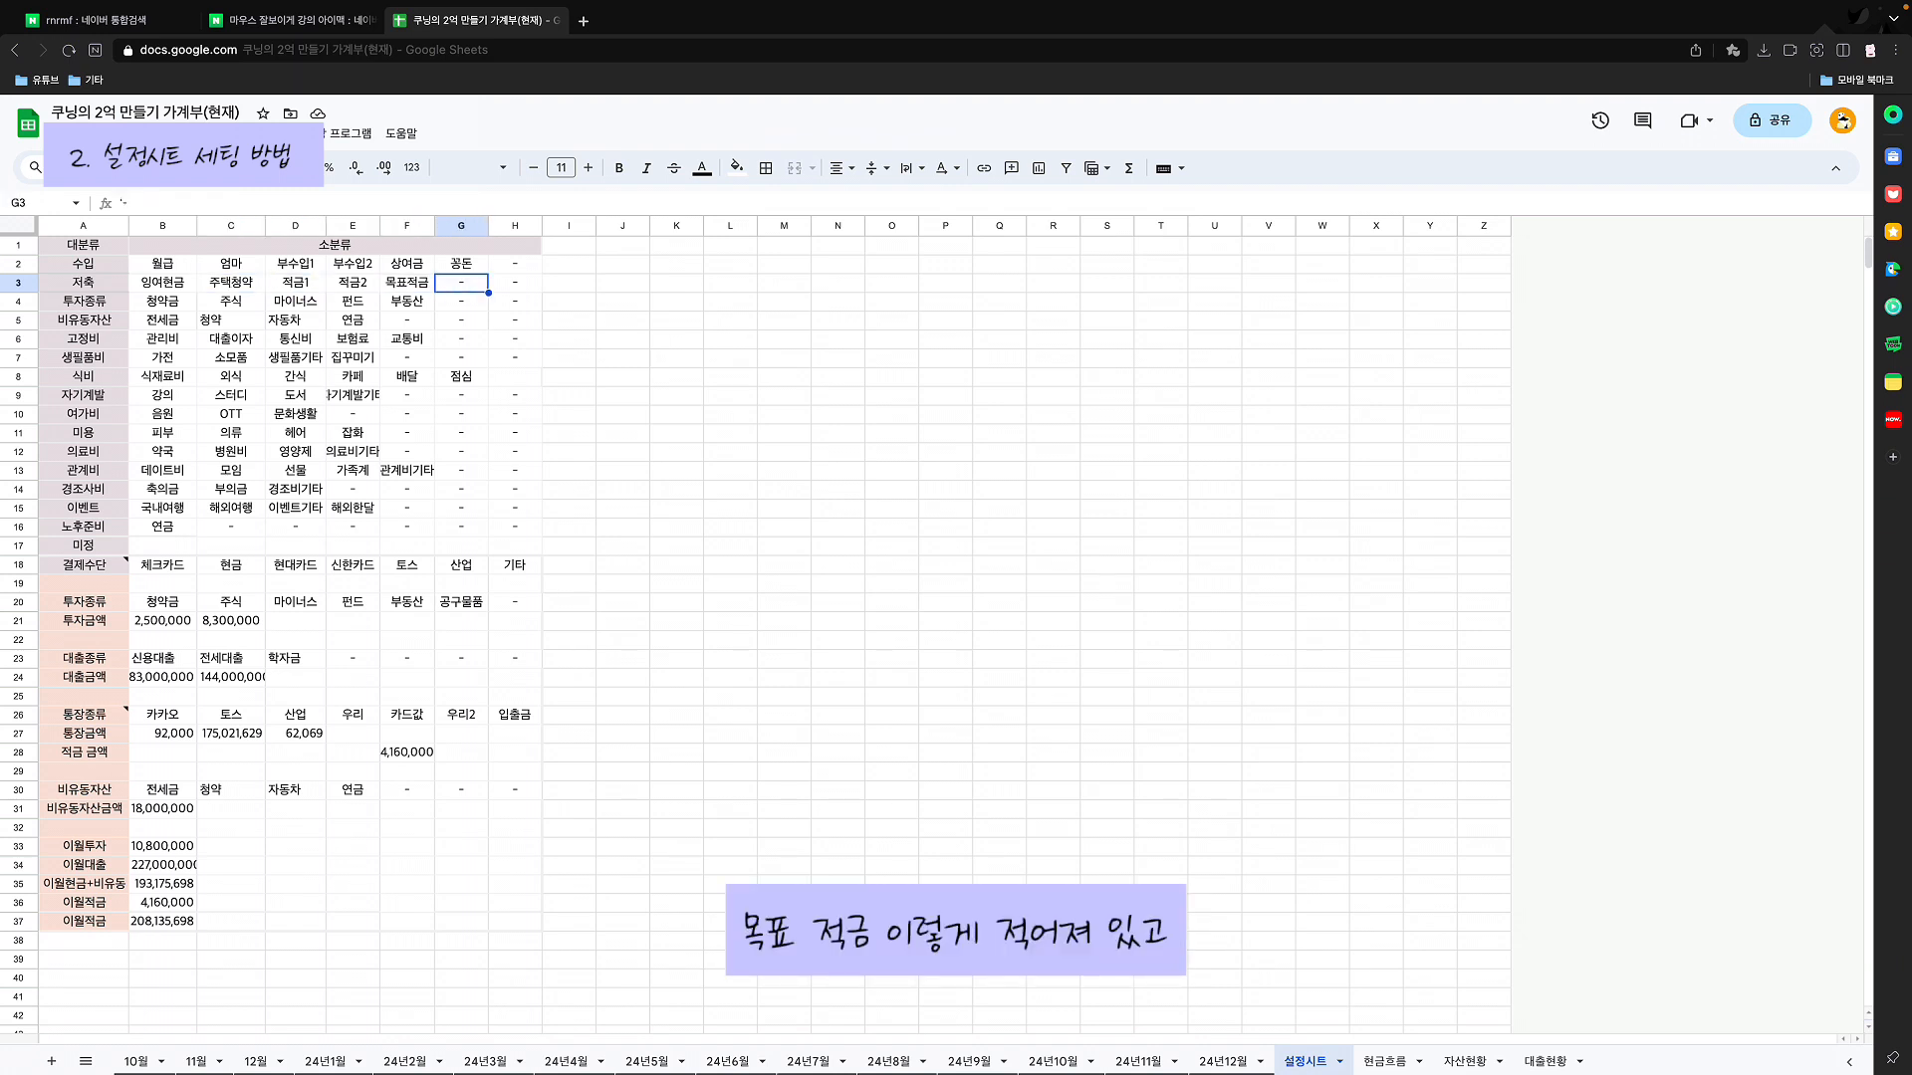
# Step: Enter 내집마련 as a savings subcategory in cell G3 of the 저축 row
pyautogui.click(514, 283)
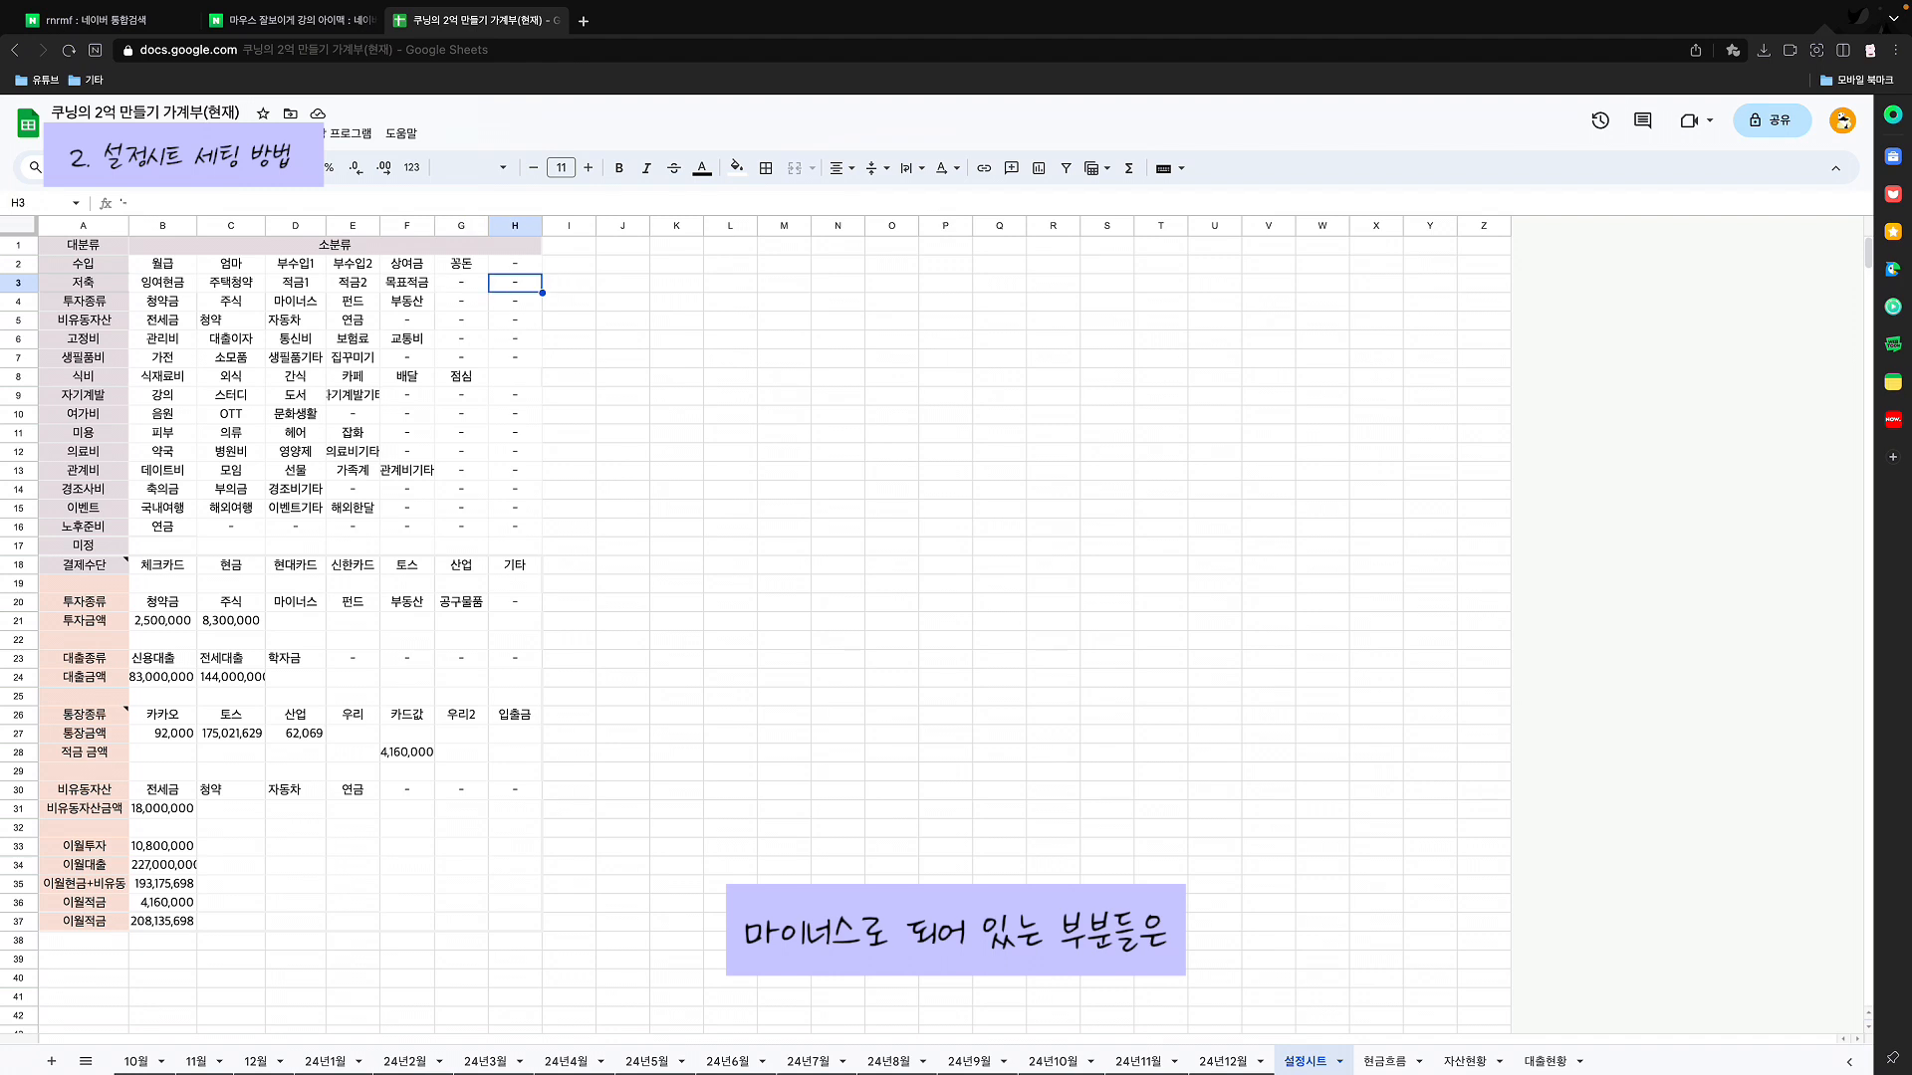
pyautogui.click(461, 283)
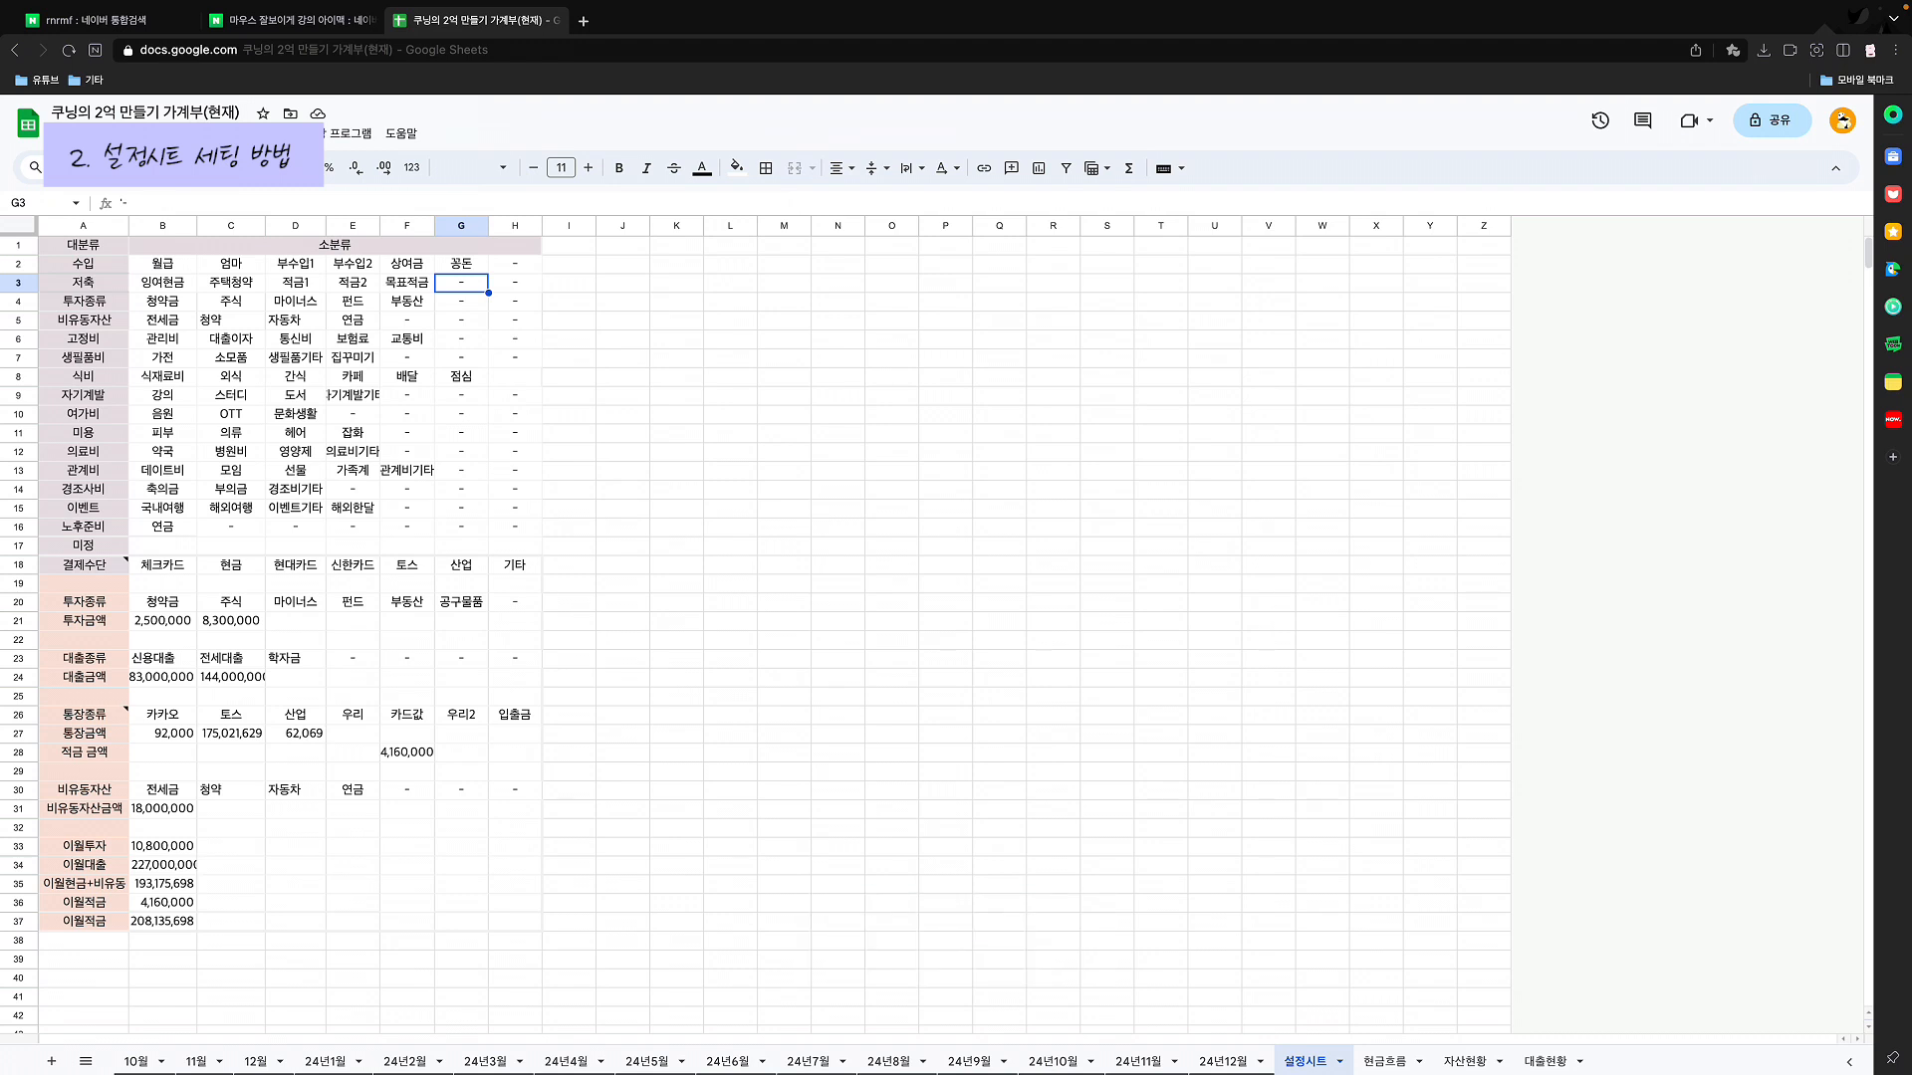
pyautogui.write('내지')
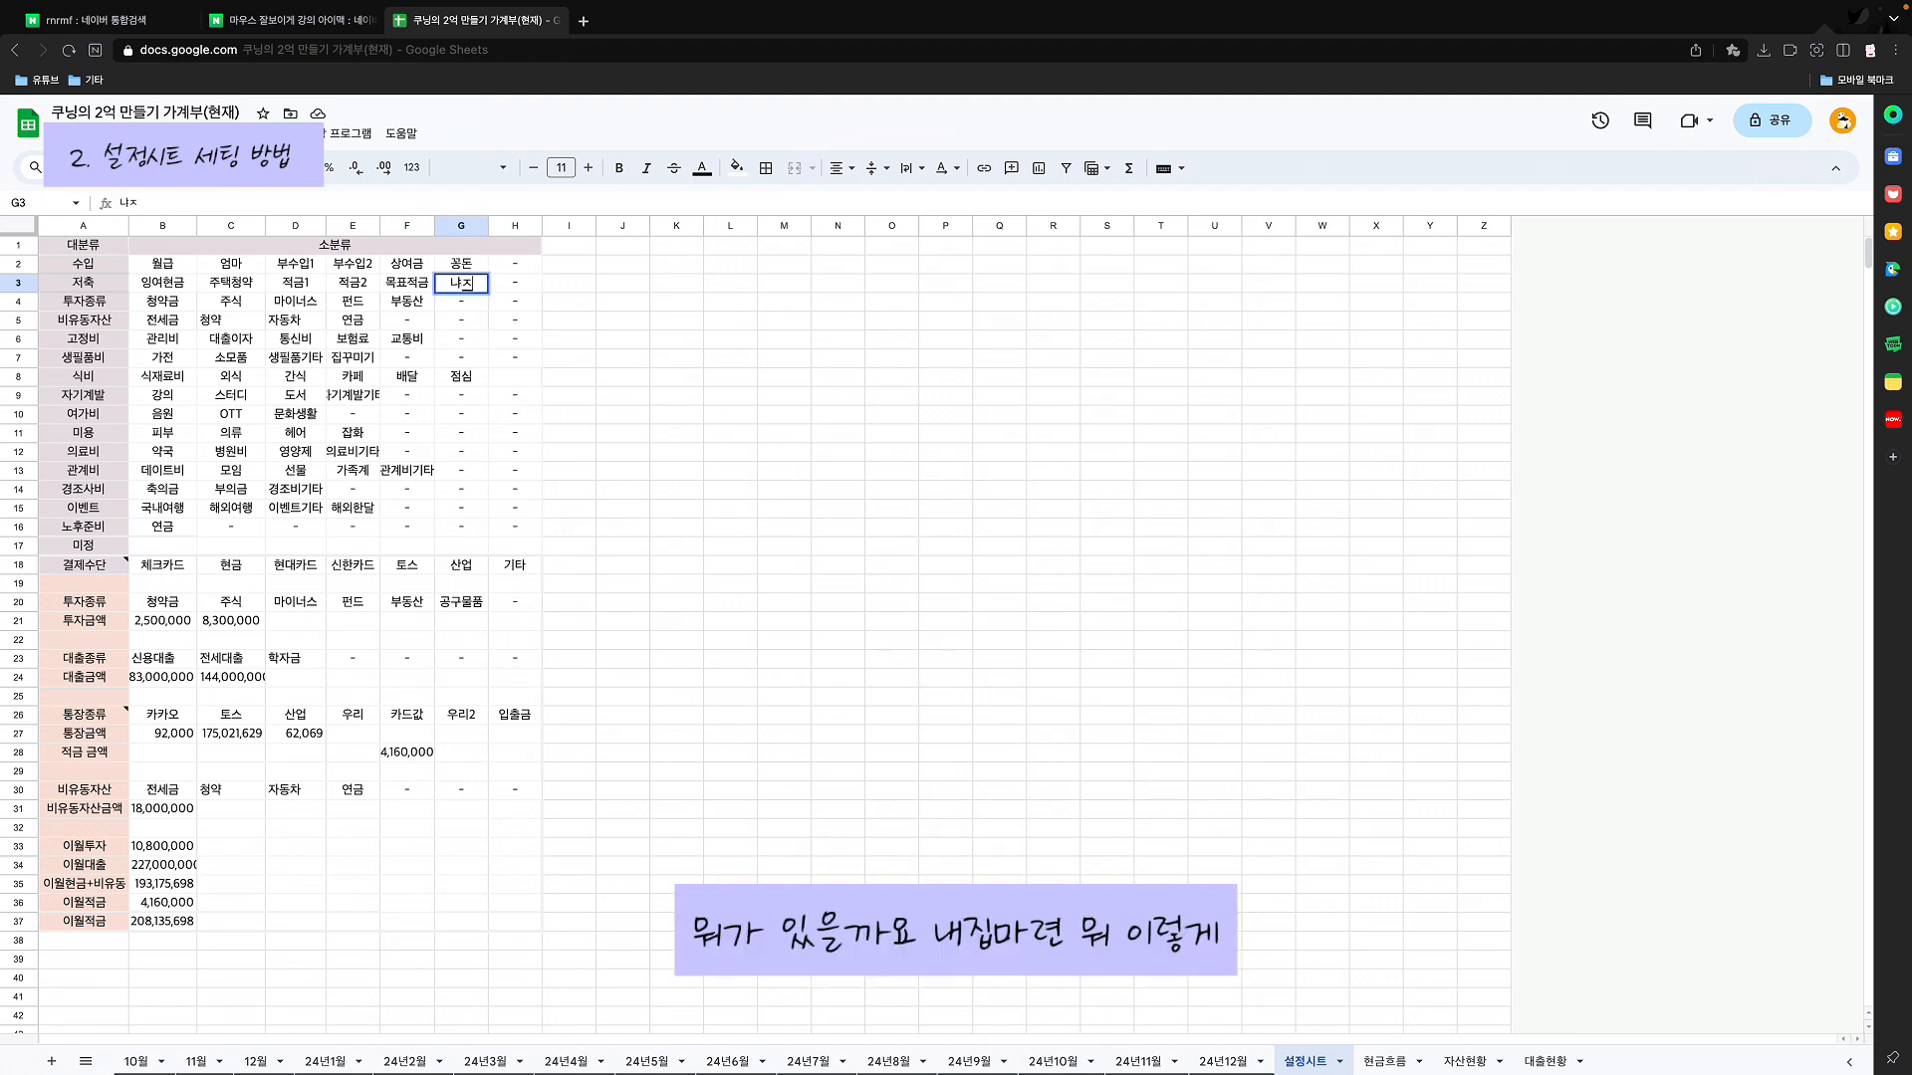
pyautogui.write('ㅂ마련')
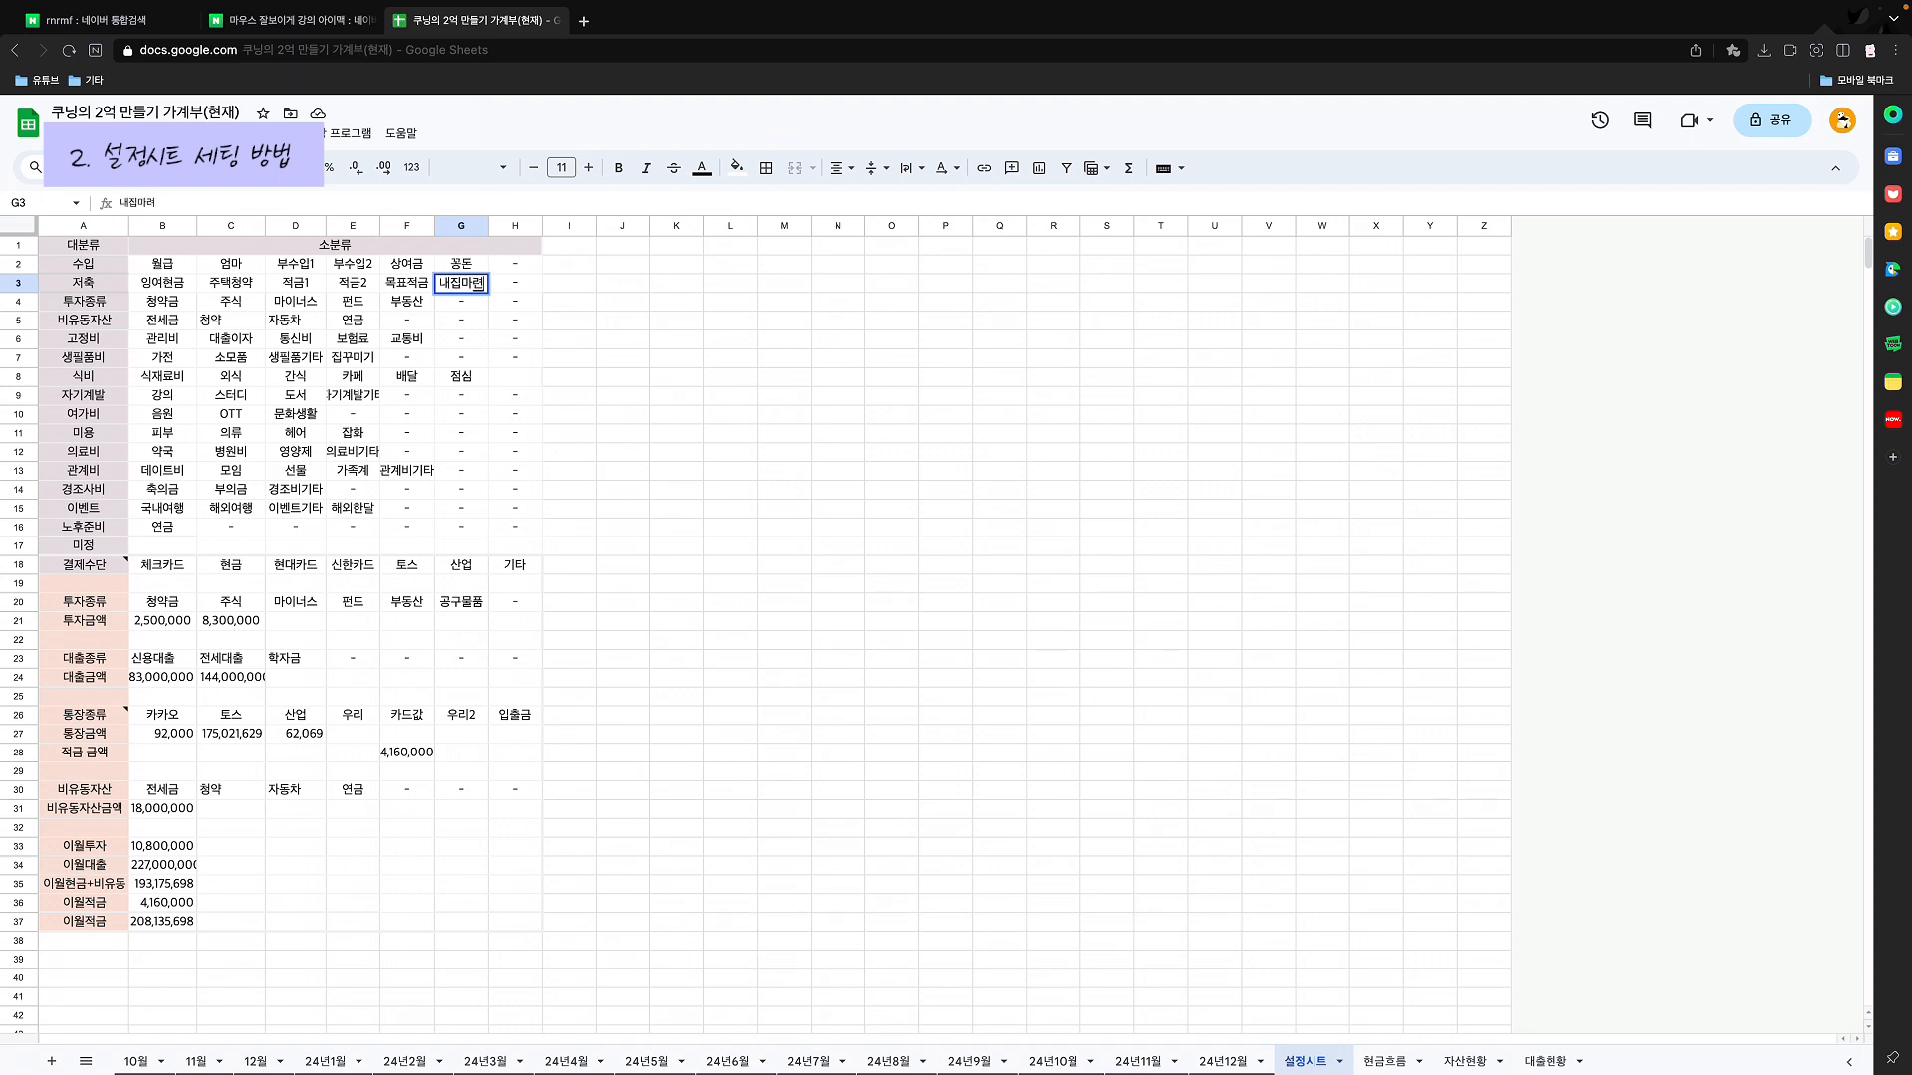
pyautogui.press('Return')
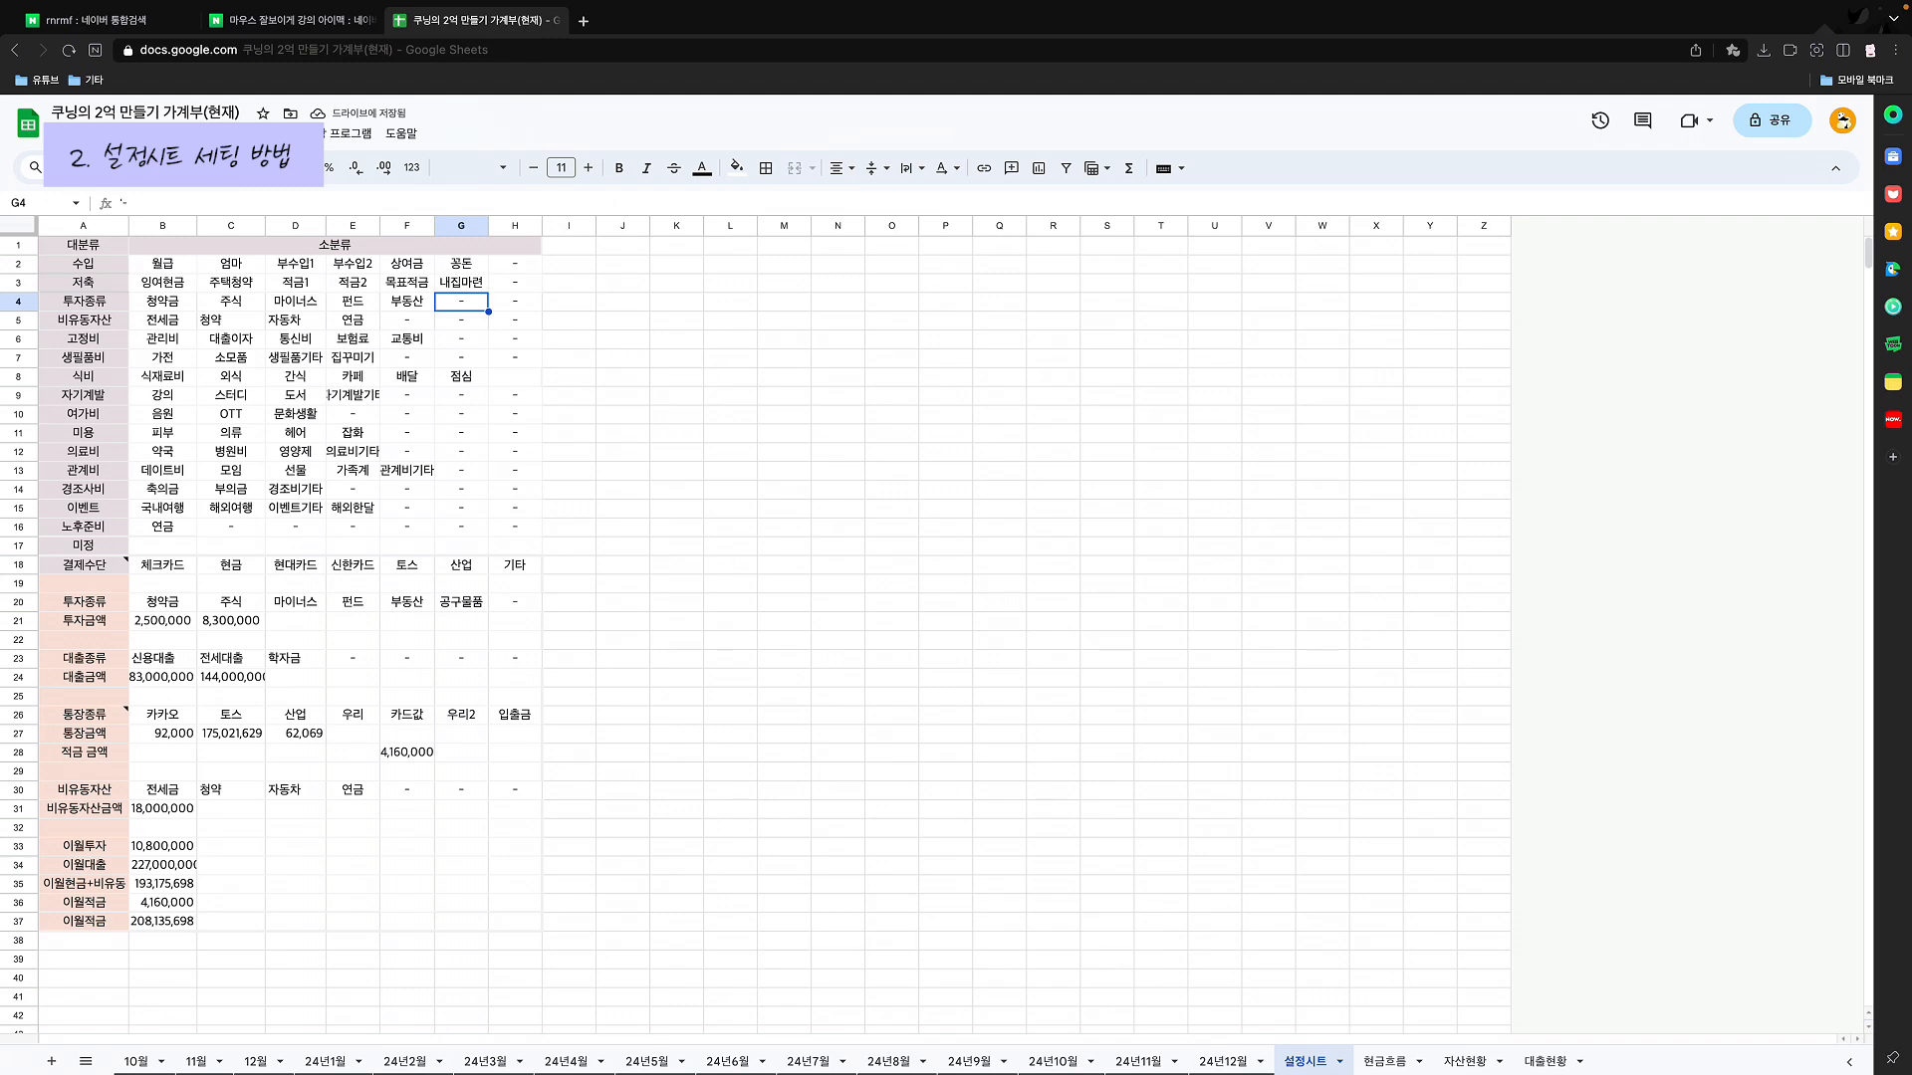
# Step: Open the 10월 sheet and check the last subcategory label in its 저축 table against the 설정시트 entry
pyautogui.click(84, 302)
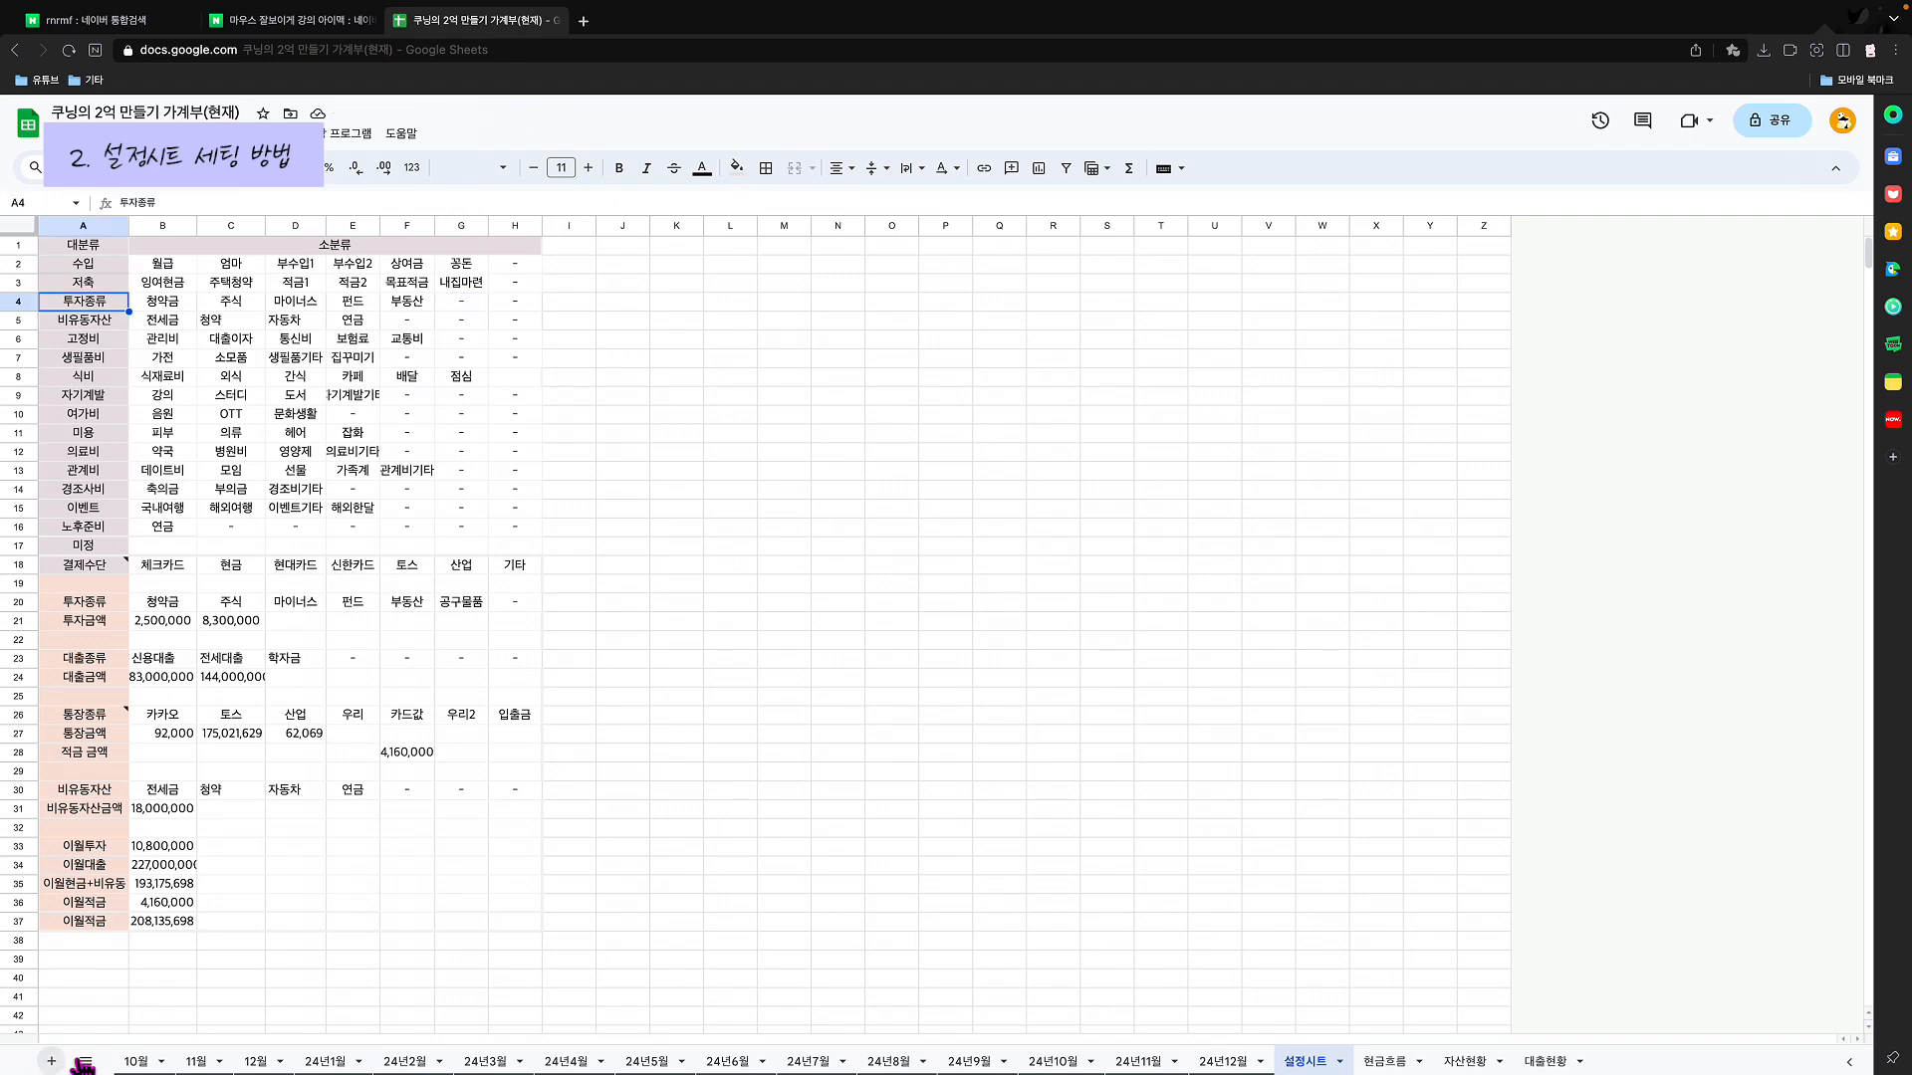
pyautogui.click(134, 1062)
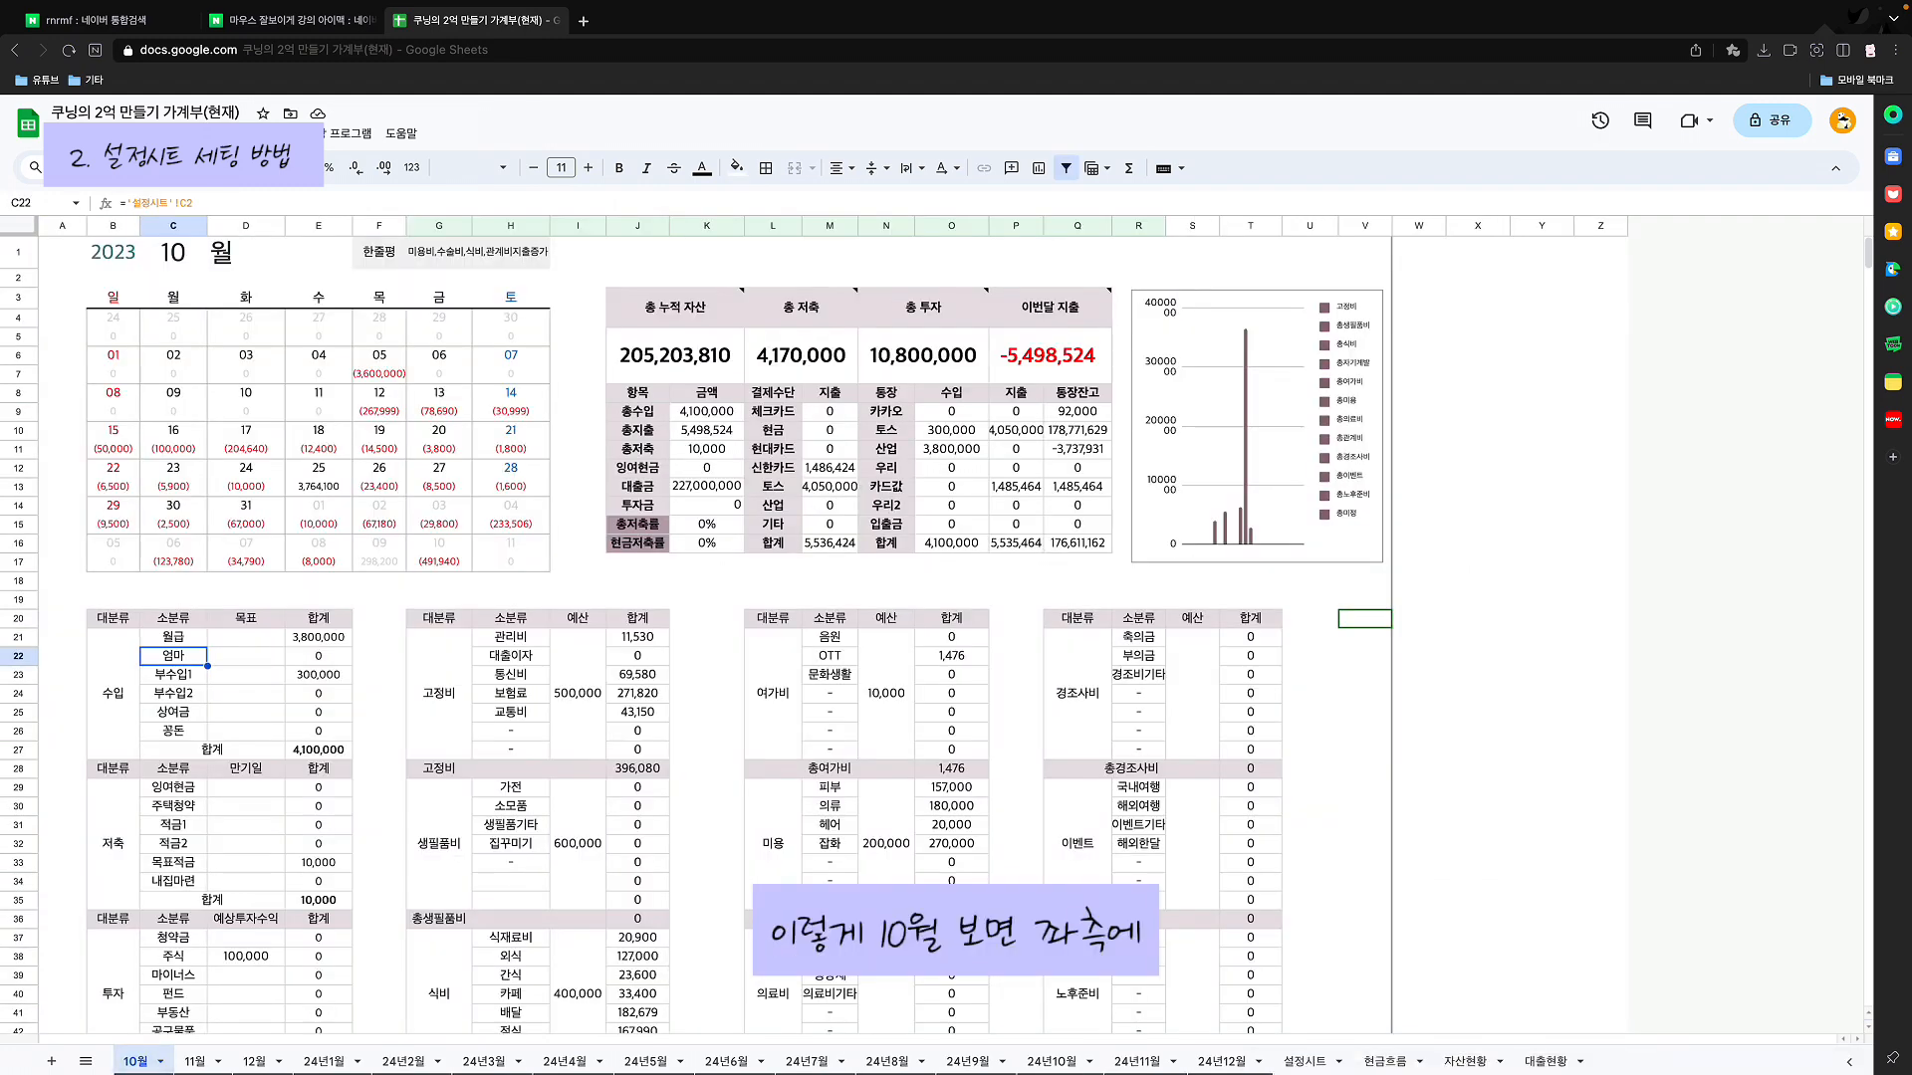
pyautogui.scroll(-5, 697, 637)
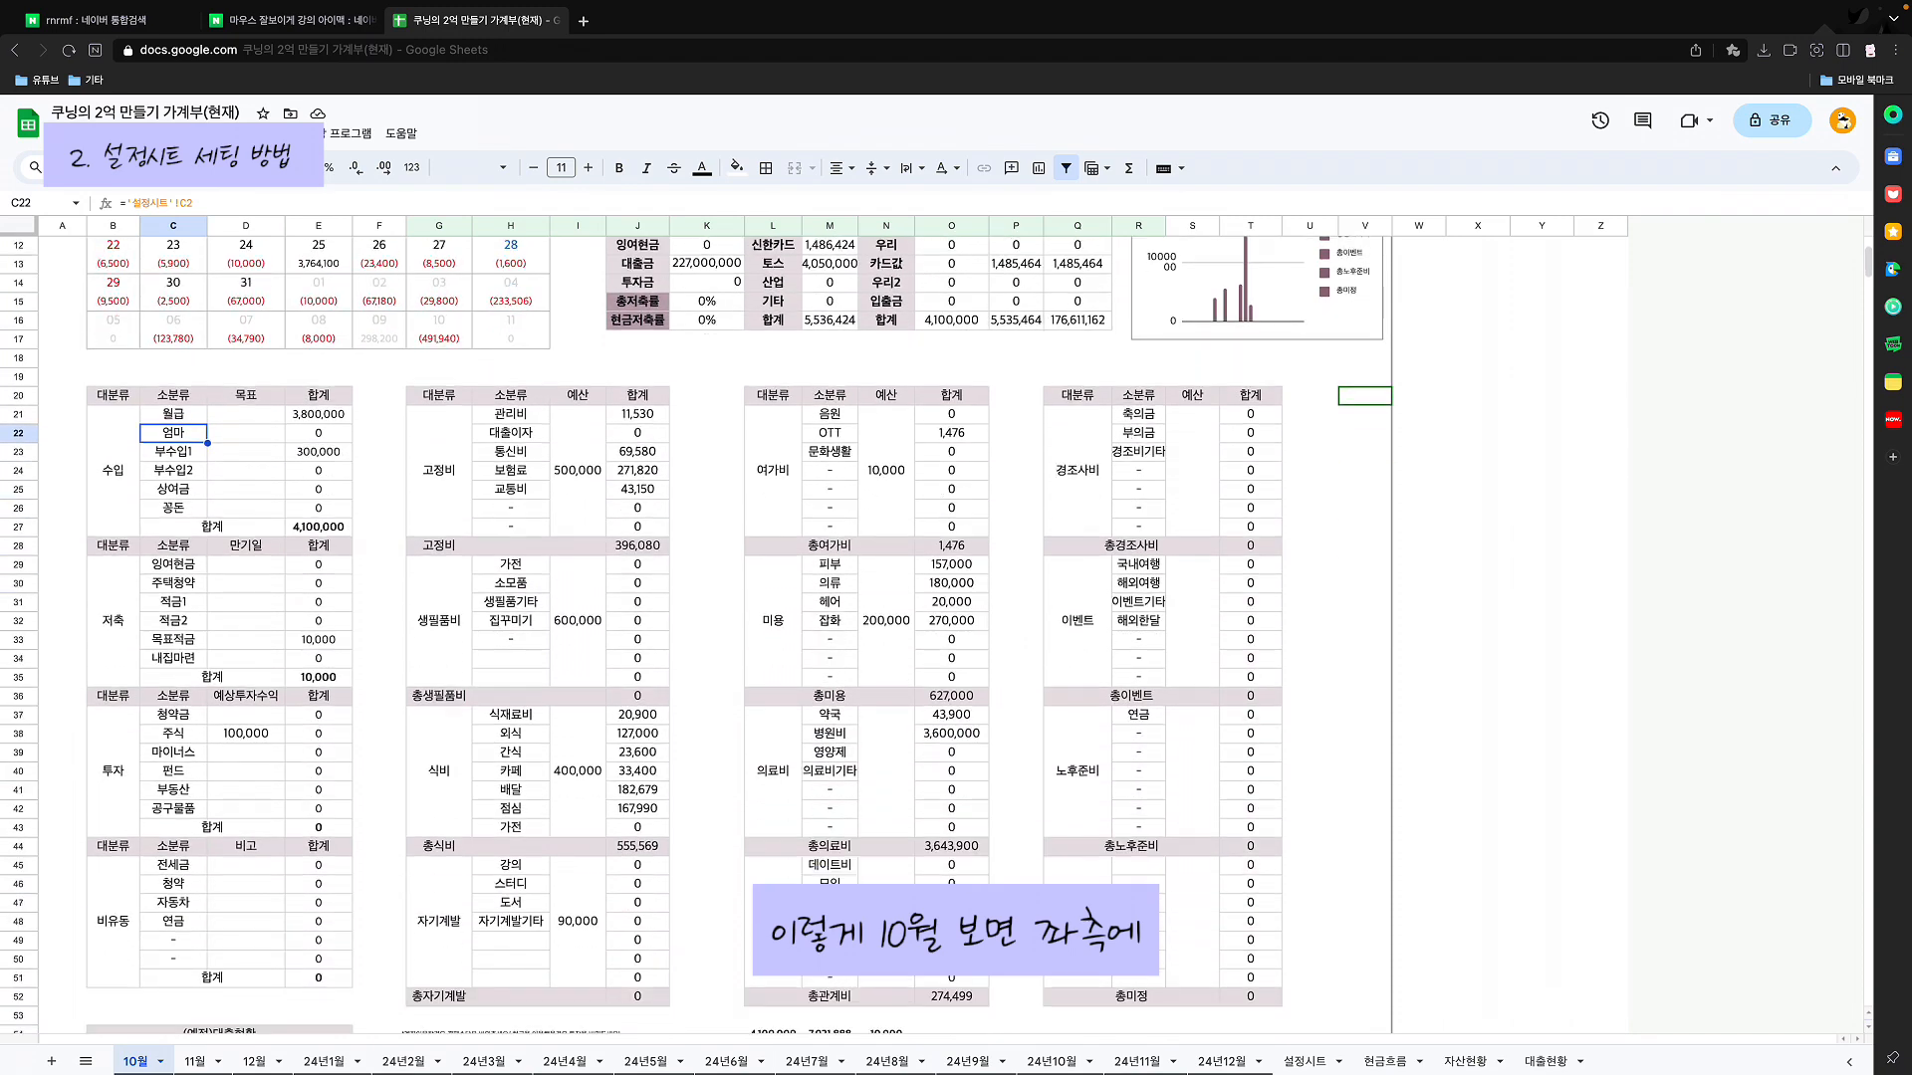
pyautogui.scroll(-6, 697, 637)
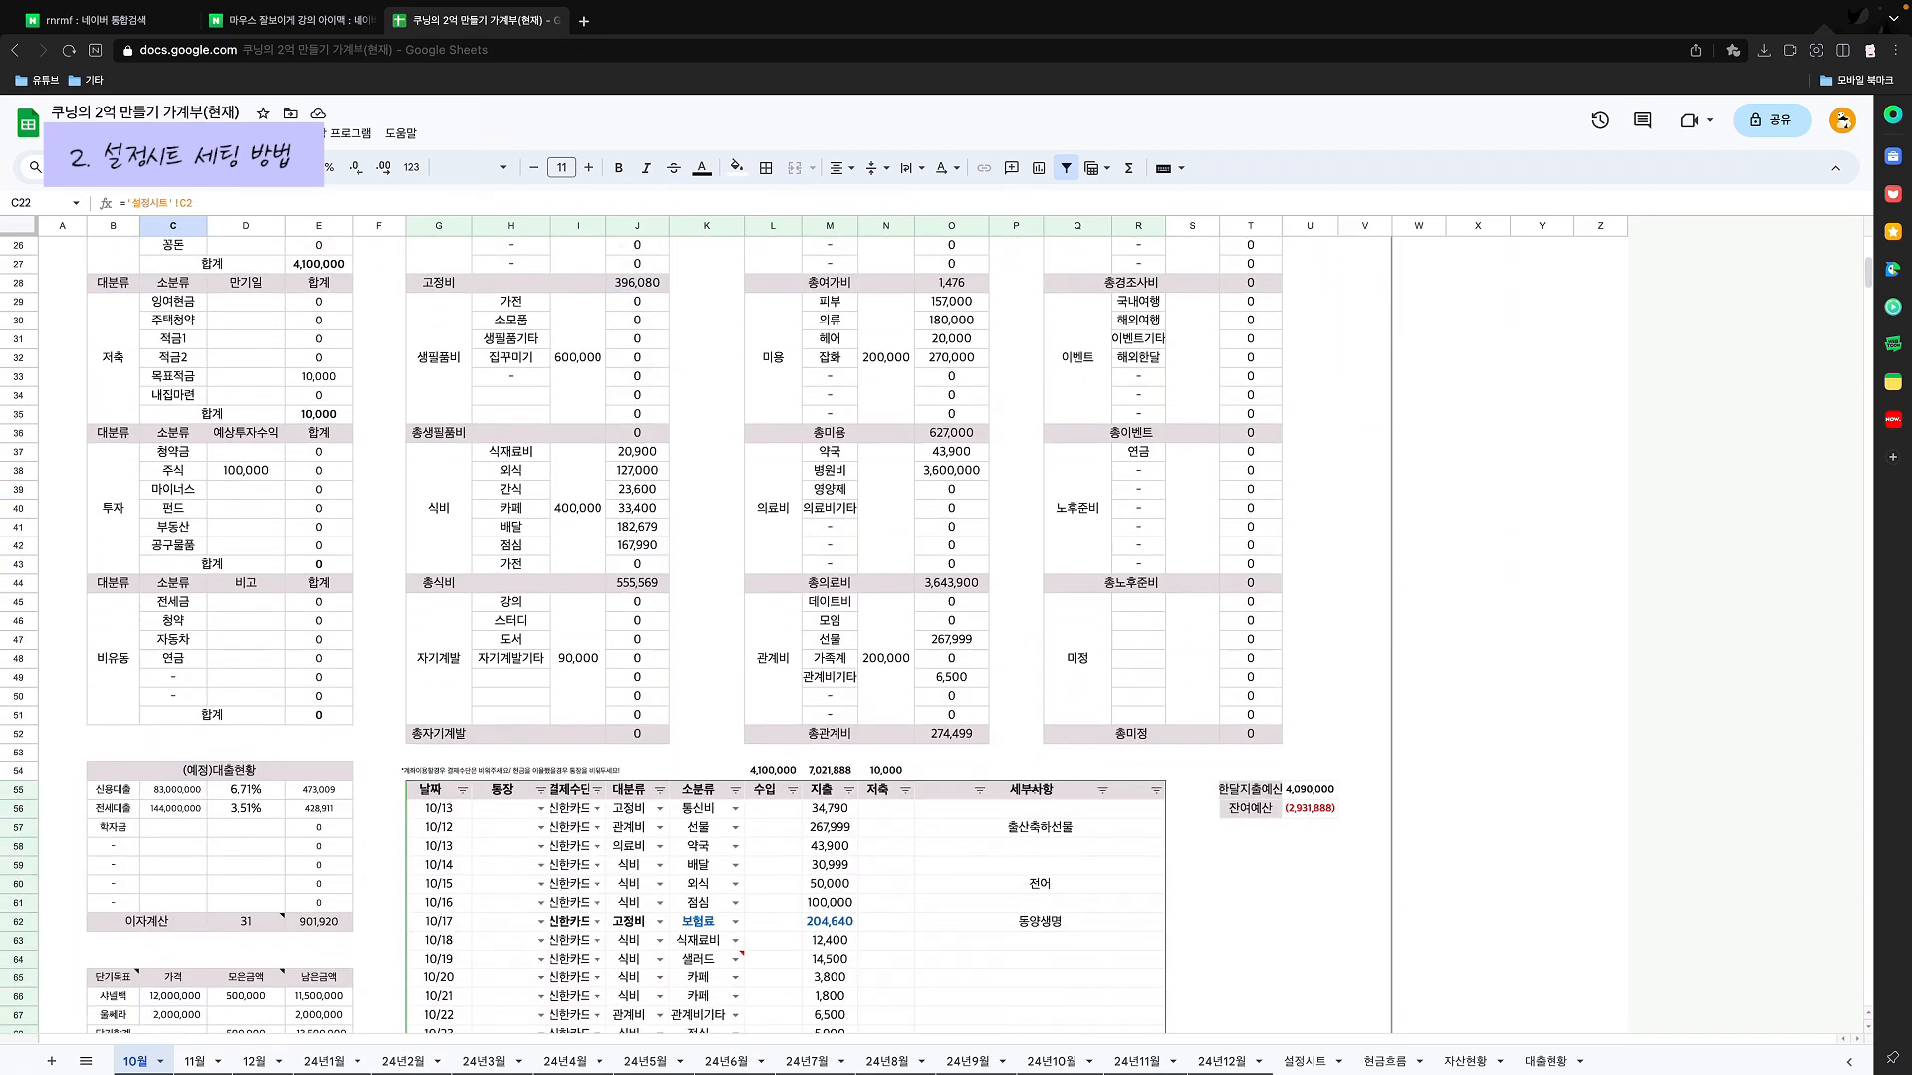
pyautogui.scroll(2, 697, 638)
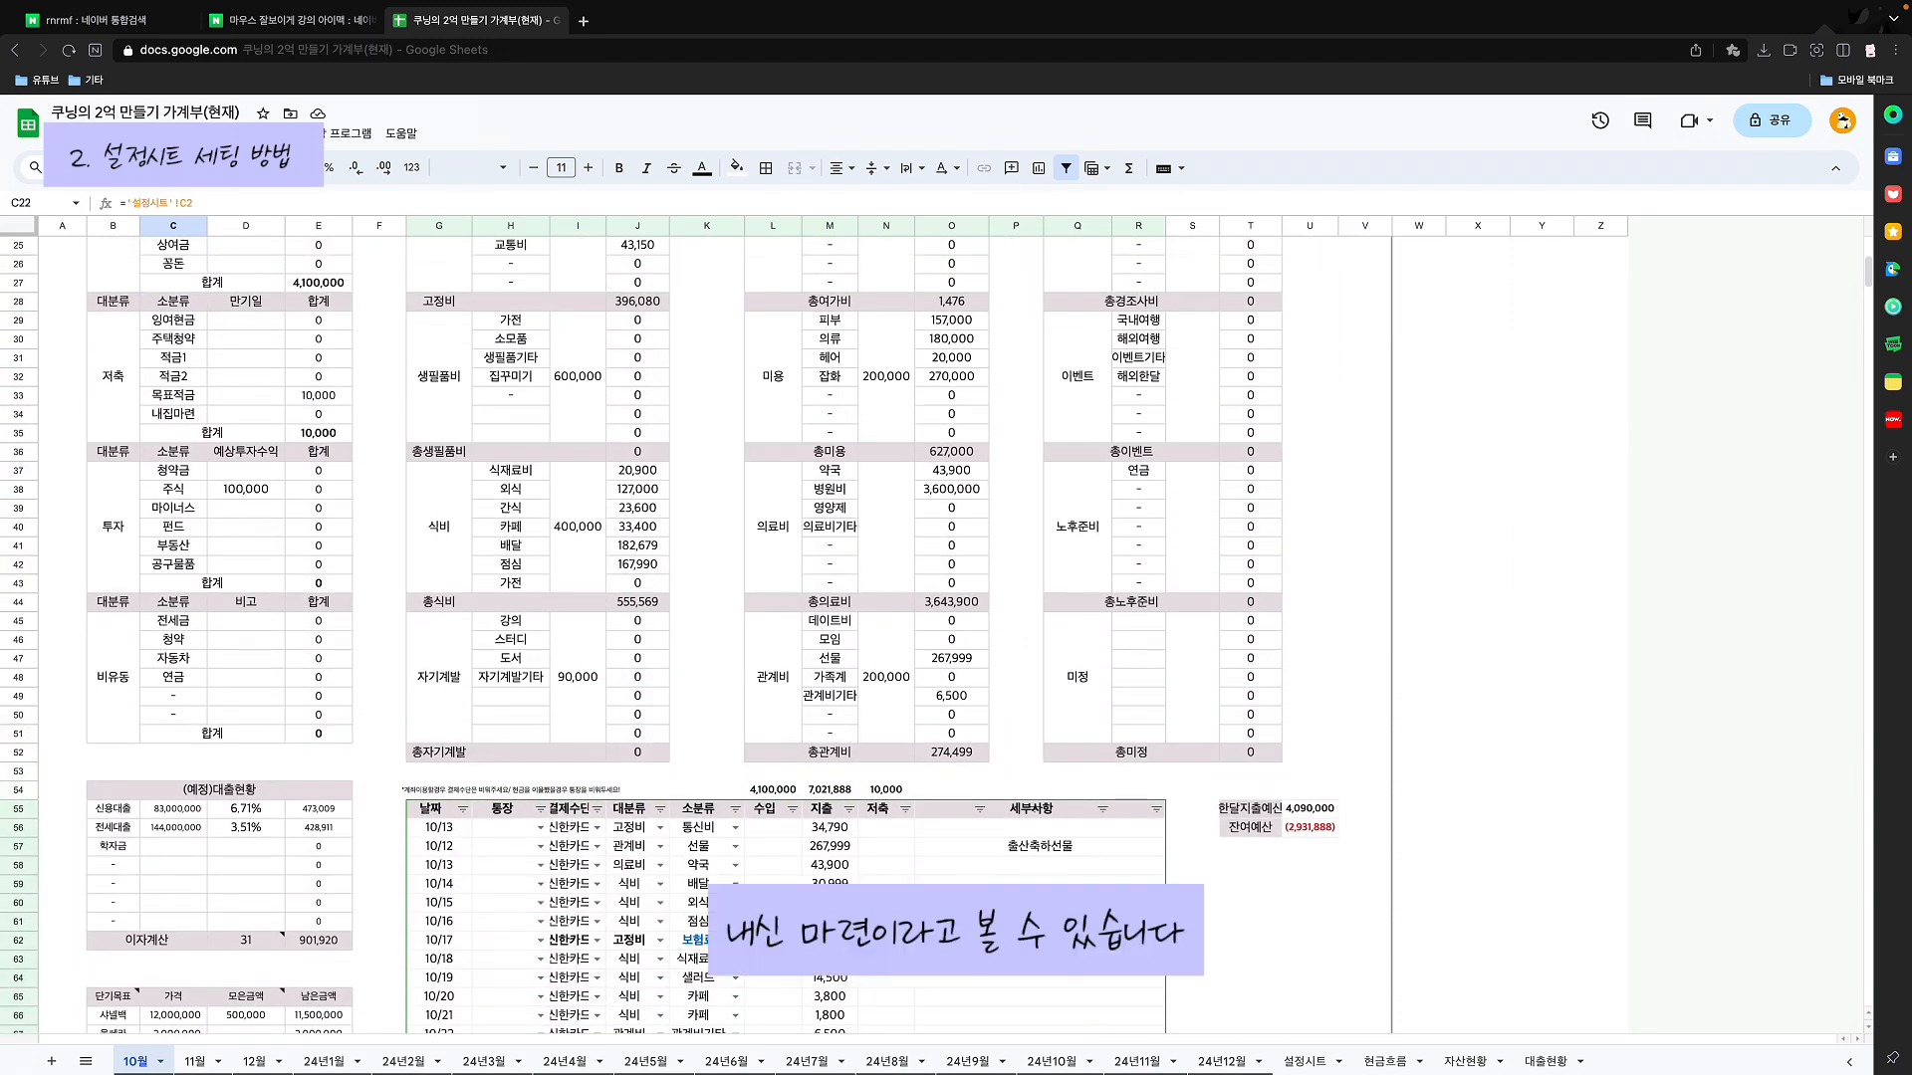
pyautogui.click(173, 414)
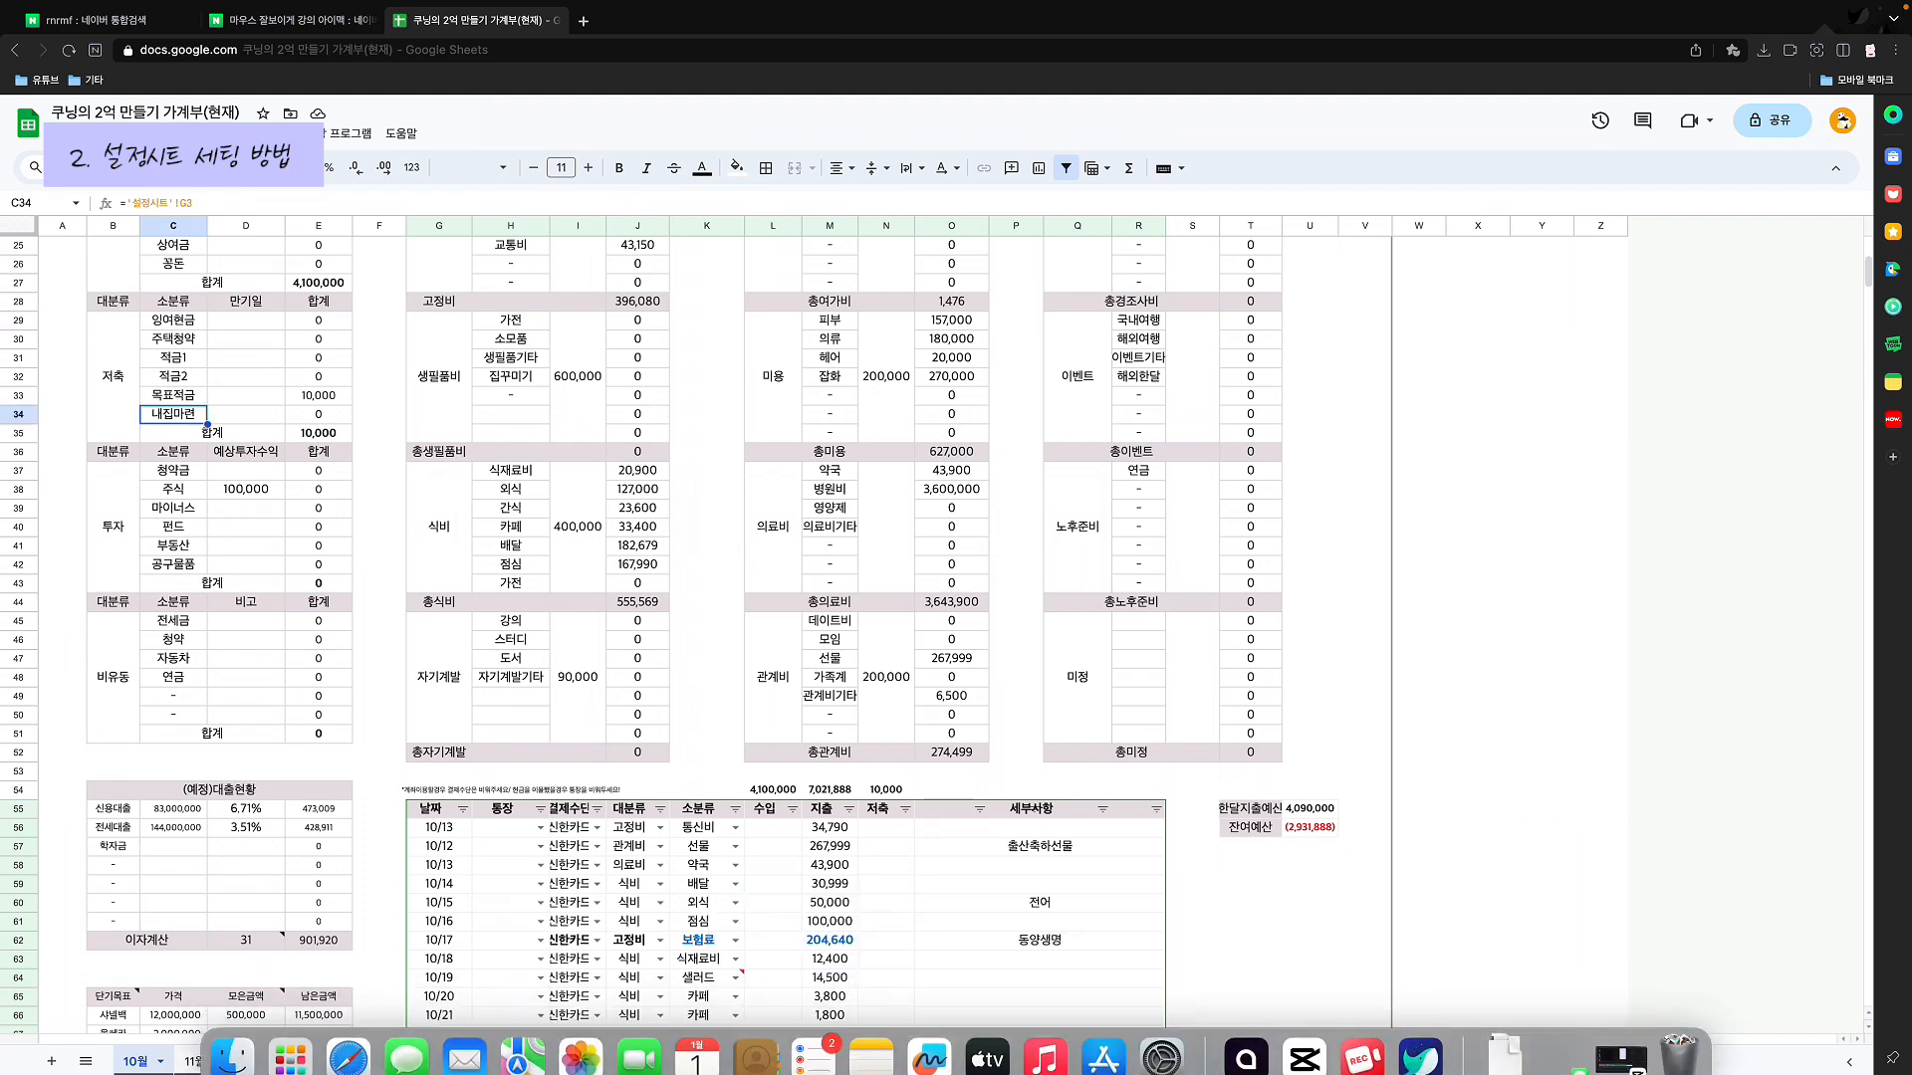
# Step: Return to the 설정시트 sheet and replace the 내집마련 savings subcategory in cell G3 with a dash
pyautogui.click(1302, 1061)
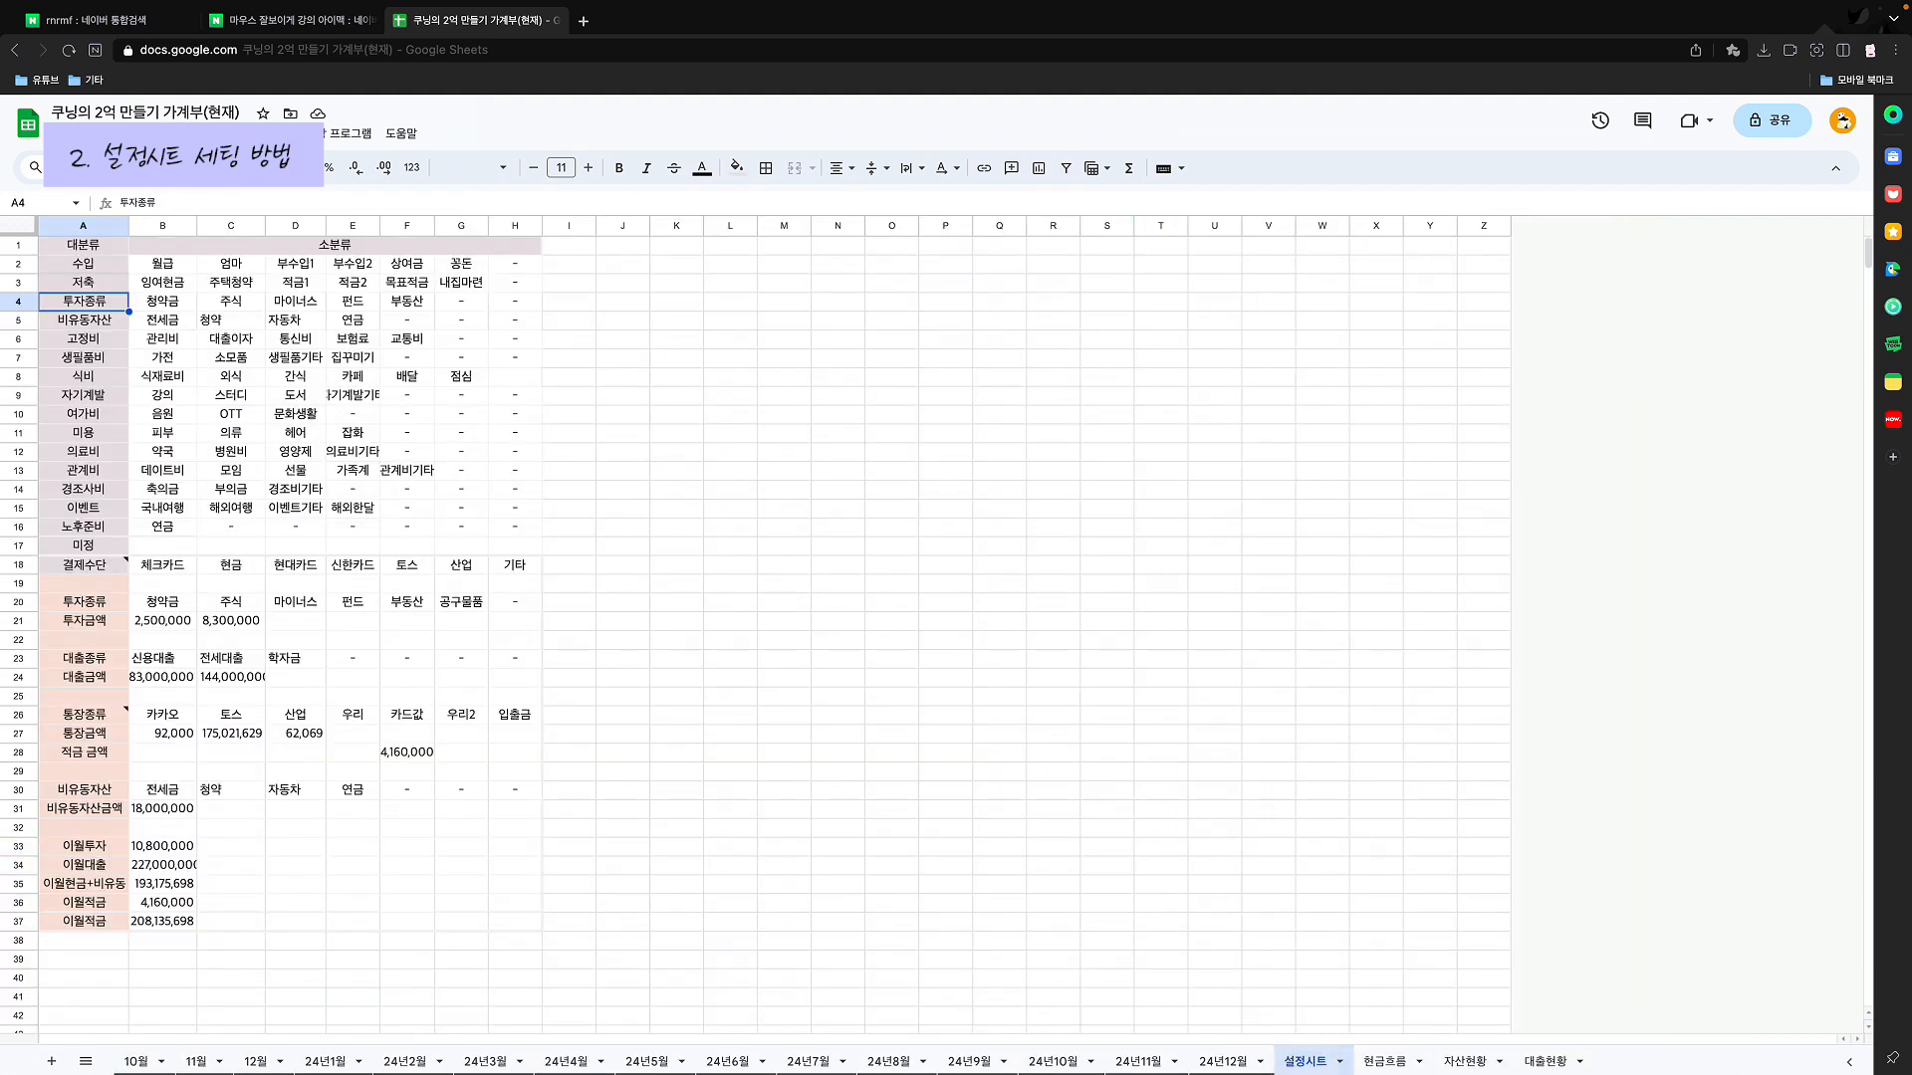
pyautogui.click(461, 283)
pyautogui.write('-')
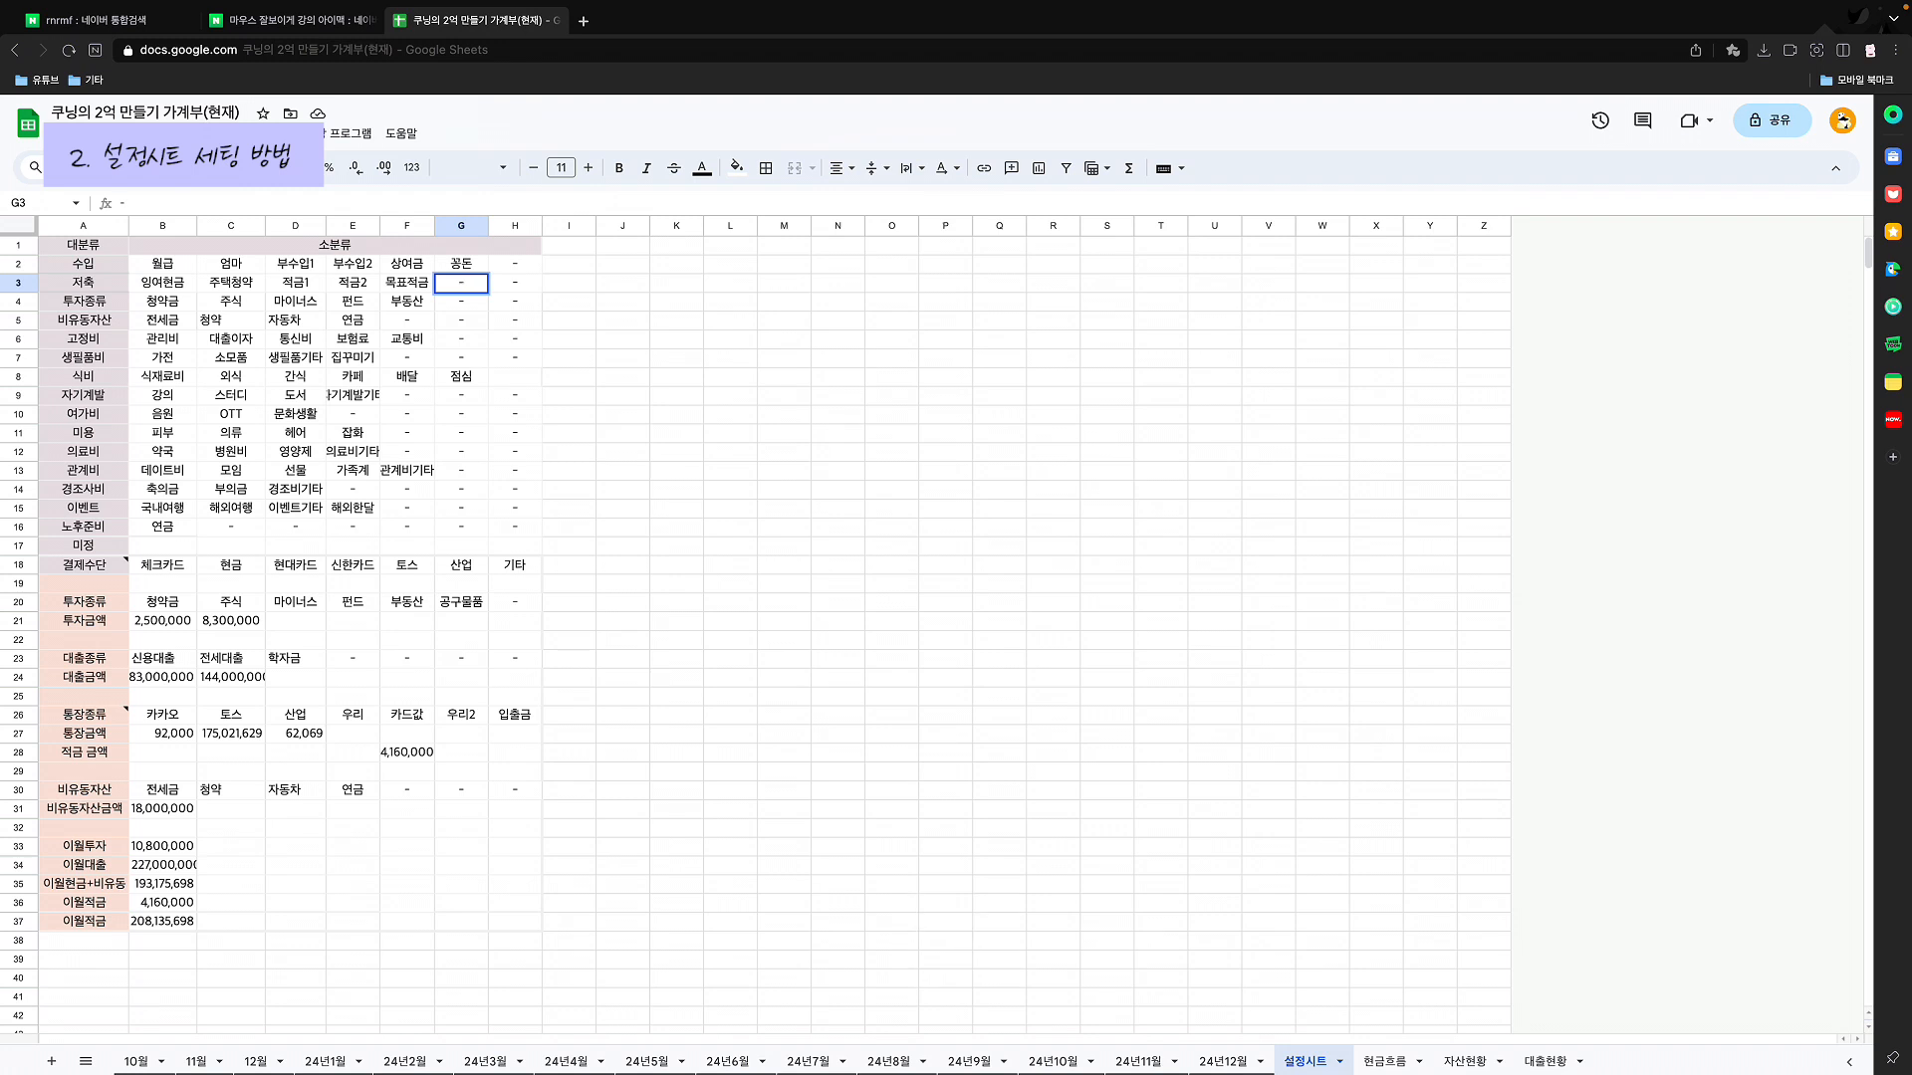
pyautogui.click(676, 414)
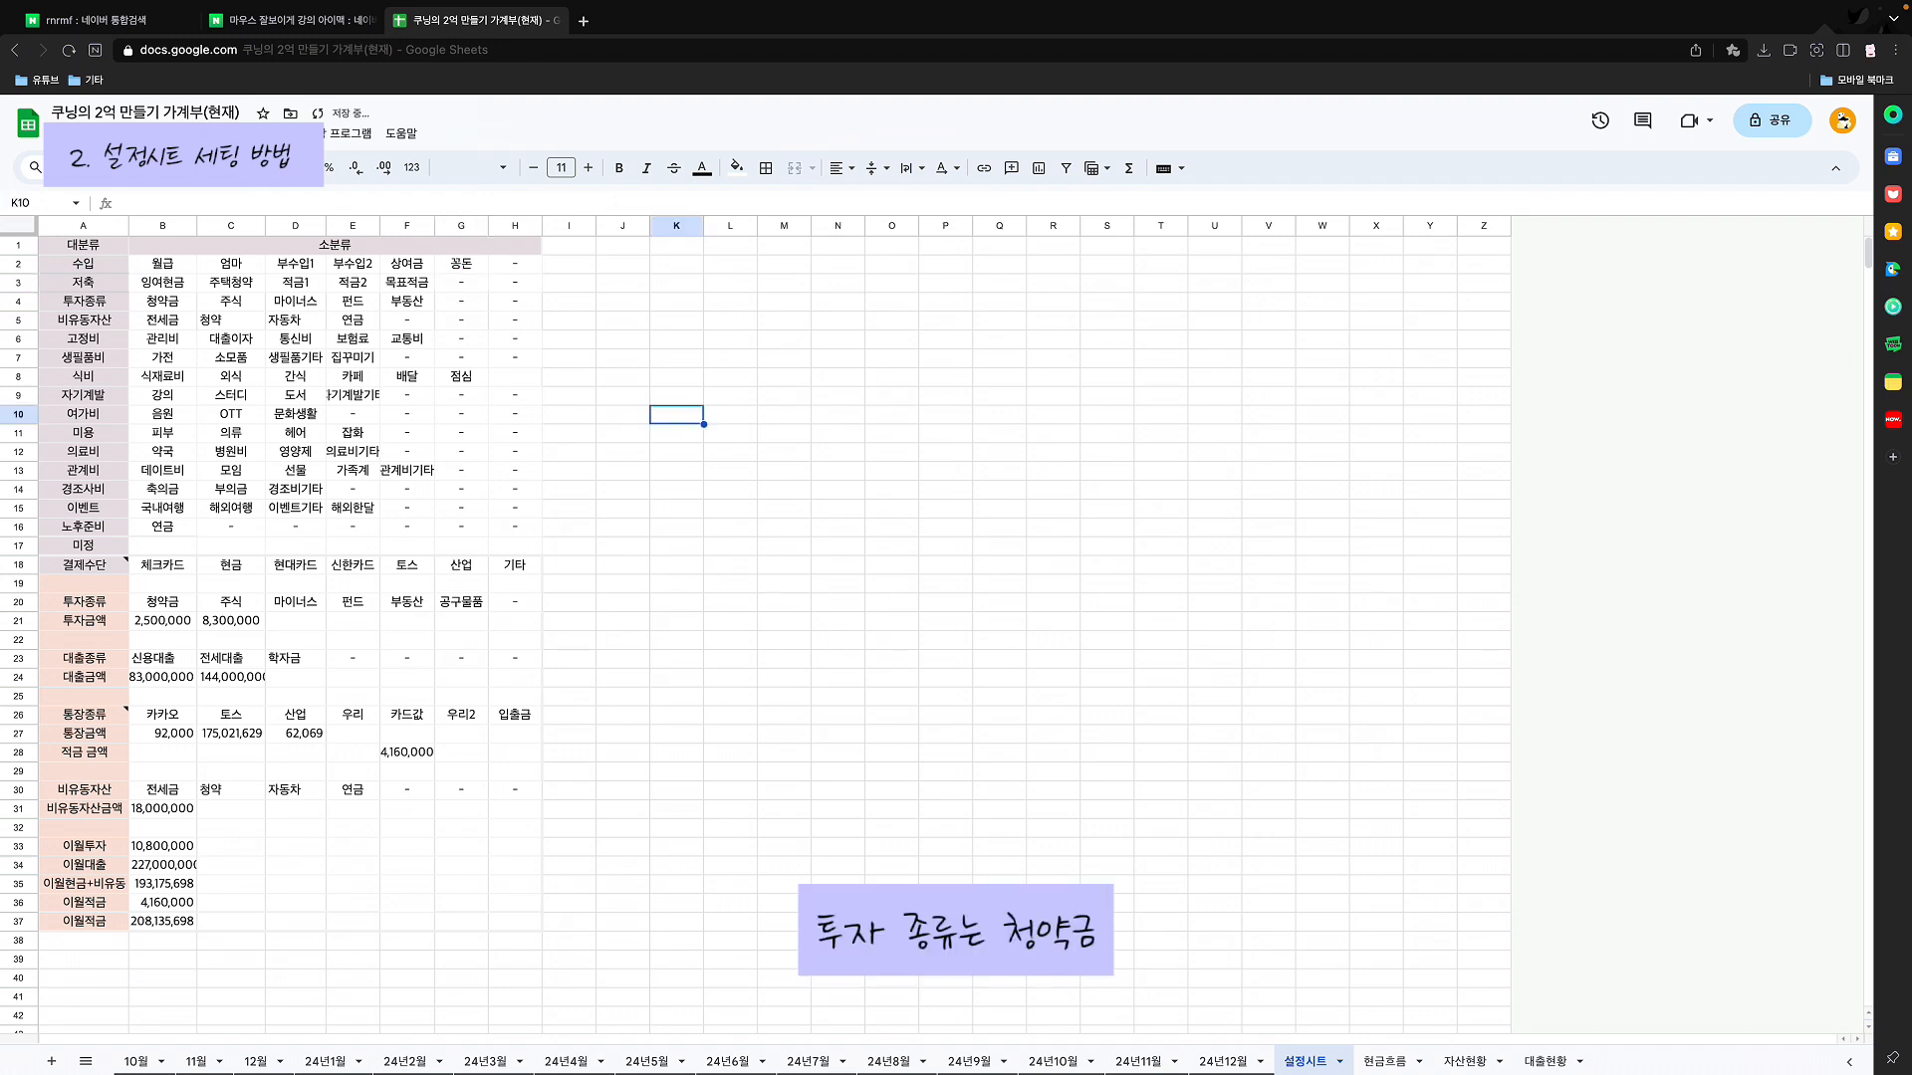
# Step: Examine the 청약금, 주식, 마이너스, 펀드 and 부동산 subcategories in the 투자종류 row, row 4
pyautogui.click(162, 302)
pyautogui.click(231, 302)
pyautogui.click(296, 302)
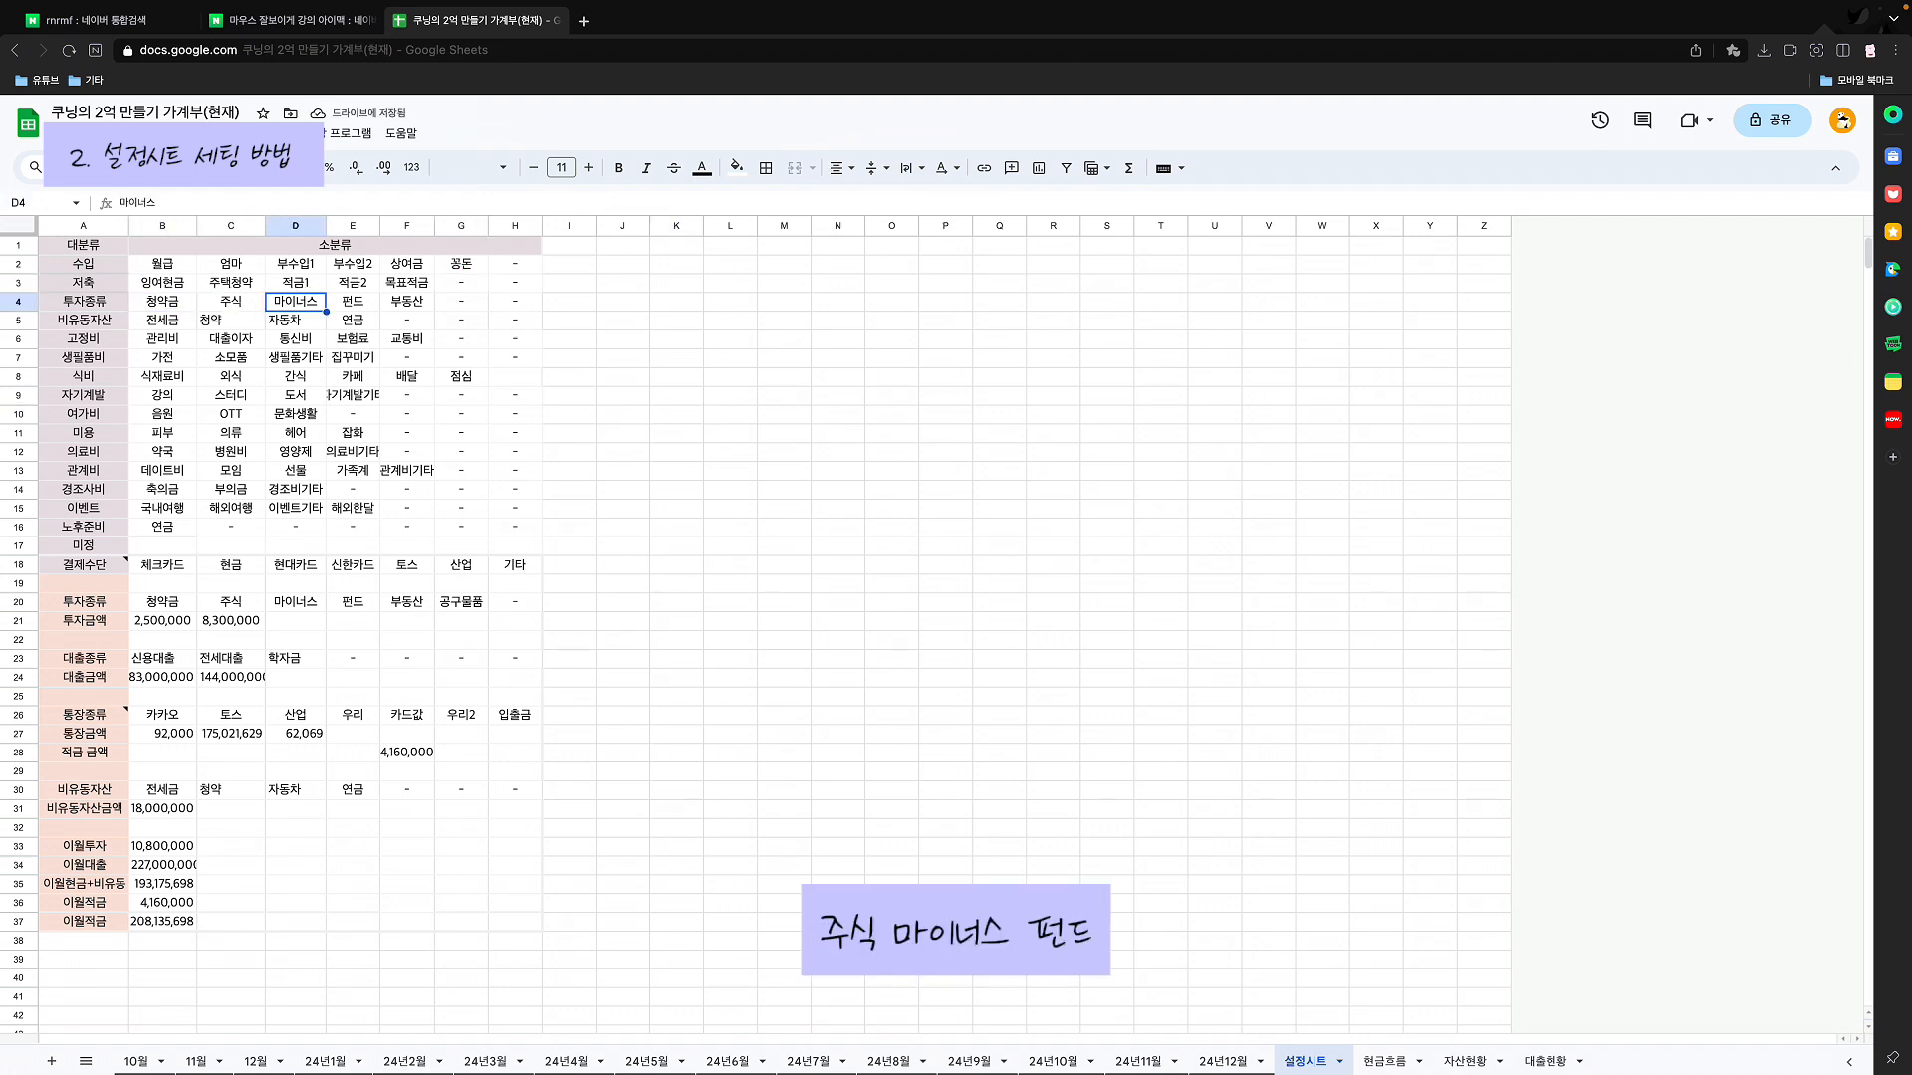
pyautogui.click(352, 301)
pyautogui.click(408, 302)
pyautogui.click(296, 302)
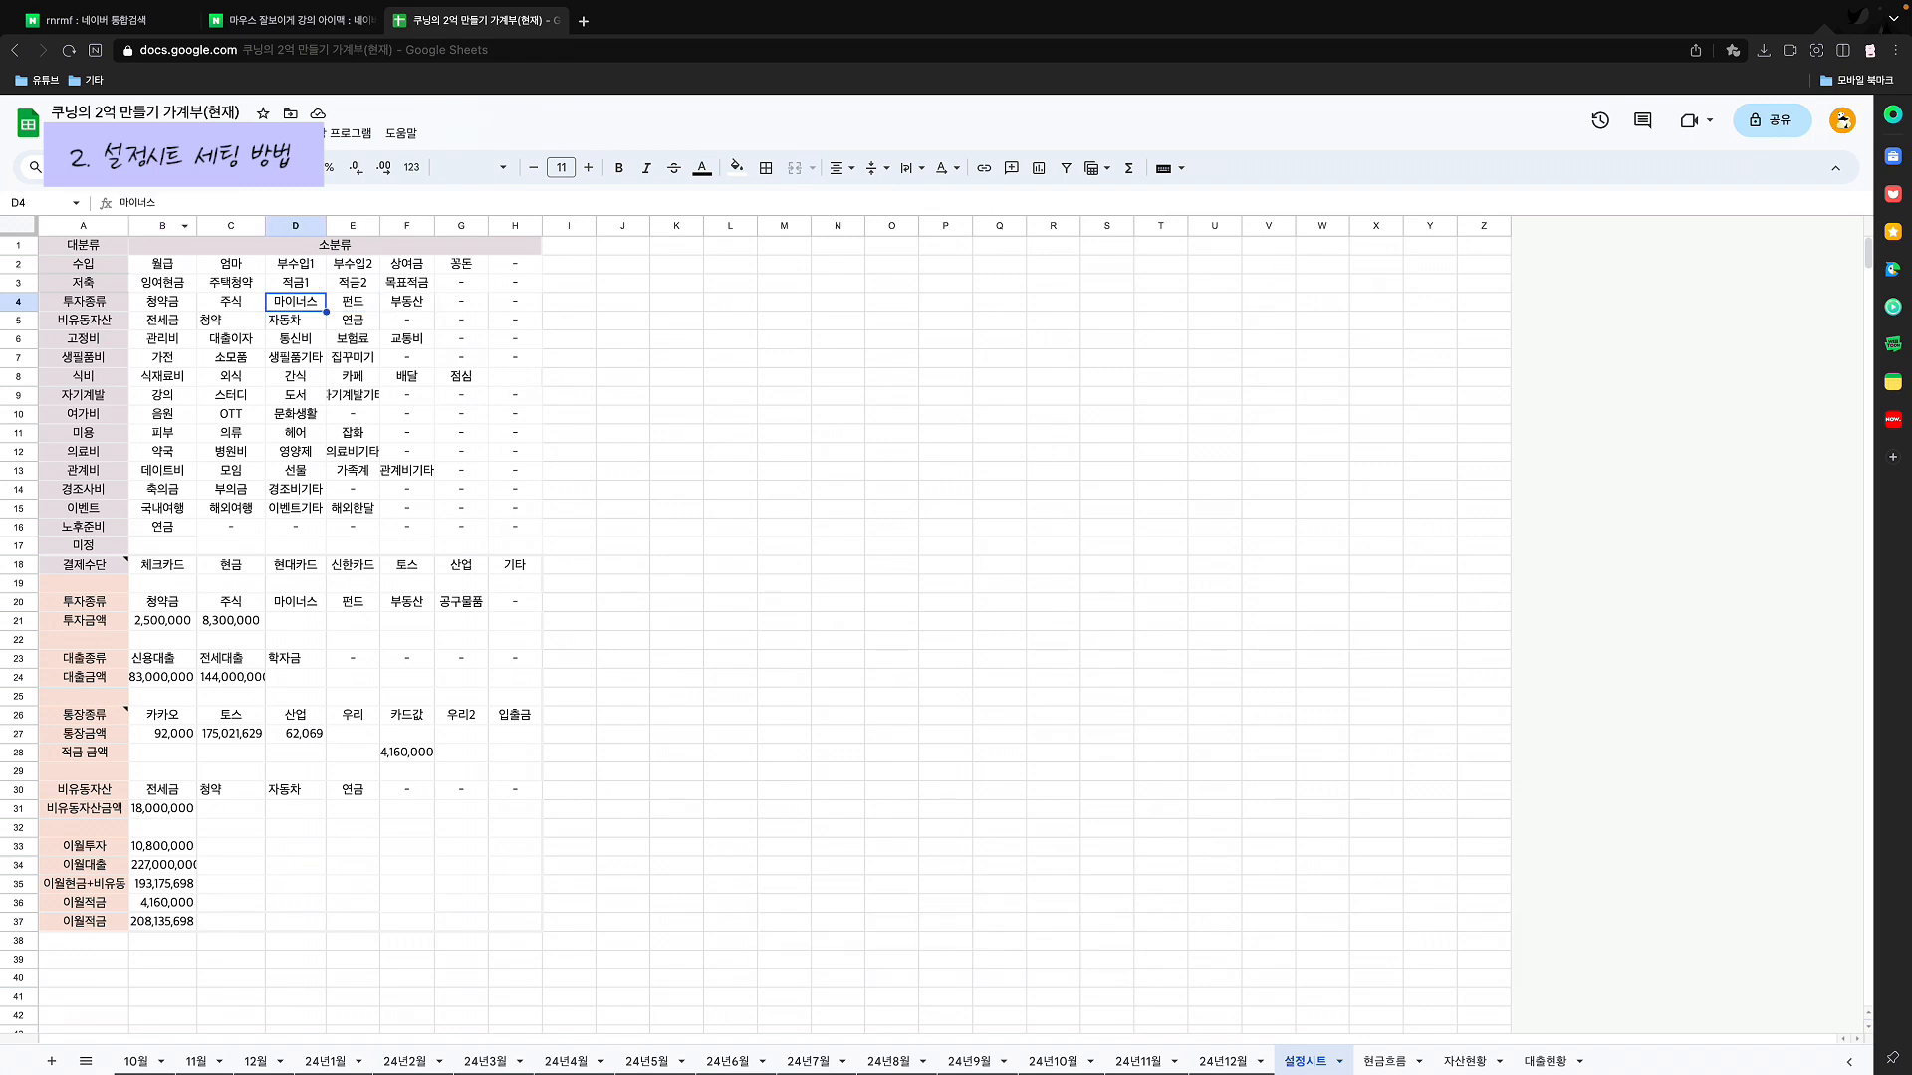
pyautogui.moveTo(162, 226); pyautogui.dragTo(515, 226)
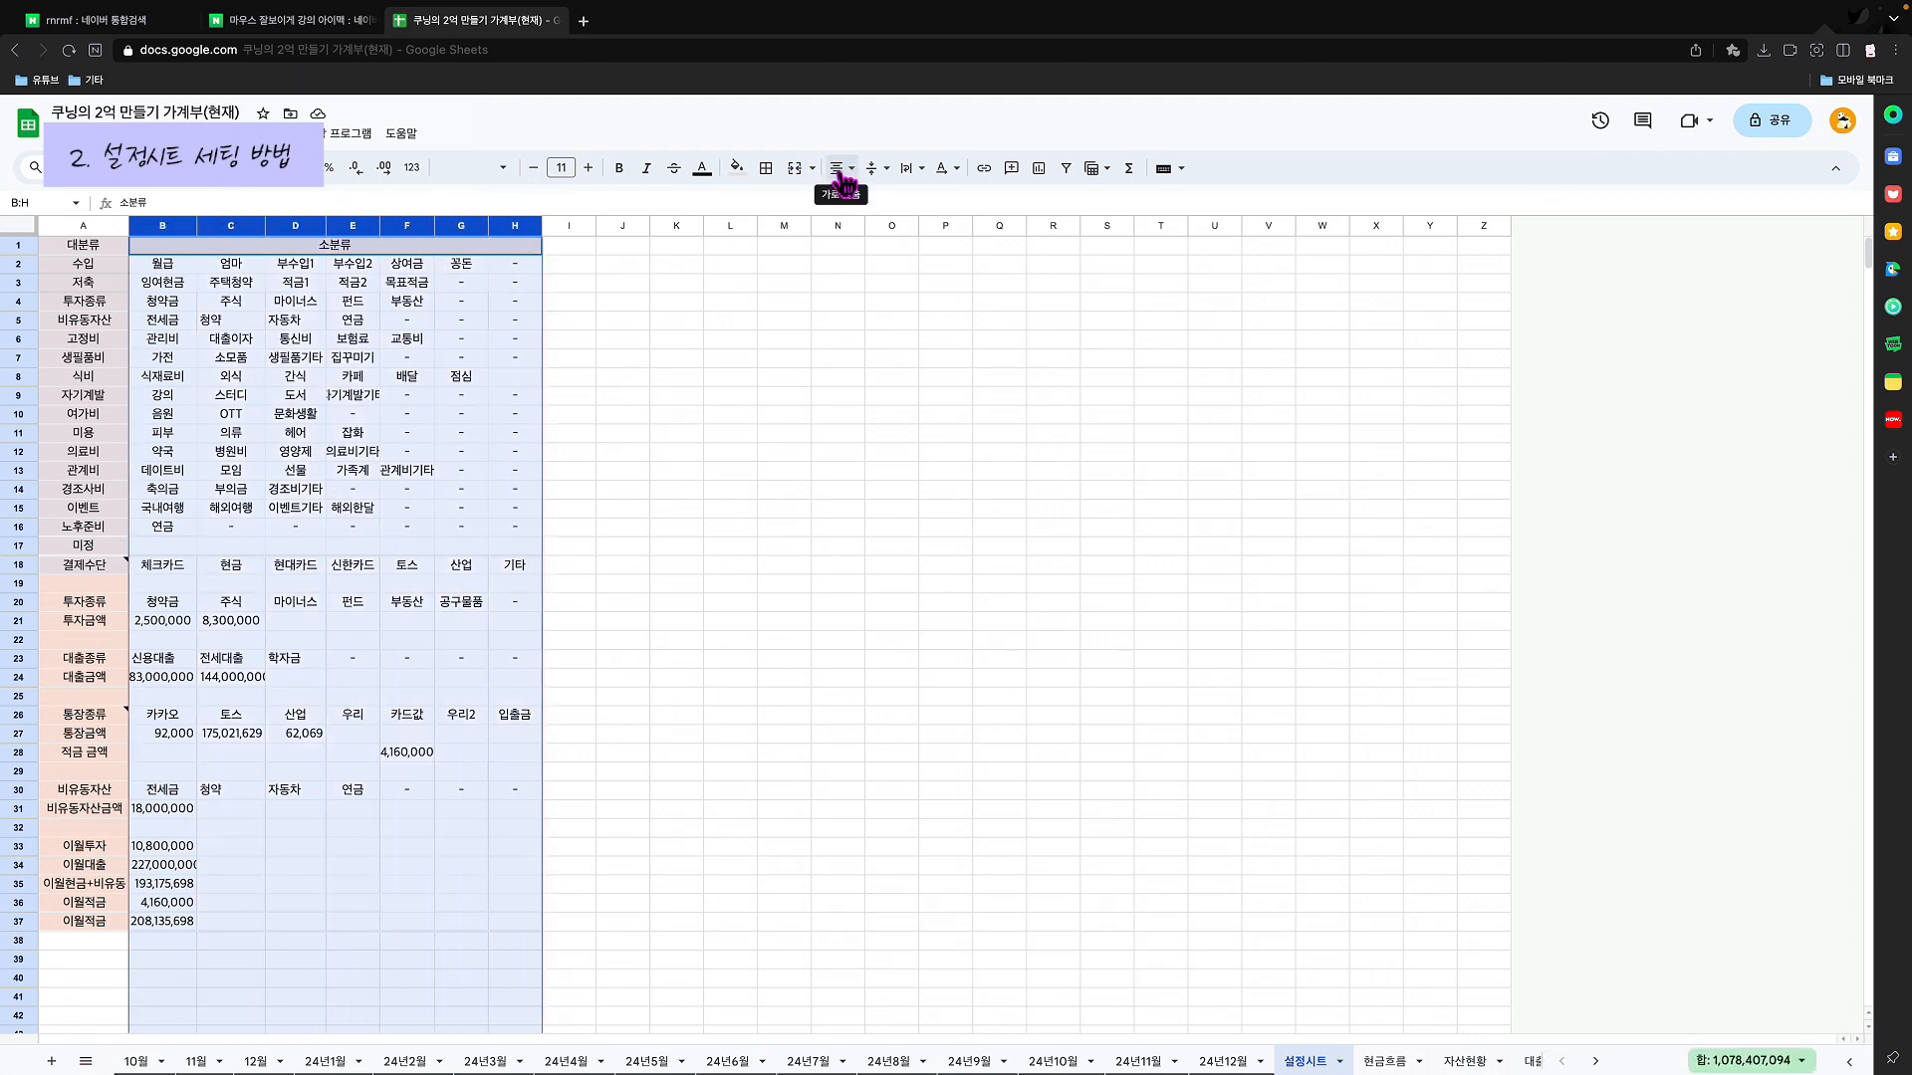
pyautogui.click(846, 170)
pyautogui.click(891, 509)
pyautogui.click(218, 302)
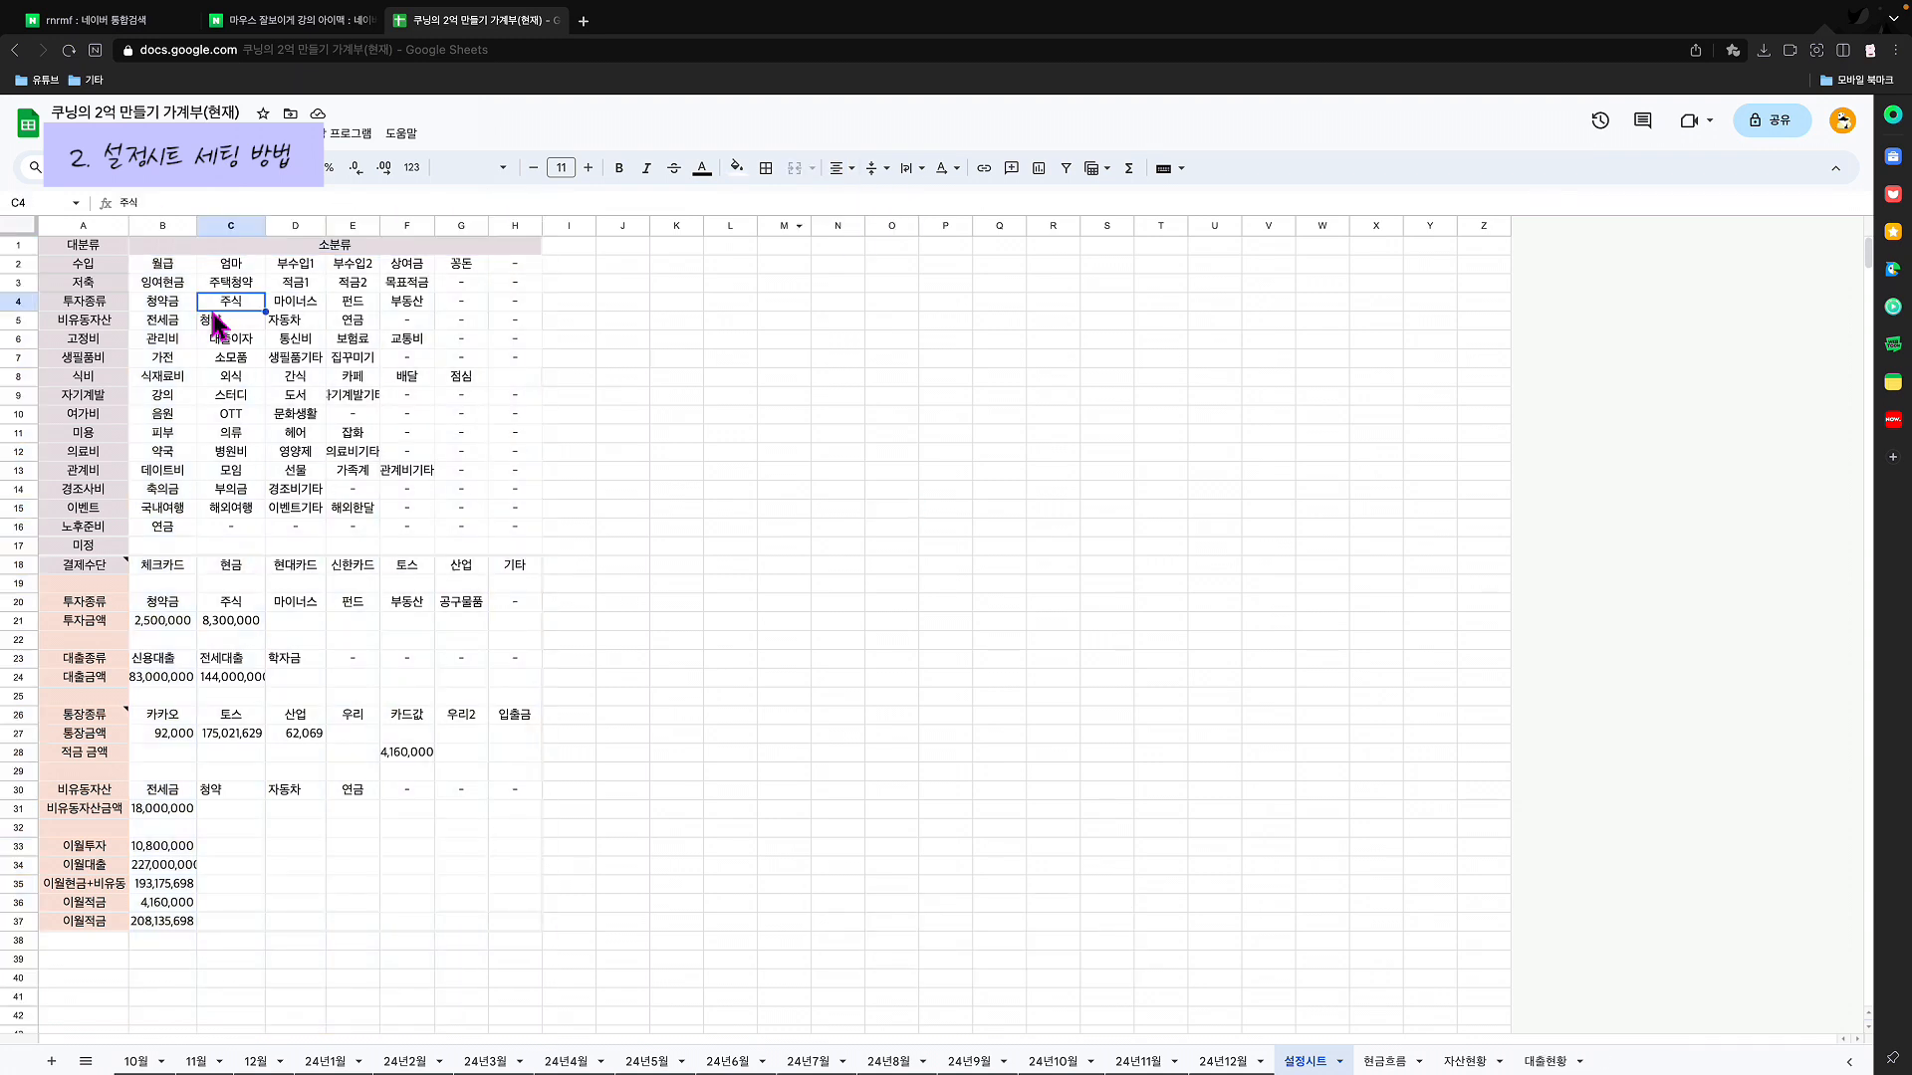
# Step: Examine the 전세금, 청약, 자동차 and 연금 subcategories in the 비유동자산 row, row 5
pyautogui.click(163, 321)
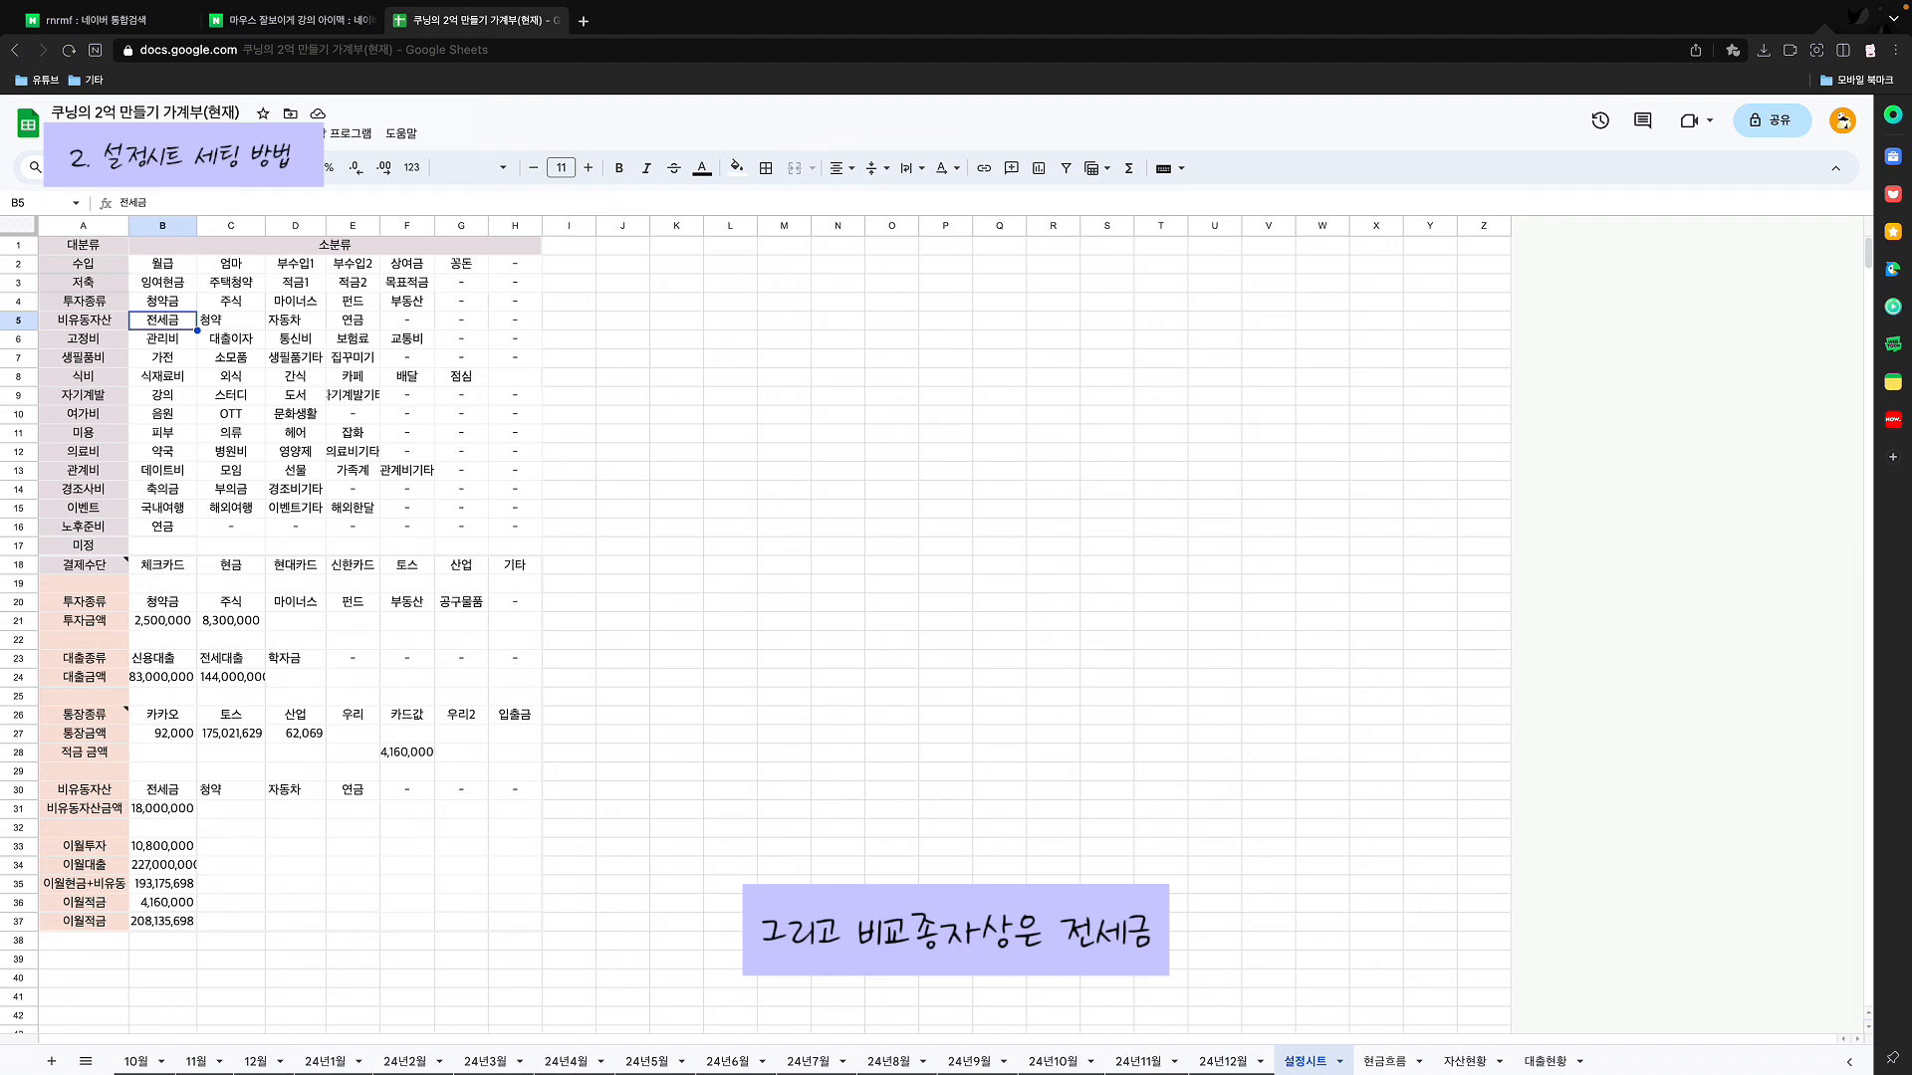
pyautogui.press('Right')
pyautogui.press('Right')
pyautogui.press('Right')
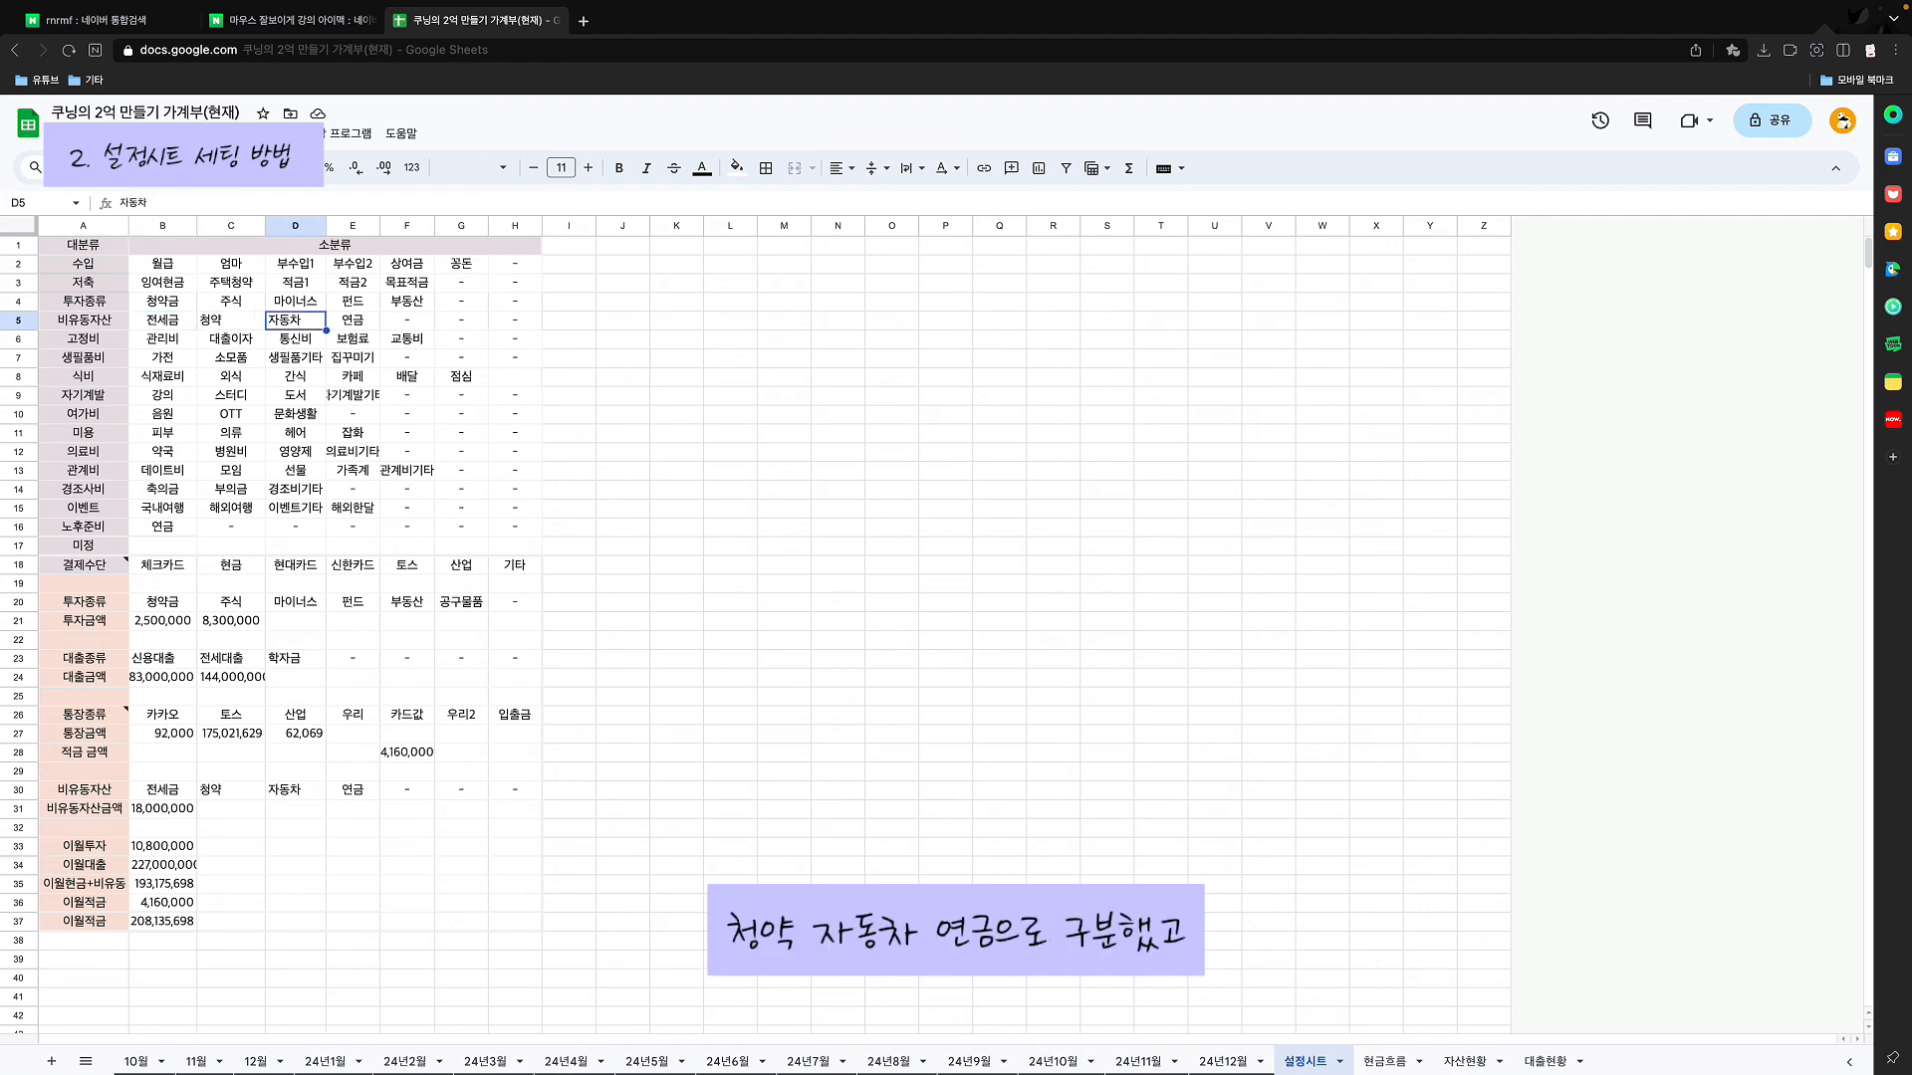
pyautogui.scroll(-1, 289, 583)
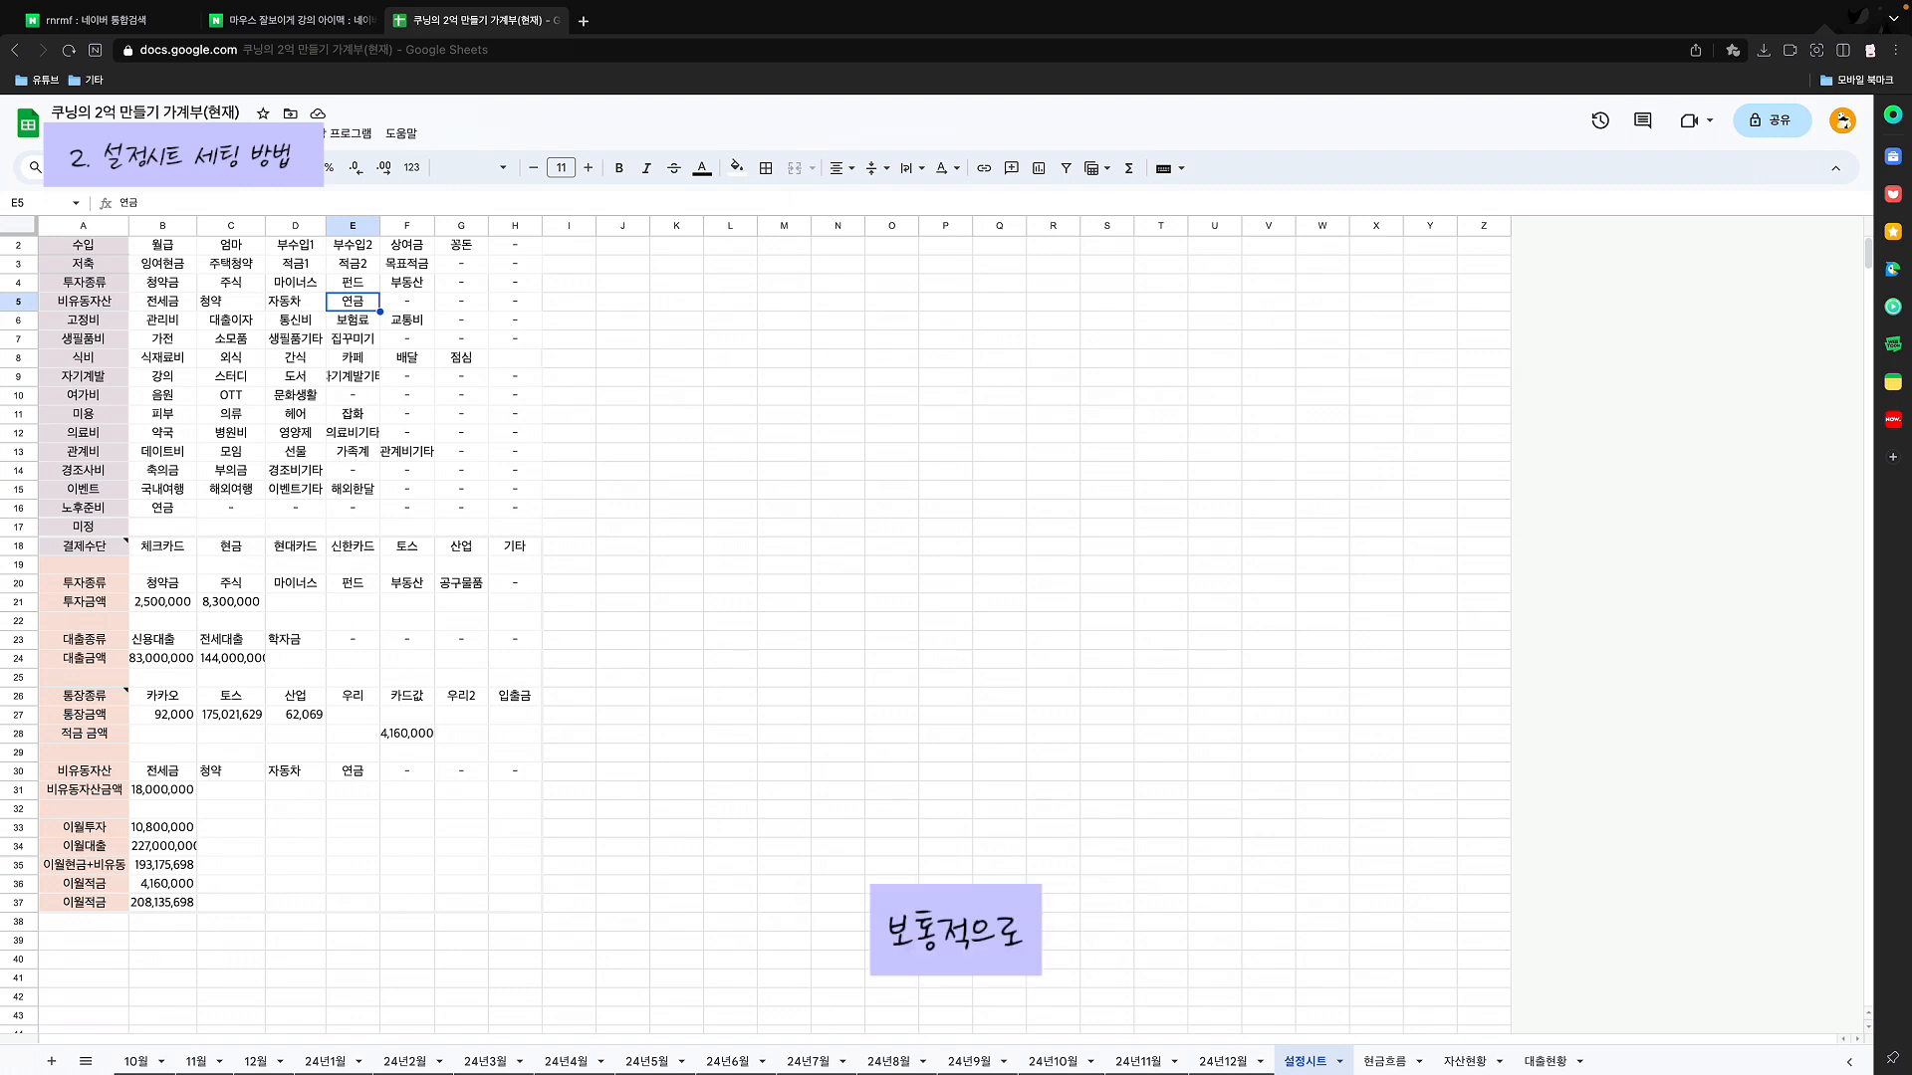
pyautogui.scroll(1, 564, 606)
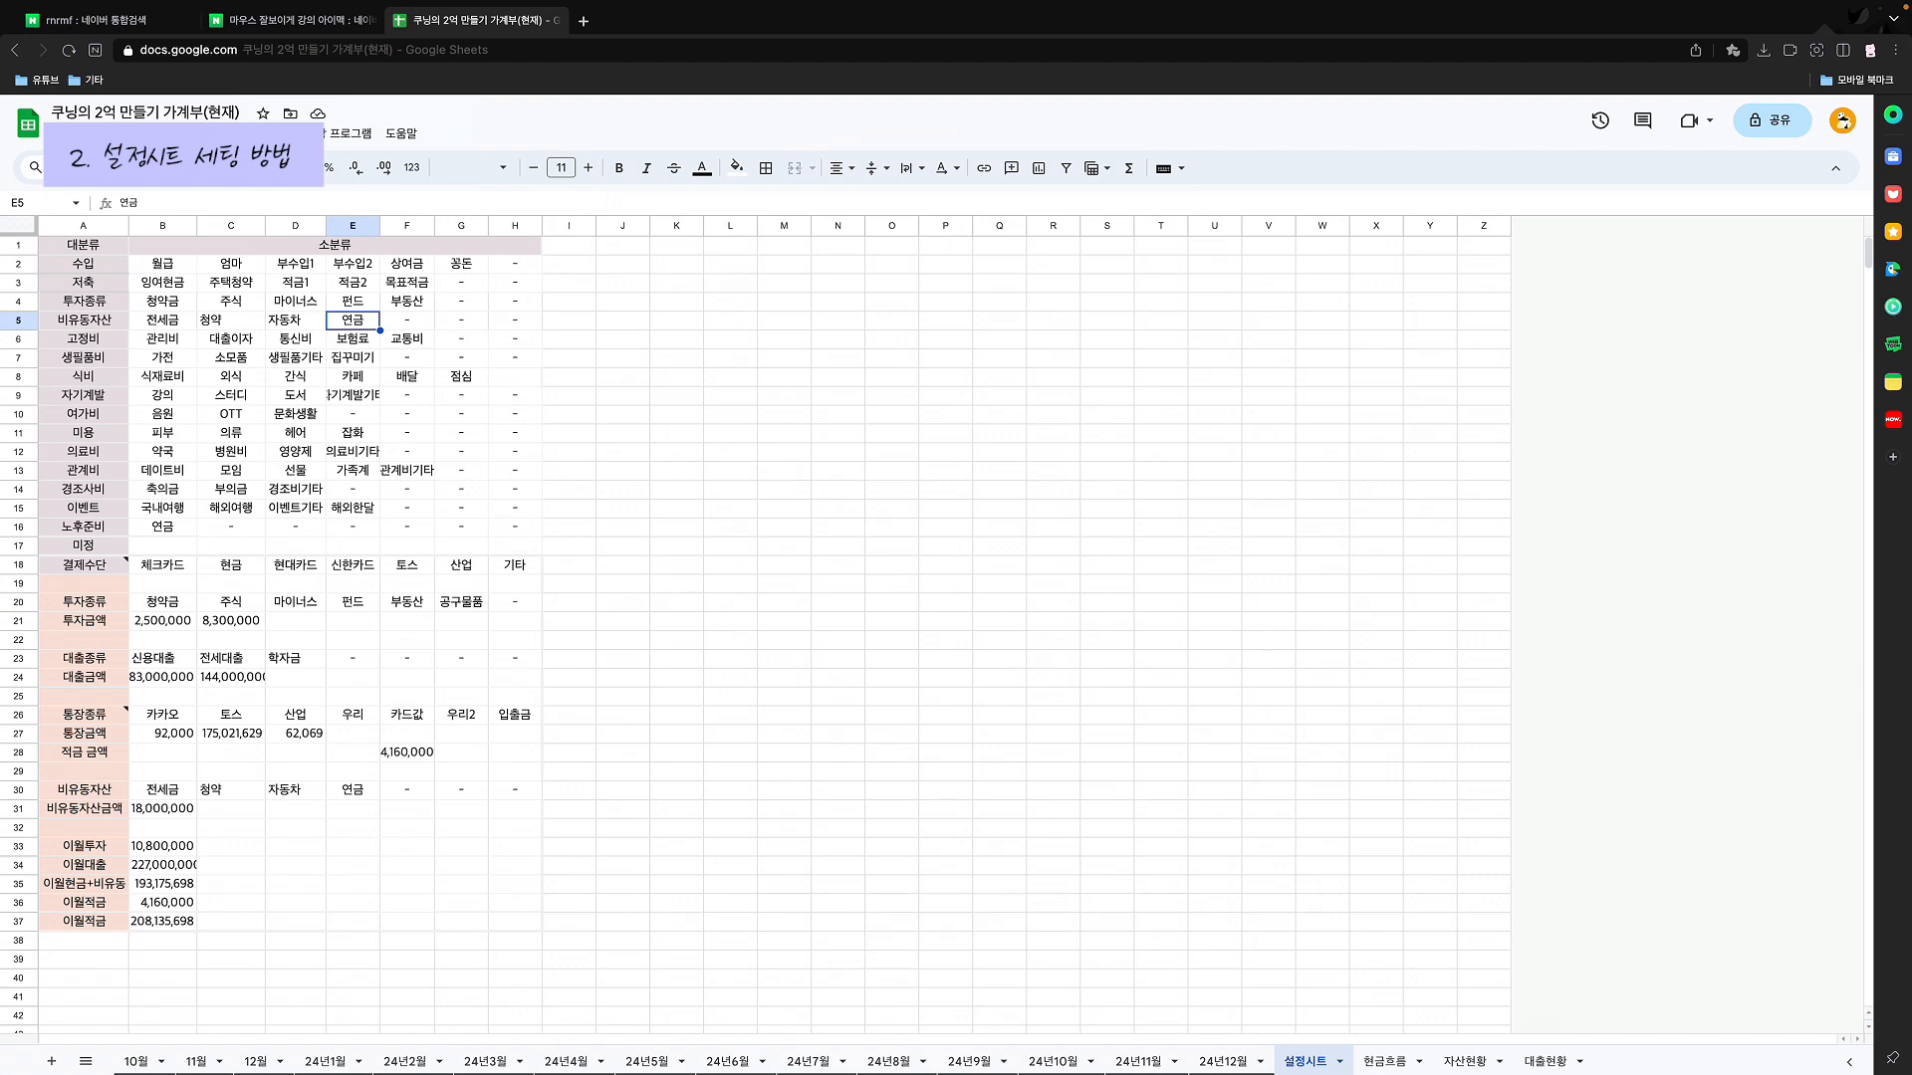
# Step: Go through the payment methods in the 결제수단 row, from 체크카드 to 기타
pyautogui.scroll(-1, 288, 583)
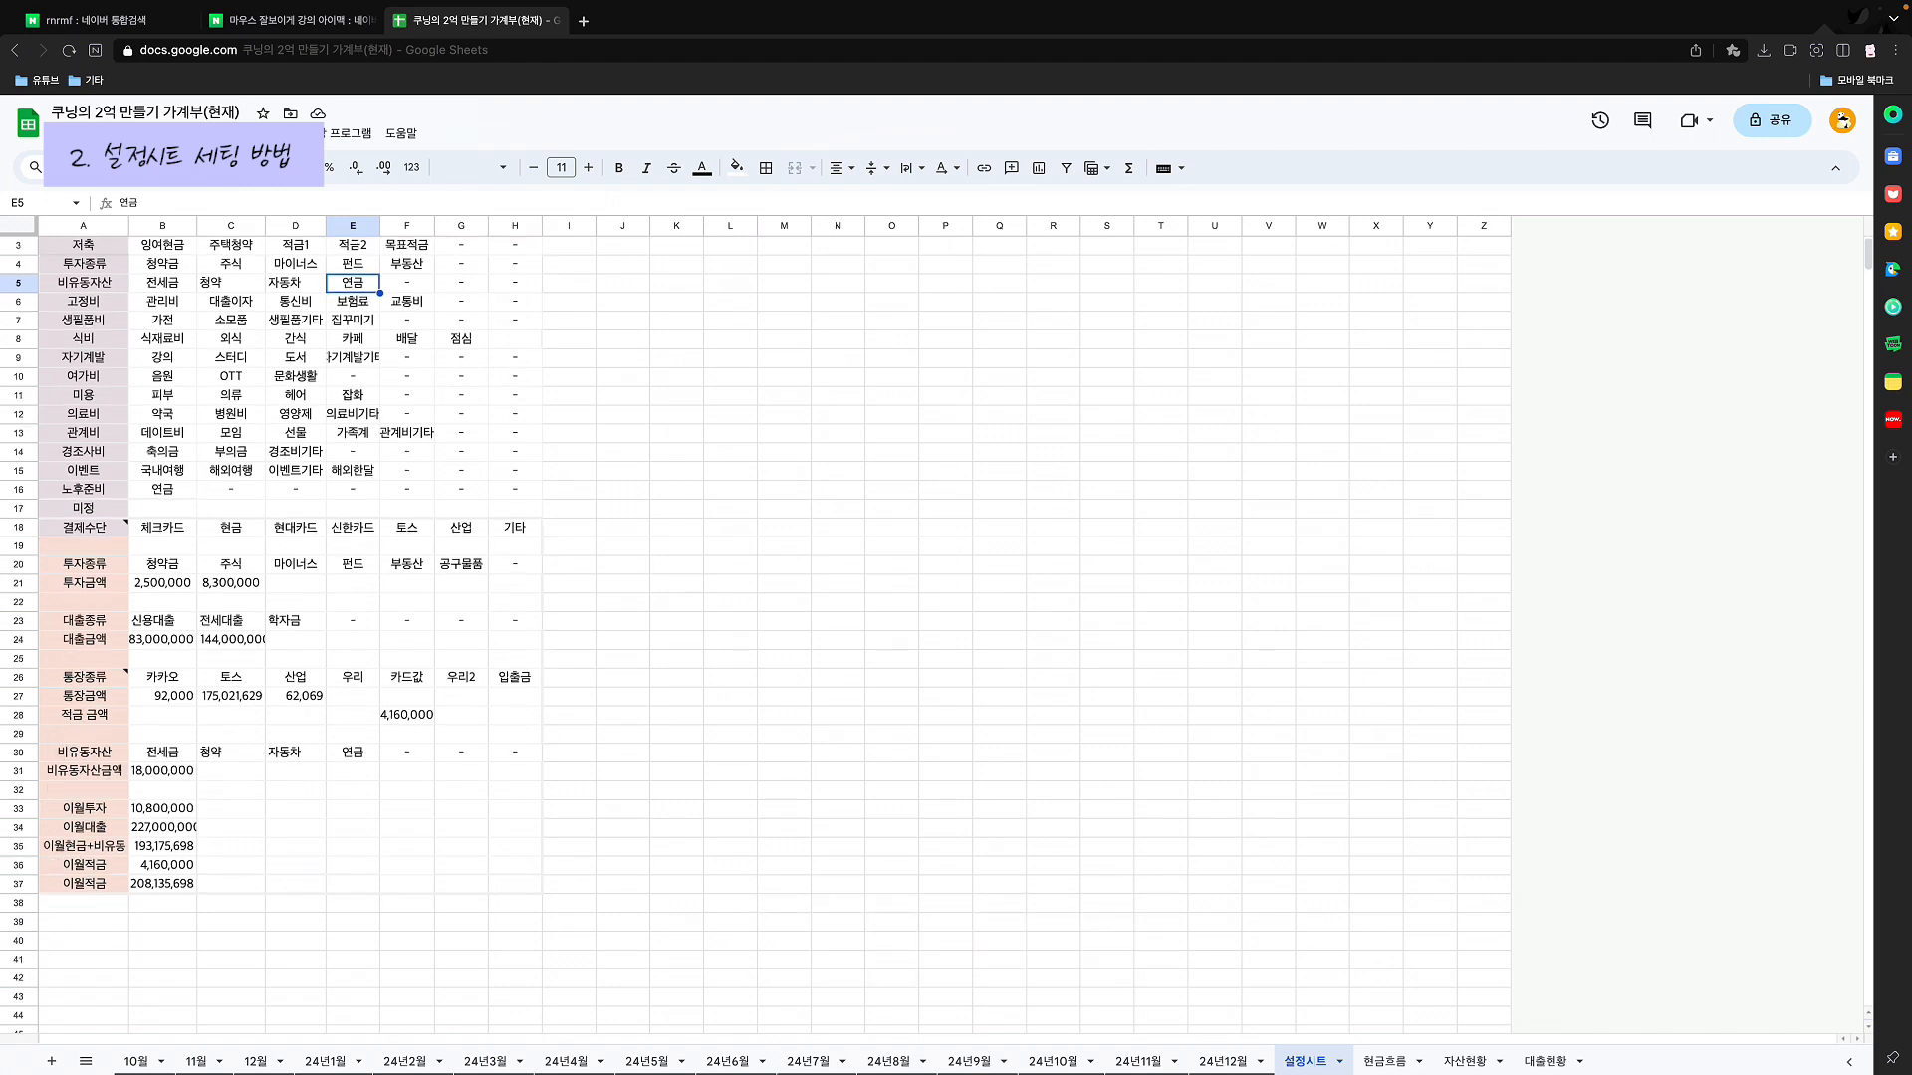
pyautogui.click(162, 527)
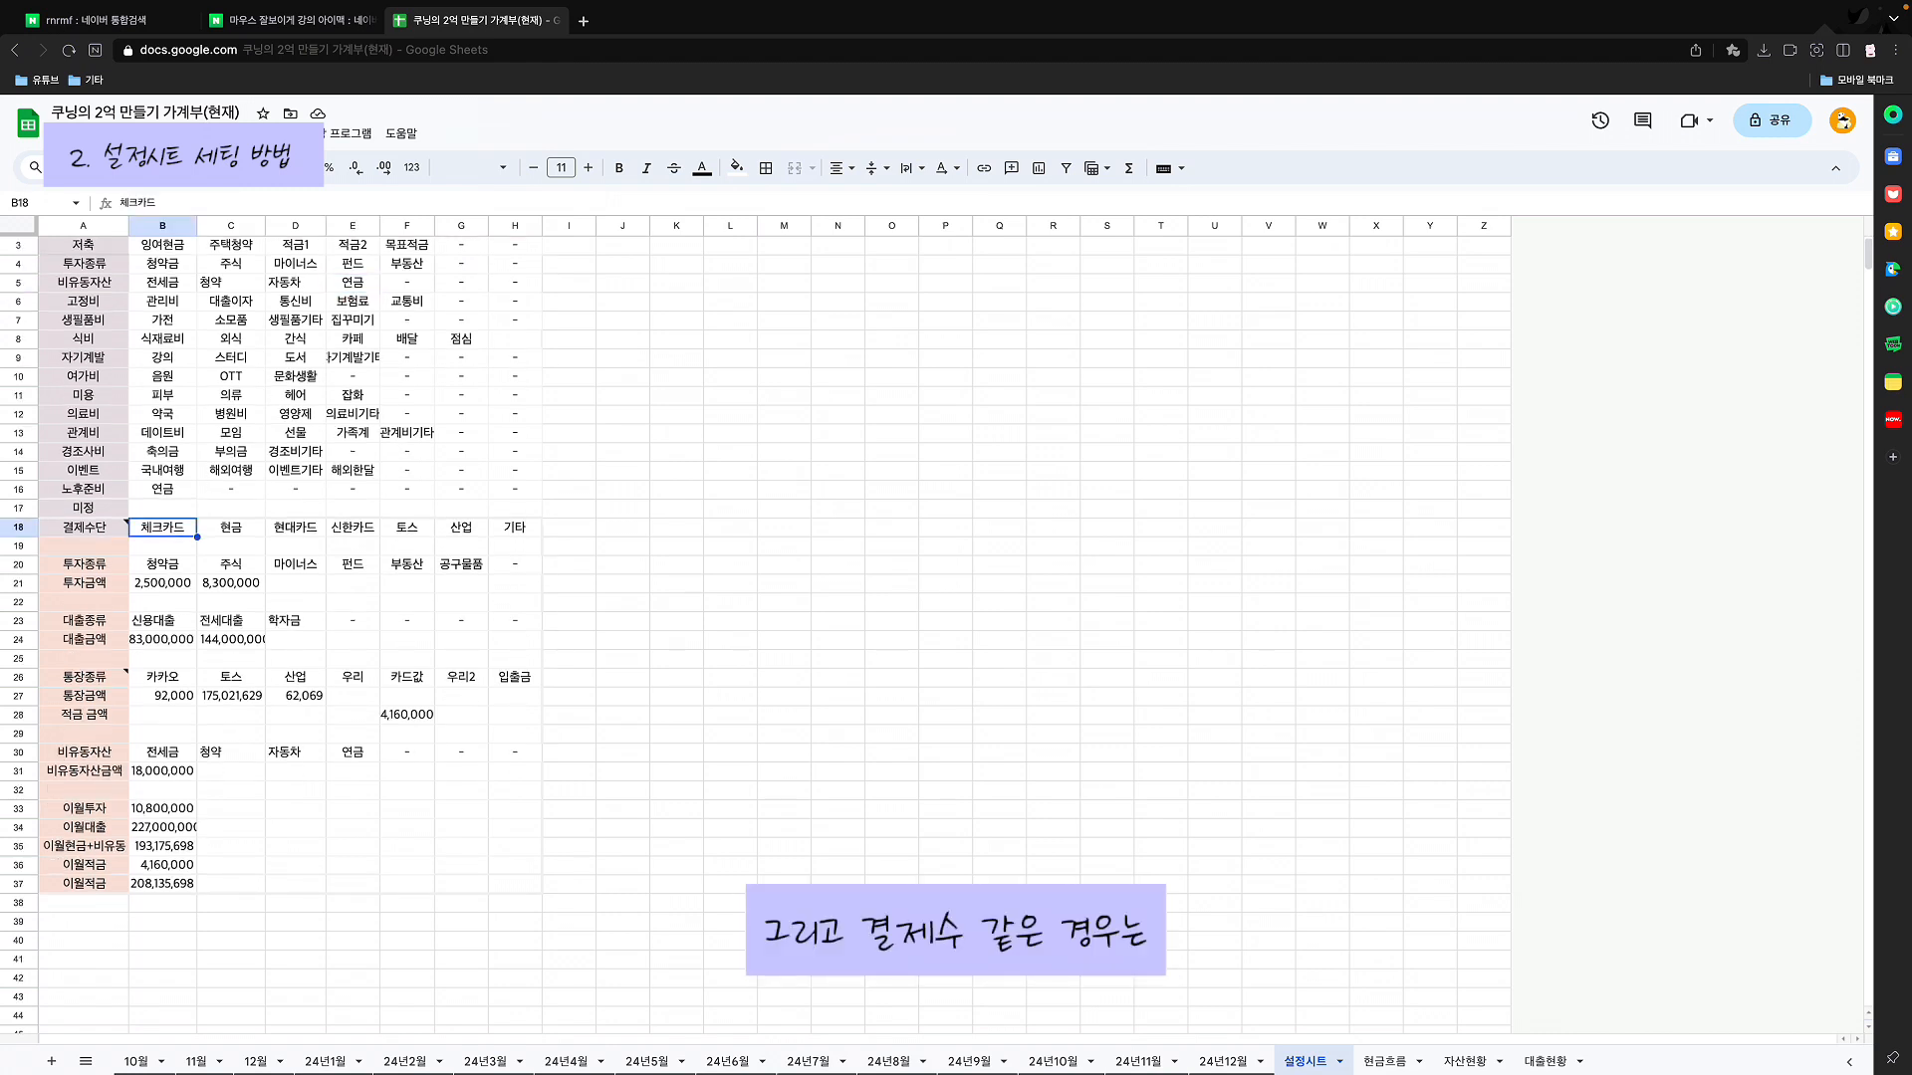
pyautogui.click(231, 528)
pyautogui.click(295, 527)
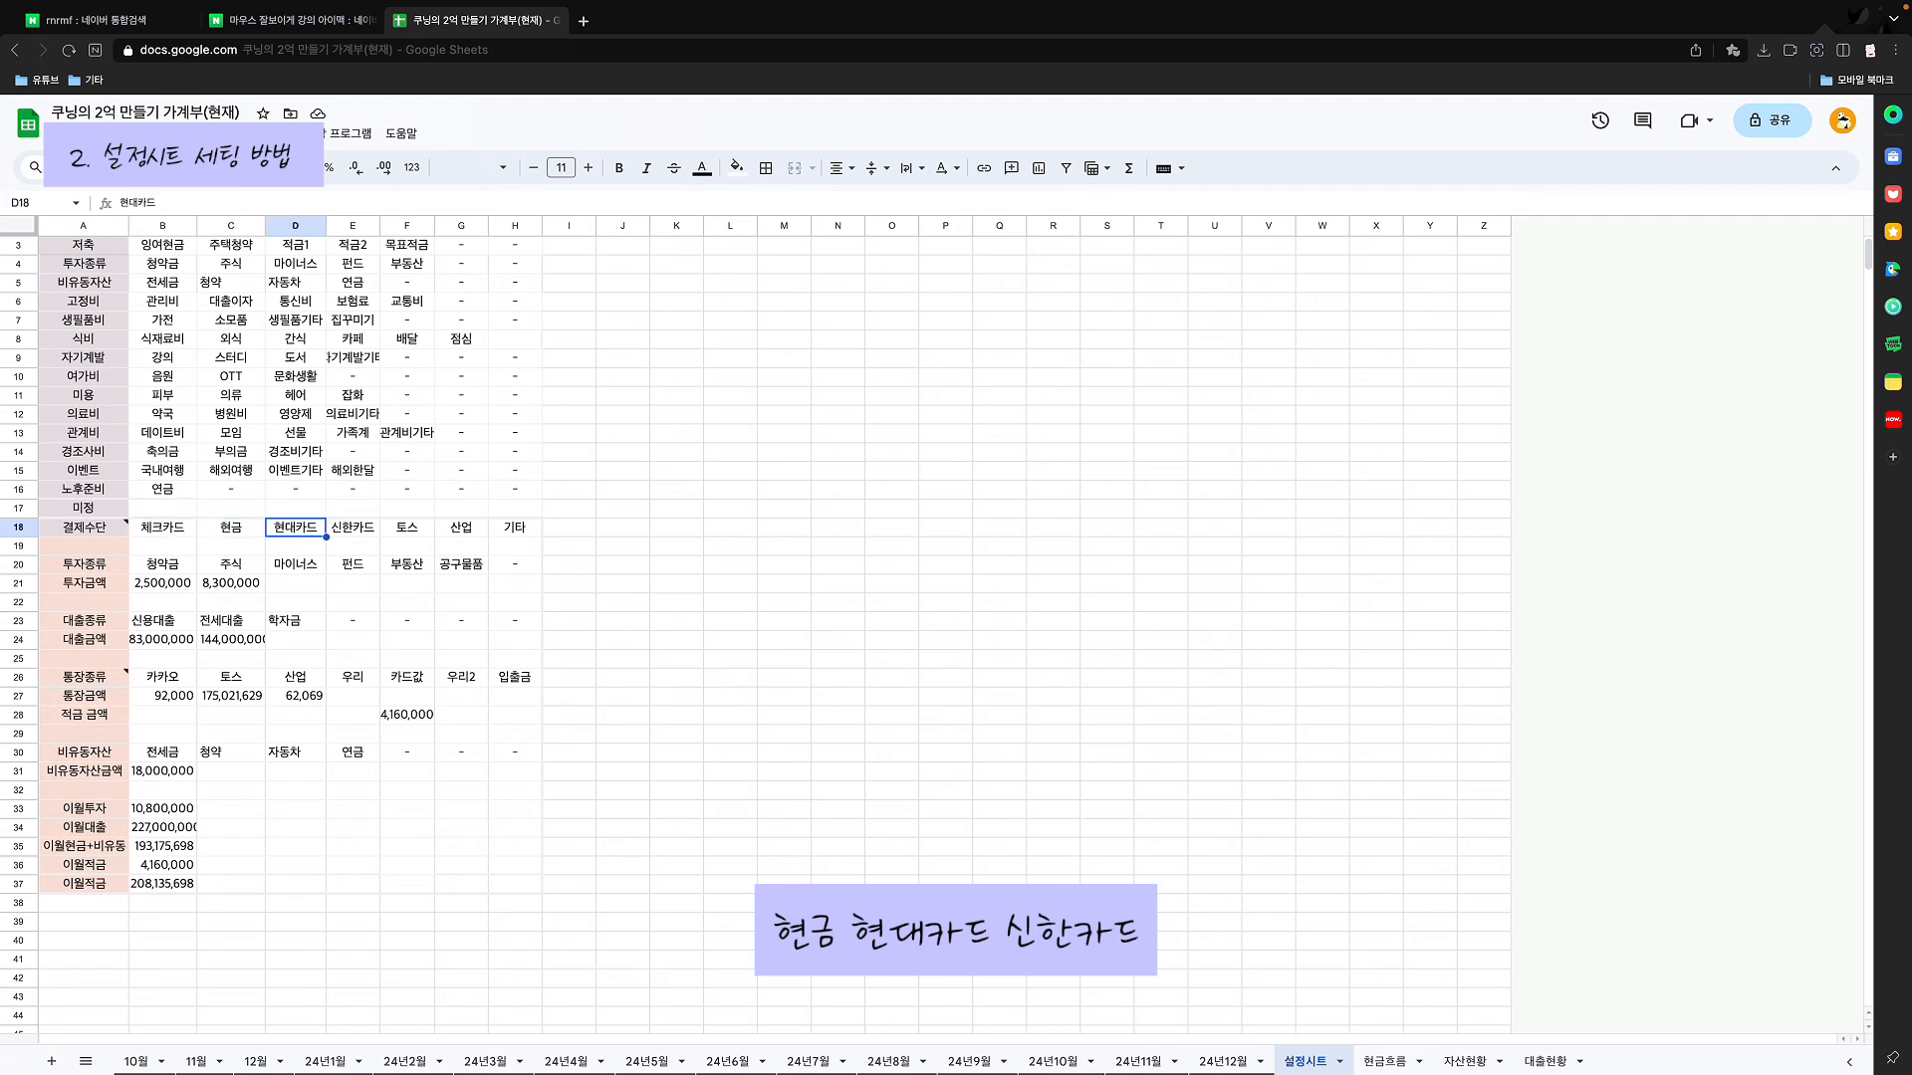
pyautogui.click(353, 528)
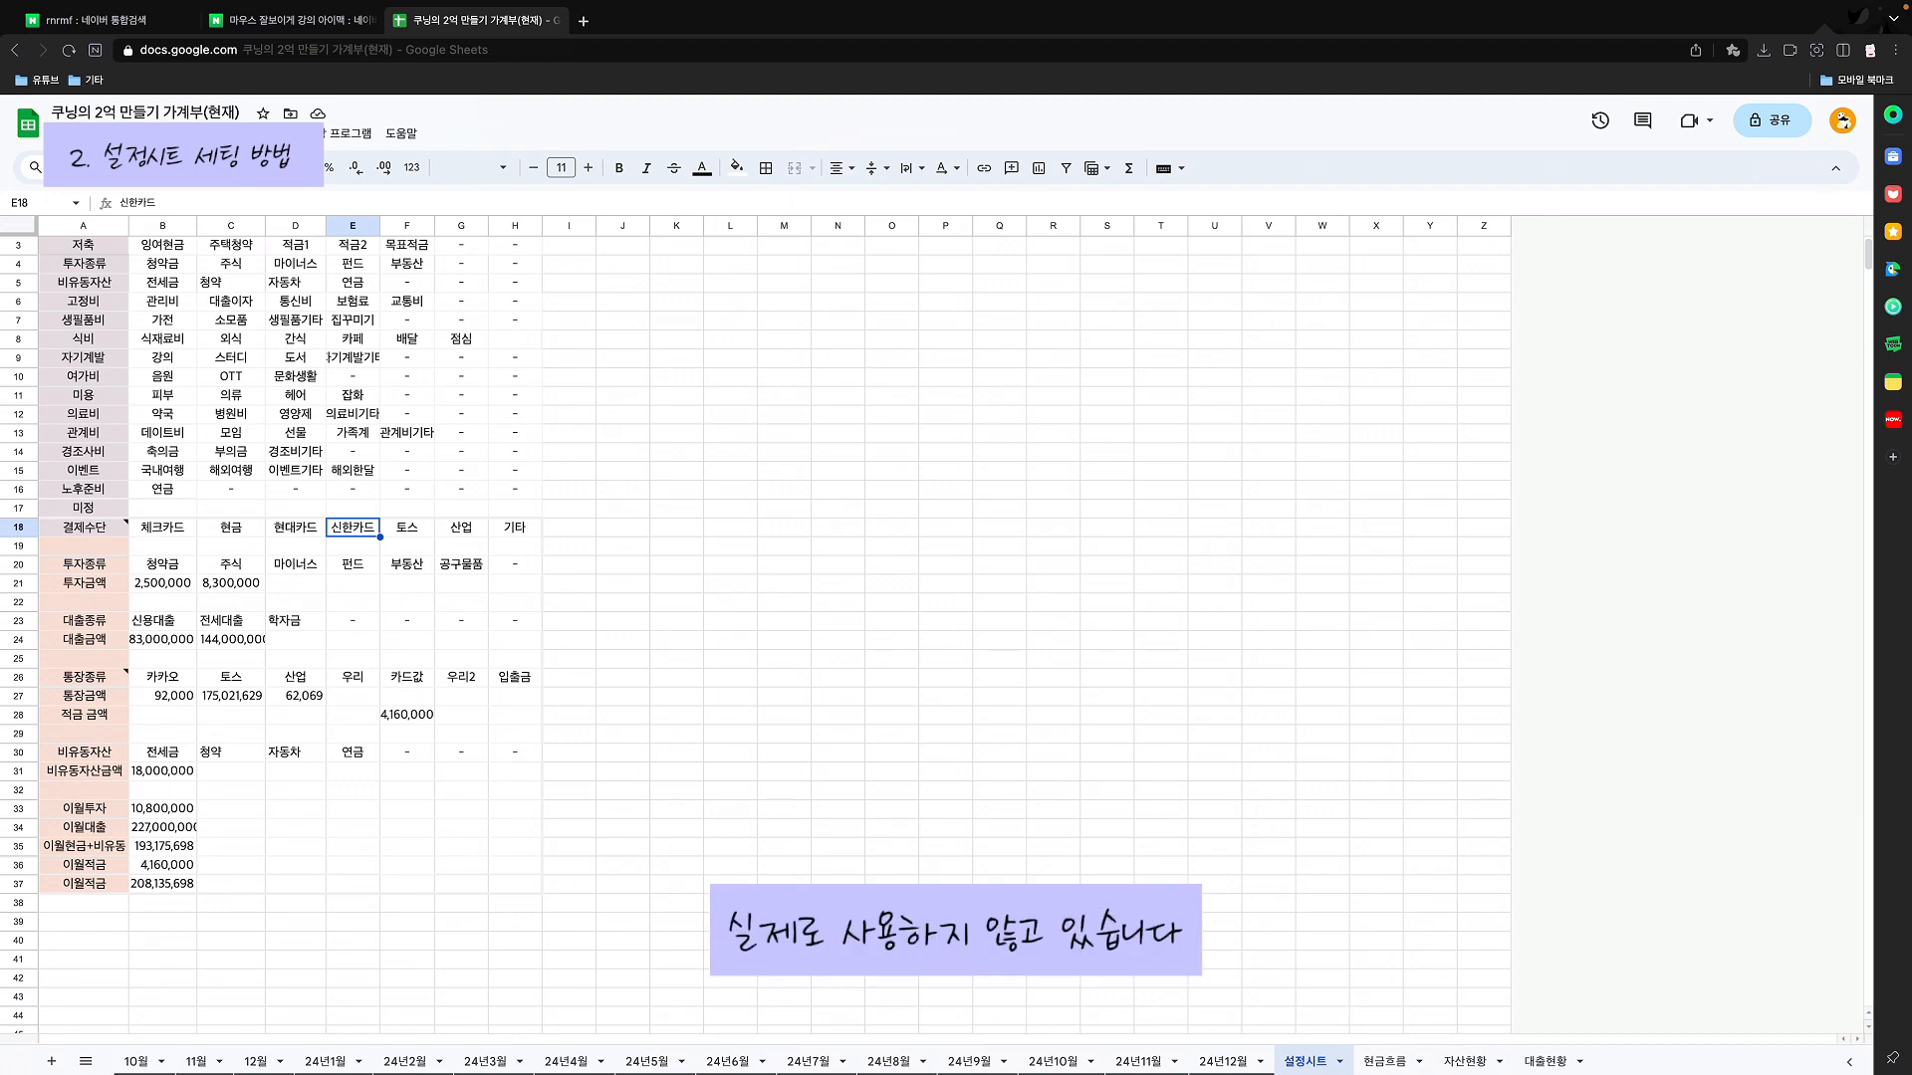
pyautogui.click(407, 528)
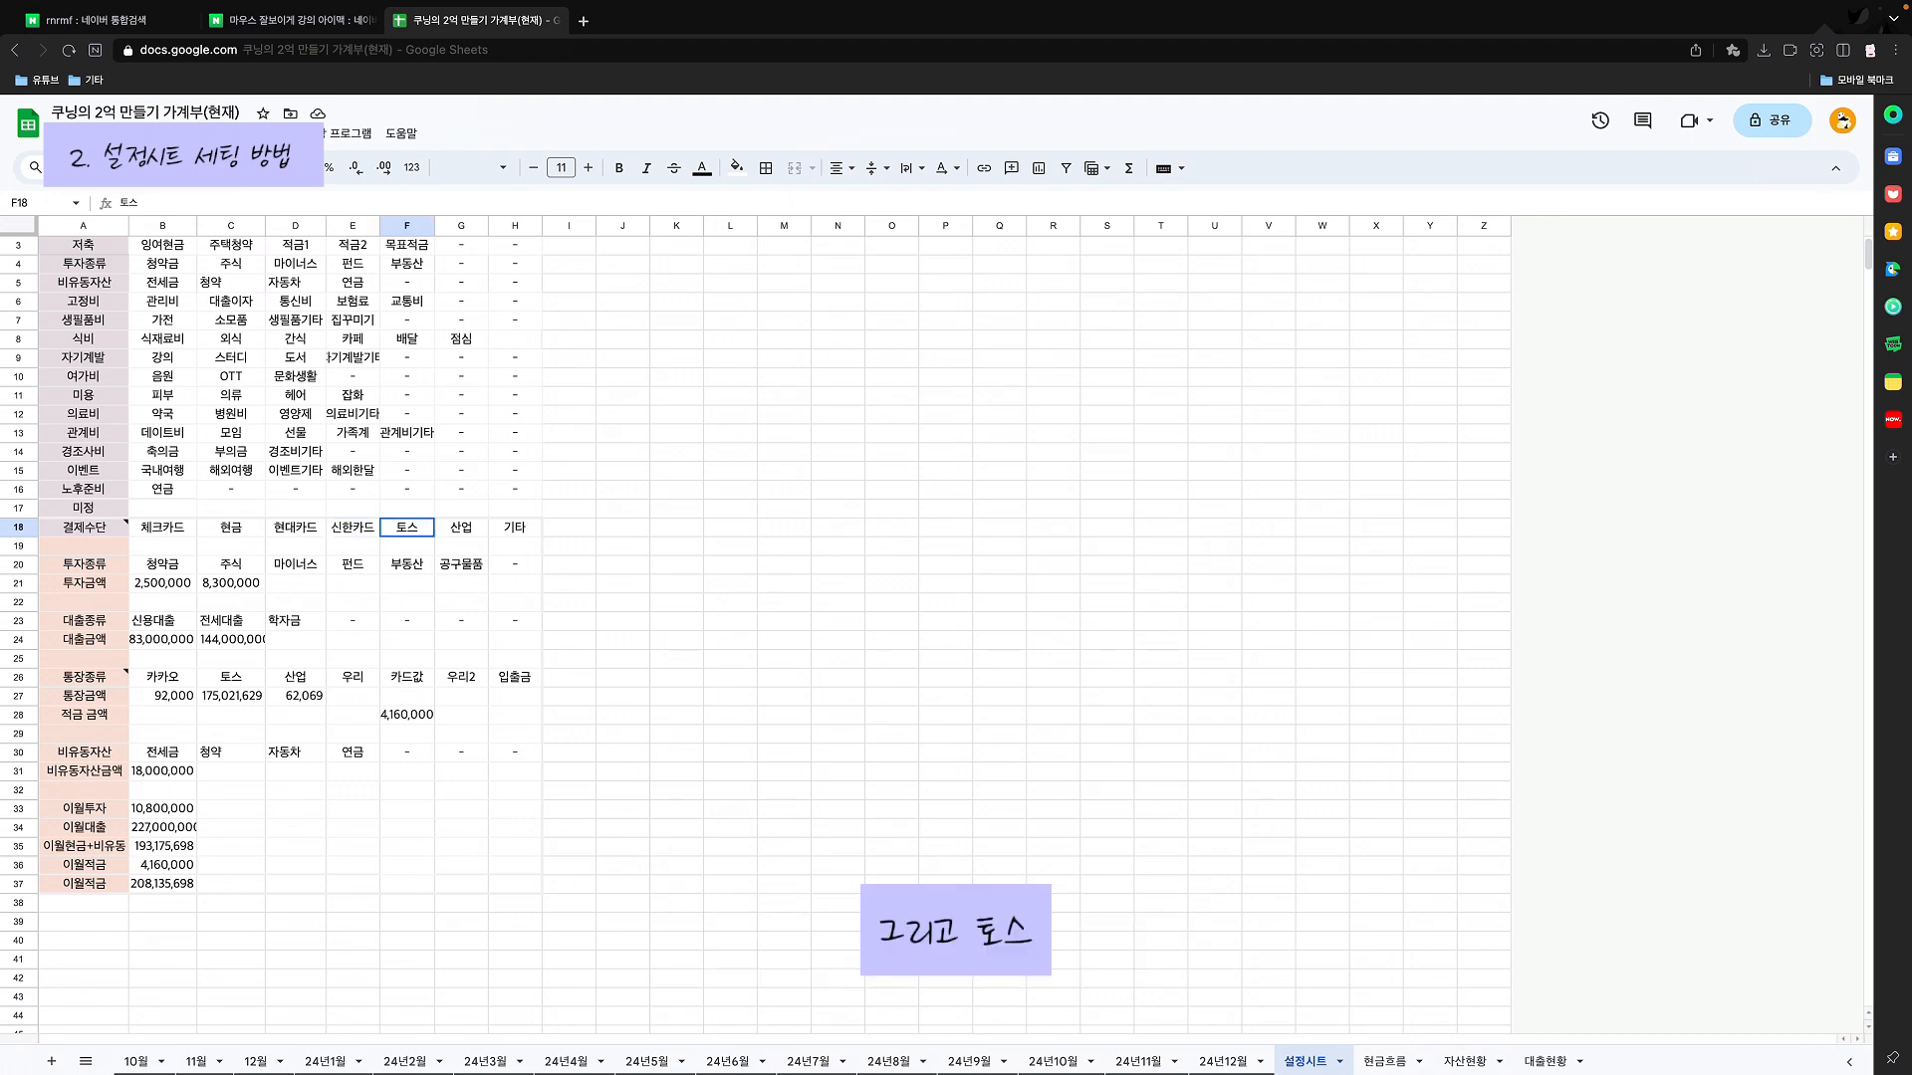
pyautogui.click(461, 528)
pyautogui.click(515, 528)
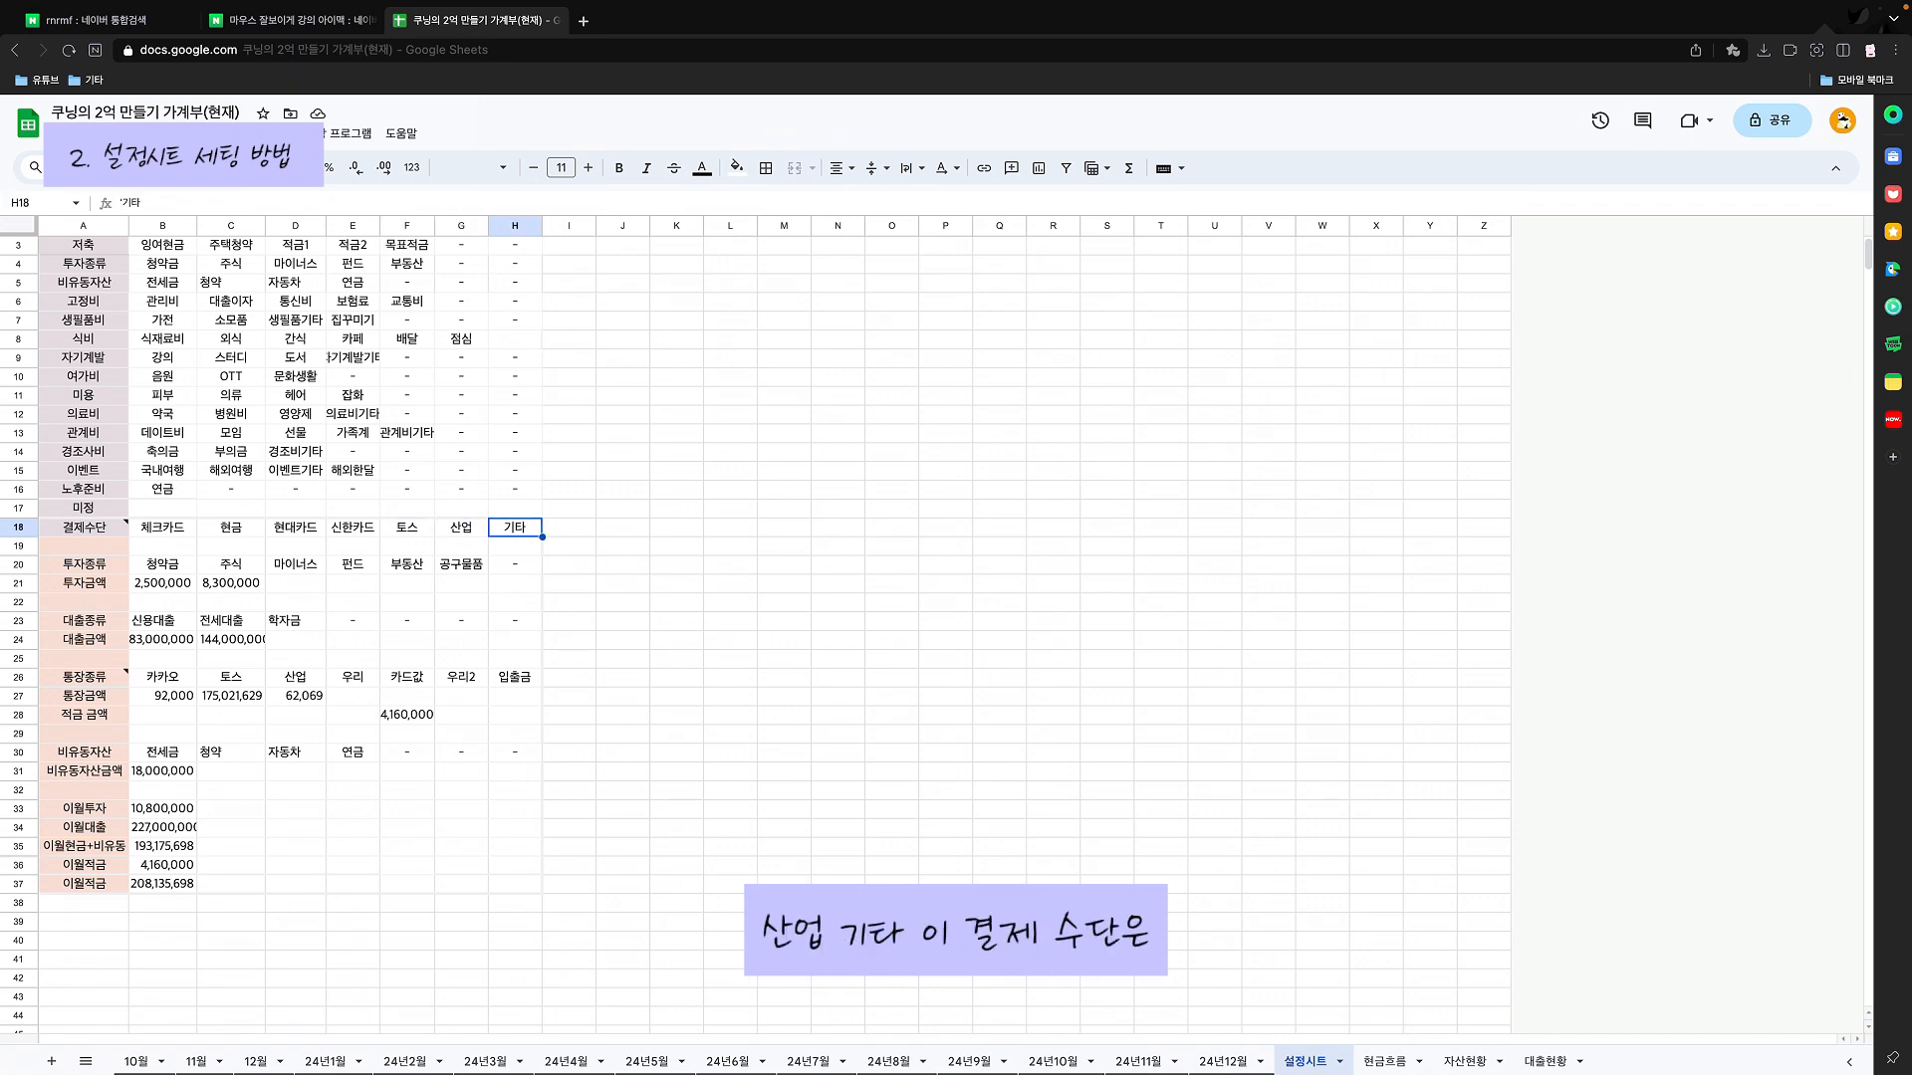
# Step: Review the 결제수단 header again along with its 신한카드, 체크카드 and 현대카드 entries
pyautogui.click(84, 528)
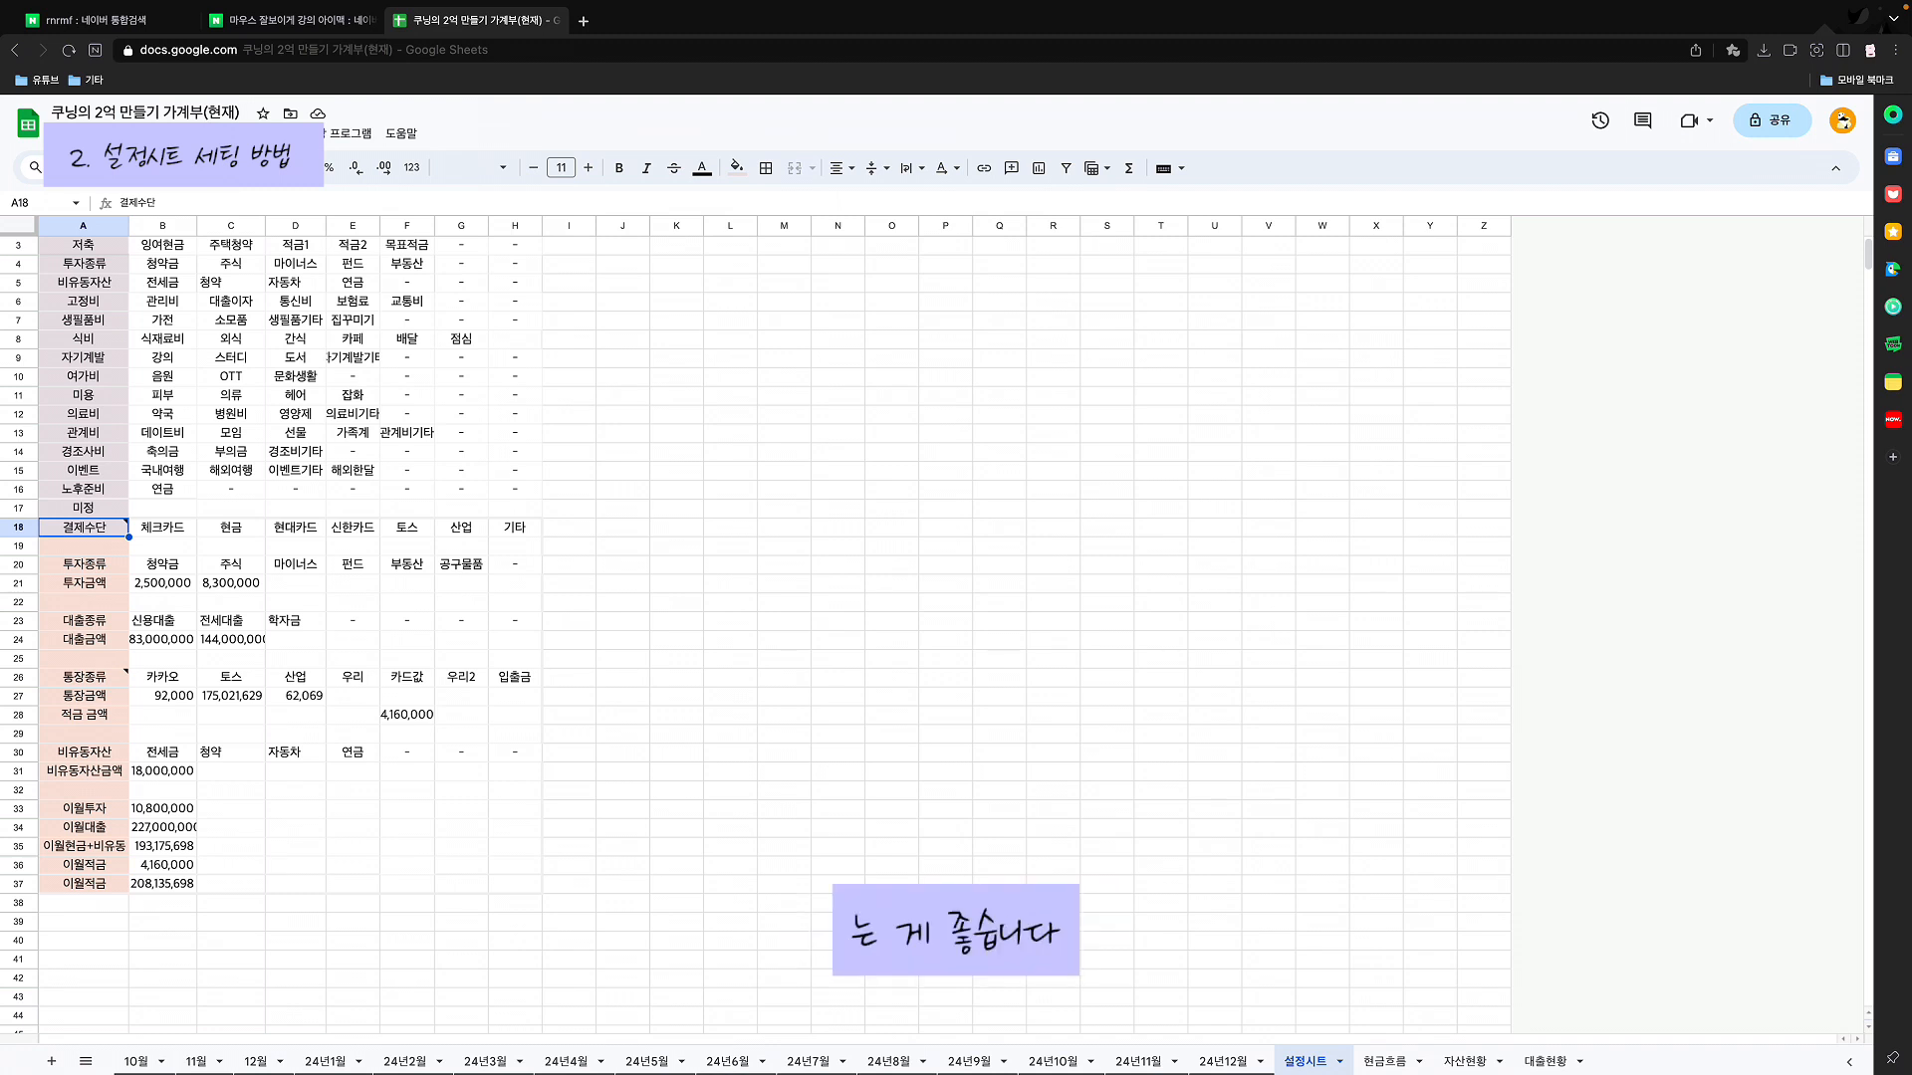
pyautogui.click(353, 528)
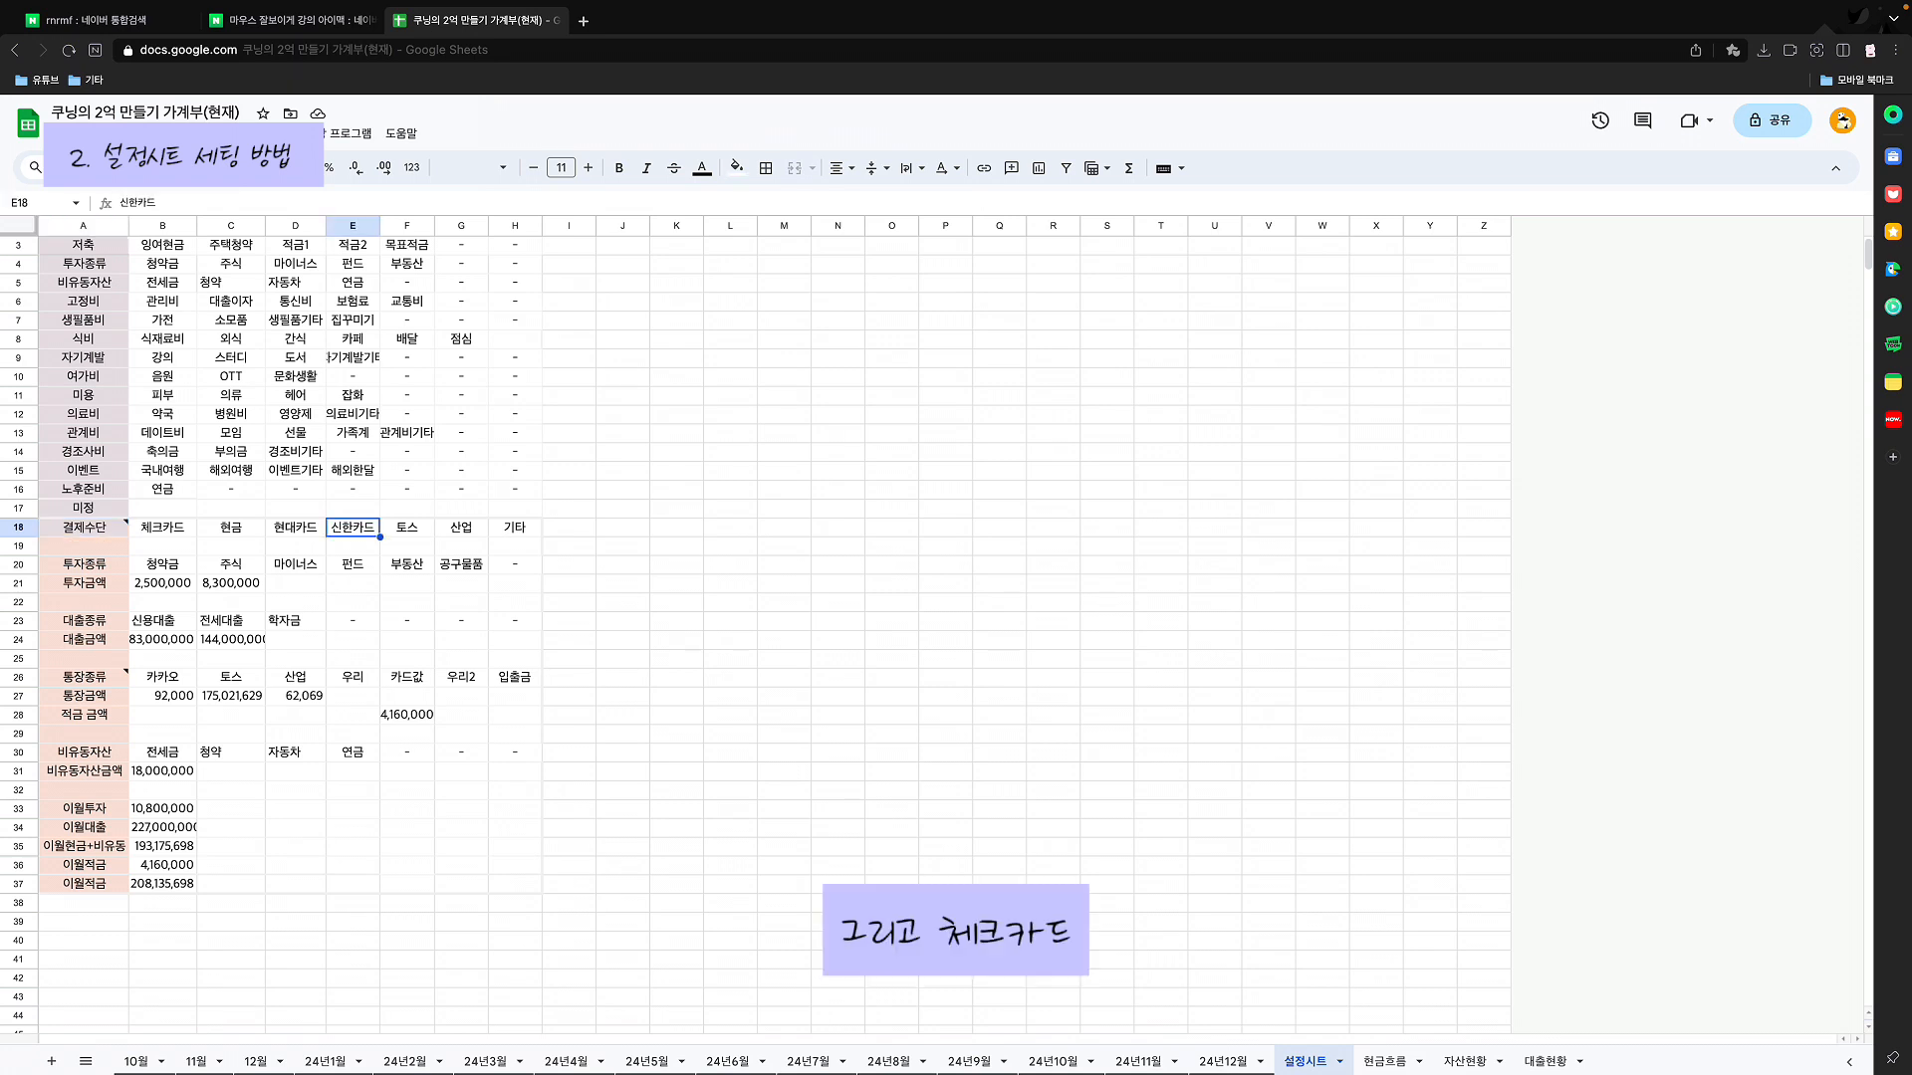
pyautogui.click(163, 528)
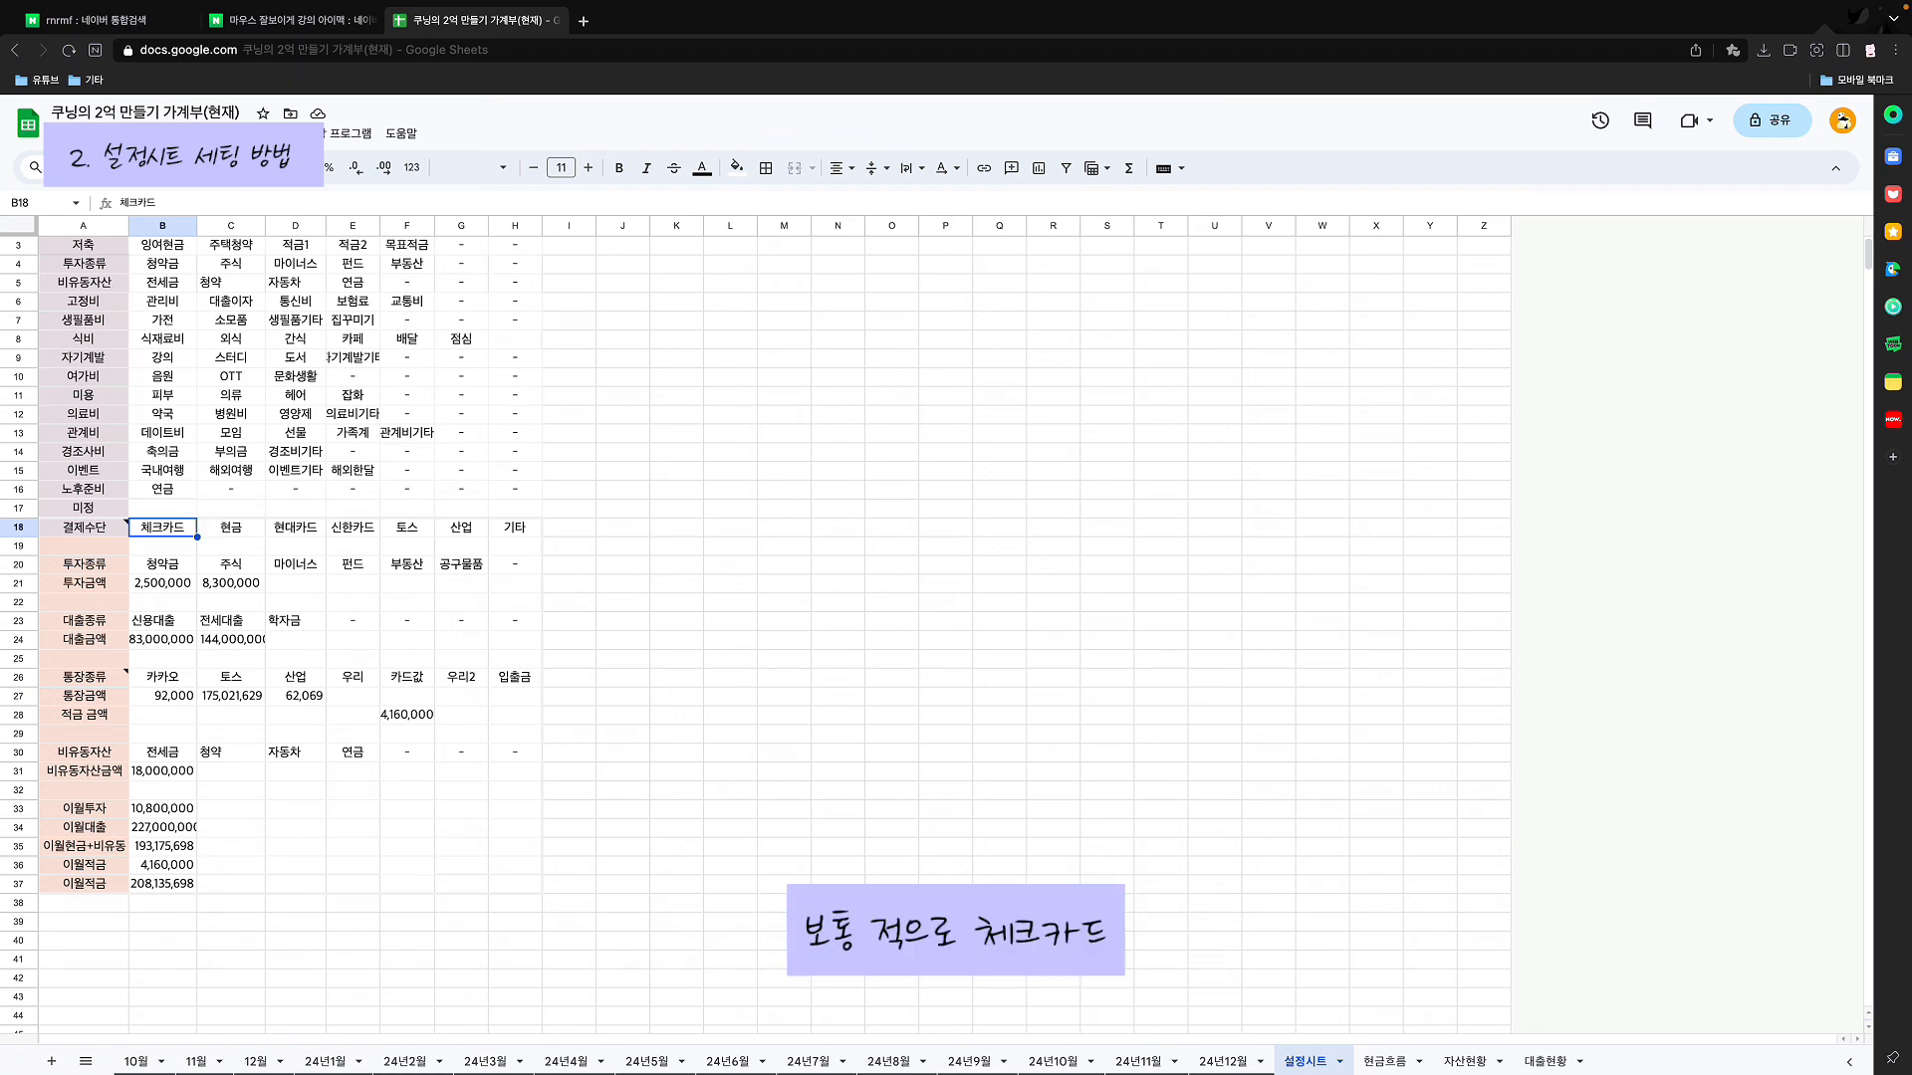
pyautogui.click(296, 528)
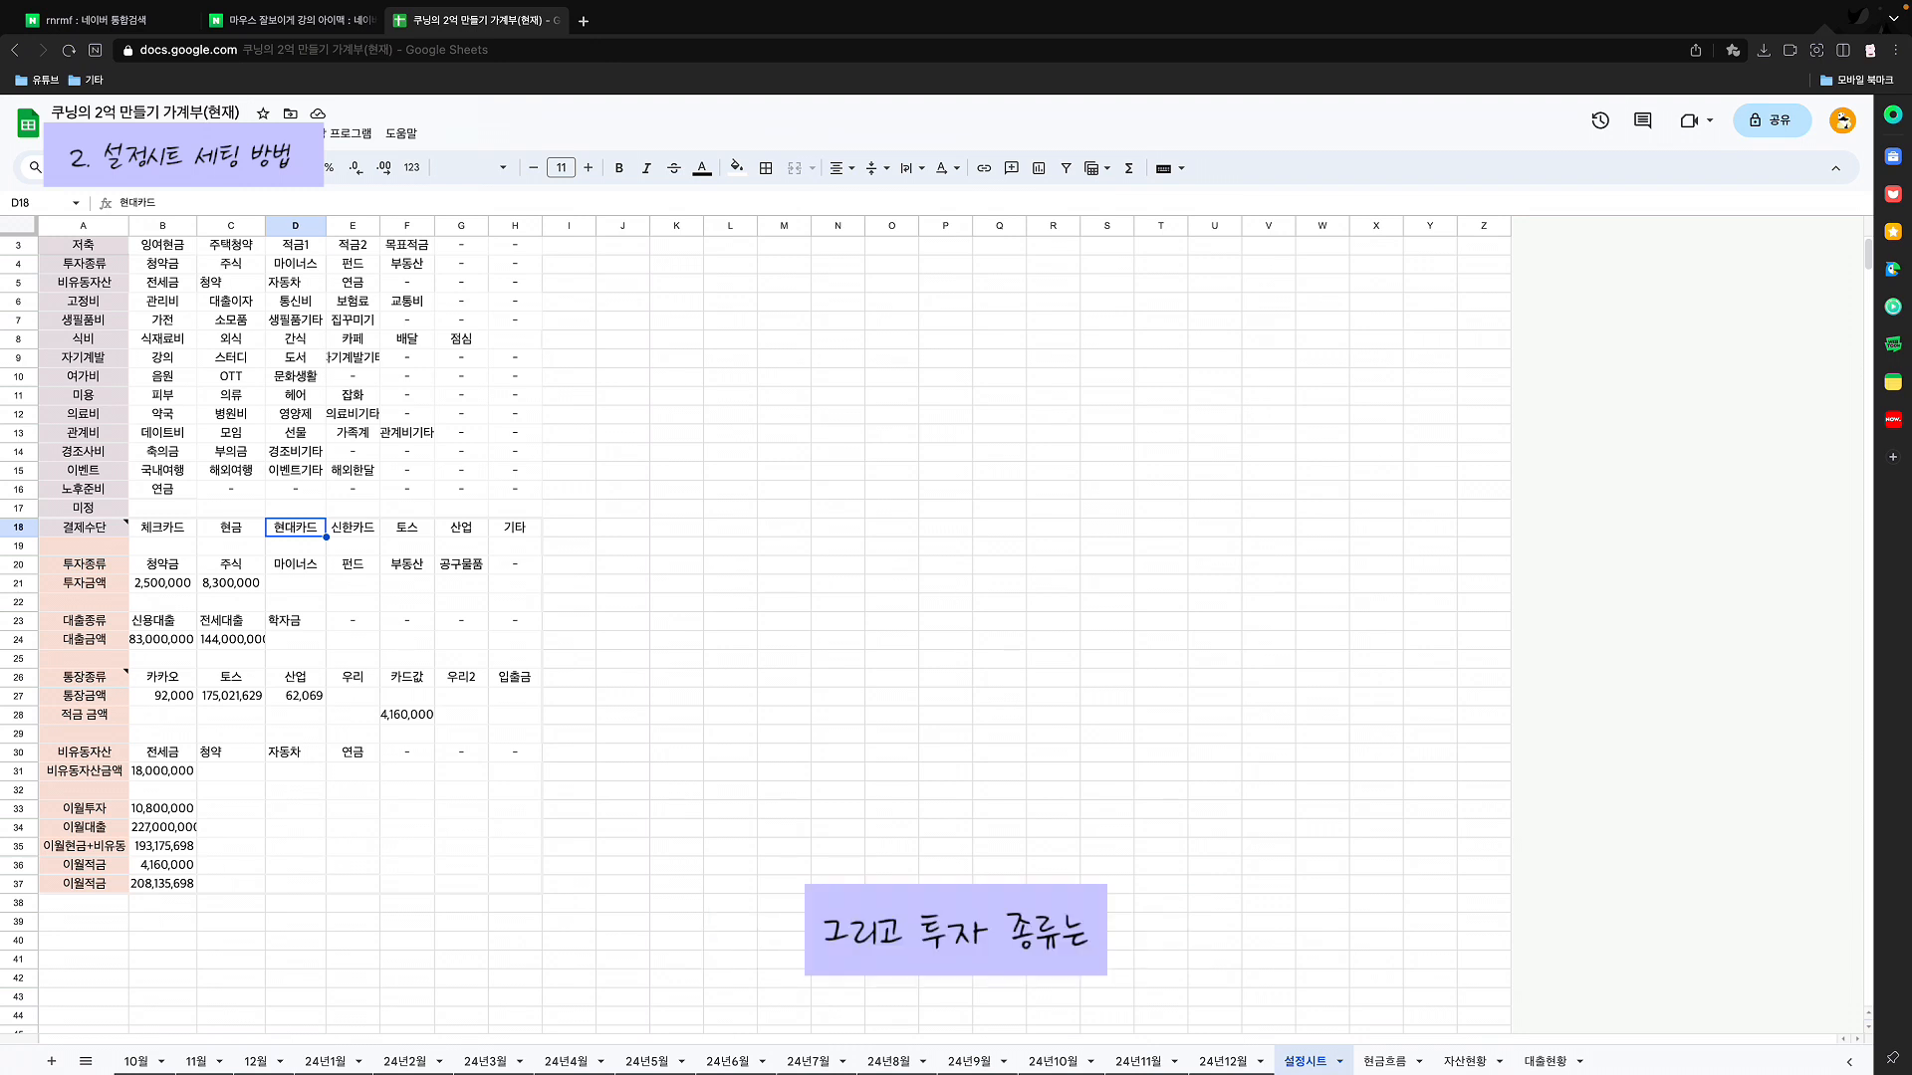
# Step: Examine the investment types 청약금 through 펀드 in row 20 and the 투자금액 entered for 청약금
pyautogui.click(163, 565)
pyautogui.click(231, 564)
pyautogui.click(295, 565)
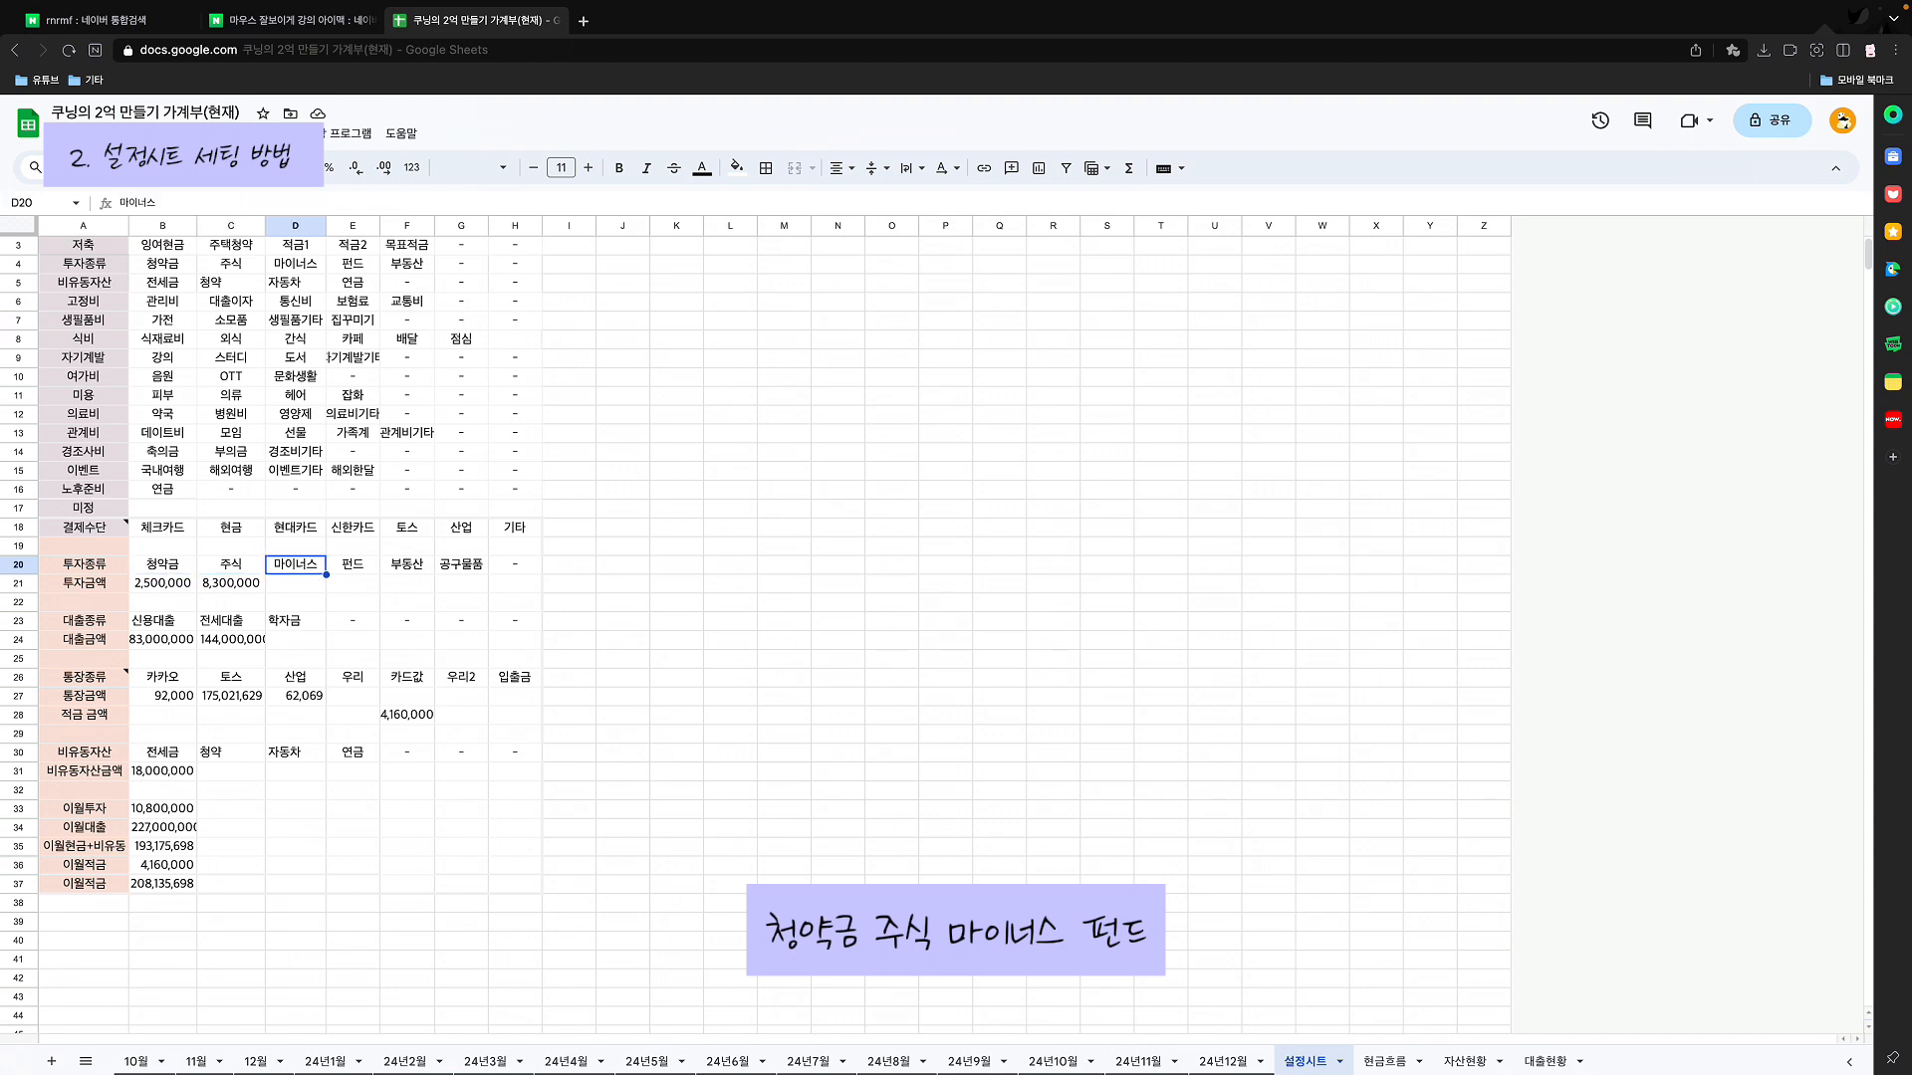
pyautogui.click(353, 564)
pyautogui.scroll(1, 289, 584)
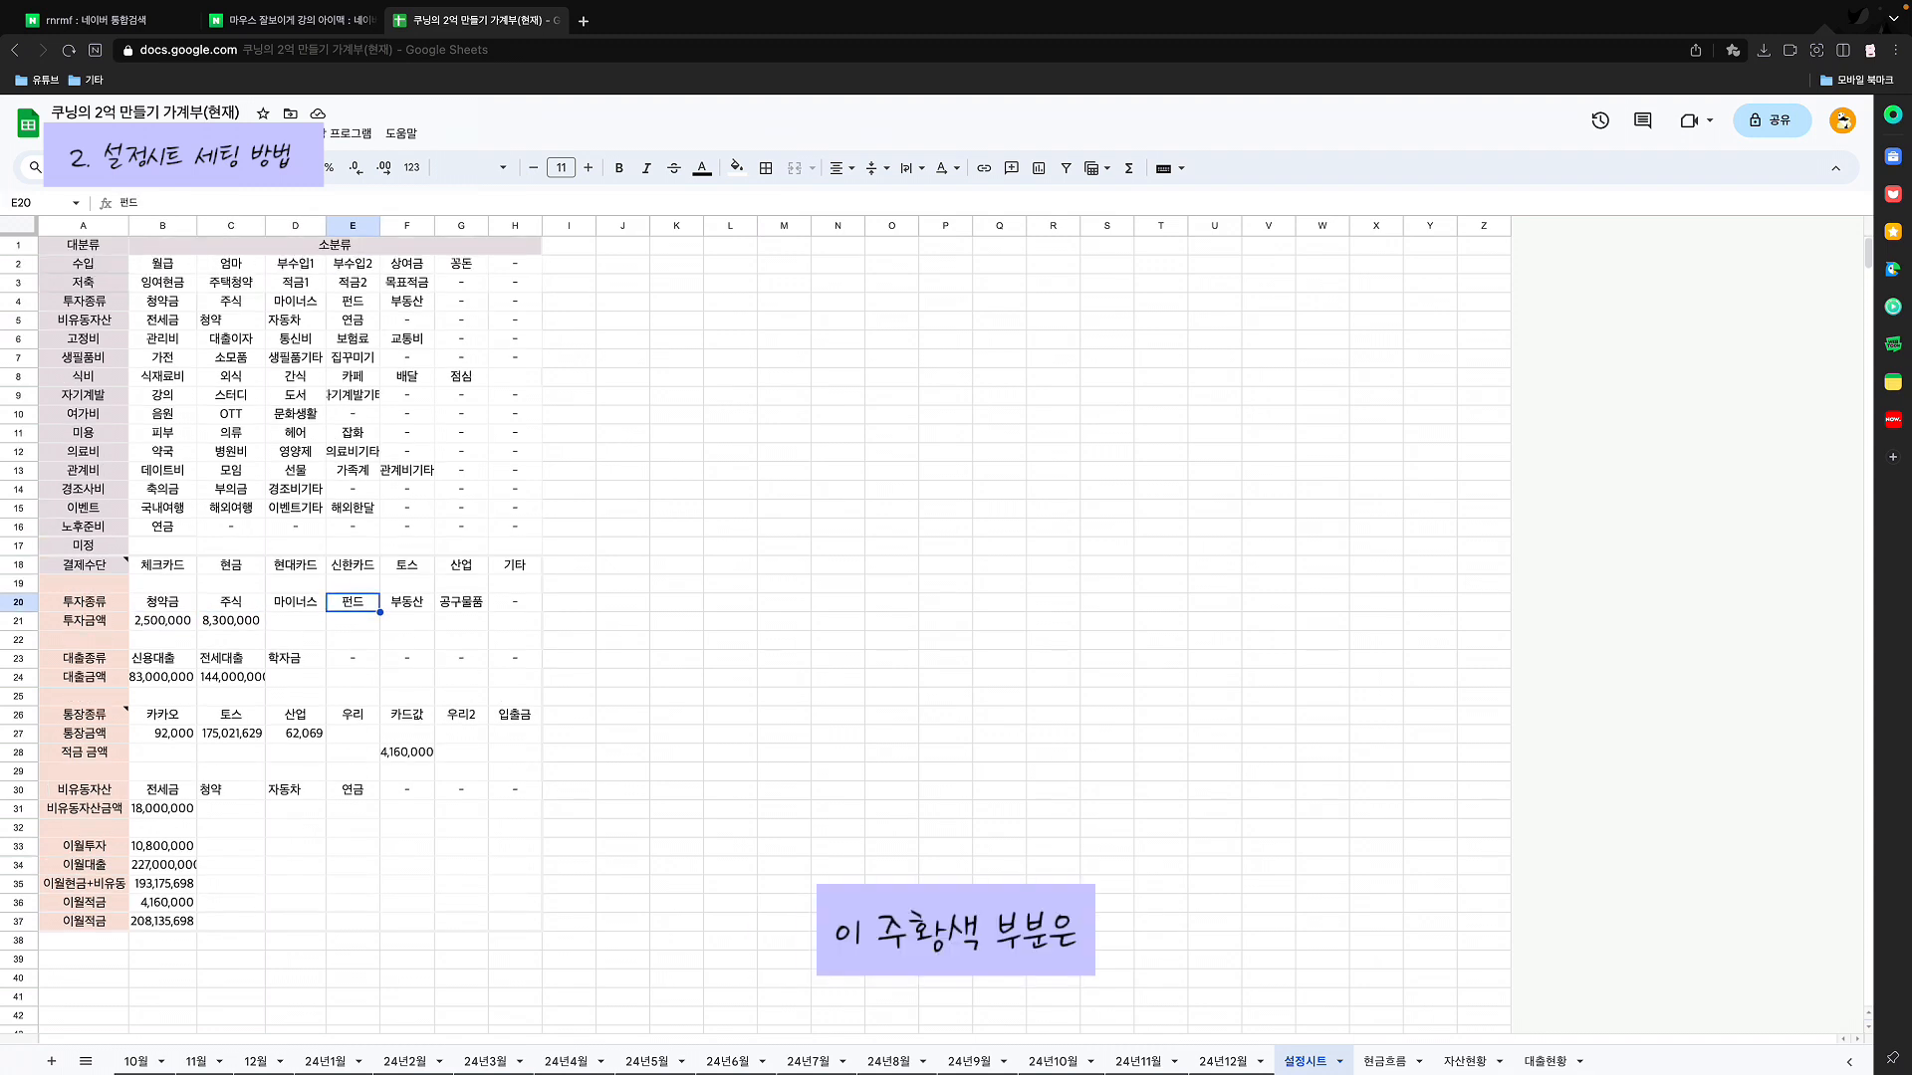
pyautogui.click(88, 579)
pyautogui.click(162, 620)
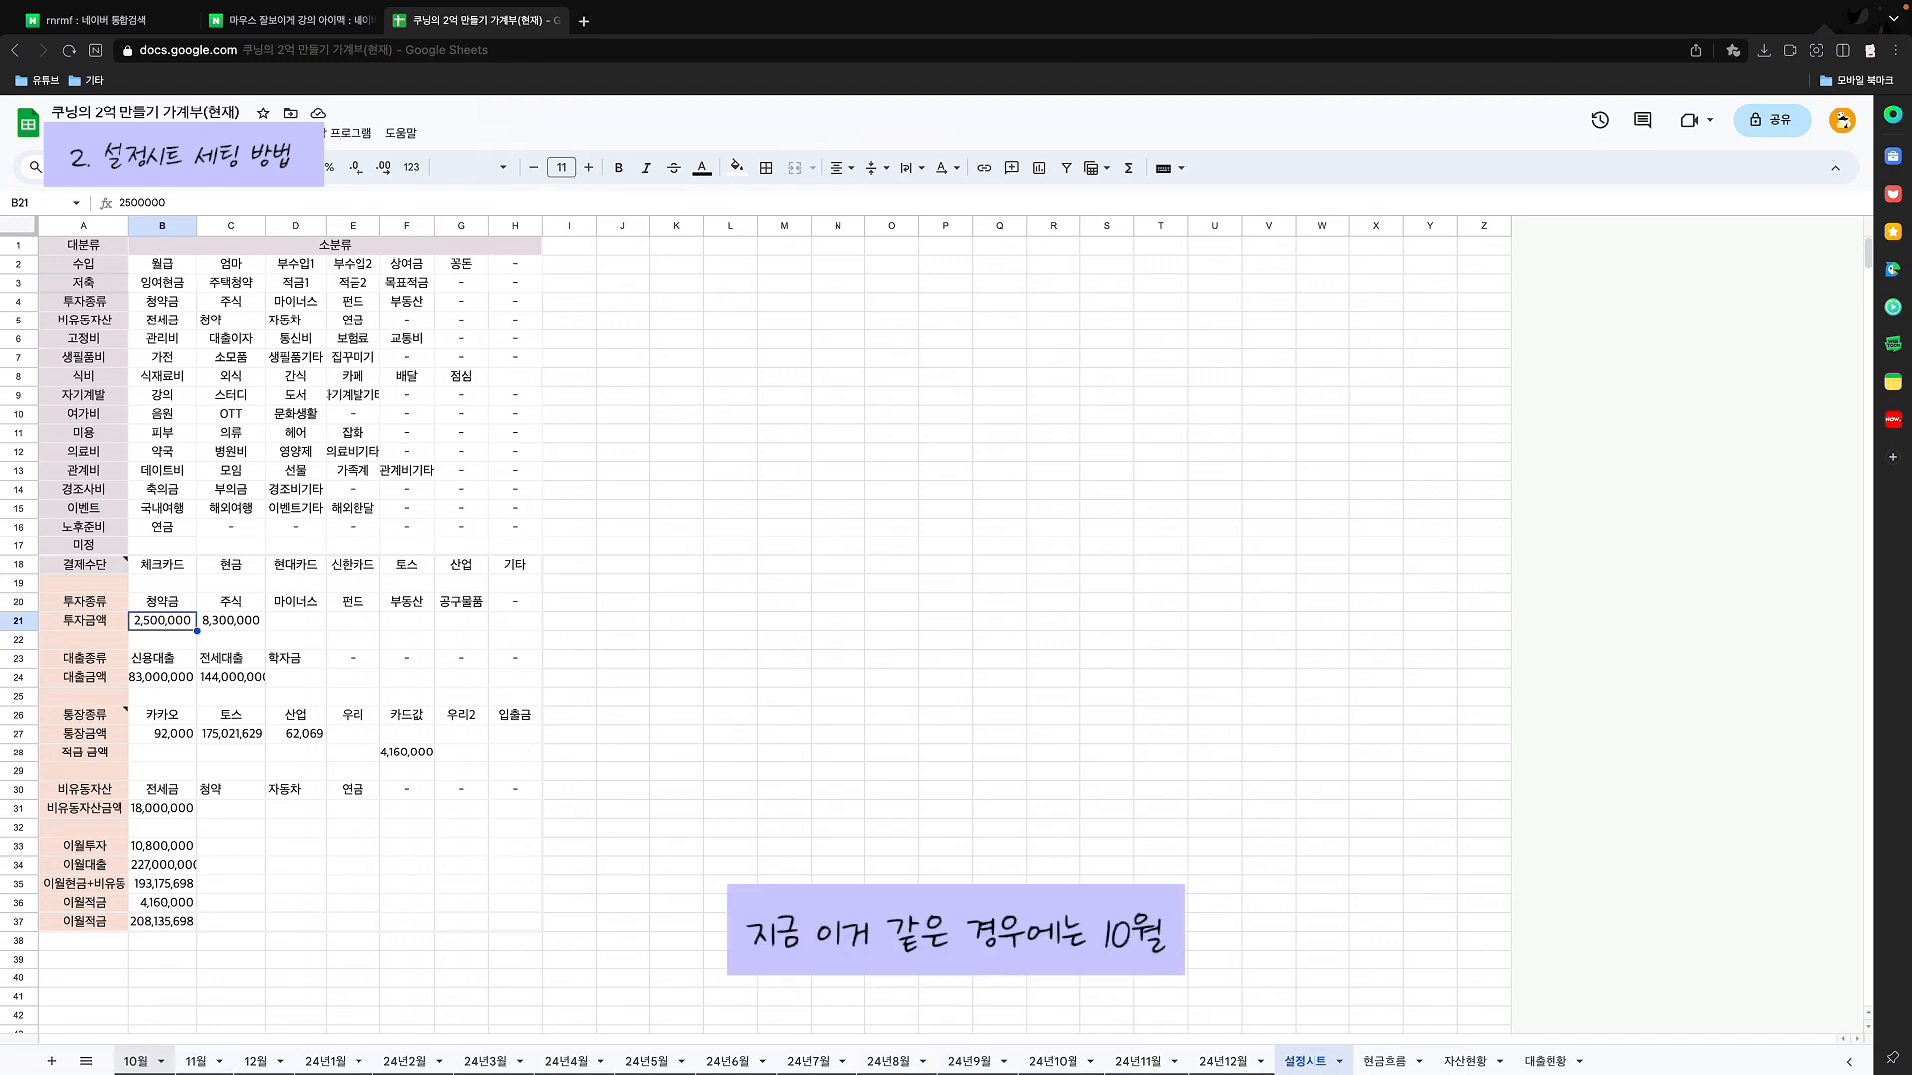
# Step: Open the 24년1월 sheet by way of the 11월 and 12월 sheets and look over its category tables, including the 월급 목표 cell
pyautogui.click(195, 1062)
pyautogui.click(249, 1063)
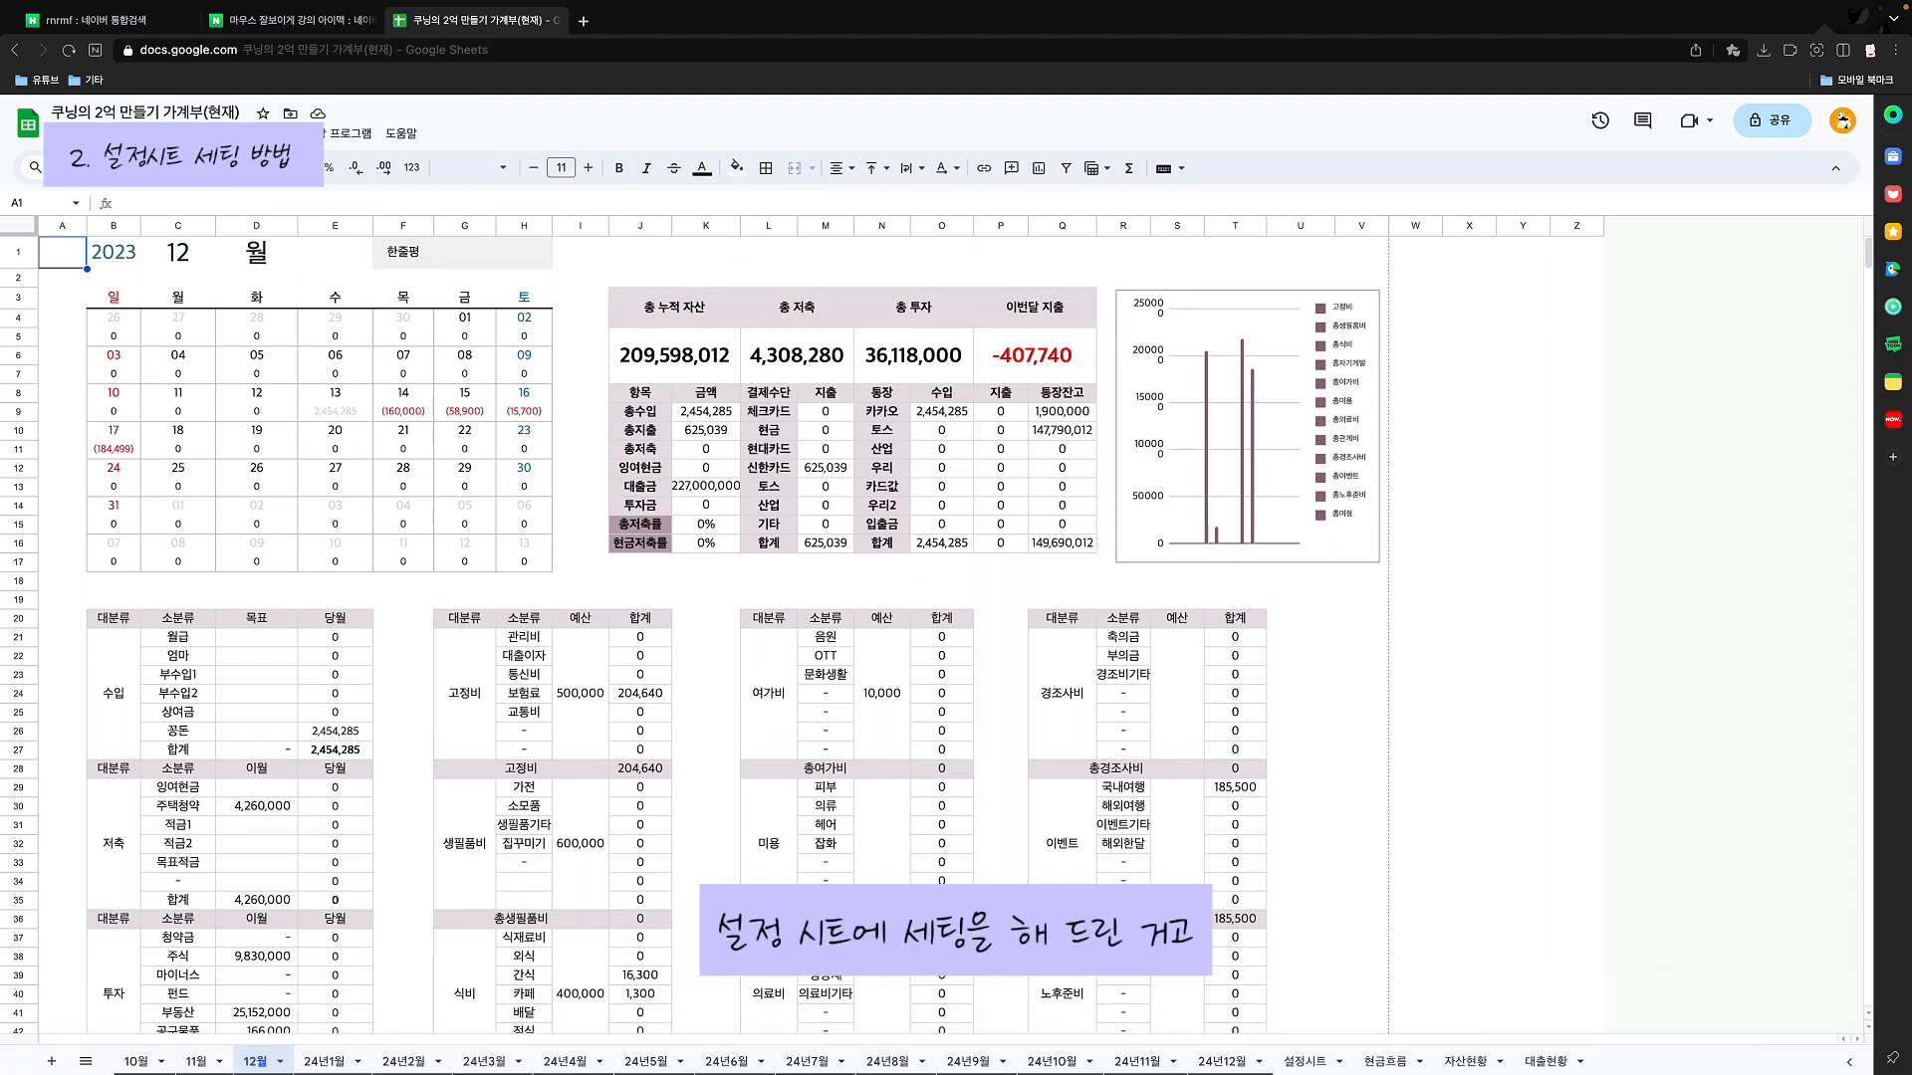
pyautogui.click(325, 1061)
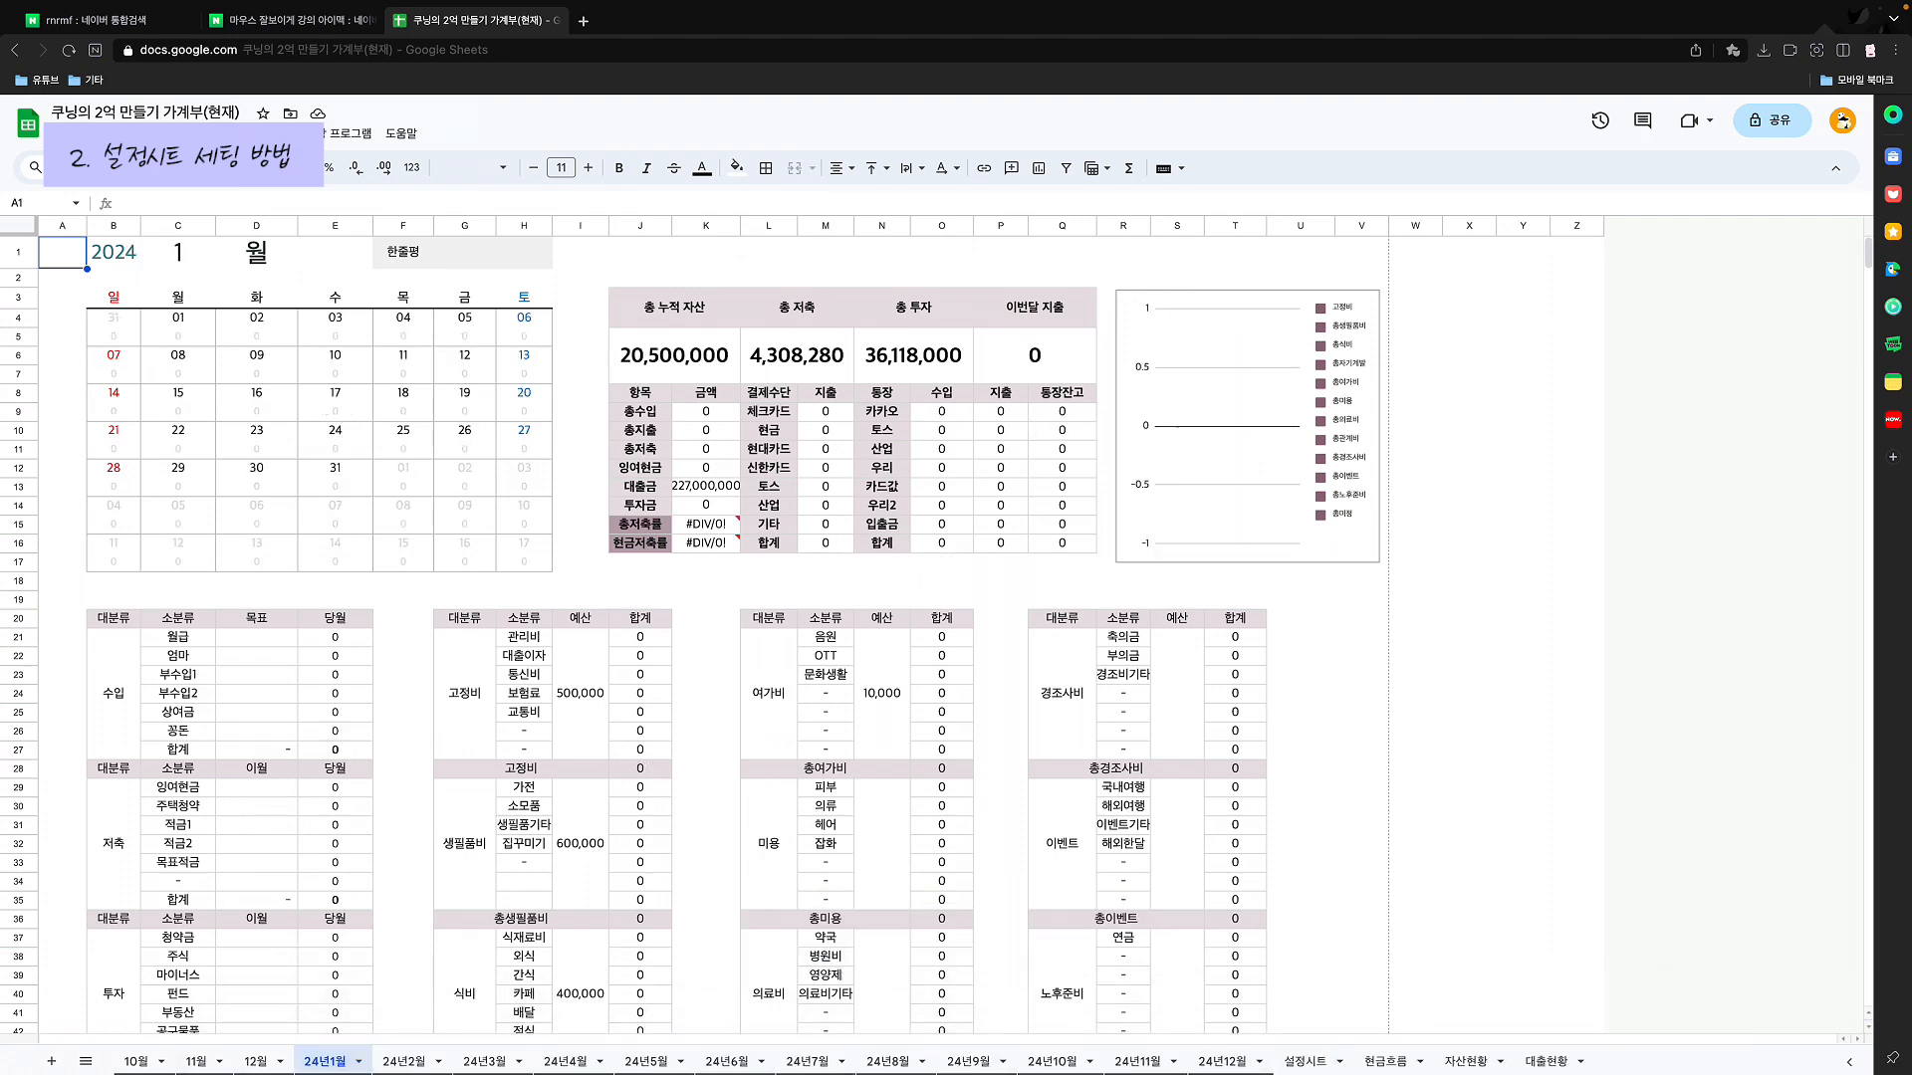
pyautogui.scroll(-3, 732, 637)
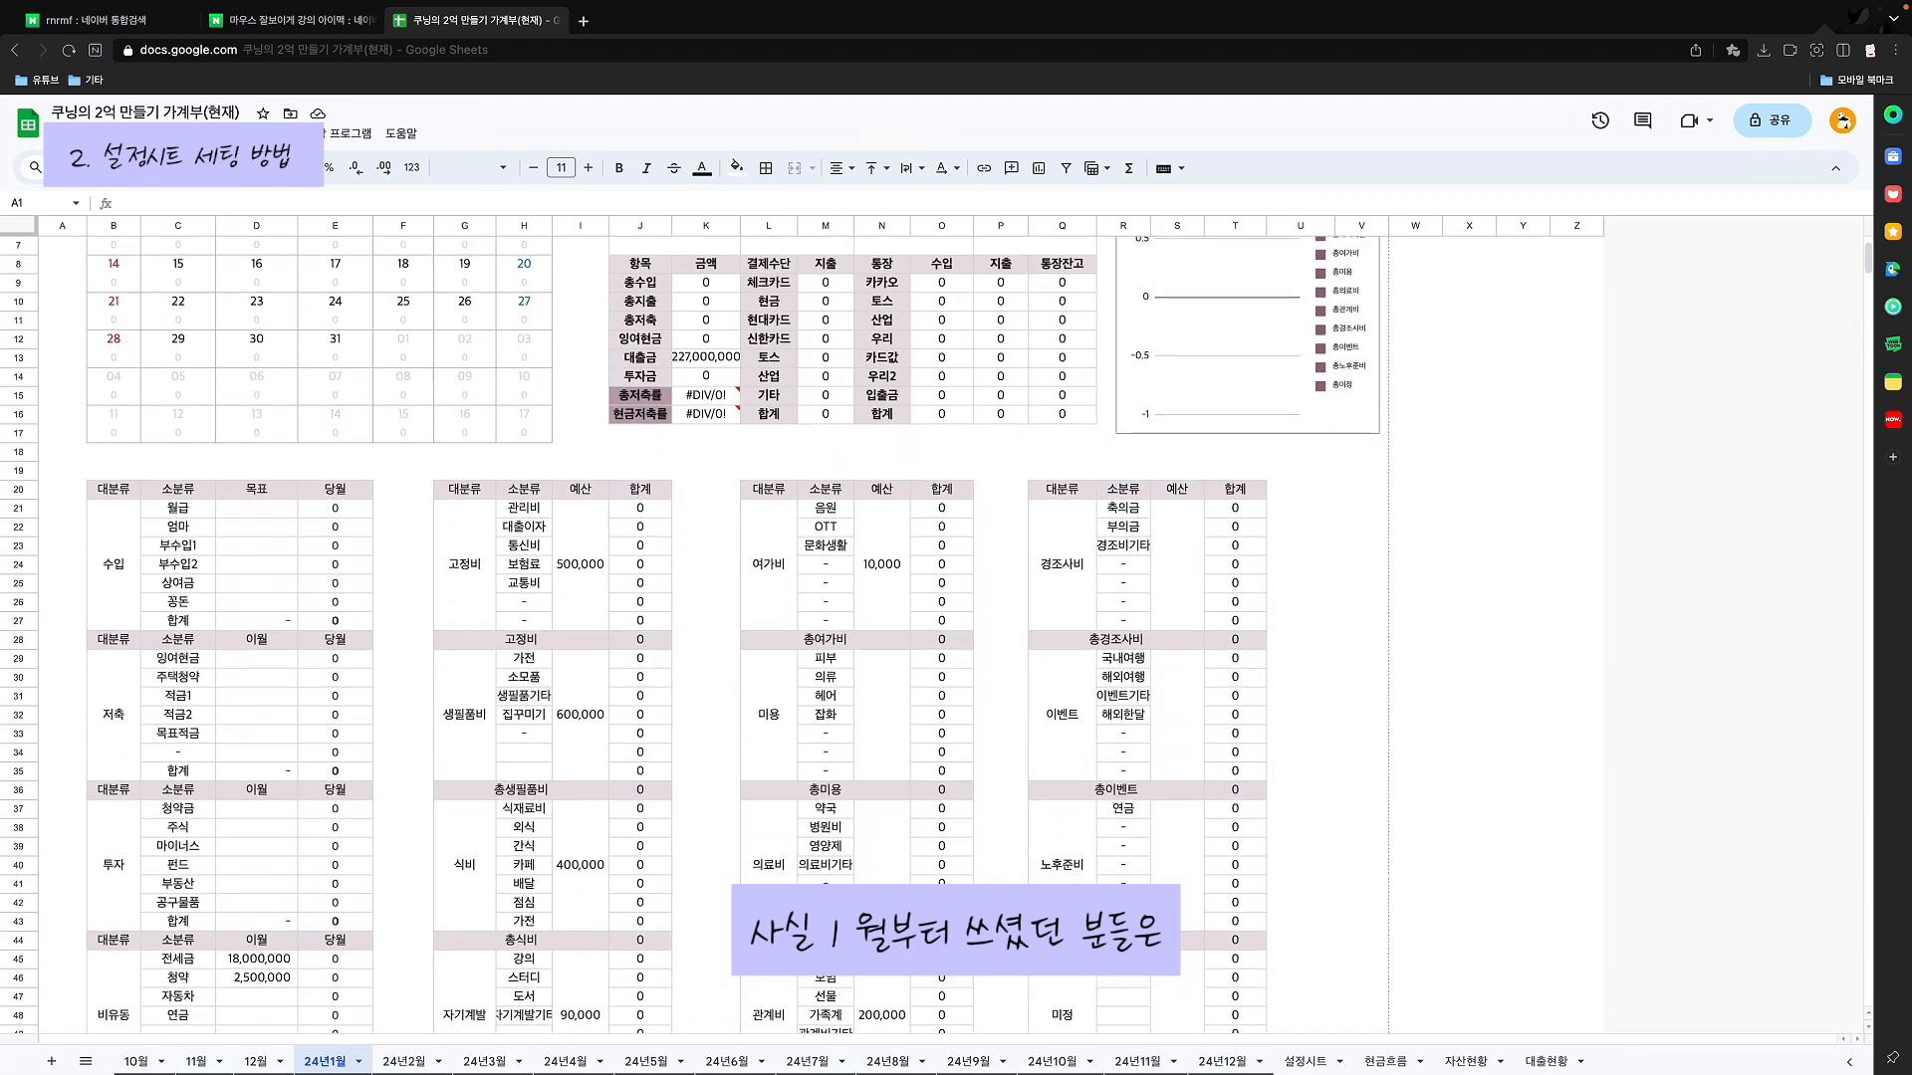
pyautogui.click(256, 509)
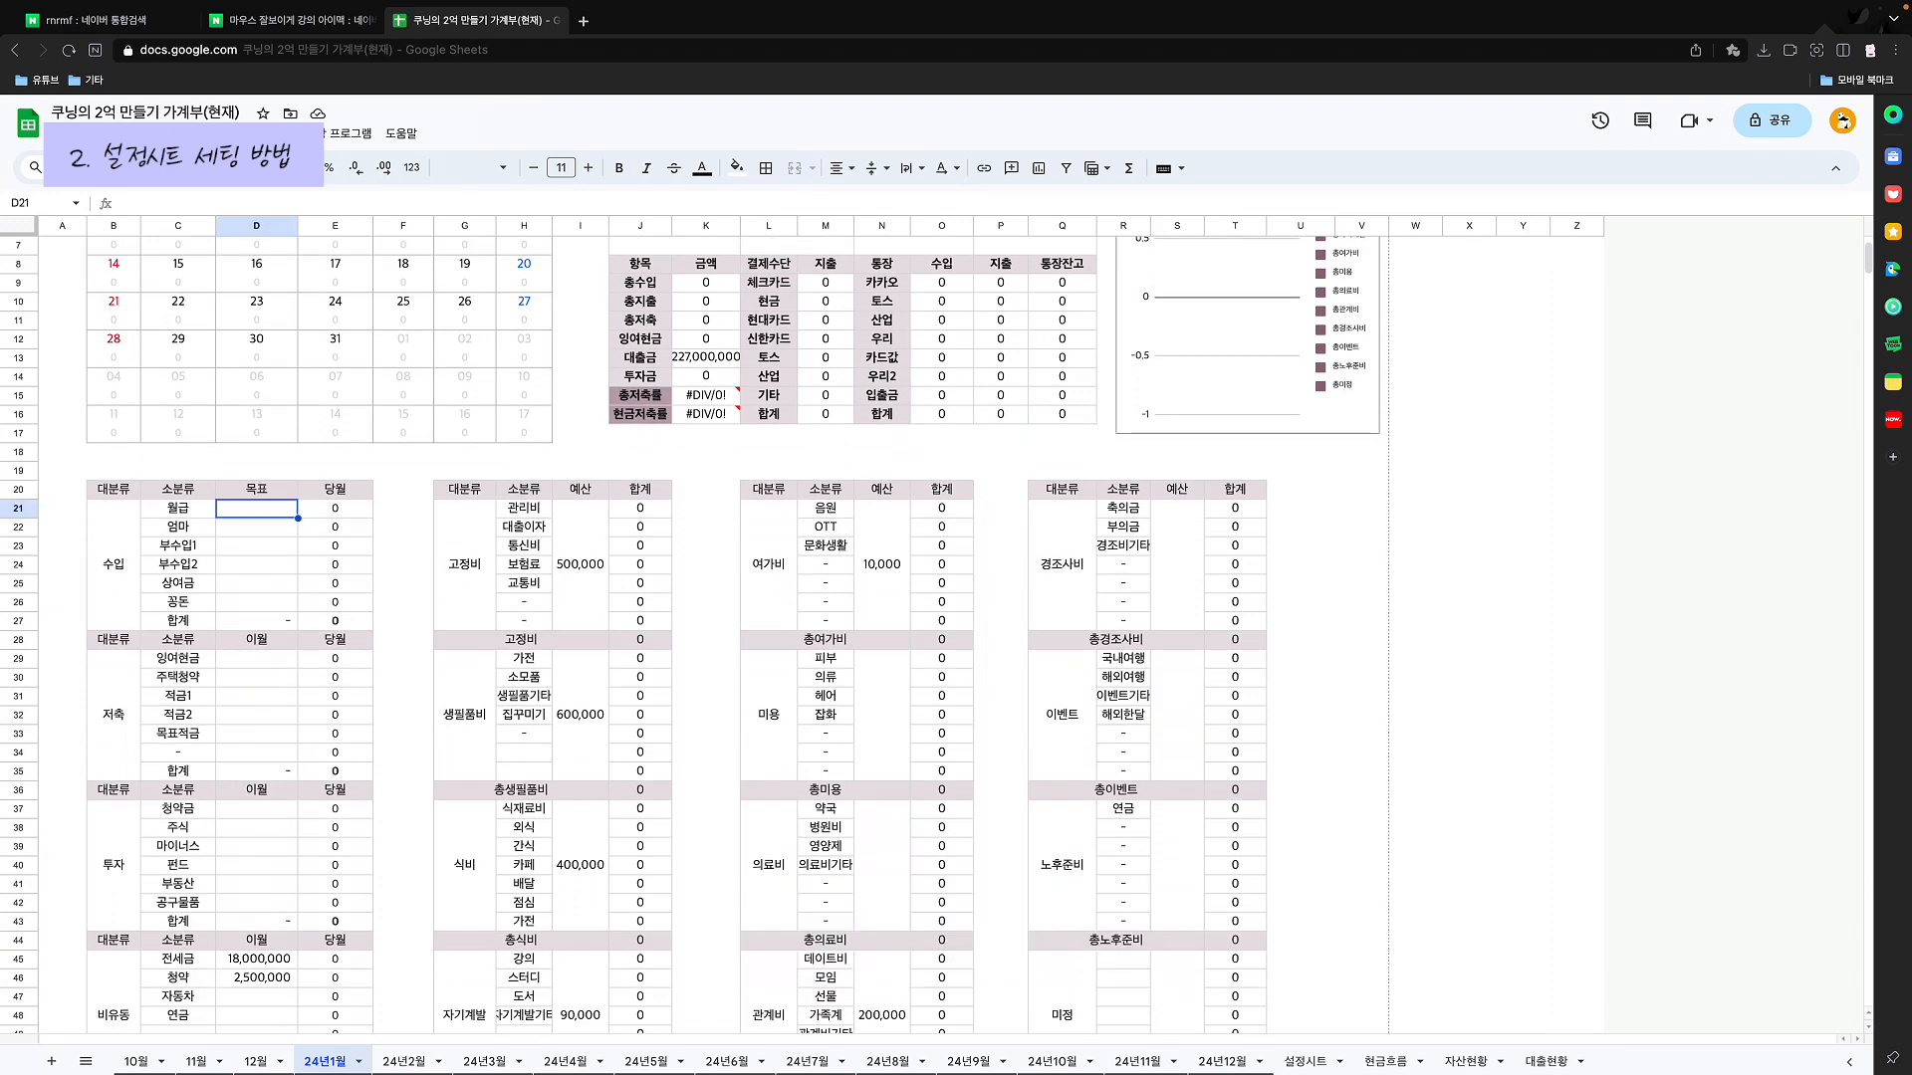
pyautogui.scroll(3, 690, 637)
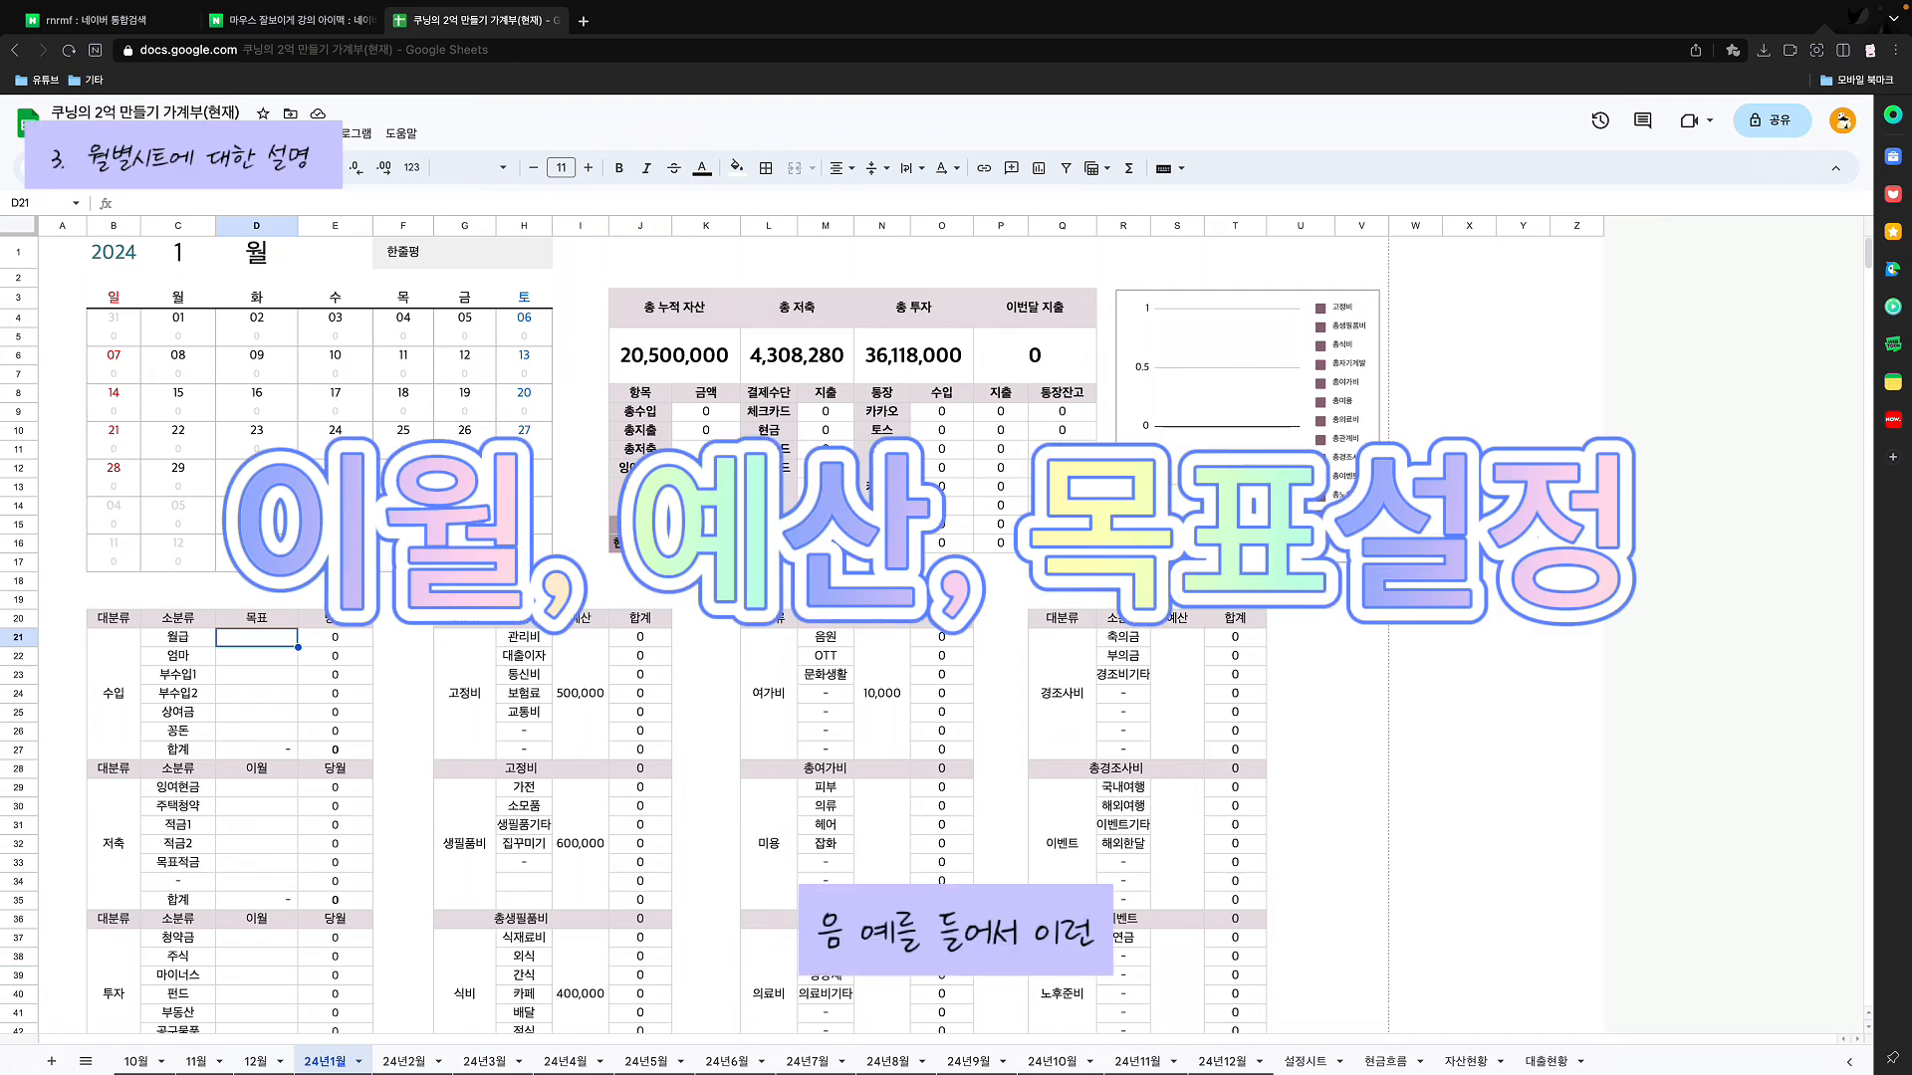
# Step: Set the 24년1월 sheet's calendar year to 2025 and its month to 07
pyautogui.click(114, 252)
pyautogui.scroll(-1, 690, 637)
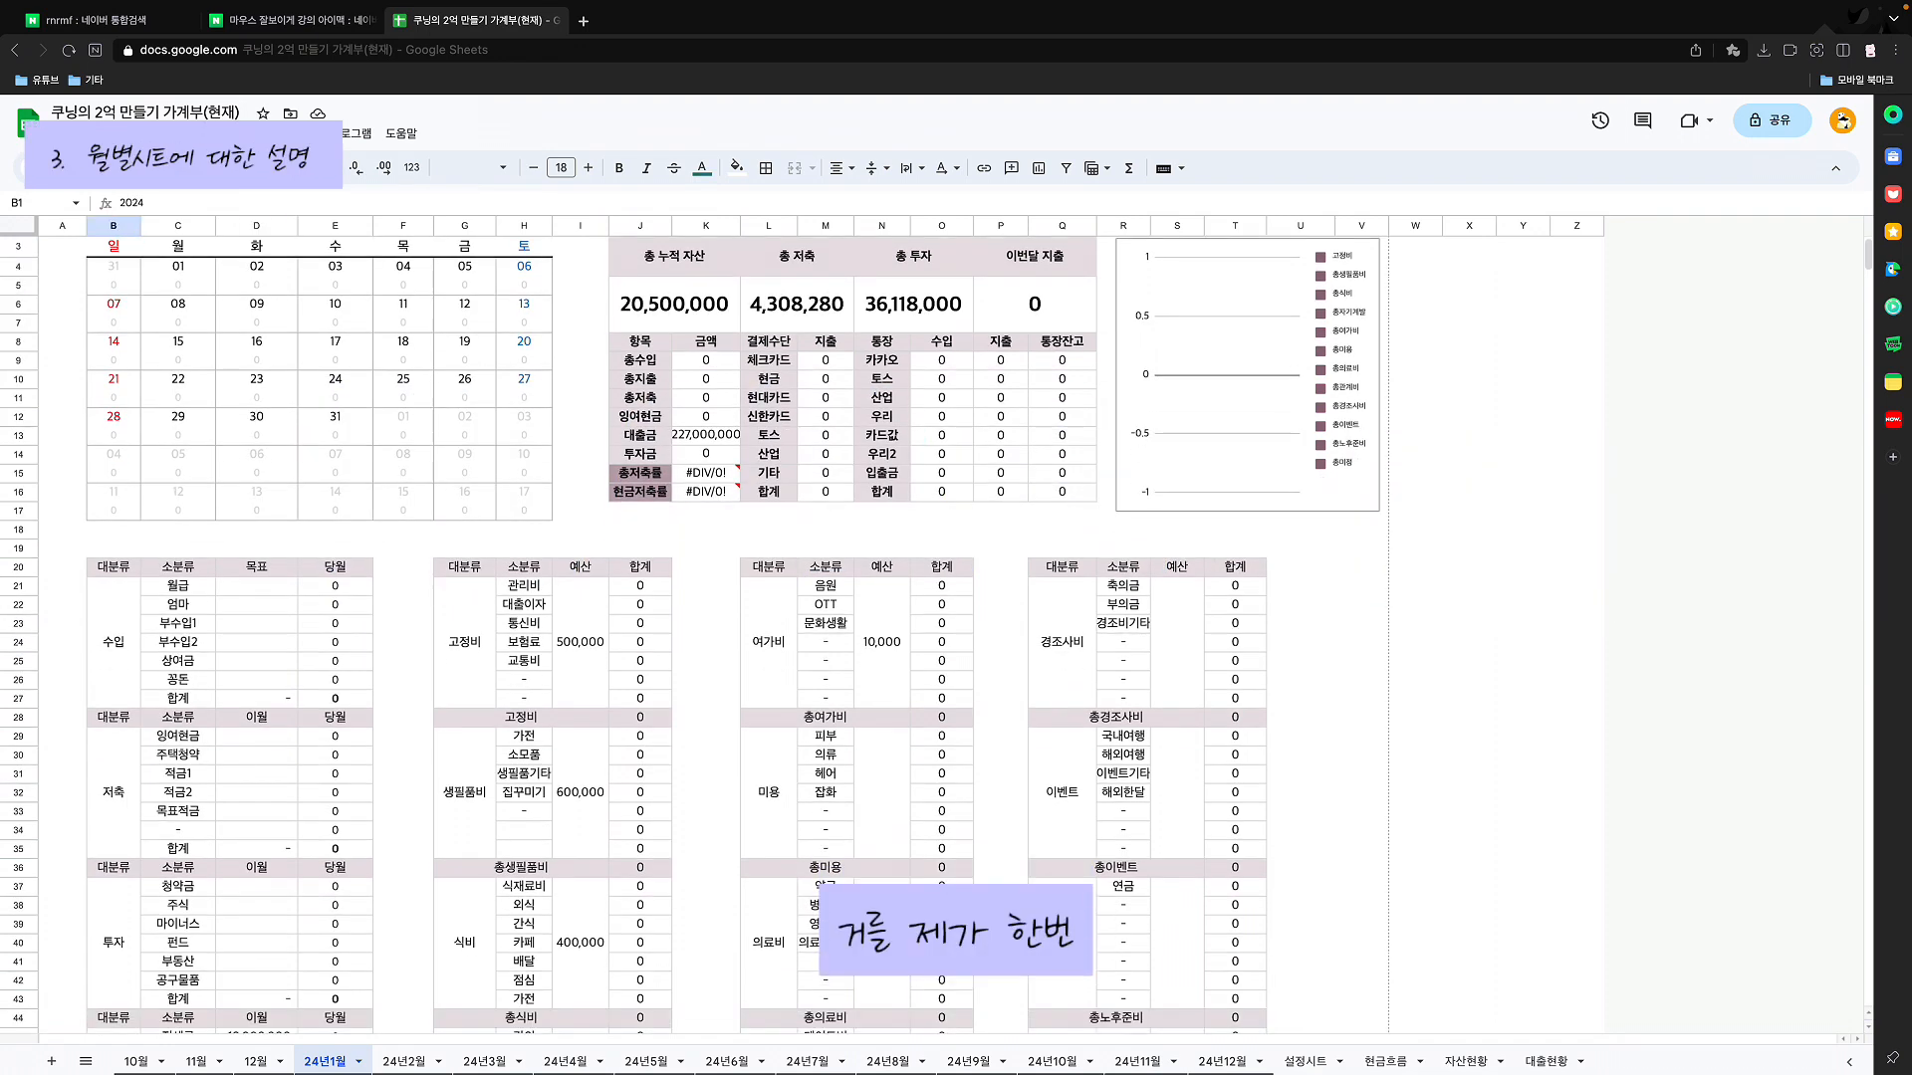
pyautogui.scroll(1, 690, 637)
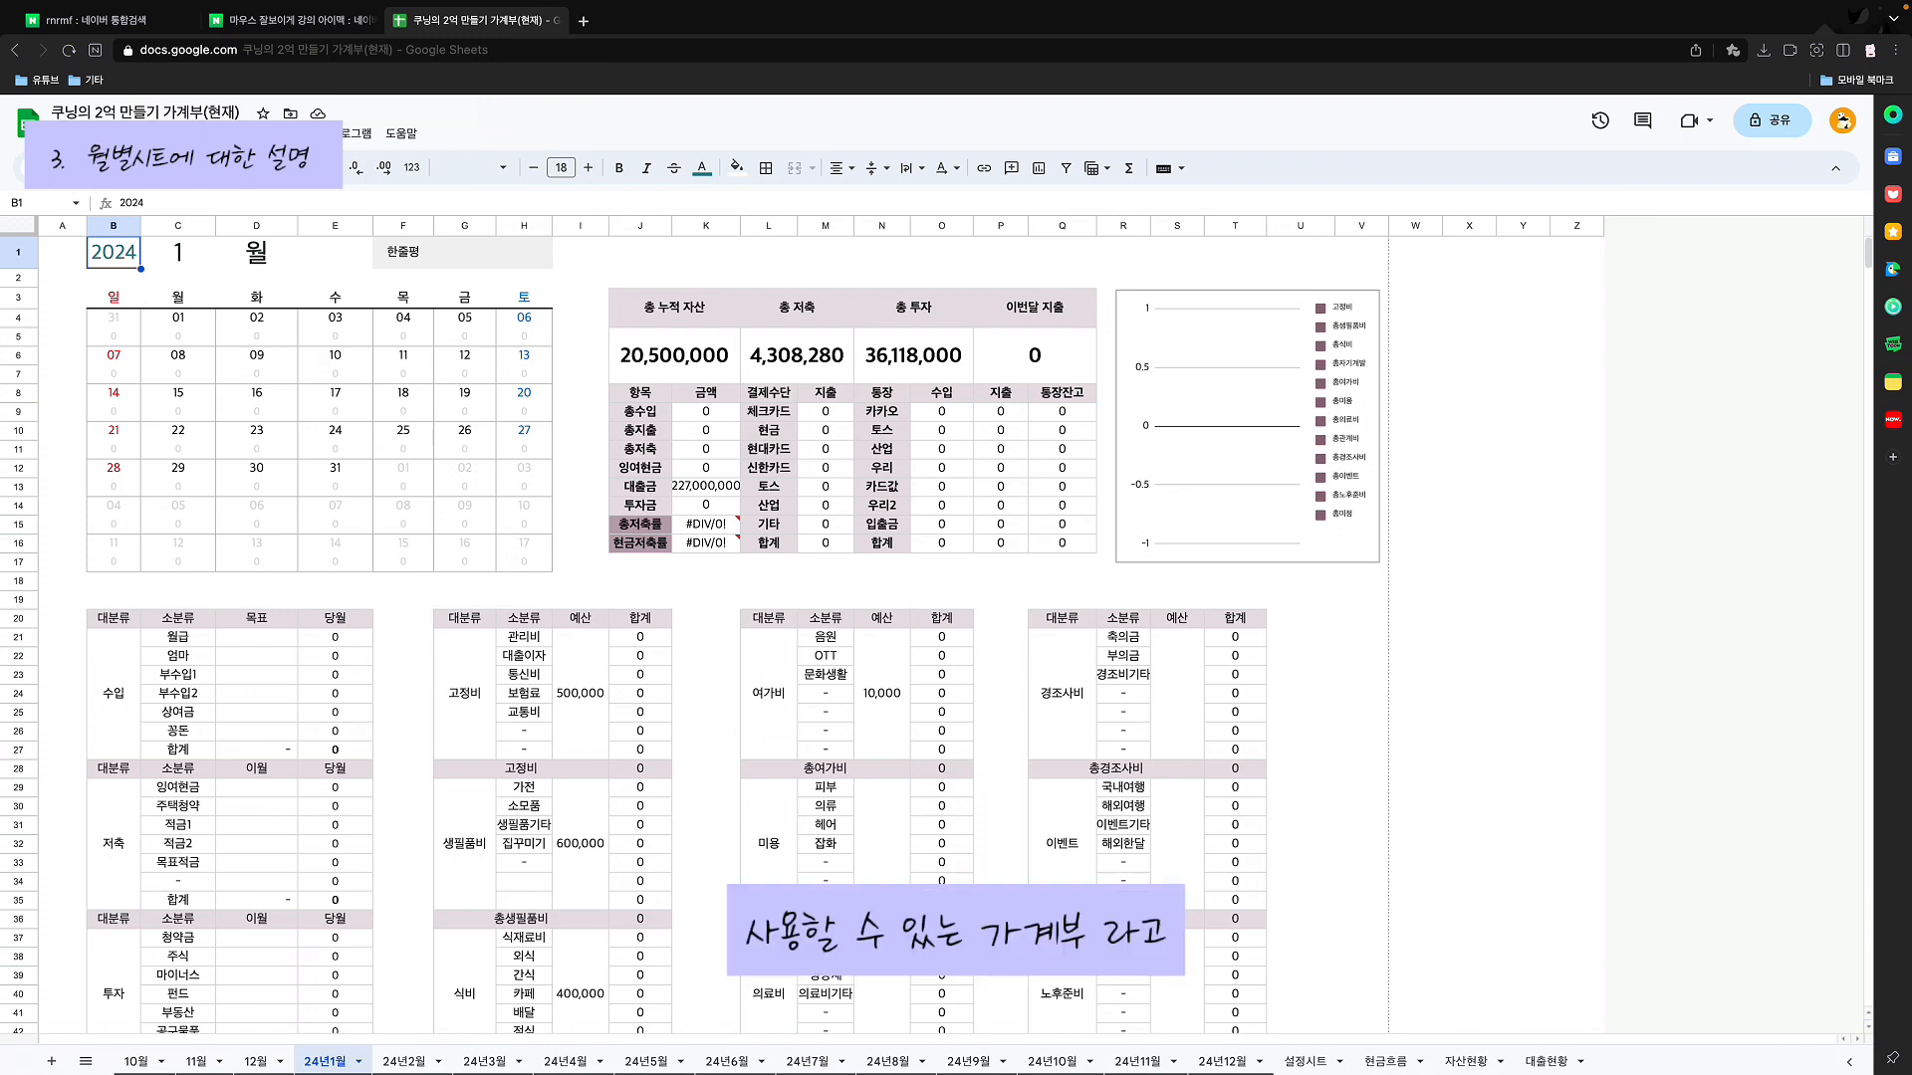
pyautogui.press('Return')
pyautogui.press('BackSpace')
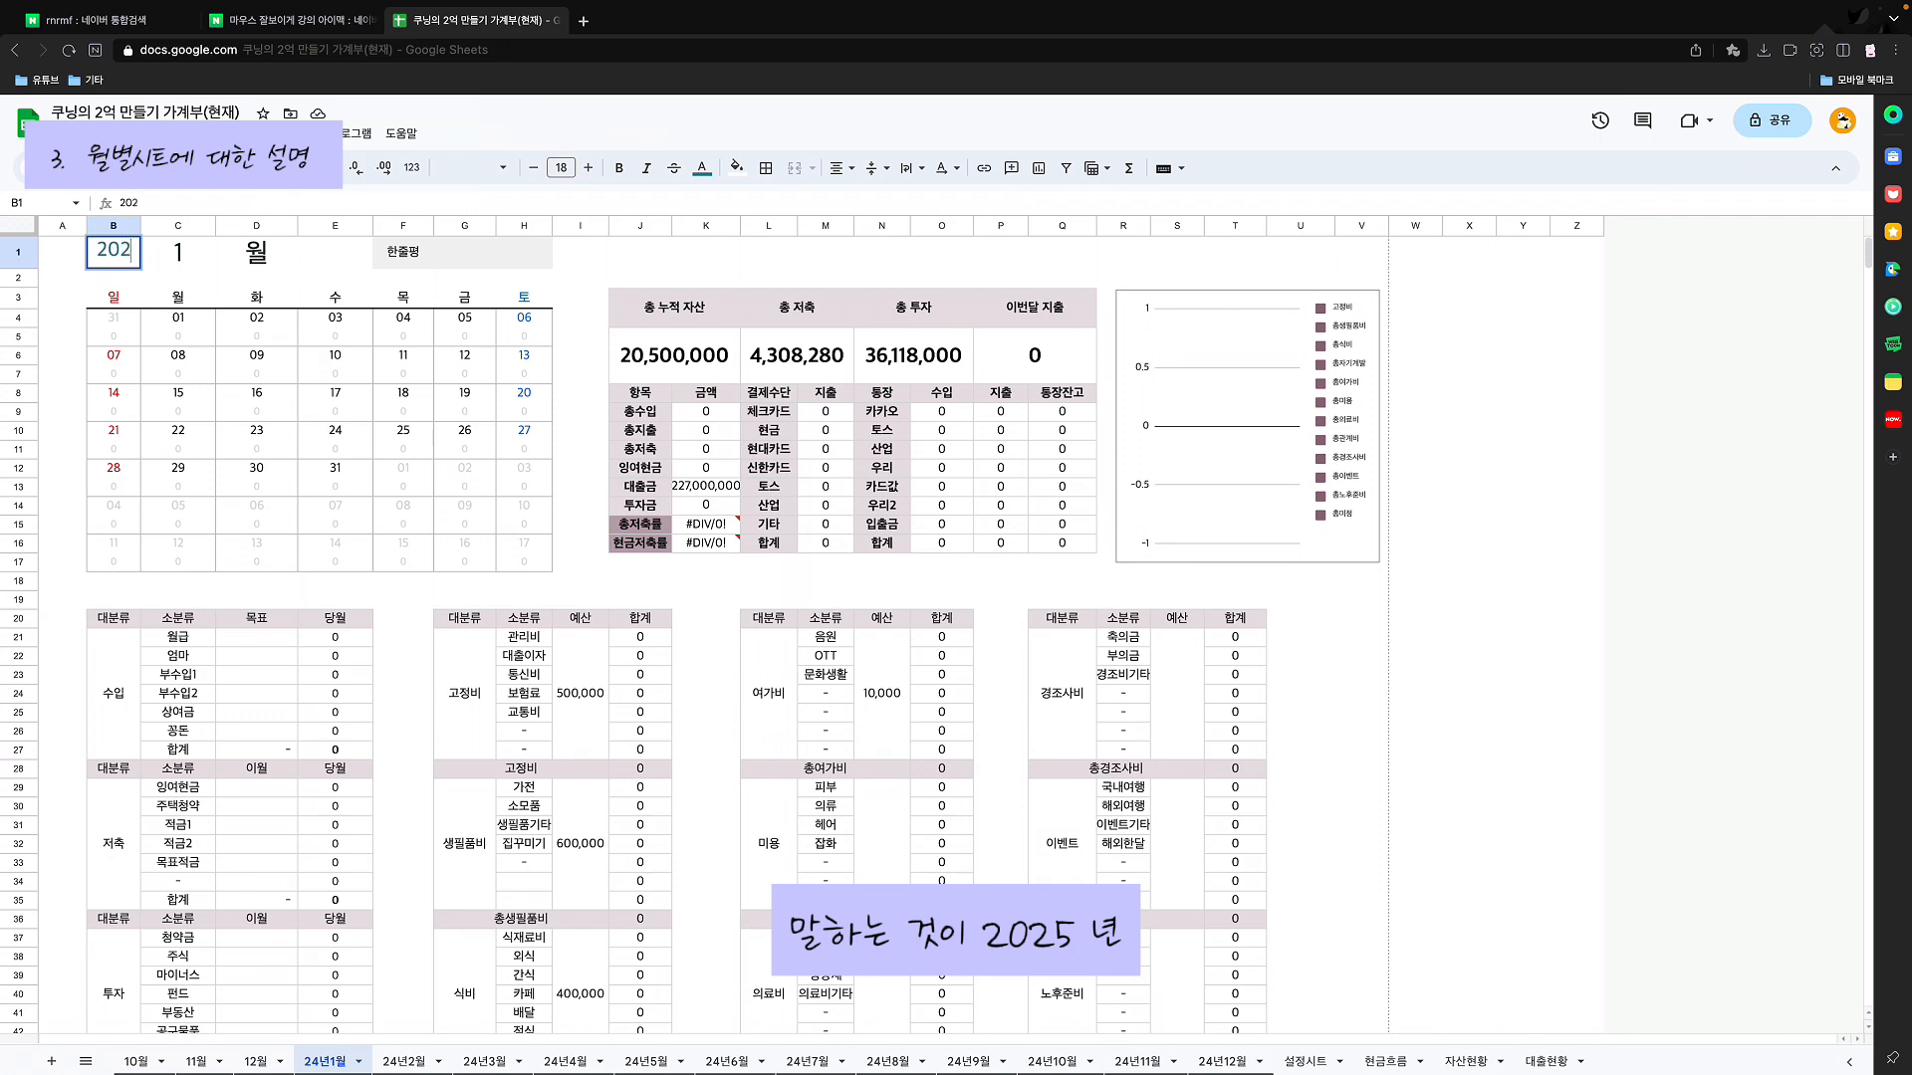
pyautogui.write('5')
pyautogui.press('Return')
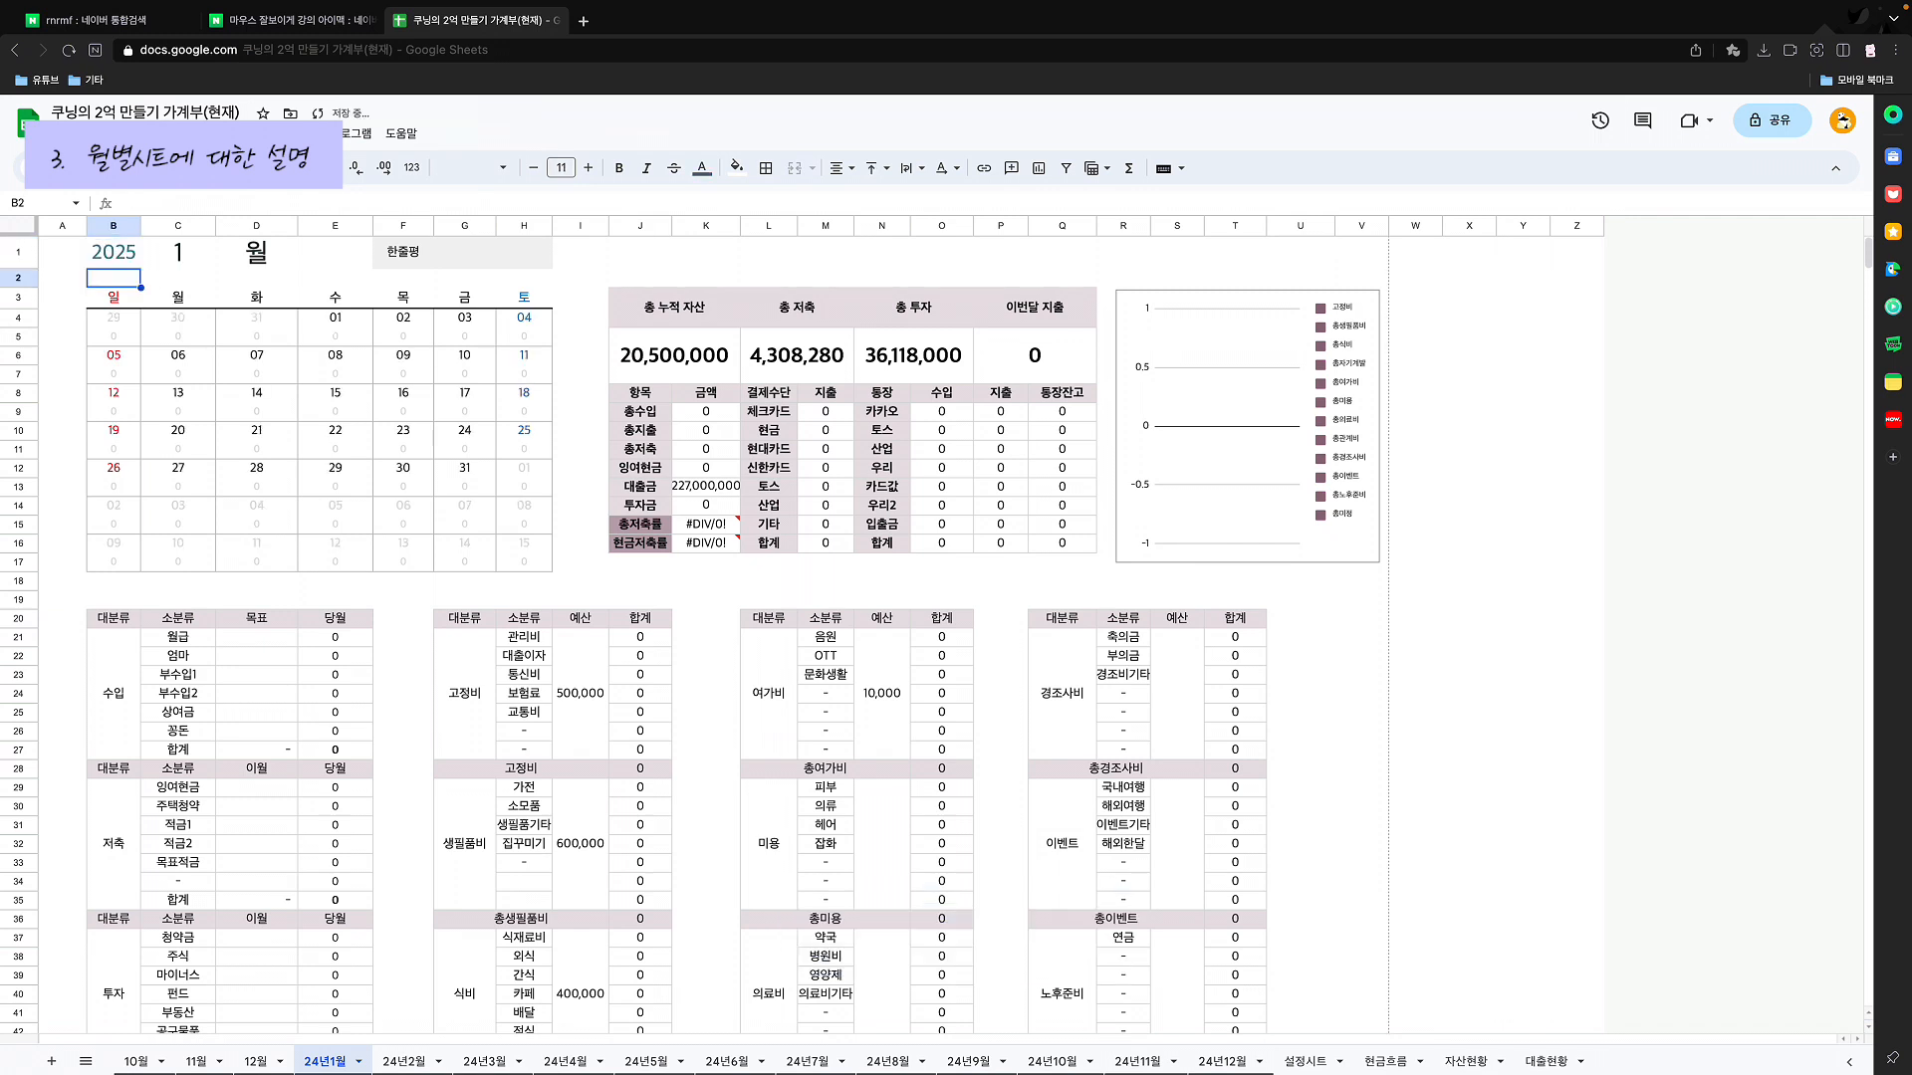
pyautogui.press('Up')
pyautogui.press('Right')
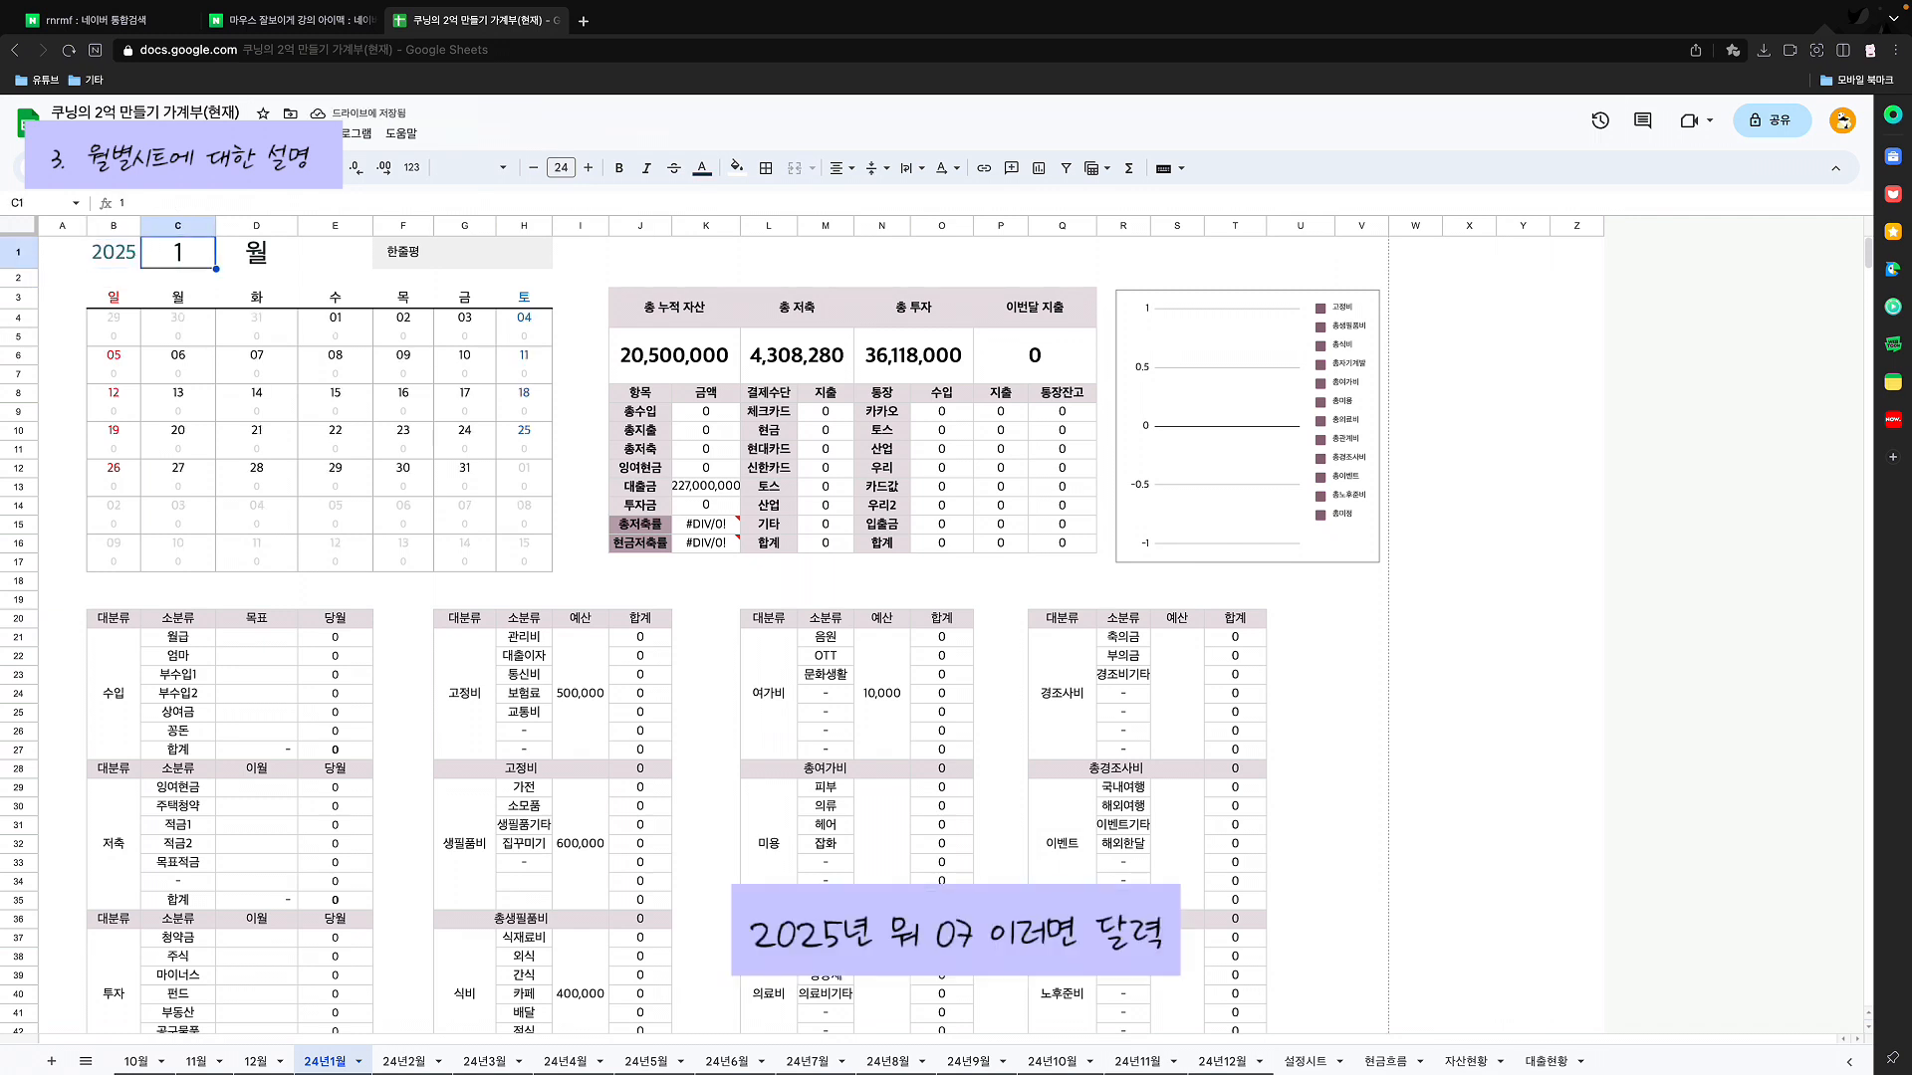
pyautogui.write('07')
pyautogui.press('Return')
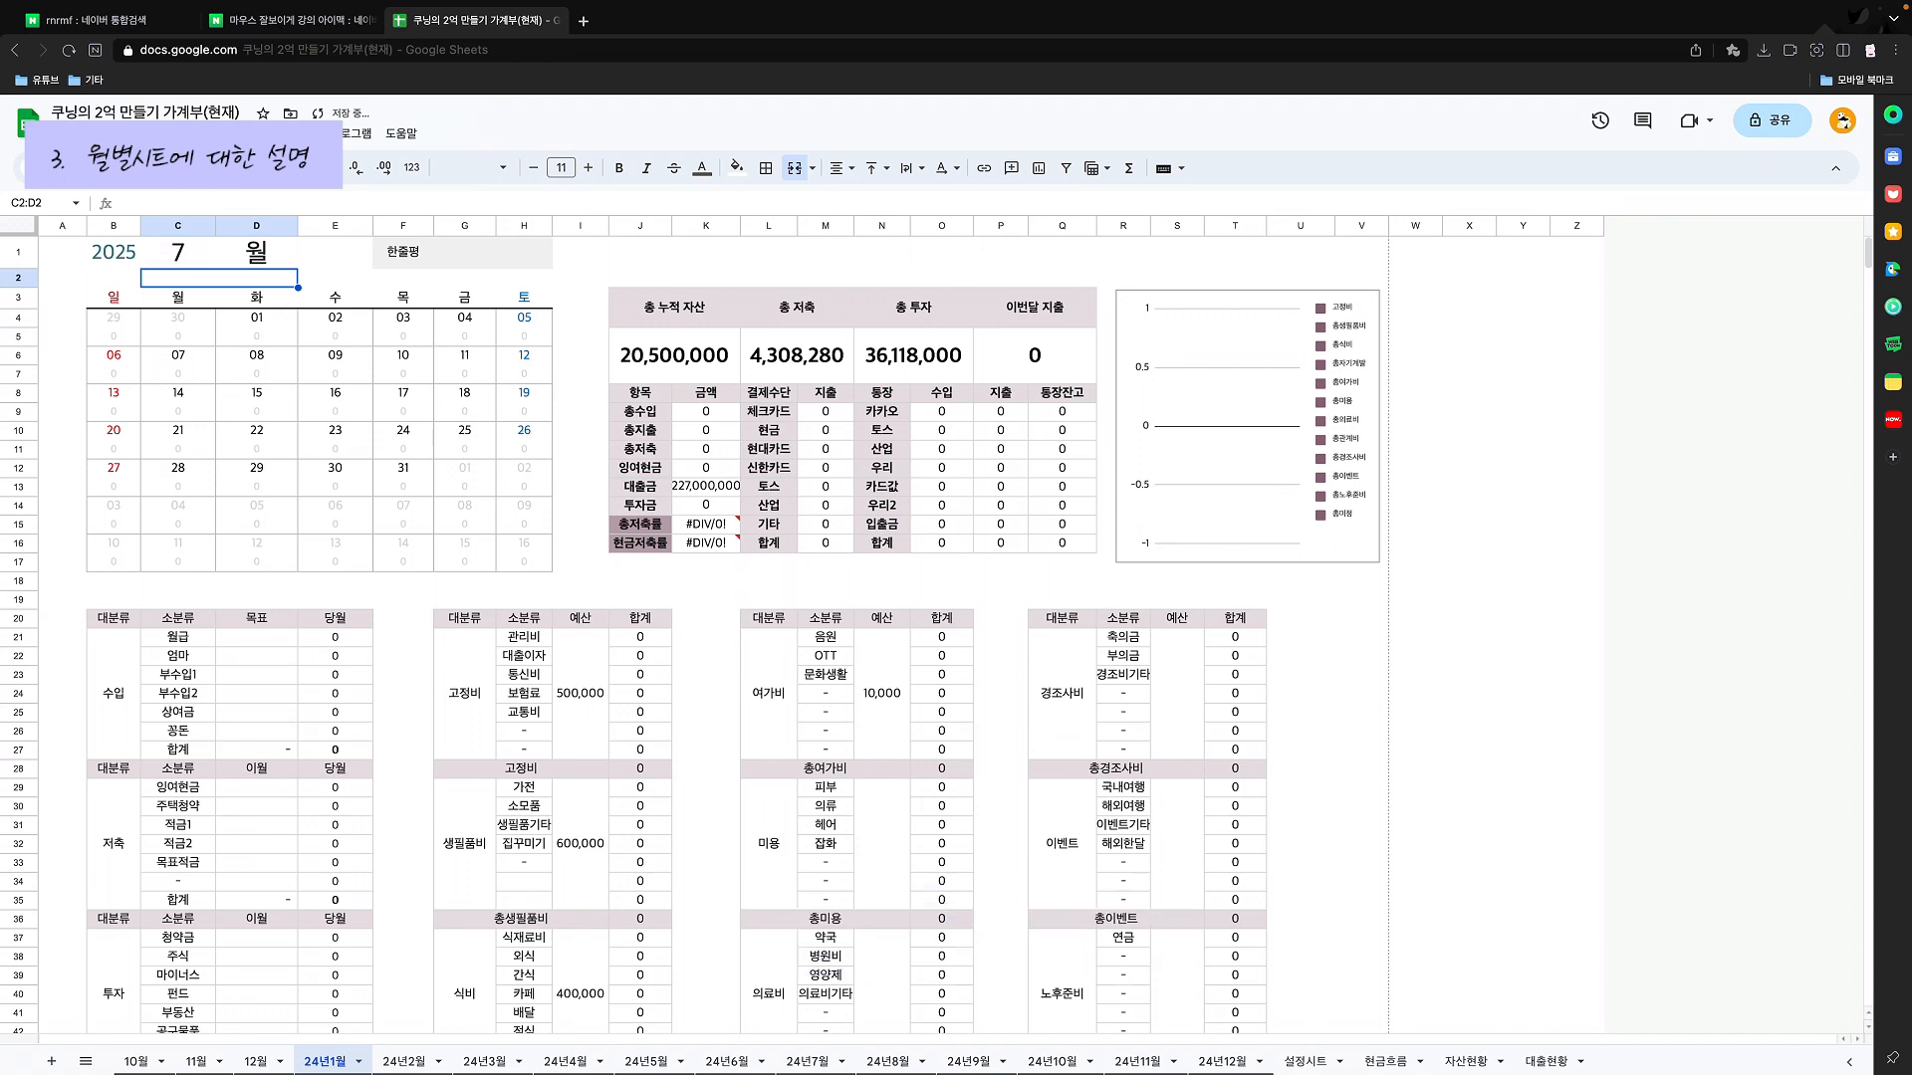
# Step: Examine the calendar's date cells, including the 1st, 14th, 25th and 31st, and the daily amount formula under the 5th
pyautogui.click(256, 317)
pyautogui.click(164, 319)
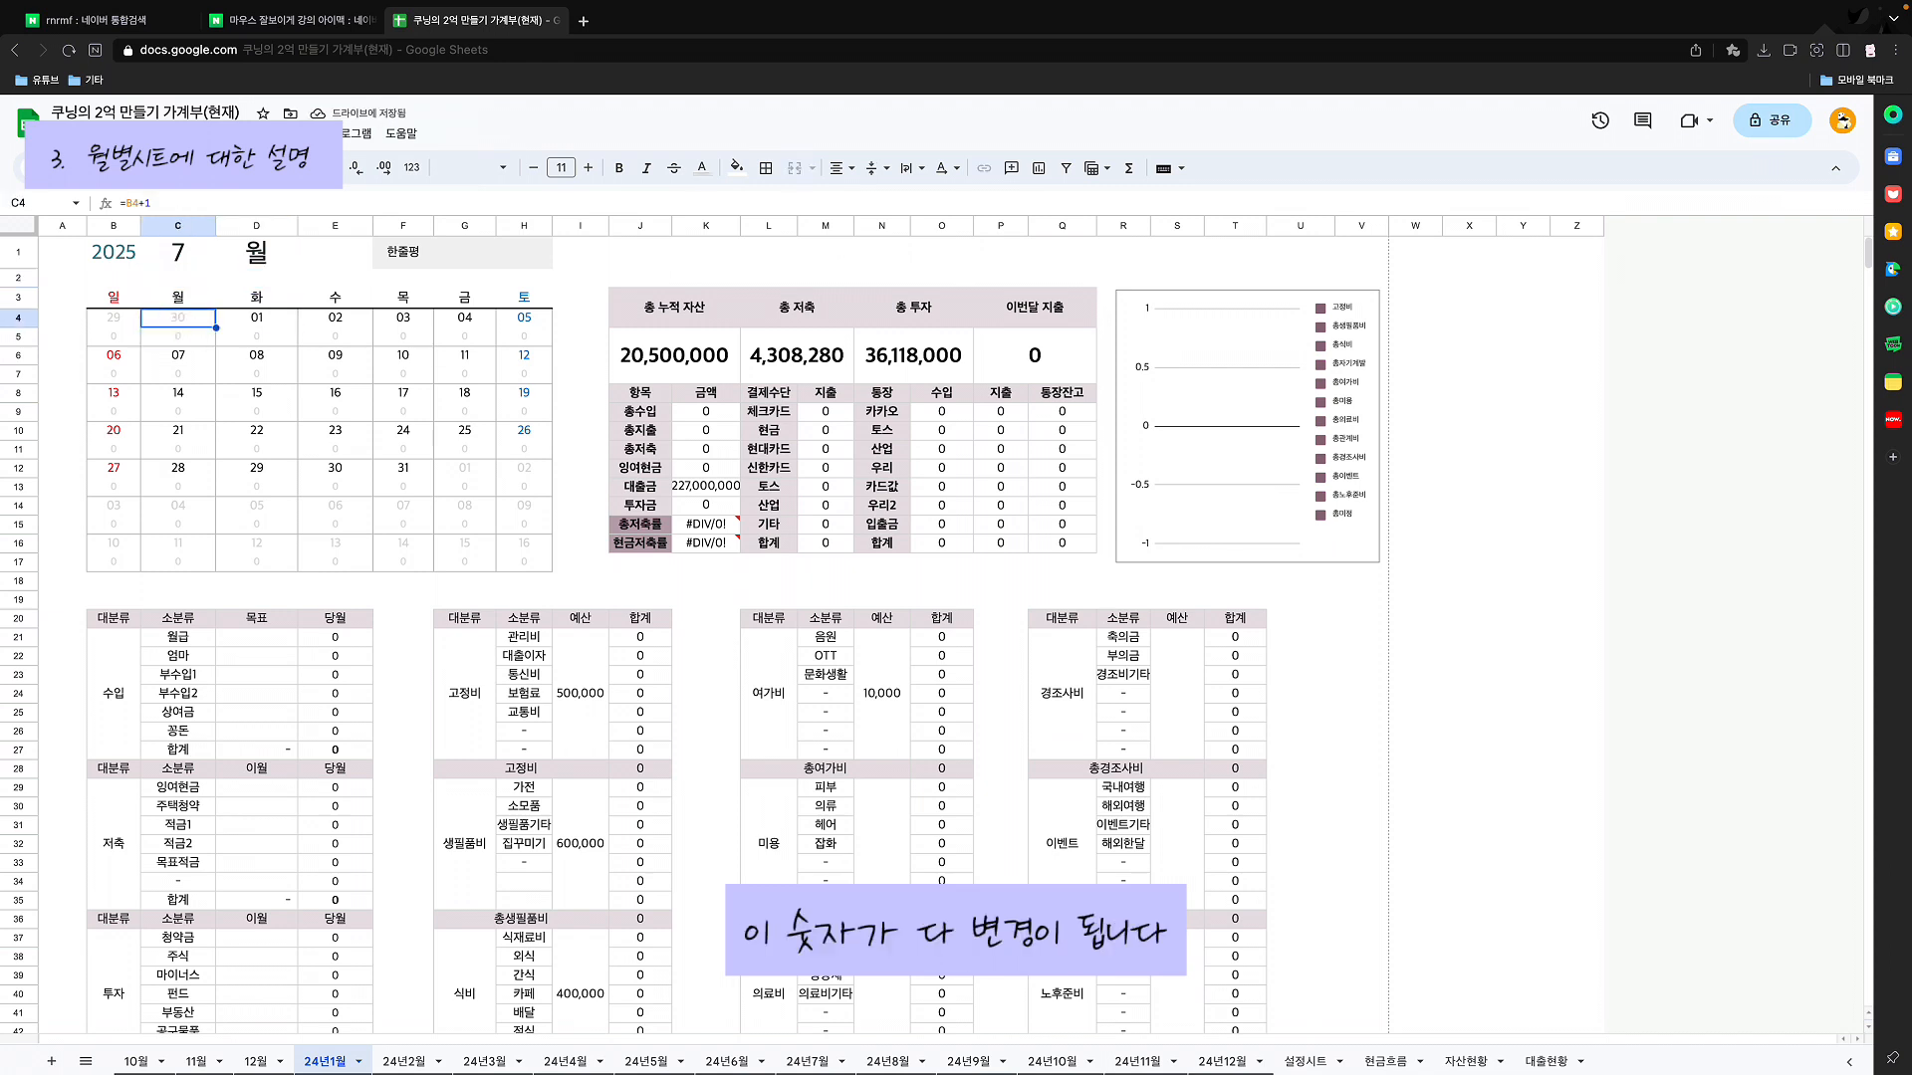
pyautogui.click(524, 336)
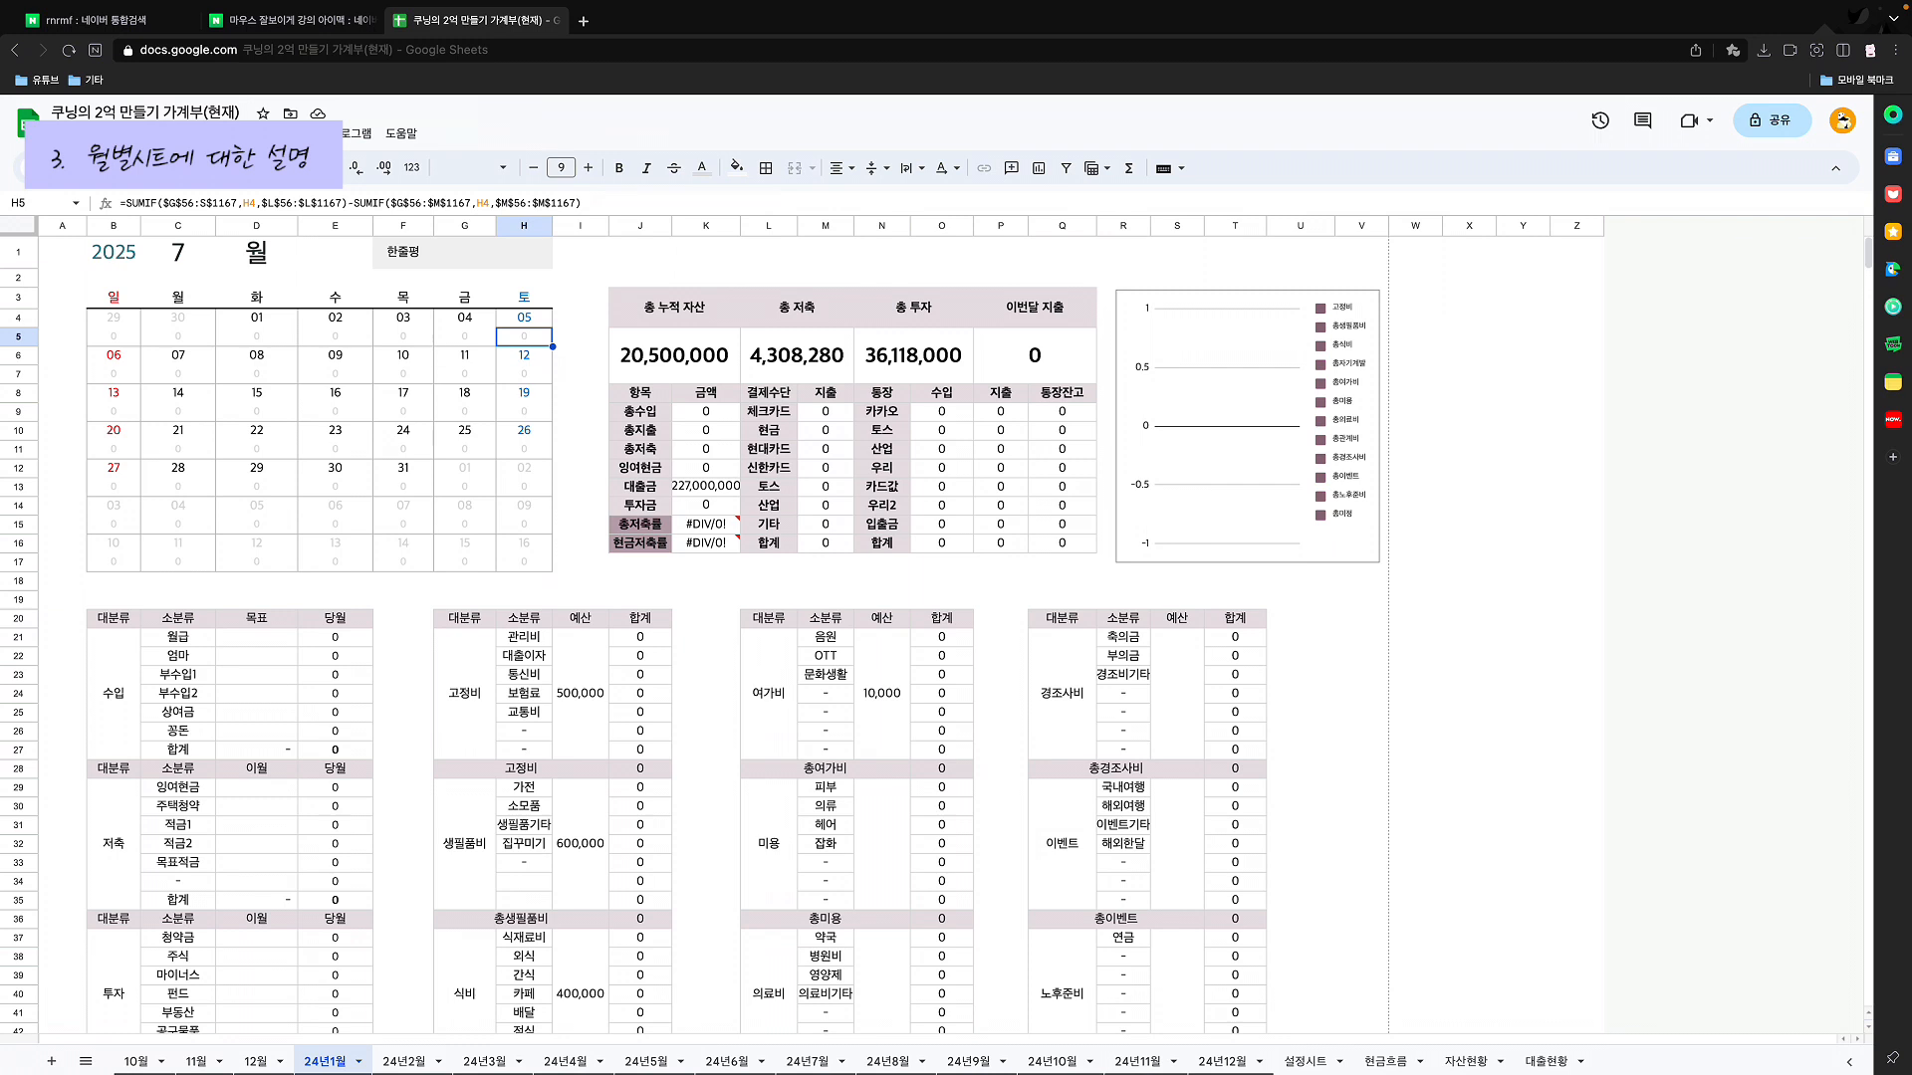
pyautogui.click(256, 317)
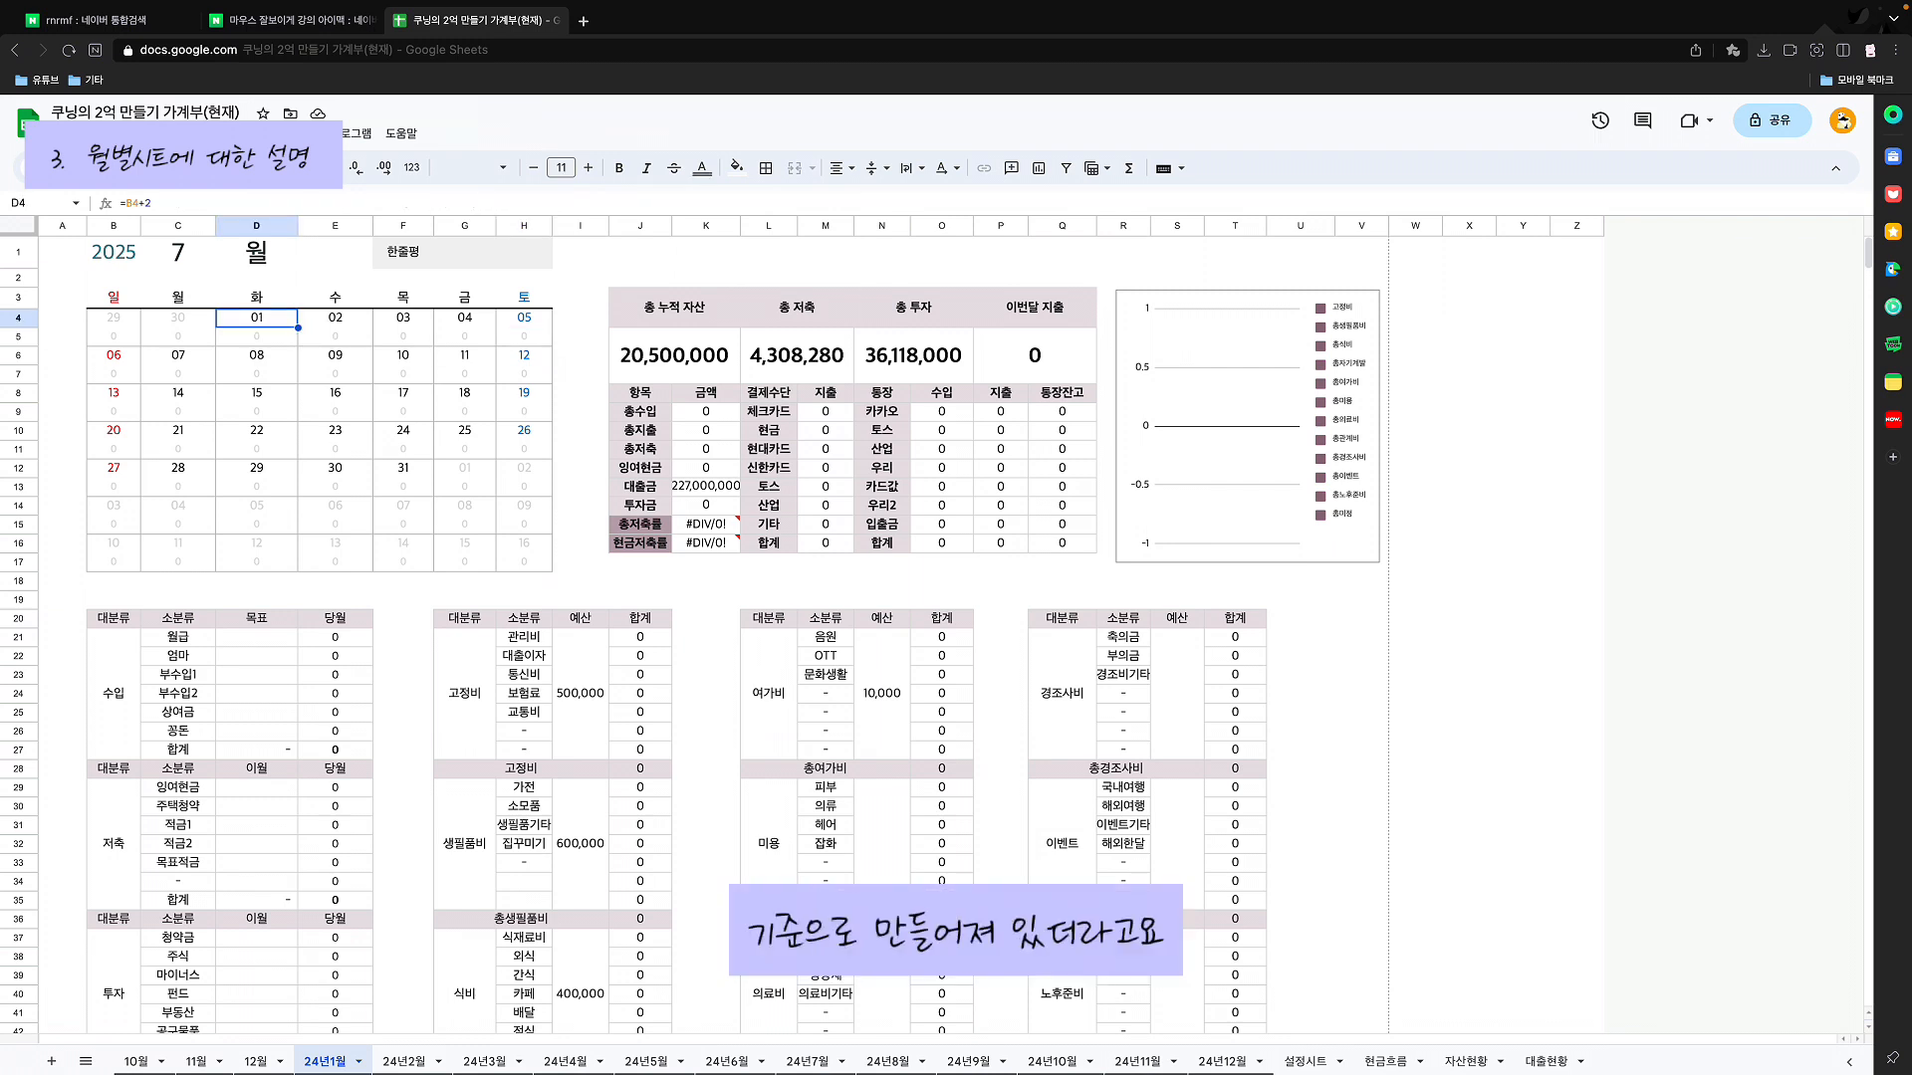
pyautogui.click(403, 468)
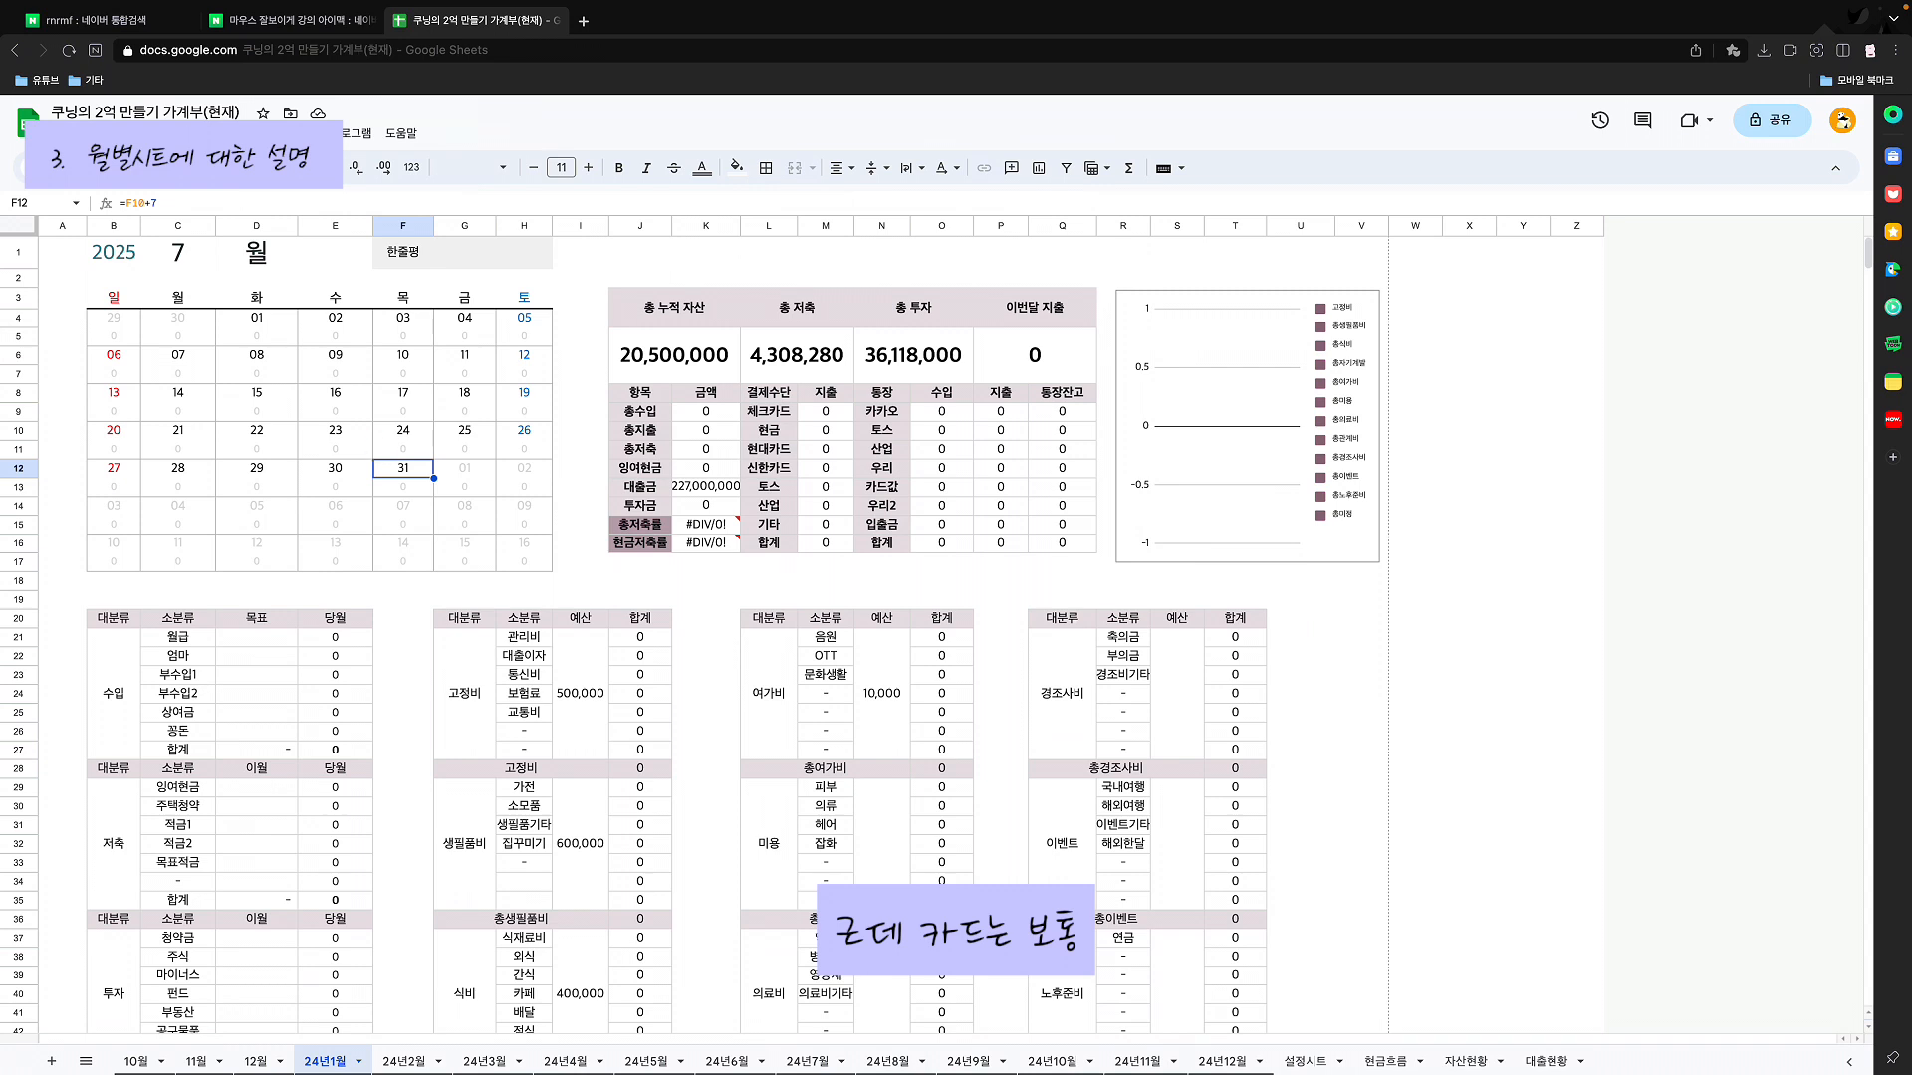
pyautogui.click(464, 431)
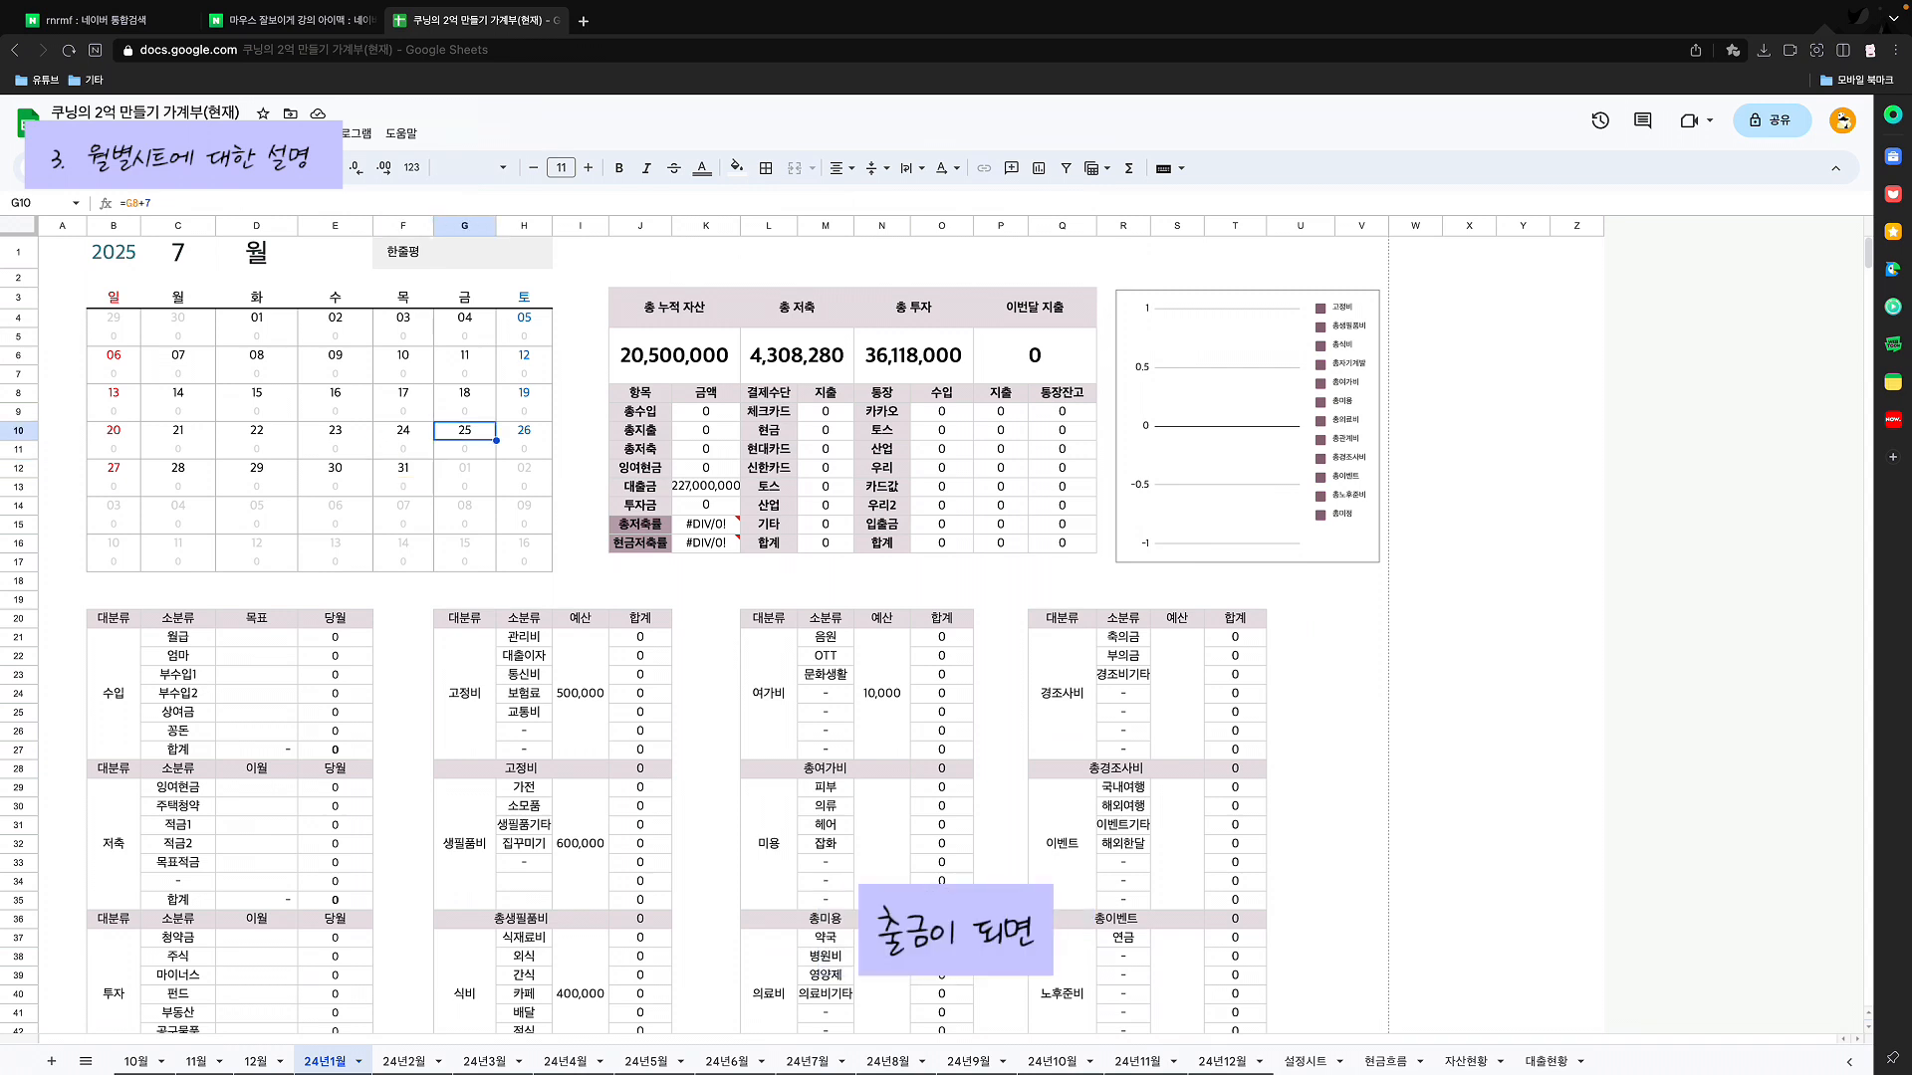
pyautogui.click(178, 393)
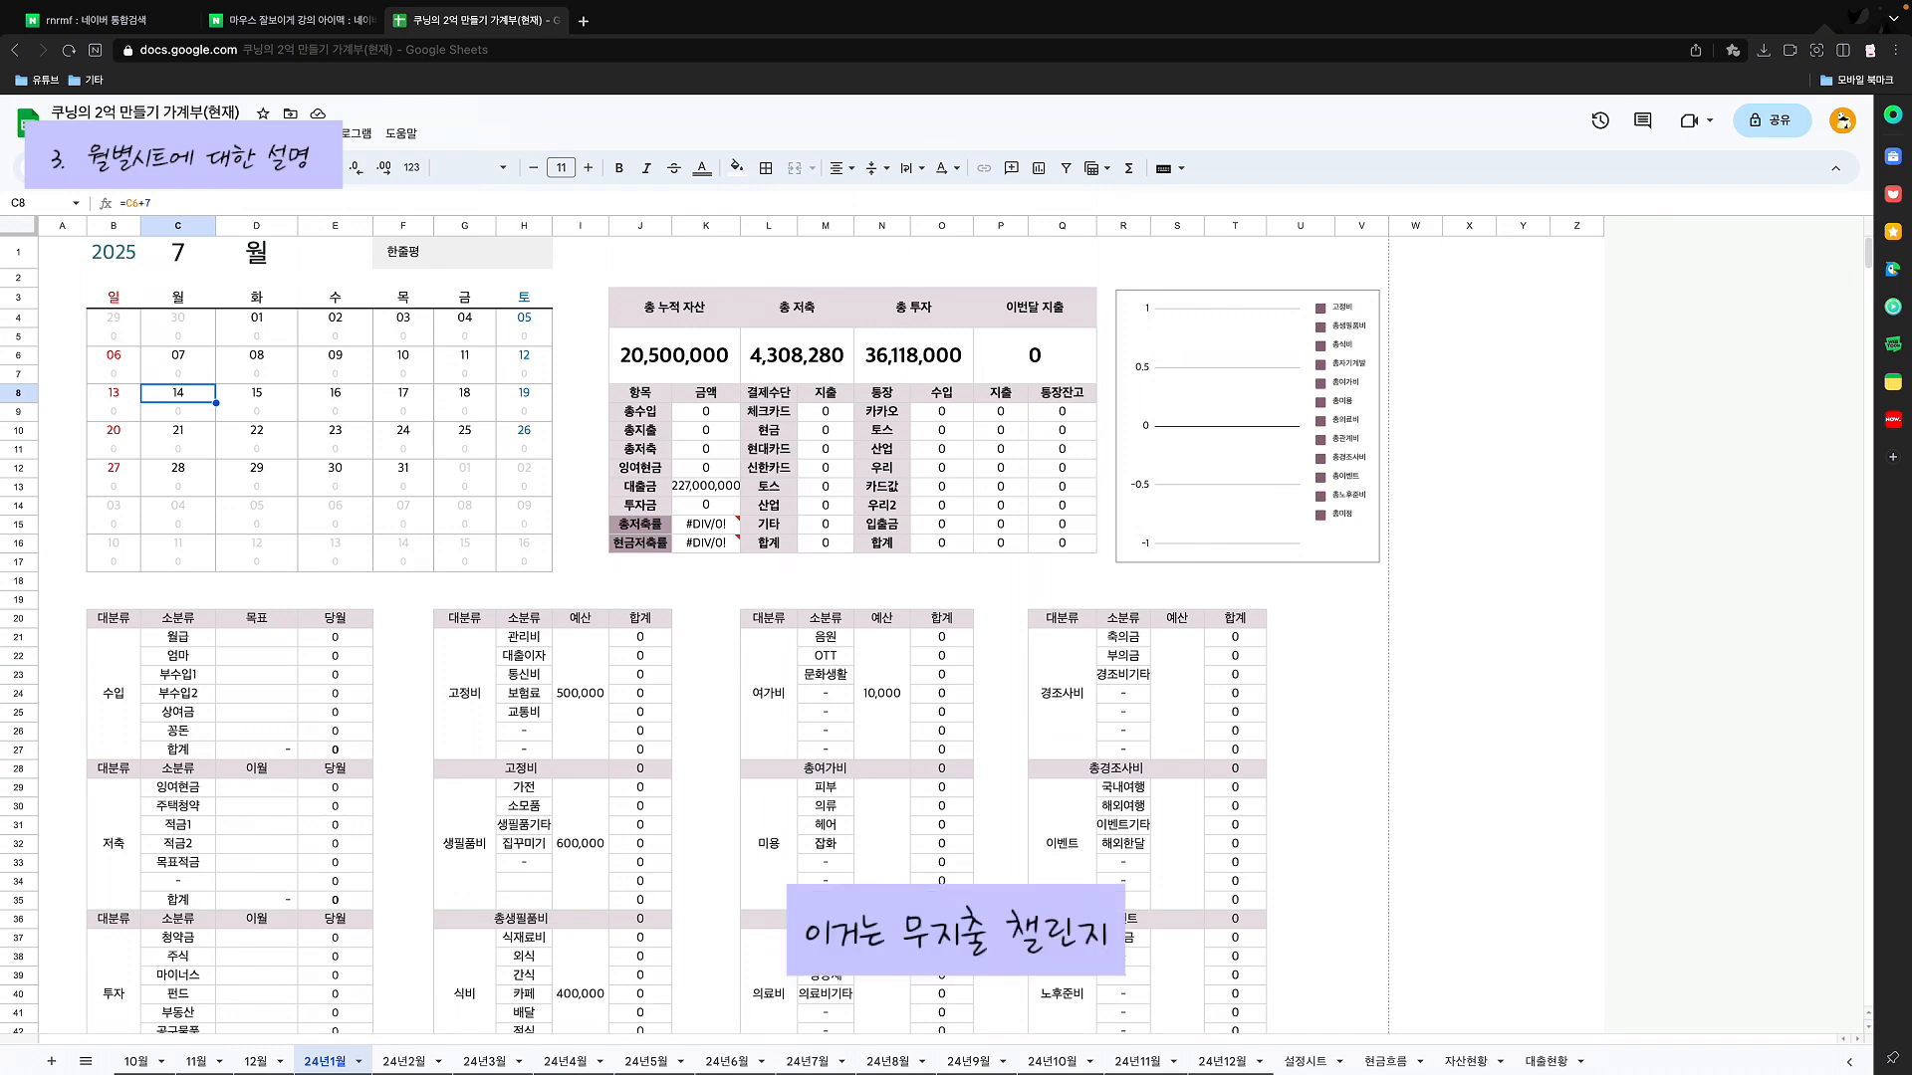
# Step: Set the calendar year back to 2024 and the month to 1
pyautogui.click(114, 252)
pyautogui.doubleClick(113, 252)
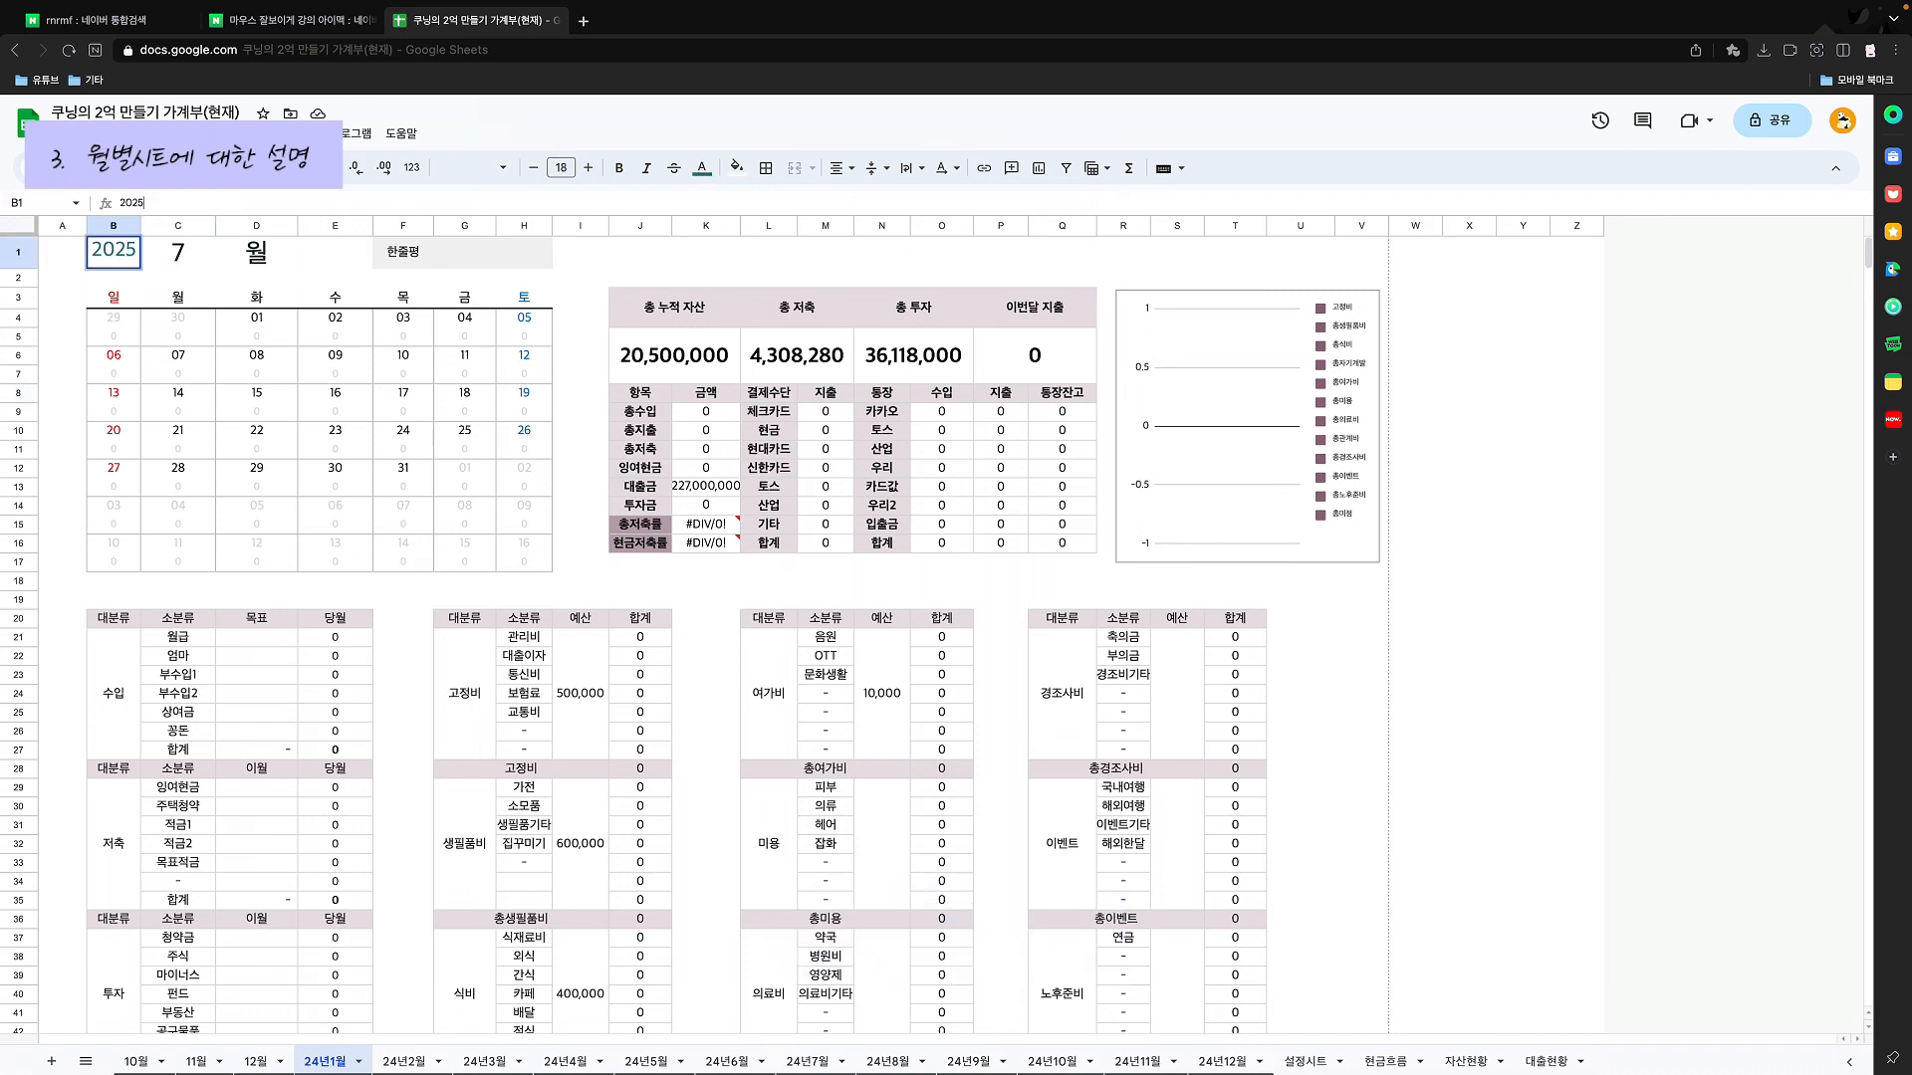
pyautogui.press('BackSpace')
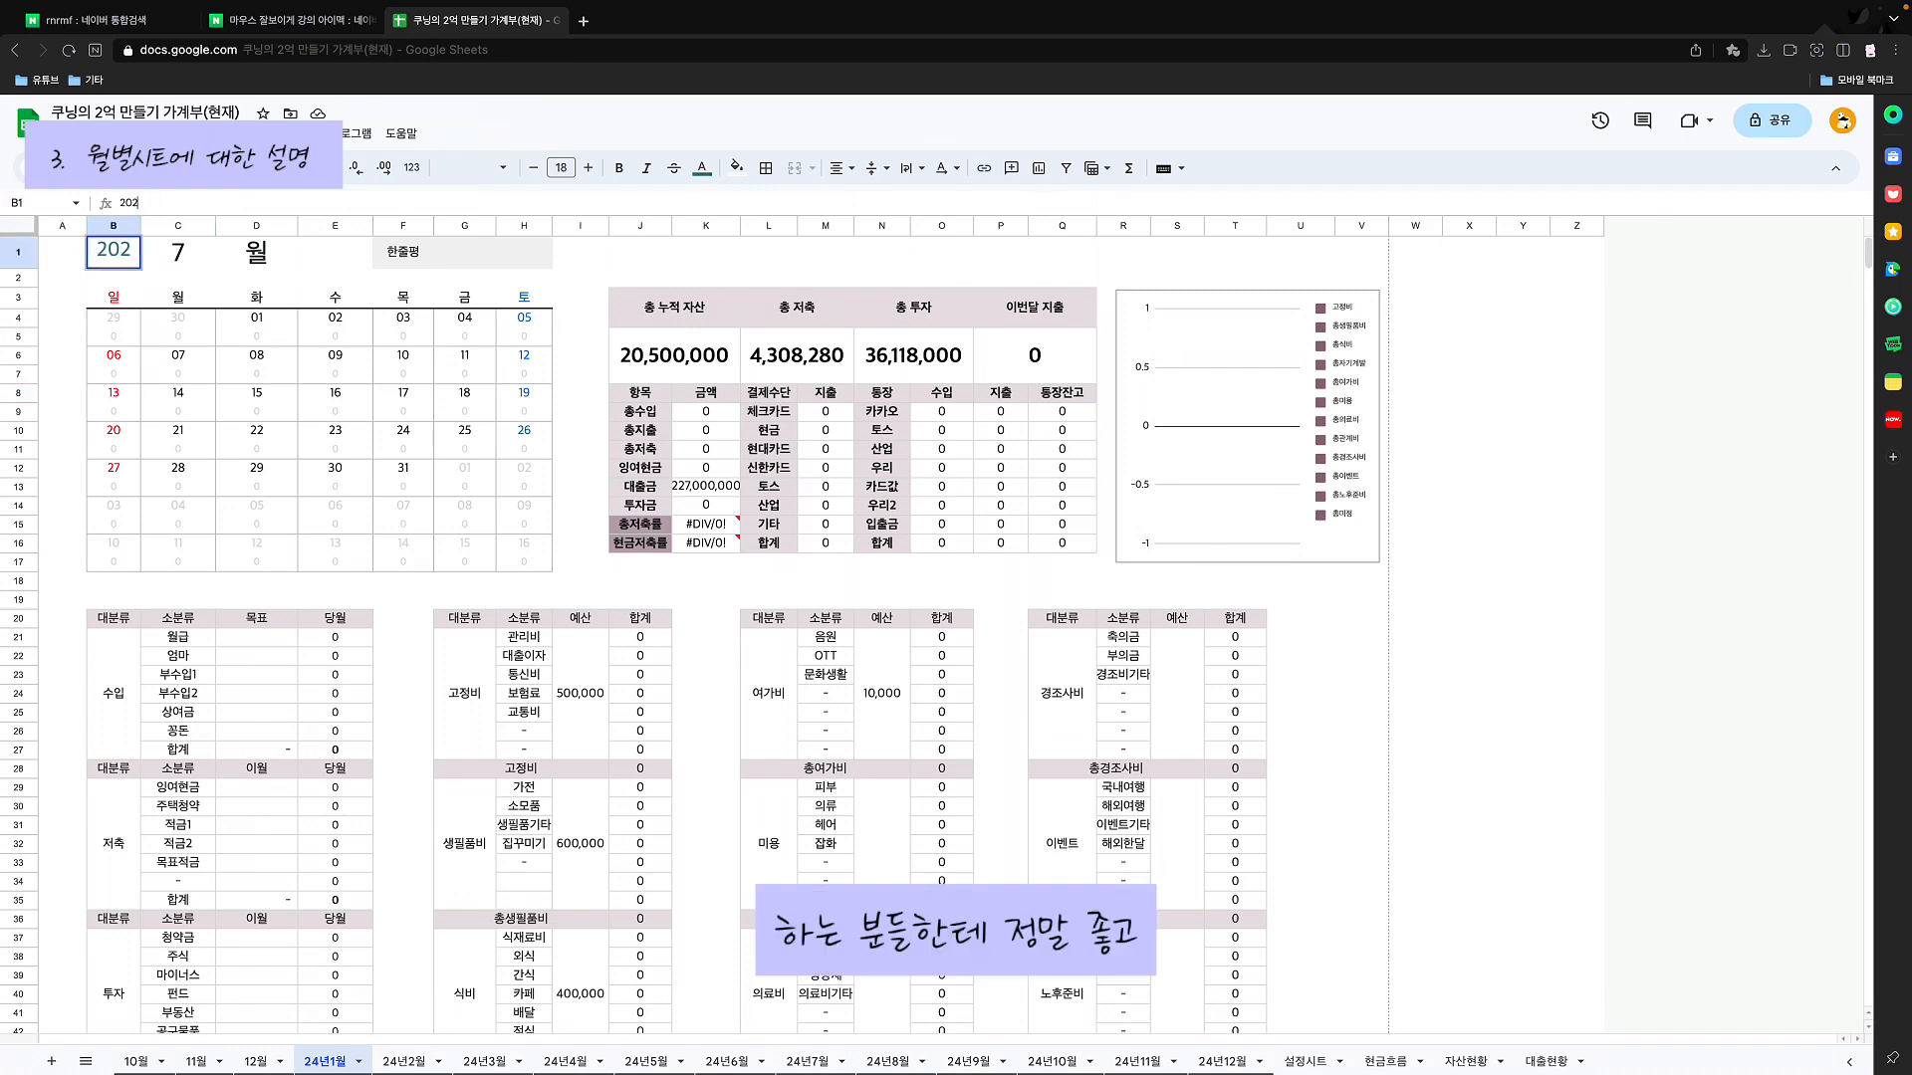
pyautogui.write('4')
pyautogui.press('Tab')
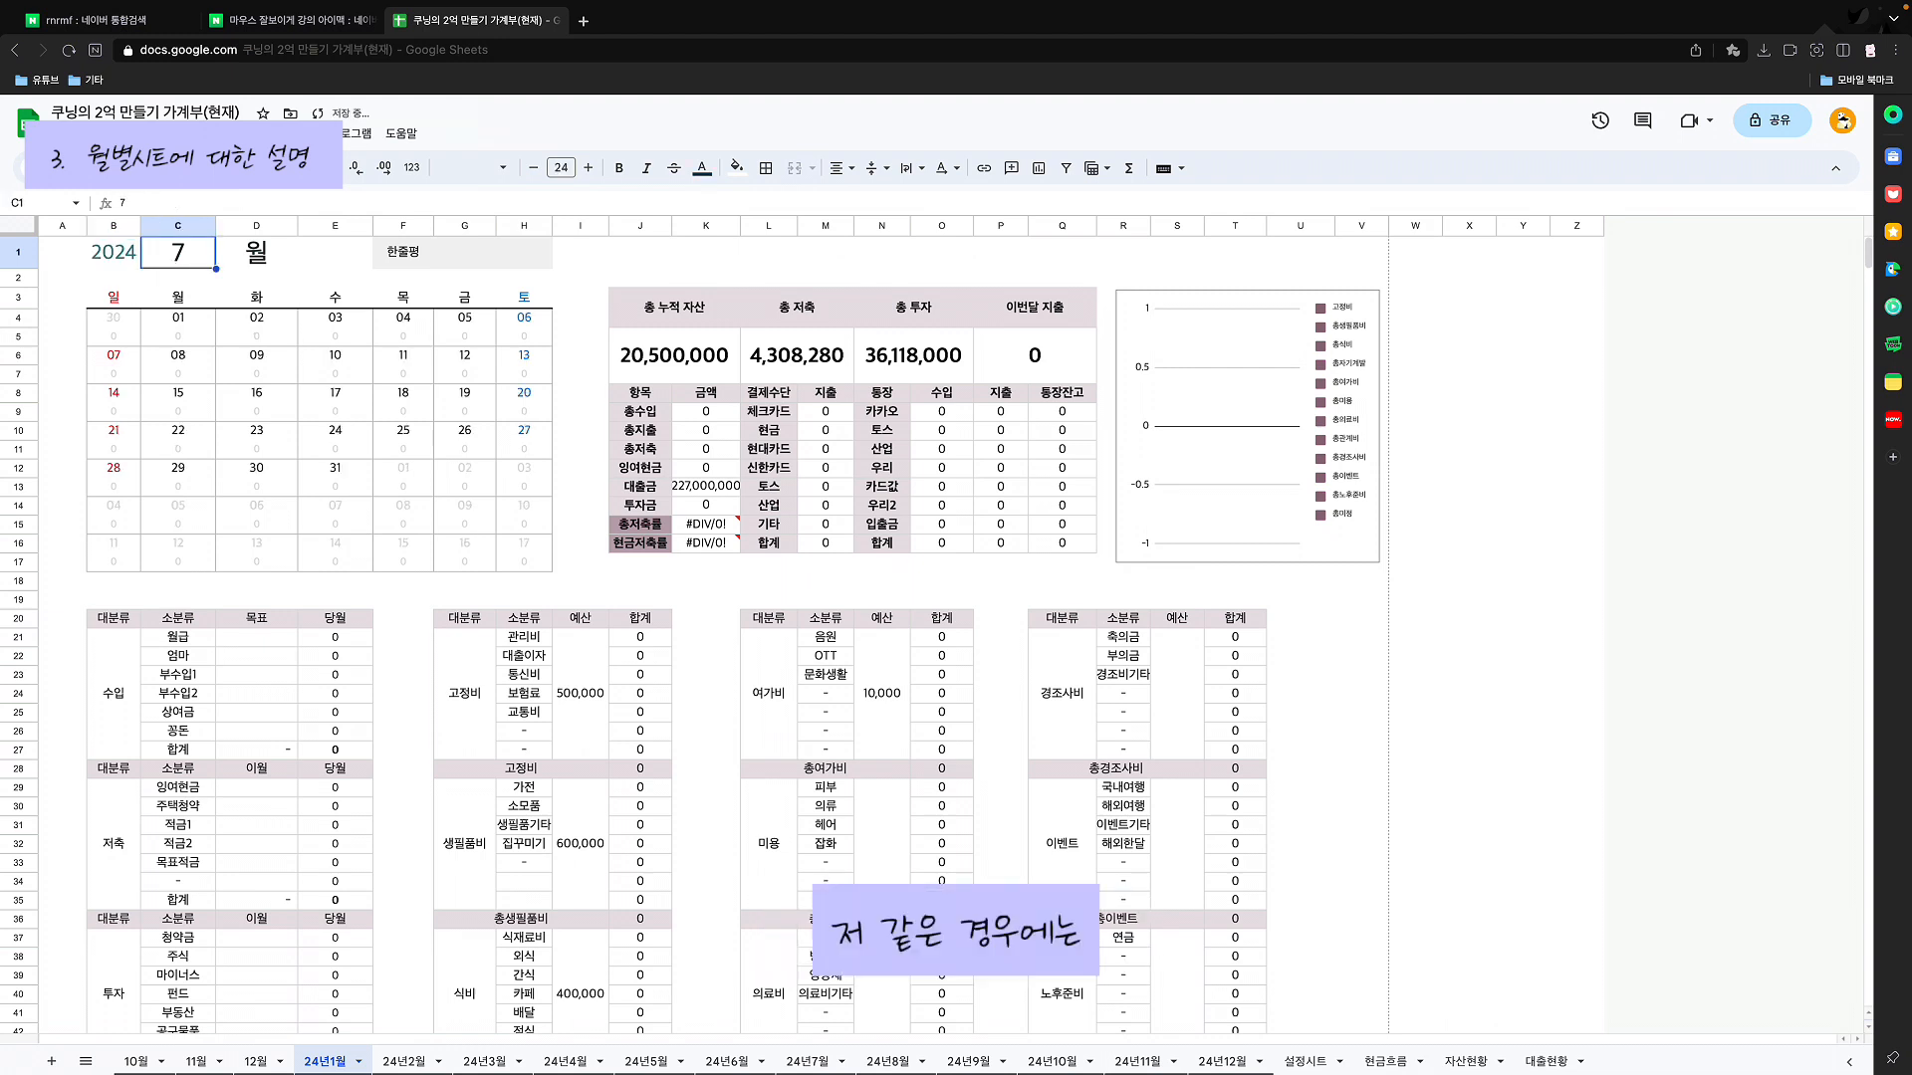
pyautogui.write('1')
pyautogui.press('Return')
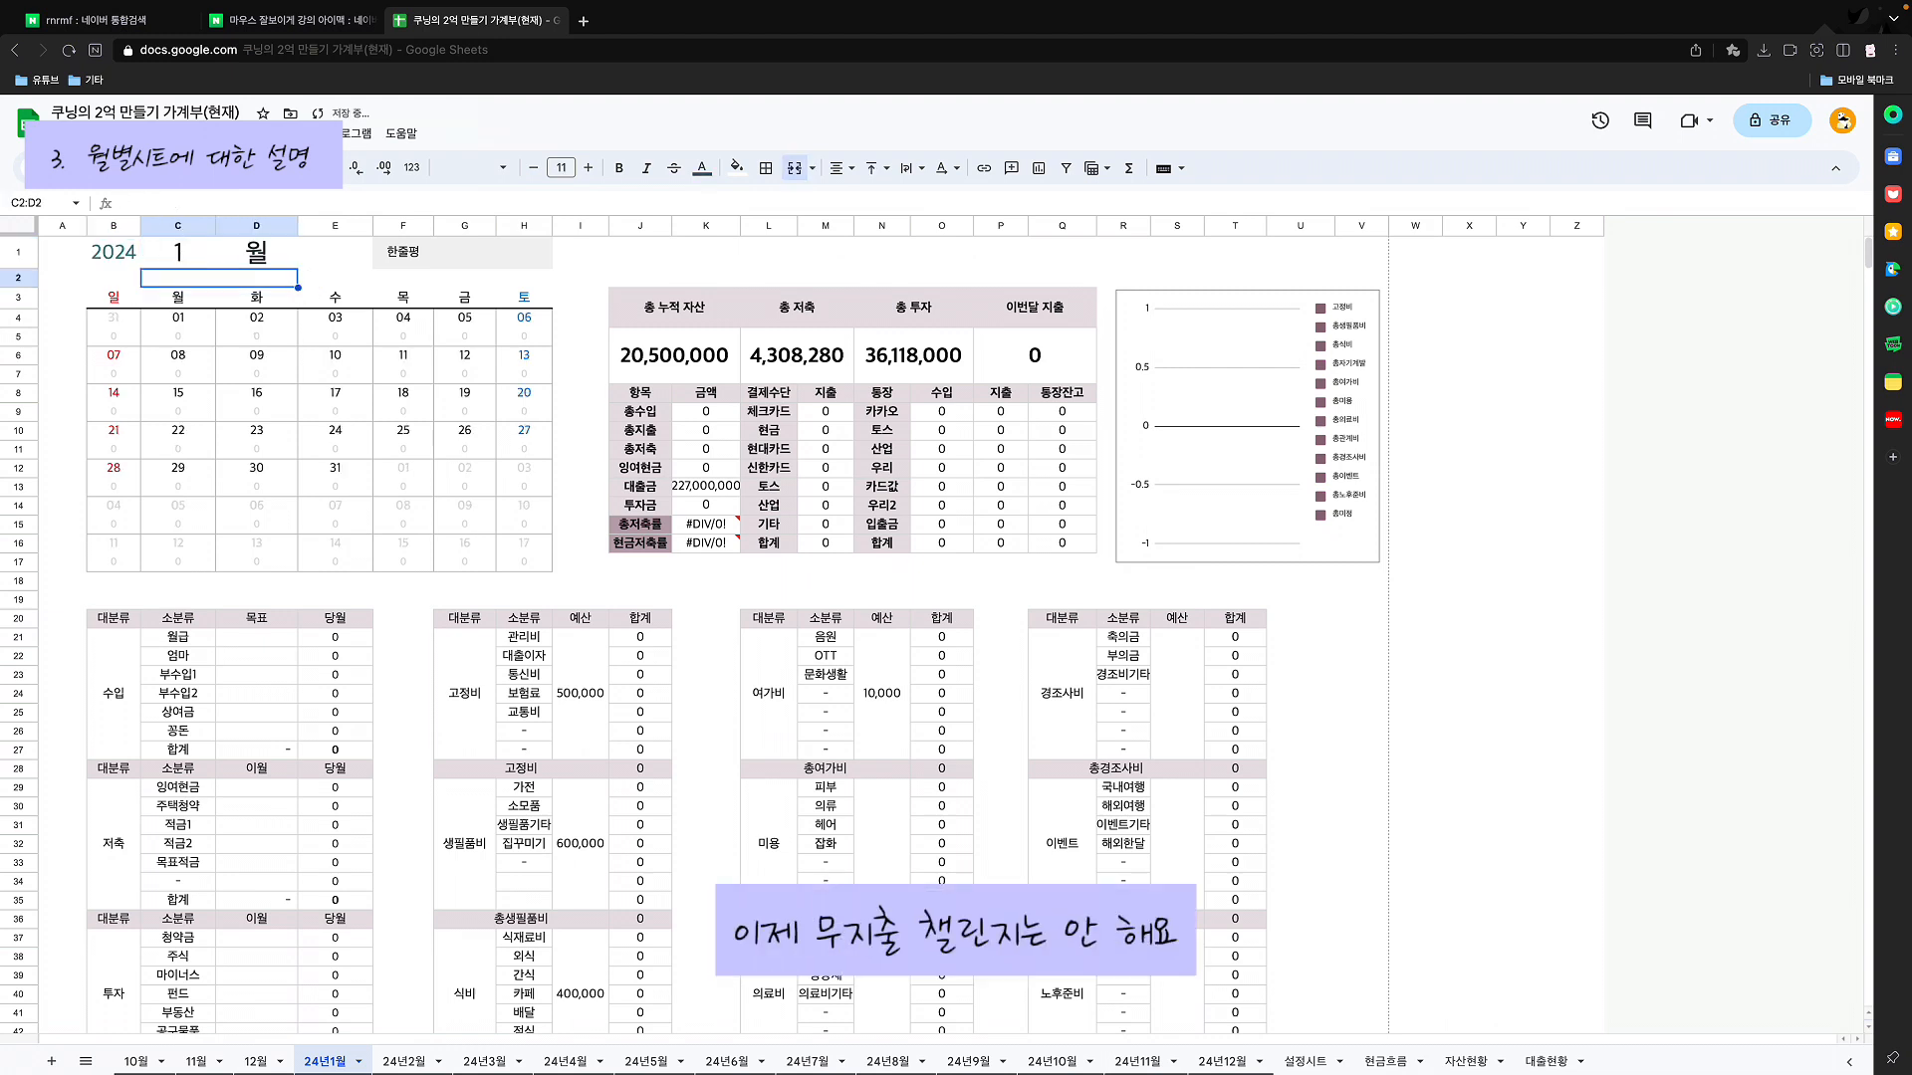
# Step: Examine the 한줄평 field beside the month heading and the 당월 and 목표 cells of the 수입 table
pyautogui.click(334, 252)
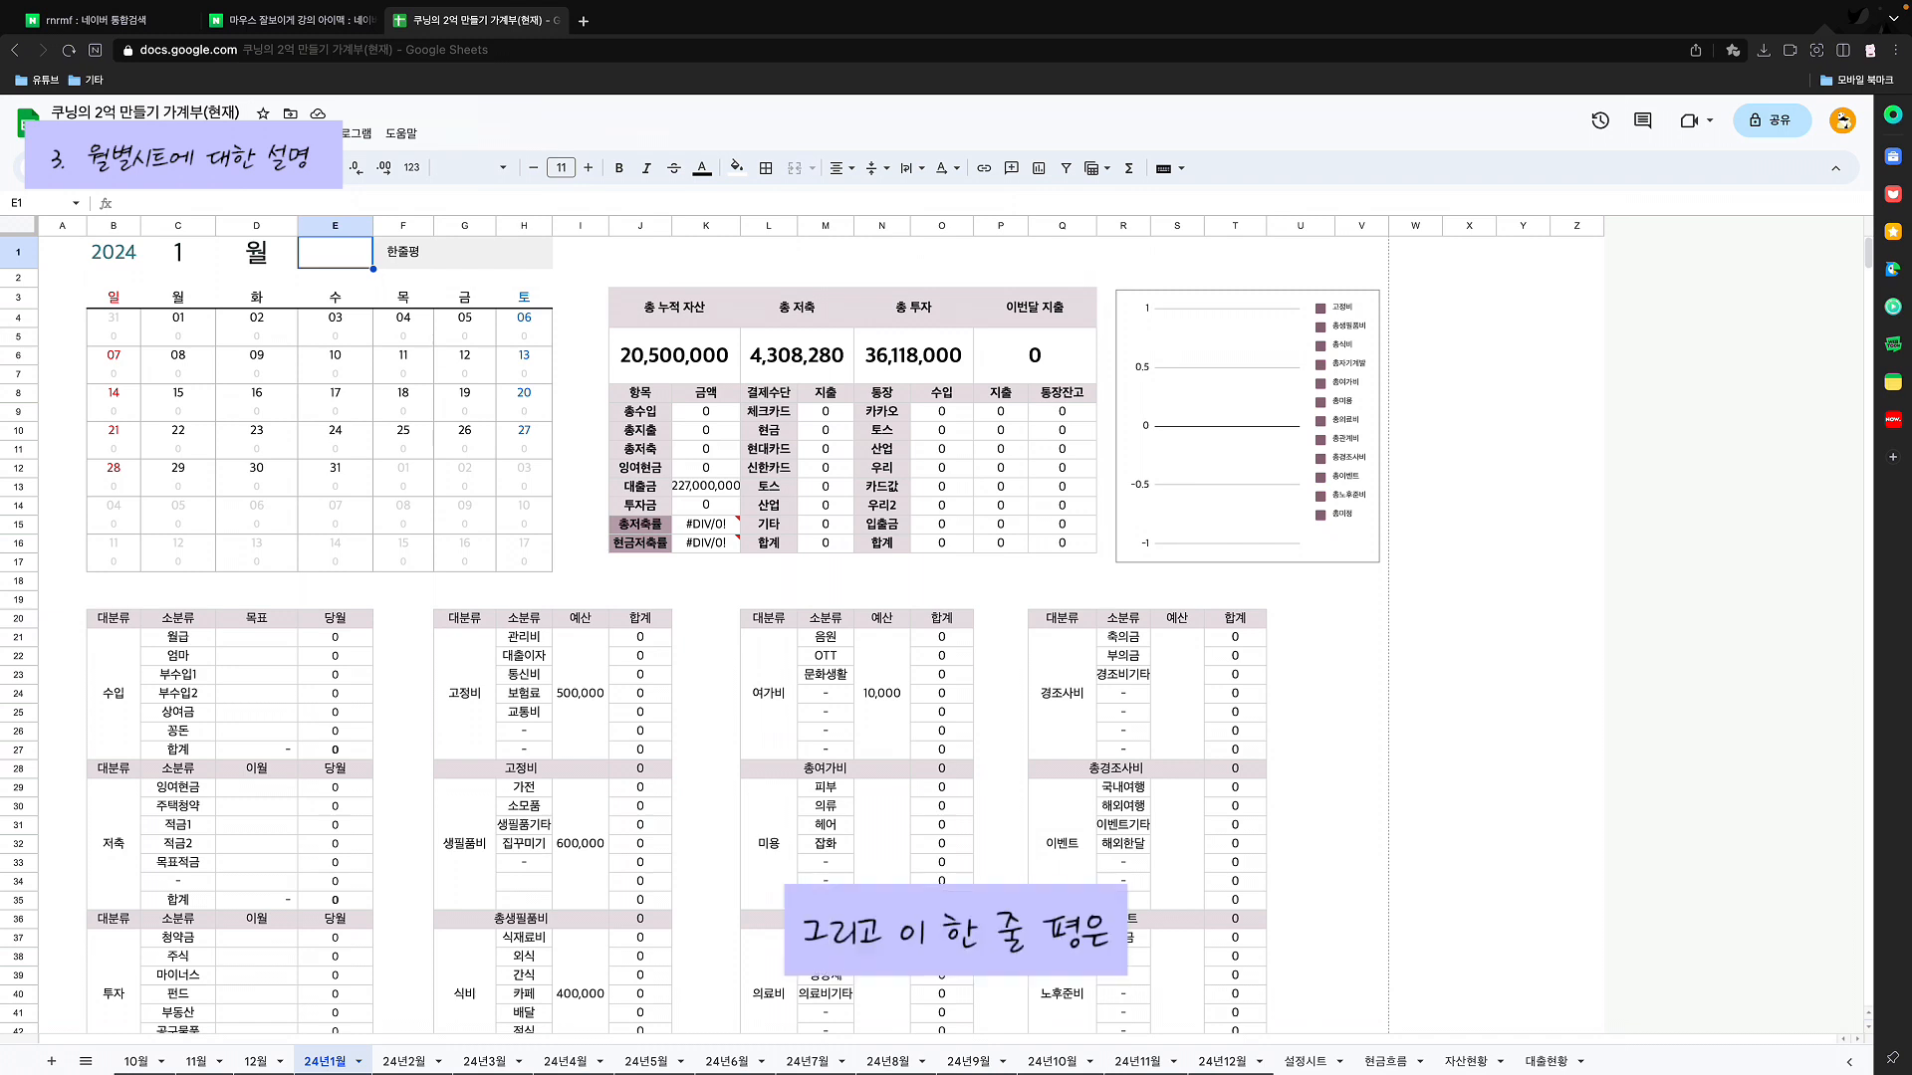
pyautogui.click(493, 253)
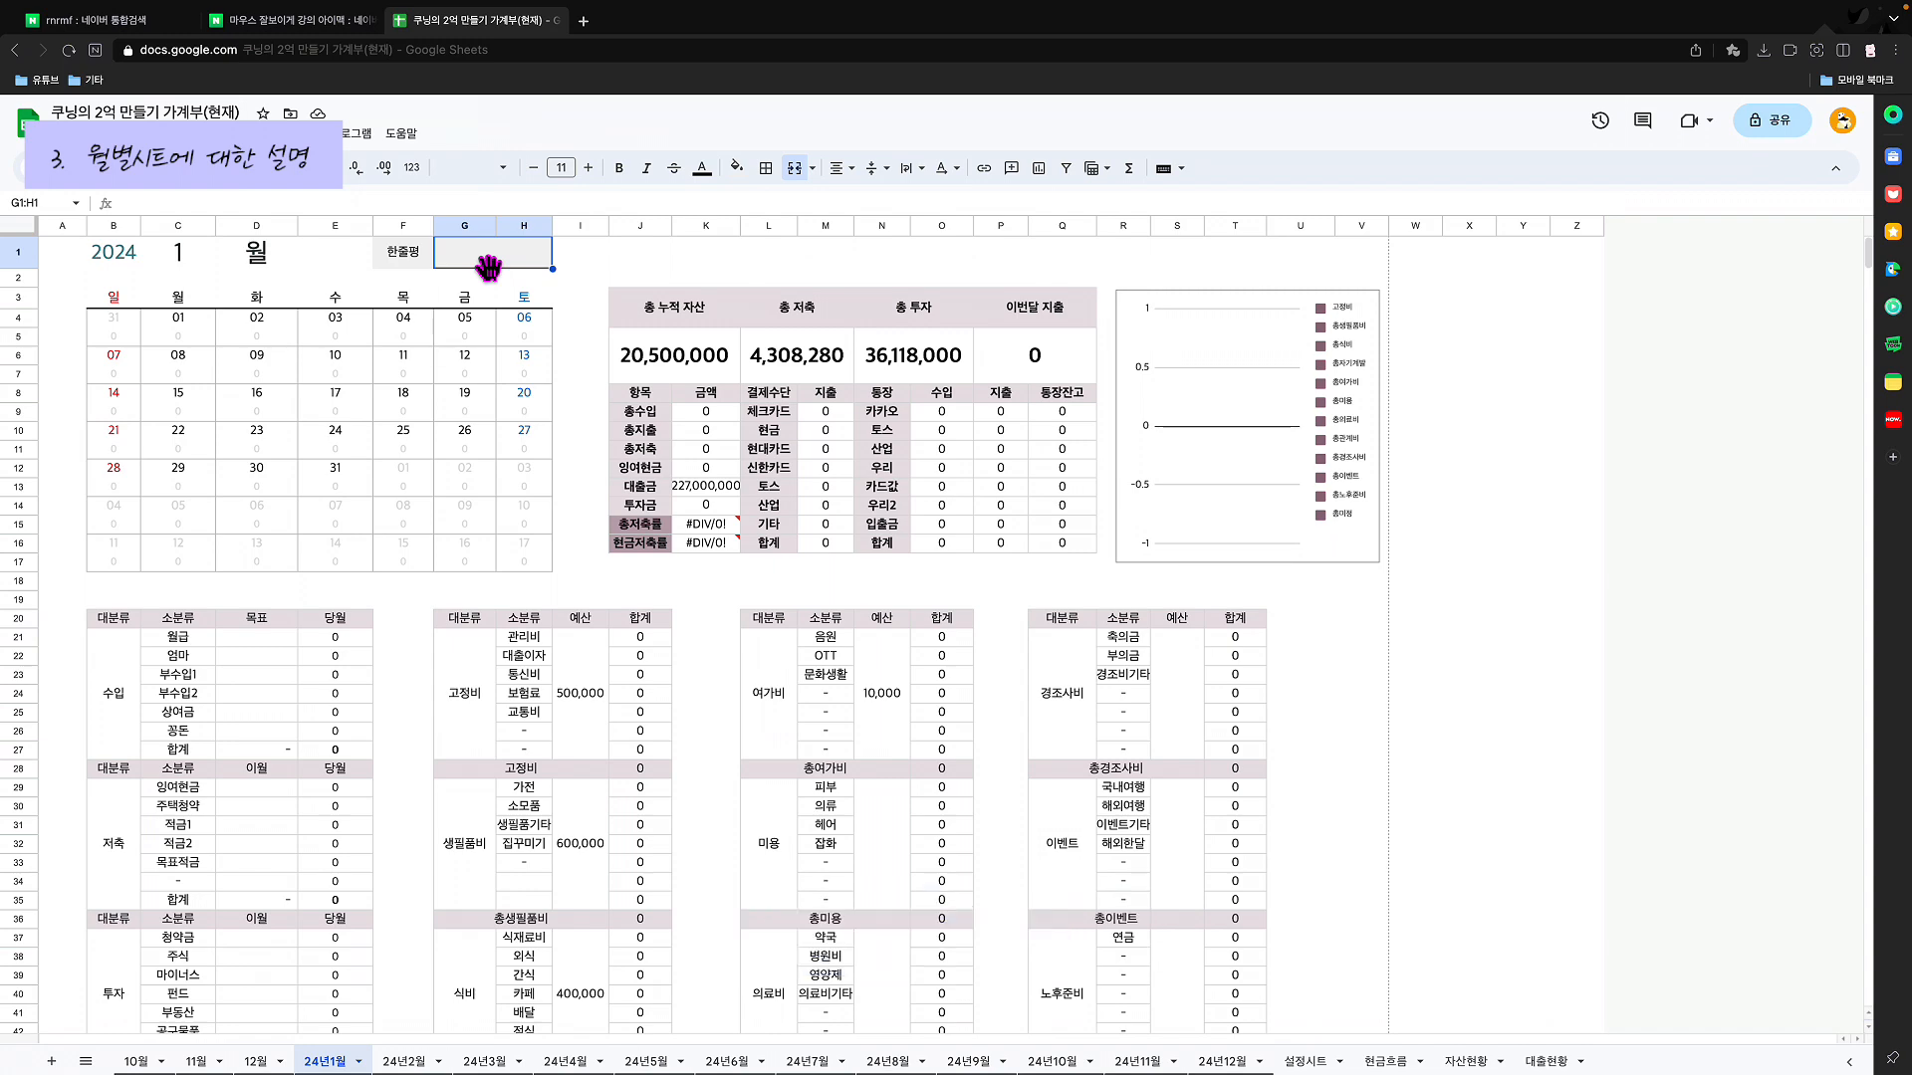
pyautogui.scroll(-3, 732, 634)
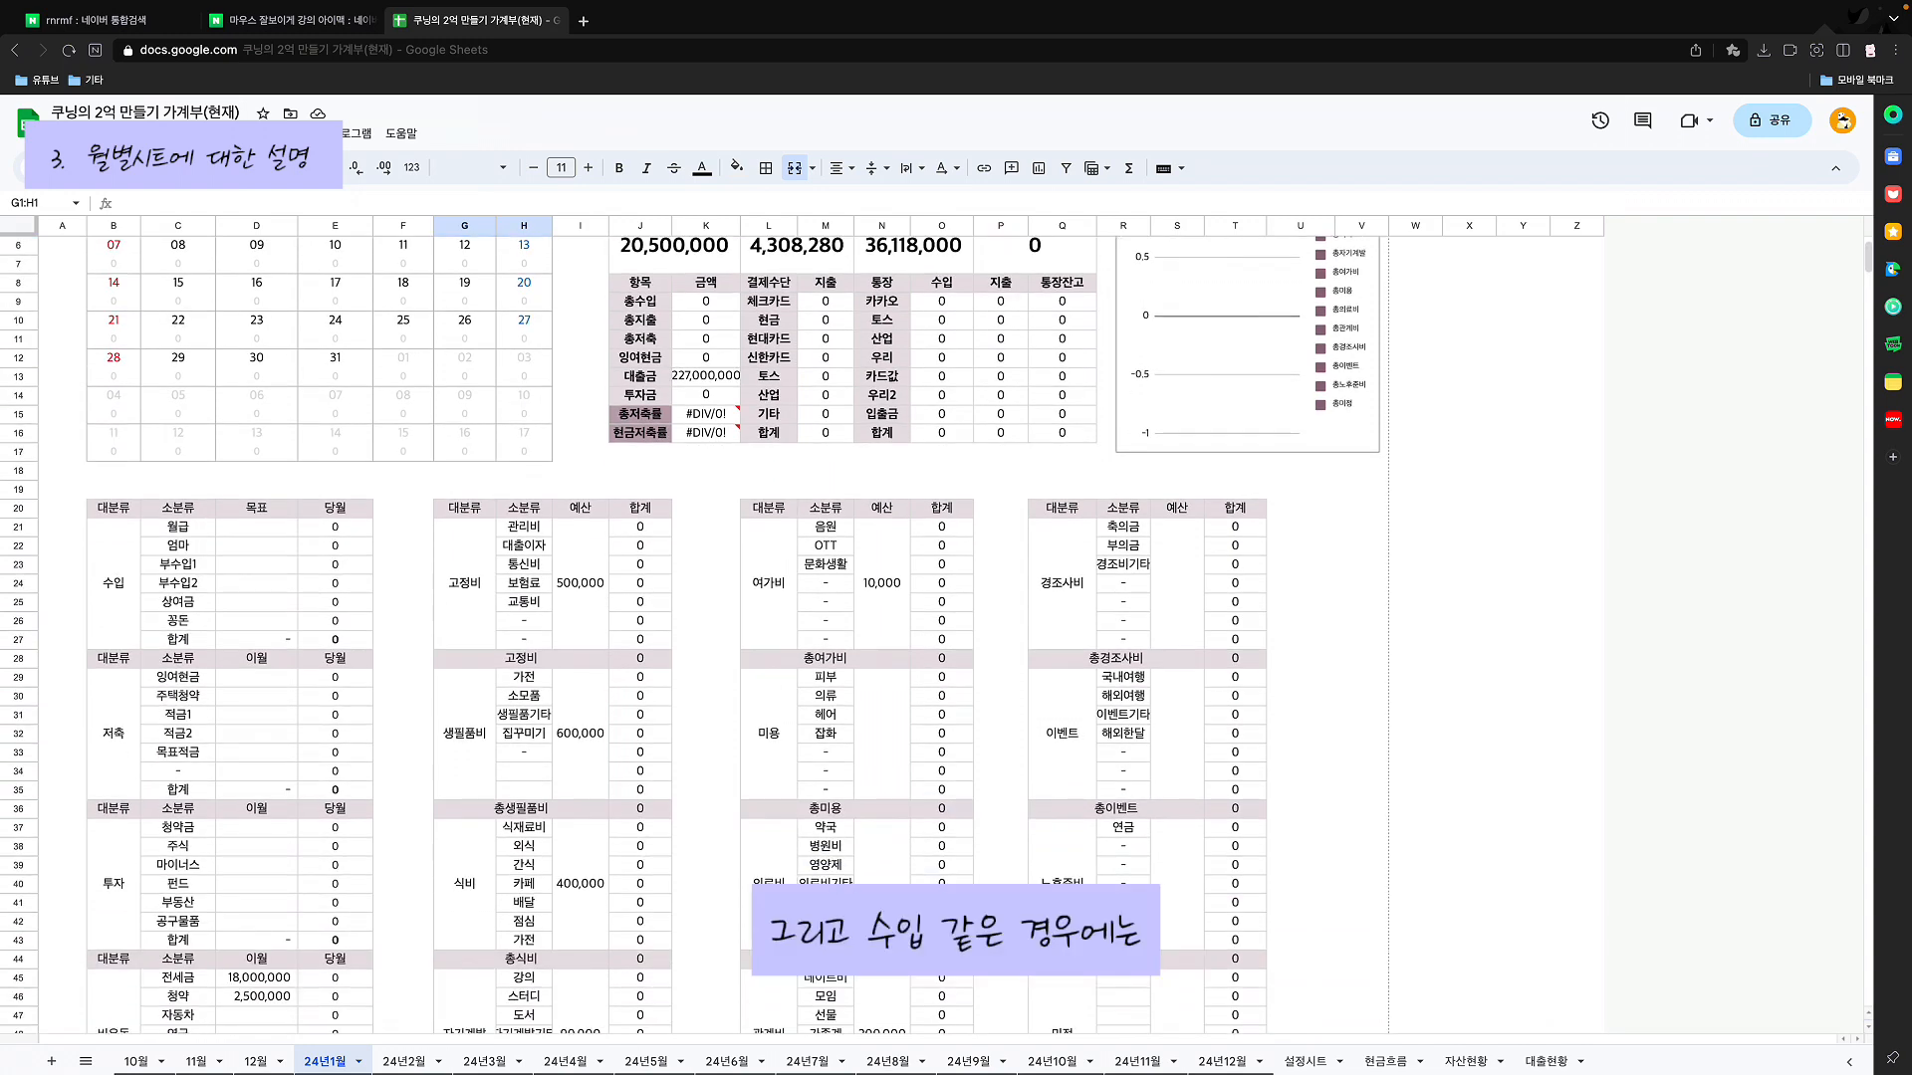
pyautogui.scroll(-4, 732, 634)
pyautogui.click(336, 339)
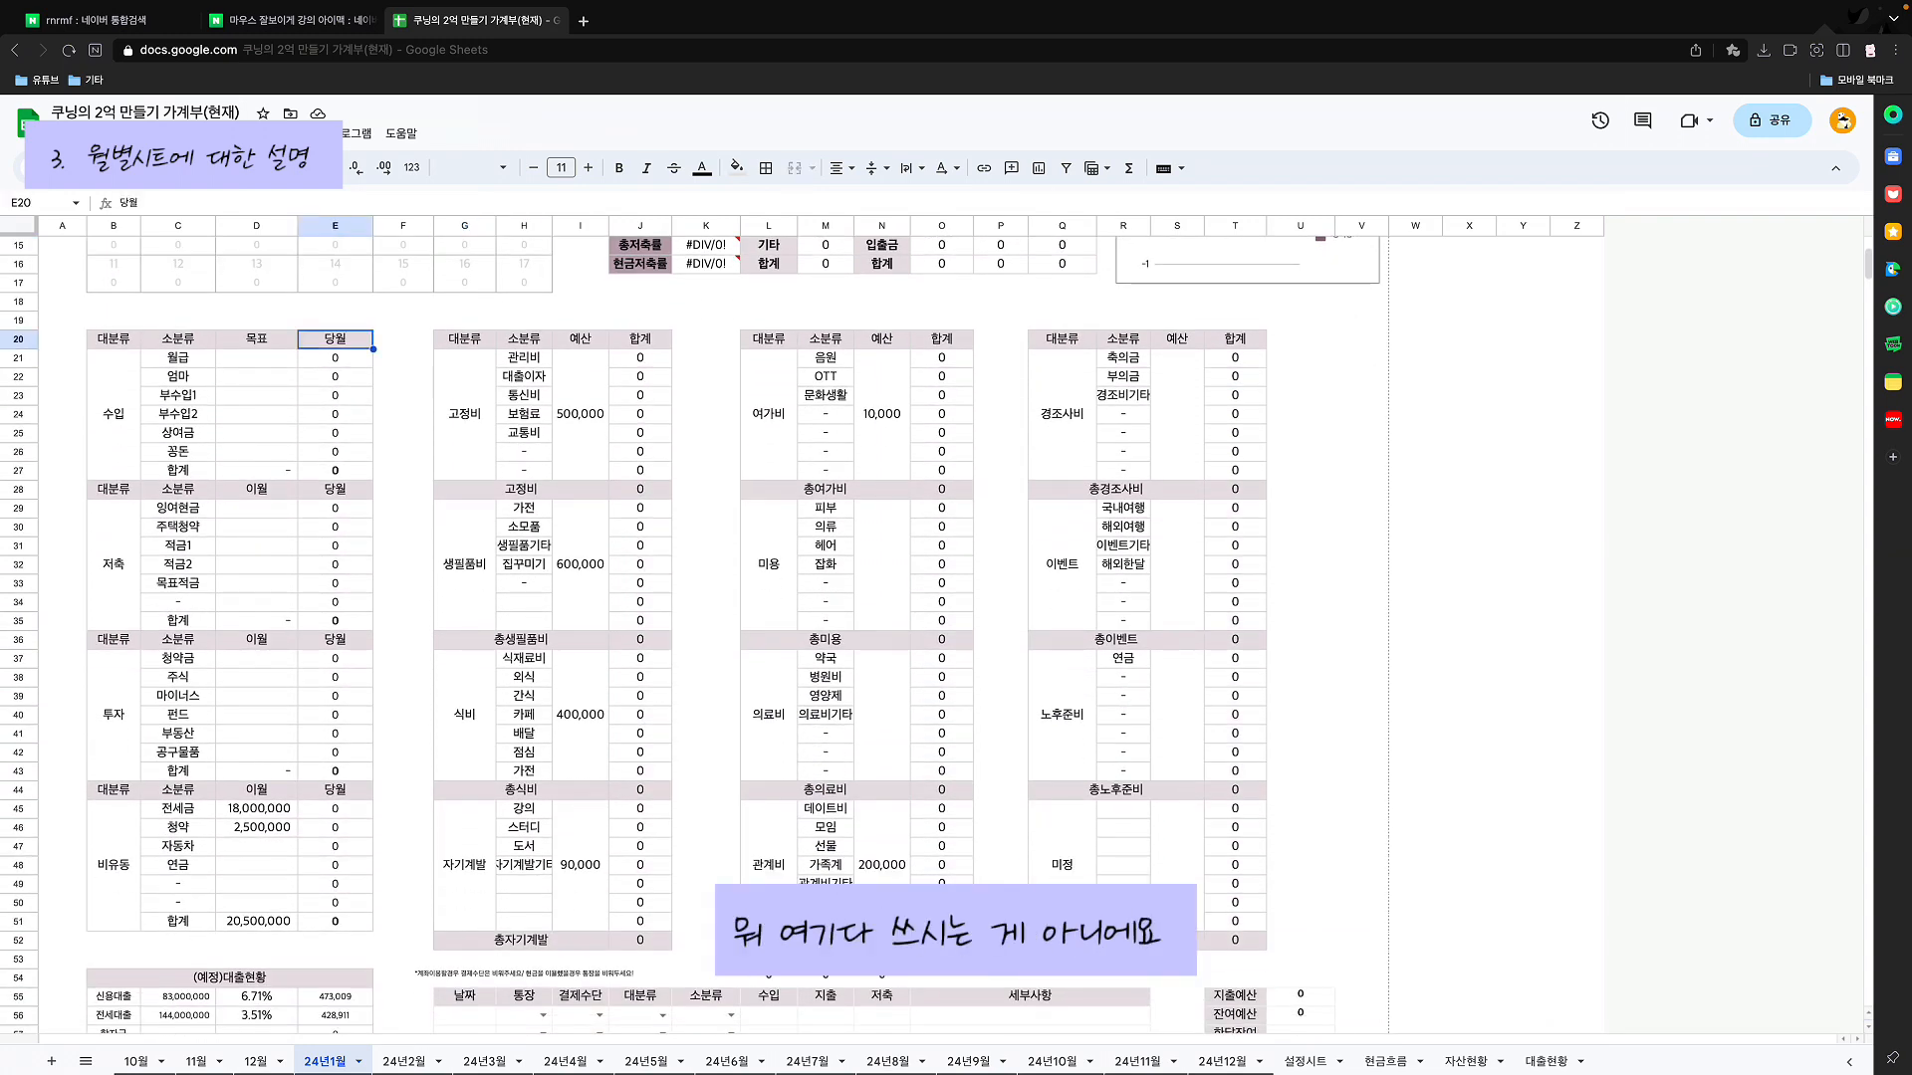
pyautogui.click(335, 378)
pyautogui.click(336, 358)
pyautogui.click(336, 414)
pyautogui.click(335, 452)
pyautogui.click(257, 378)
pyautogui.click(257, 358)
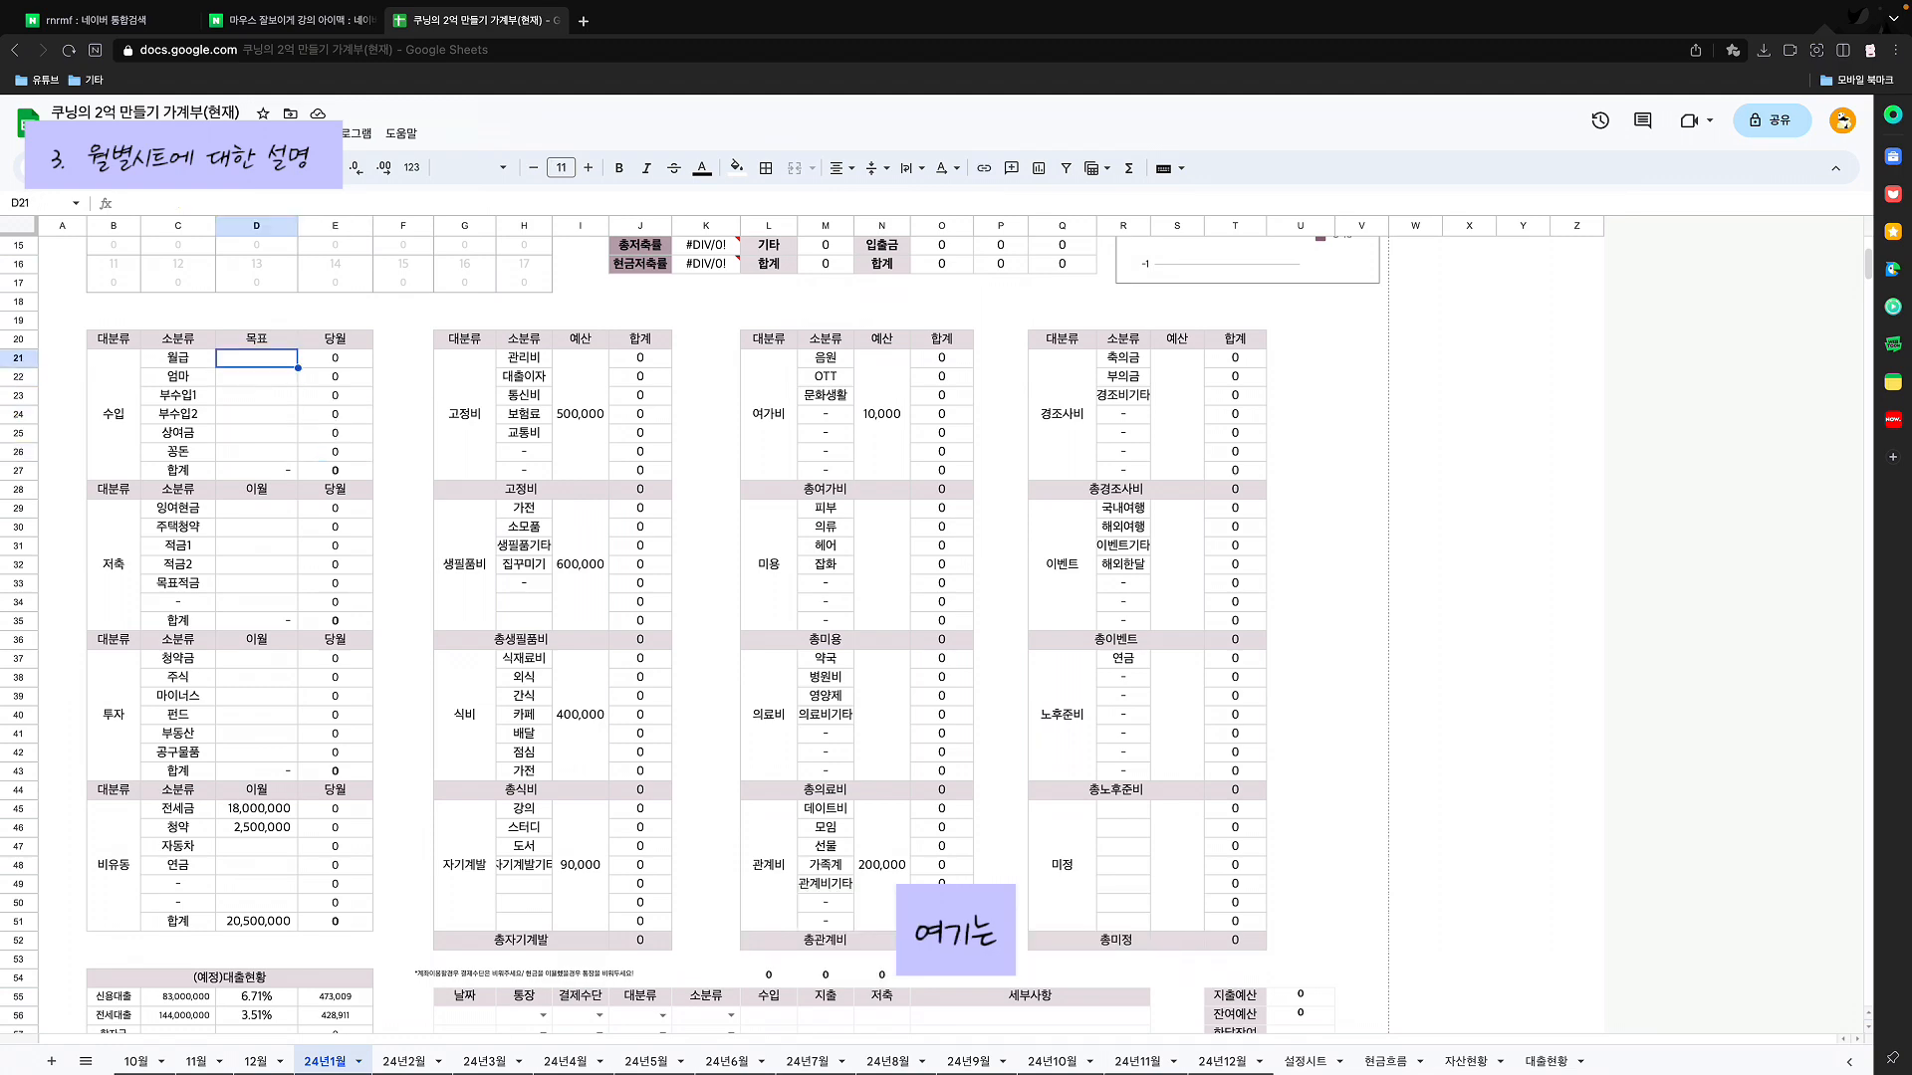
# Step: Go through the transaction log's 날짜, 통장, 결제수단, 대분류 and 소분류 entry cells in row 56
pyautogui.scroll(7, 732, 635)
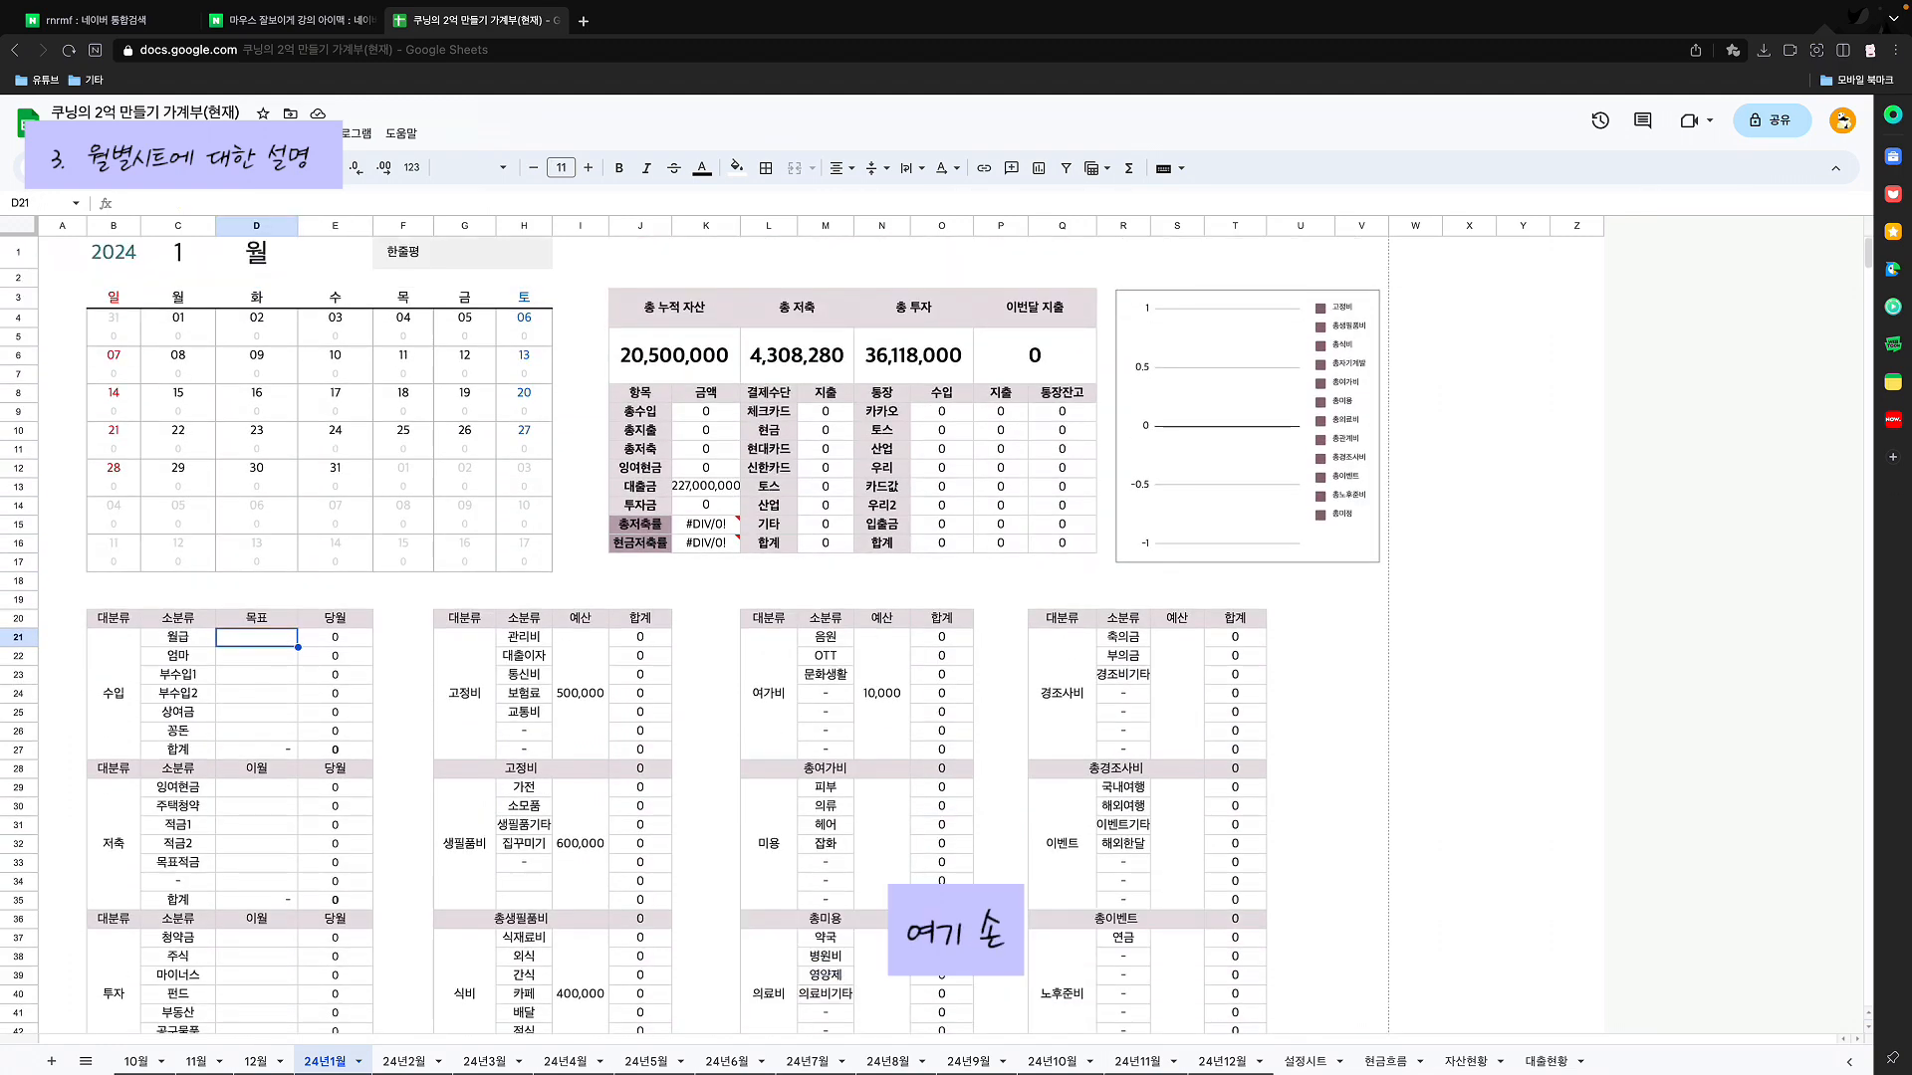
pyautogui.scroll(-4, 690, 634)
pyautogui.scroll(-10, 690, 635)
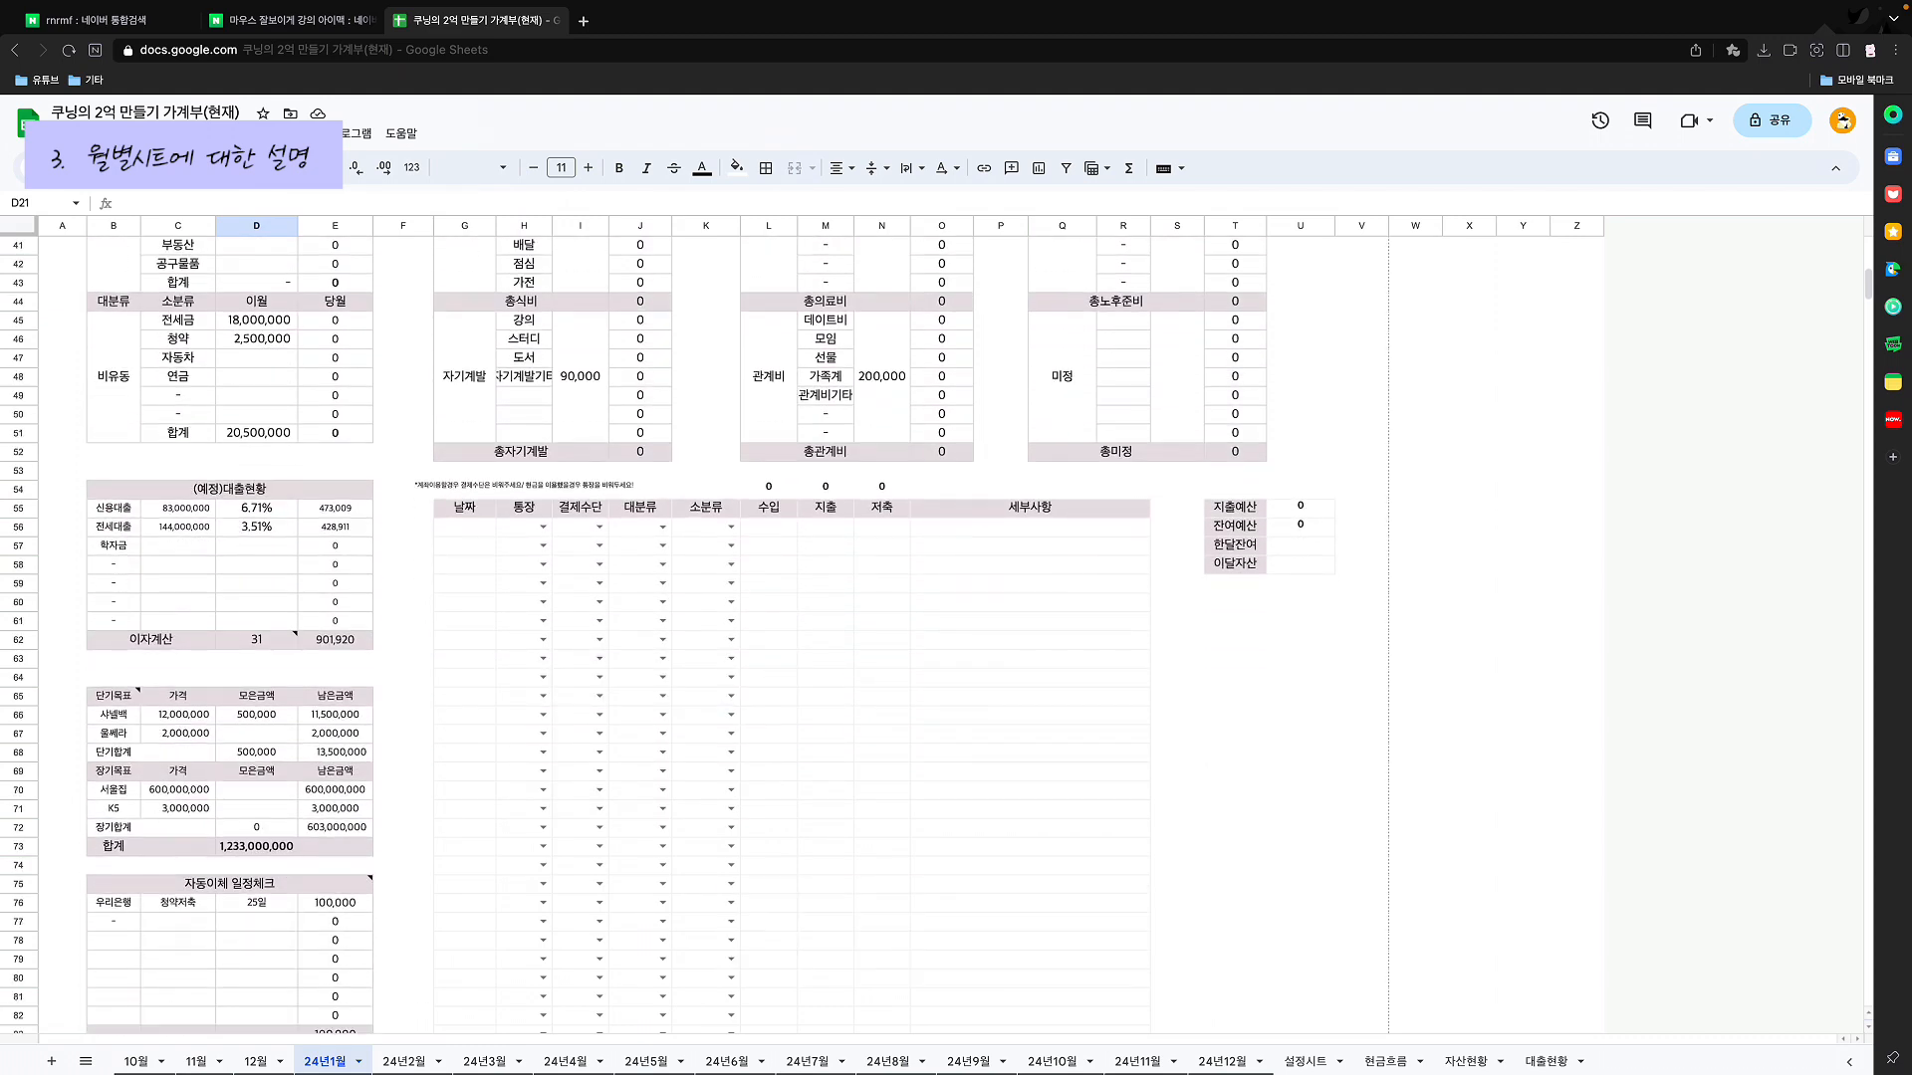
pyautogui.click(465, 526)
pyautogui.click(524, 526)
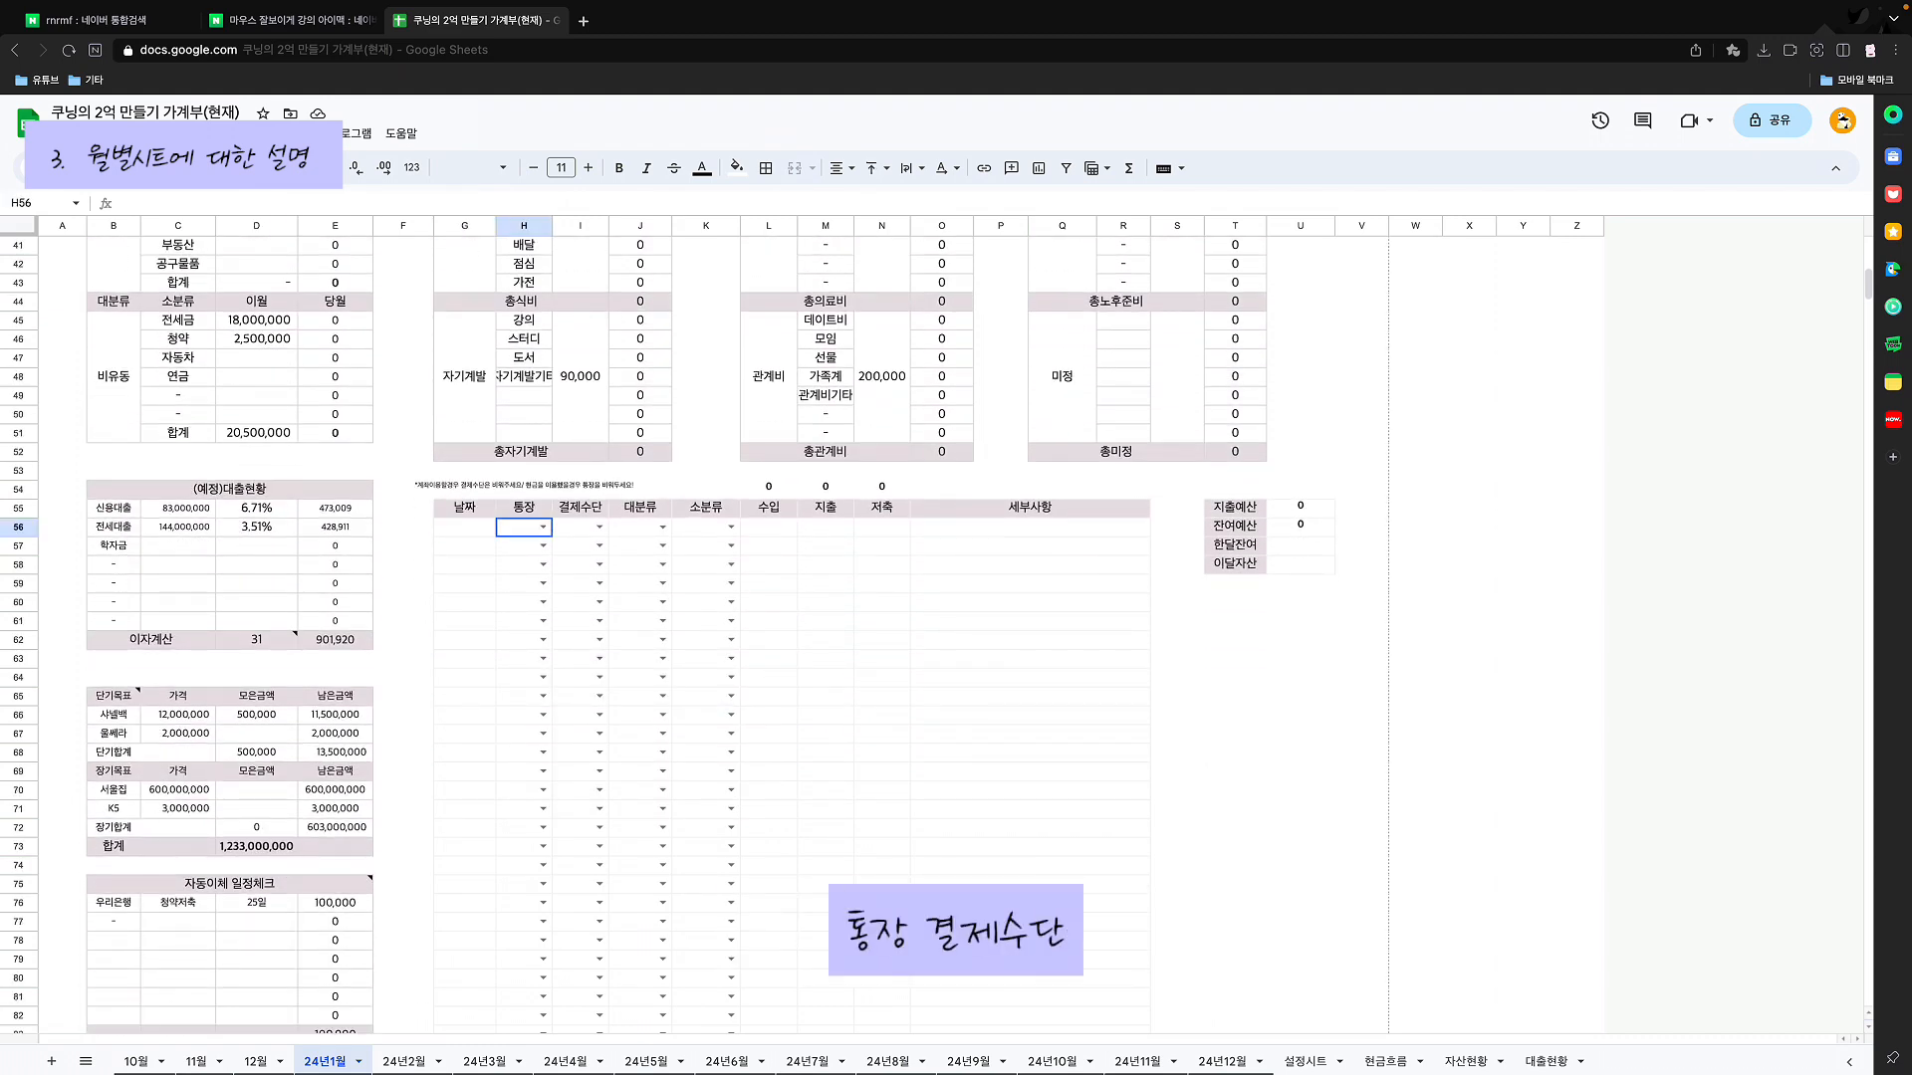
pyautogui.click(580, 527)
pyautogui.click(637, 527)
pyautogui.click(703, 526)
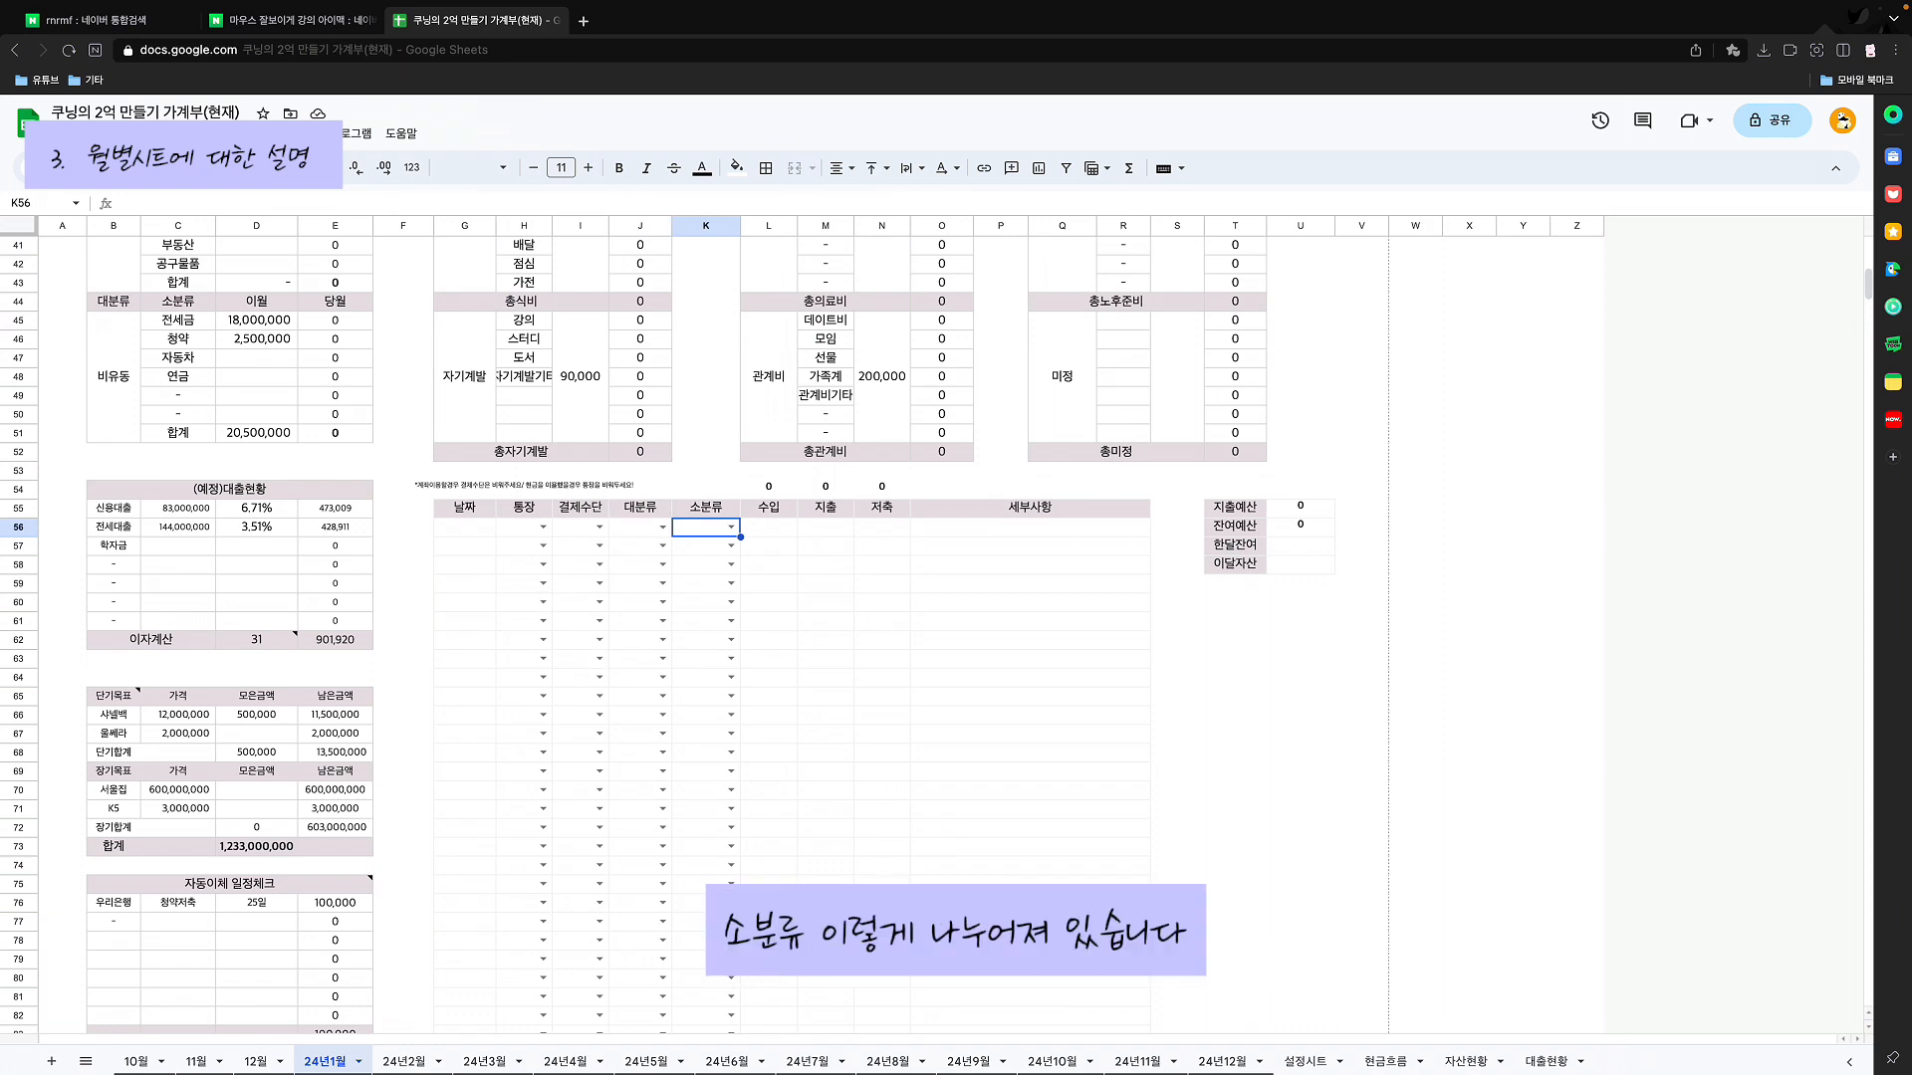
# Step: Examine the 샤넬백 and 울쎄라 entries in the 단기목표 table, rows 66 and 67
pyautogui.scroll(-3, 633, 637)
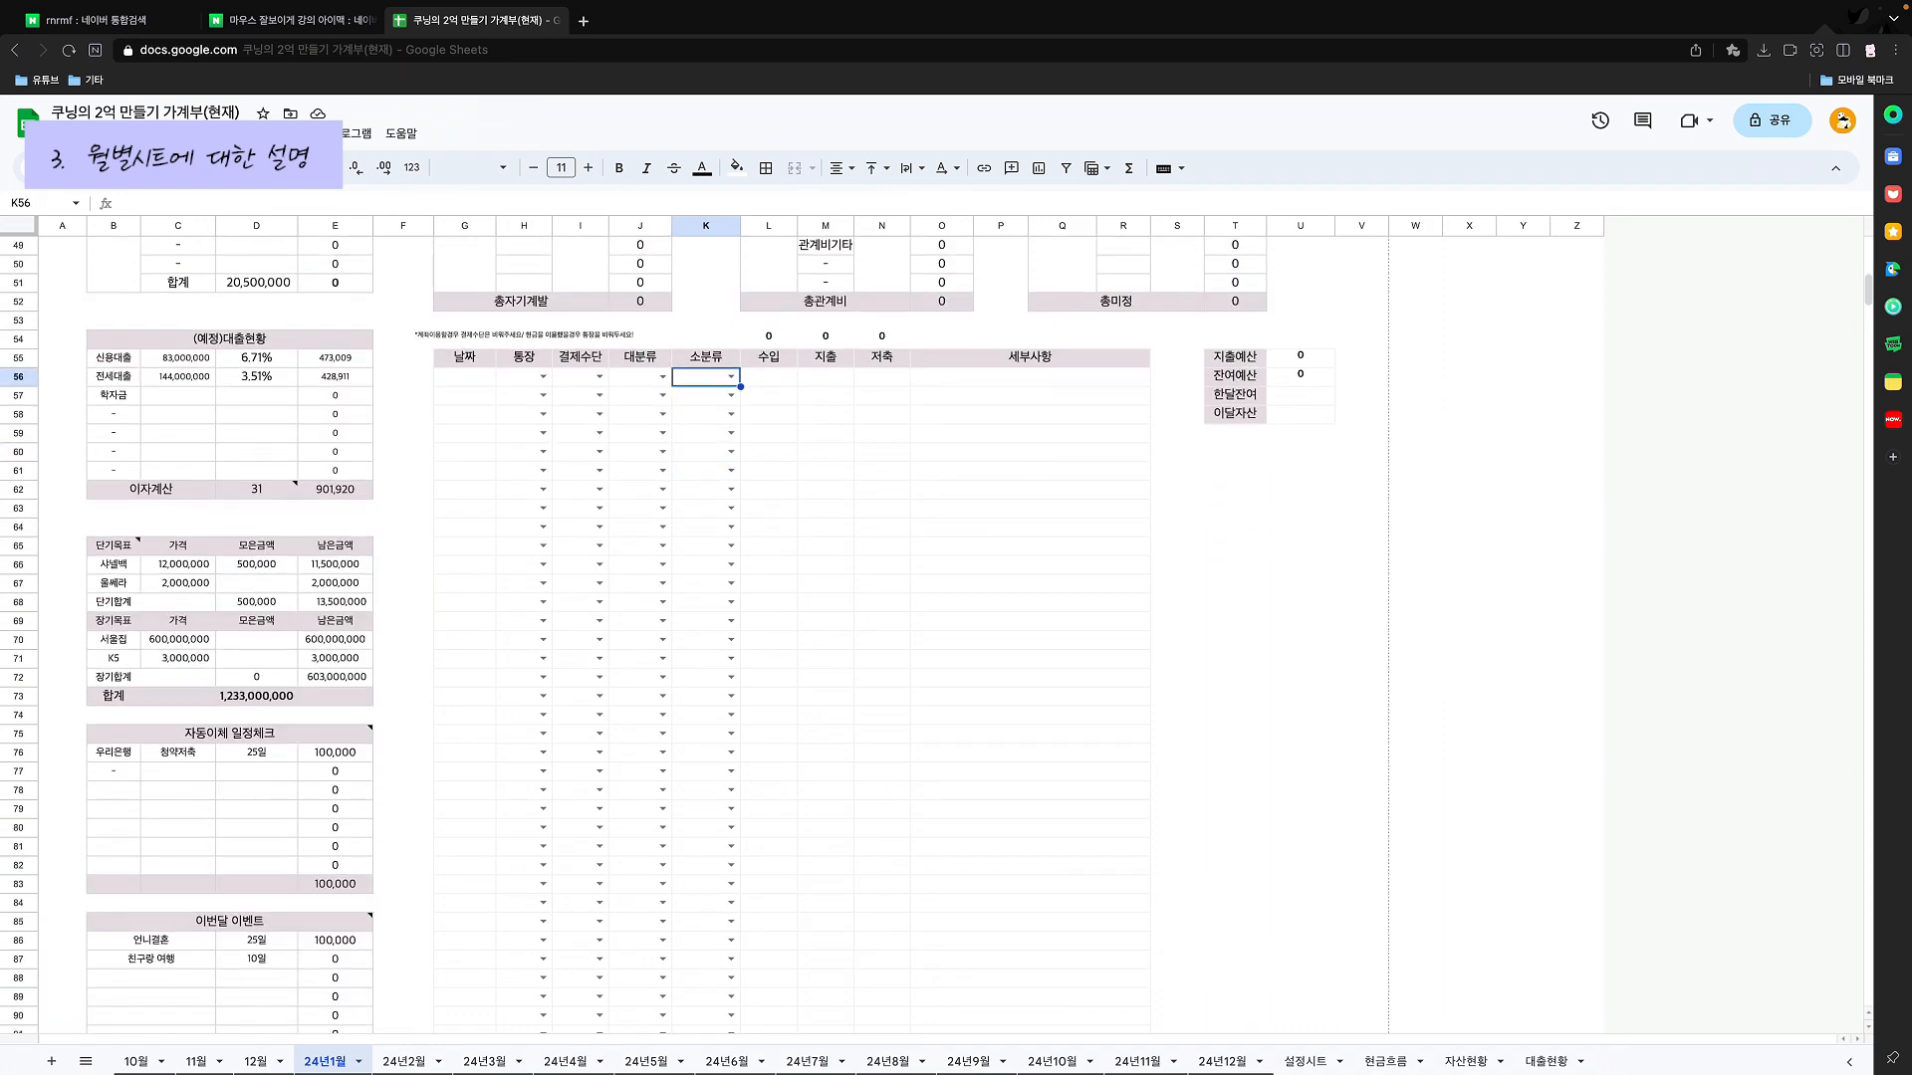
pyautogui.scroll(-1, 634, 637)
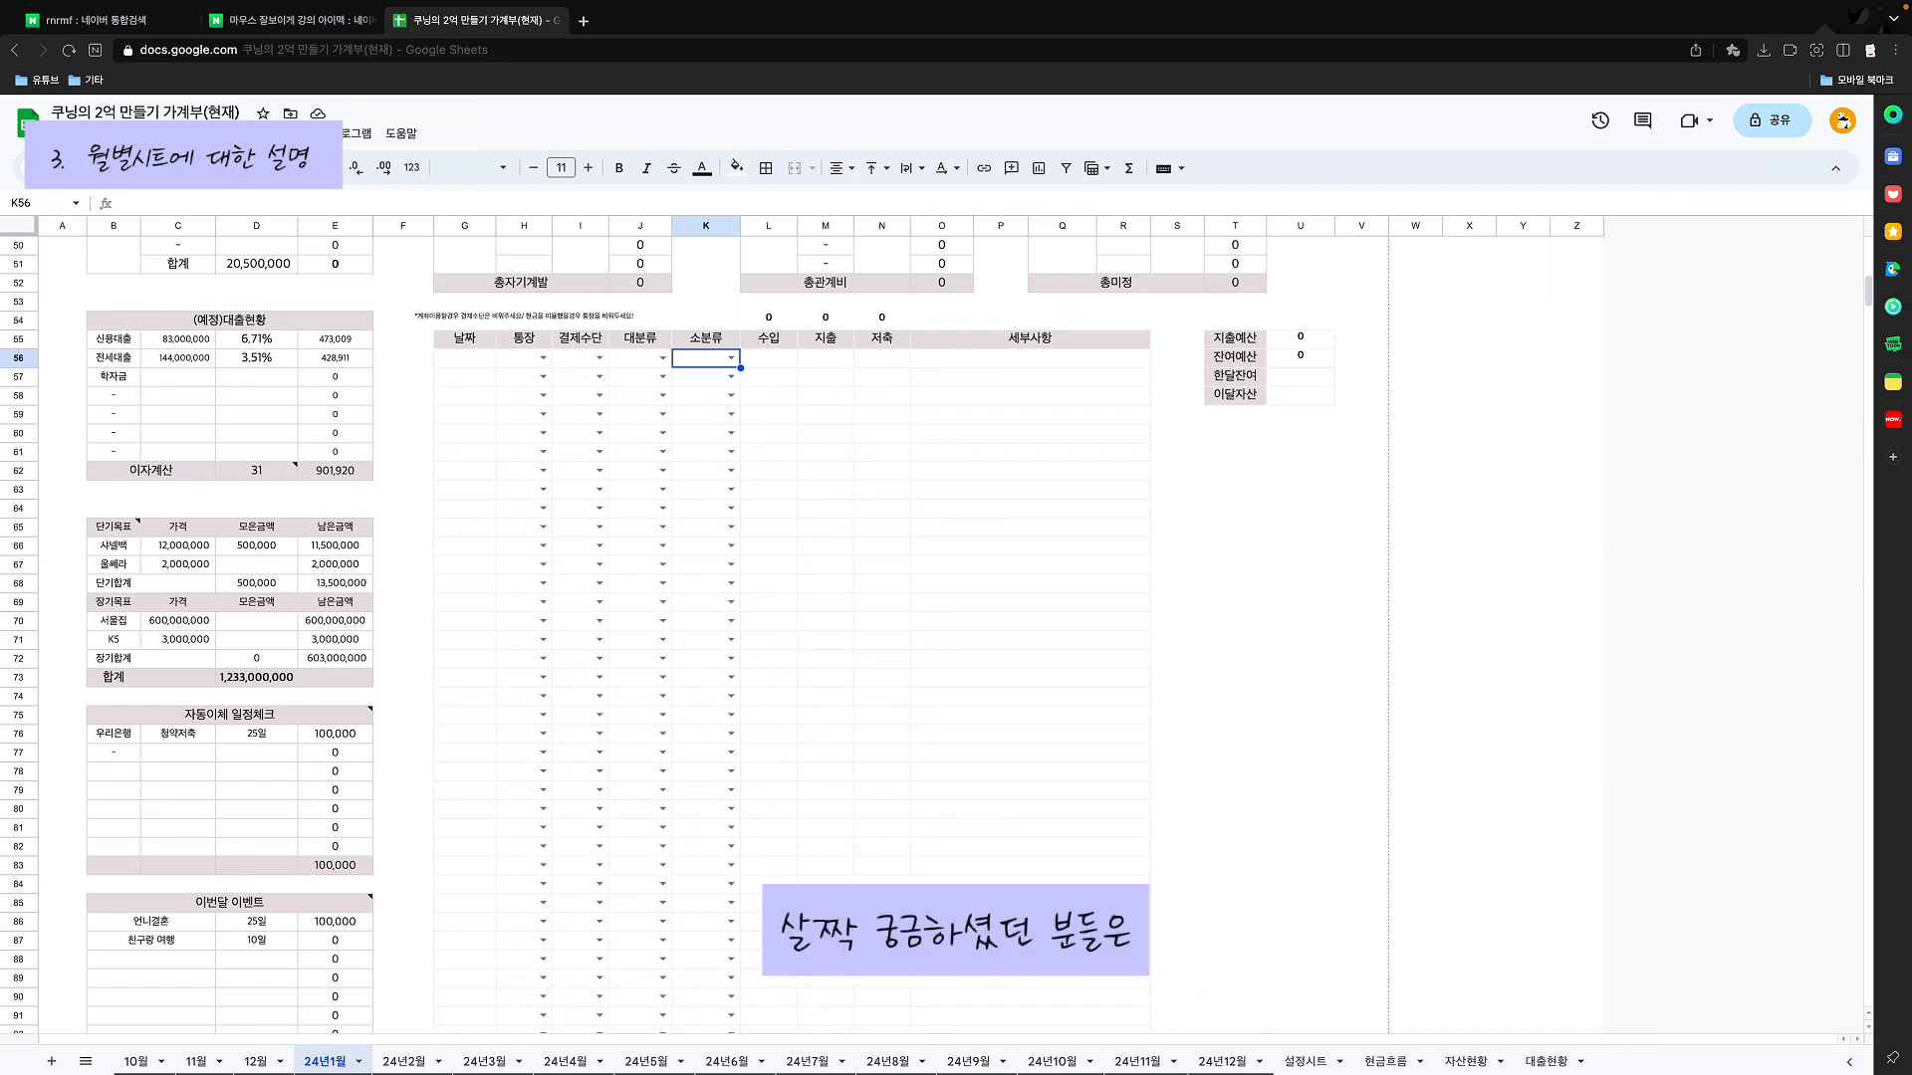
pyautogui.scroll(-1, 633, 637)
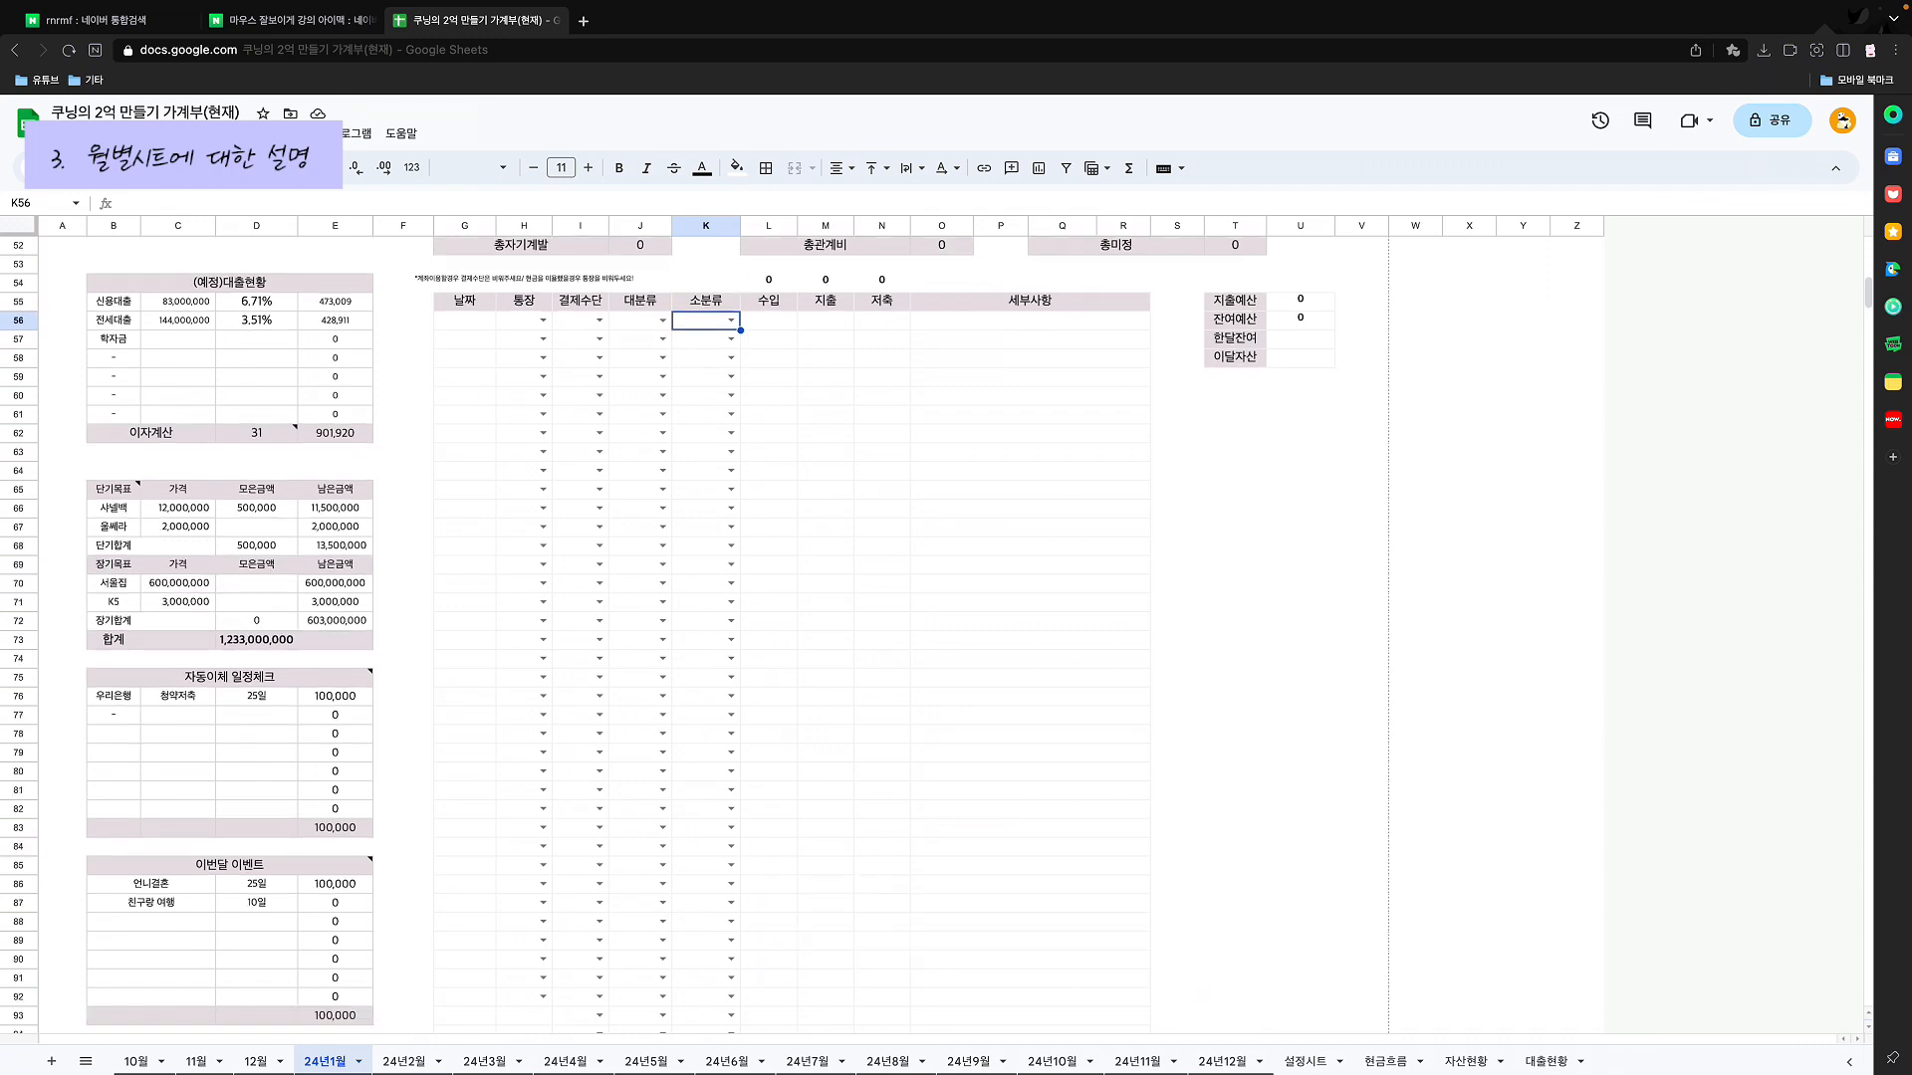
pyautogui.click(114, 509)
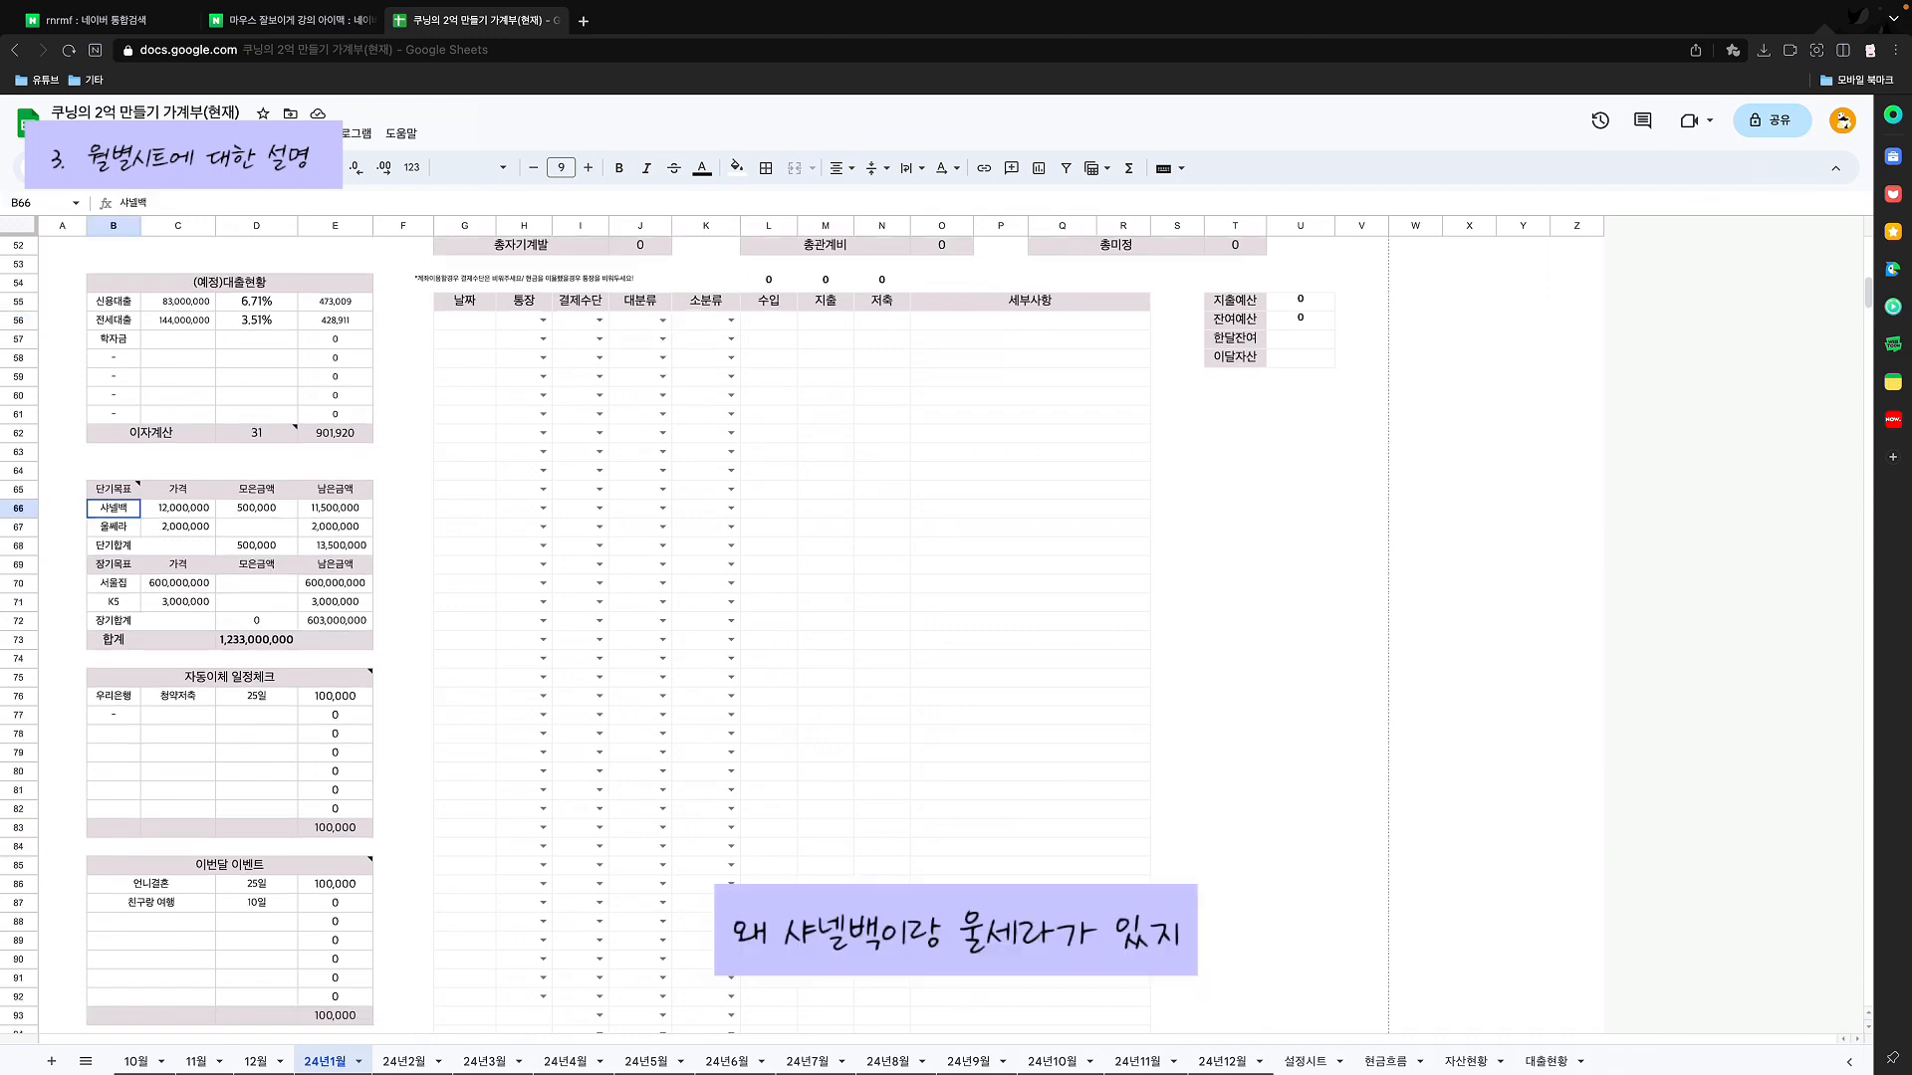
pyautogui.click(113, 528)
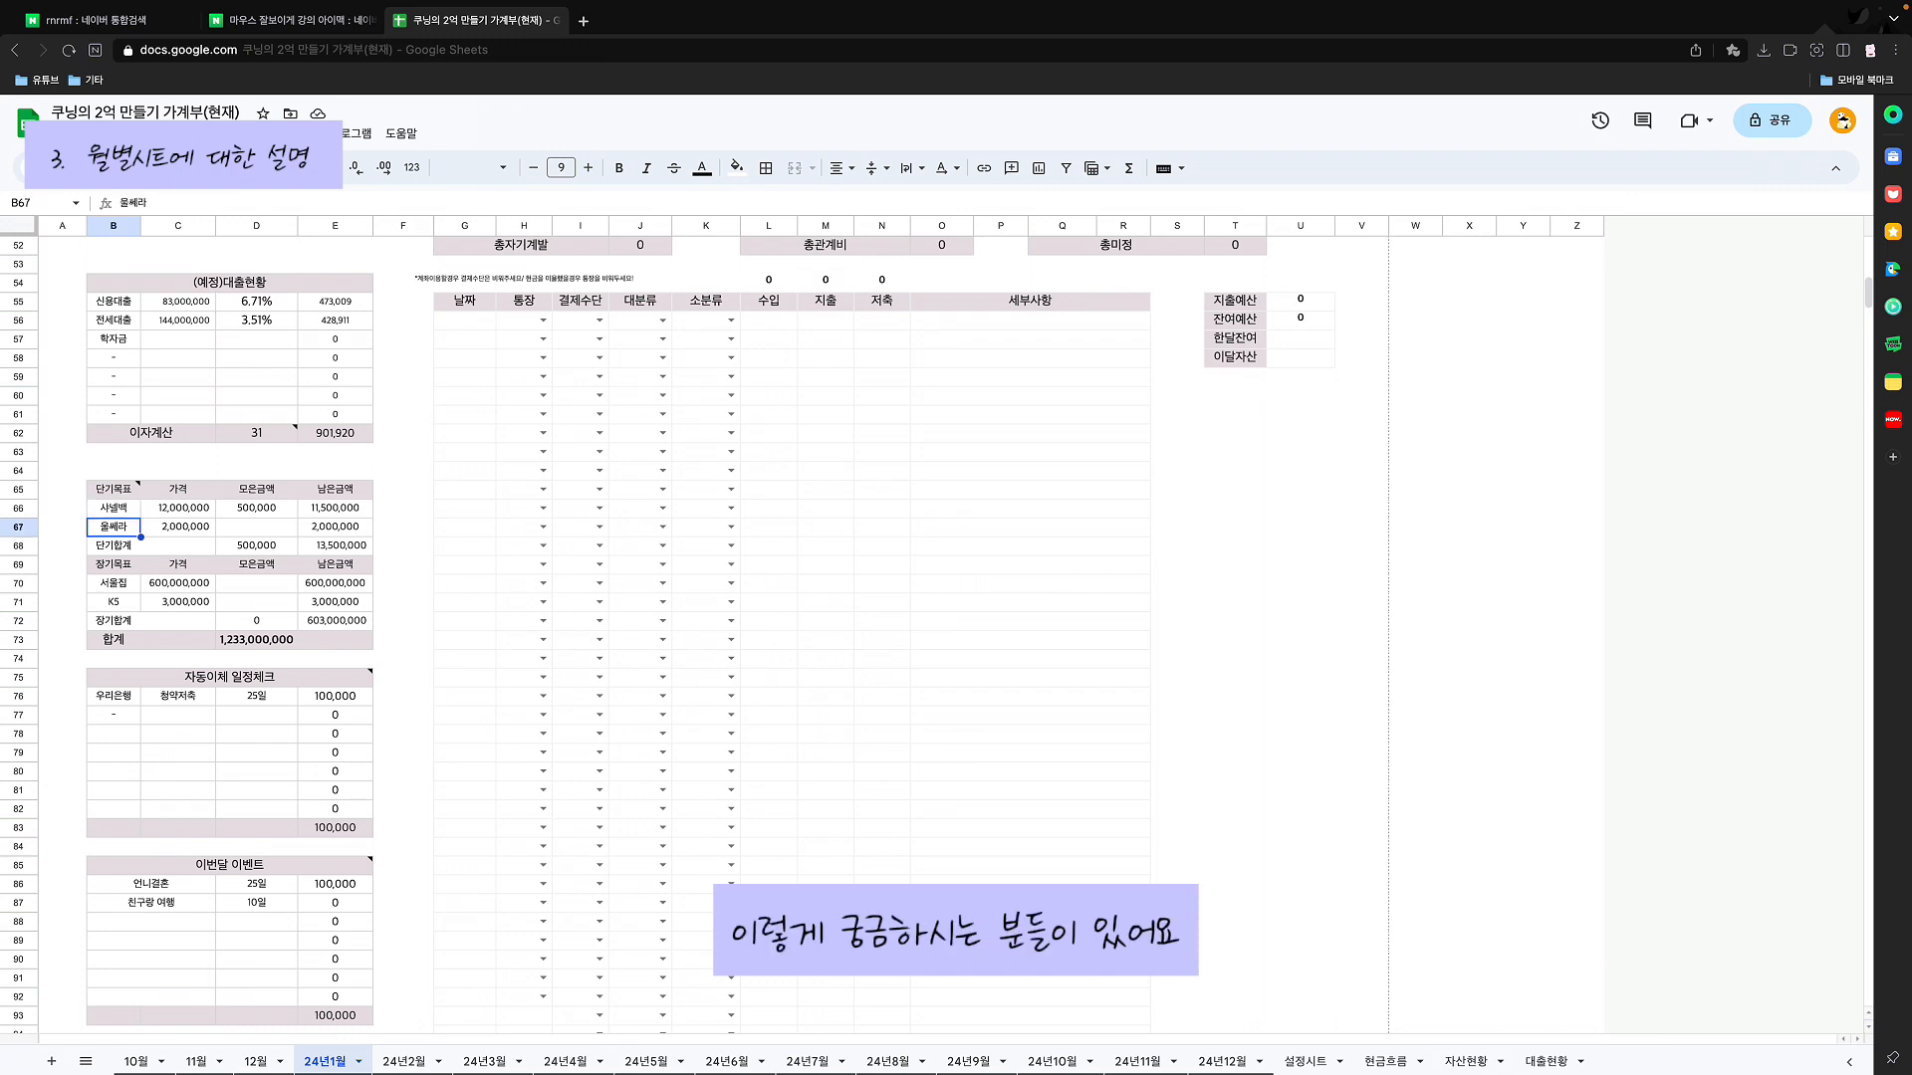
# Step: Examine the 서울집 entry in the 장기목표 table and the 샤넬백 entry under the 단기목표 heading
pyautogui.click(114, 602)
pyautogui.click(113, 585)
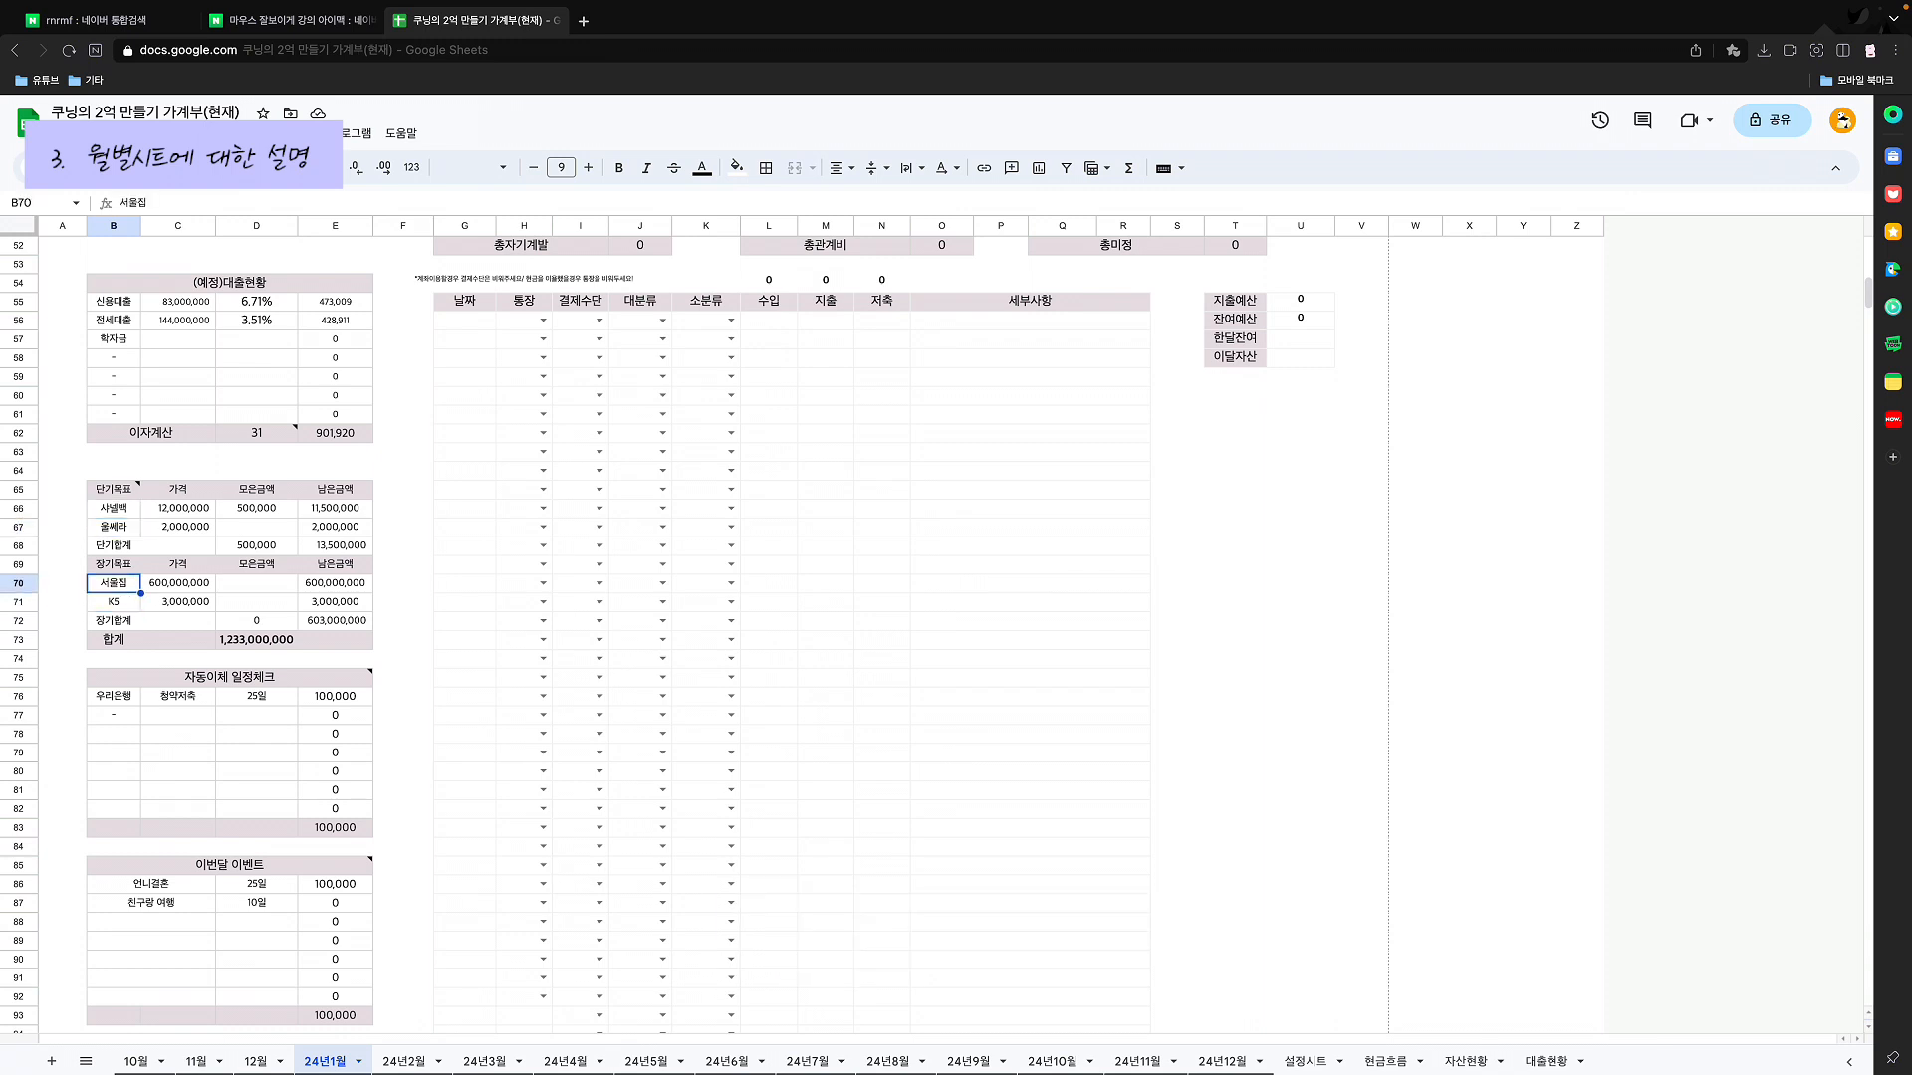
pyautogui.click(114, 509)
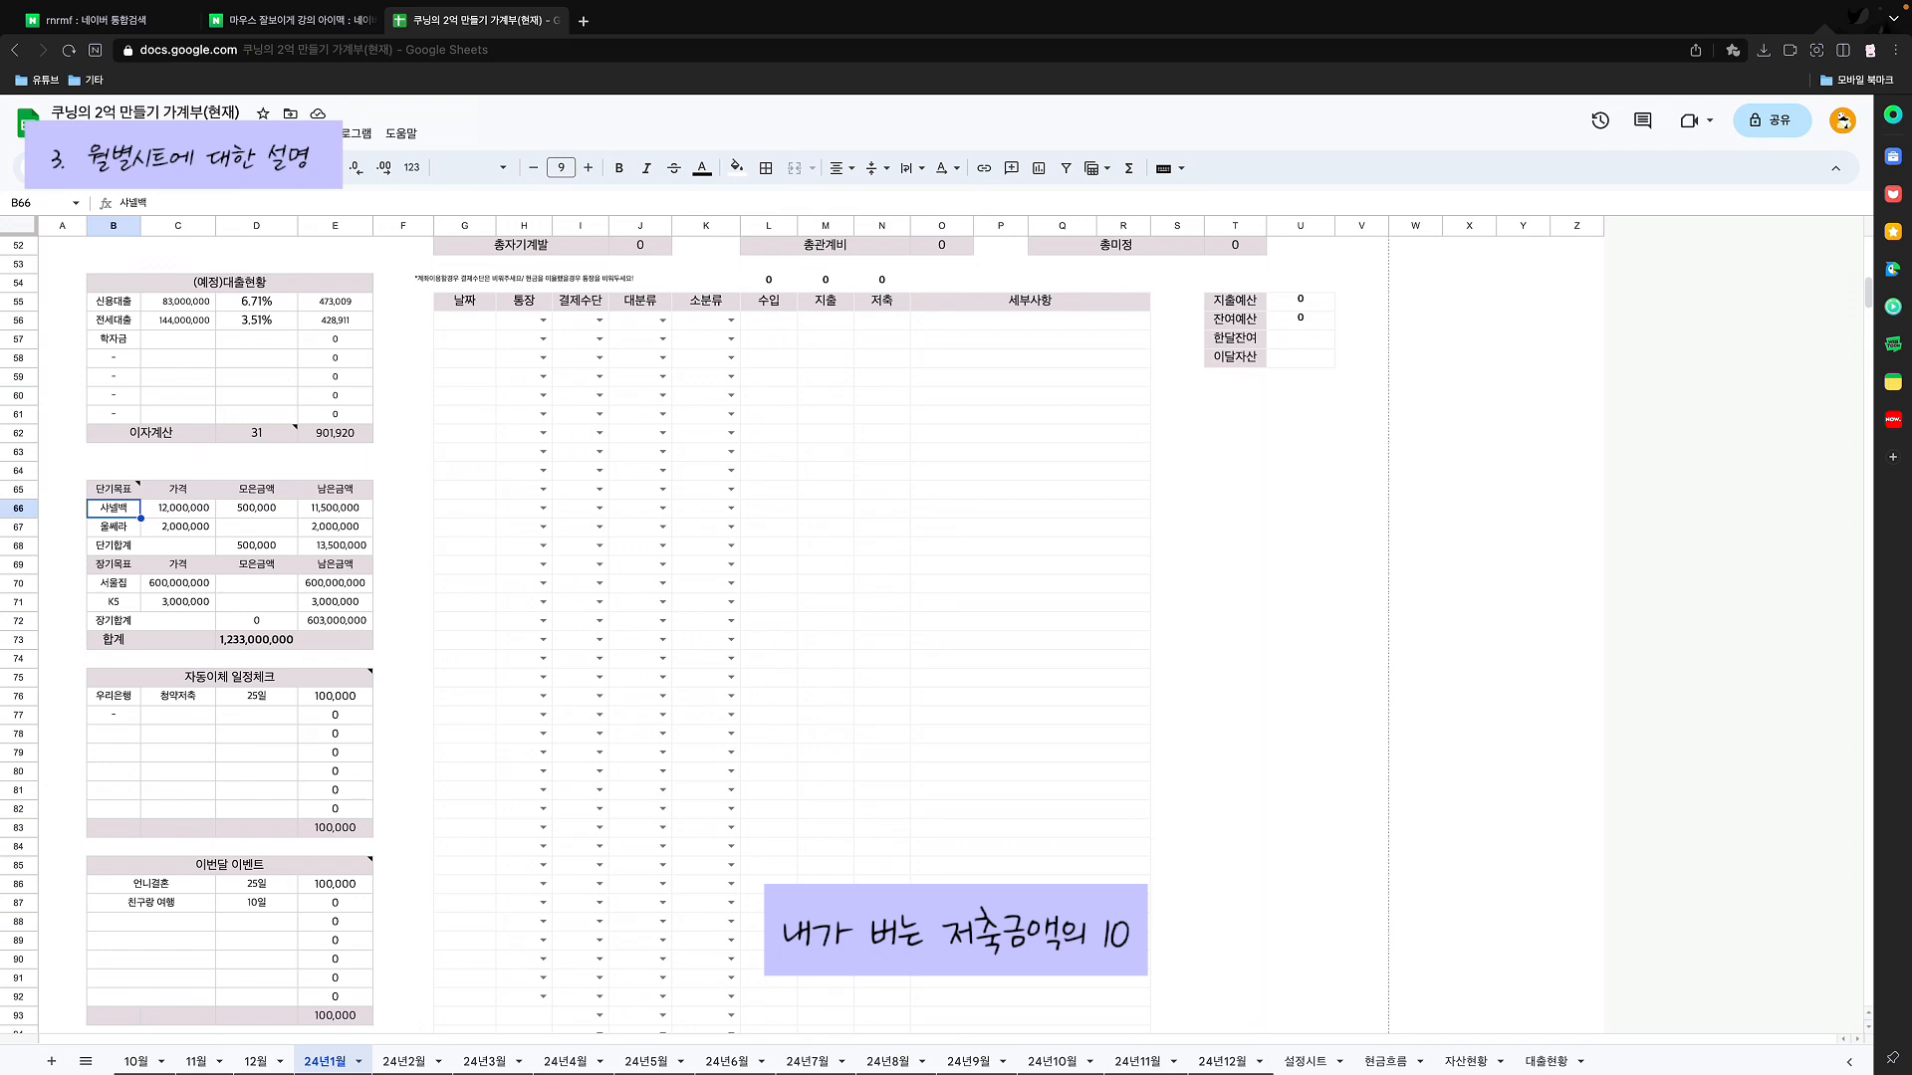
pyautogui.click(114, 490)
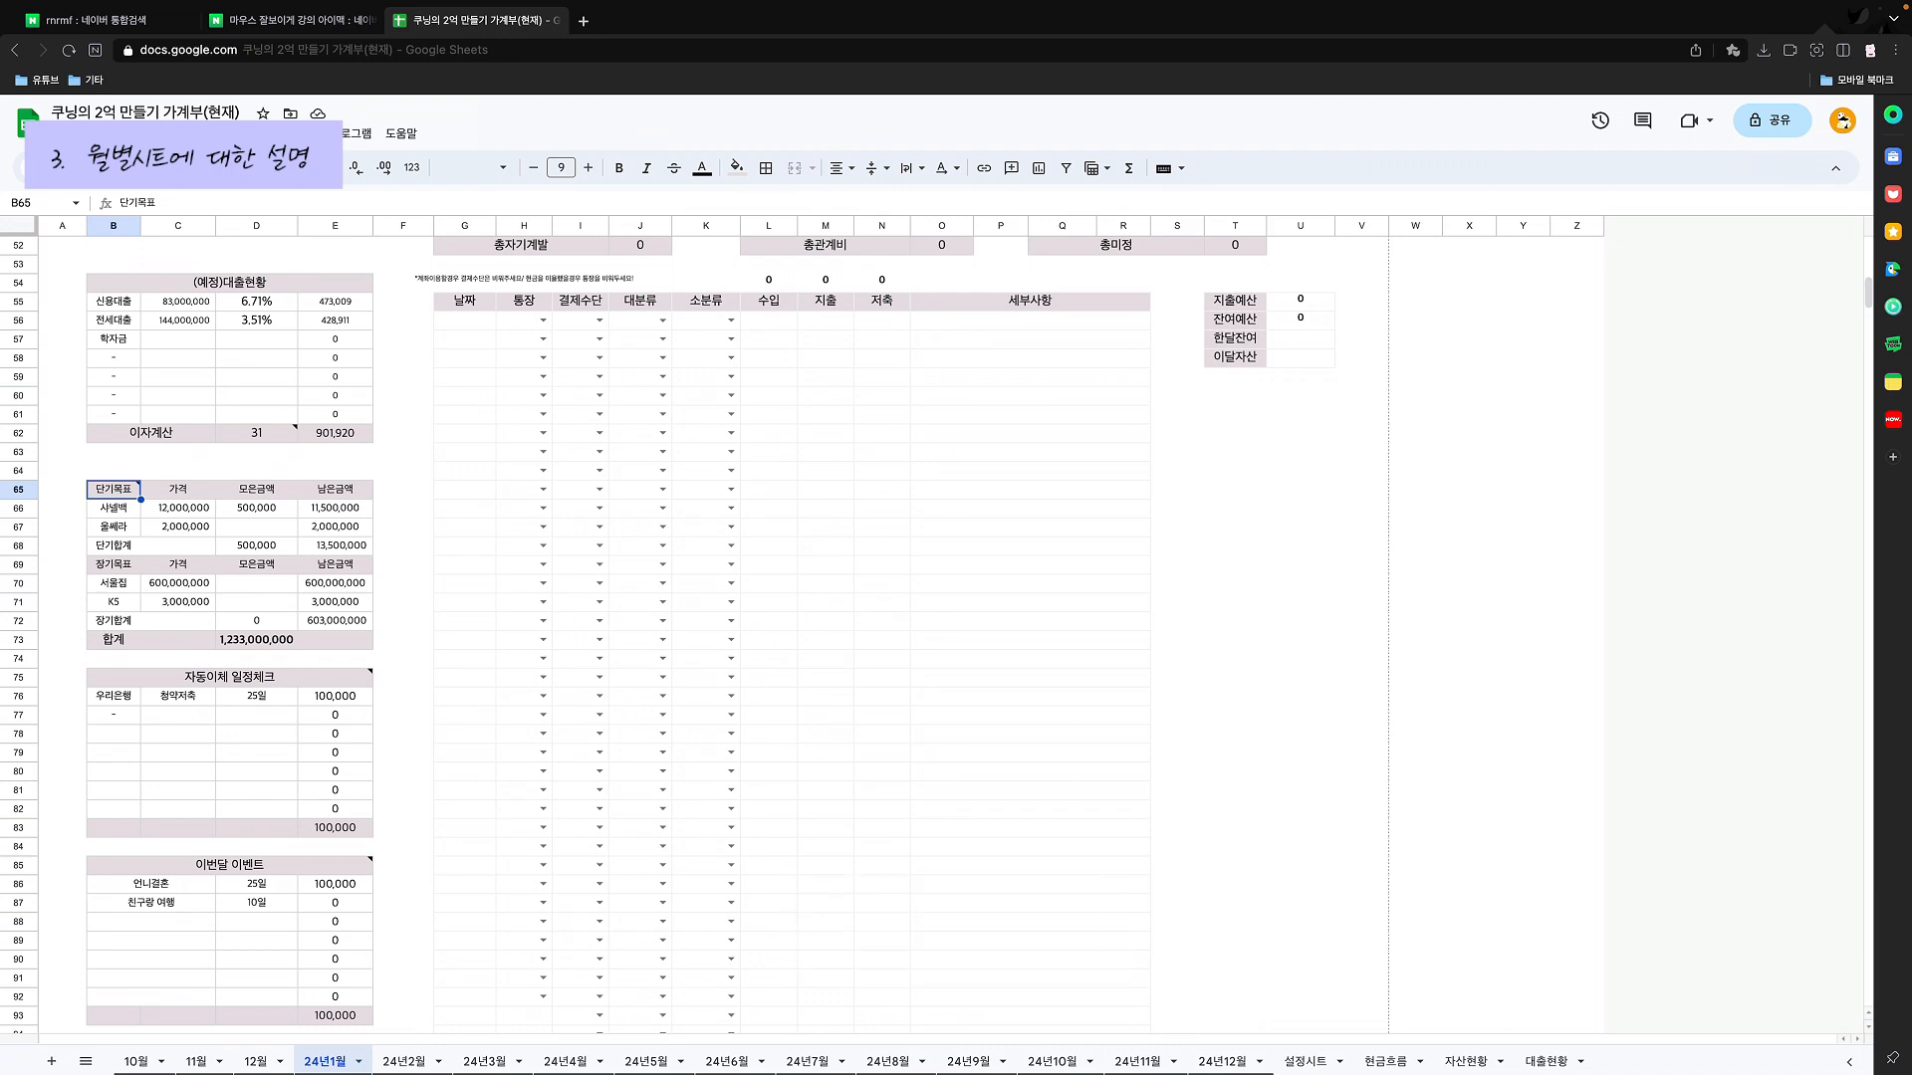
# Step: Set the 샤넬백 goal's 가격 to 9,000,000 and its 모은금액 to 100,000 in the 단기목표 table
pyautogui.click(178, 509)
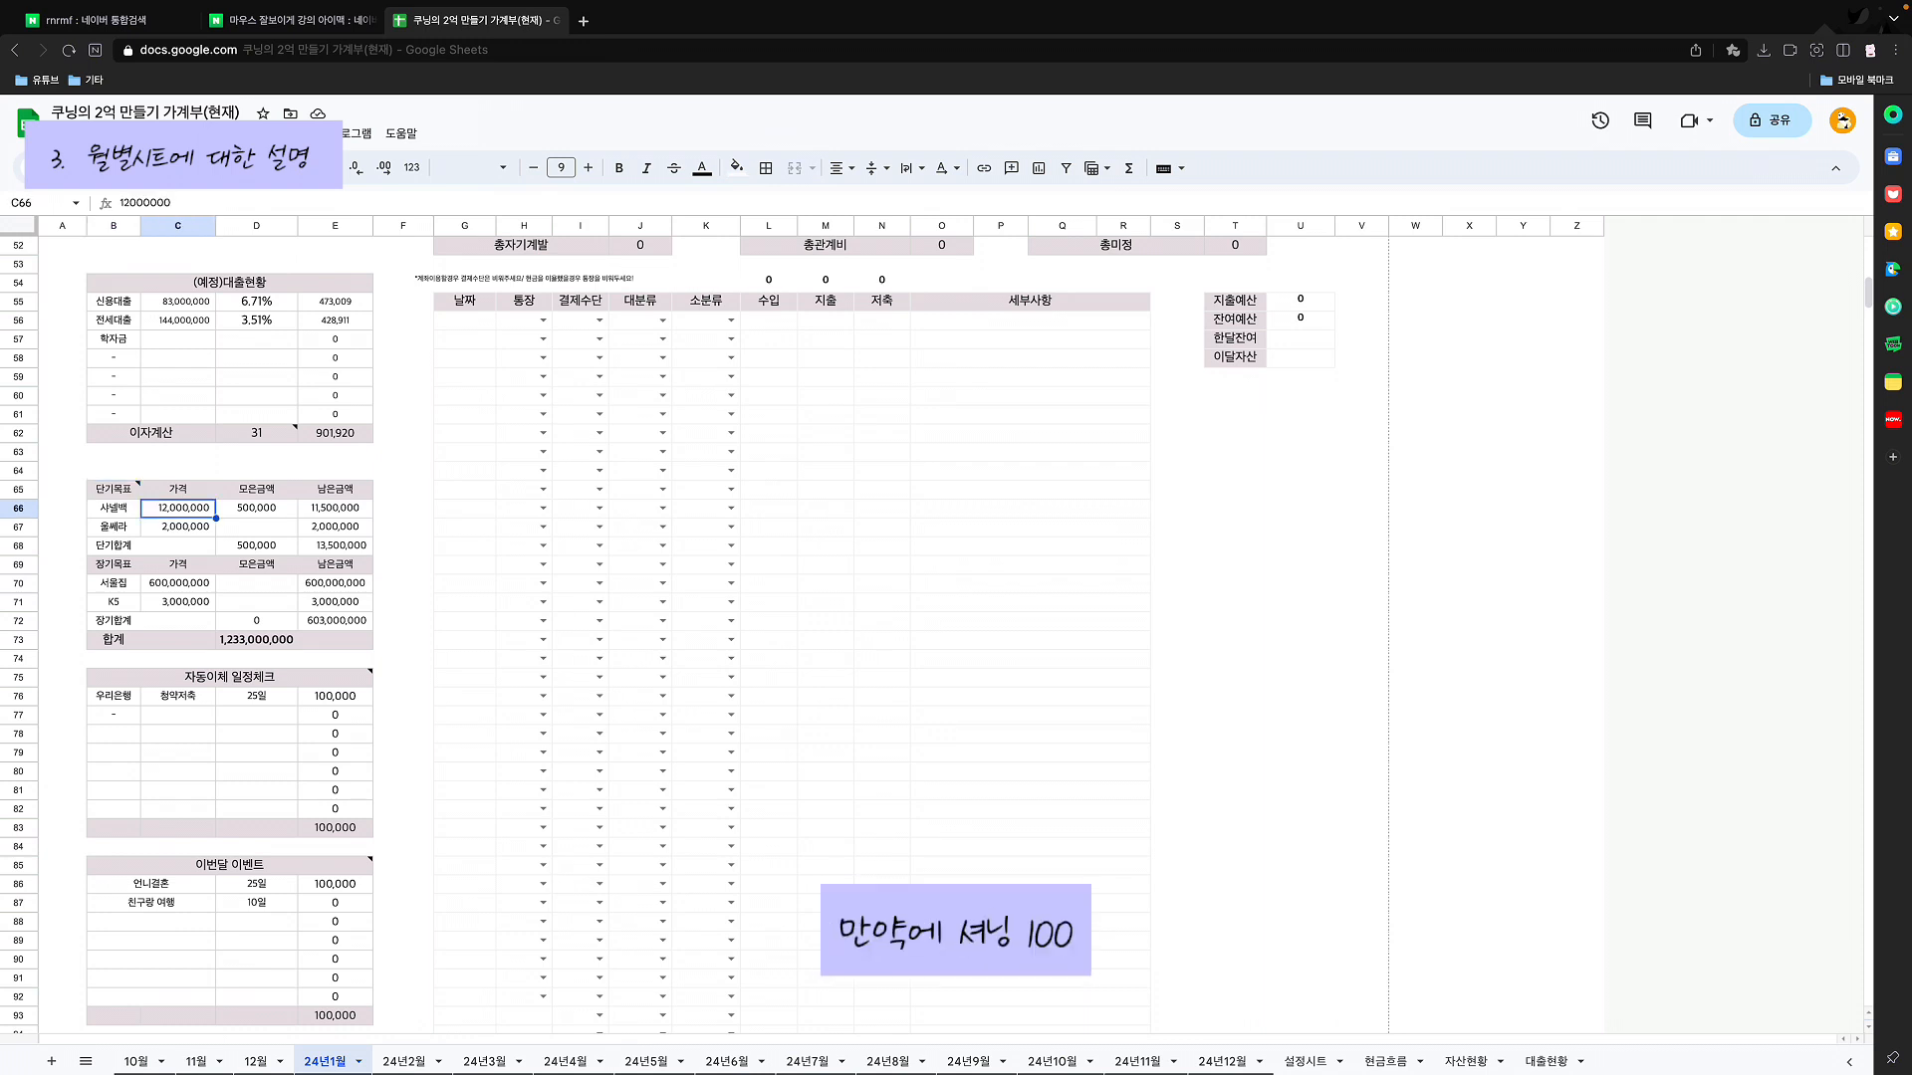
pyautogui.write('9000000')
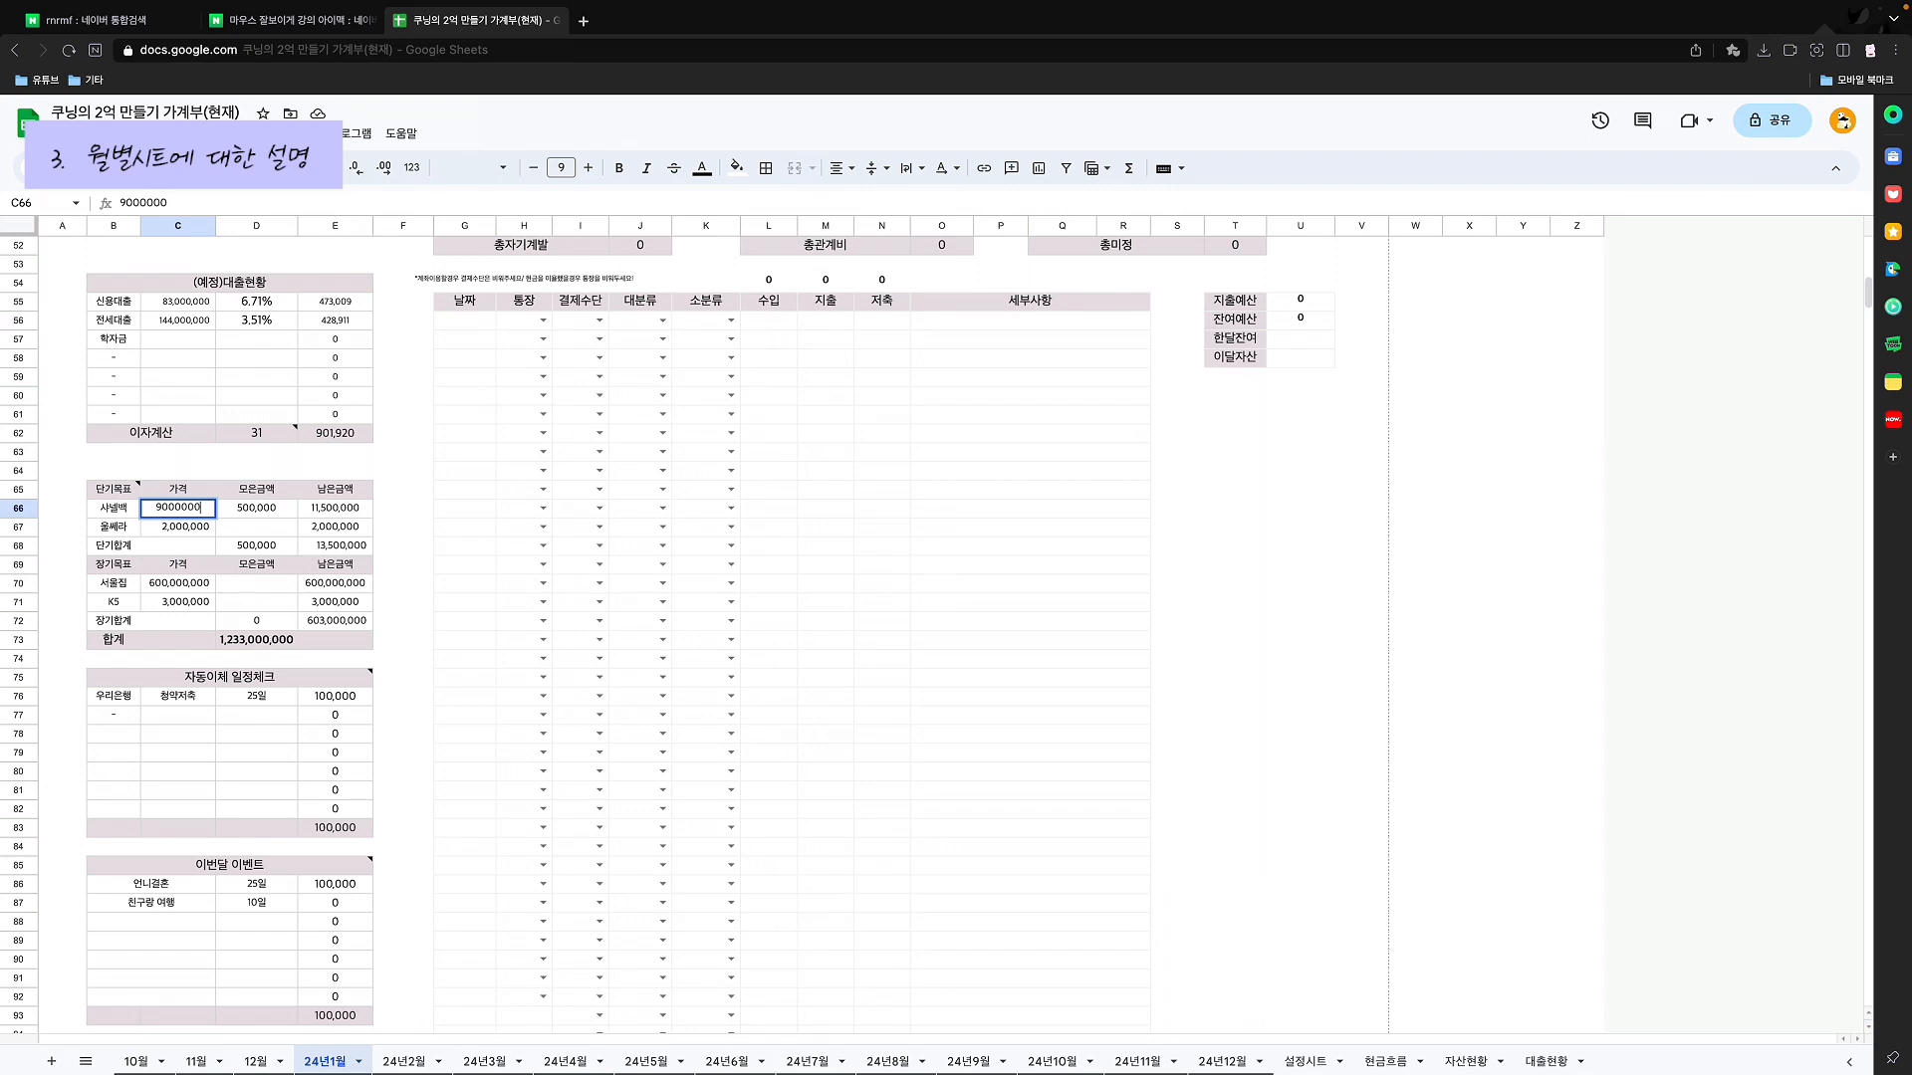
pyautogui.press('Tab')
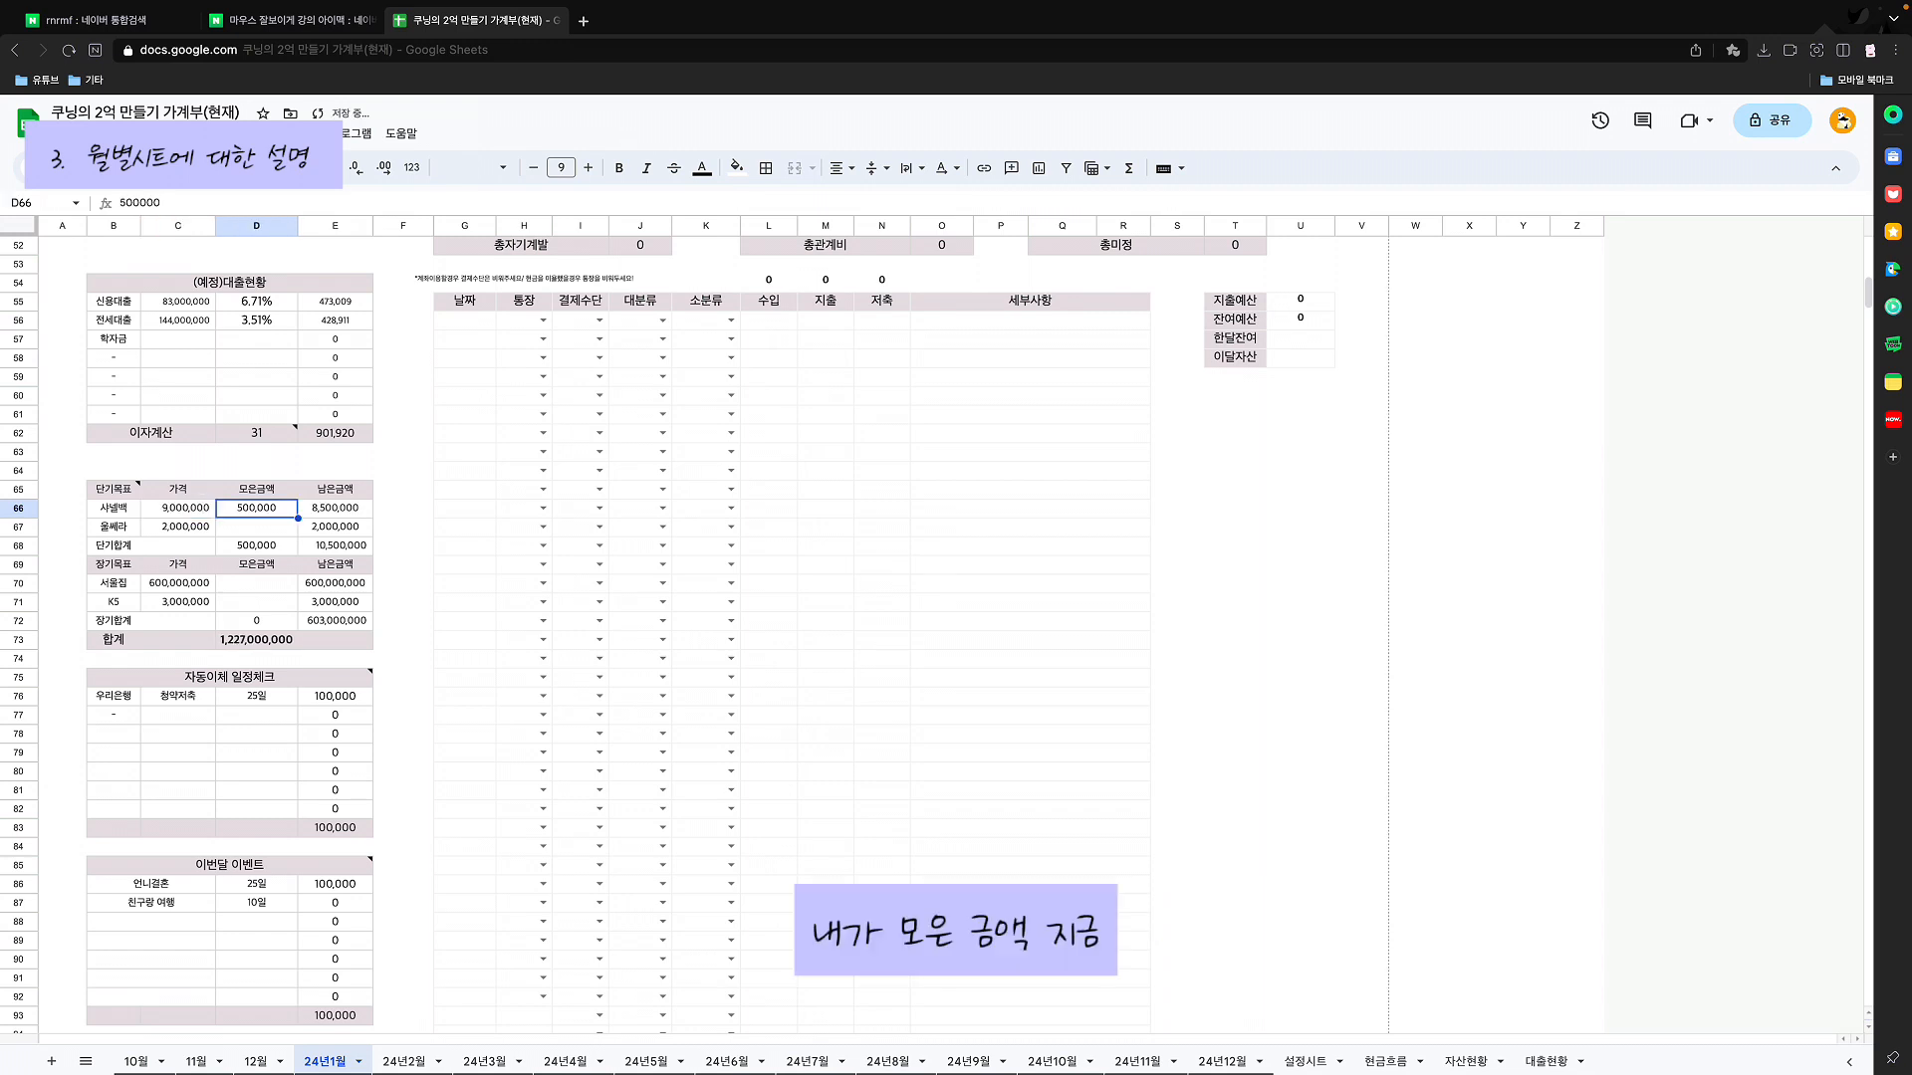
pyautogui.write('100000')
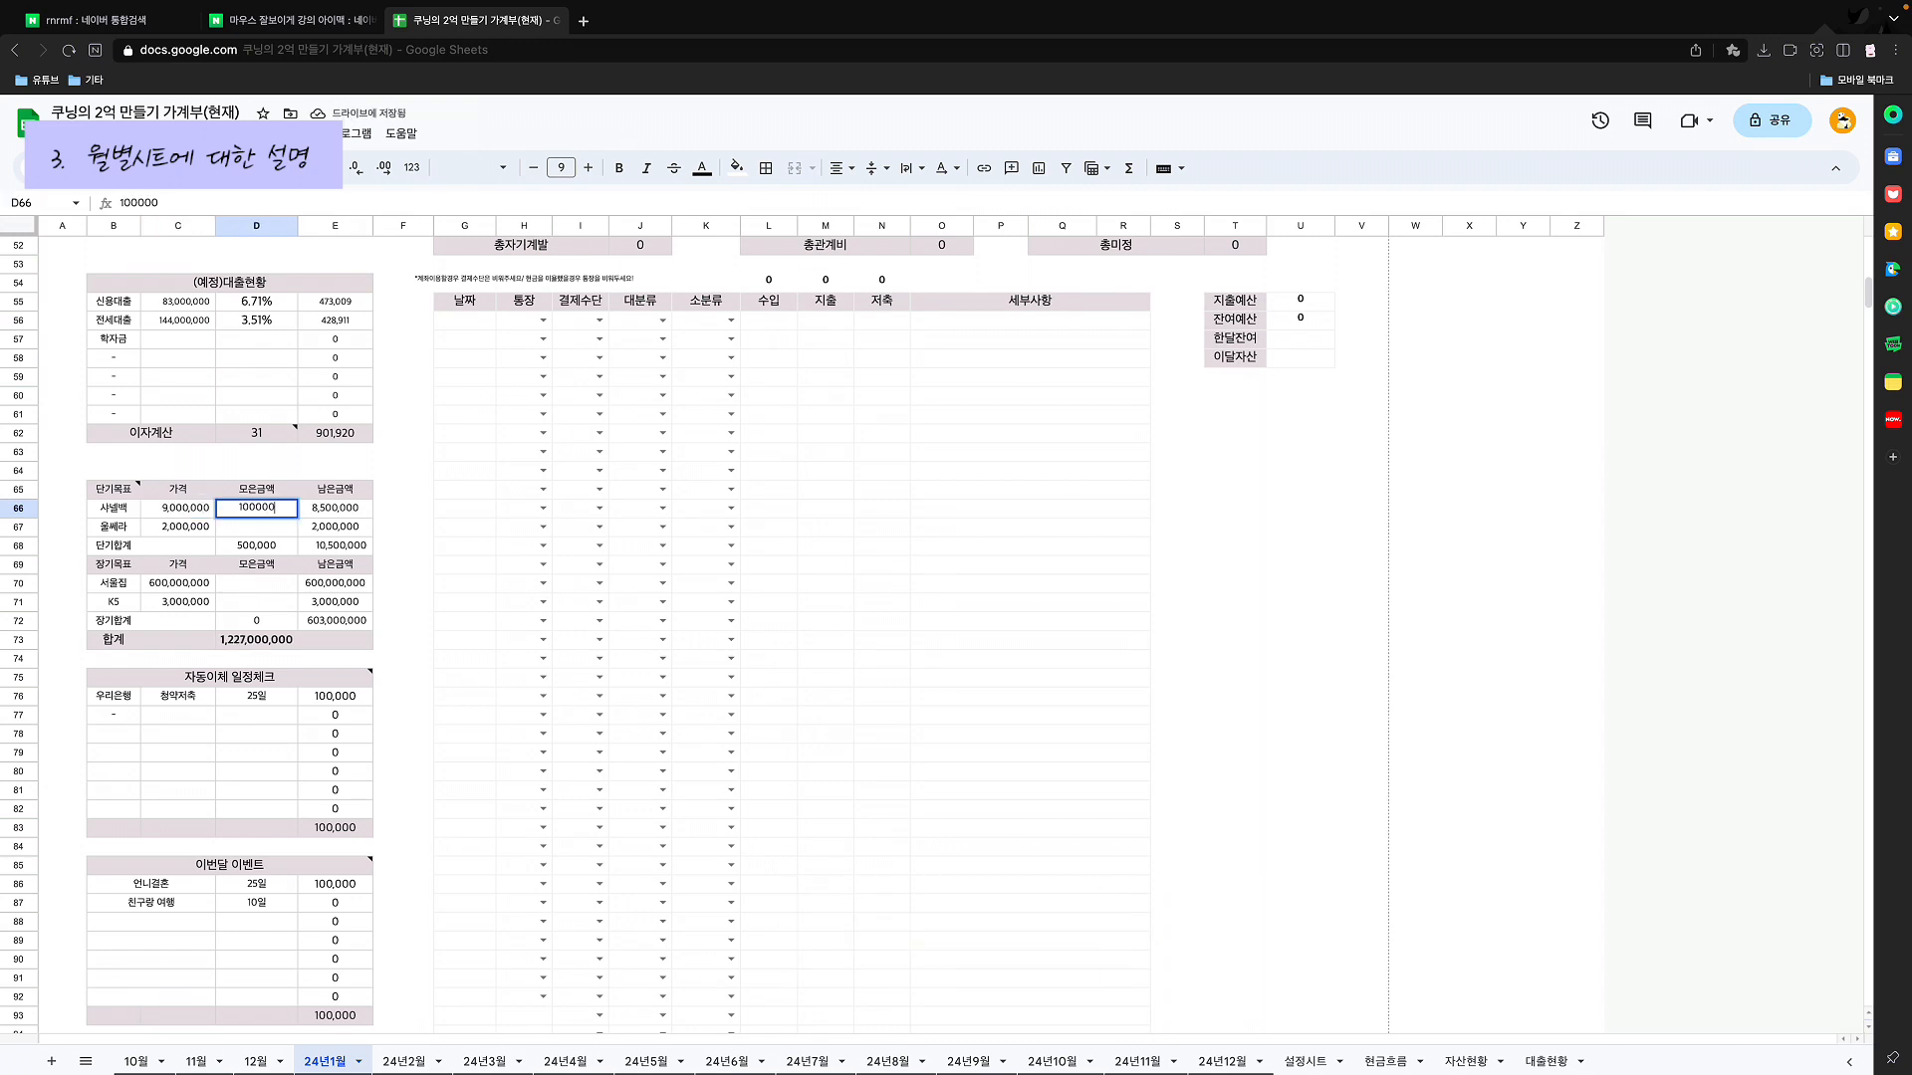
pyautogui.press('Tab')
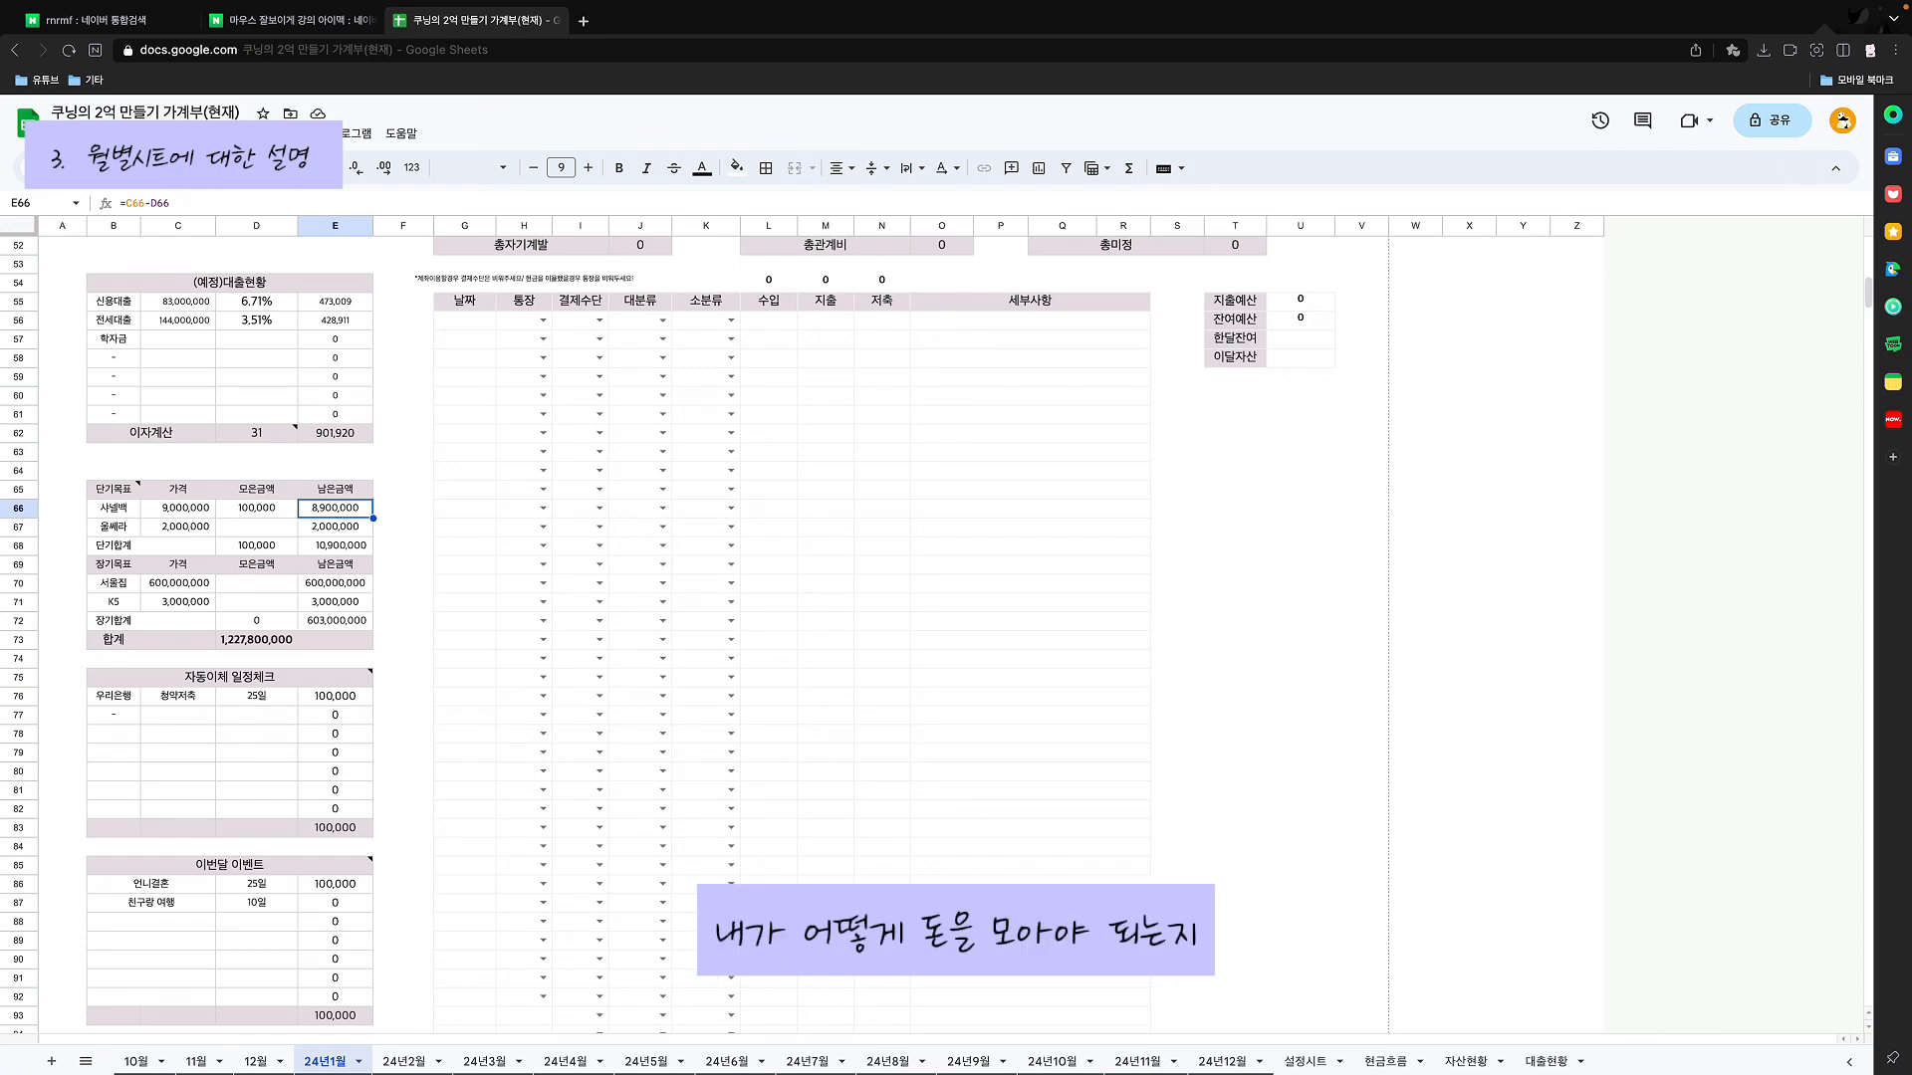
# Step: Examine the 서울집 goal's 가격 and 모은금액 cells, plus the 단기목표 and 장기목표 headings
pyautogui.scroll(1, 955, 597)
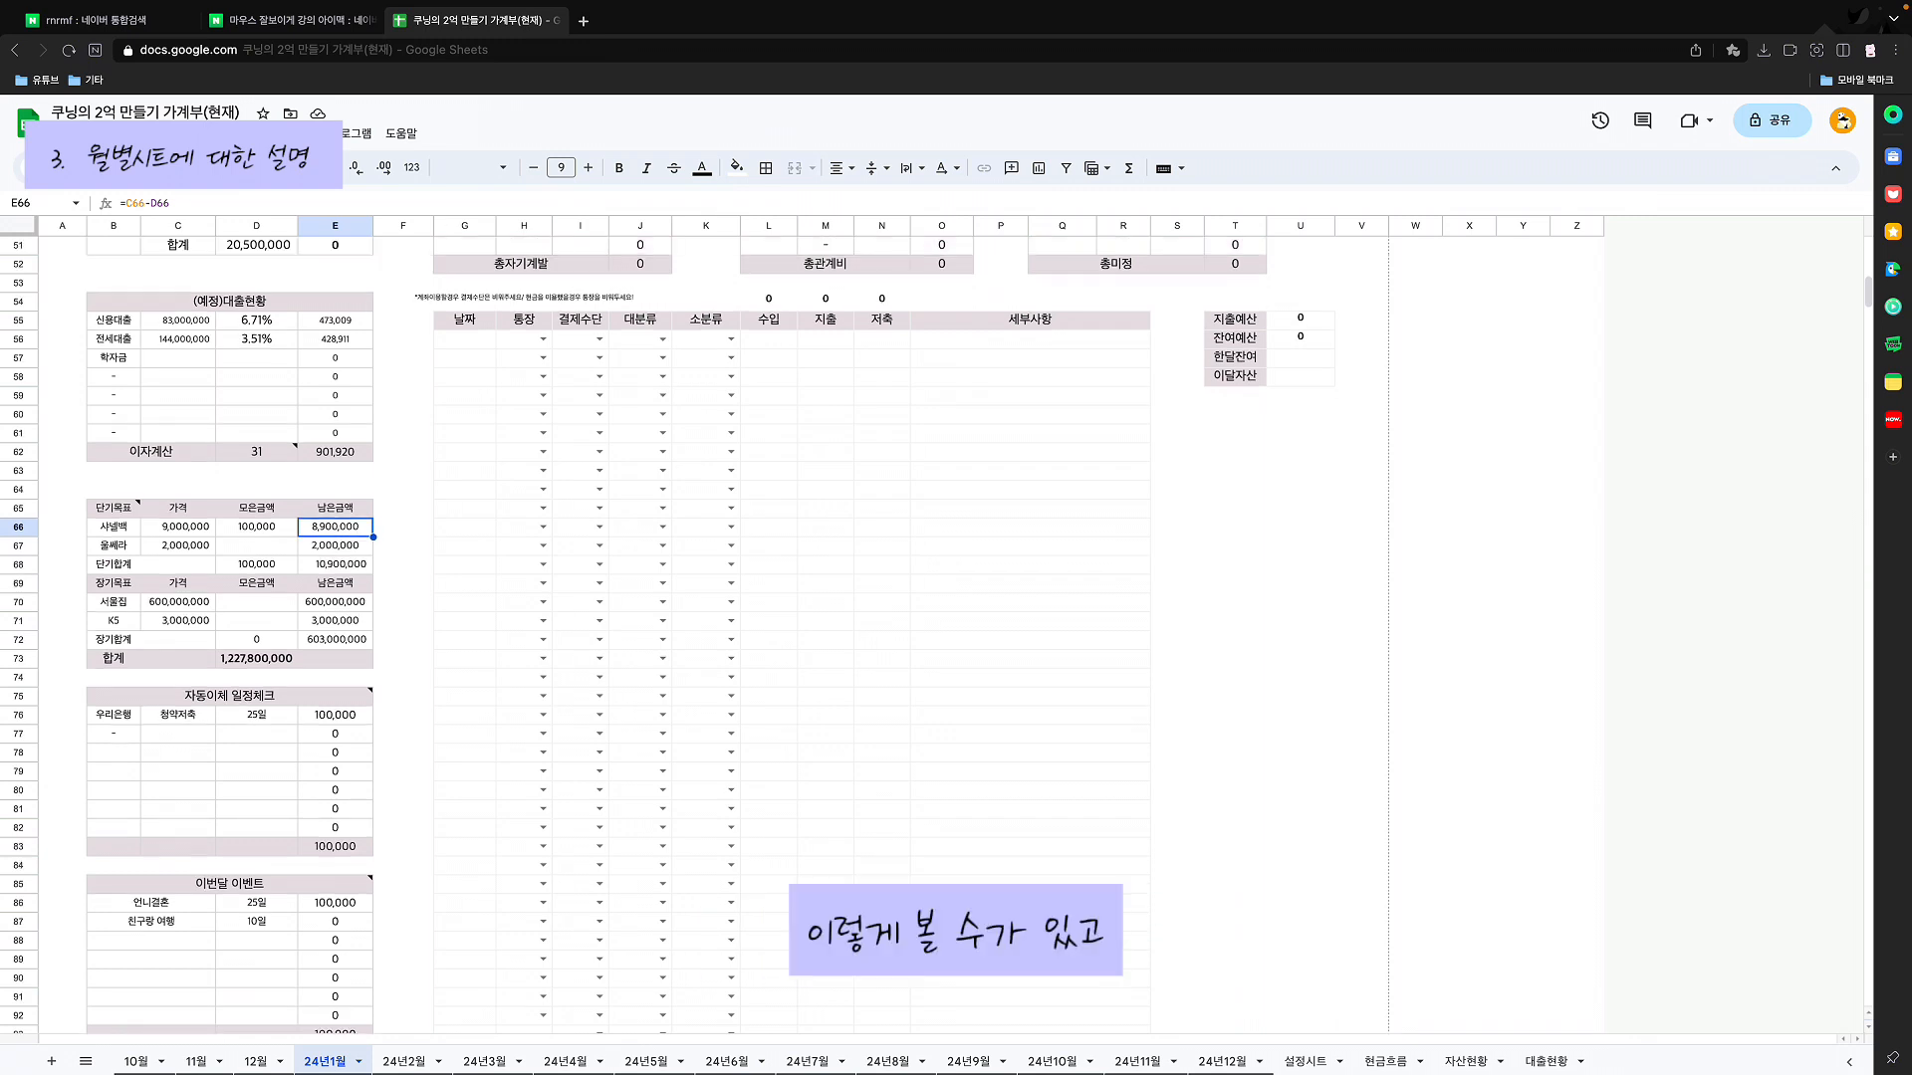
pyautogui.click(178, 603)
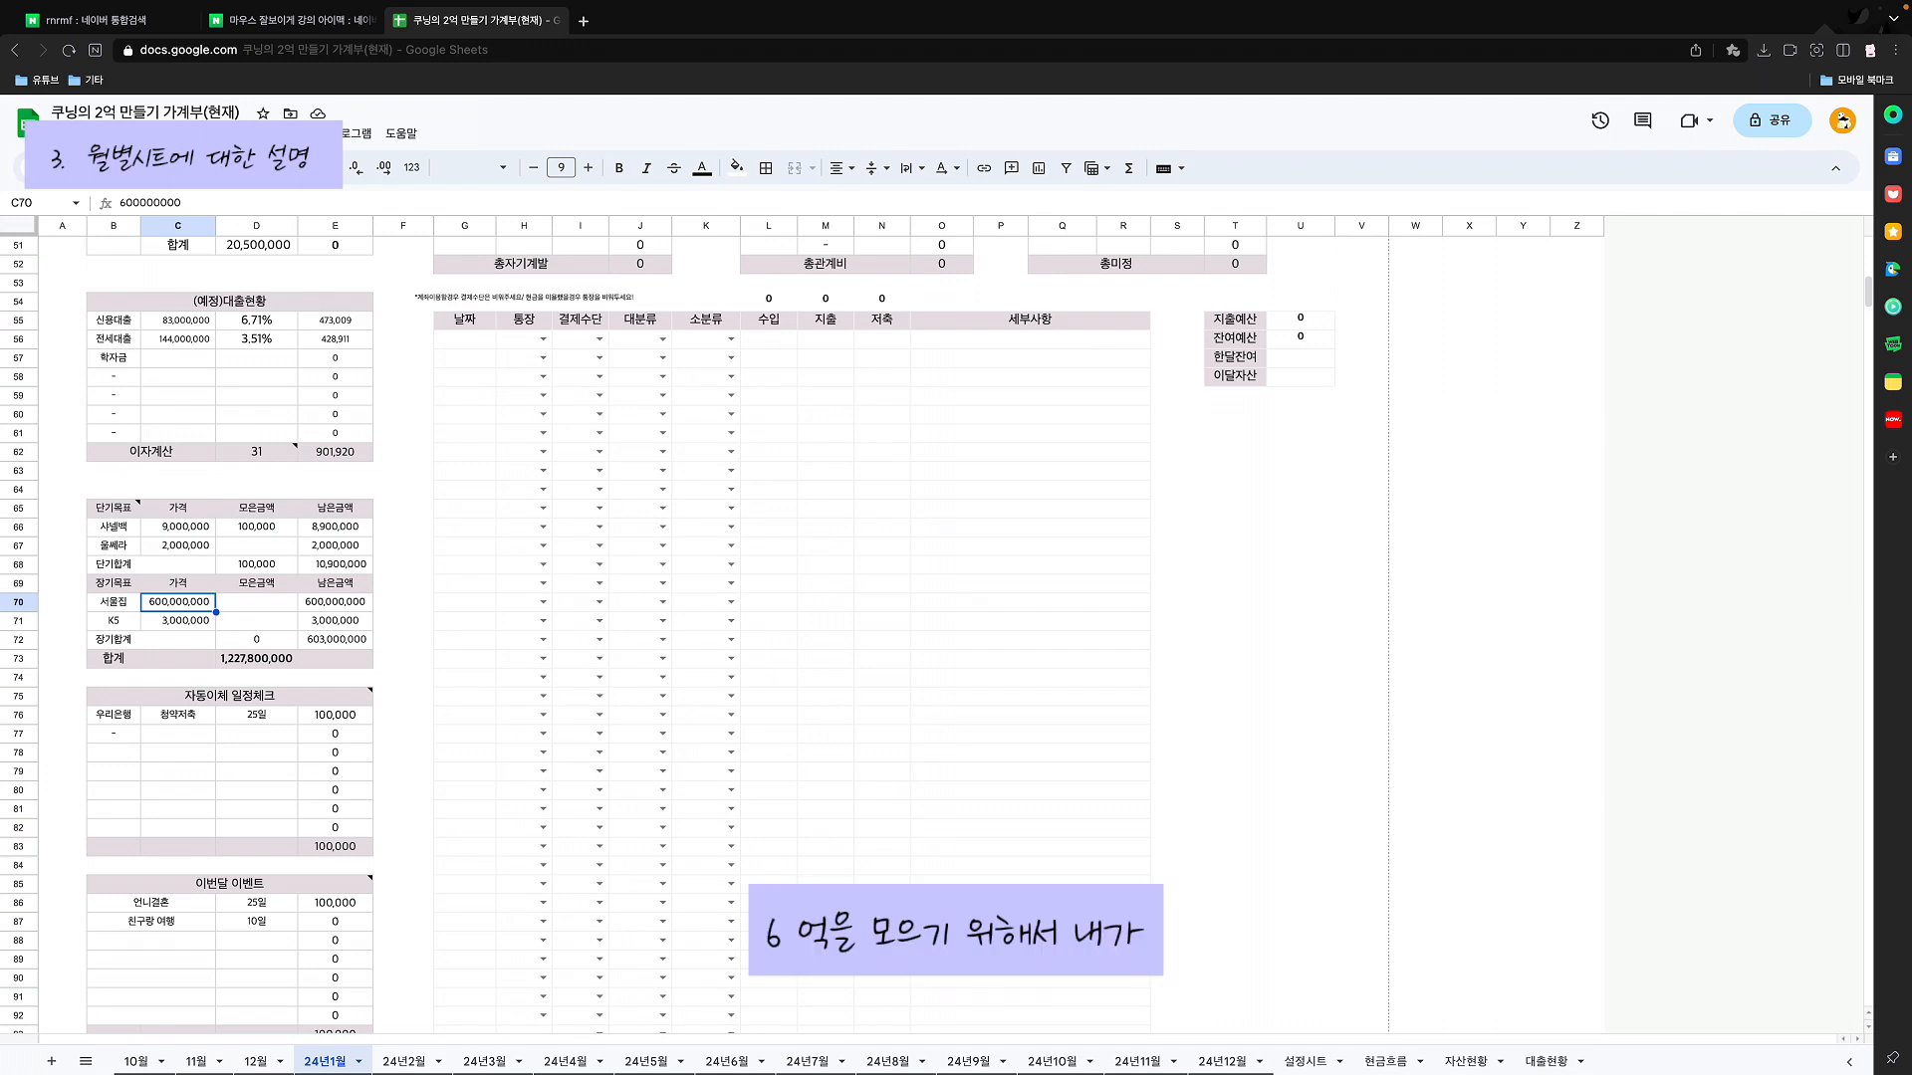
pyautogui.click(257, 603)
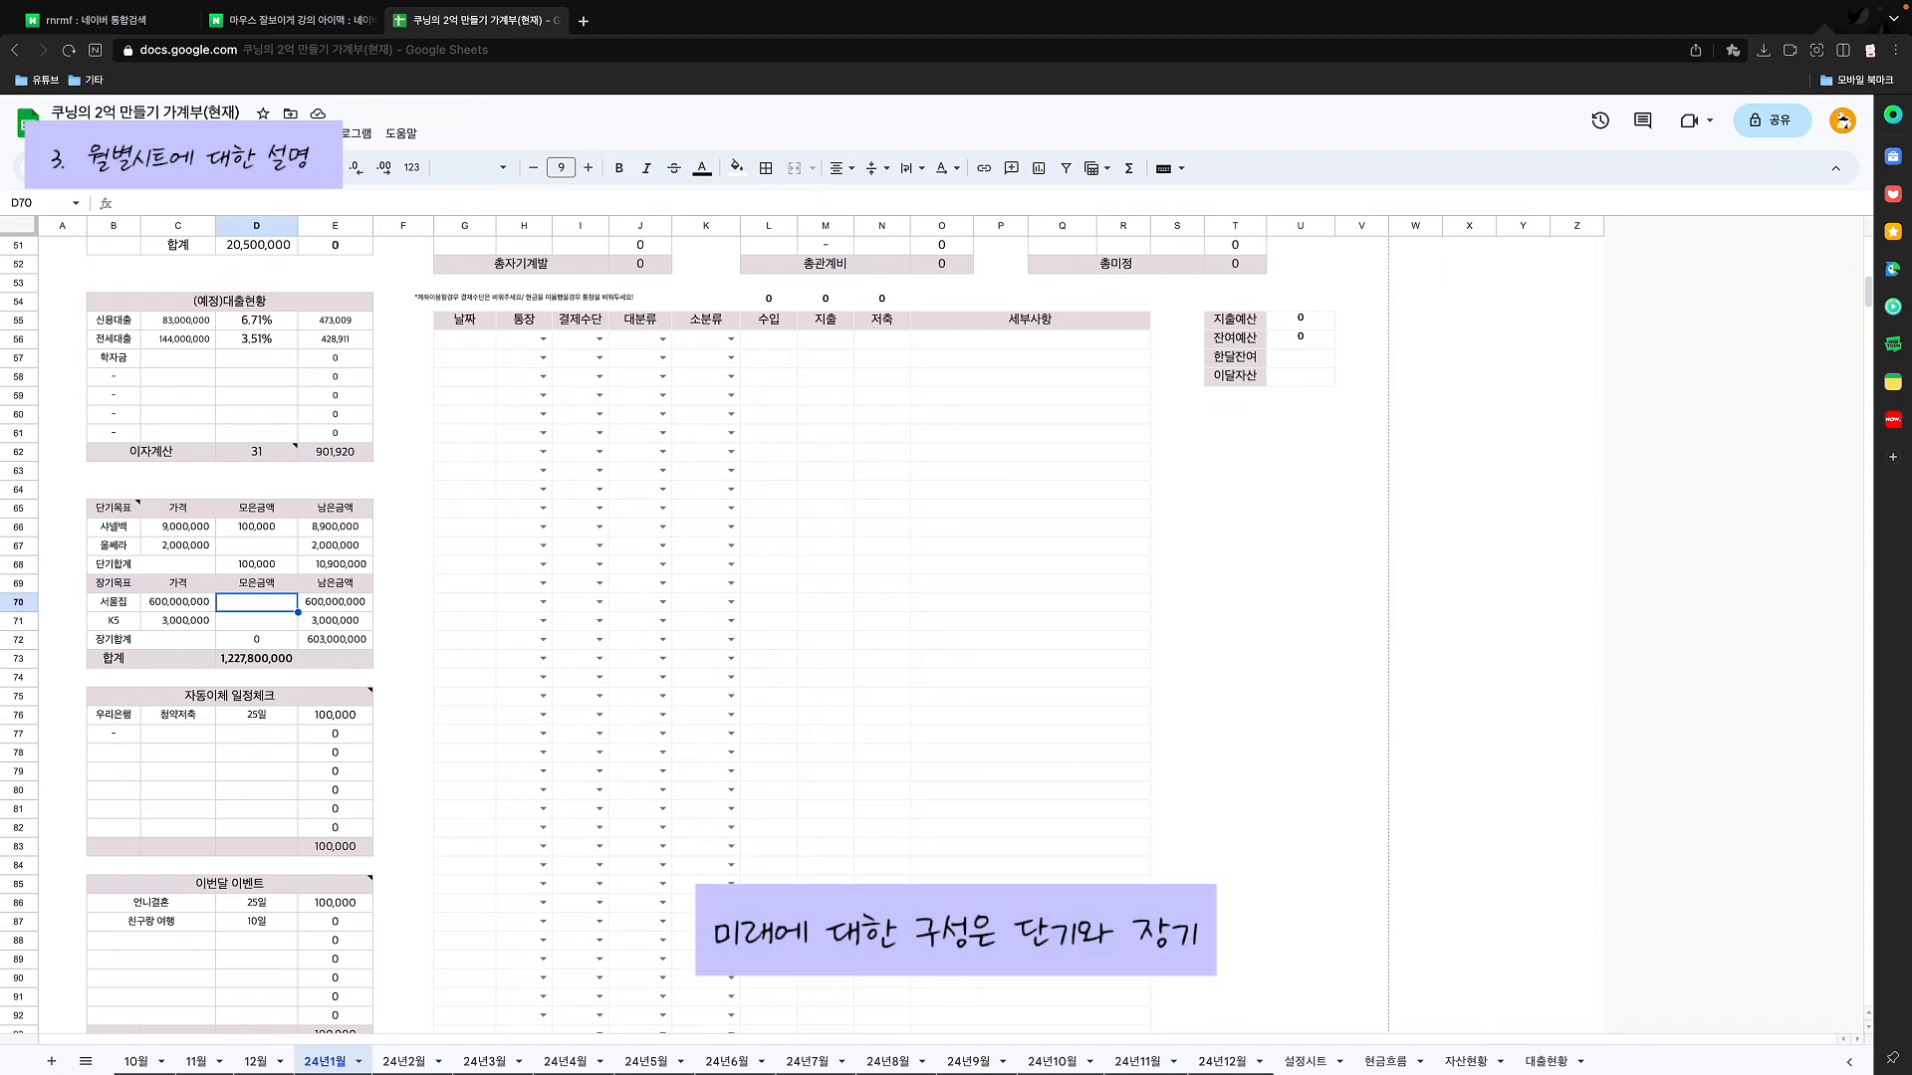
pyautogui.click(113, 508)
pyautogui.click(114, 583)
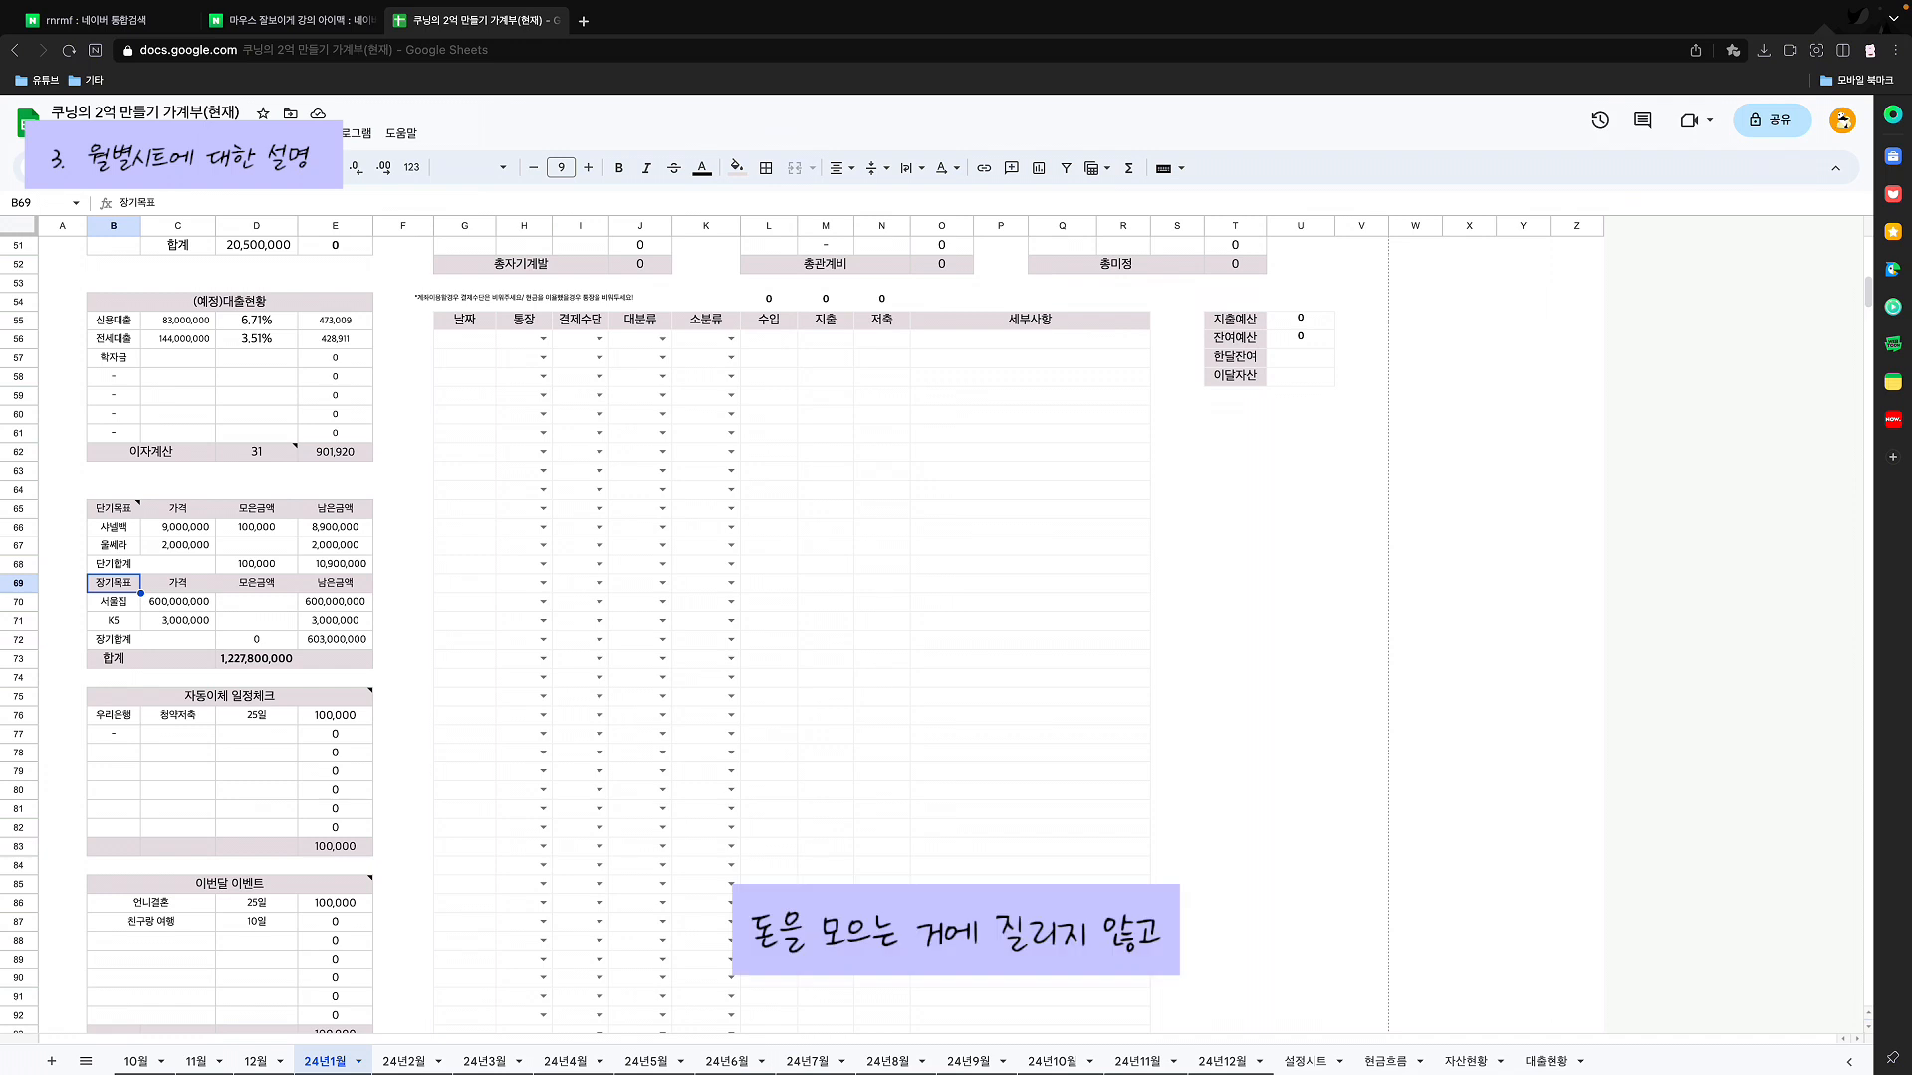
# Step: Go through the 자동이체 일정체크 note, the 우리은행 청약저축 entry and the entry cells in rows 77 to 79
pyautogui.scroll(-3, 956, 638)
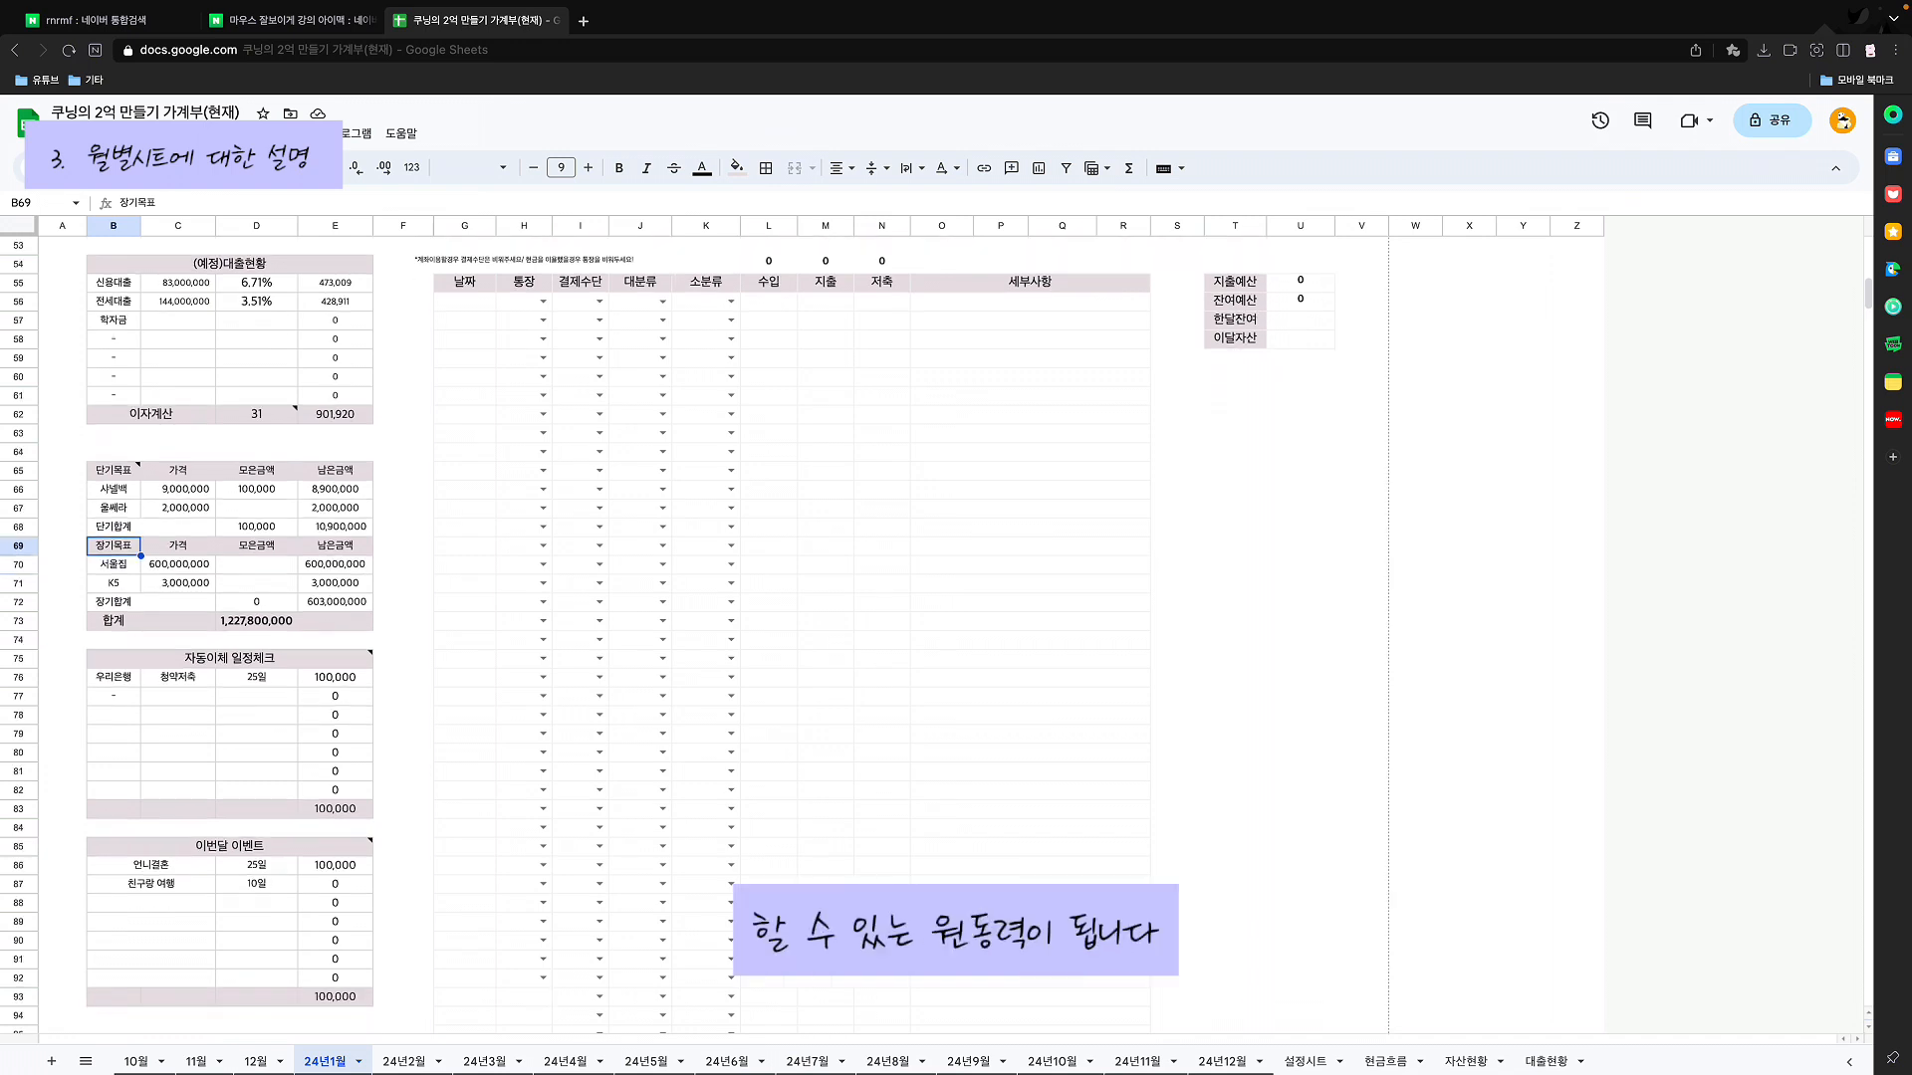
pyautogui.click(229, 602)
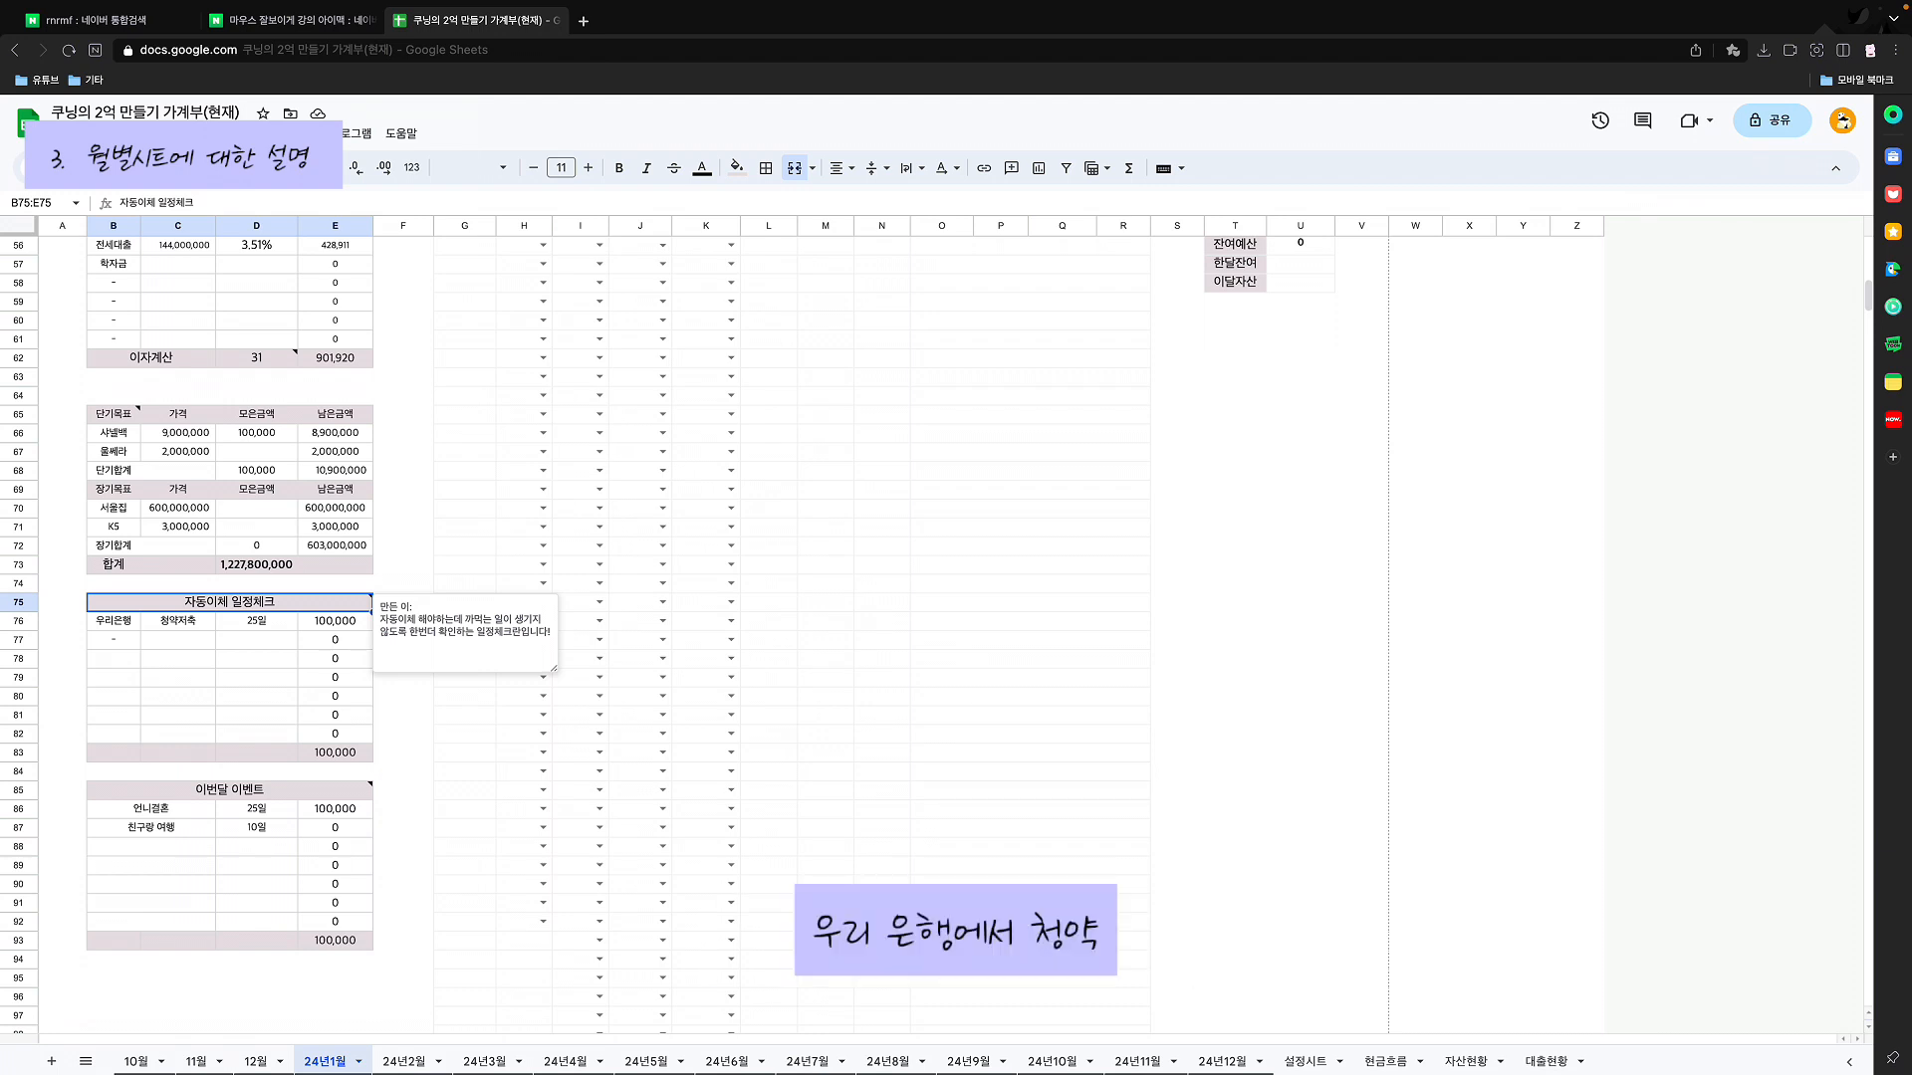
pyautogui.click(114, 621)
pyautogui.click(178, 622)
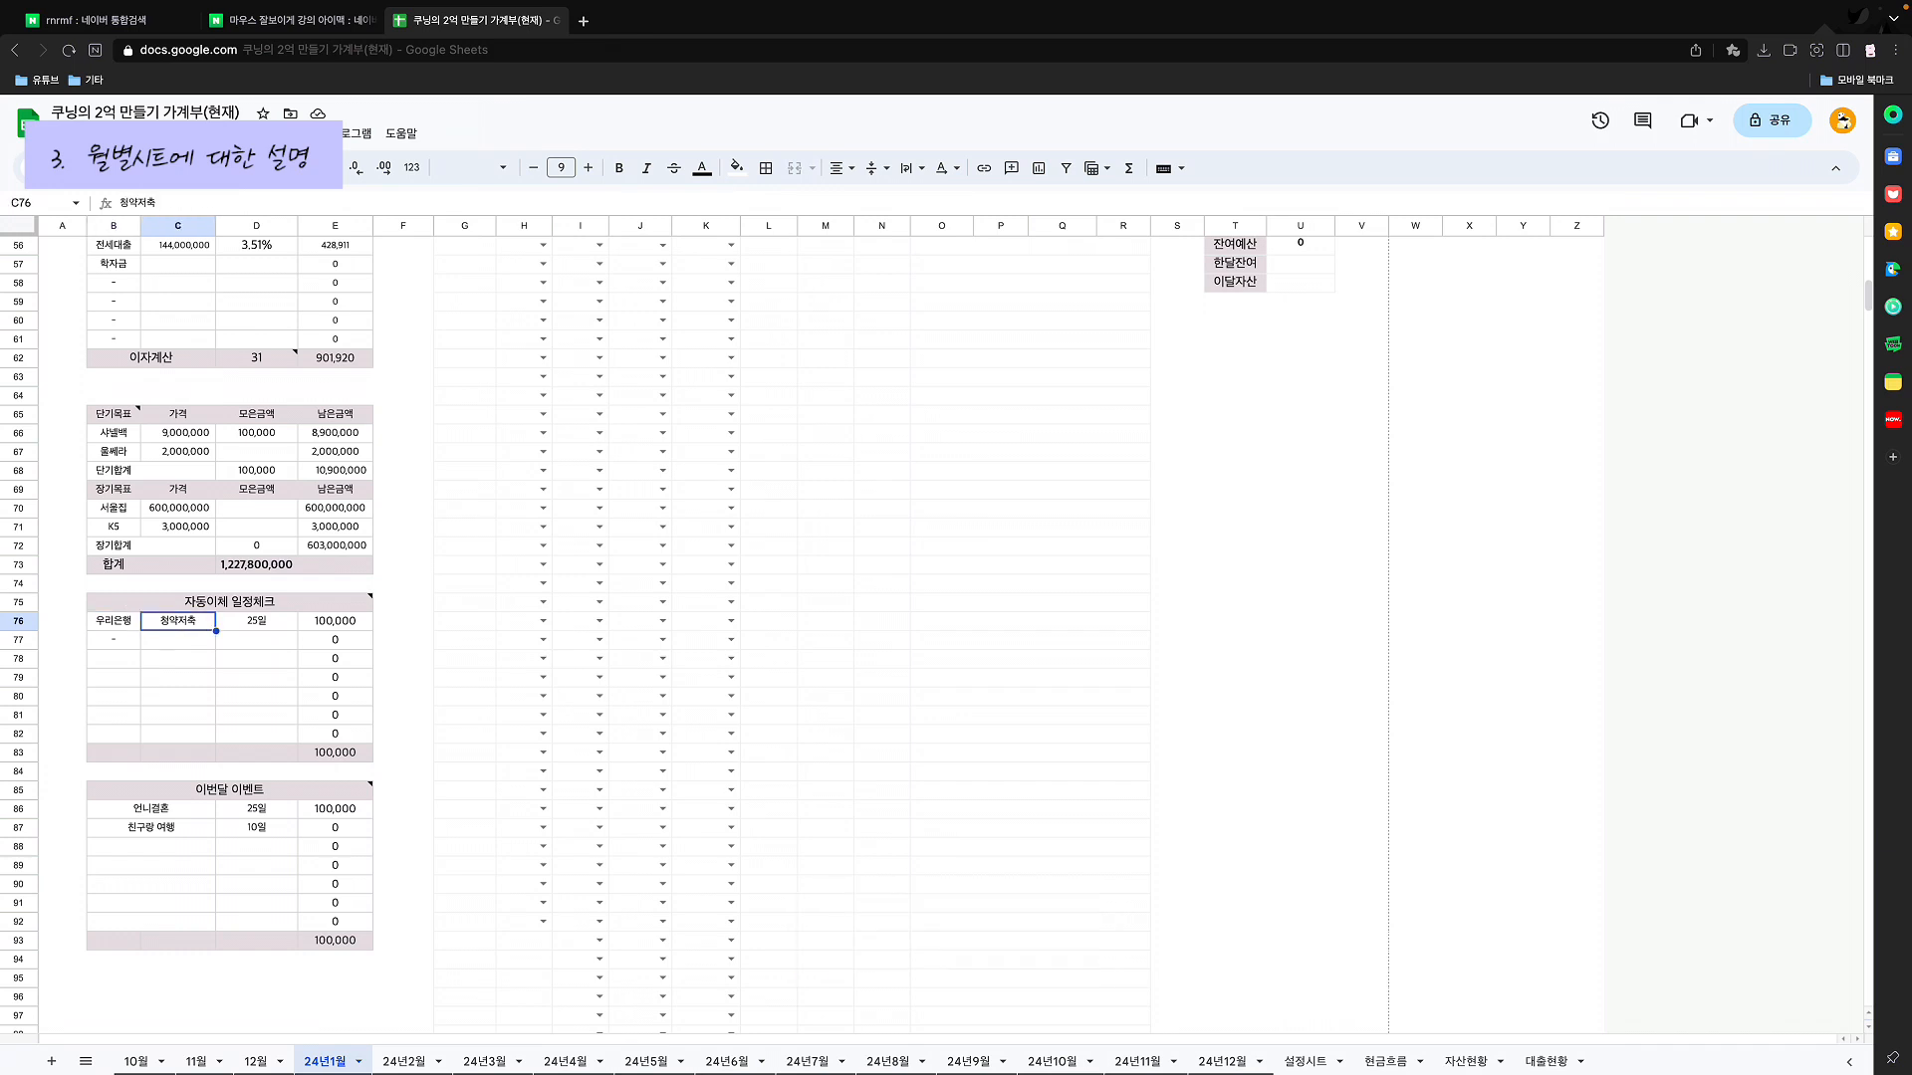
pyautogui.click(114, 641)
pyautogui.click(178, 641)
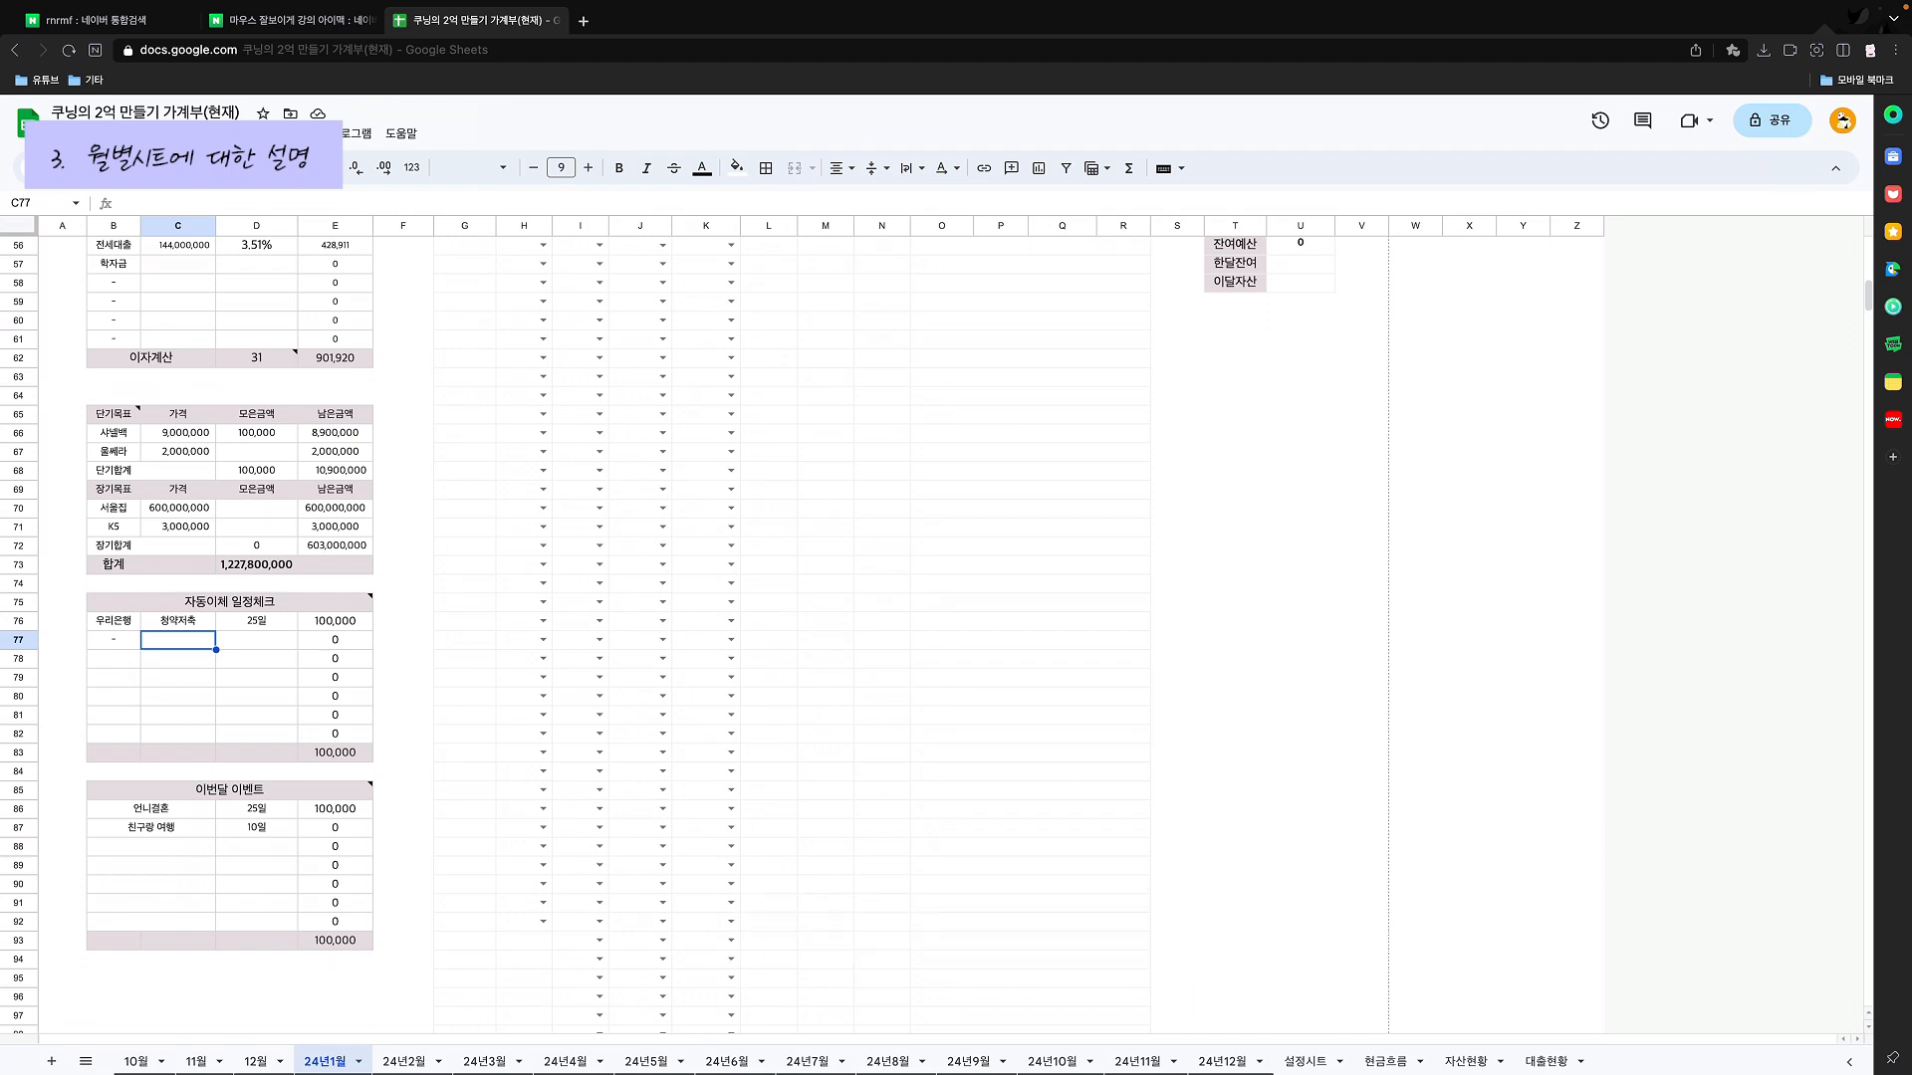
pyautogui.click(114, 659)
pyautogui.click(179, 659)
pyautogui.click(256, 659)
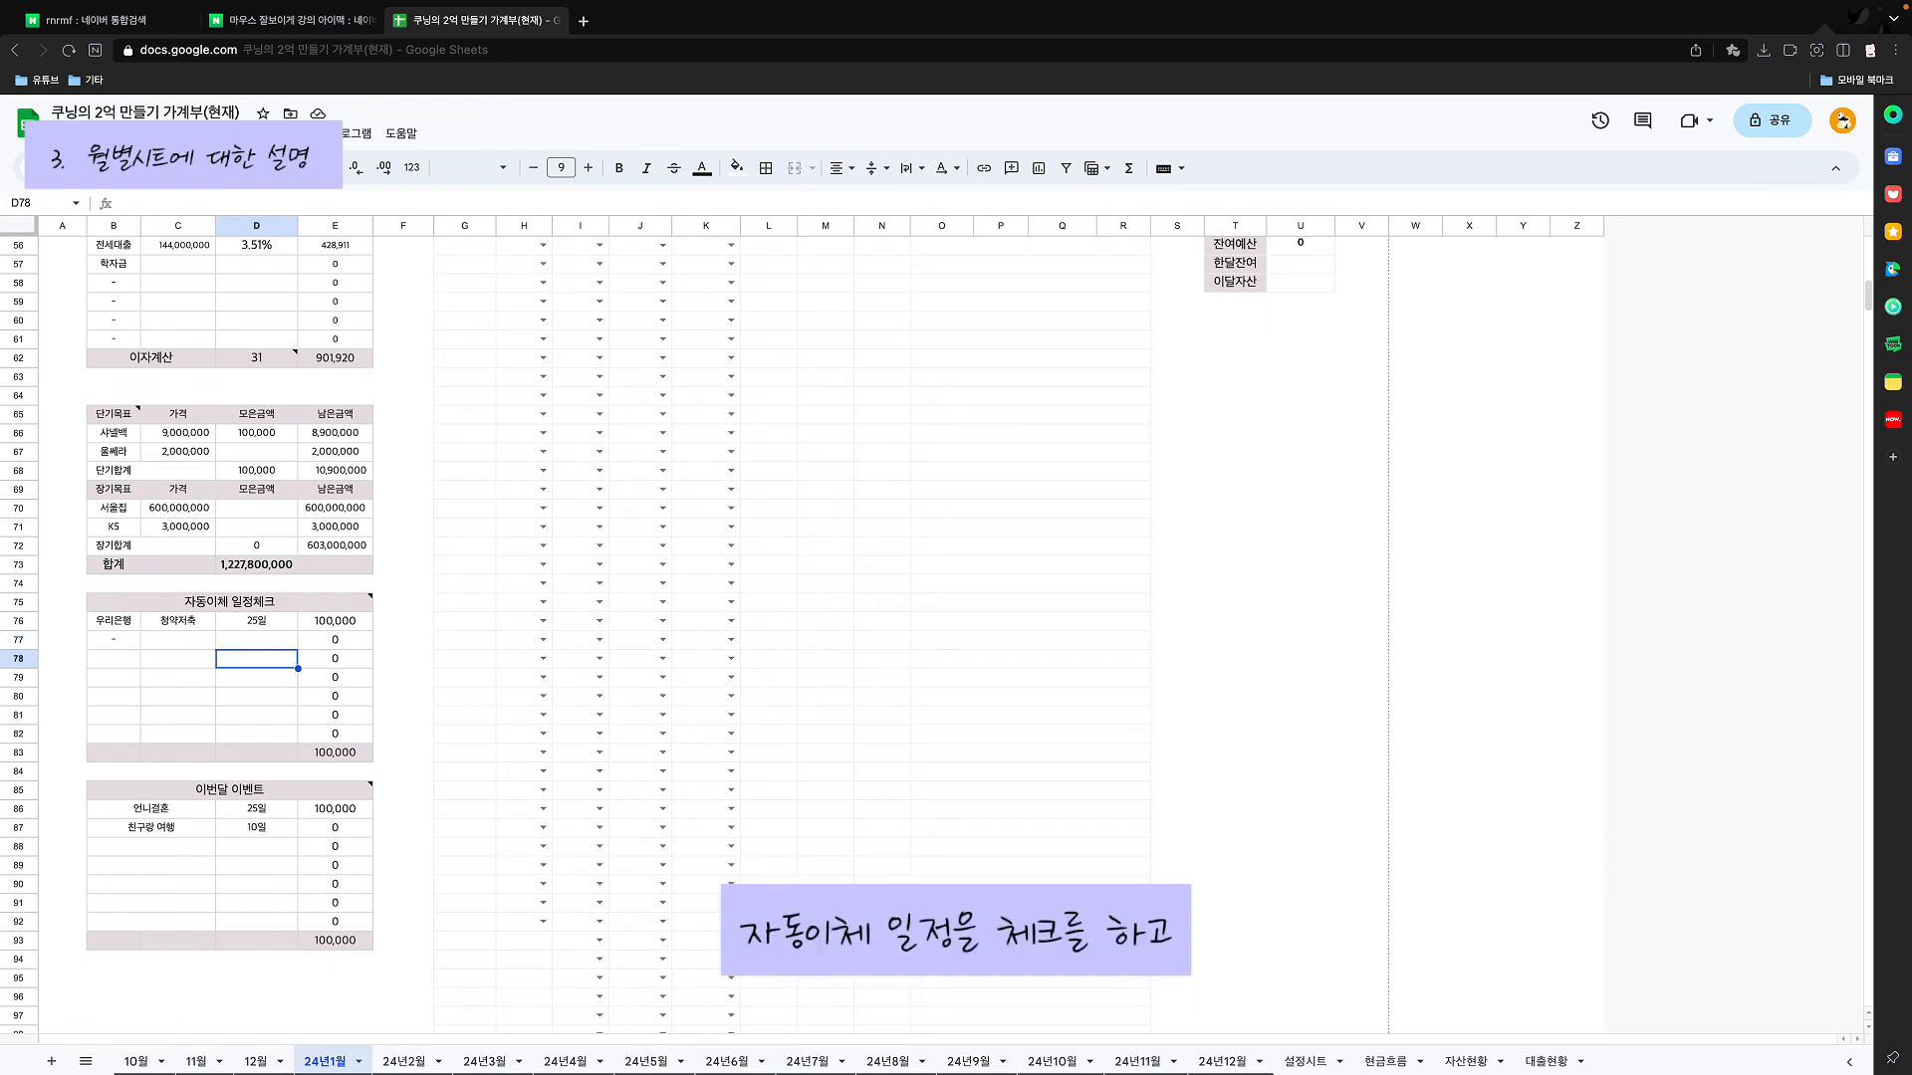
pyautogui.click(113, 678)
pyautogui.click(178, 679)
pyautogui.click(256, 678)
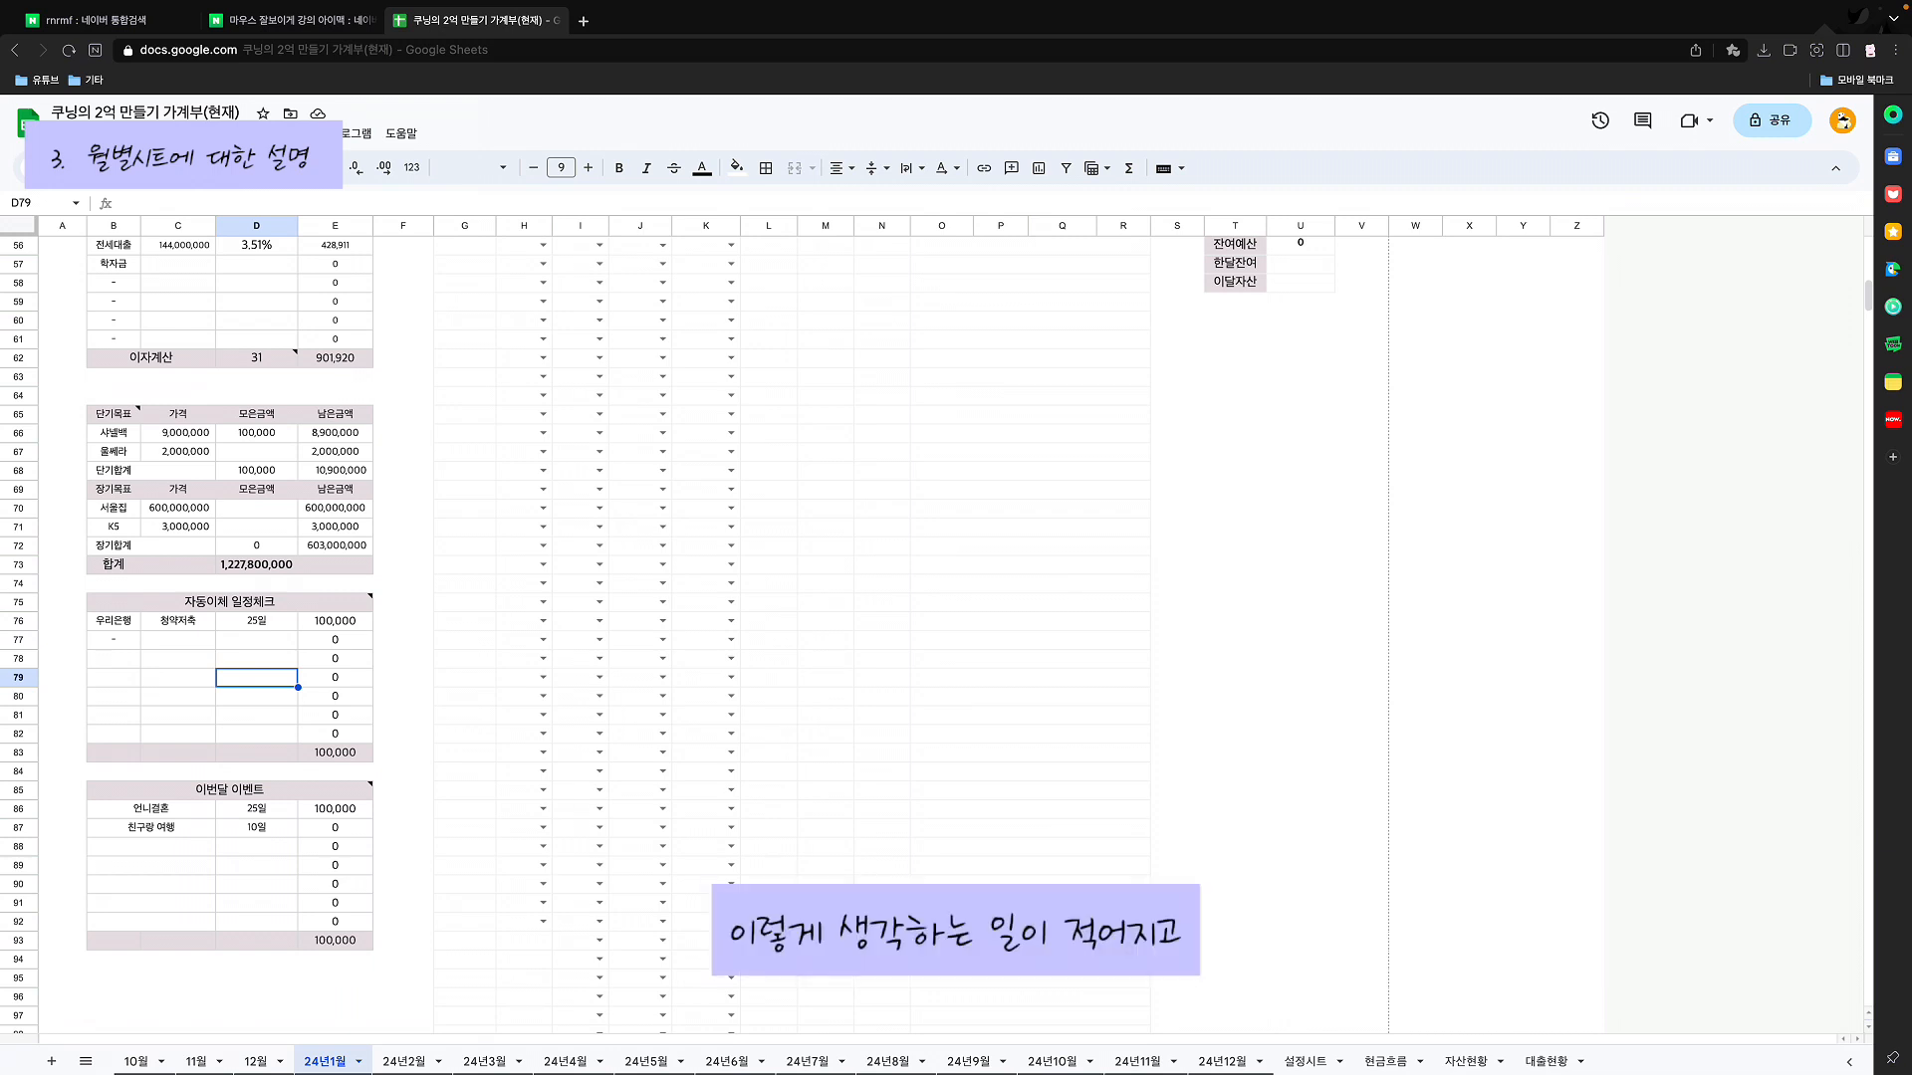
# Step: Reread the 자동이체 일정체크 note and examine the 청약저축 item and the blank item cell beneath it
pyautogui.scroll(-1, 796, 627)
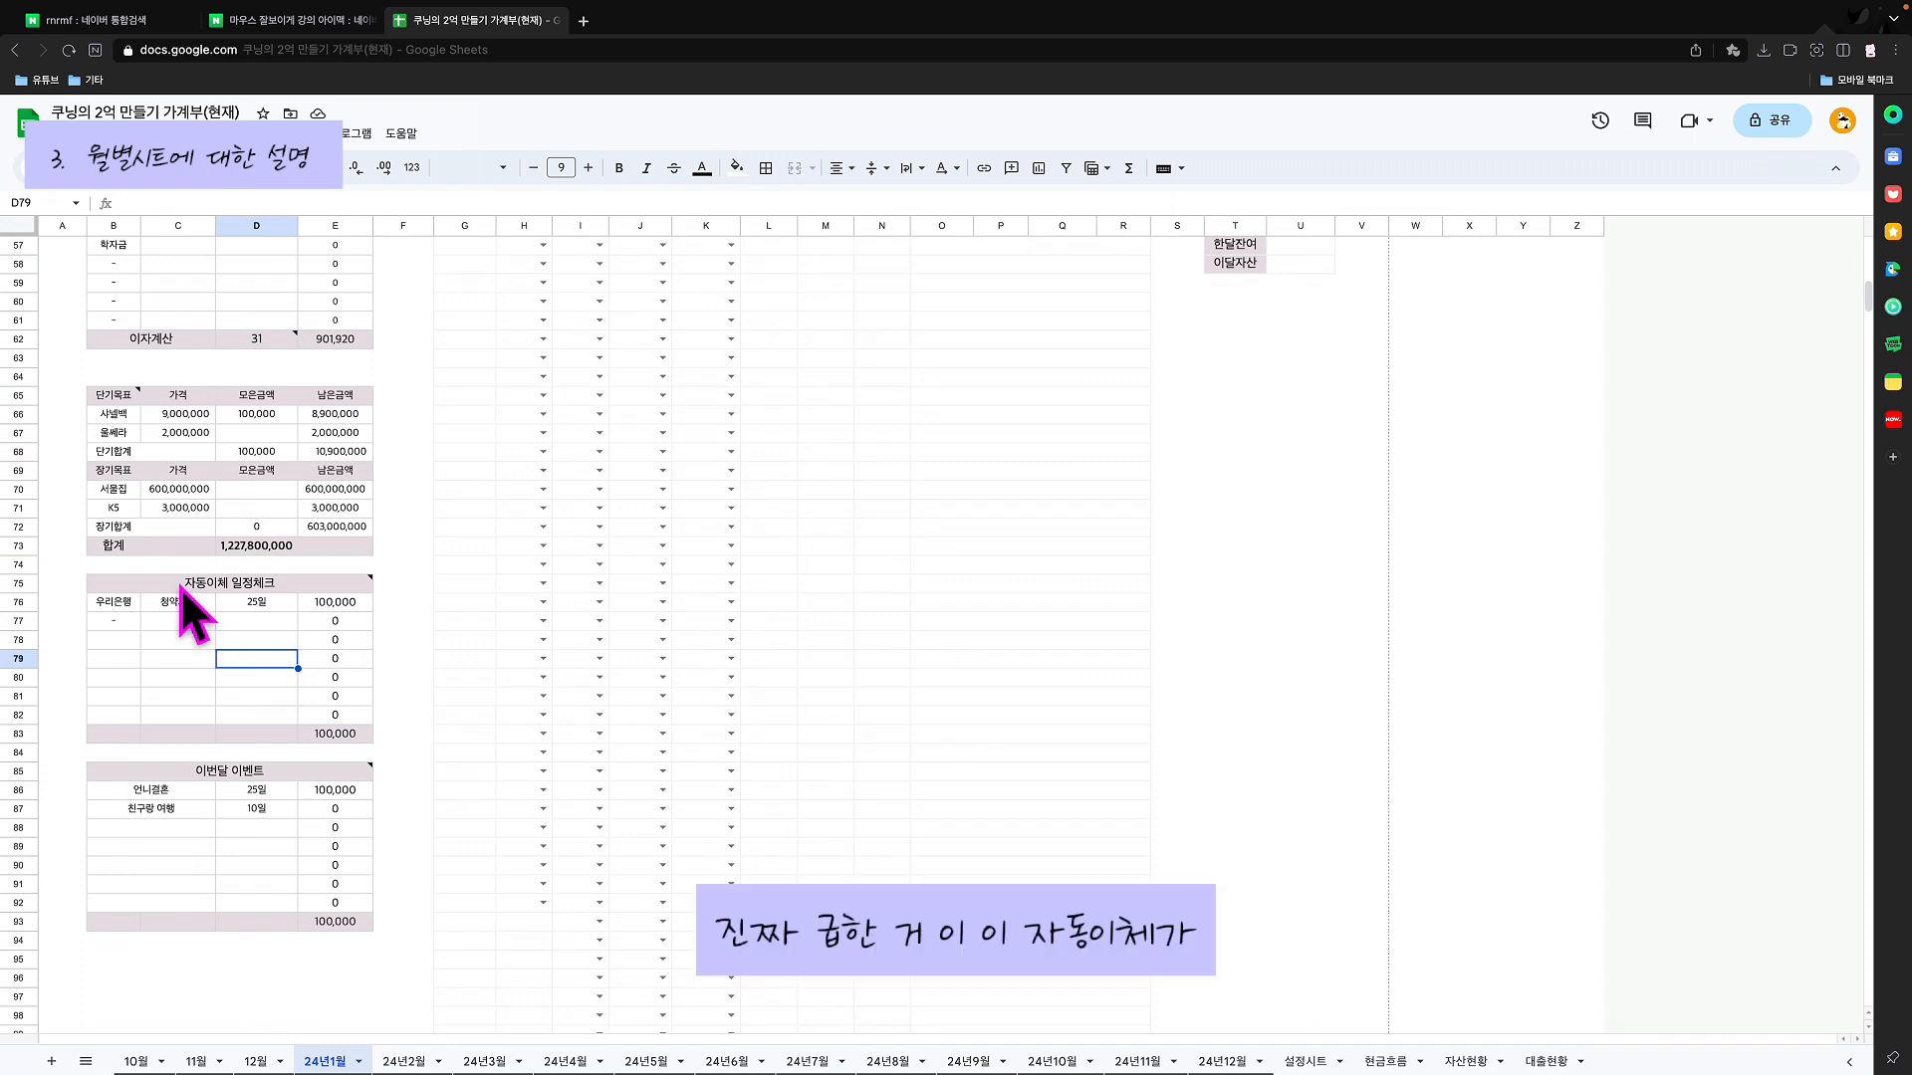
pyautogui.moveTo(239, 587)
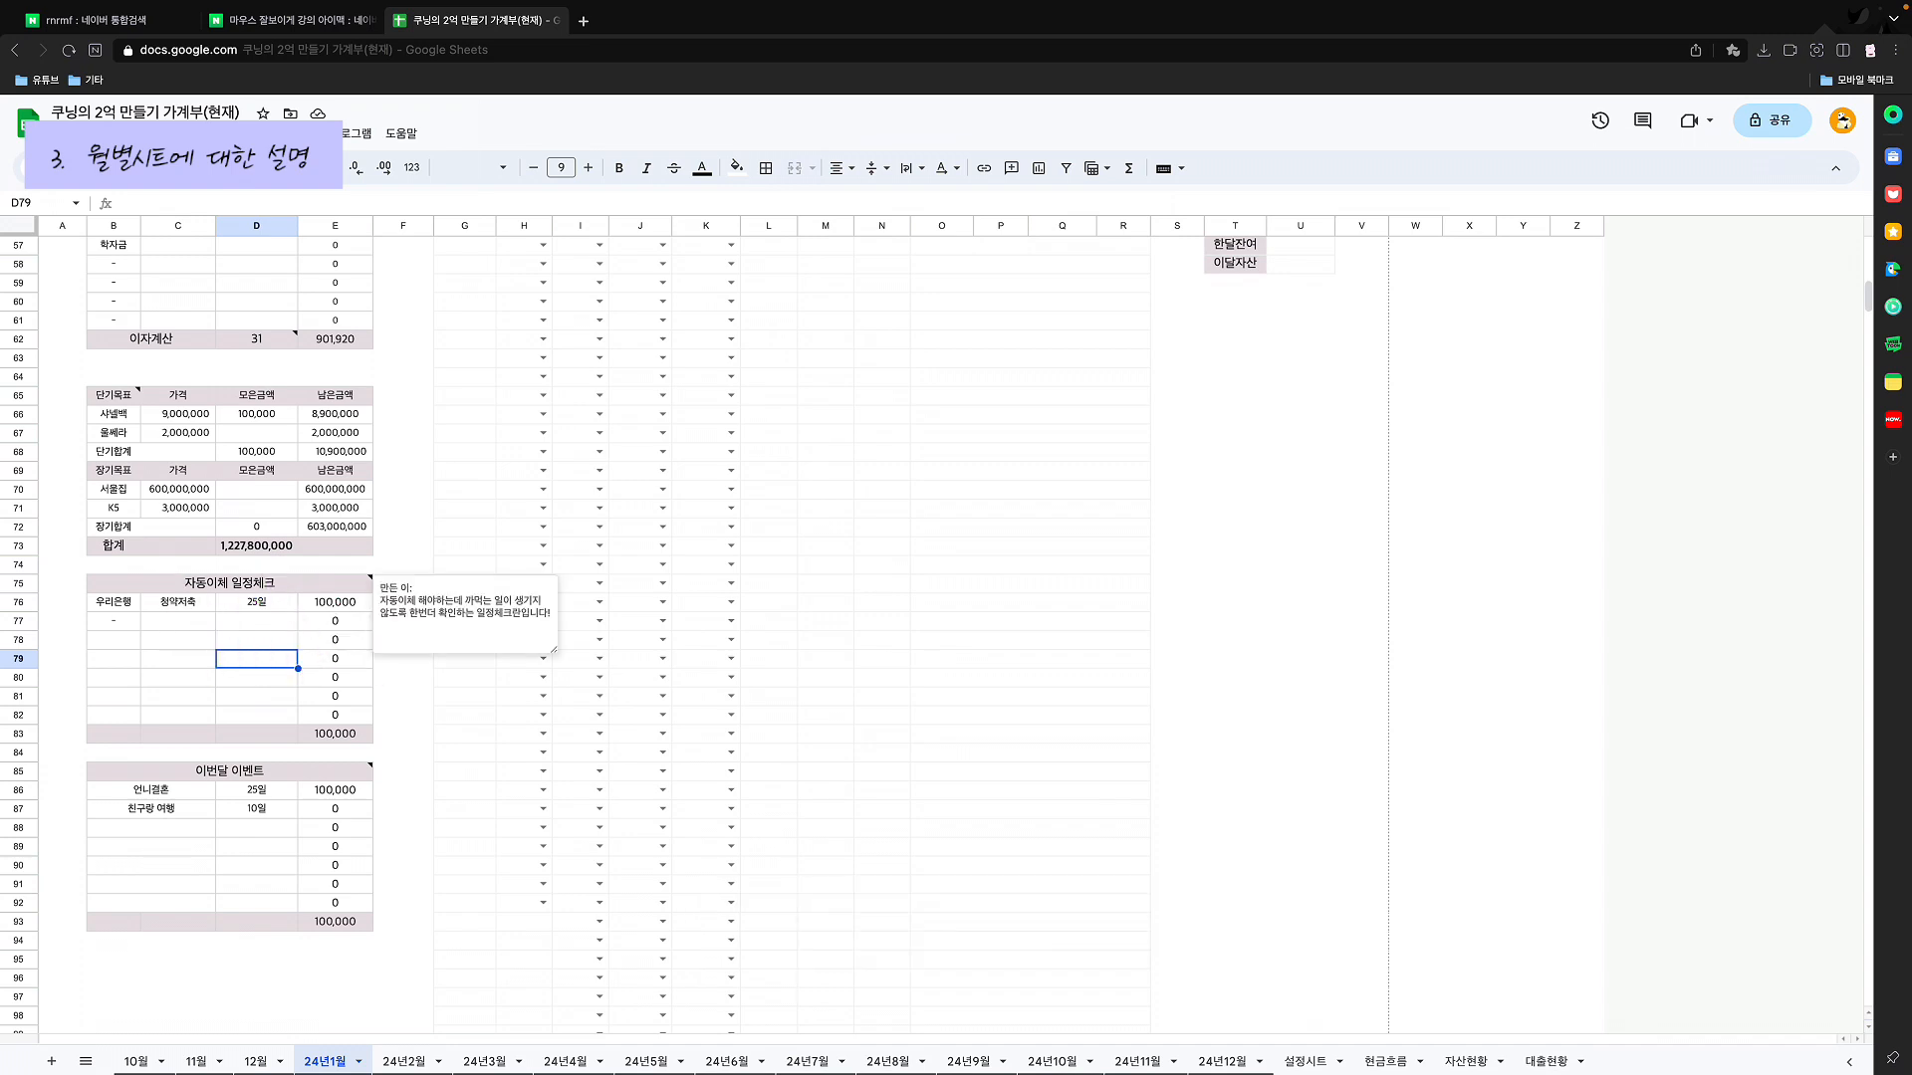
pyautogui.click(178, 602)
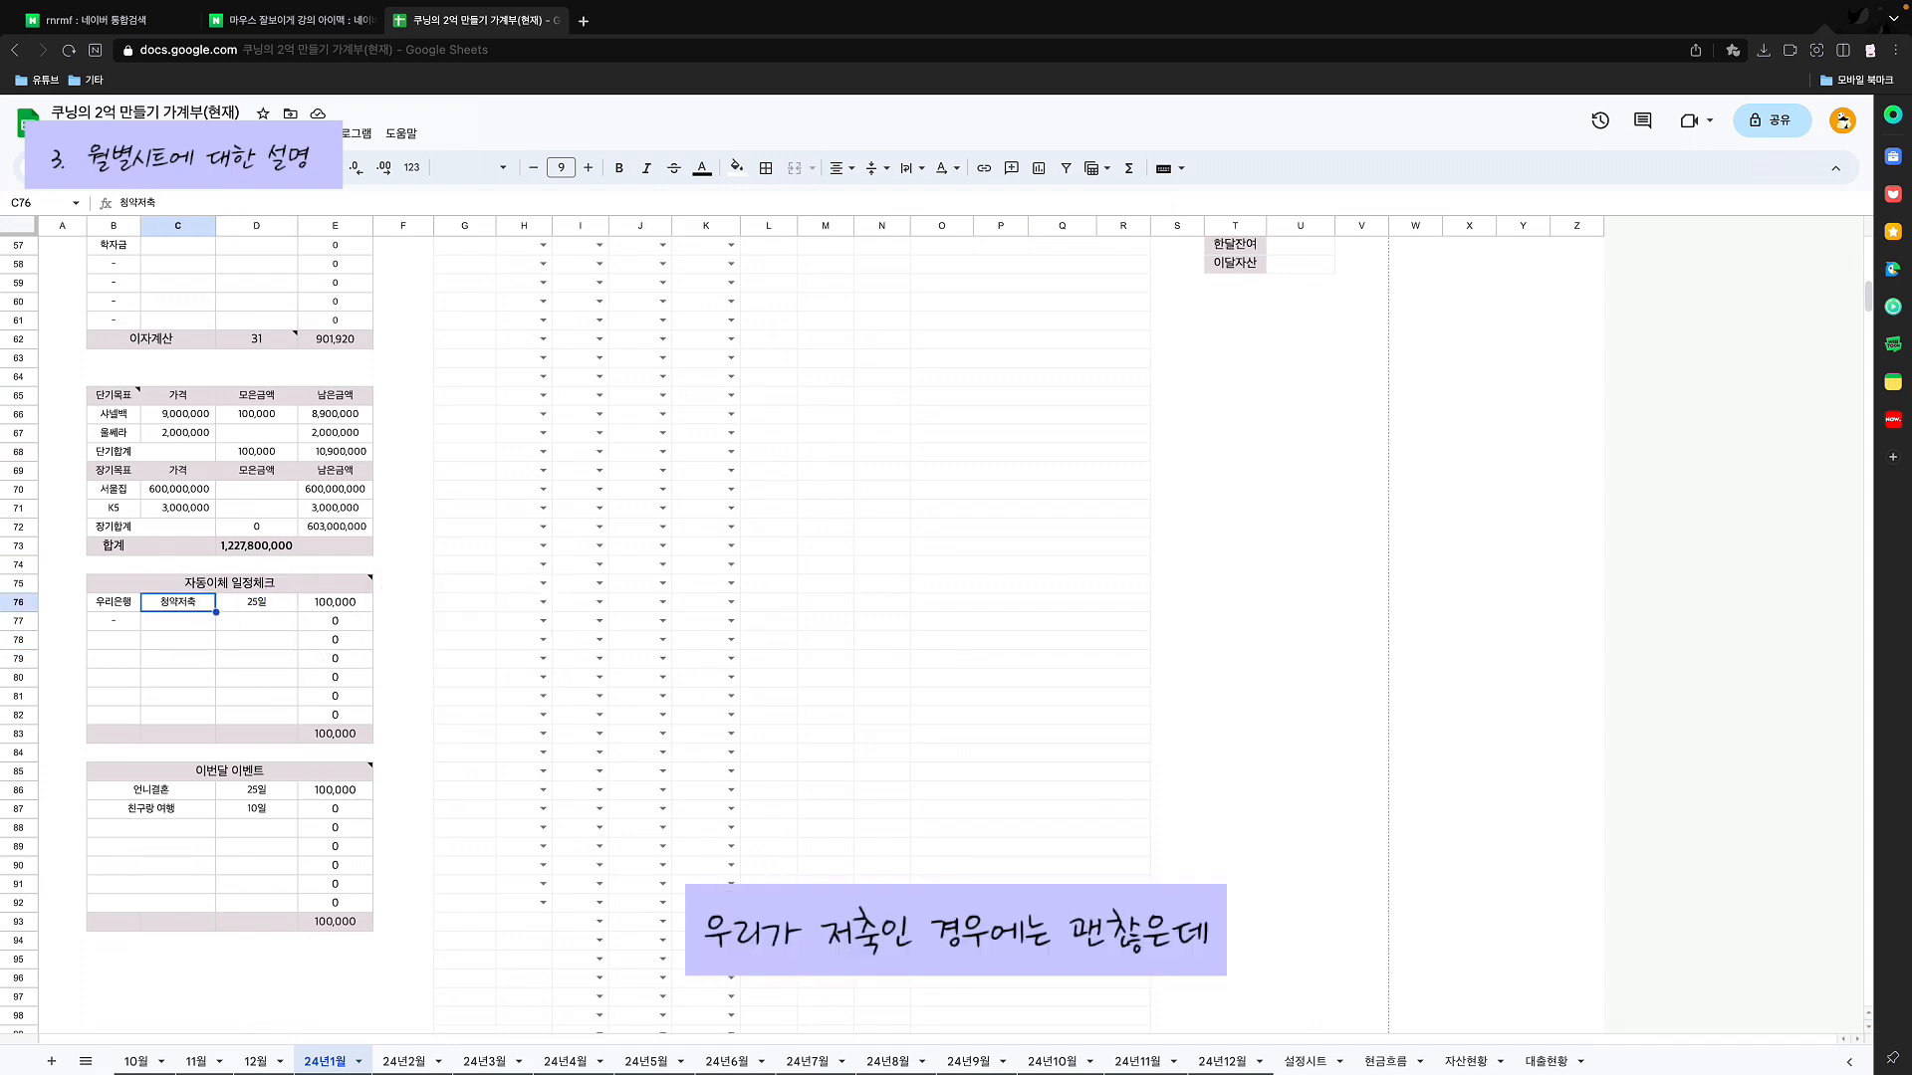
pyautogui.click(178, 621)
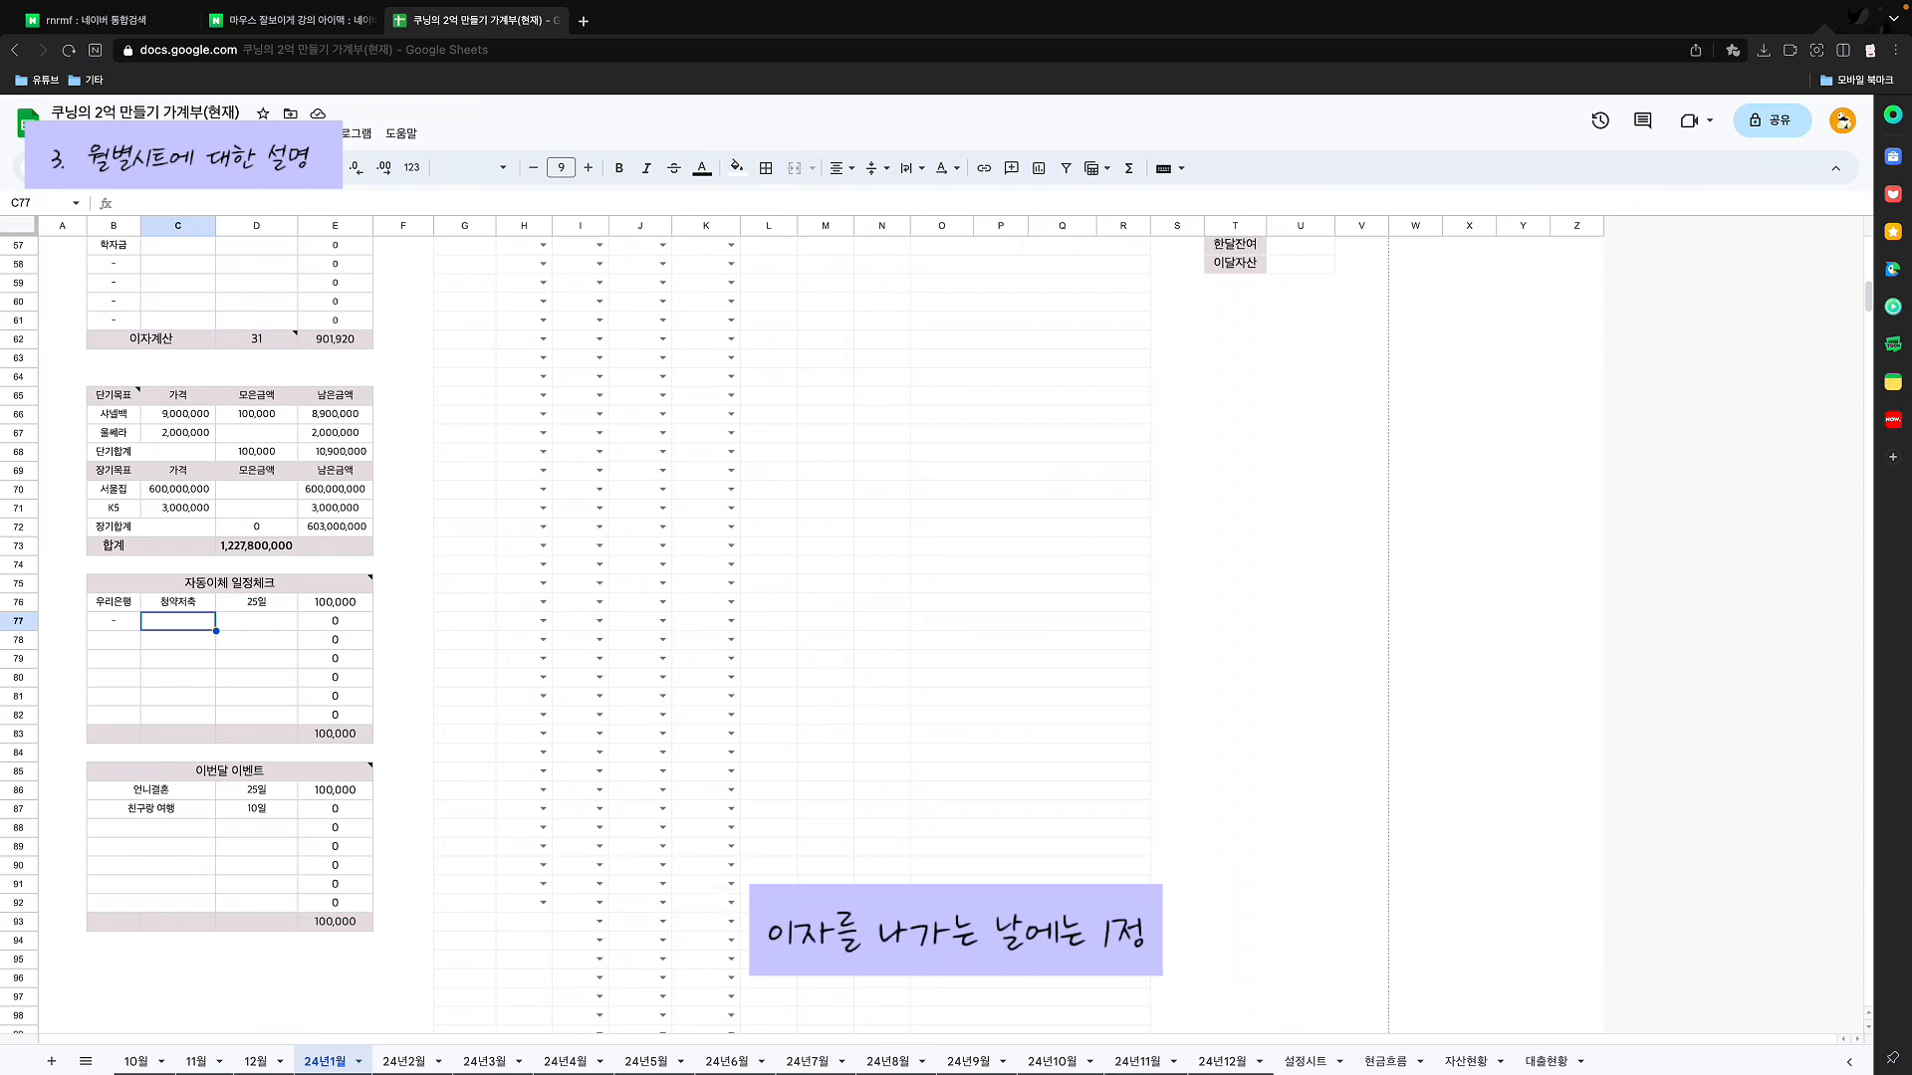
# Step: Read the note on the 이번달 이벤트 heading and examine the 언니결혼 entry's name, date and amount cells
pyautogui.scroll(-1, 956, 627)
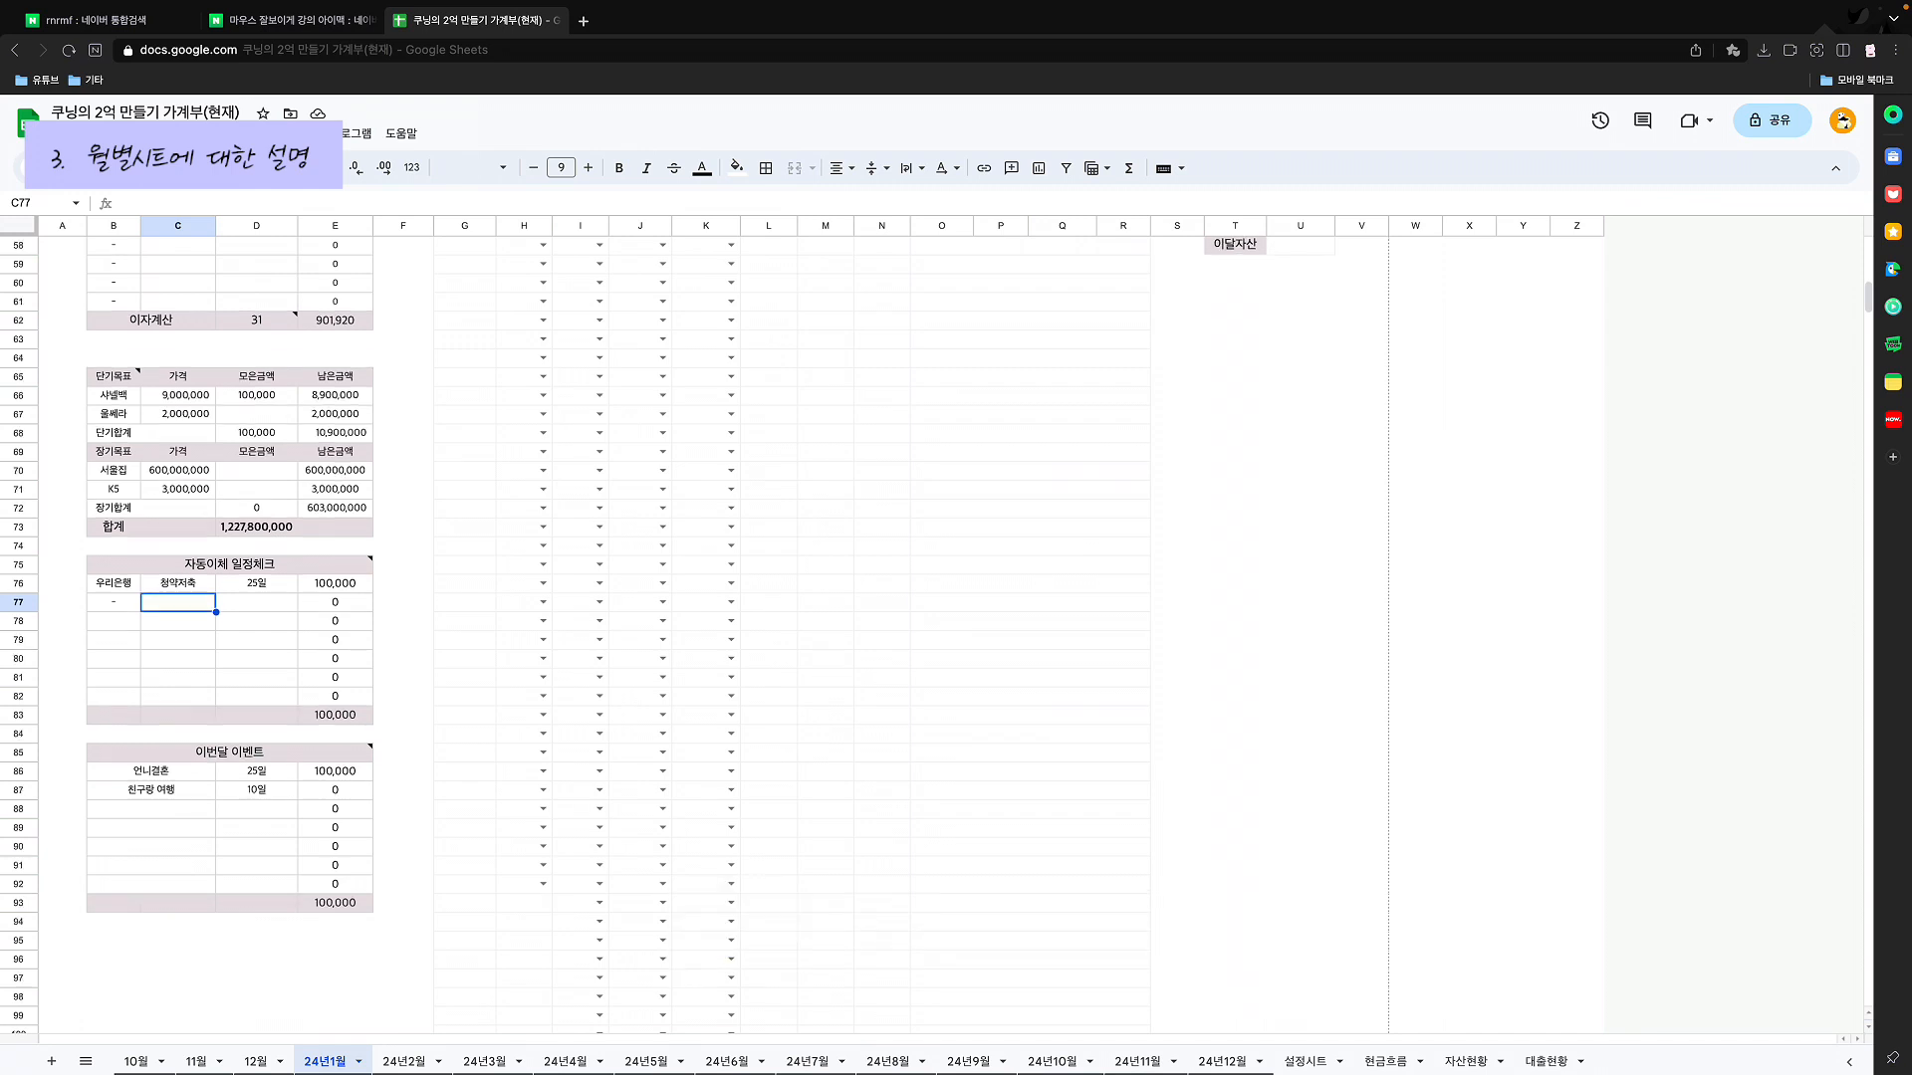
pyautogui.click(230, 715)
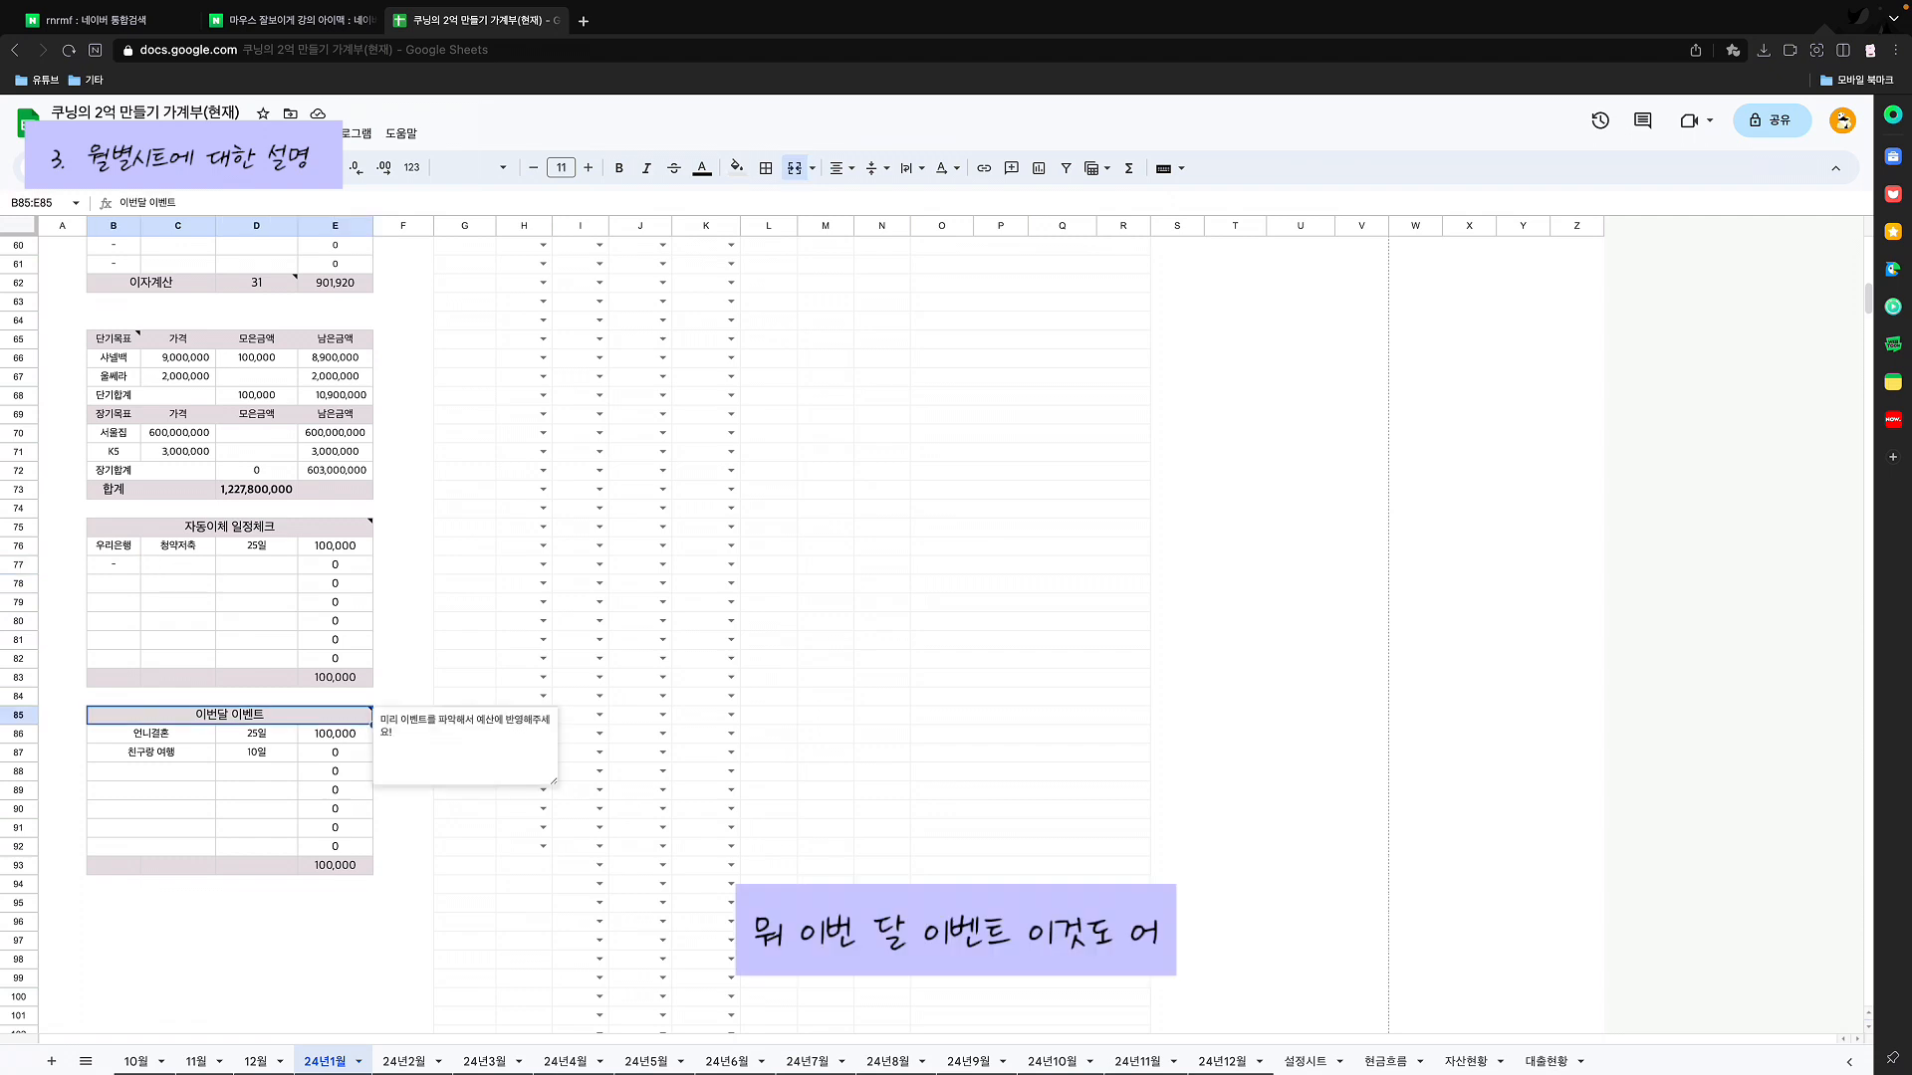
pyautogui.moveTo(465, 720); pyautogui.dragTo(550, 720)
pyautogui.moveTo(396, 734); pyautogui.dragTo(362, 709)
pyautogui.click(448, 740)
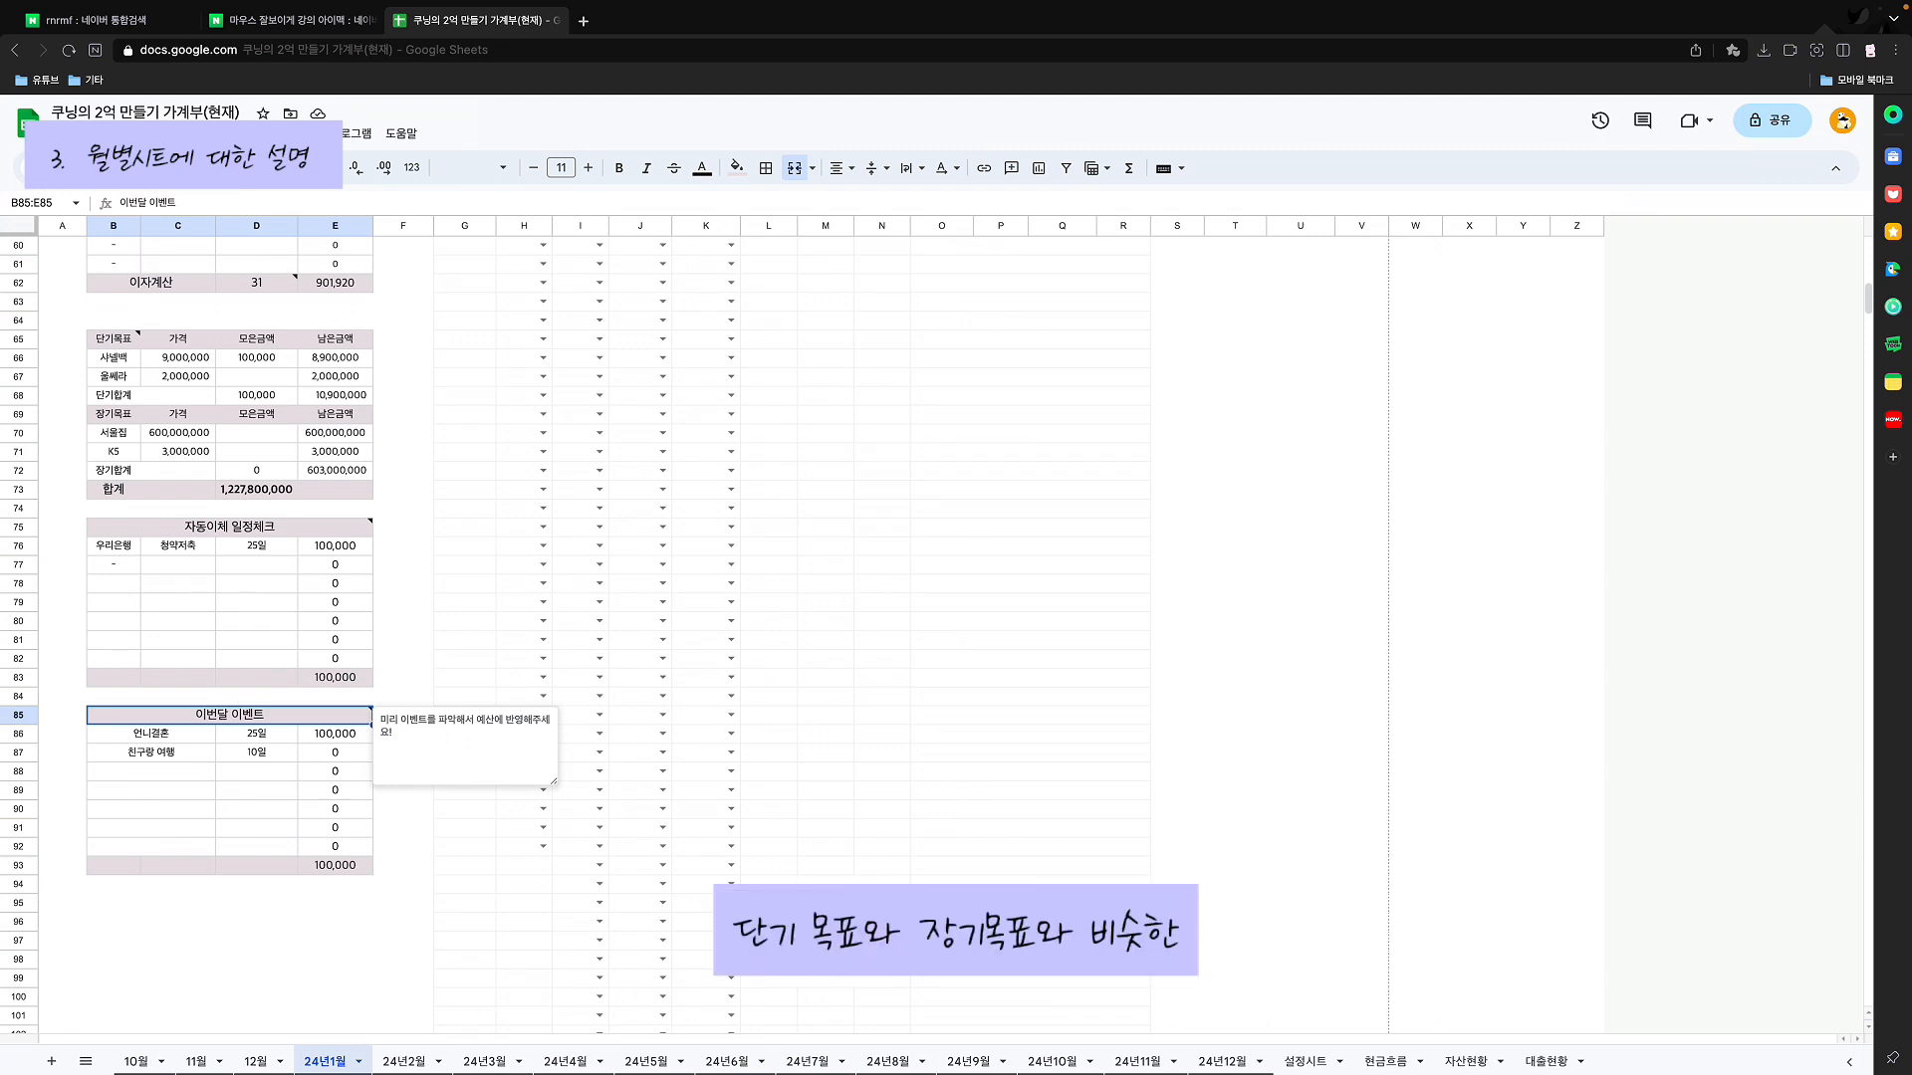
pyautogui.click(151, 734)
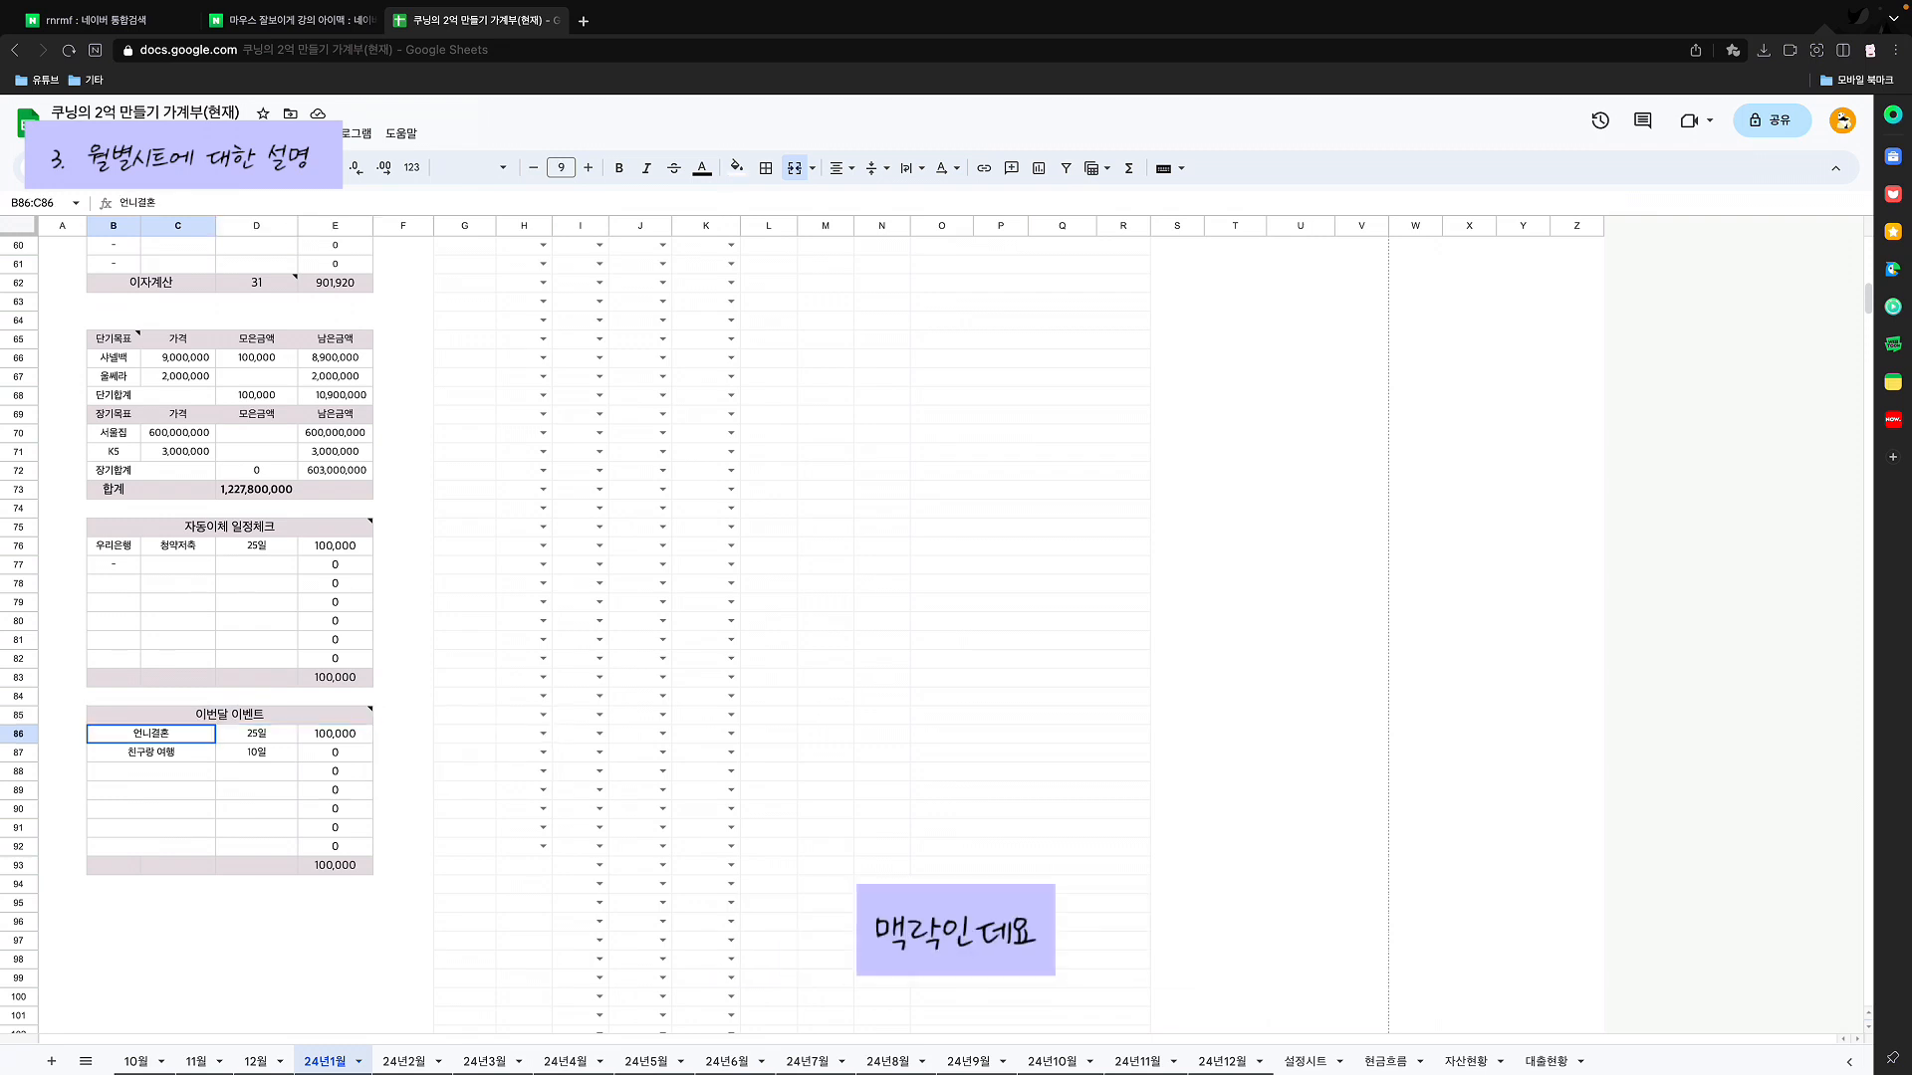
pyautogui.click(256, 734)
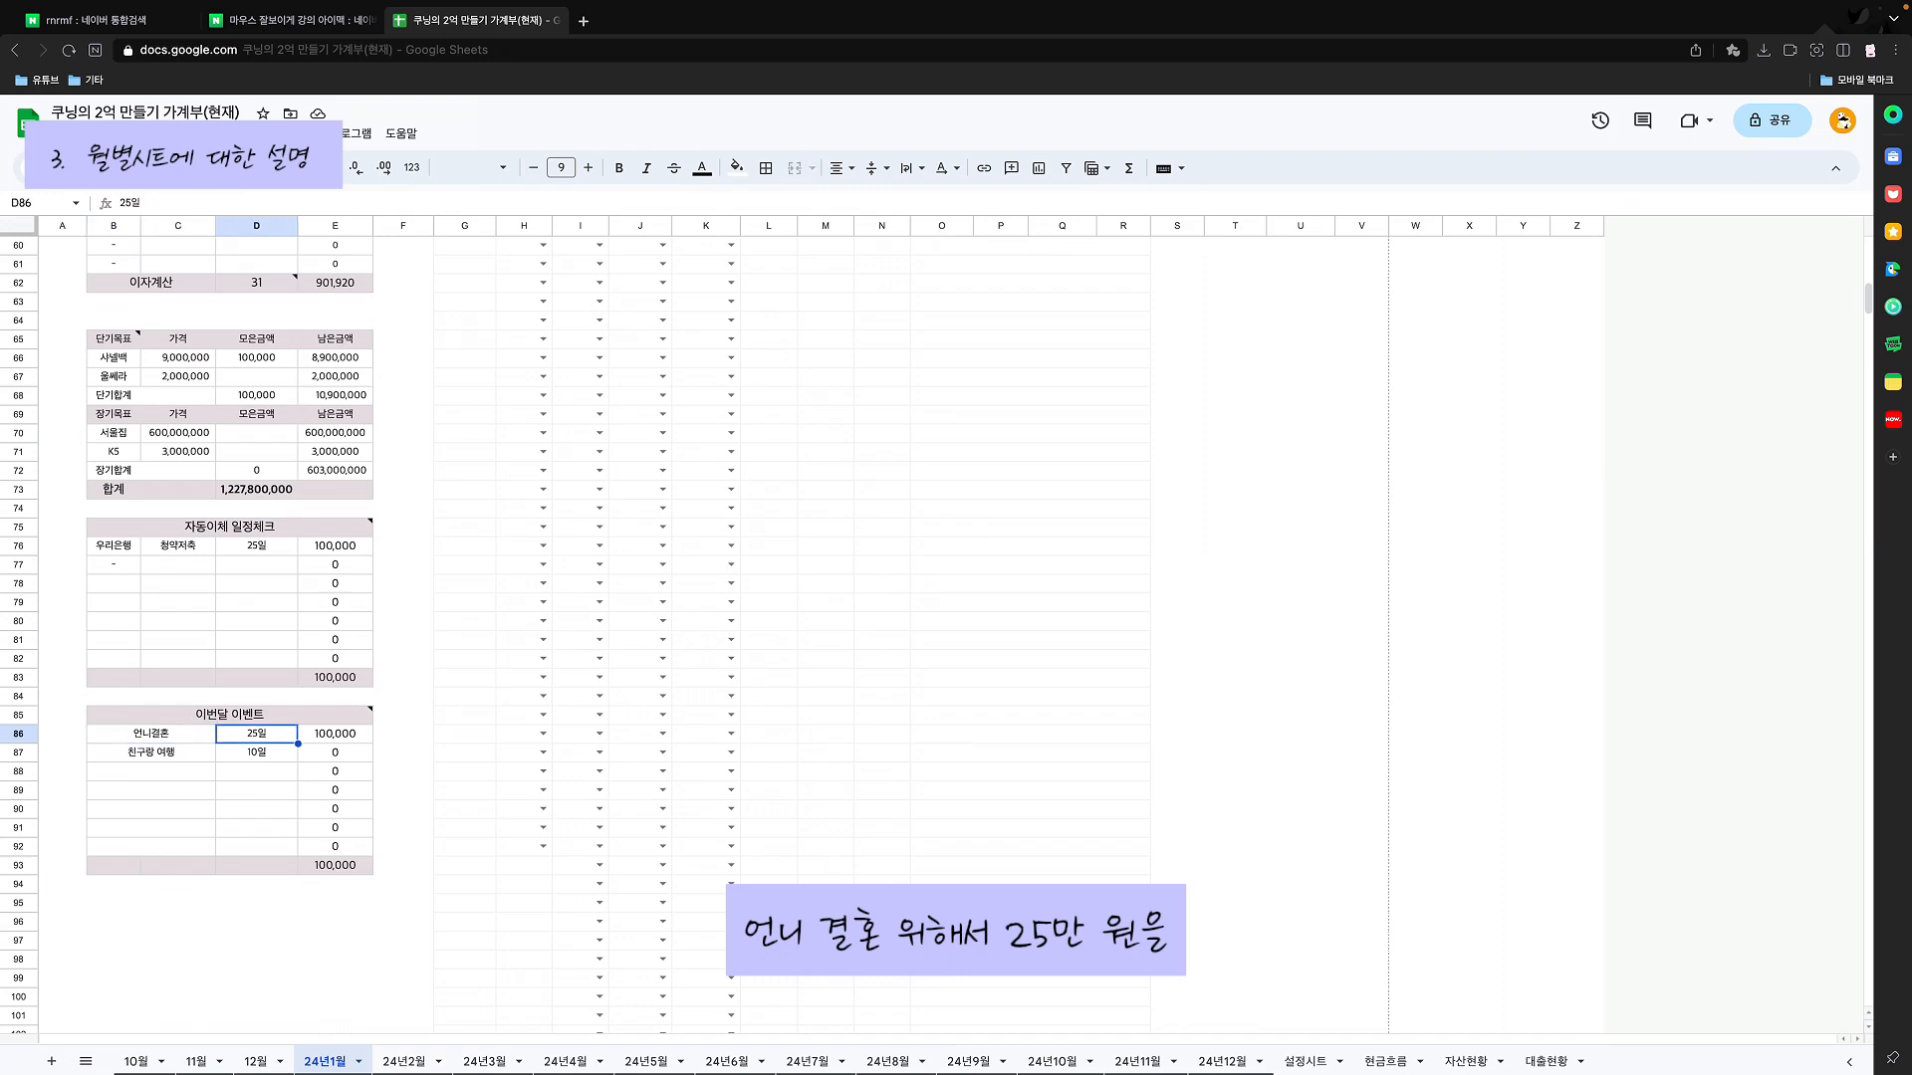
pyautogui.click(335, 733)
# Step: Examine the 예산 cells of 고정비, 생필품비, 식비, 자기계발 and 여가비, and the 합계 cell for 보험료
pyautogui.scroll(4, 663, 508)
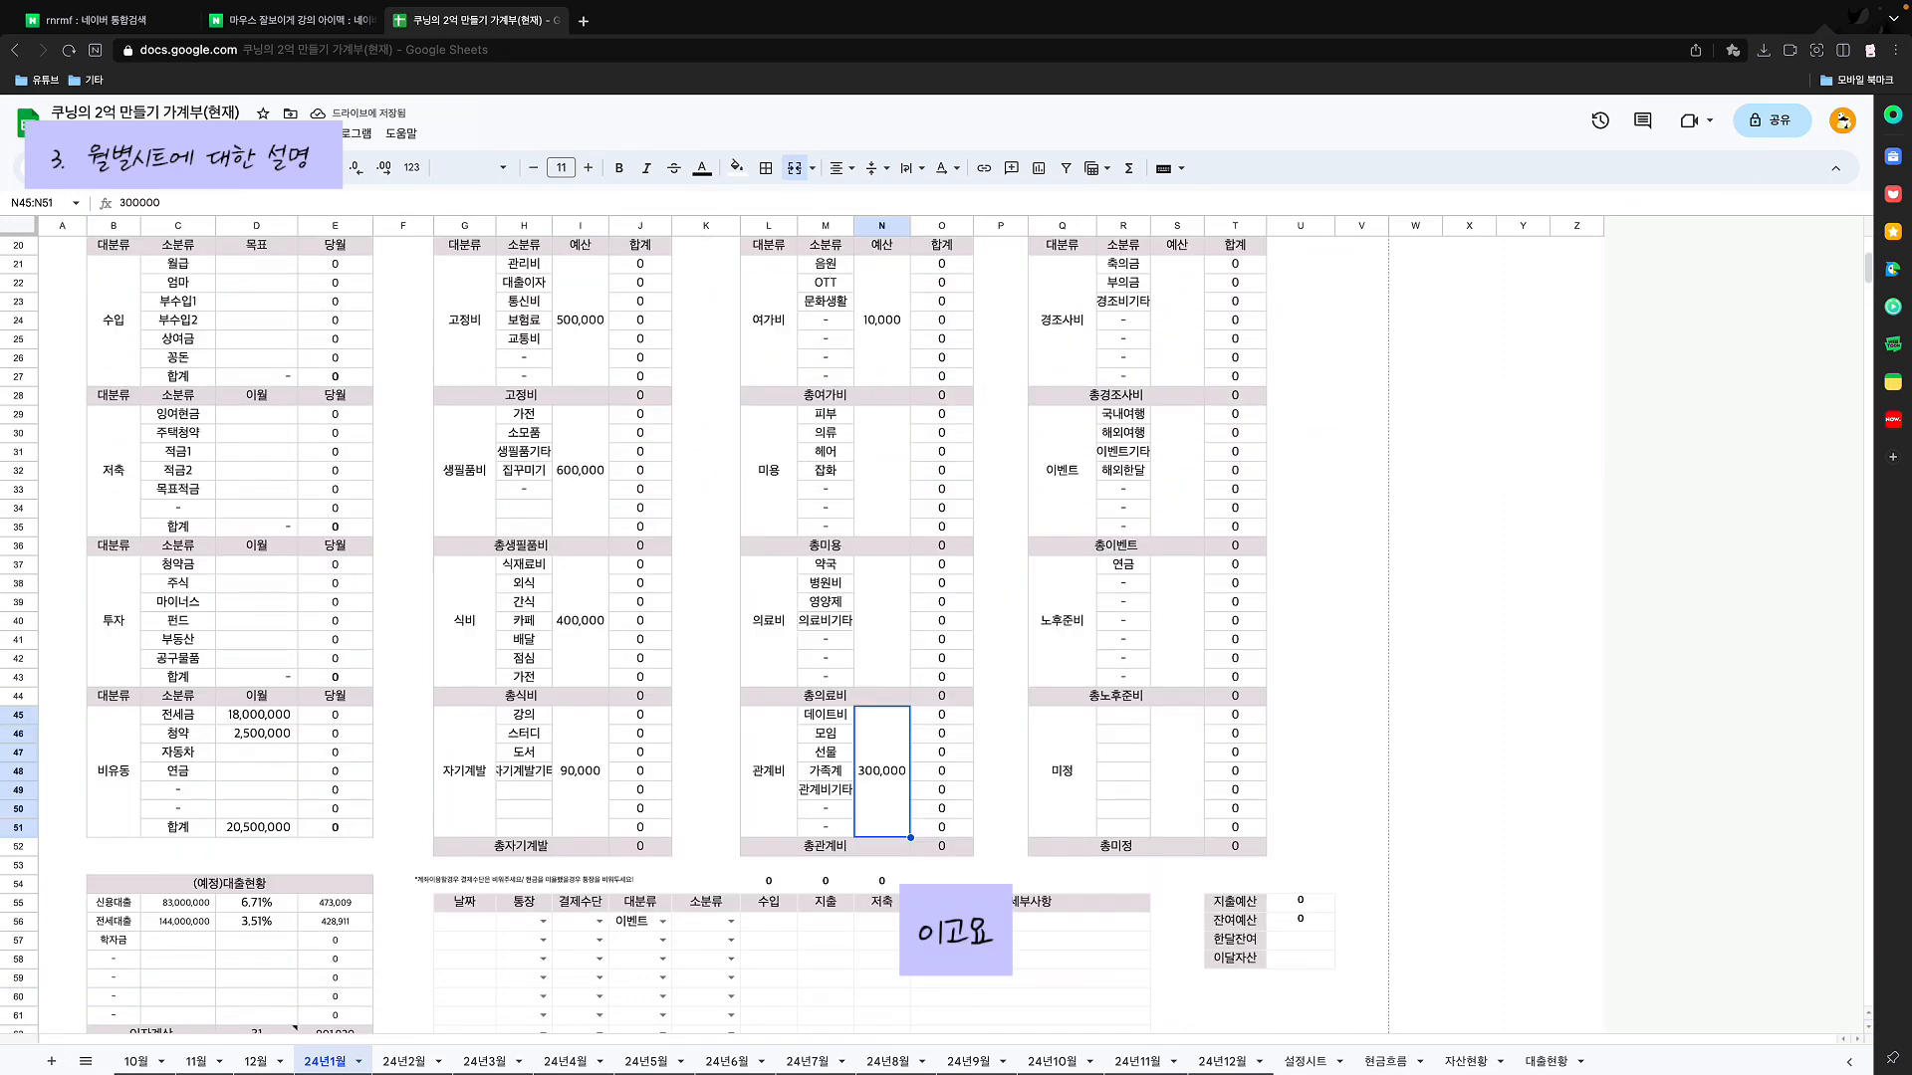
pyautogui.scroll(3, 690, 638)
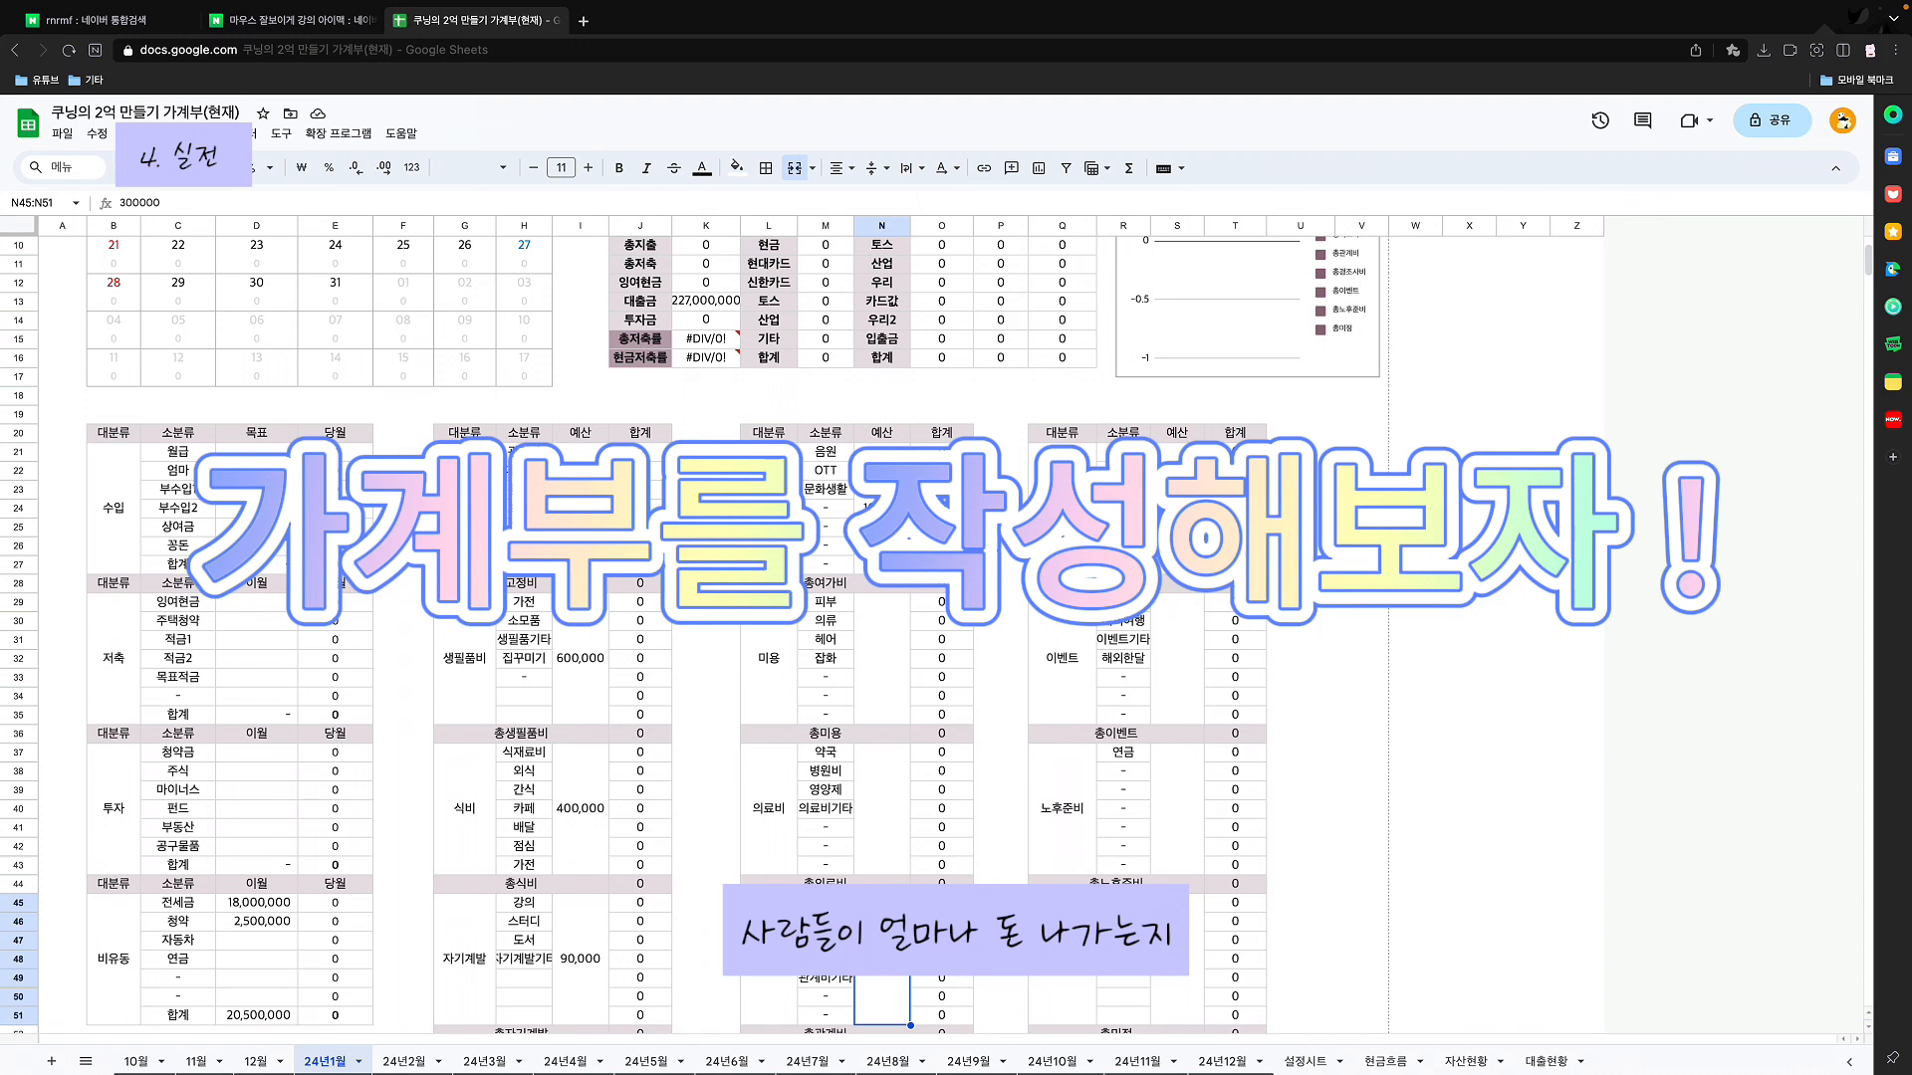
pyautogui.click(580, 509)
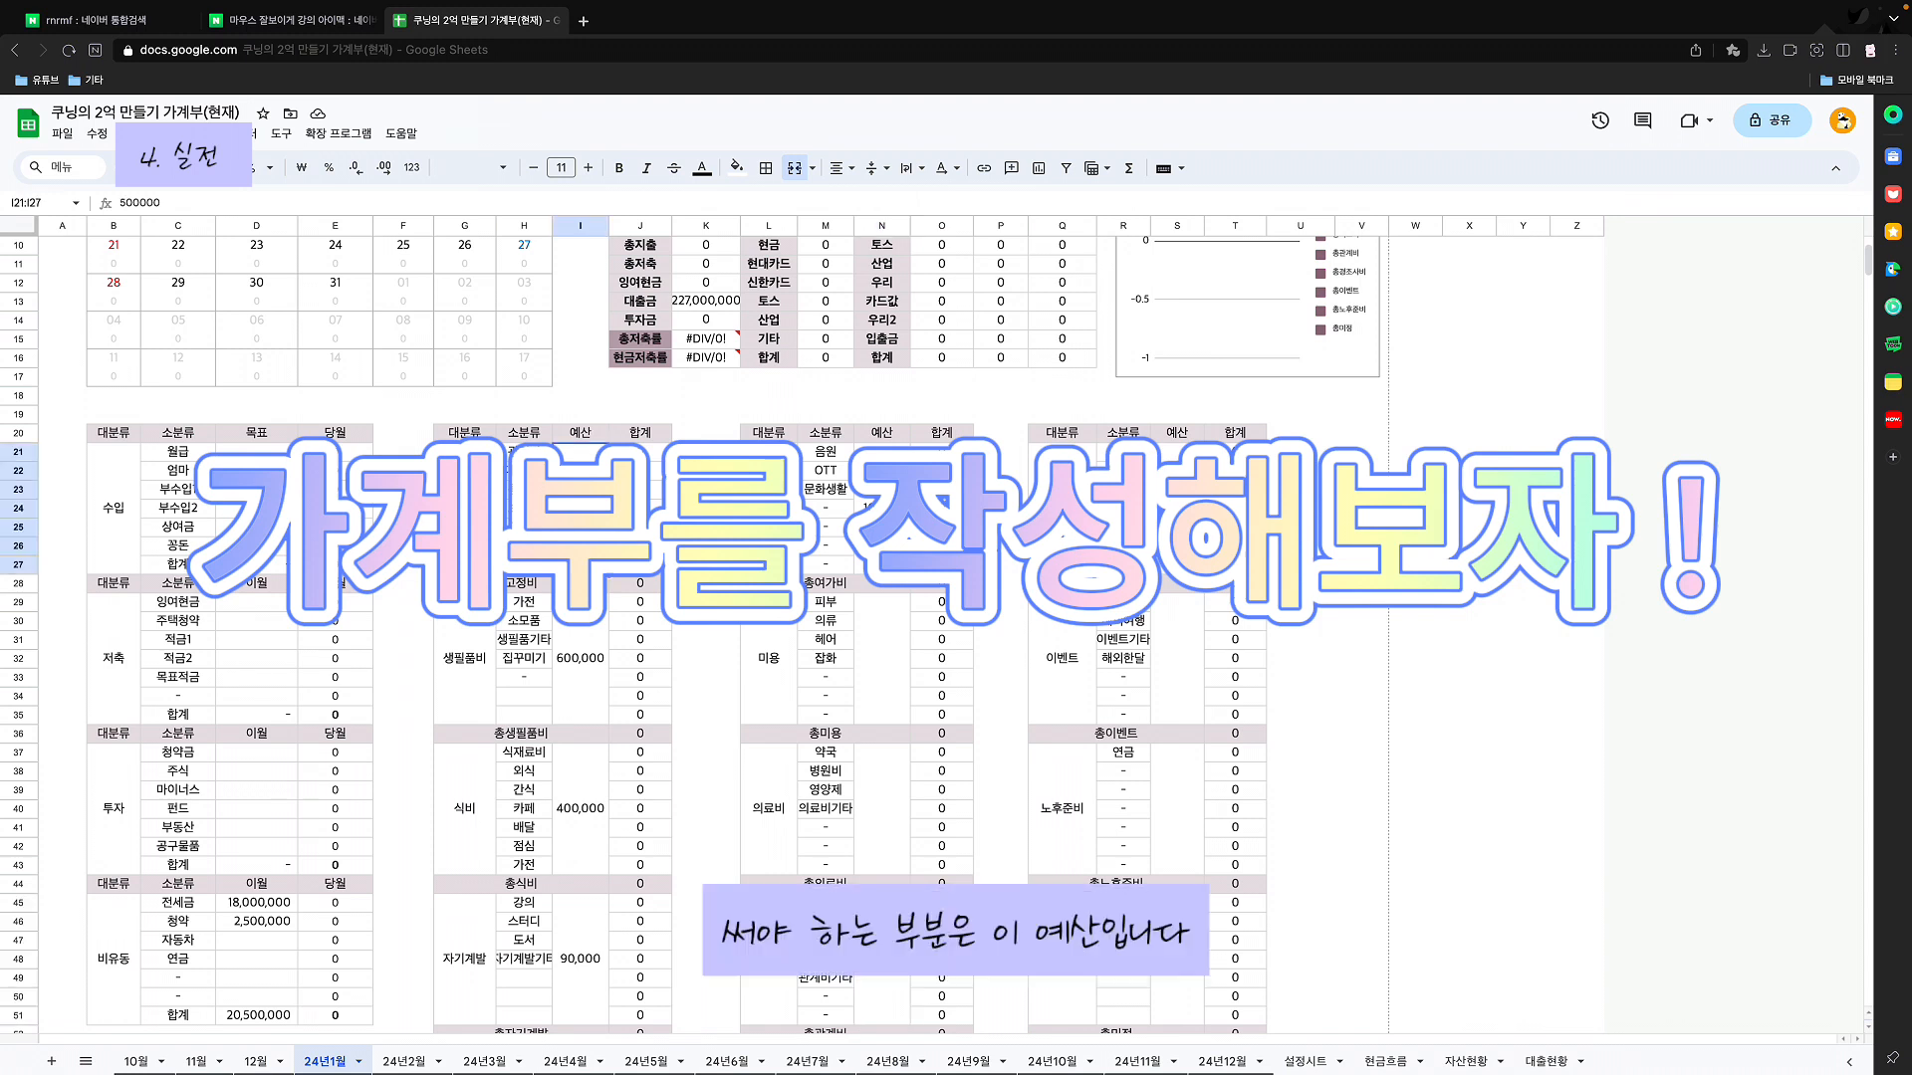
pyautogui.click(580, 658)
pyautogui.click(580, 809)
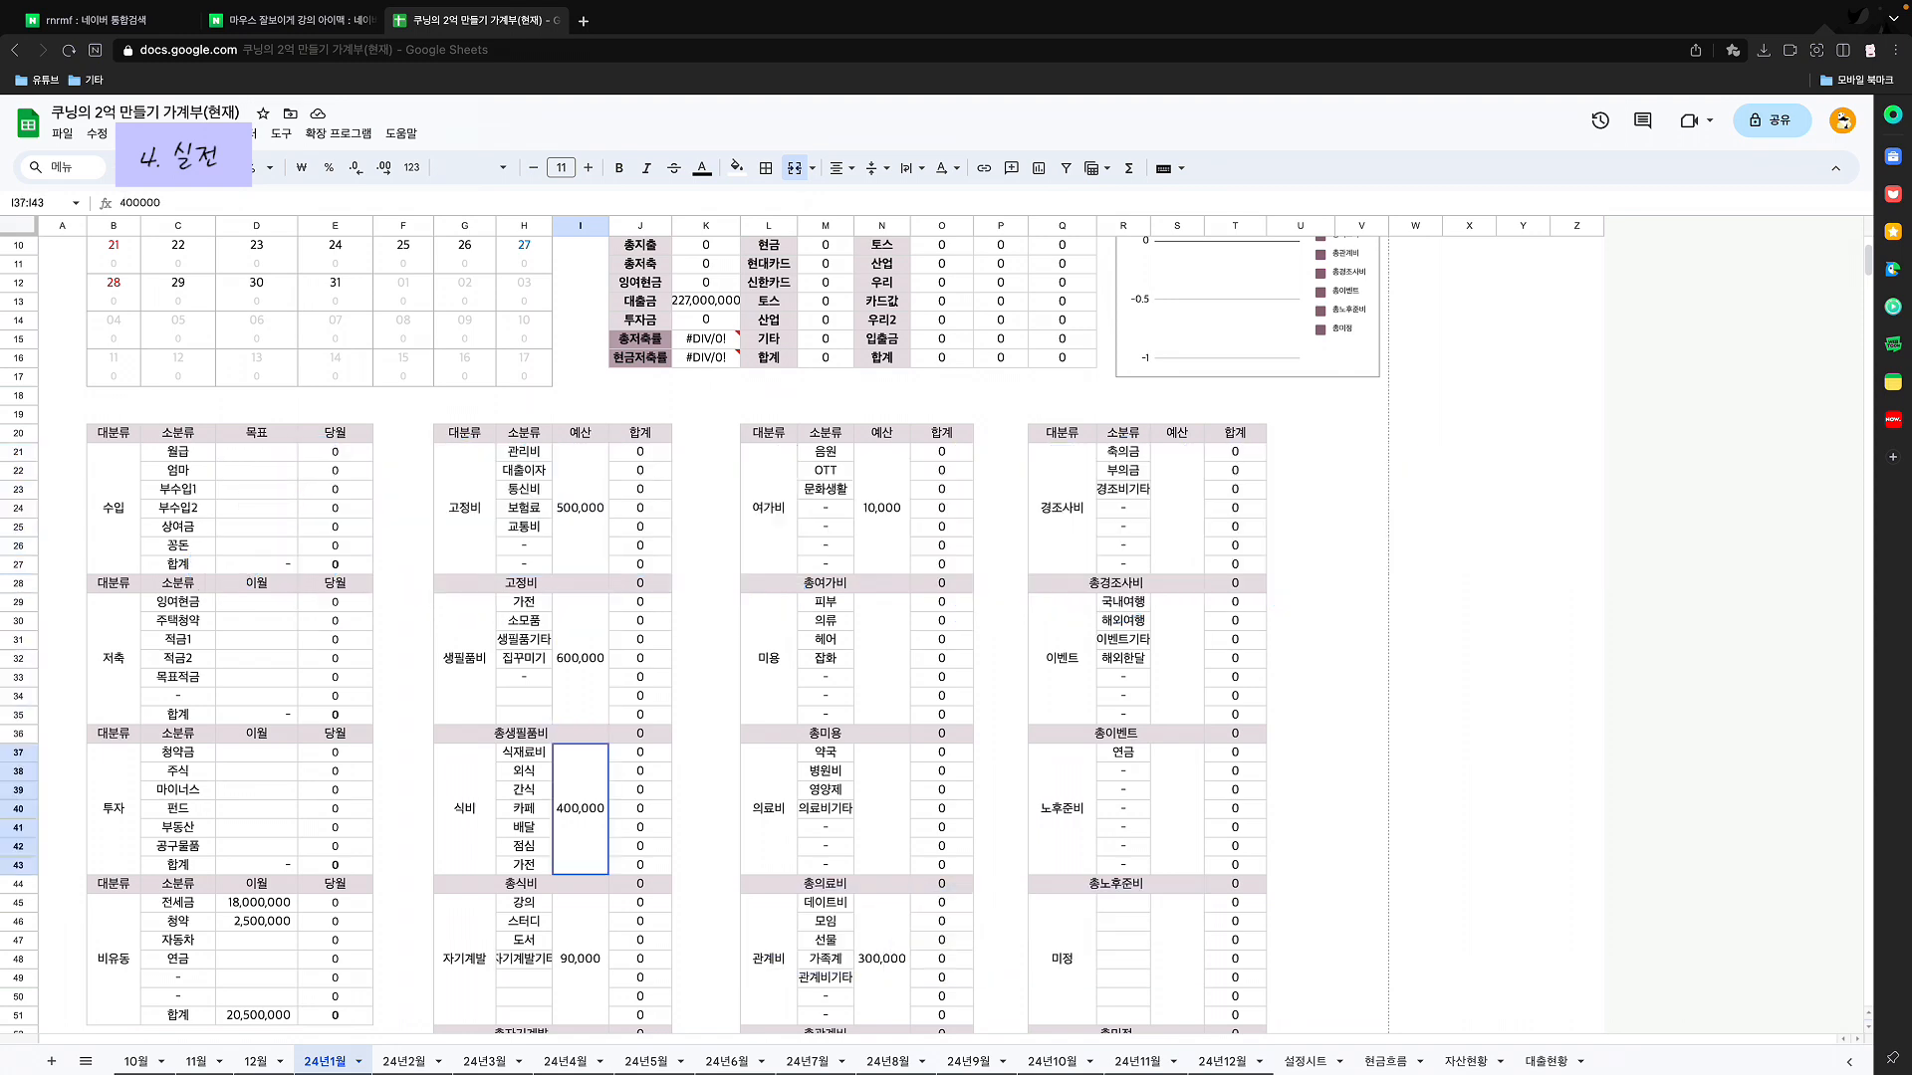
pyautogui.click(581, 959)
pyautogui.scroll(-1, 690, 634)
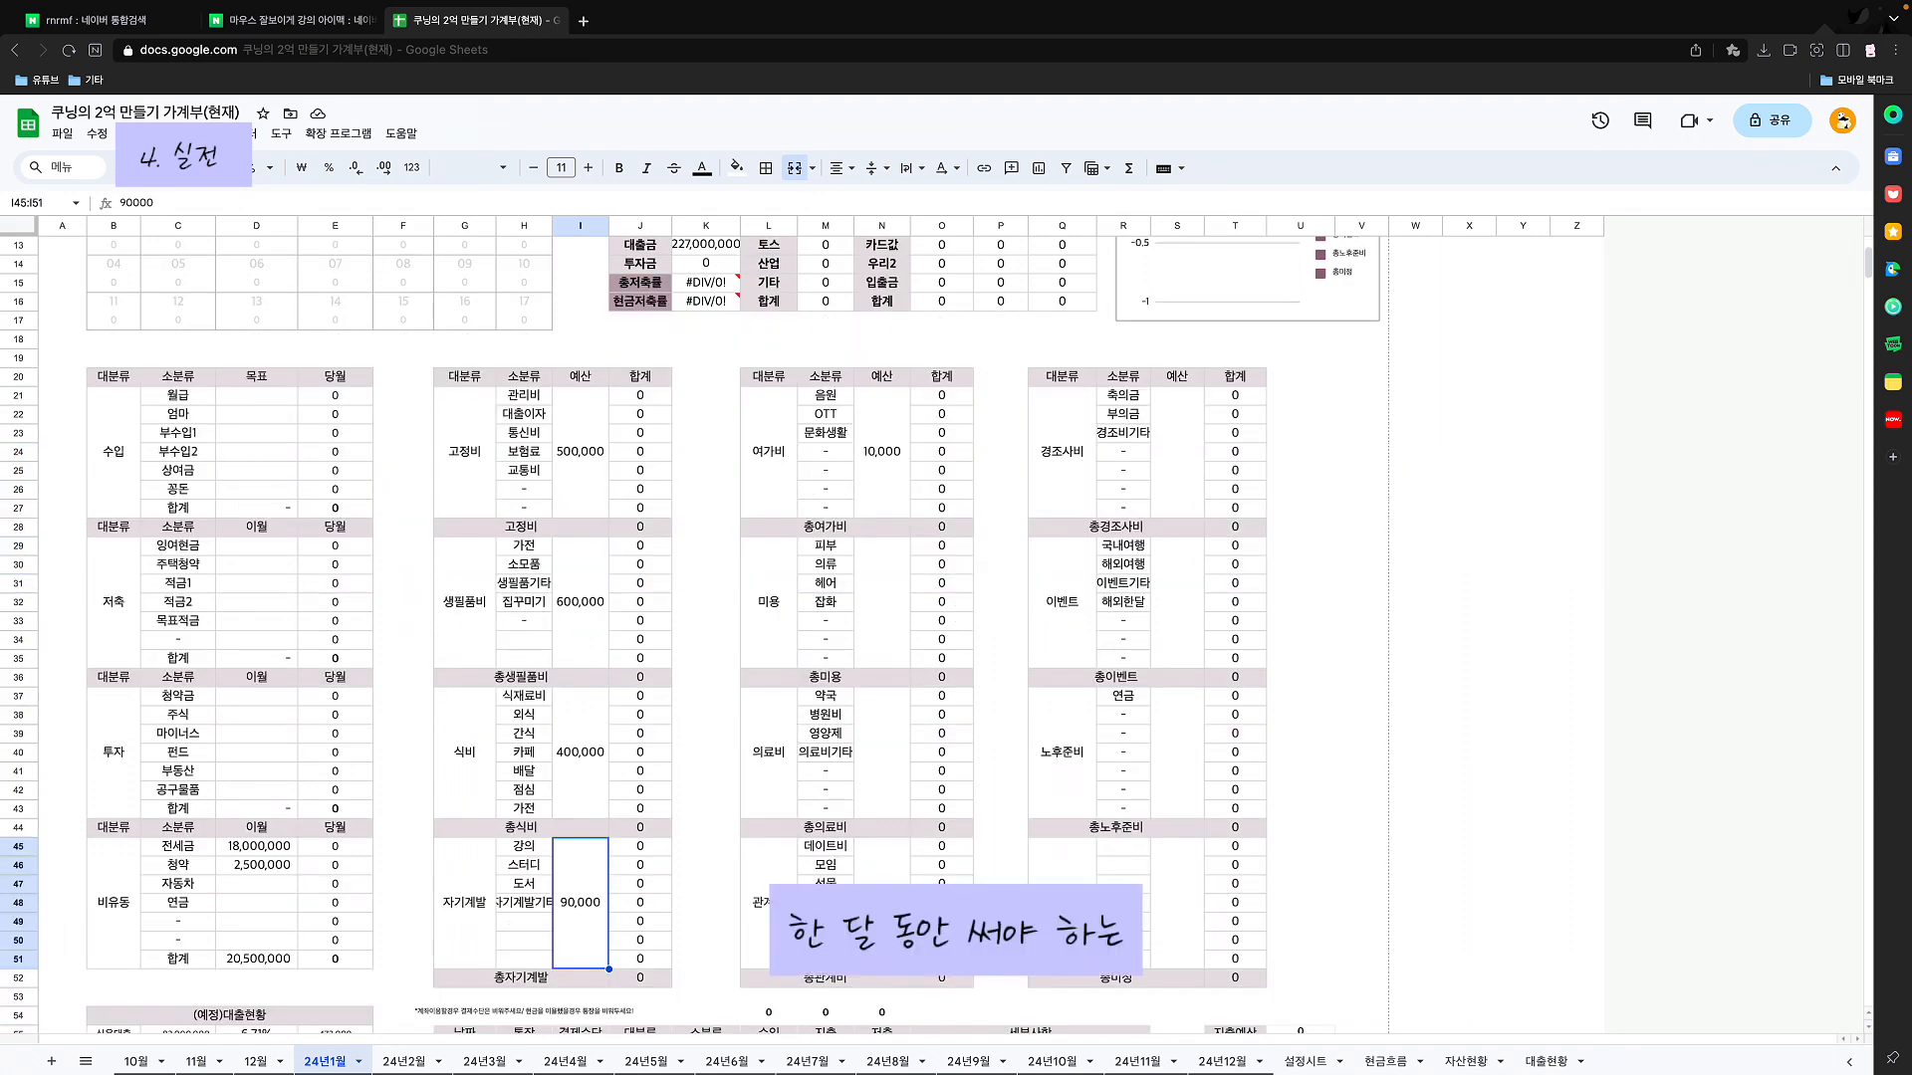
pyautogui.click(883, 452)
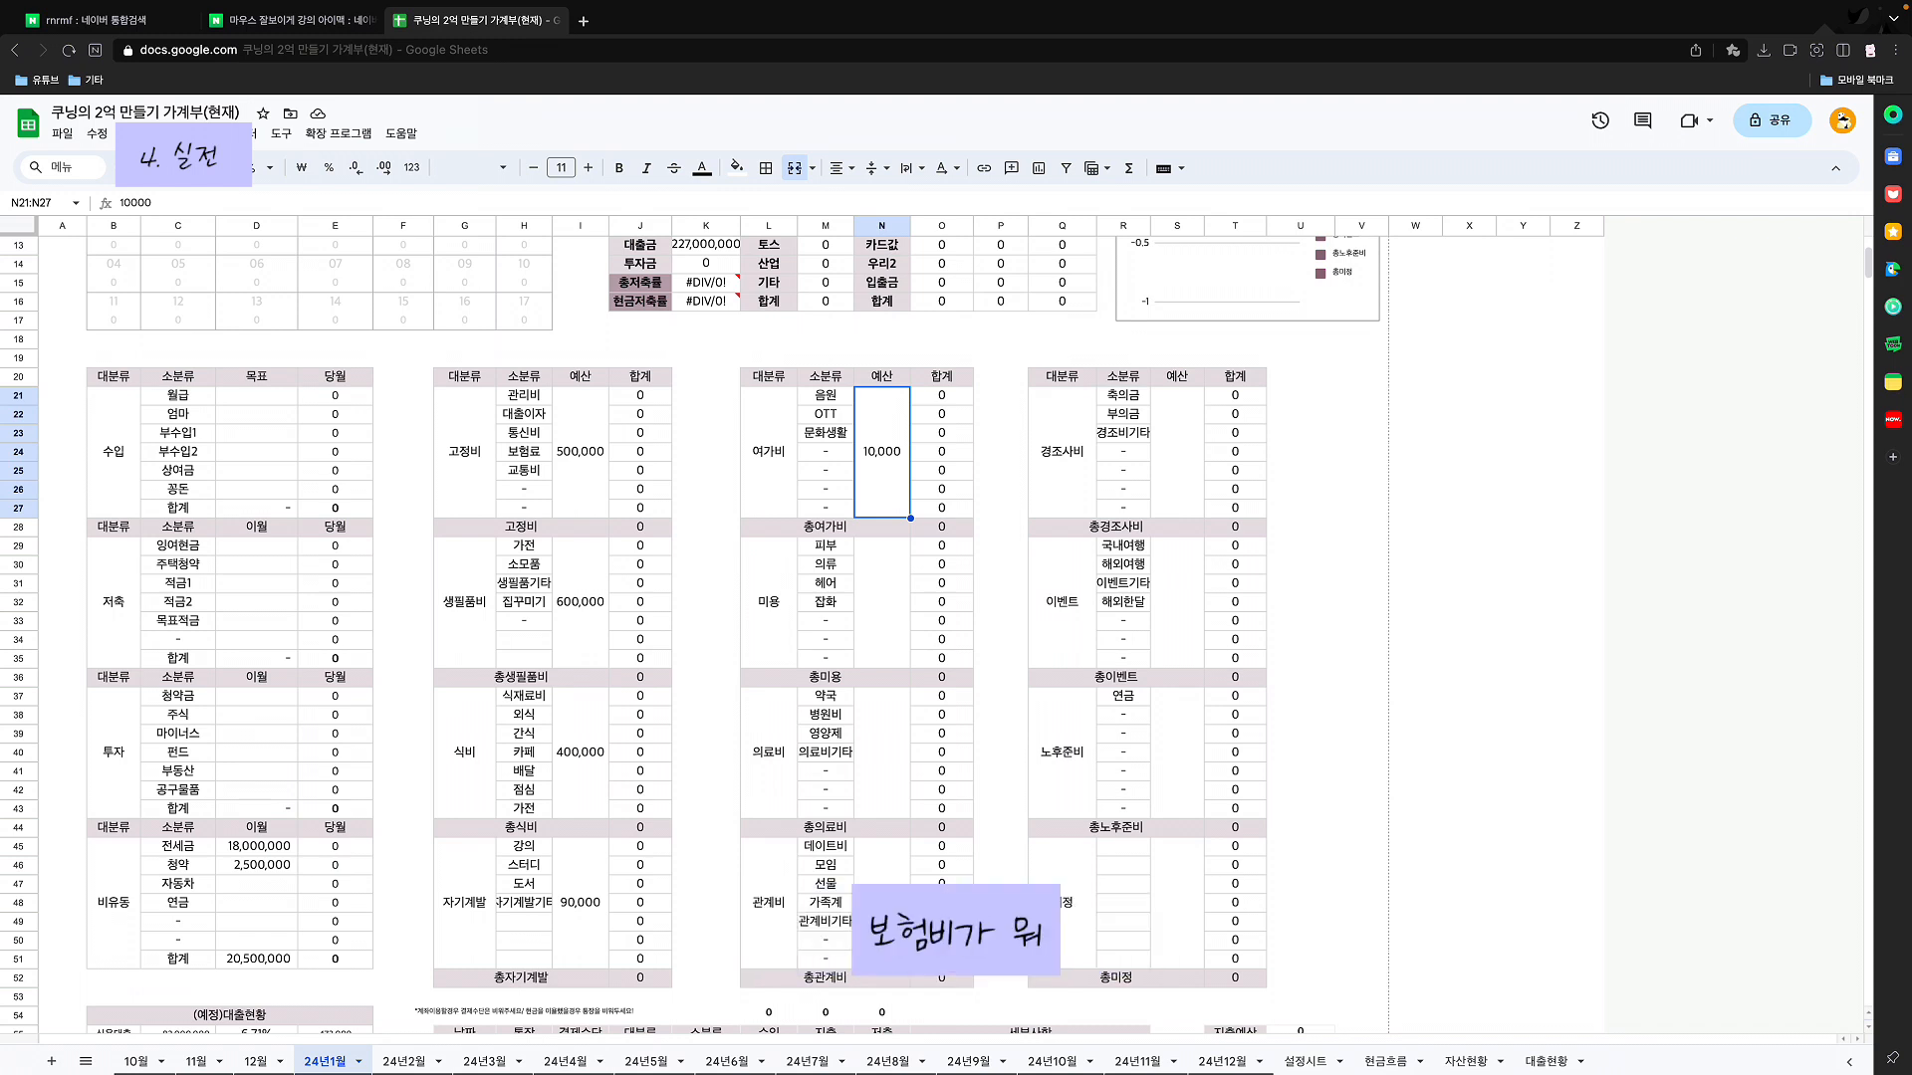
pyautogui.click(640, 452)
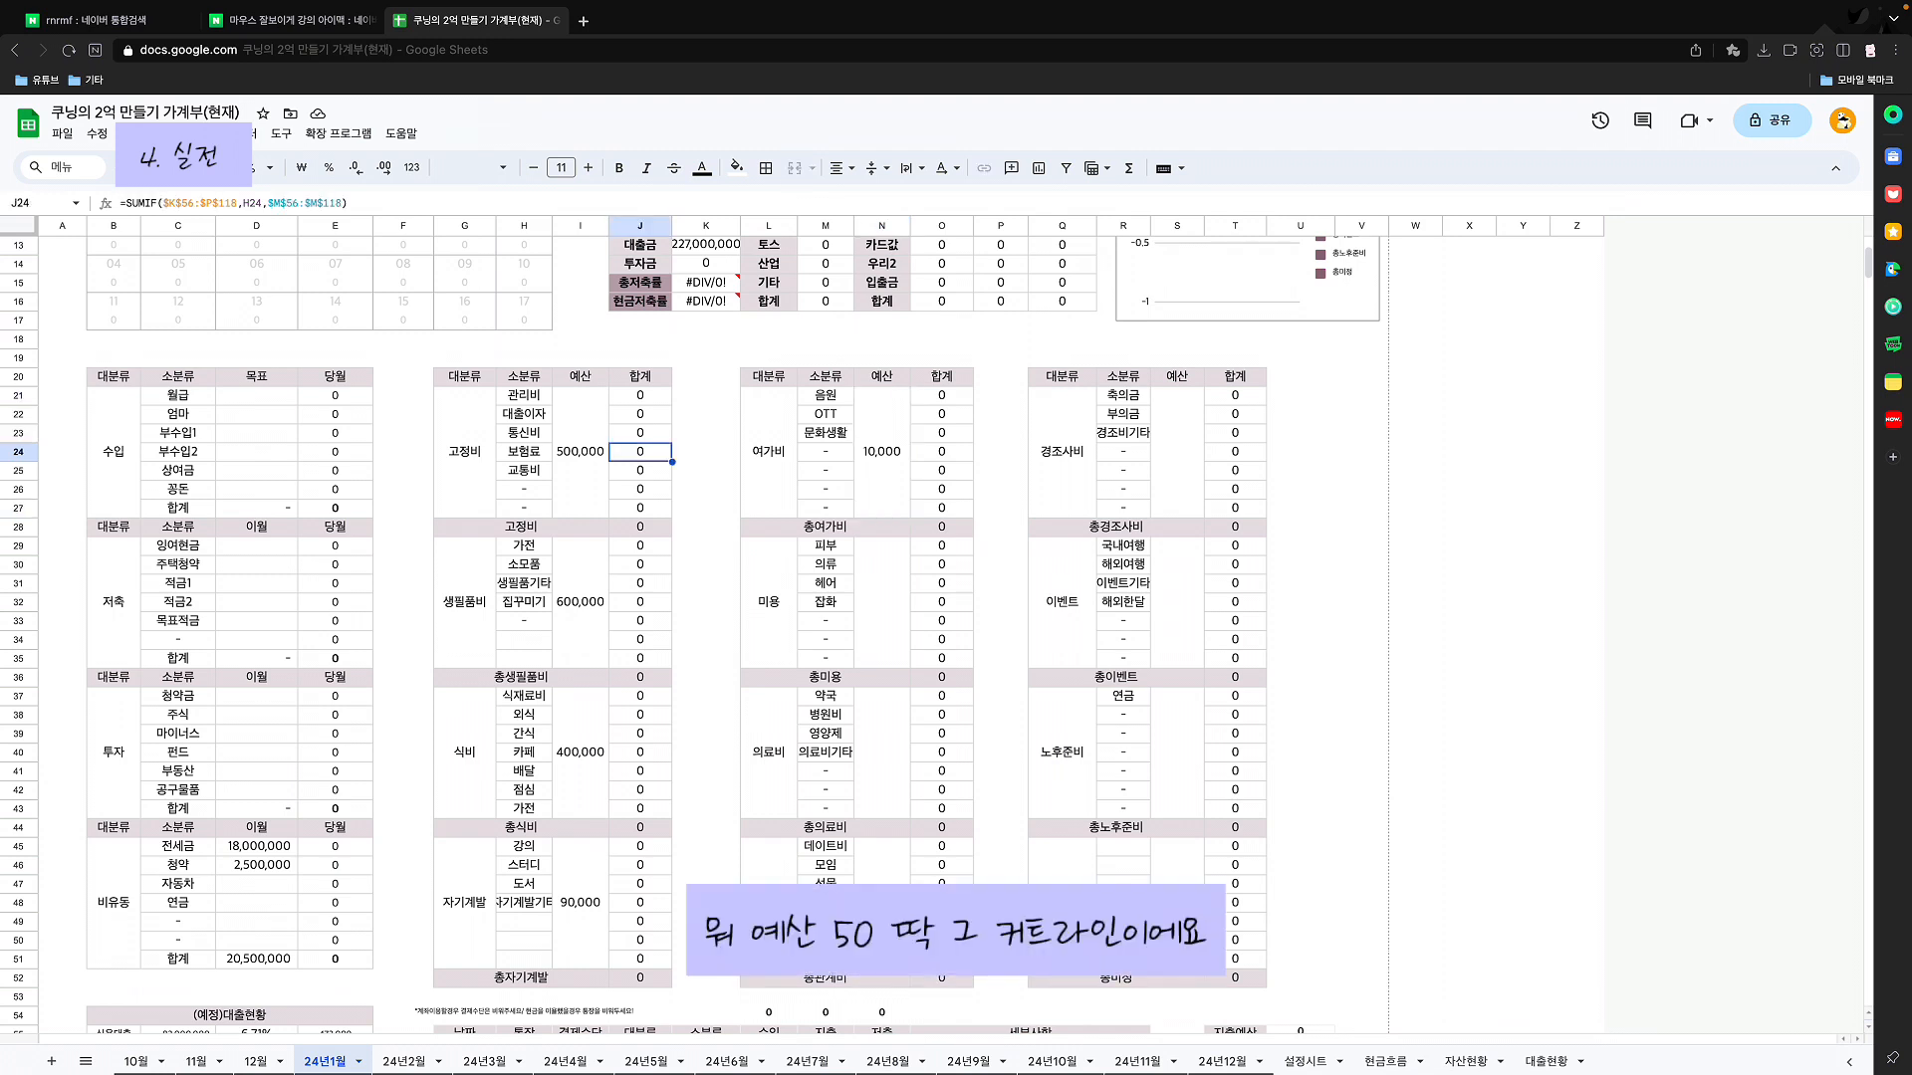
pyautogui.scroll(-2, 691, 635)
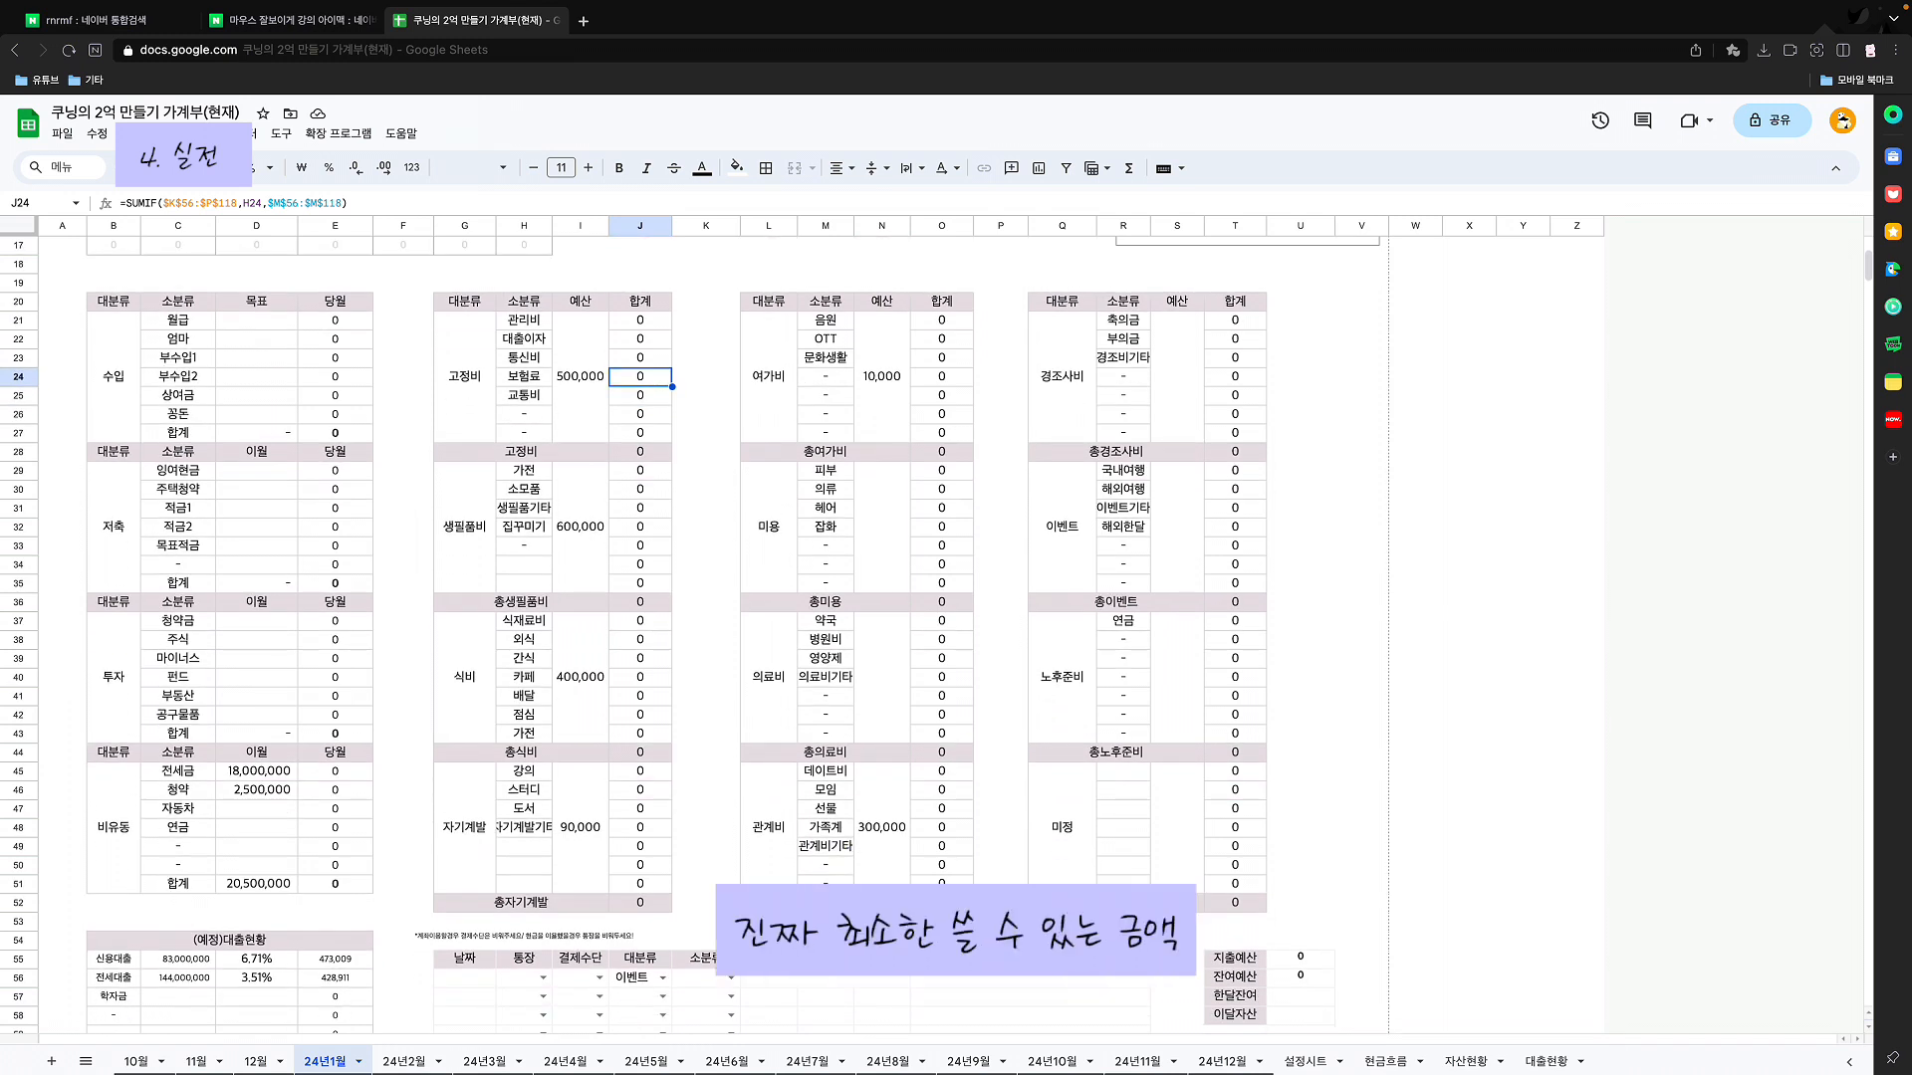
# Step: Select the 예산 cells of 자기계발, 식비, 생필품비, 고정비, 여가비 and 관계비 together to check their sum
pyautogui.click(581, 827)
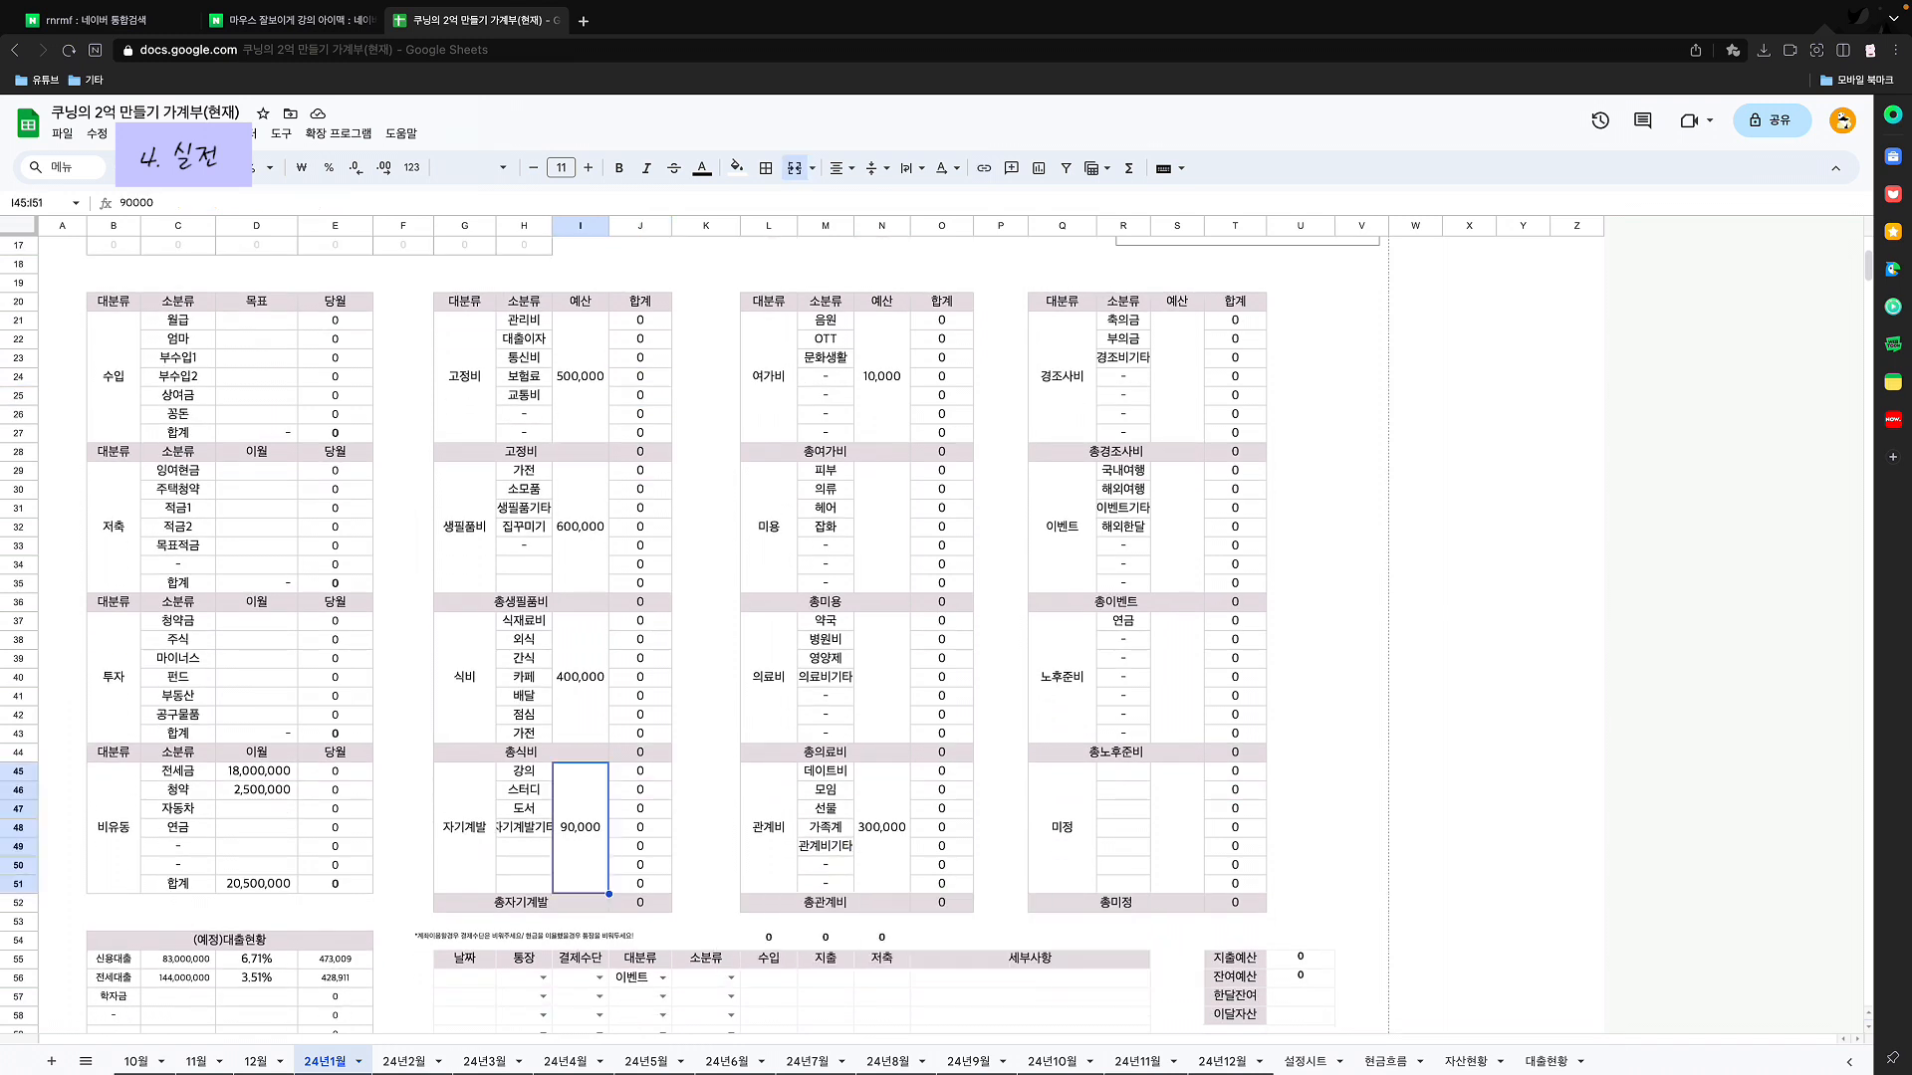
pyautogui.keyDown('super'); pyautogui.click(581, 677); pyautogui.keyUp('super')
pyautogui.keyDown('super'); pyautogui.click(581, 527); pyautogui.keyUp('super')
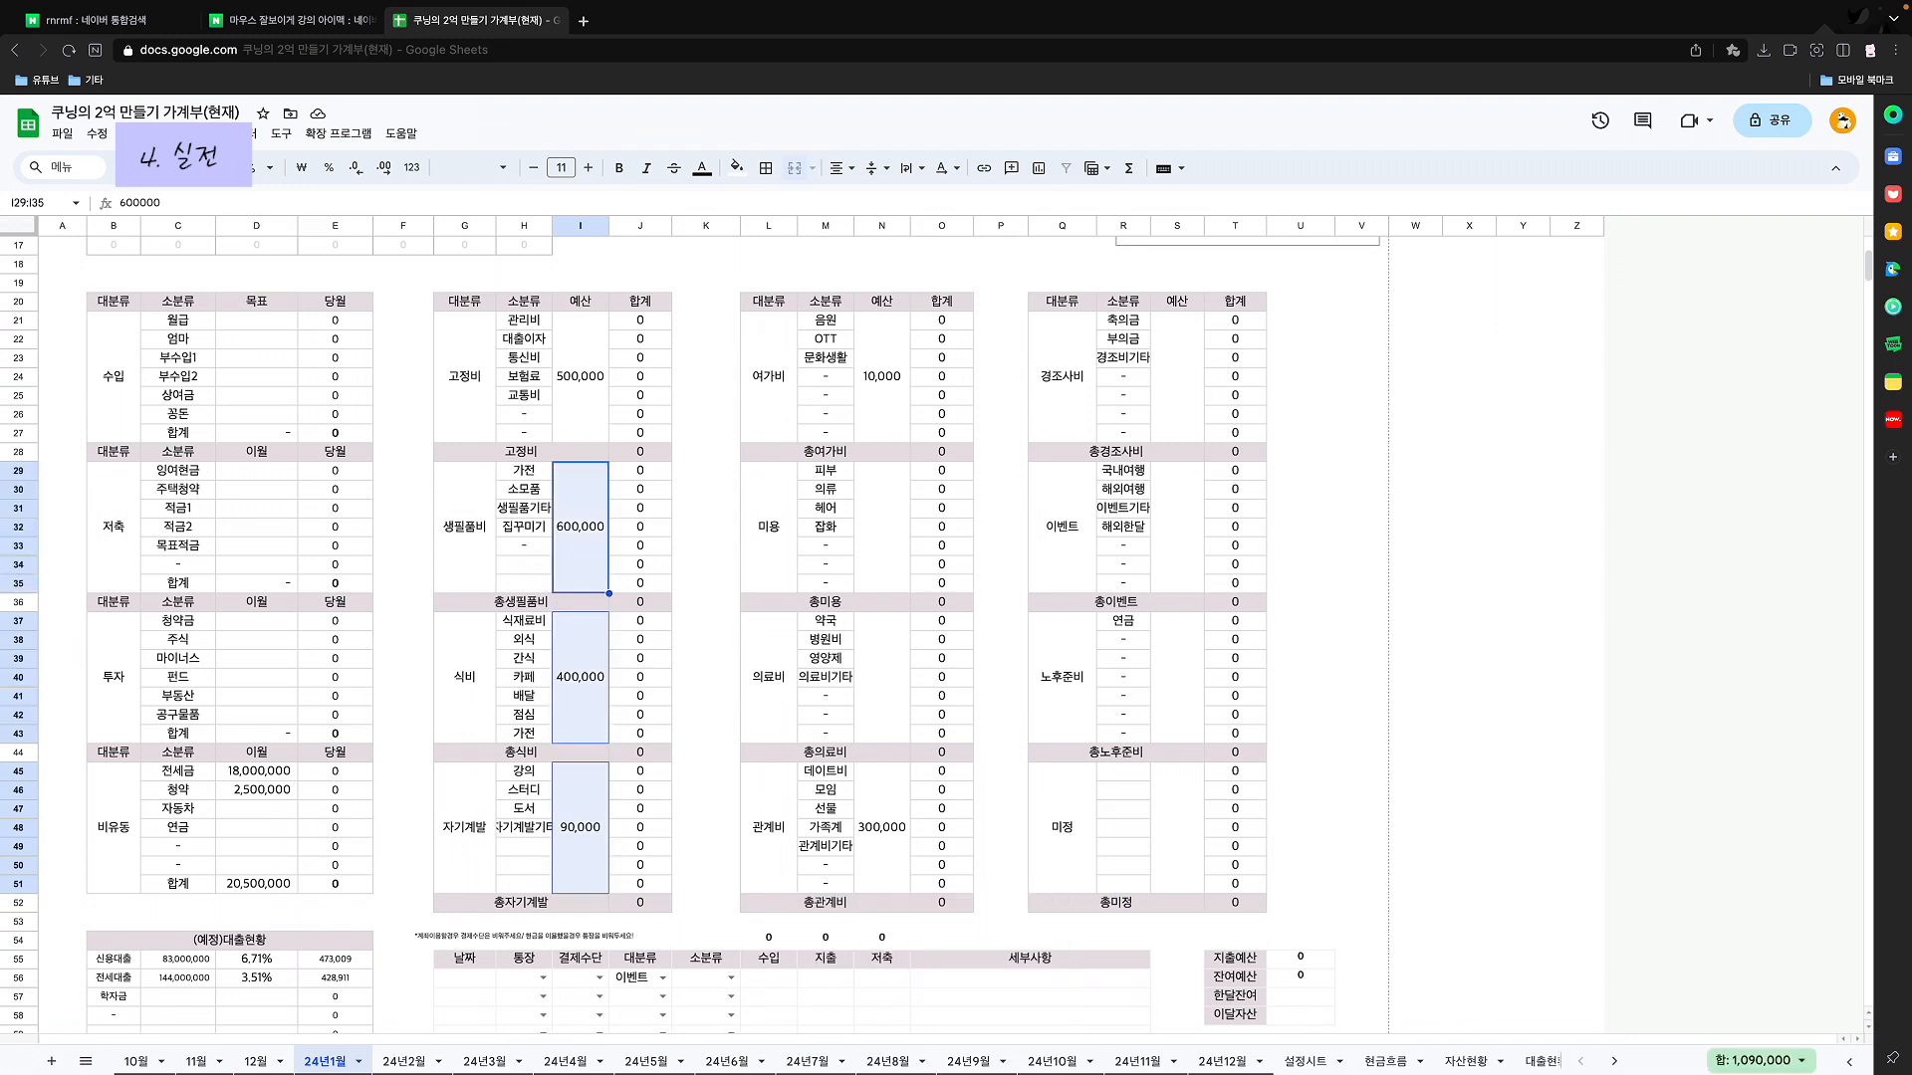
pyautogui.keyDown('super'); pyautogui.click(581, 376); pyautogui.keyUp('super')
pyautogui.keyDown('super'); pyautogui.click(881, 377); pyautogui.keyUp('super')
pyautogui.keyDown('super'); pyautogui.click(881, 827); pyautogui.keyUp('super')
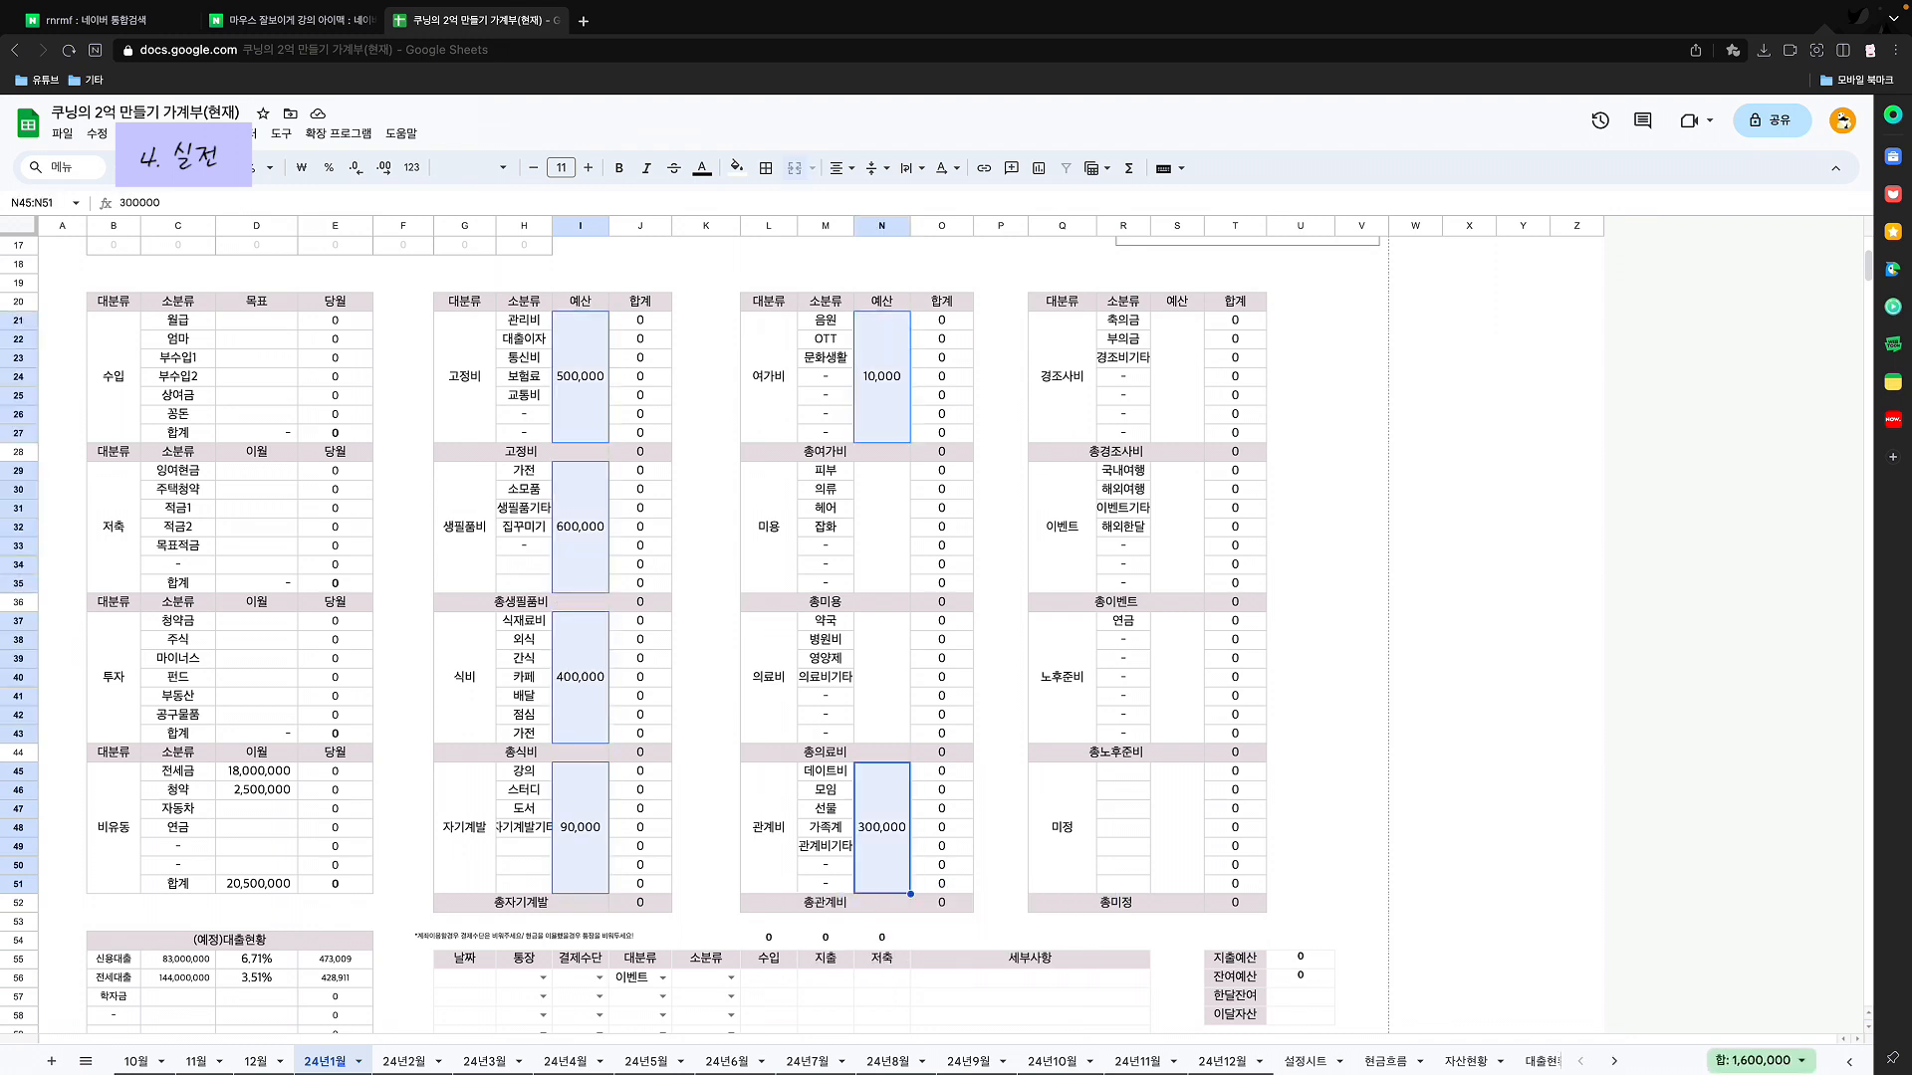
pyautogui.scroll(-1, 690, 631)
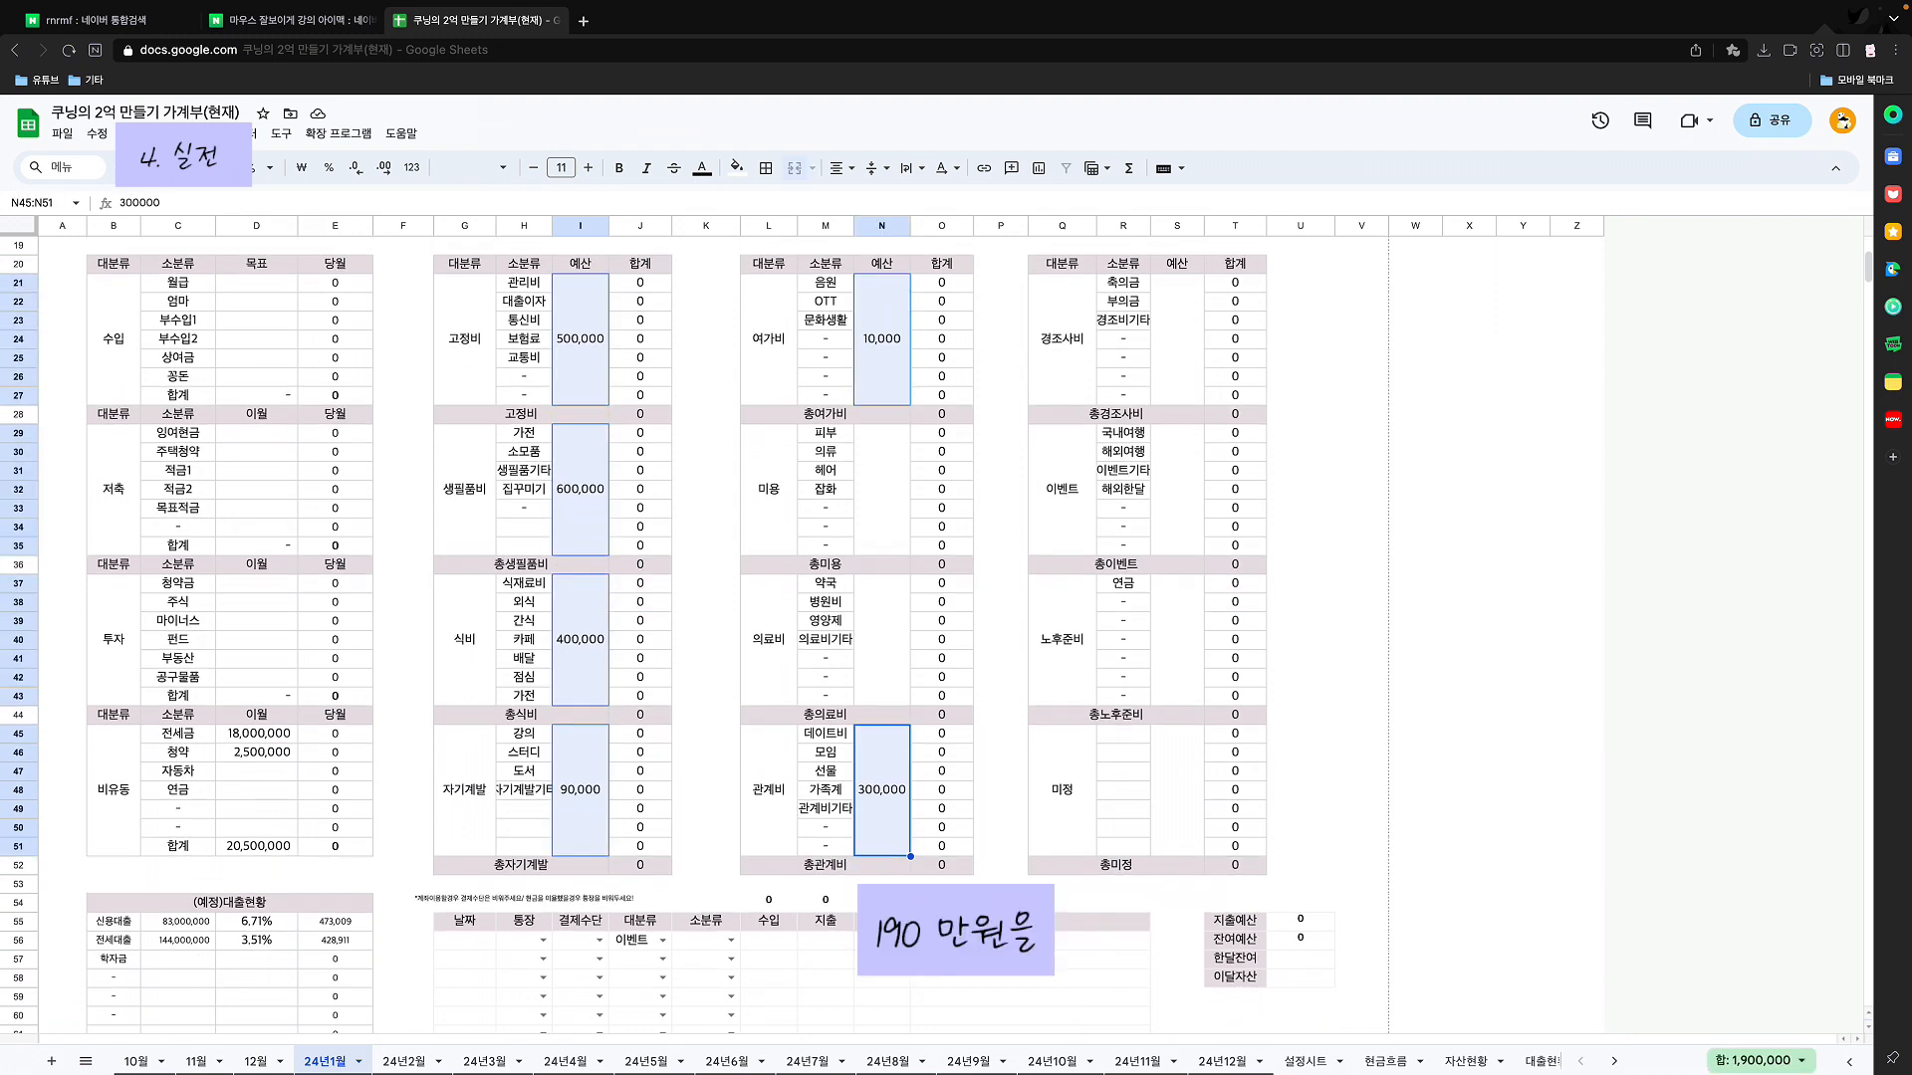
pyautogui.scroll(1, 690, 631)
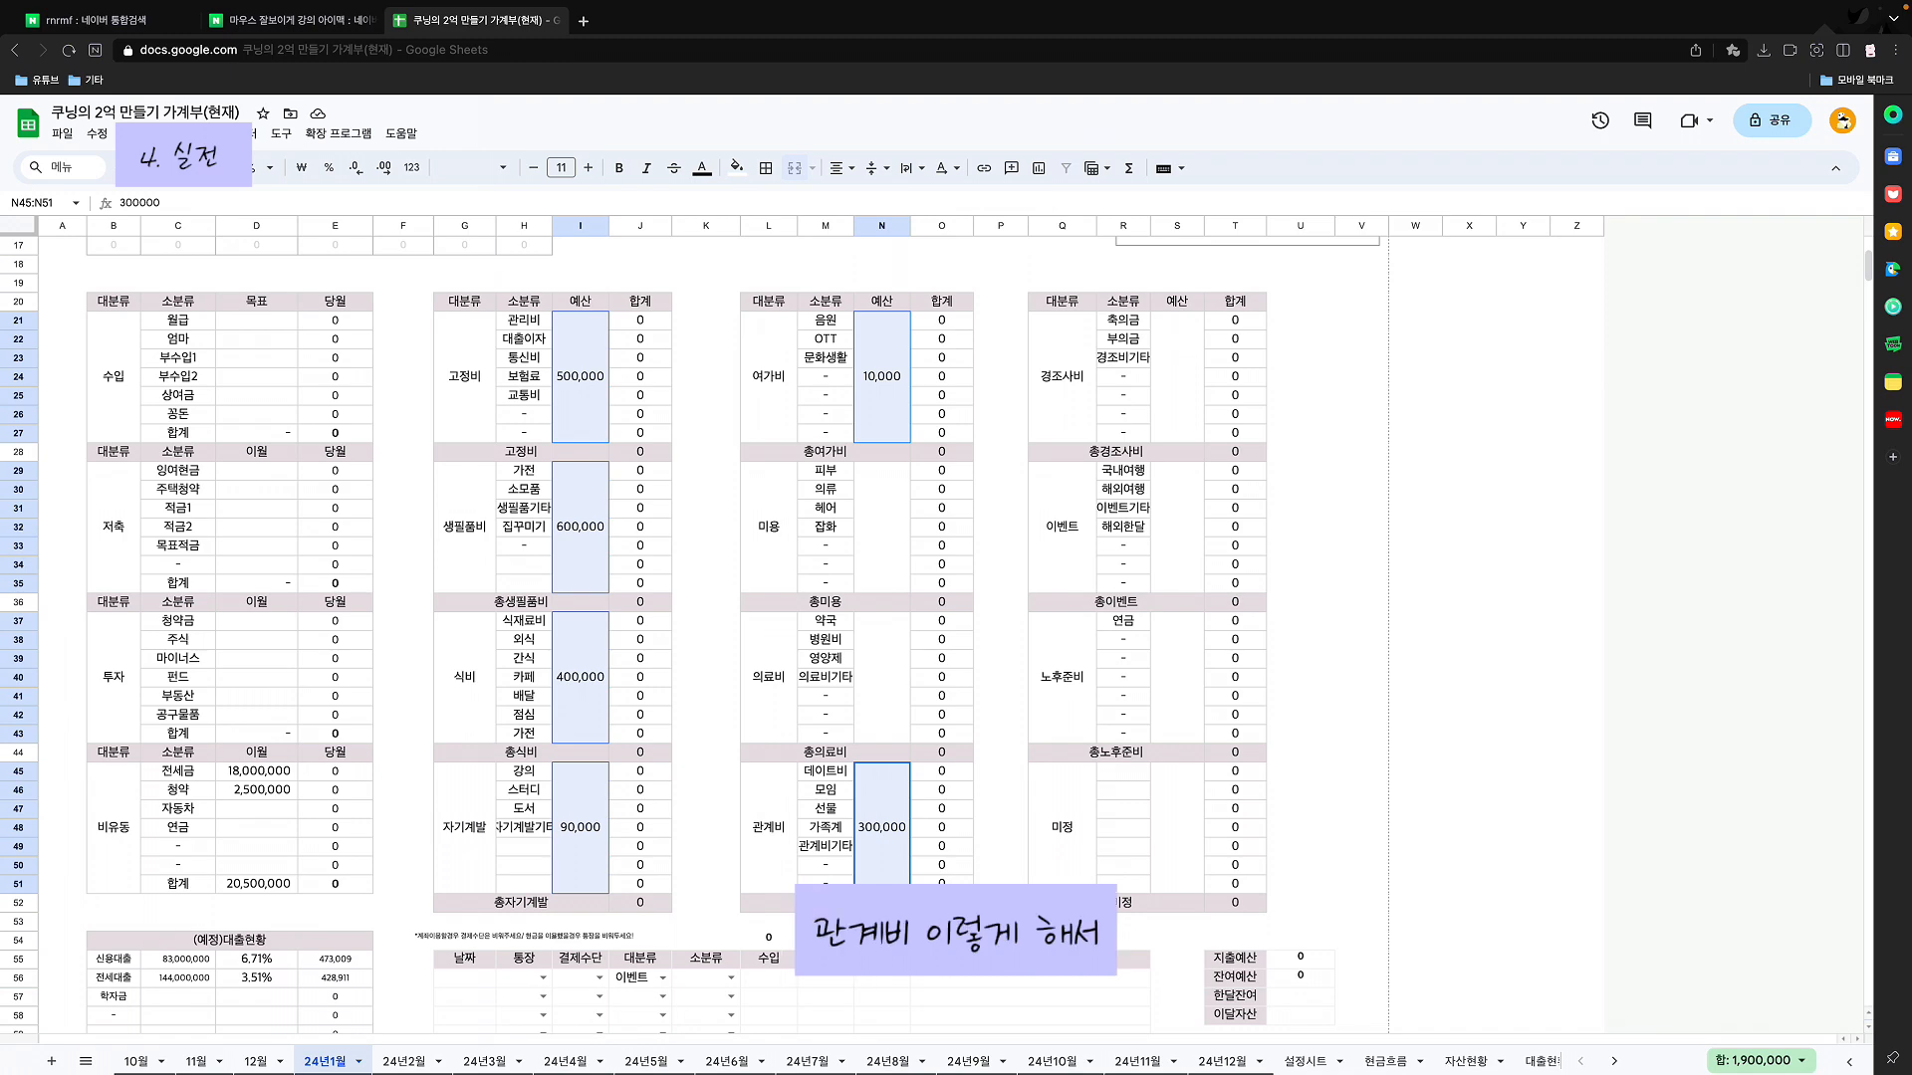
pyautogui.scroll(2, 690, 635)
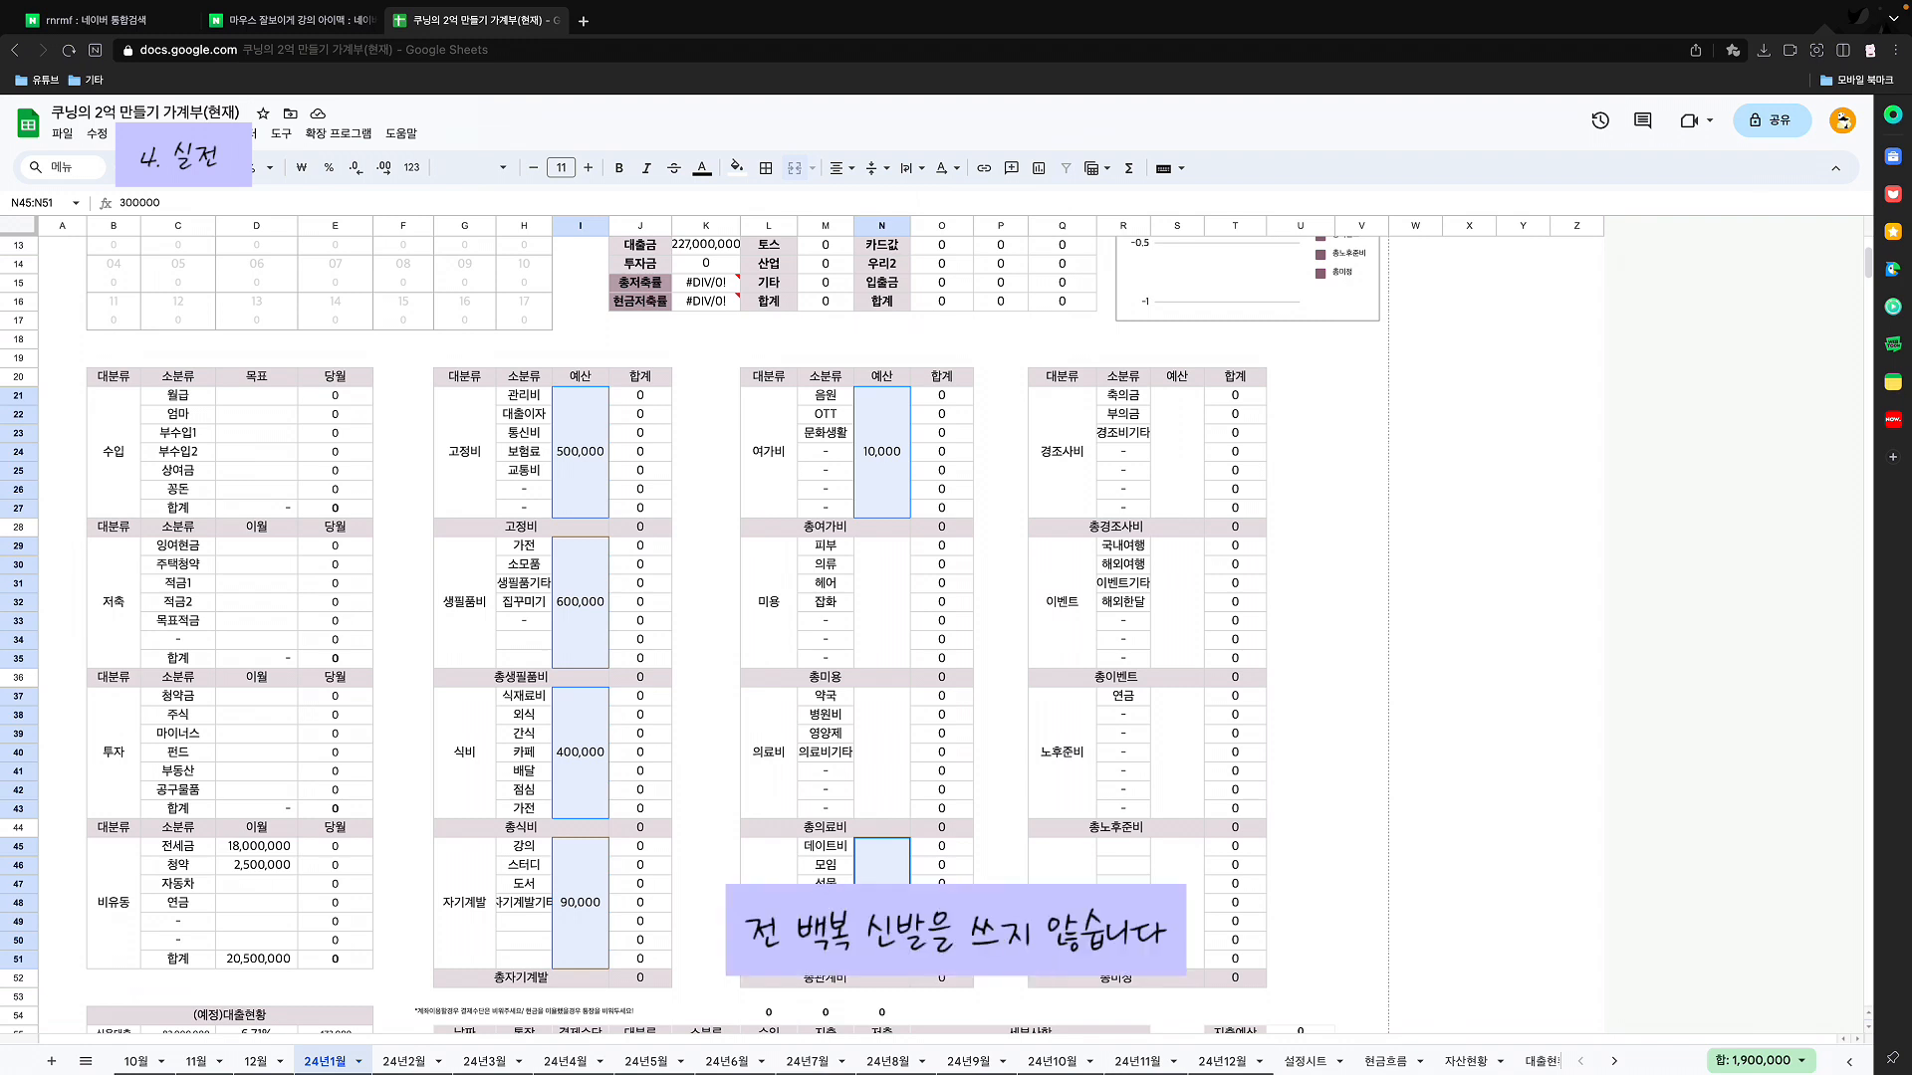
# Step: Set the 생필품비 budget to 100,000
pyautogui.click(580, 603)
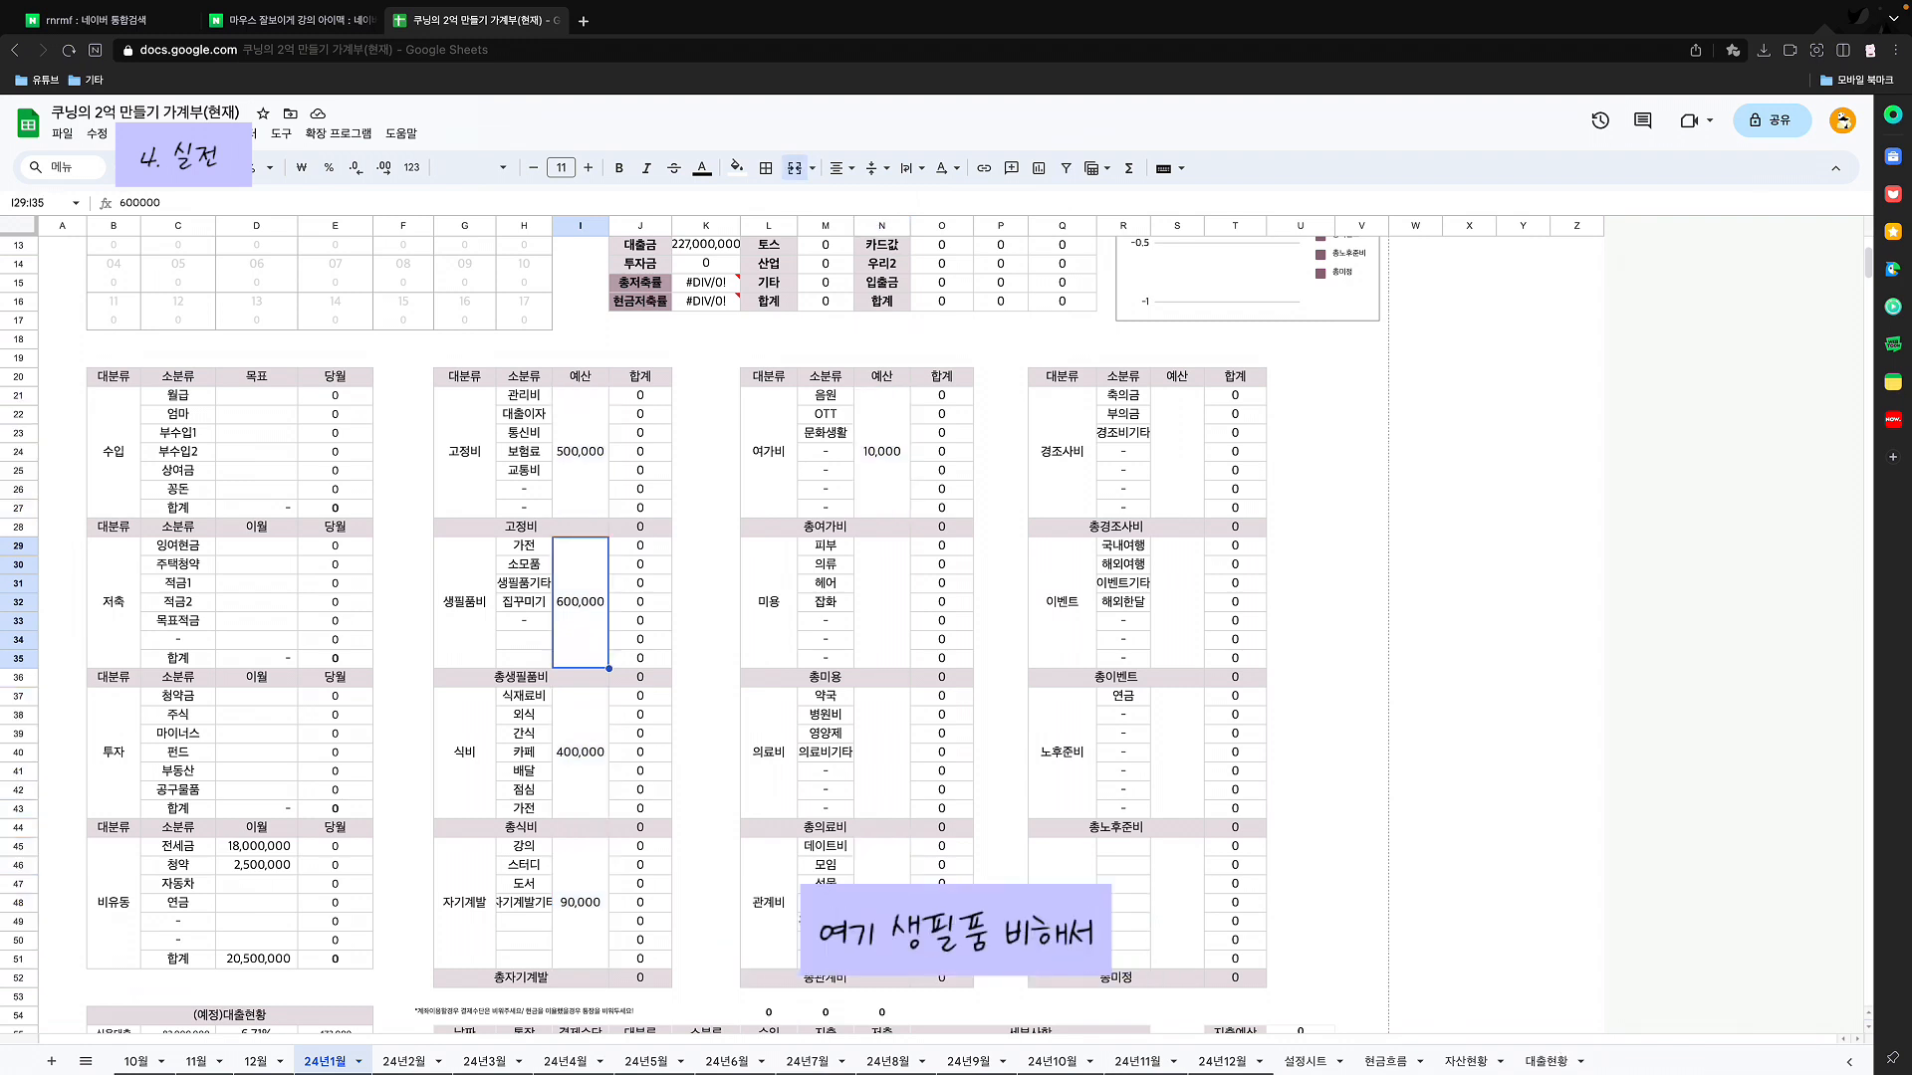
pyautogui.write('1')
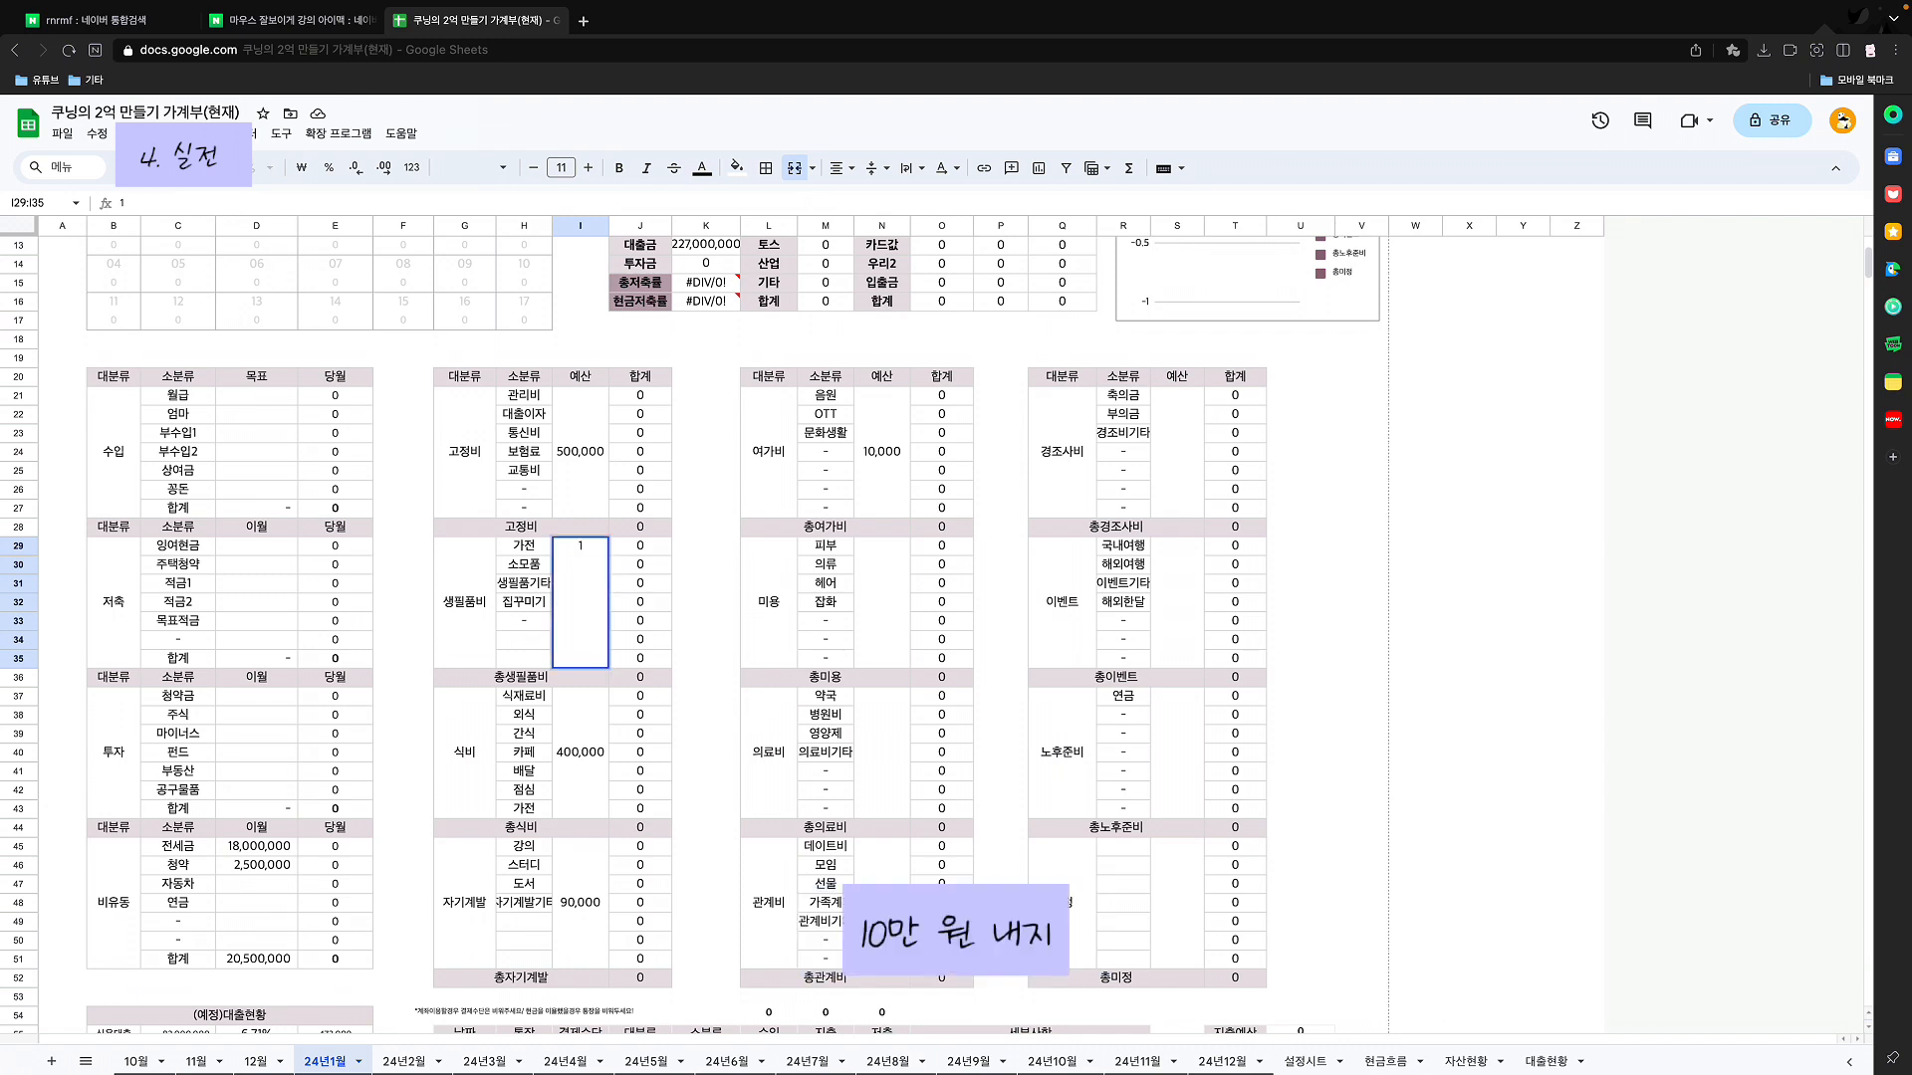
pyautogui.write('00000')
pyautogui.press('Return')
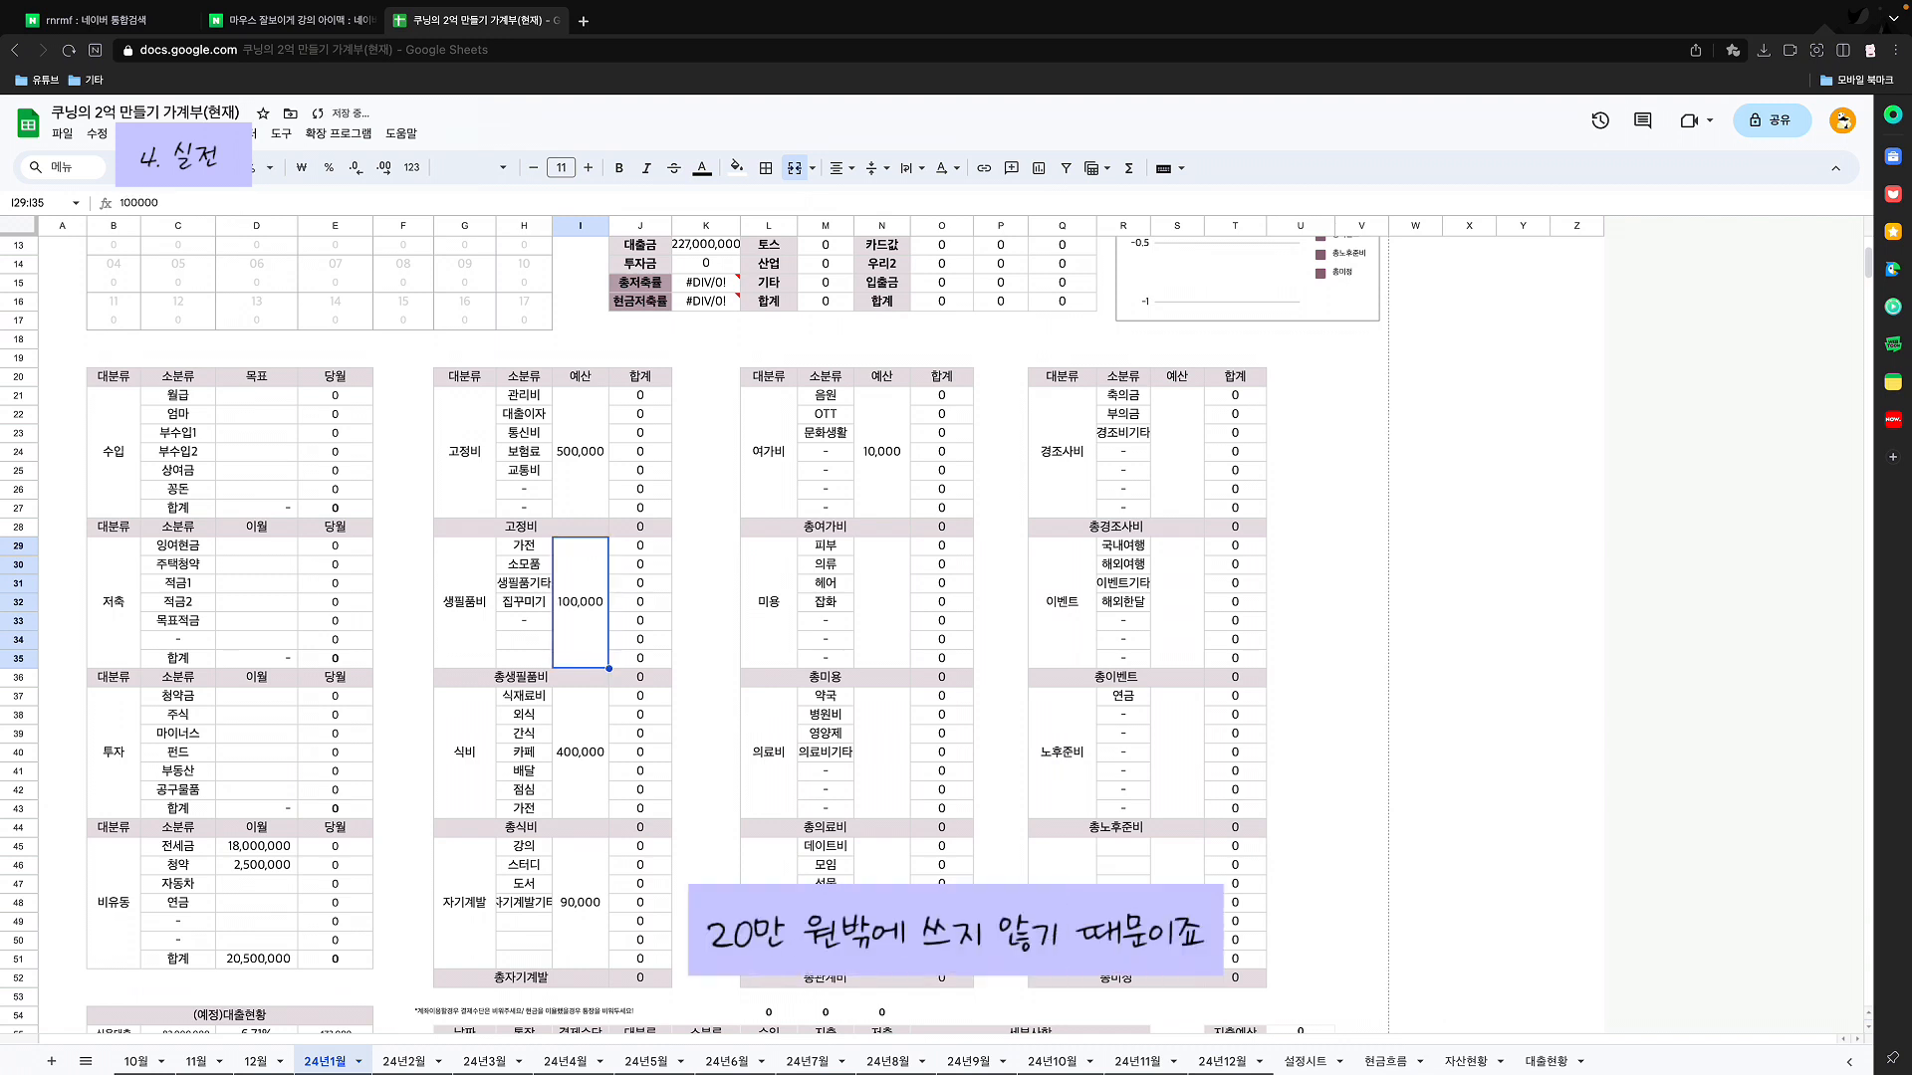
# Step: Recheck the combined budget by selecting the 예산 cells from 고정비 through 자기계발 plus 여가비 and 관계비
pyautogui.click(633, 470)
pyautogui.click(581, 456)
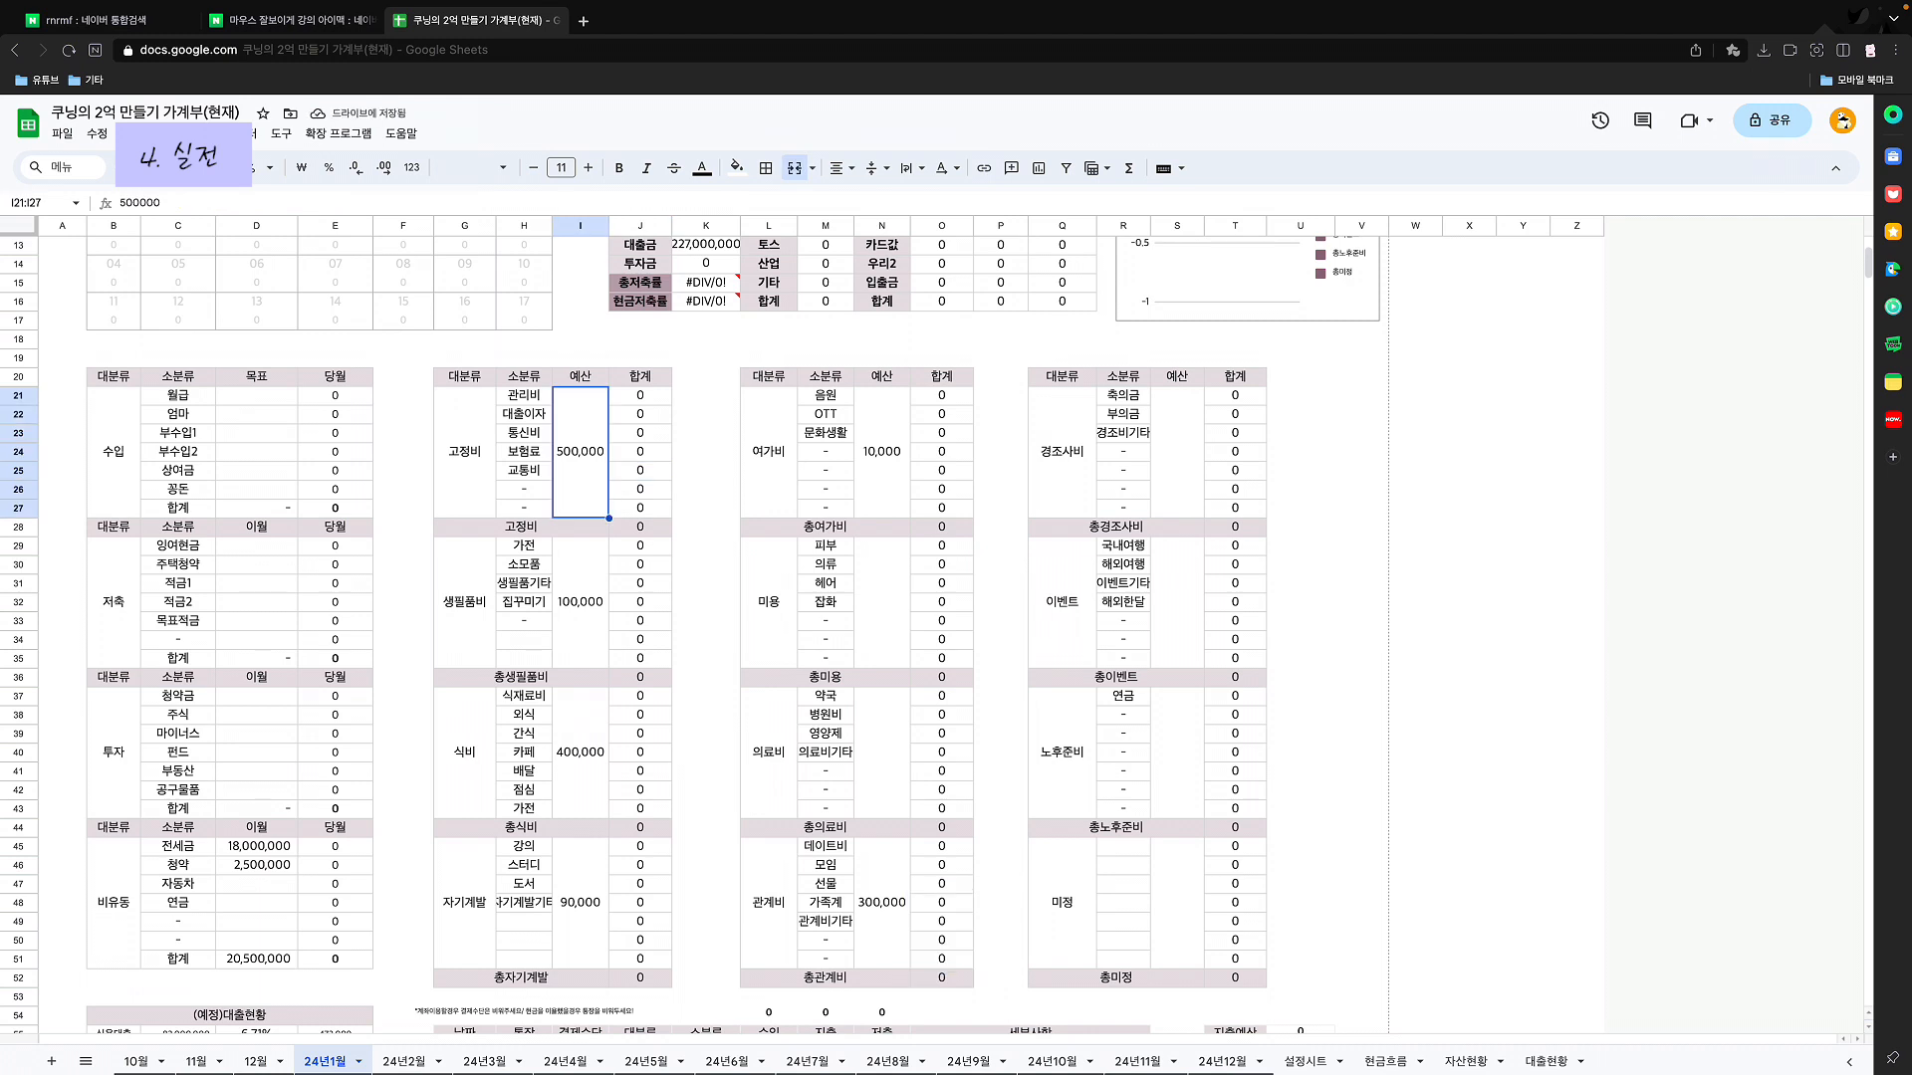
pyautogui.keyDown('super'); pyautogui.click(580, 602); pyautogui.keyUp('super')
pyautogui.keyDown('super'); pyautogui.click(581, 753); pyautogui.keyUp('super')
pyautogui.keyDown('super'); pyautogui.click(580, 903); pyautogui.keyUp('super')
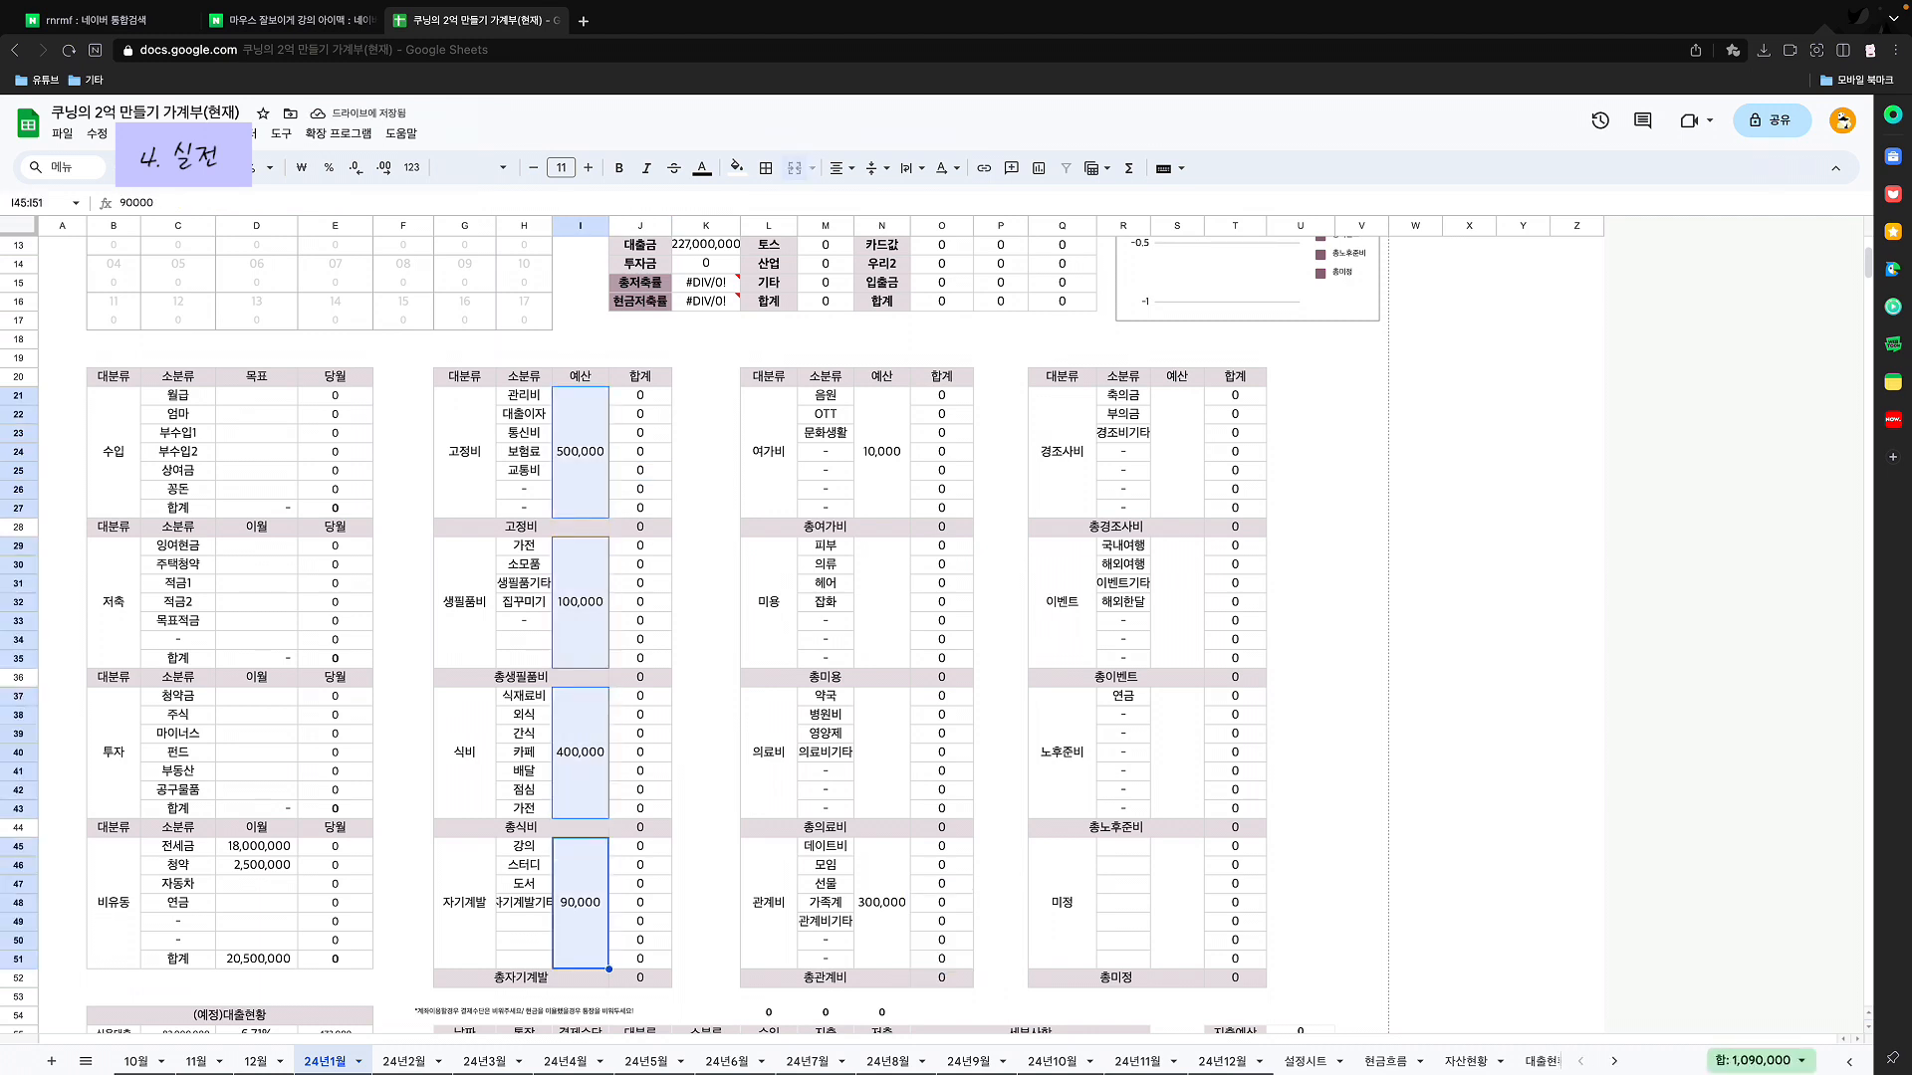
pyautogui.keyDown('super'); pyautogui.click(882, 453); pyautogui.keyUp('super')
pyautogui.keyDown('super'); pyautogui.click(882, 903); pyautogui.keyUp('super')
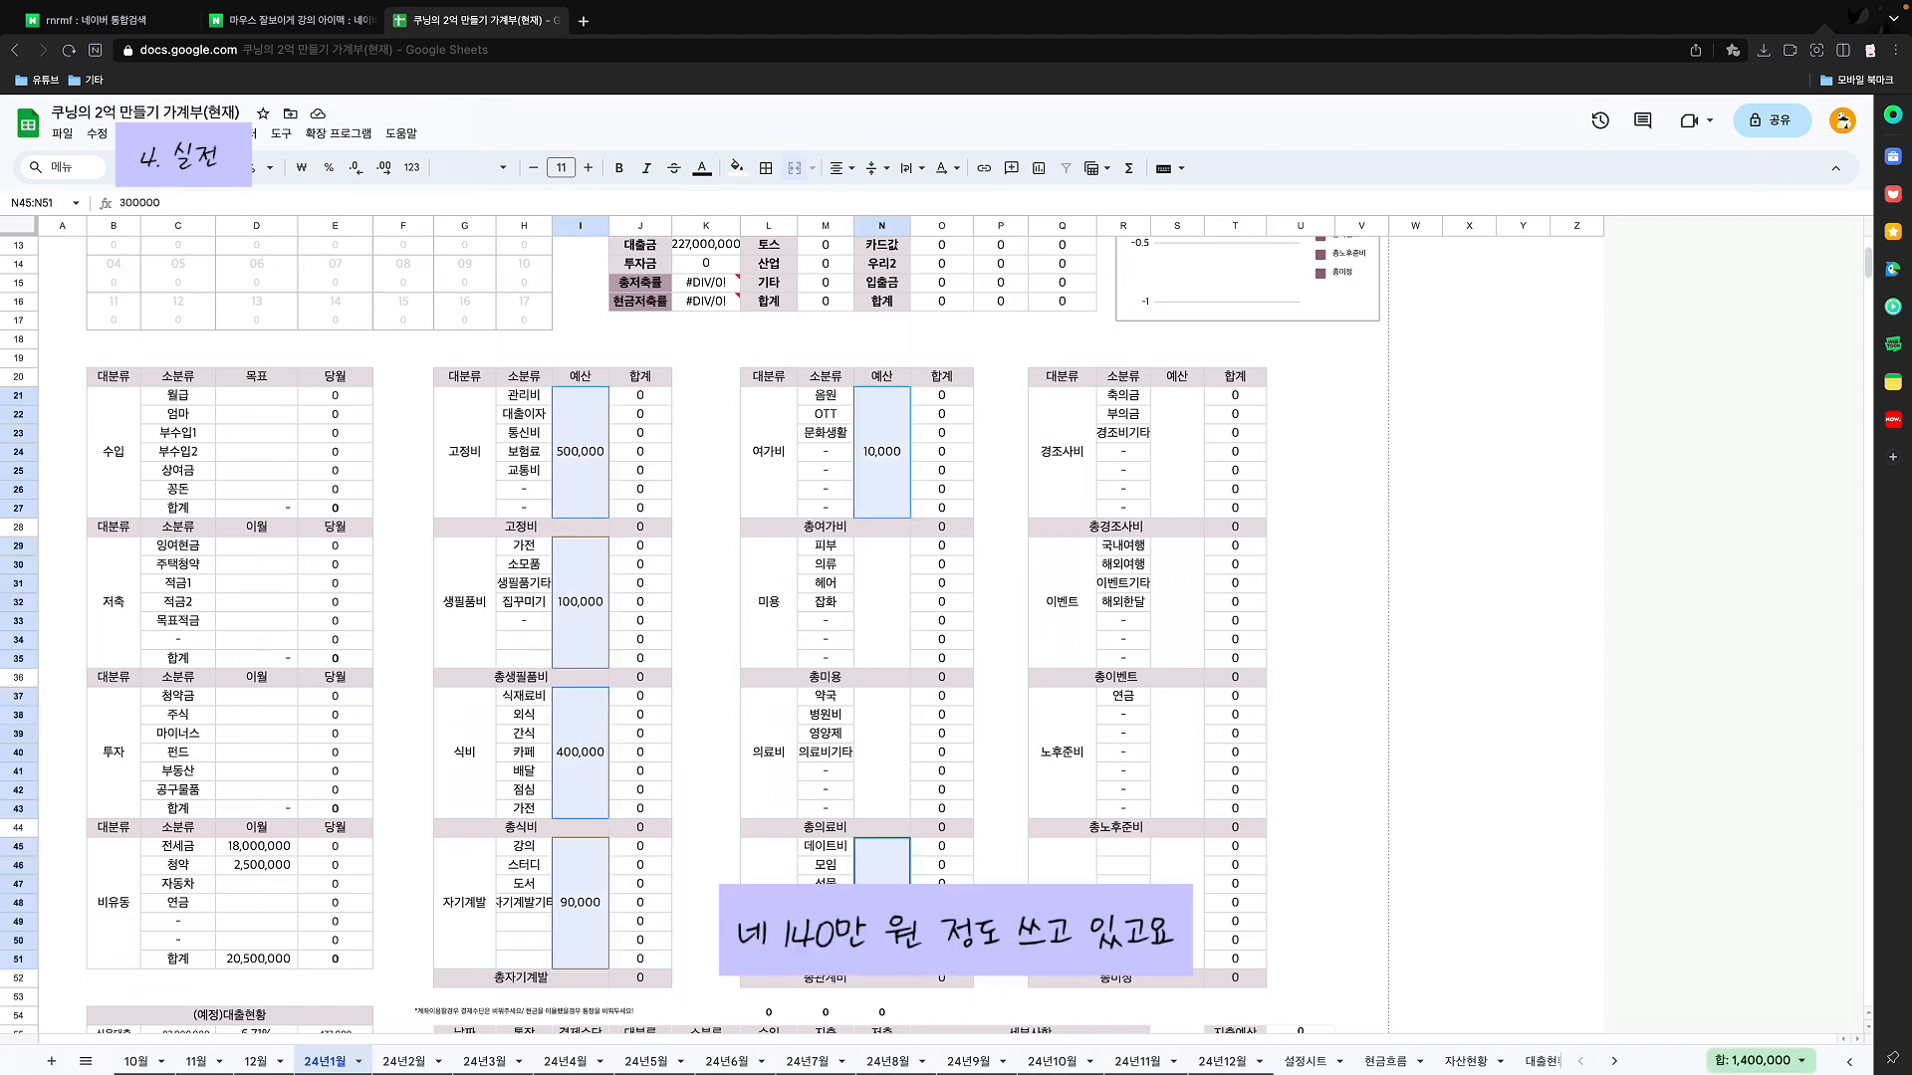
pyautogui.scroll(-1, 690, 634)
pyautogui.scroll(-5, 690, 634)
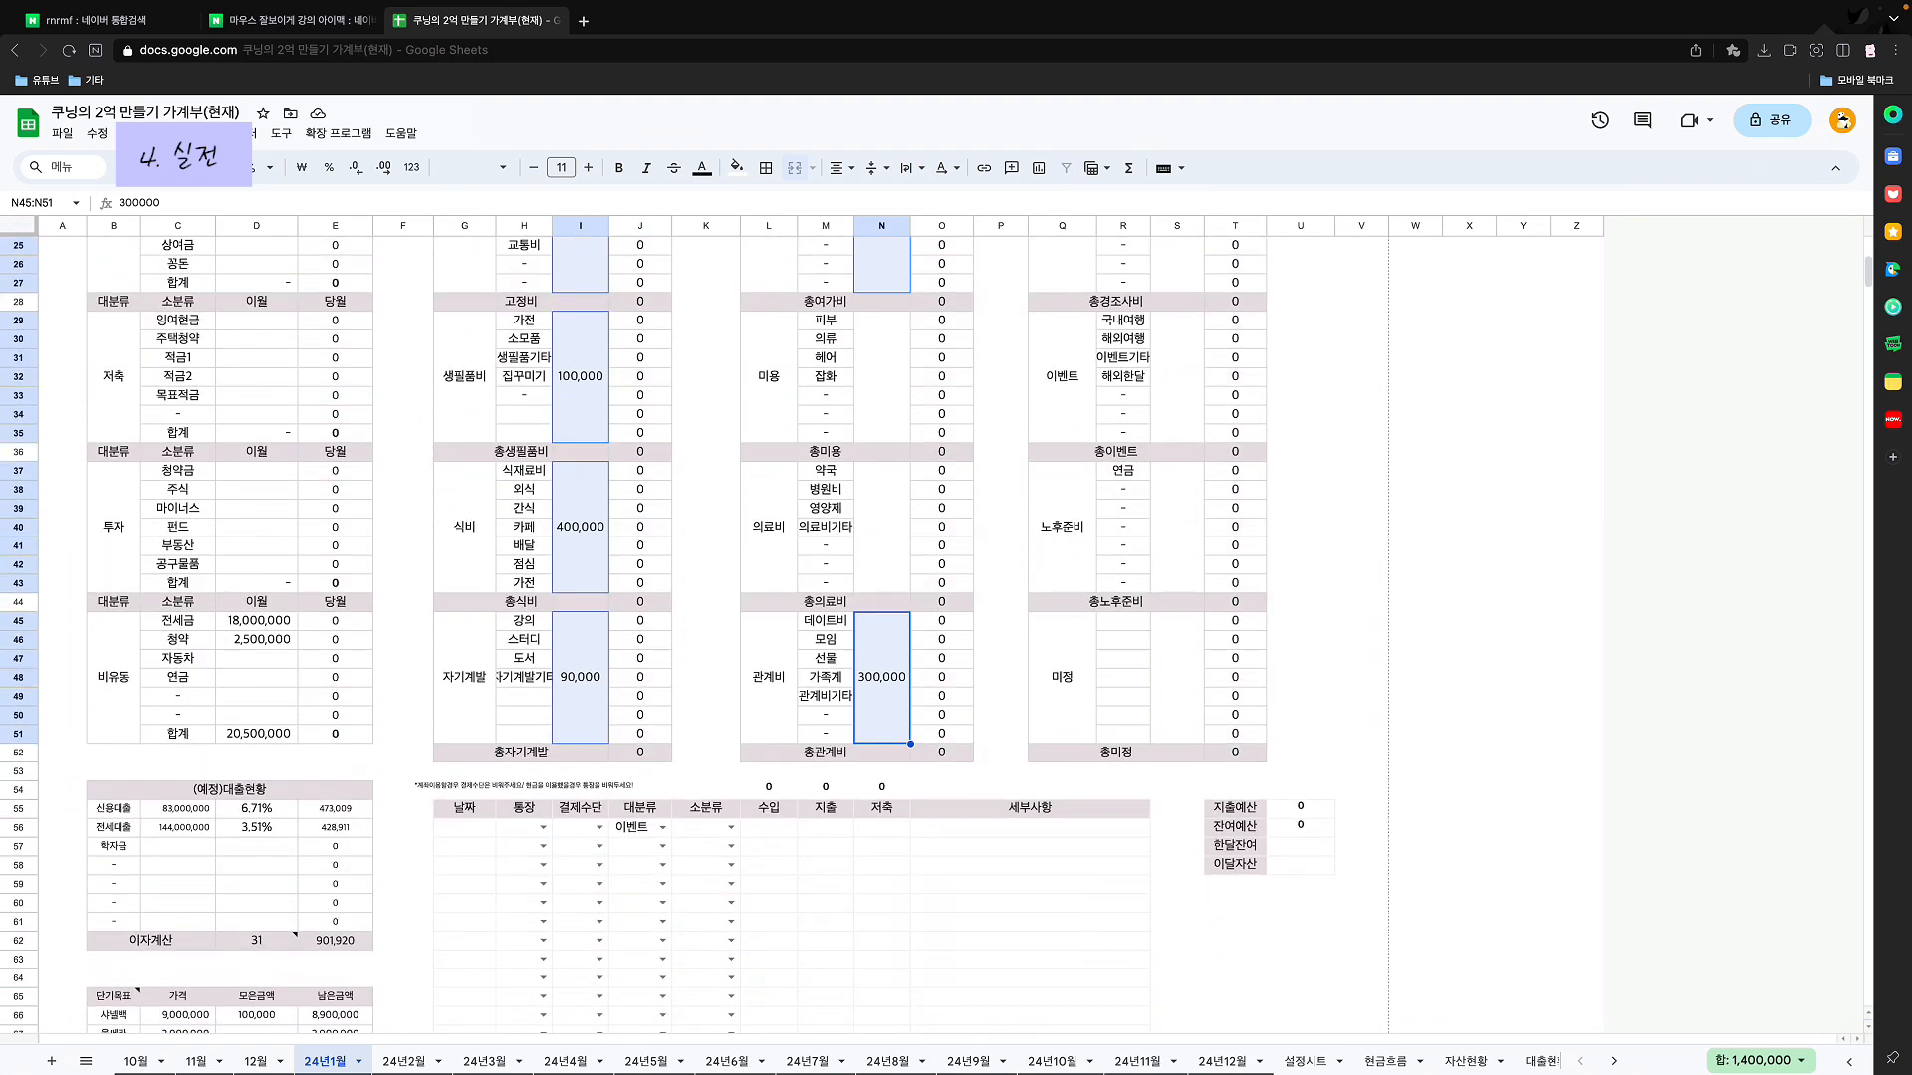
pyautogui.scroll(5, 690, 634)
# Step: Start the ledger's first entry in row 56 with the date 1/1 and 토스 as the 통장
pyautogui.scroll(-6, 690, 634)
pyautogui.scroll(-10, 690, 635)
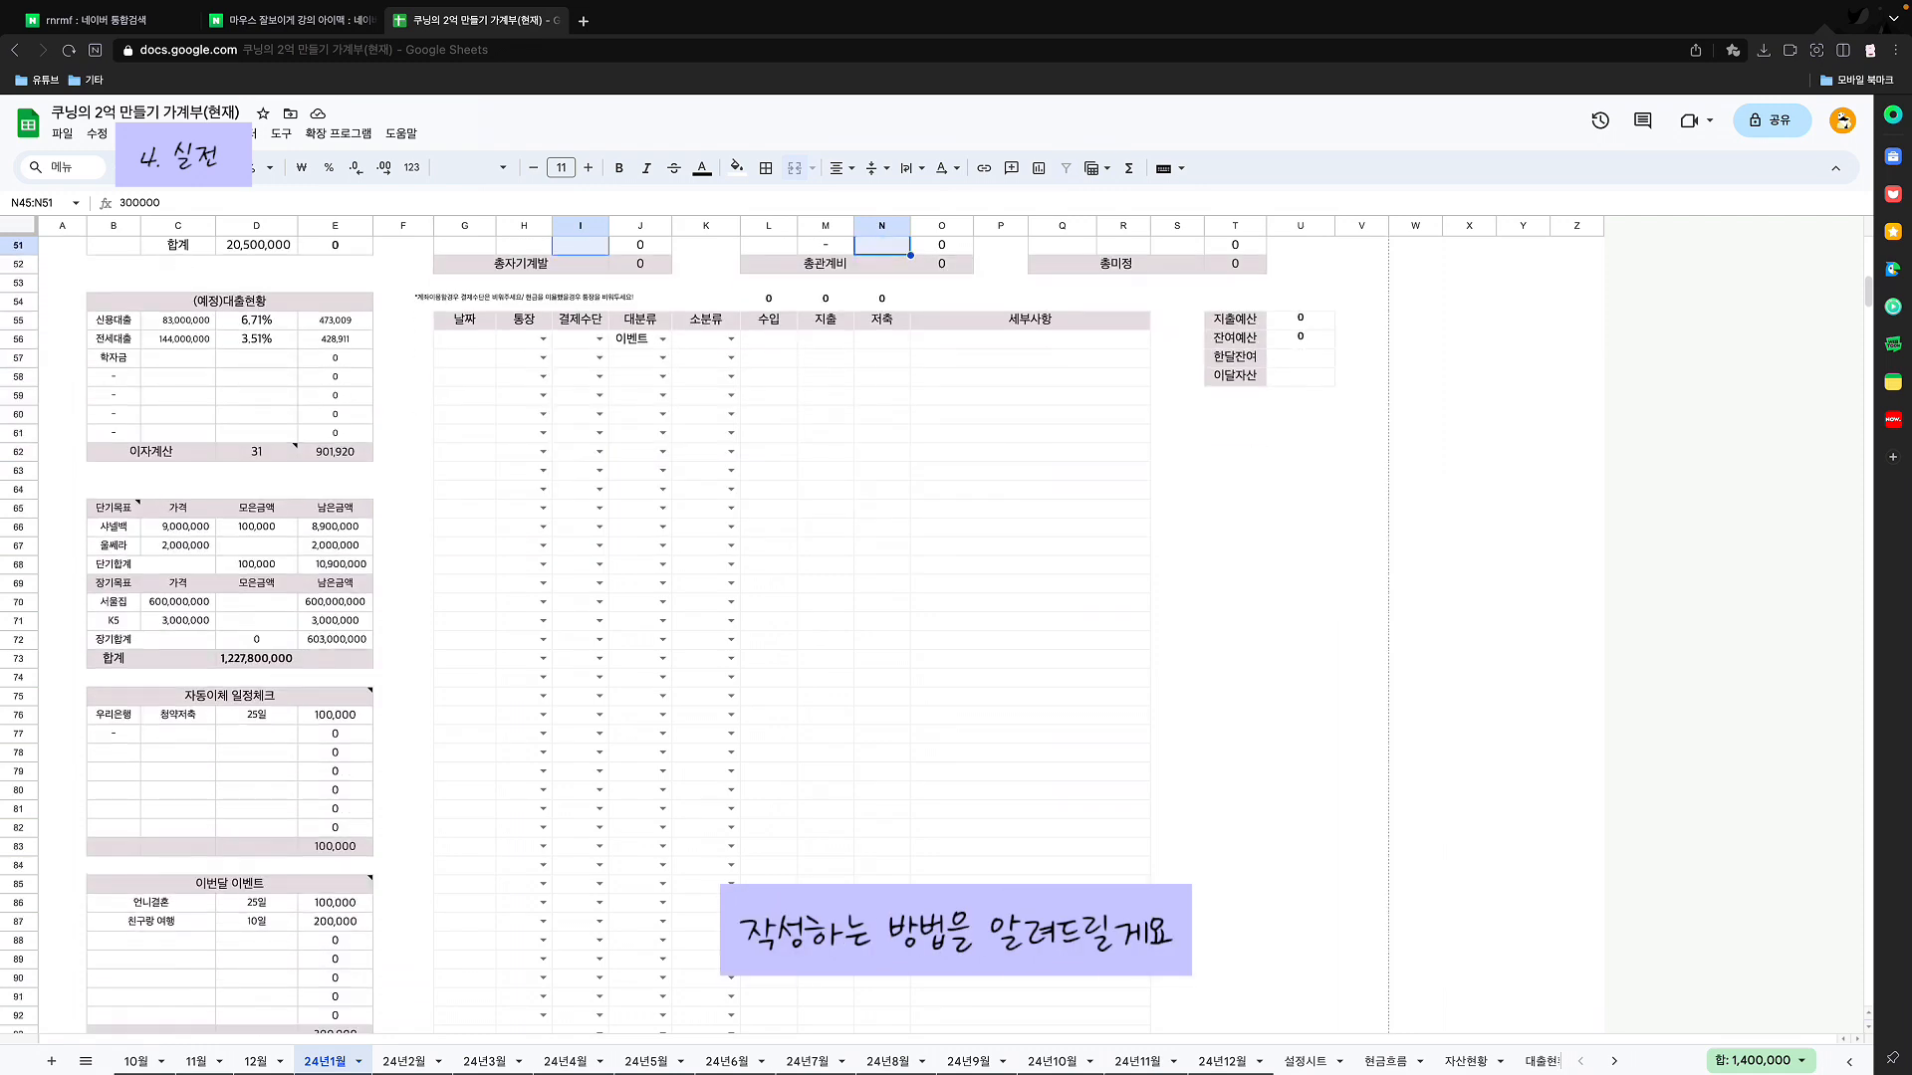
pyautogui.click(464, 339)
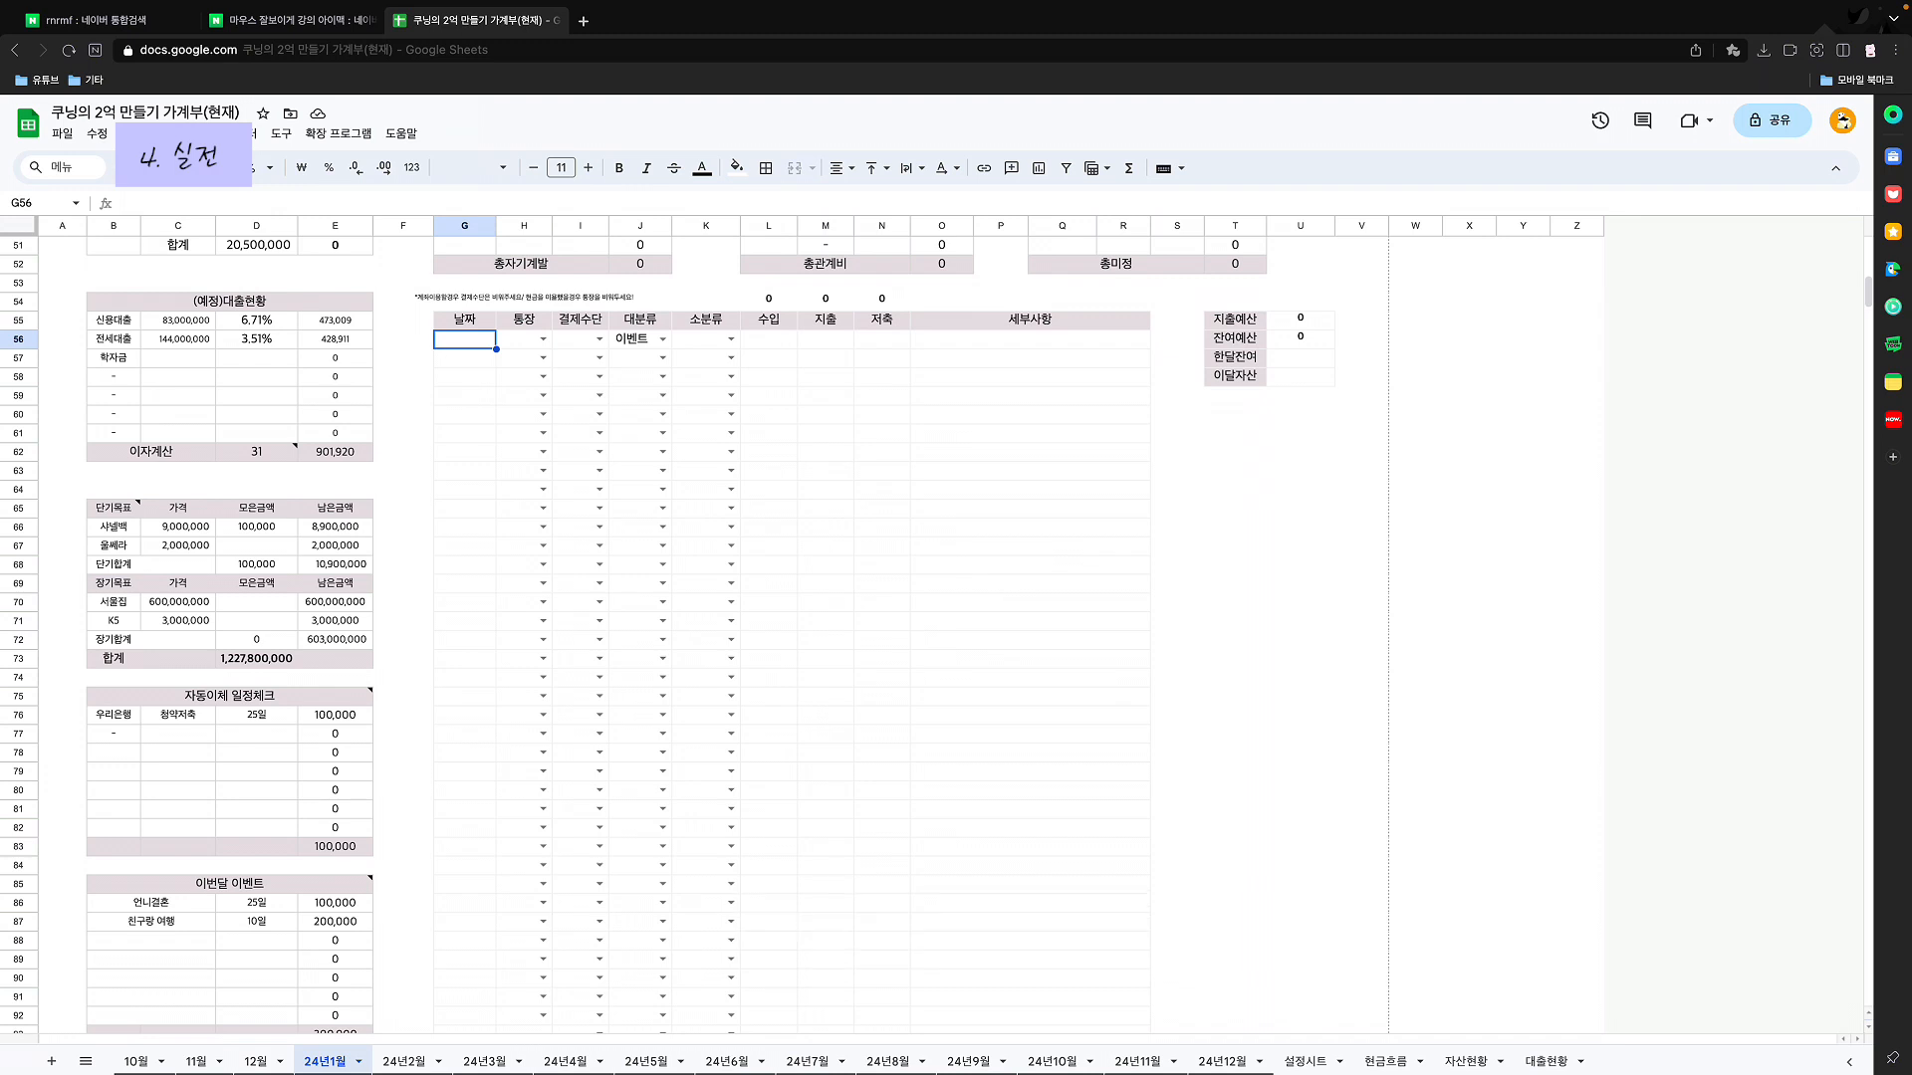
pyautogui.write('1/1')
pyautogui.press('Return')
pyautogui.press('Right')
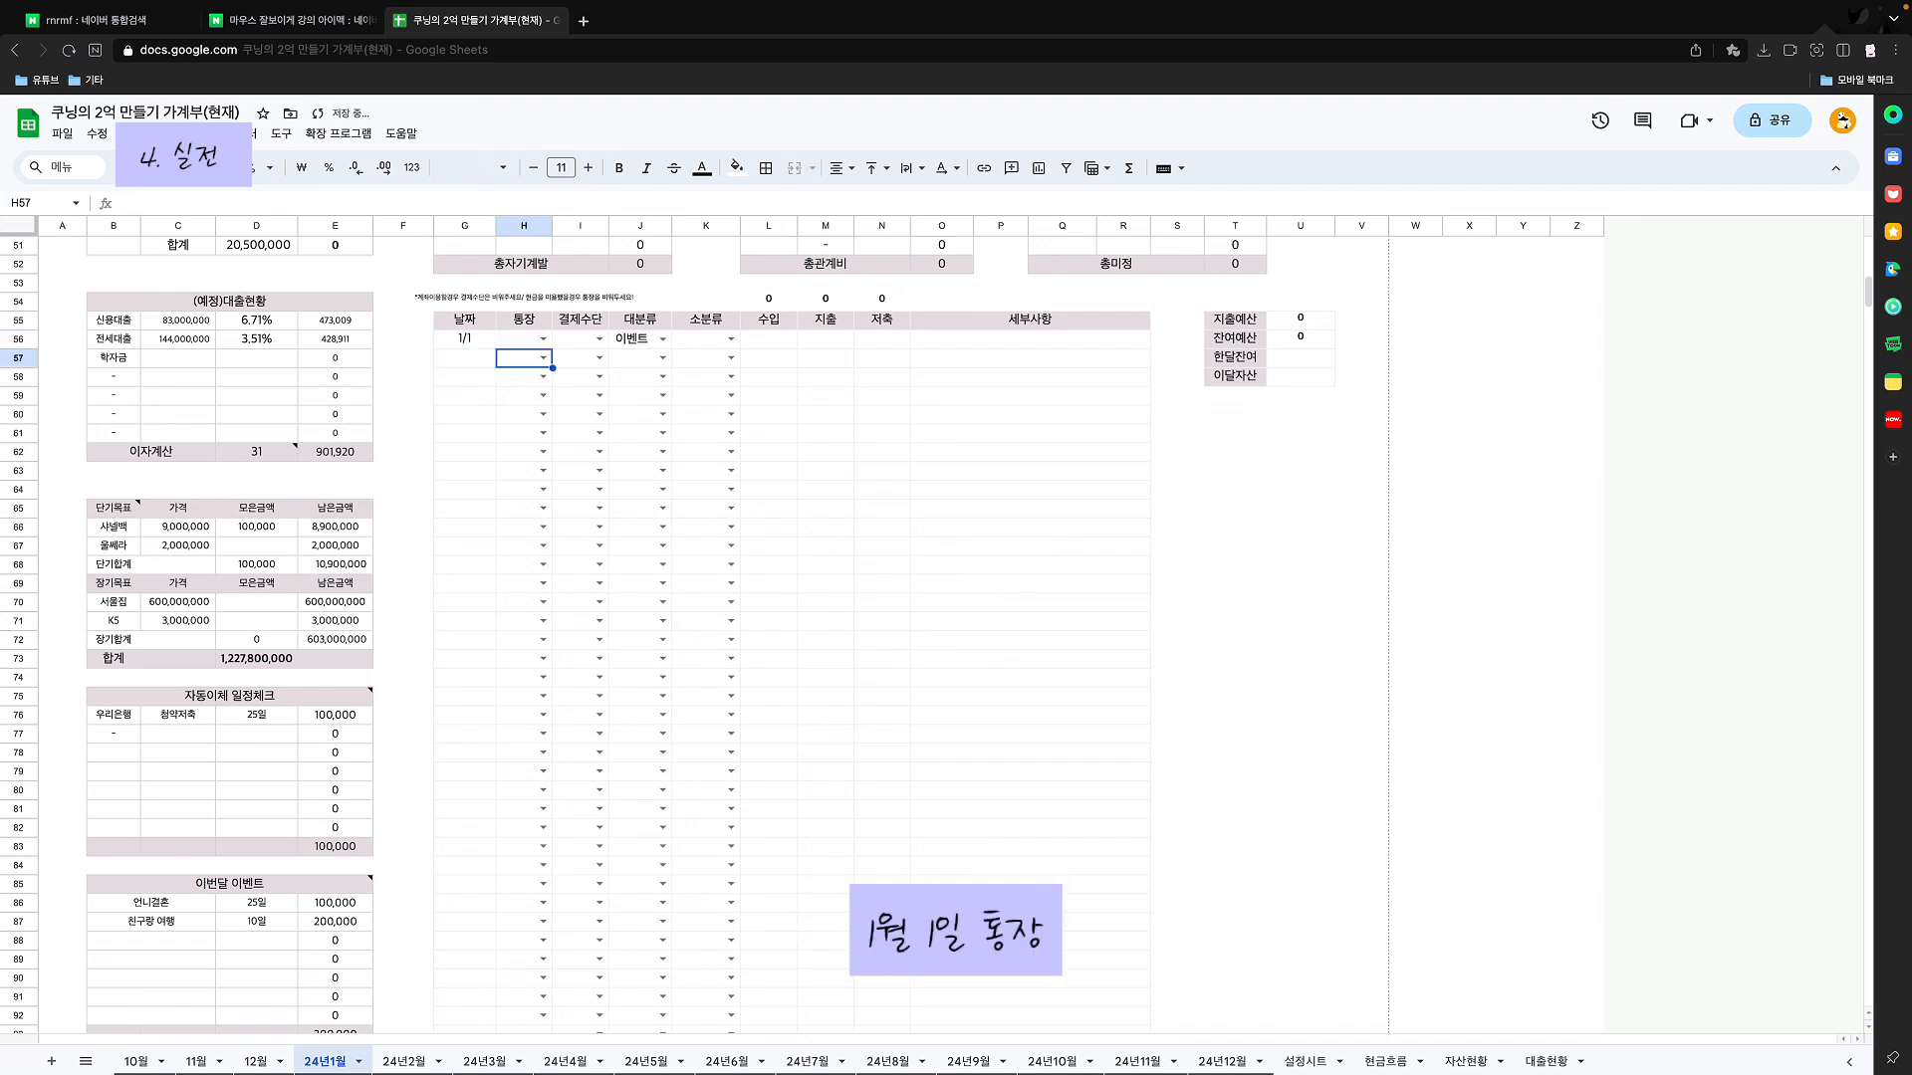
pyautogui.press('Up')
pyautogui.press('Return')
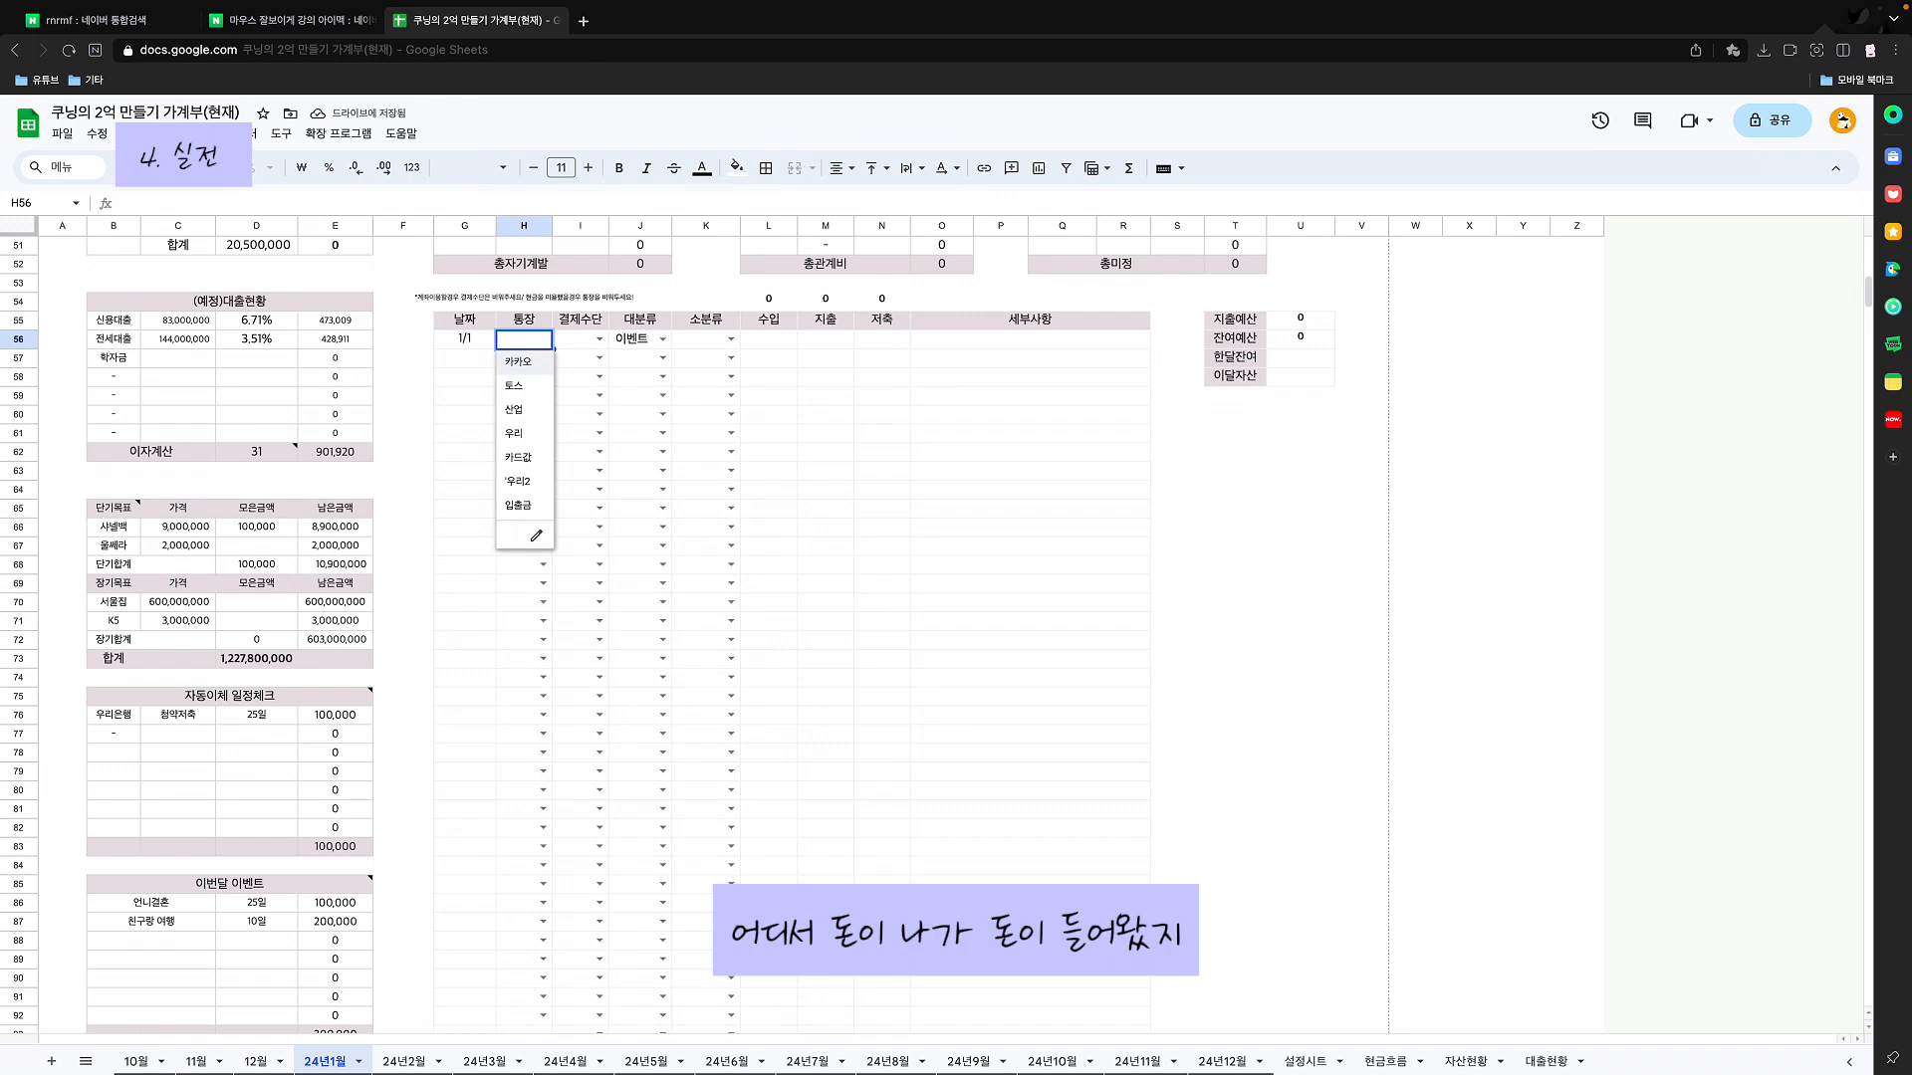
pyautogui.click(520, 386)
# Step: Set the row 56 entry's 결제수단 to 현금 and its 대분류 to 수입
pyautogui.click(594, 338)
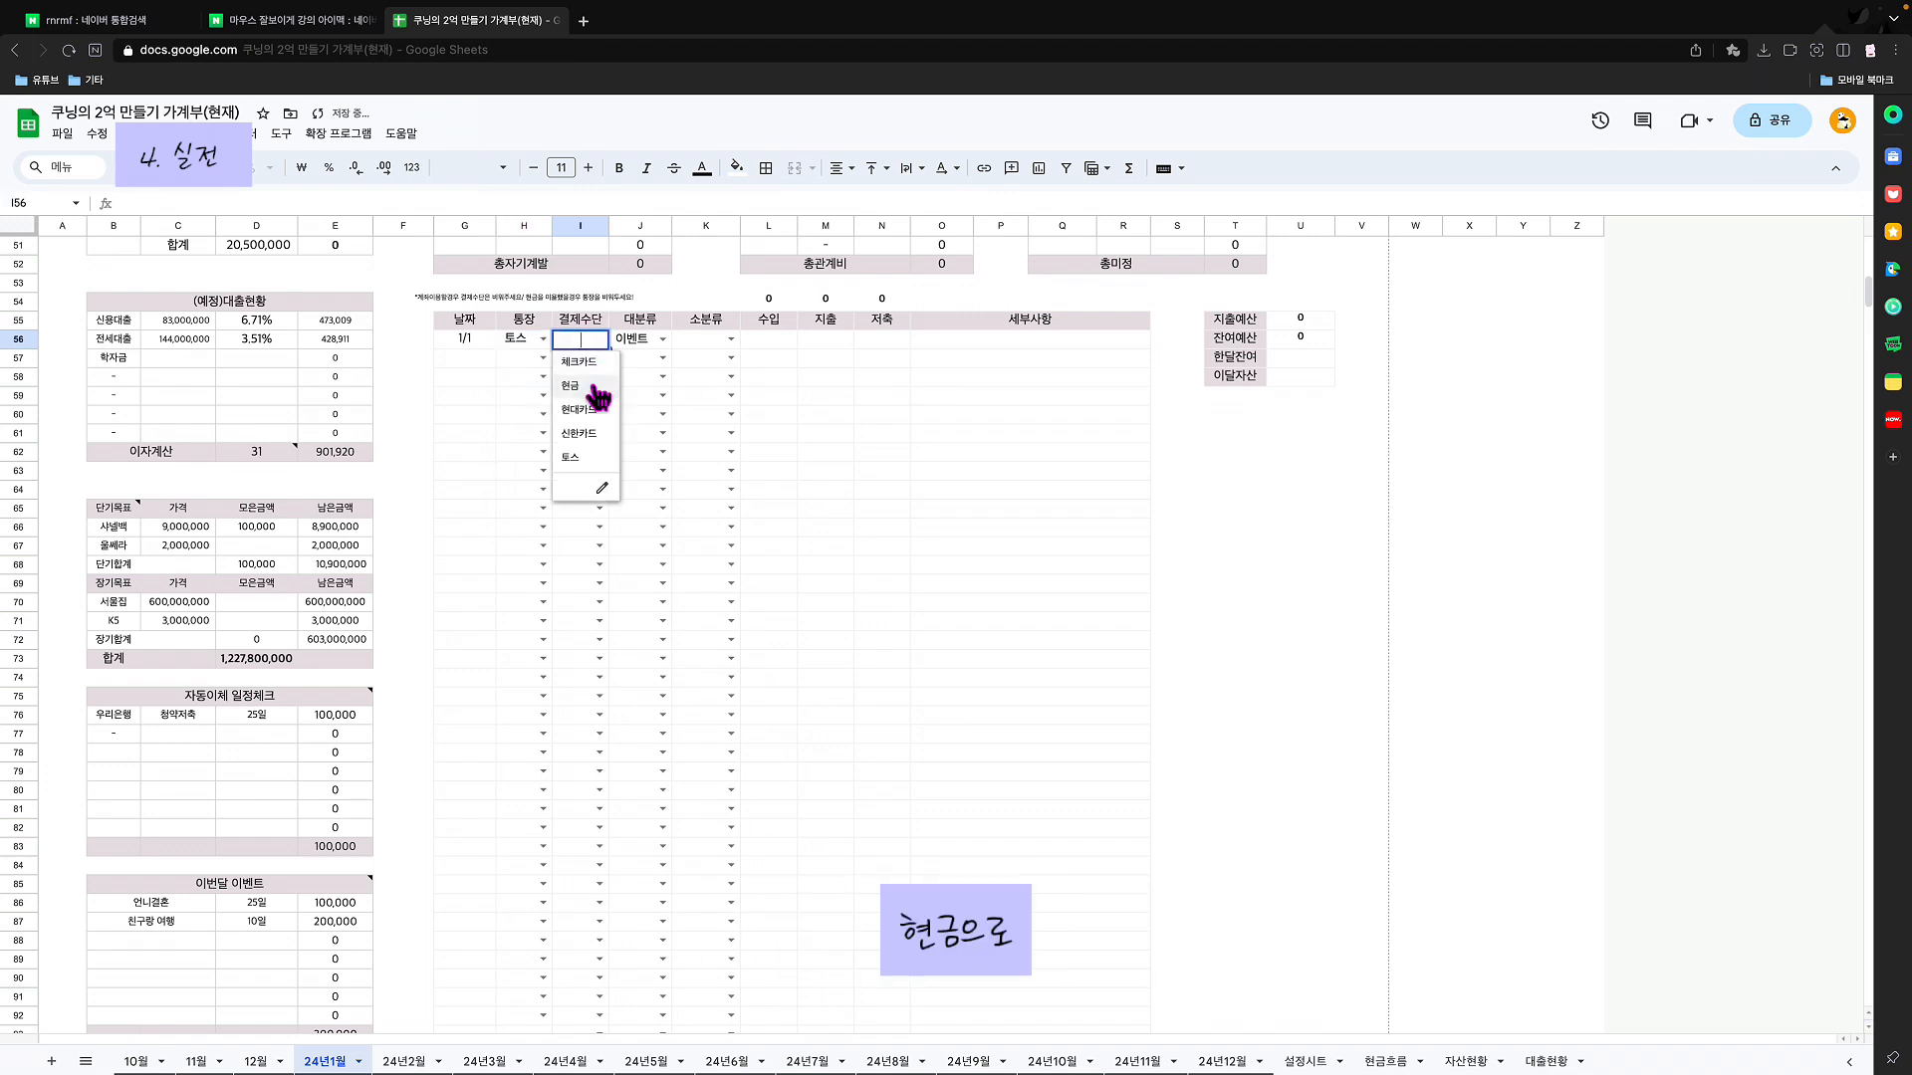
pyautogui.click(593, 385)
pyautogui.click(662, 338)
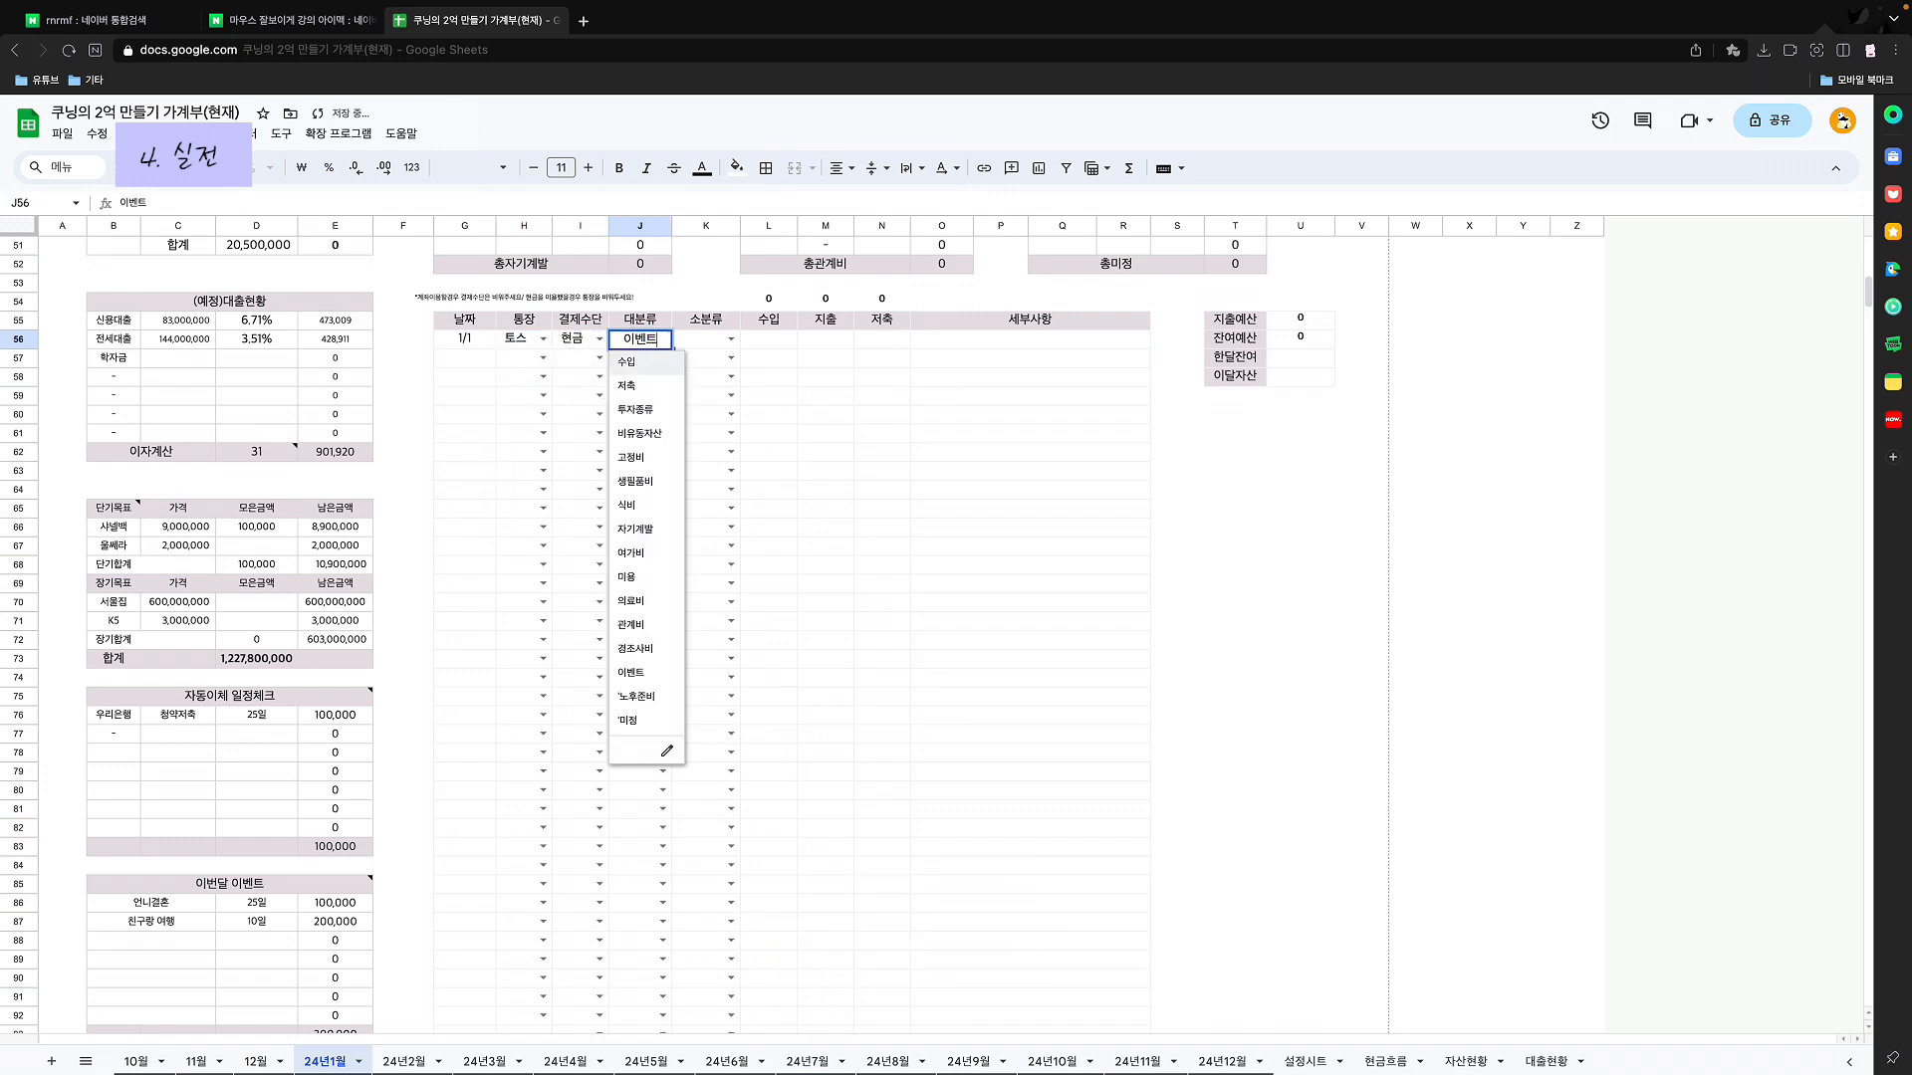
pyautogui.click(648, 368)
# Step: Look up the income subcategory names in the 수입 table and enter 월급 as the row 56 소분류
pyautogui.click(731, 338)
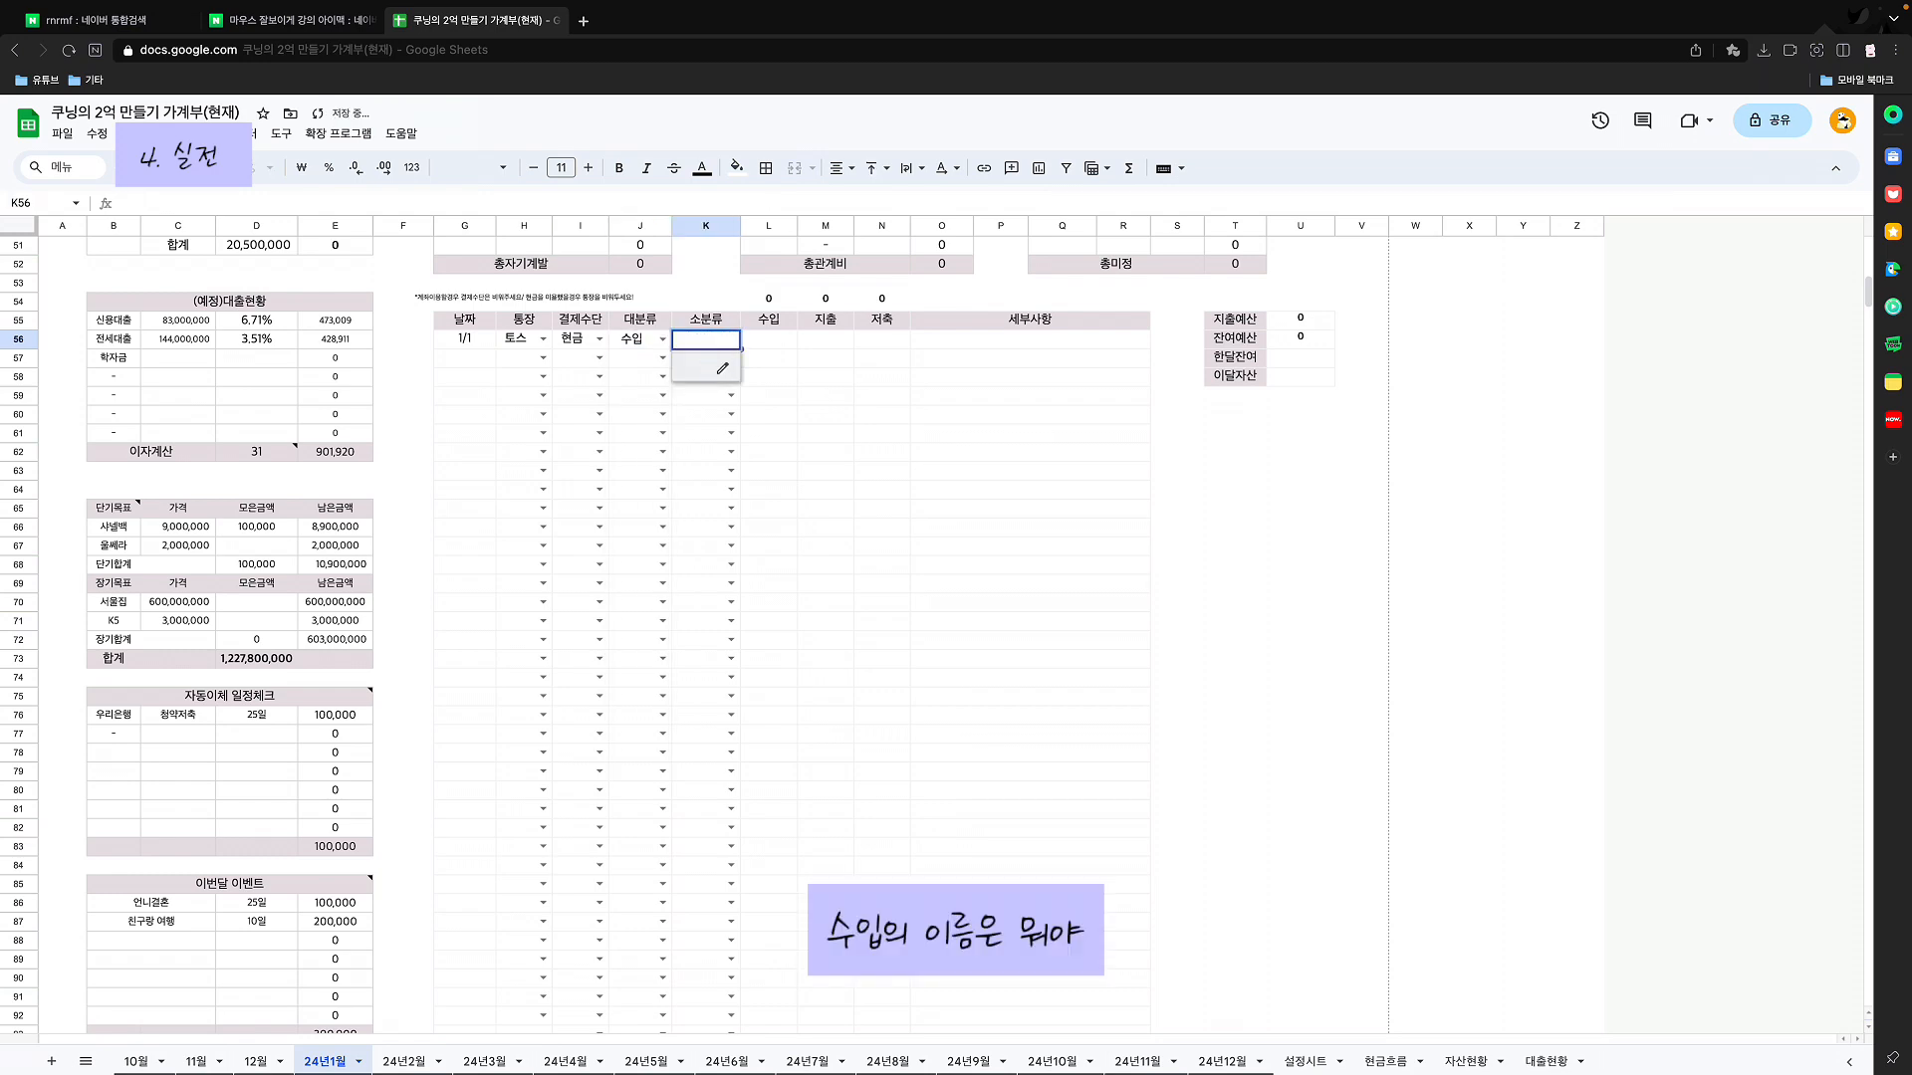
pyautogui.scroll(3, 734, 400)
pyautogui.scroll(3, 733, 401)
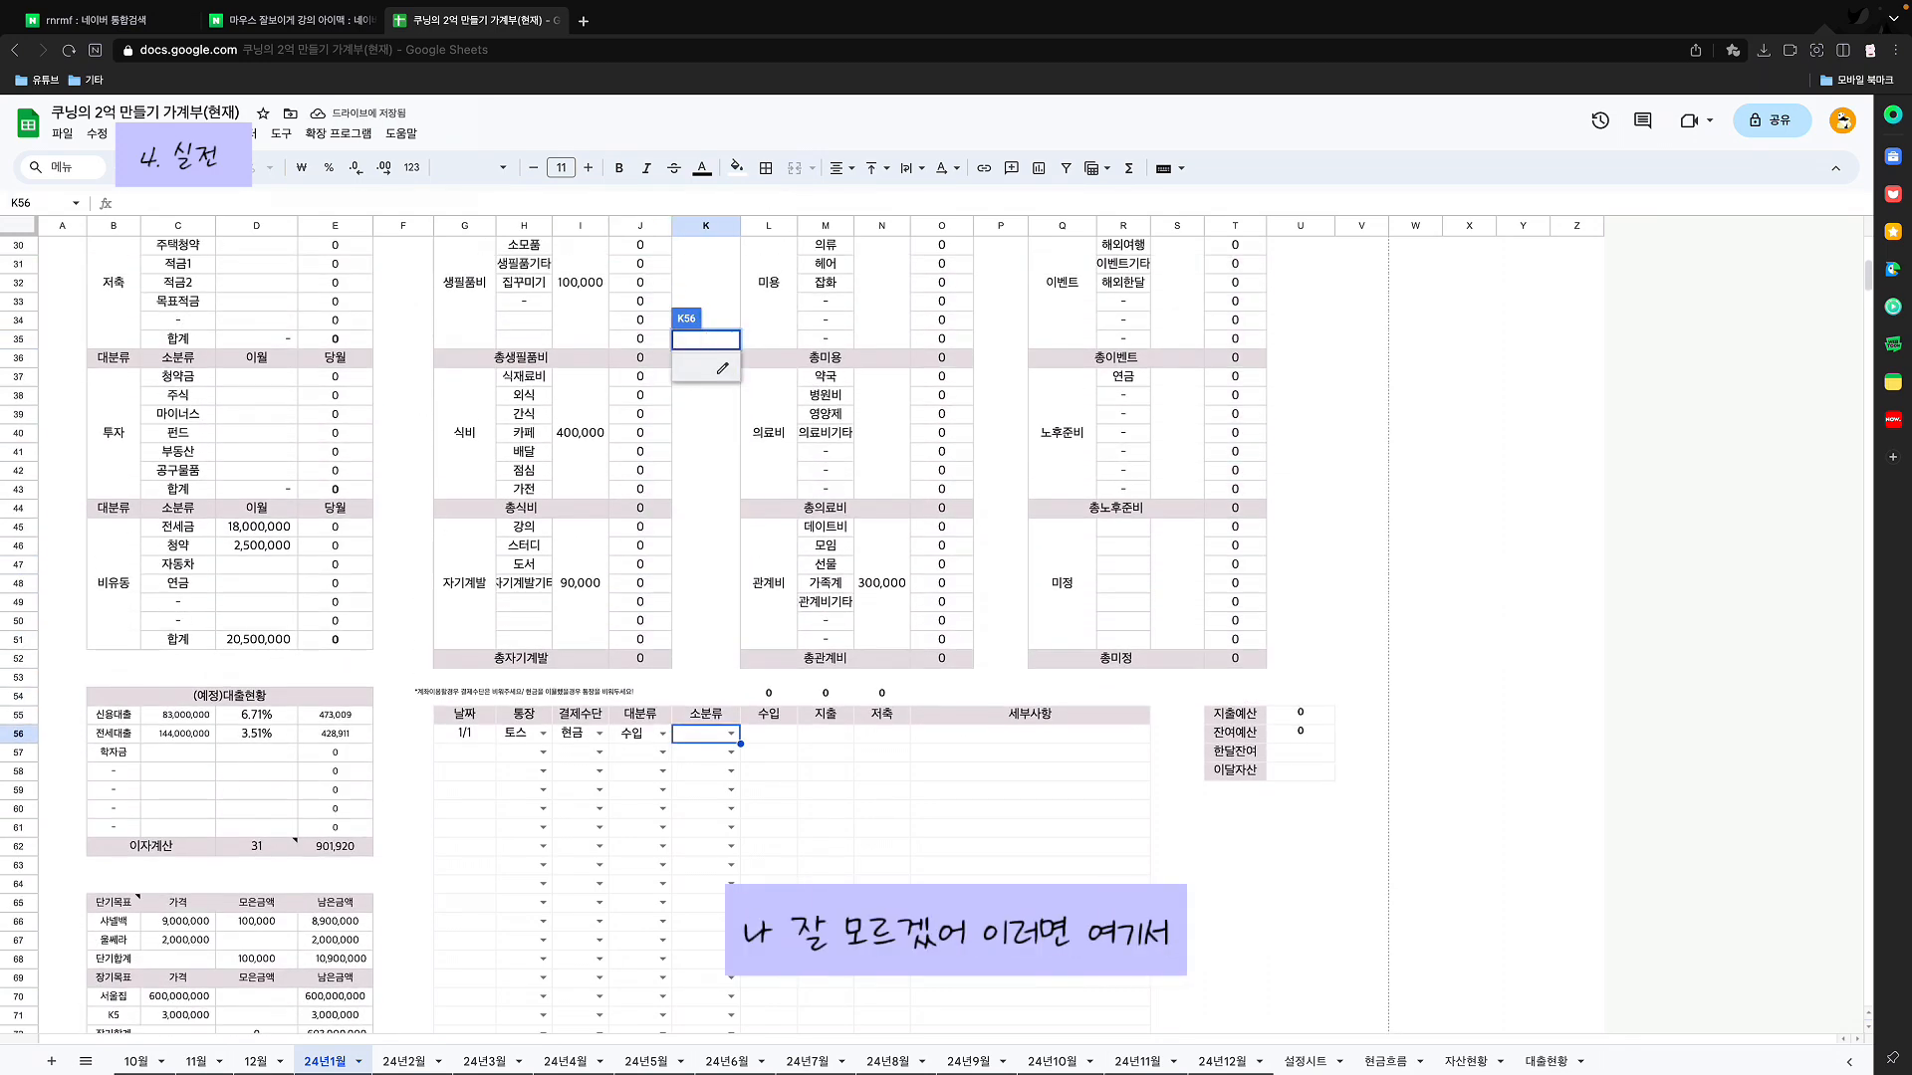
pyautogui.scroll(1, 734, 400)
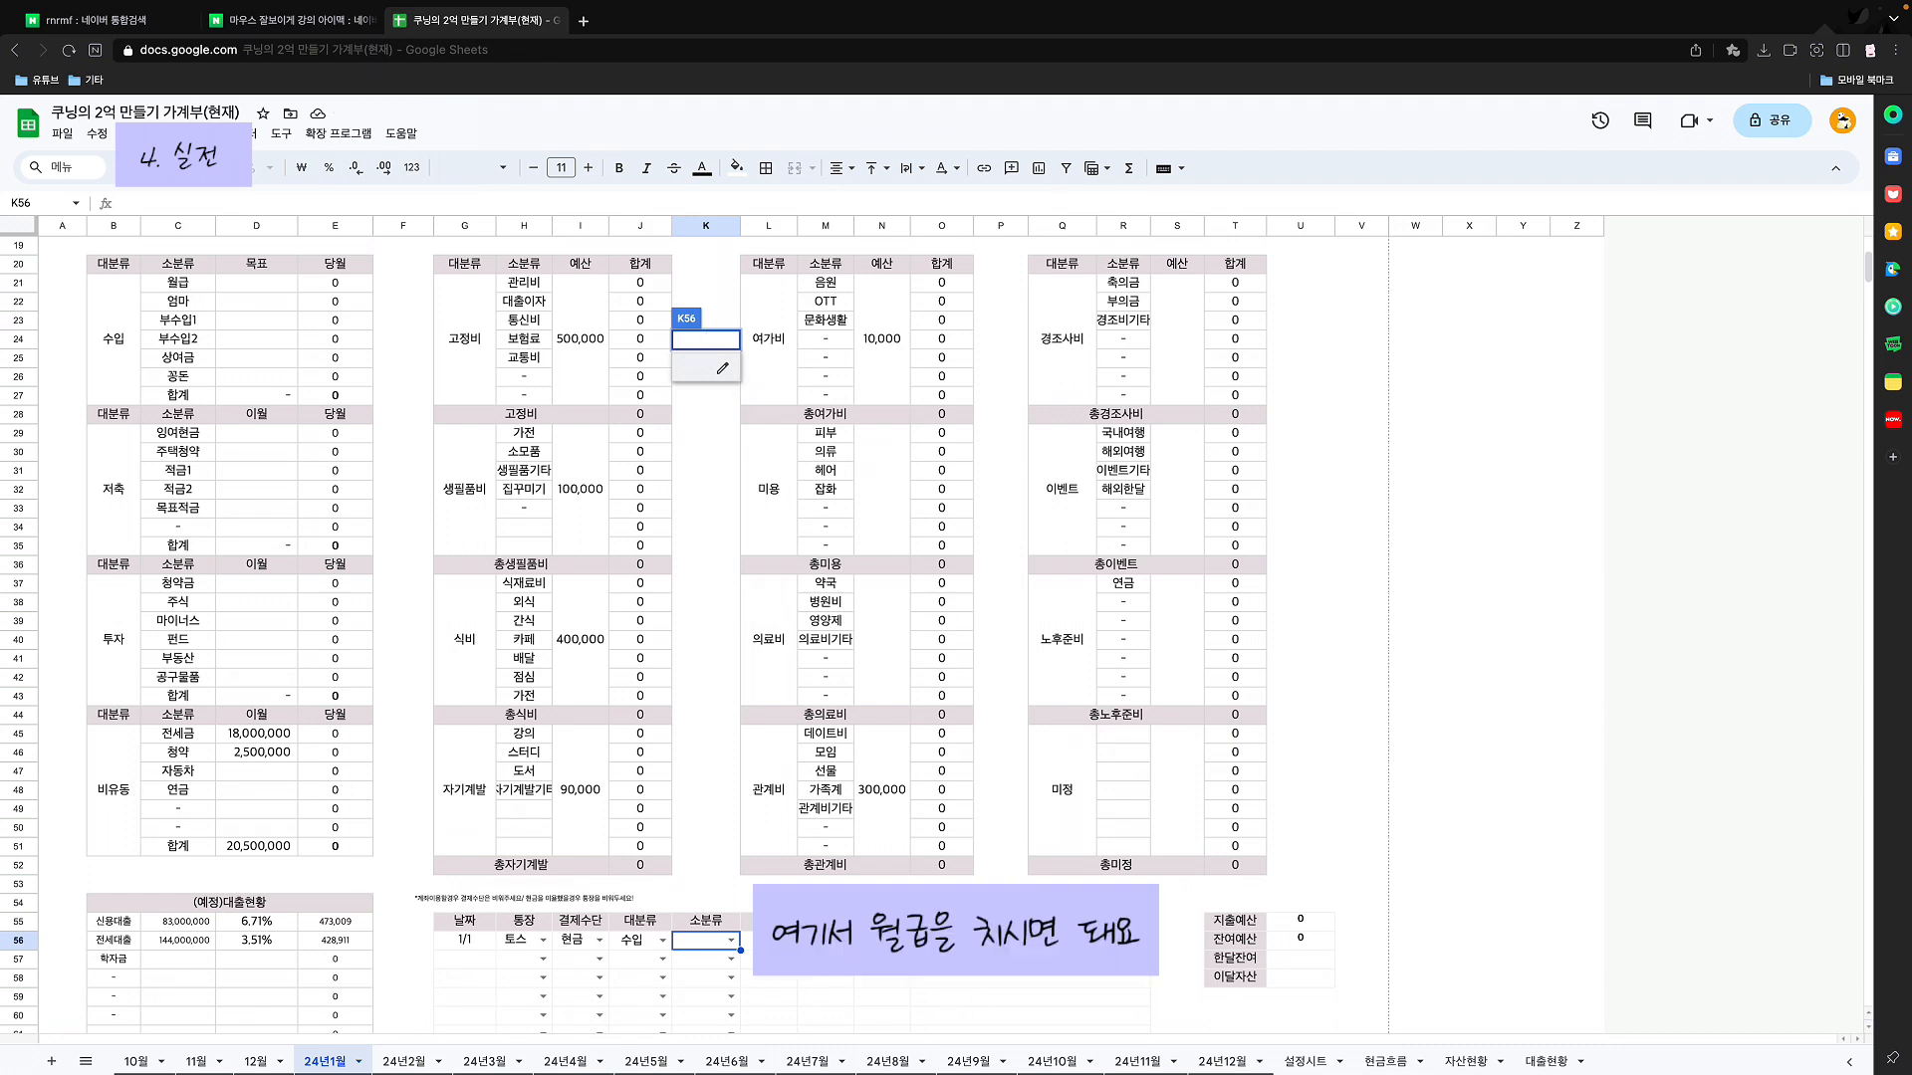
pyautogui.write('월급')
pyautogui.press('Return')
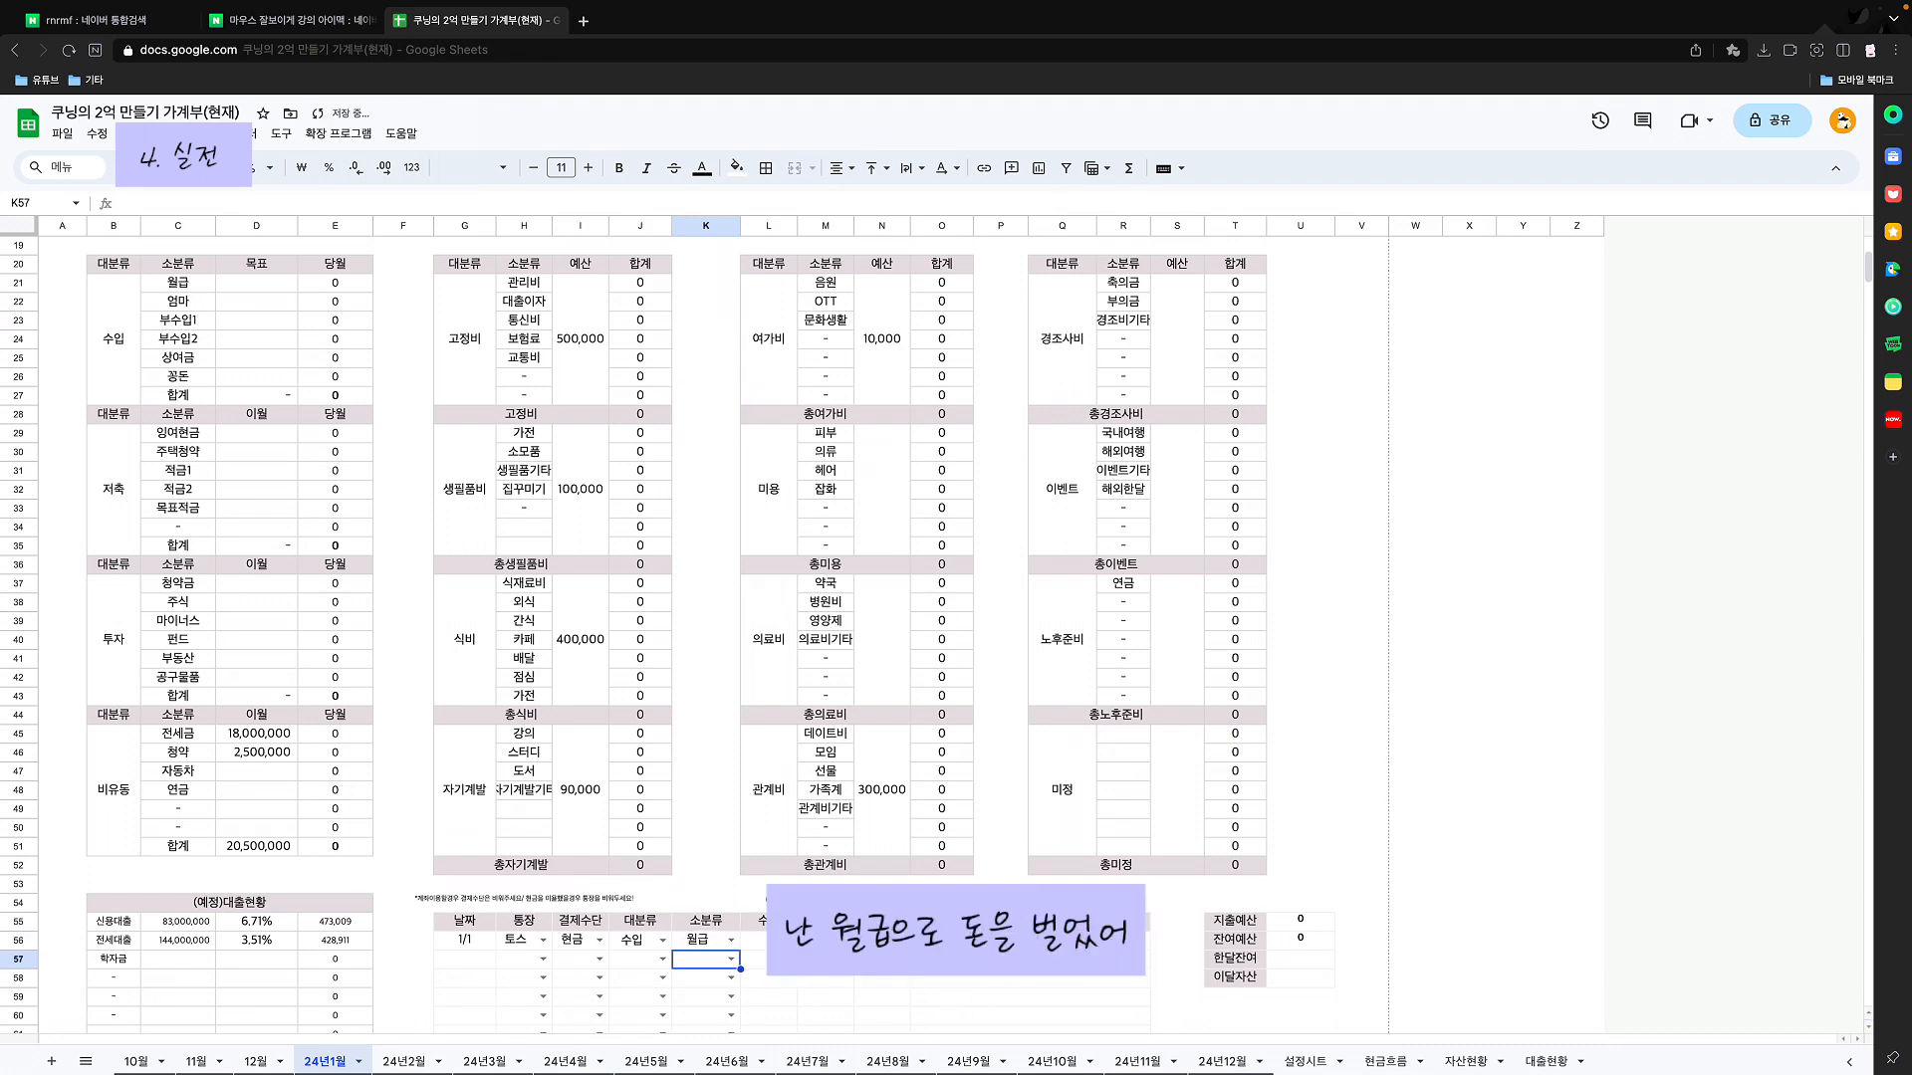
# Step: Enter 3,000,000 as the 수입 amount of the 월급 entry
pyautogui.click(769, 940)
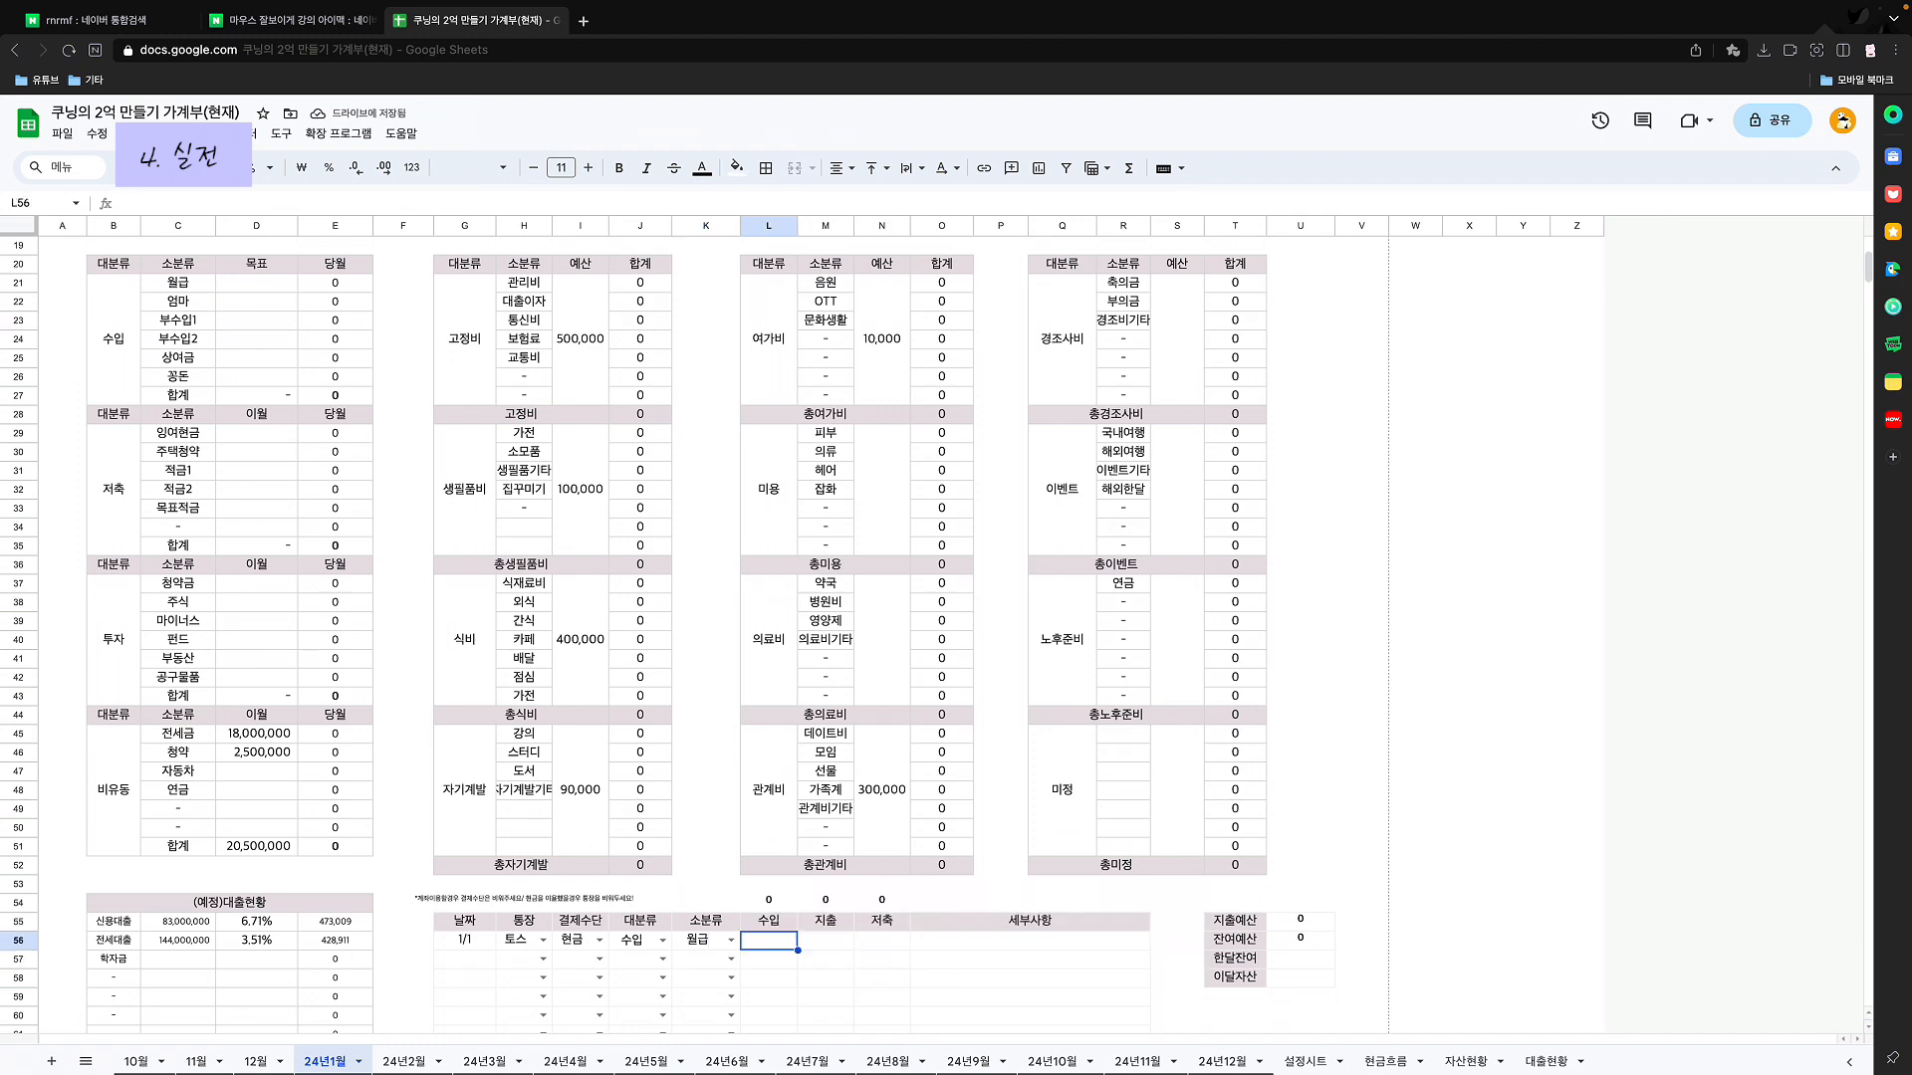
pyautogui.write('3,000,')
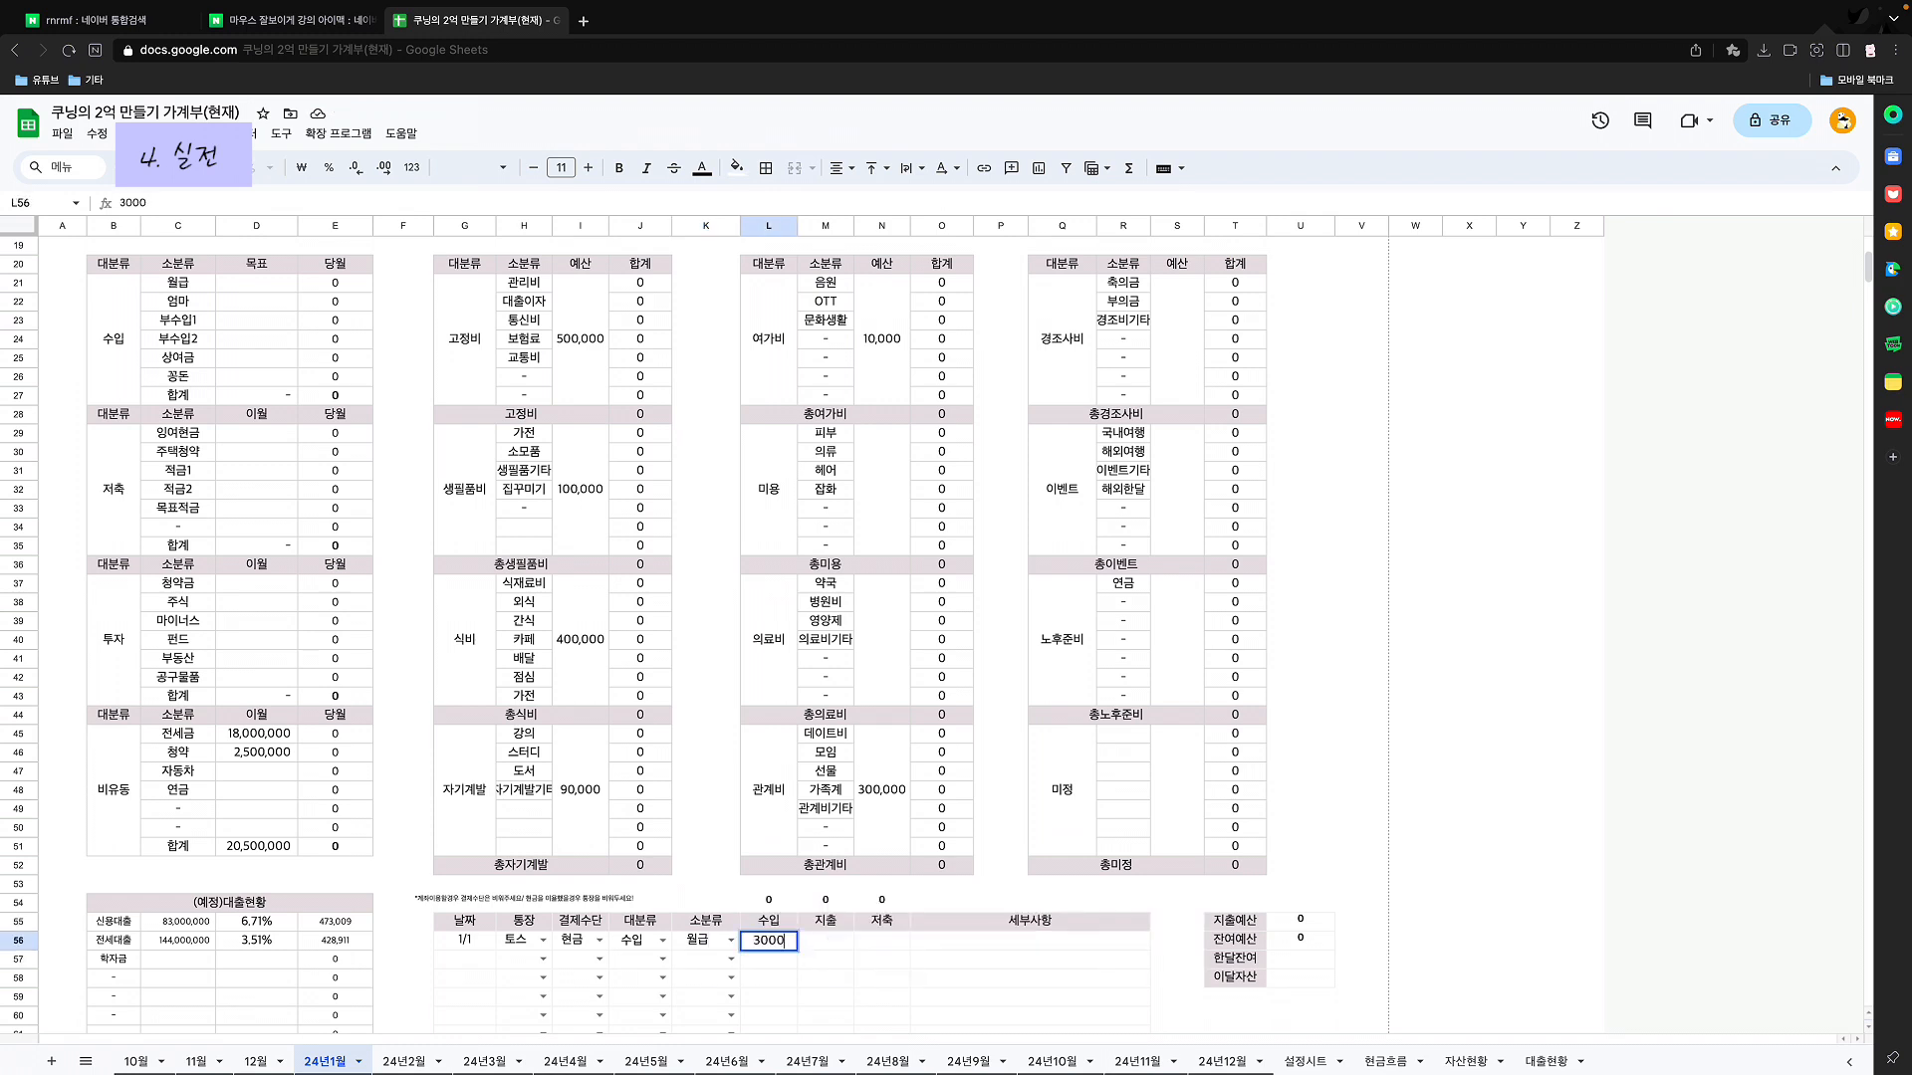
pyautogui.write('000')
pyautogui.press('Return')
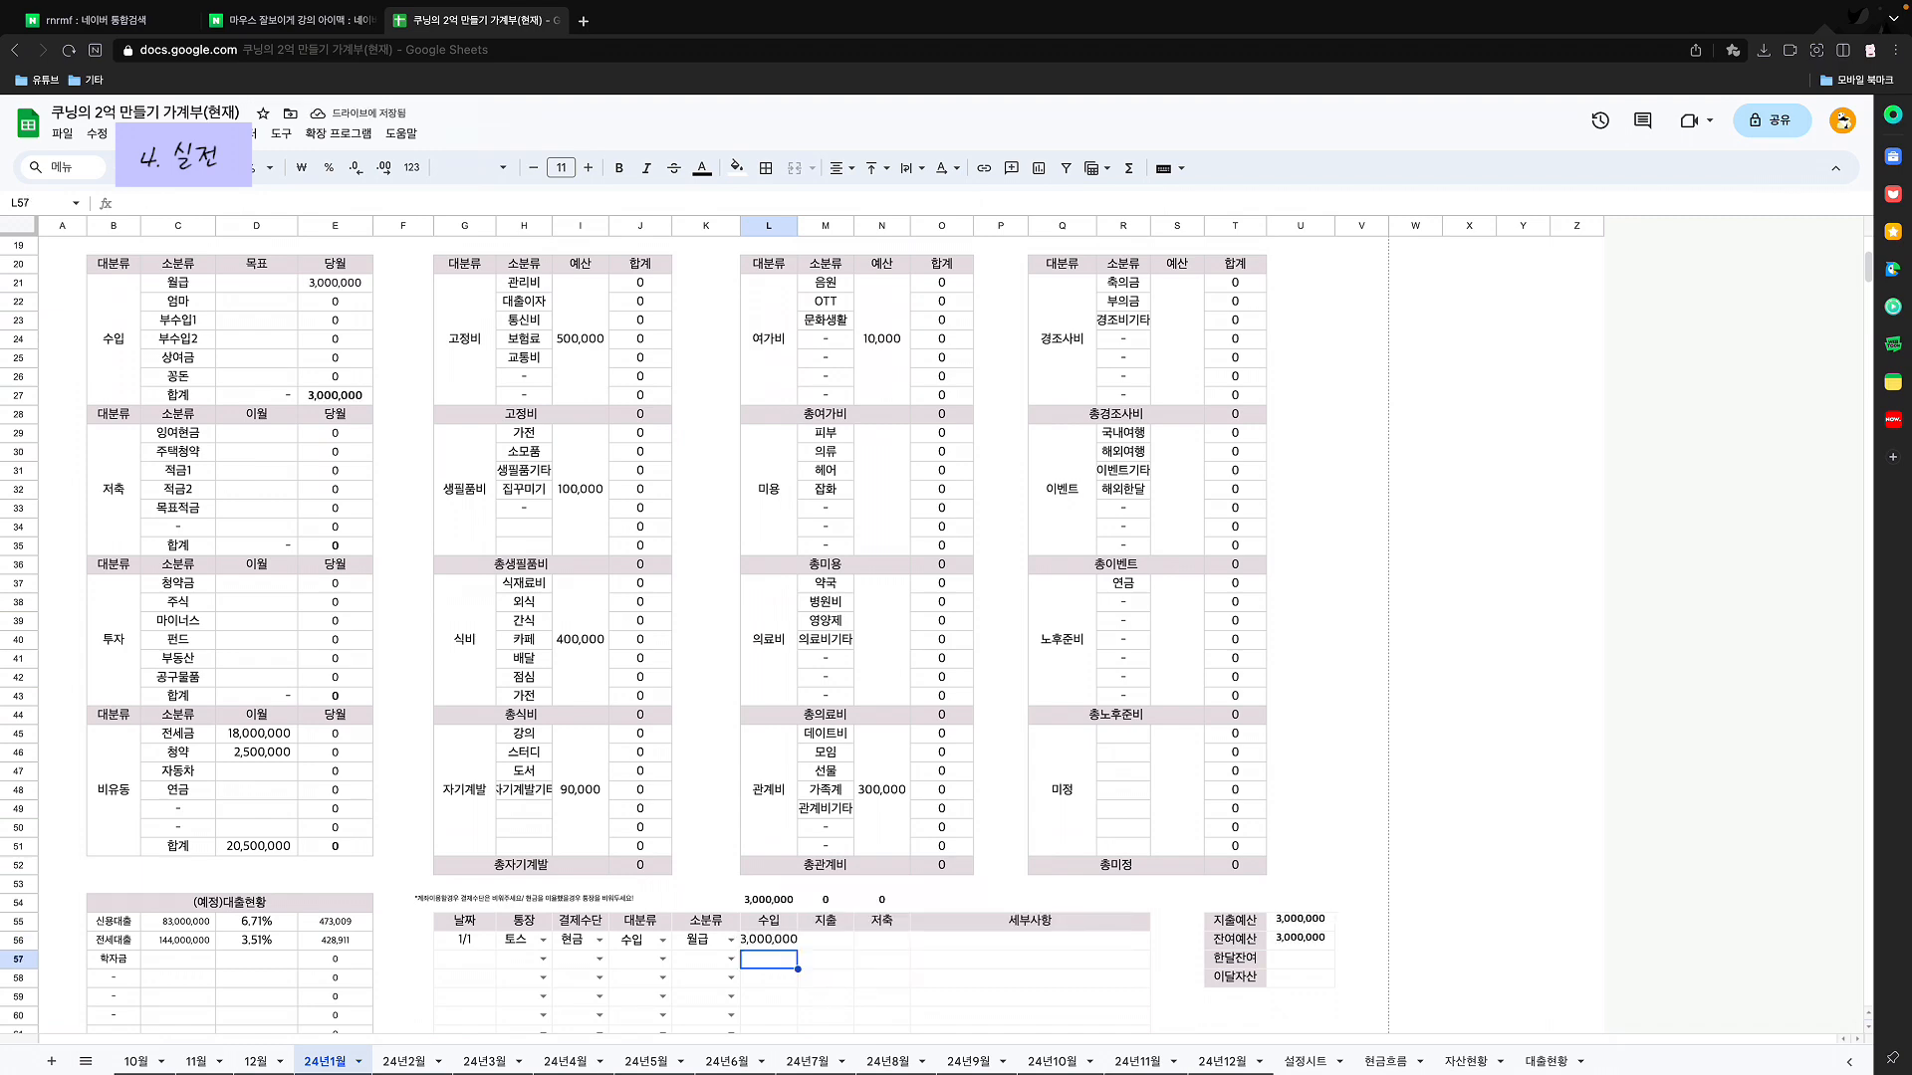
# Step: Review the summary tables at the start of the sheet and enter the date 1/1 for a second ledger entry in row 57
pyautogui.scroll(5, 690, 634)
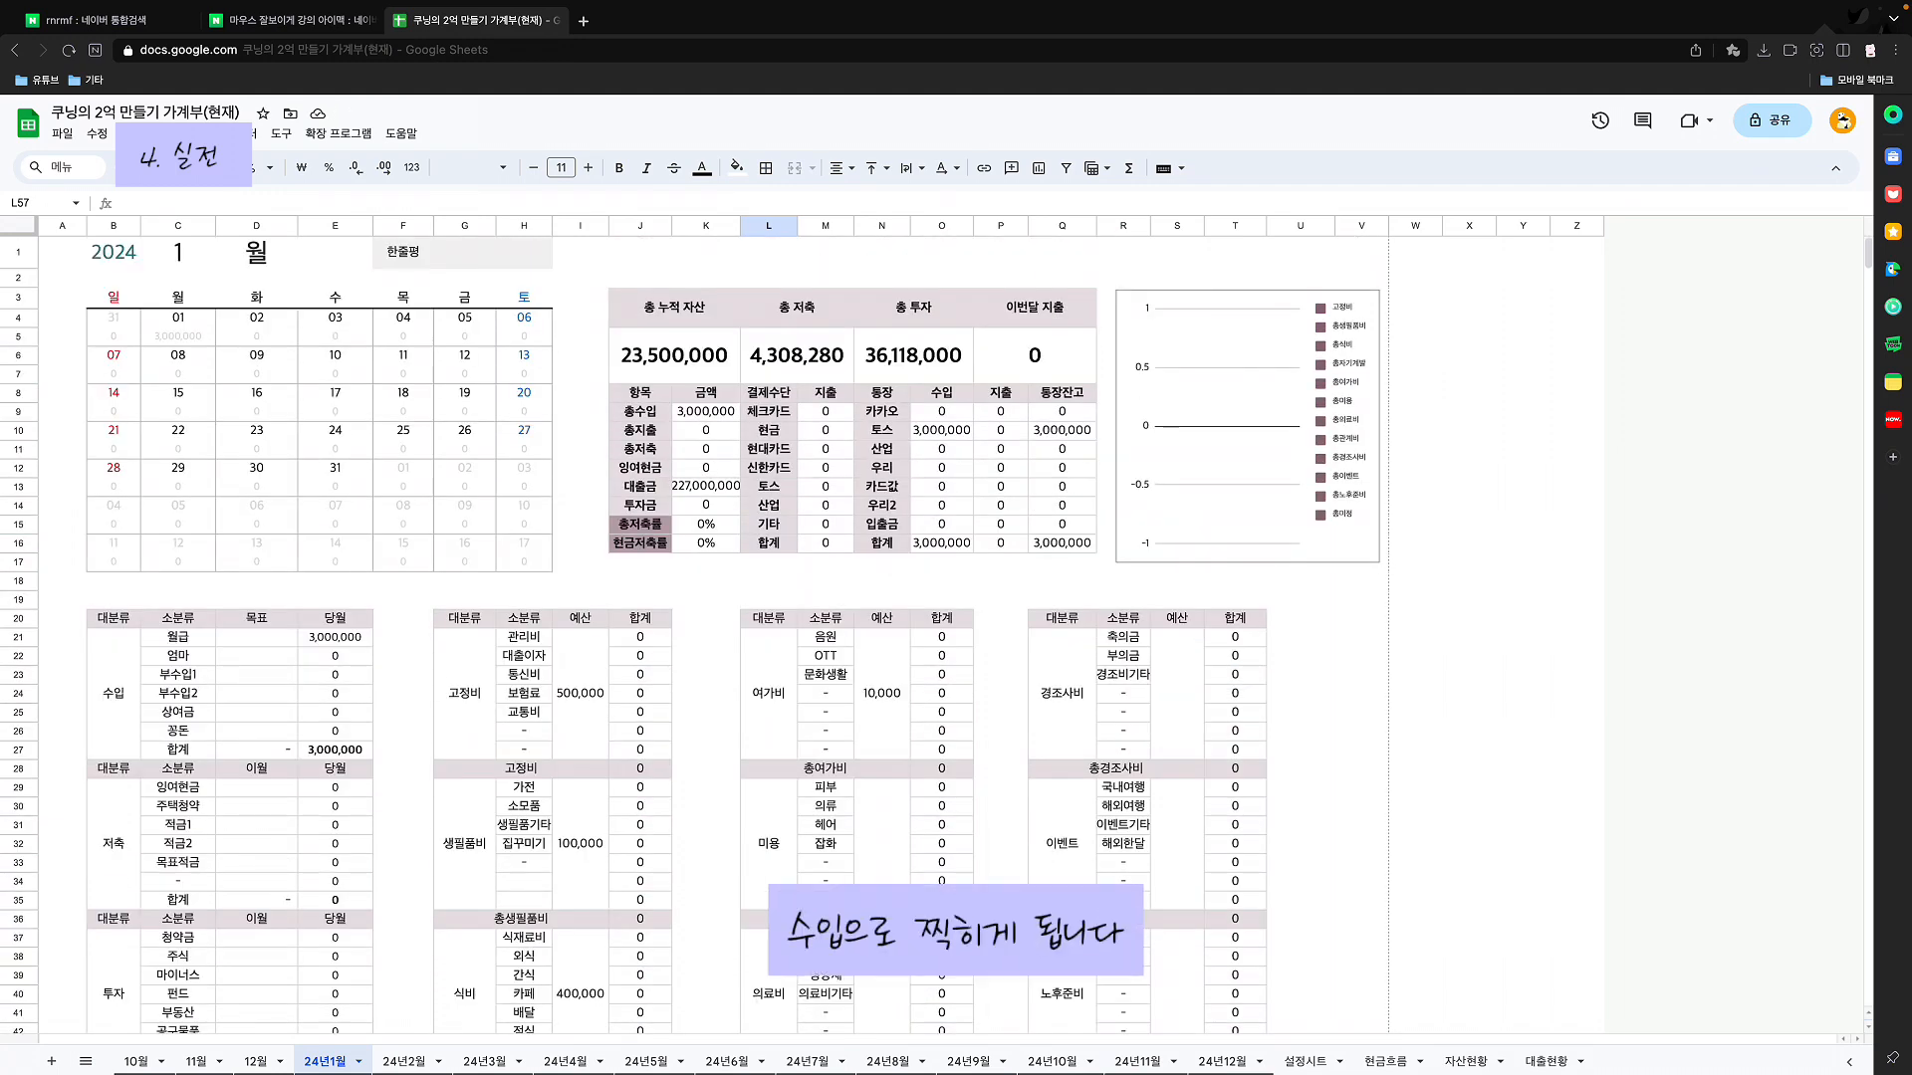
pyautogui.scroll(-8, 690, 634)
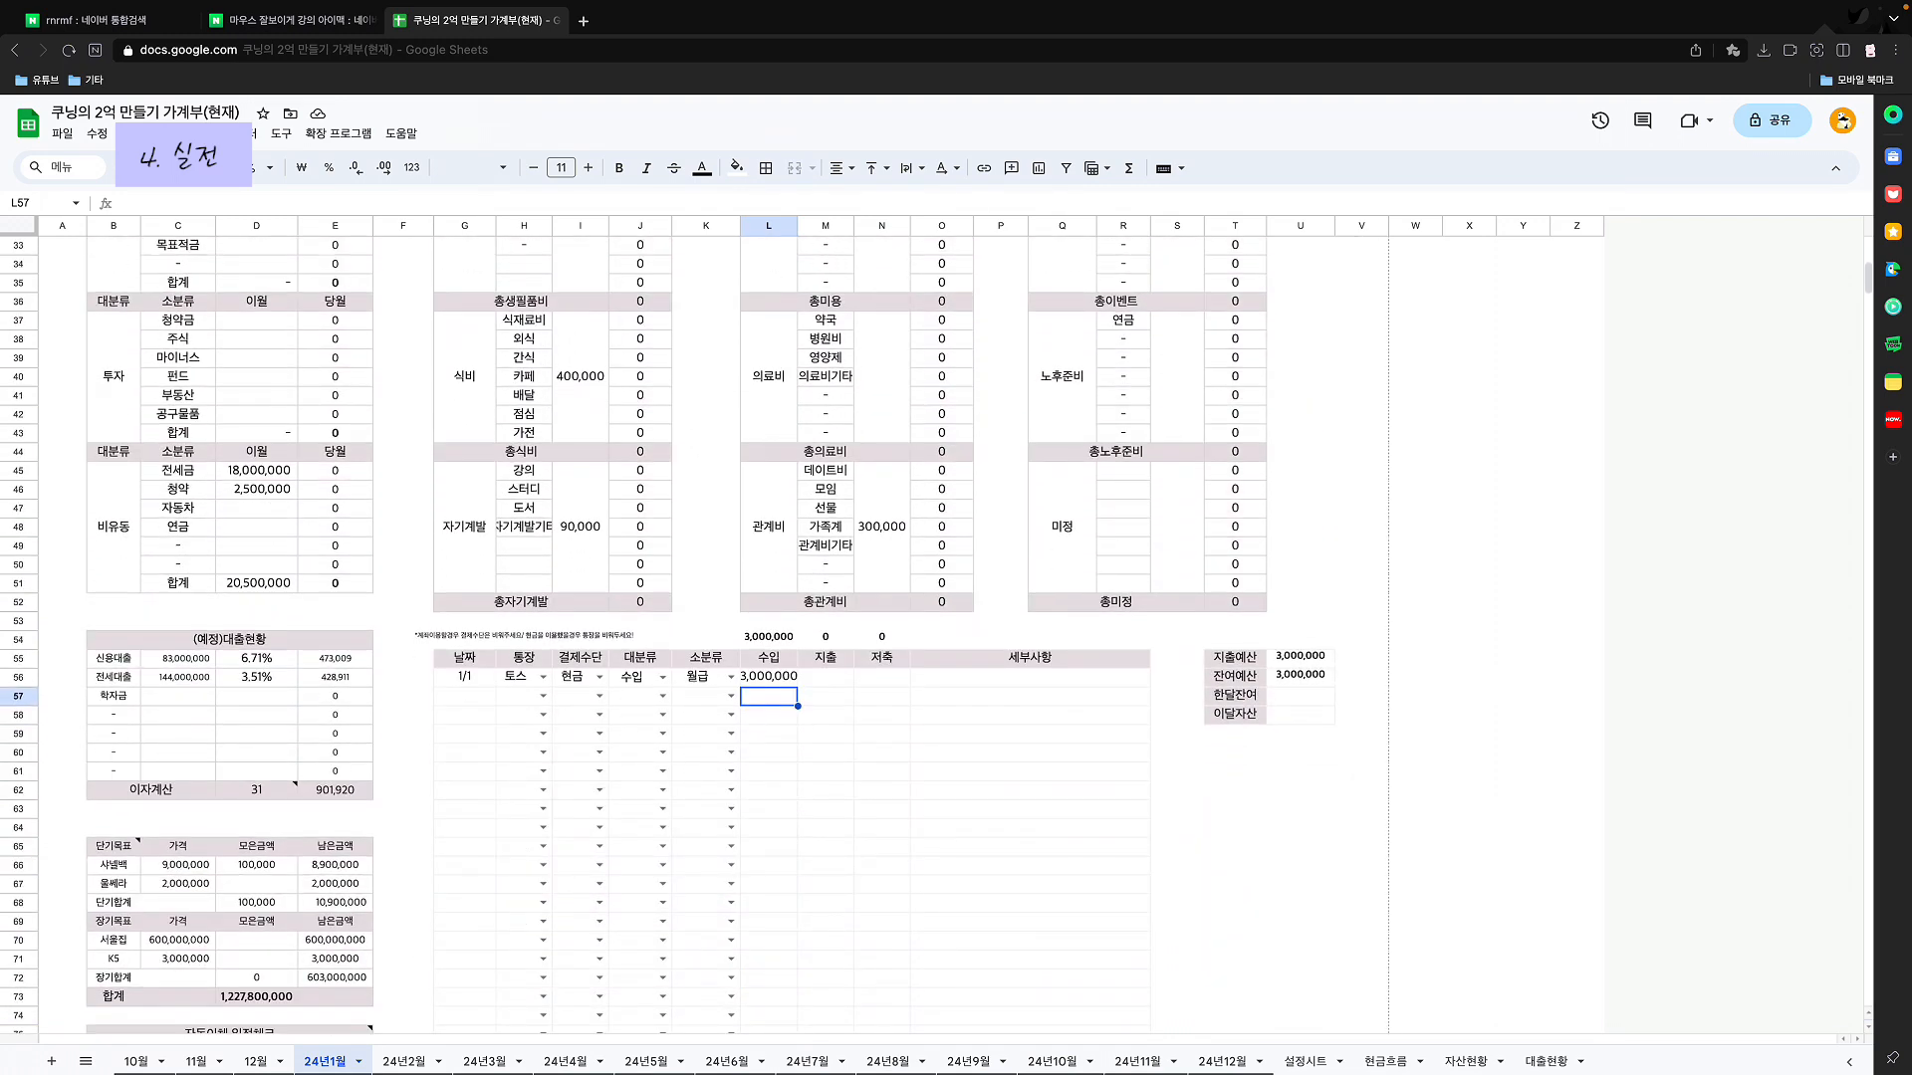
pyautogui.scroll(-2, 663, 635)
pyautogui.click(464, 584)
pyautogui.write('1/1')
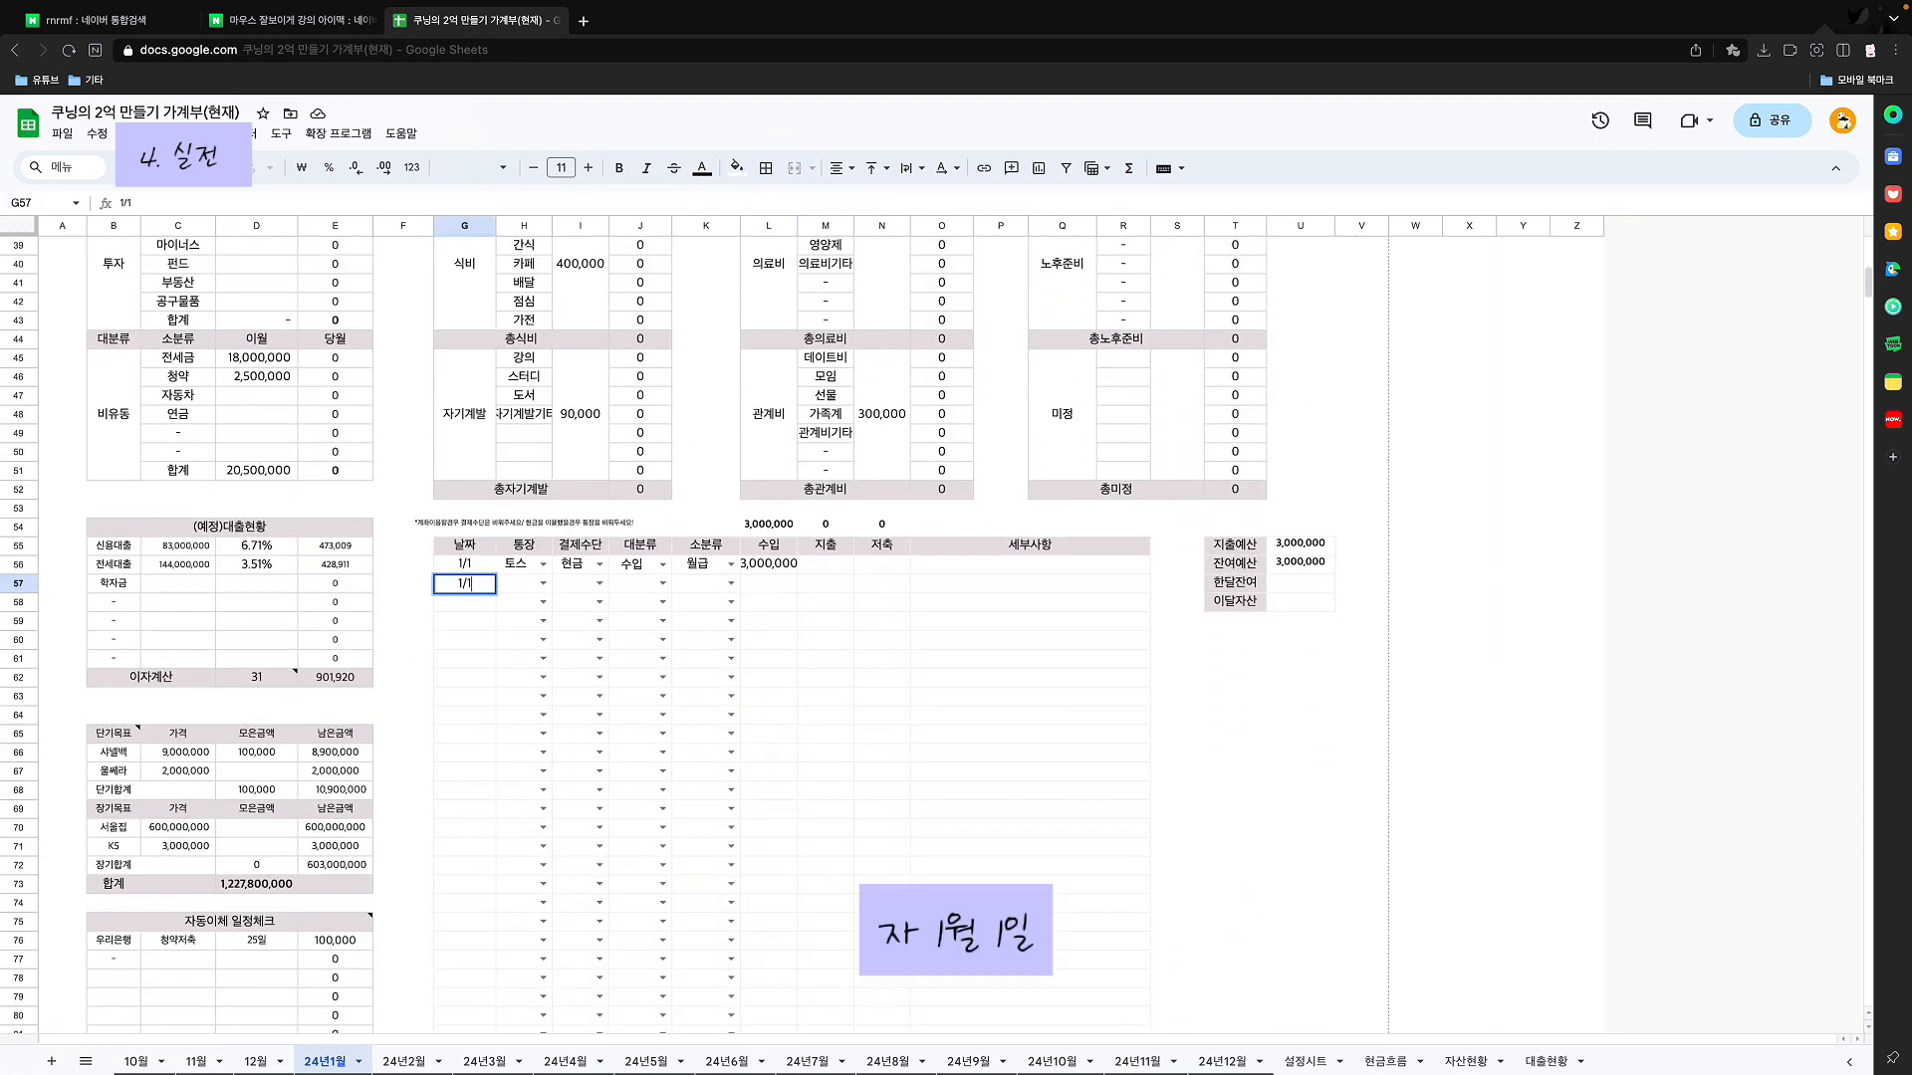
pyautogui.press('Tab')
# Step: Leave the row 57 entry's 통장 blank and set its 결제수단 to 신한카드
pyautogui.scroll(2, 538, 680)
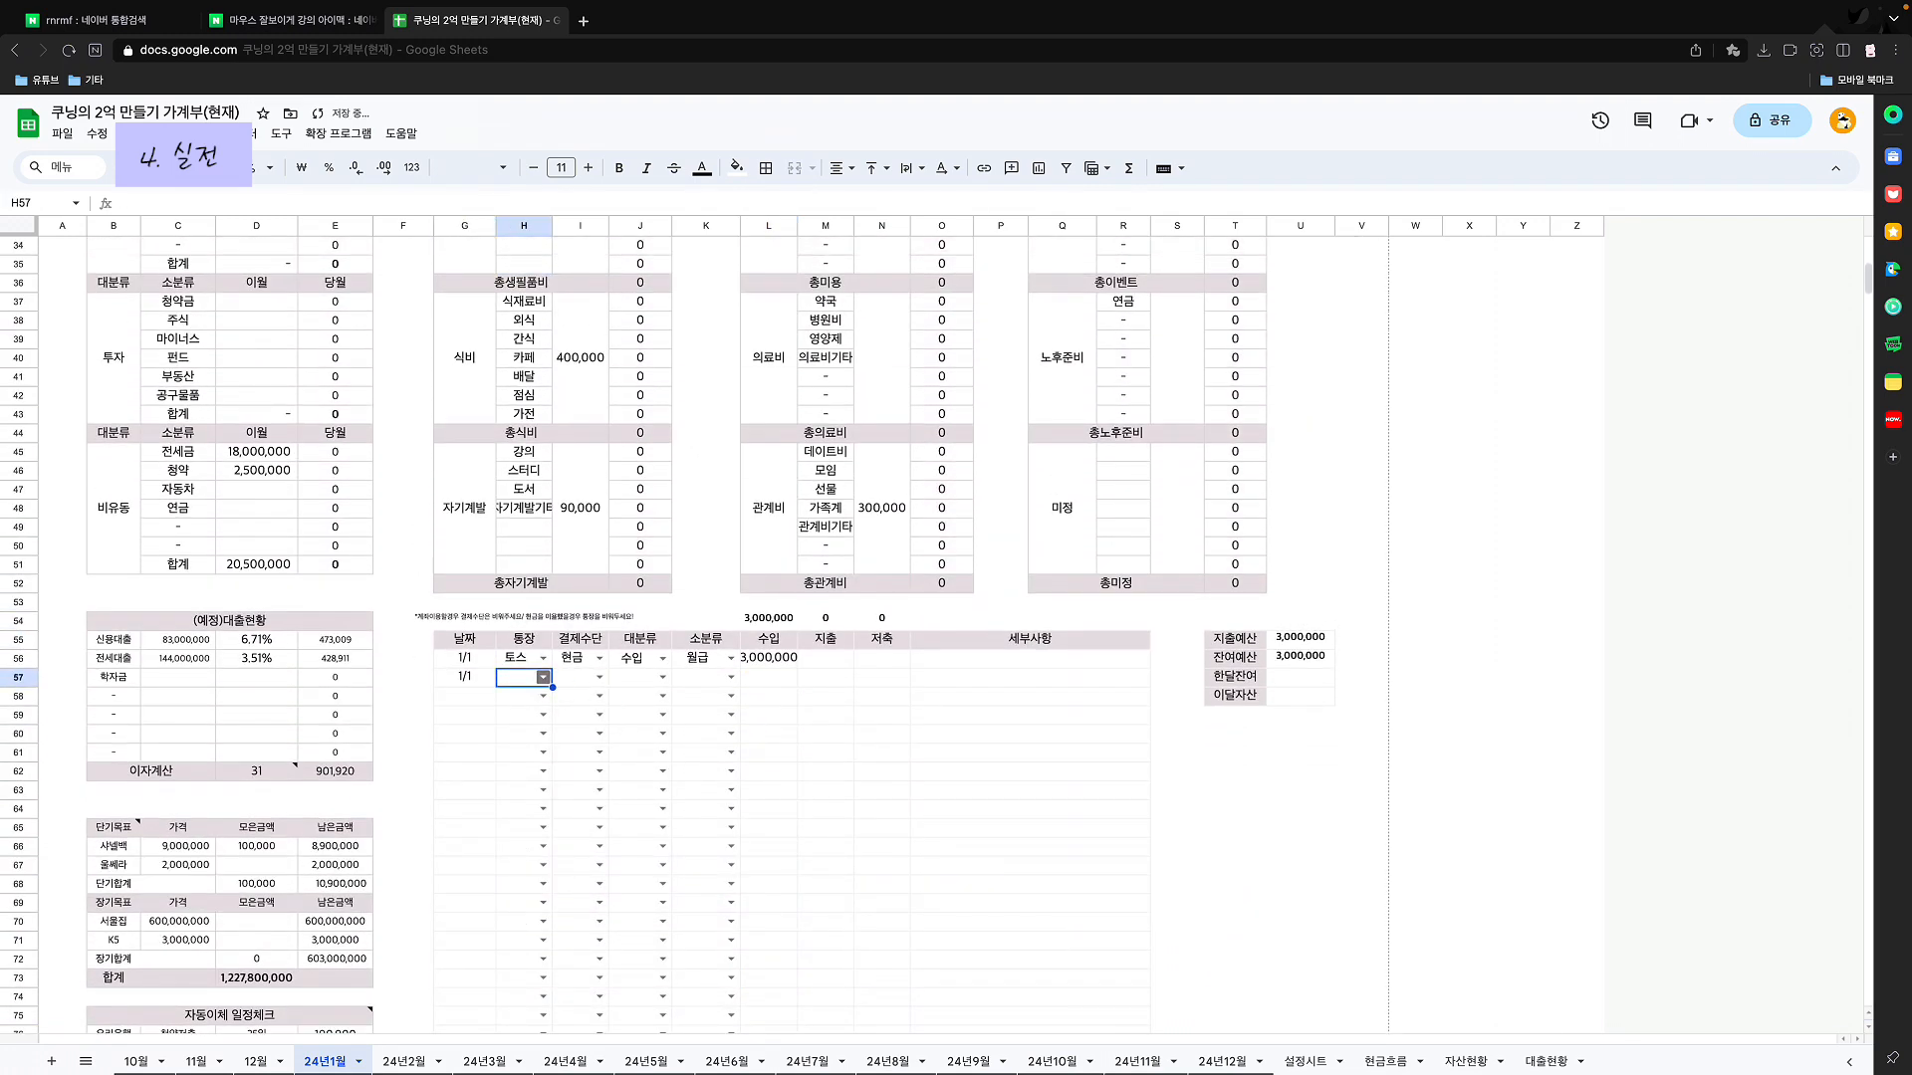
pyautogui.click(539, 680)
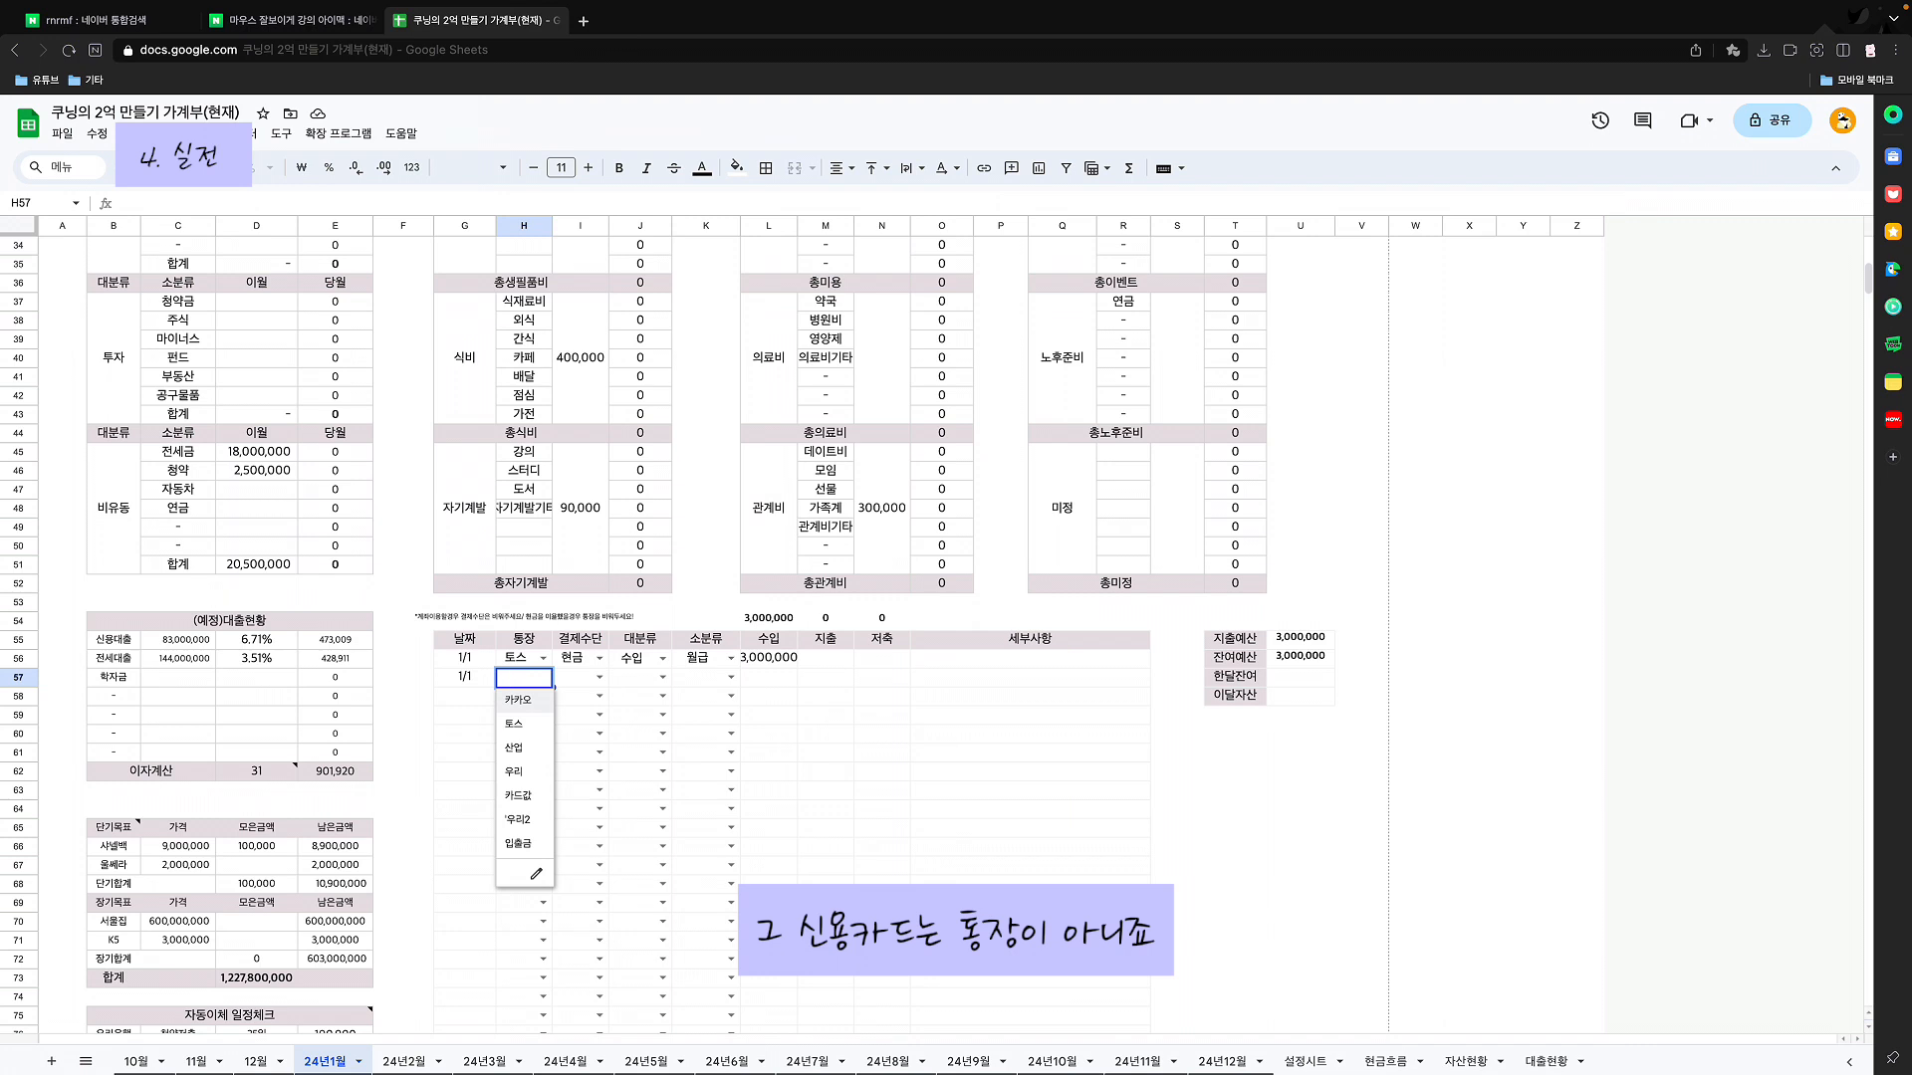
pyautogui.click(599, 677)
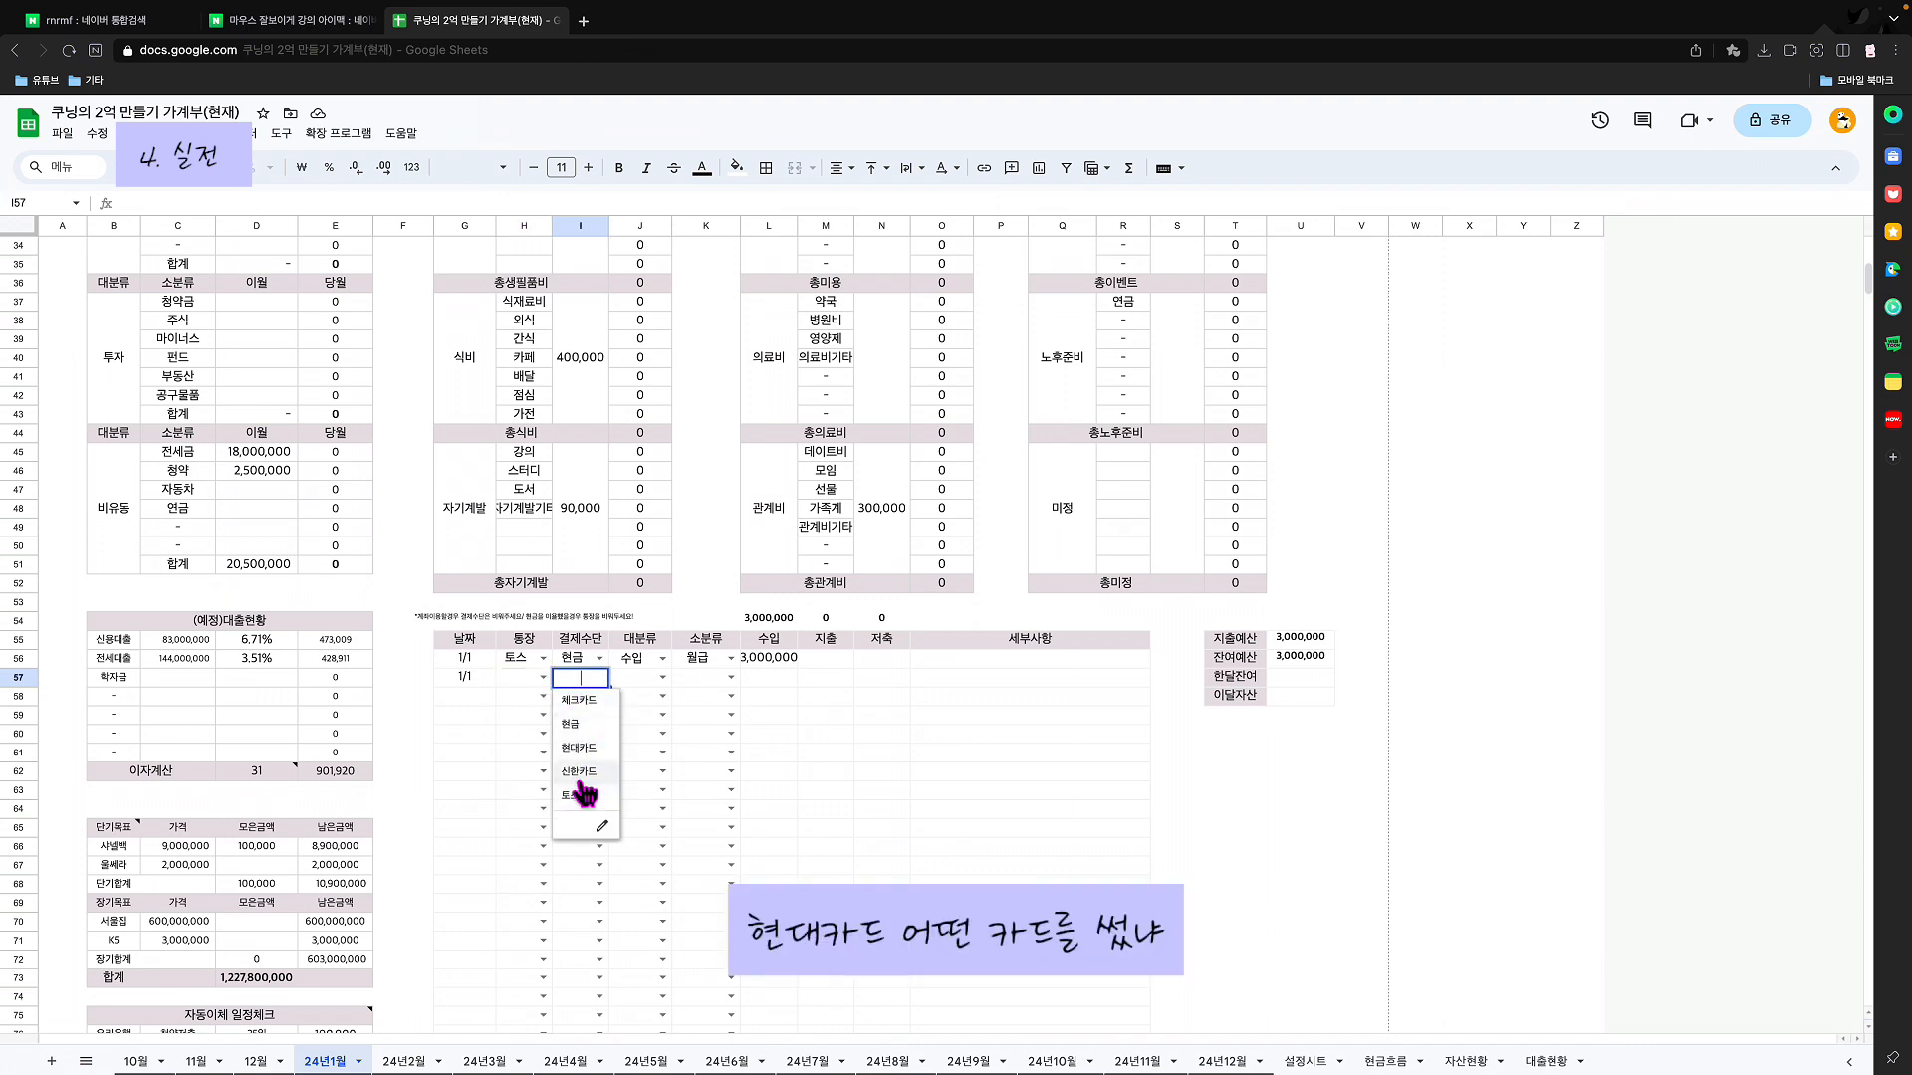
pyautogui.click(597, 772)
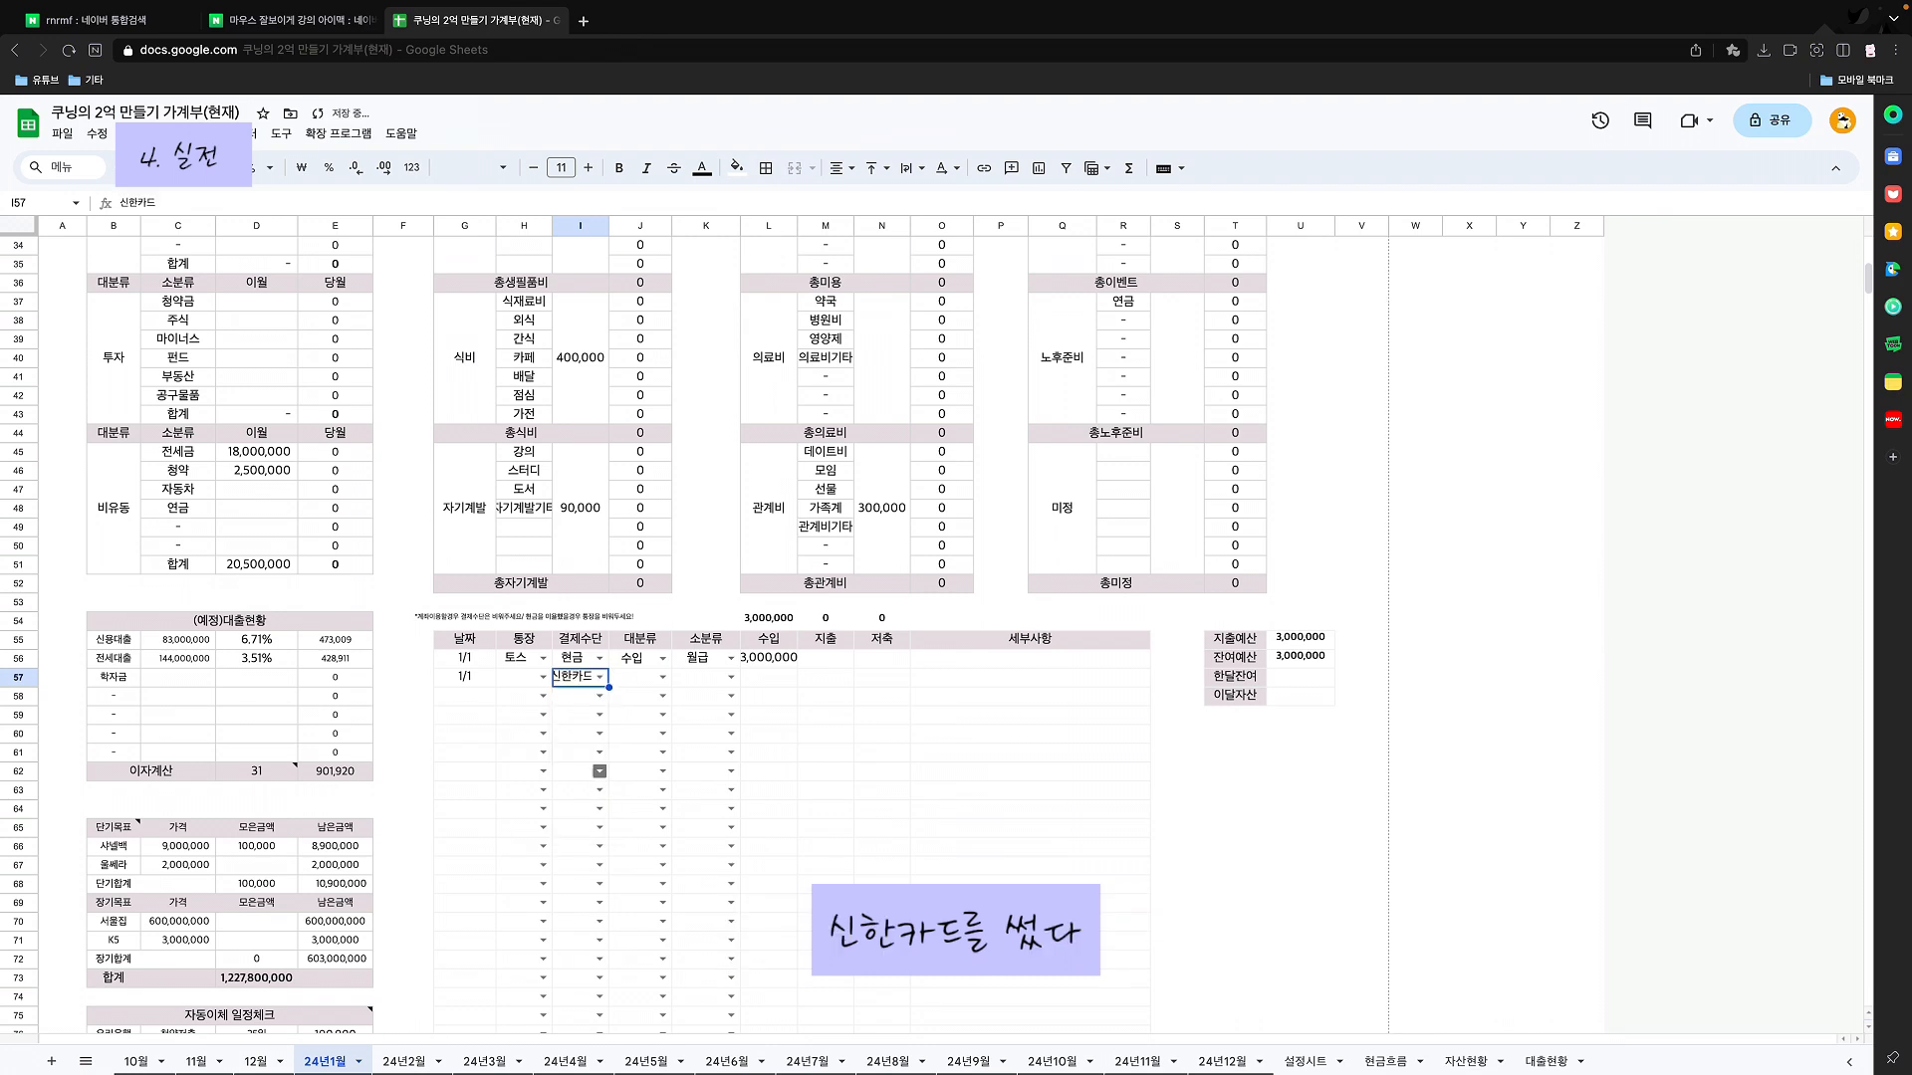
# Step: Set the 대분류 of the row 57 ledger entry to 식비
pyautogui.click(641, 677)
pyautogui.click(662, 677)
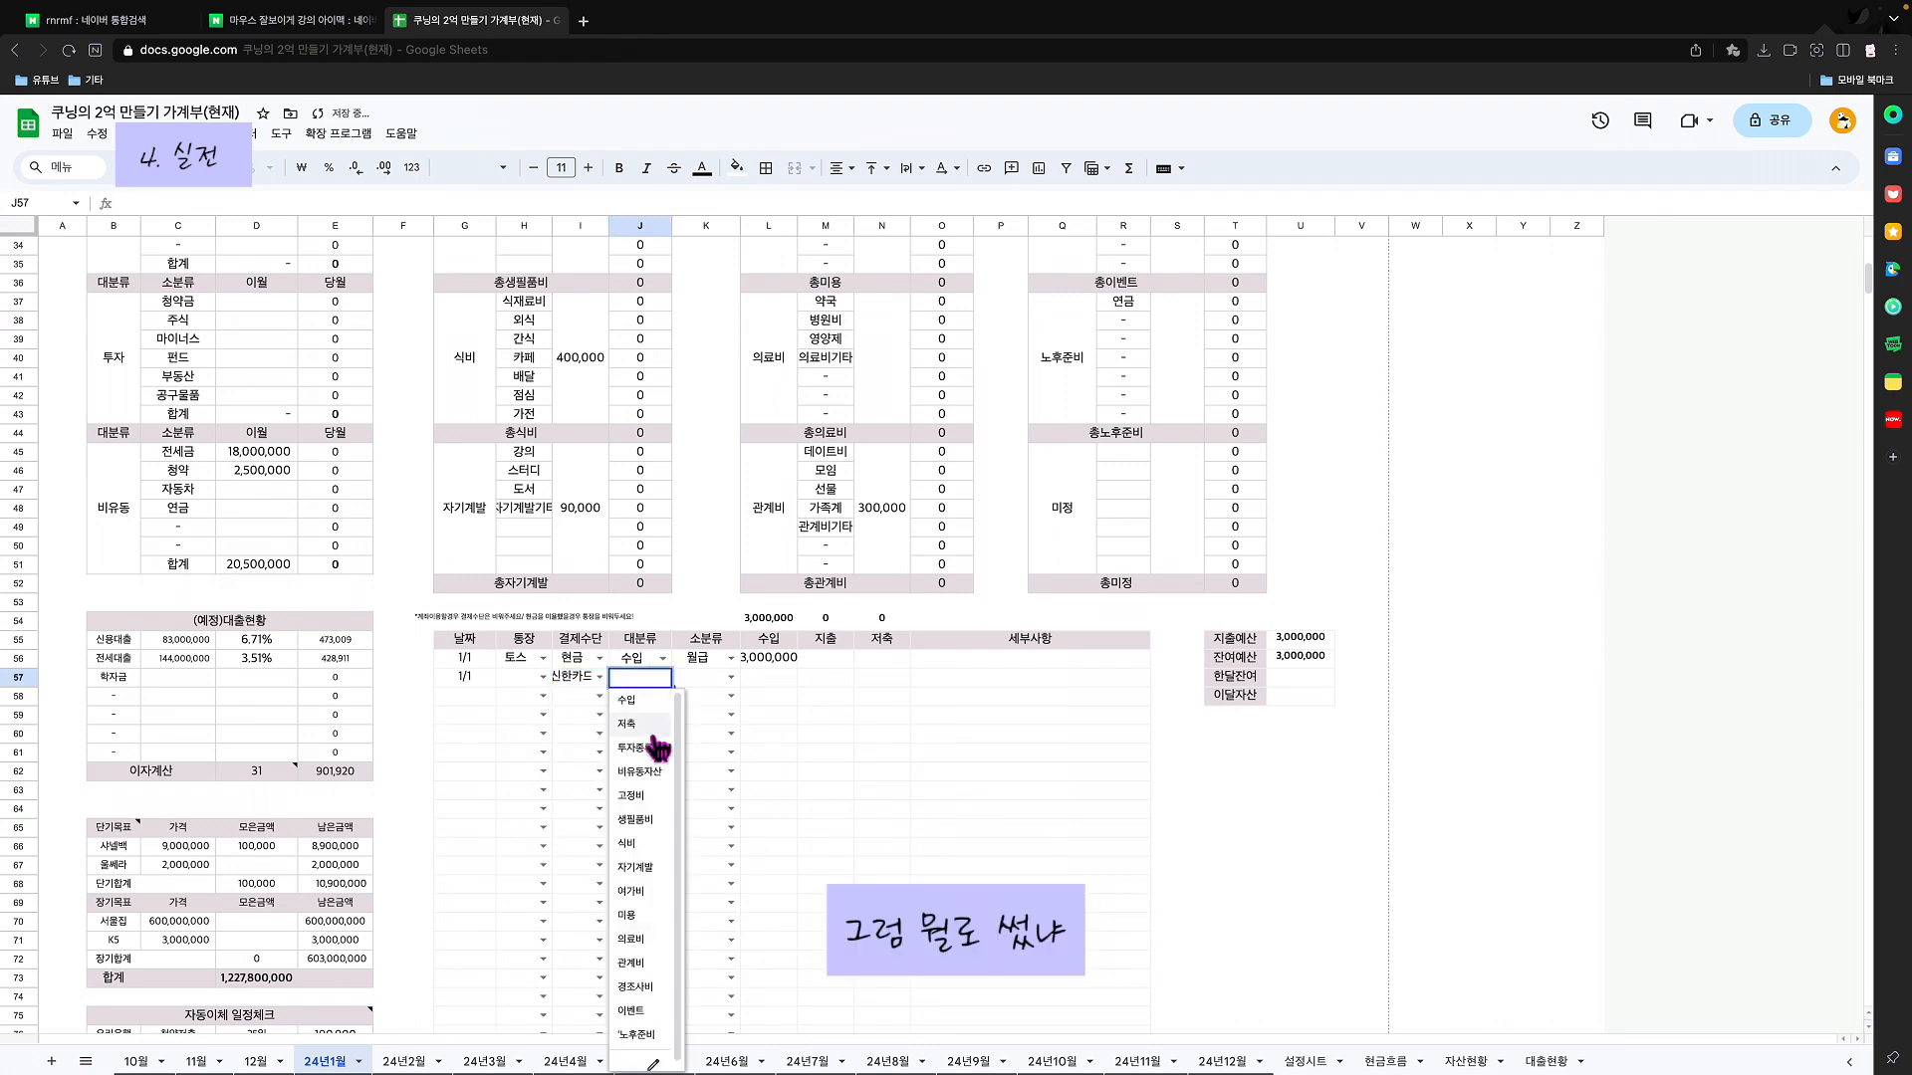
pyautogui.scroll(-1, 640, 890)
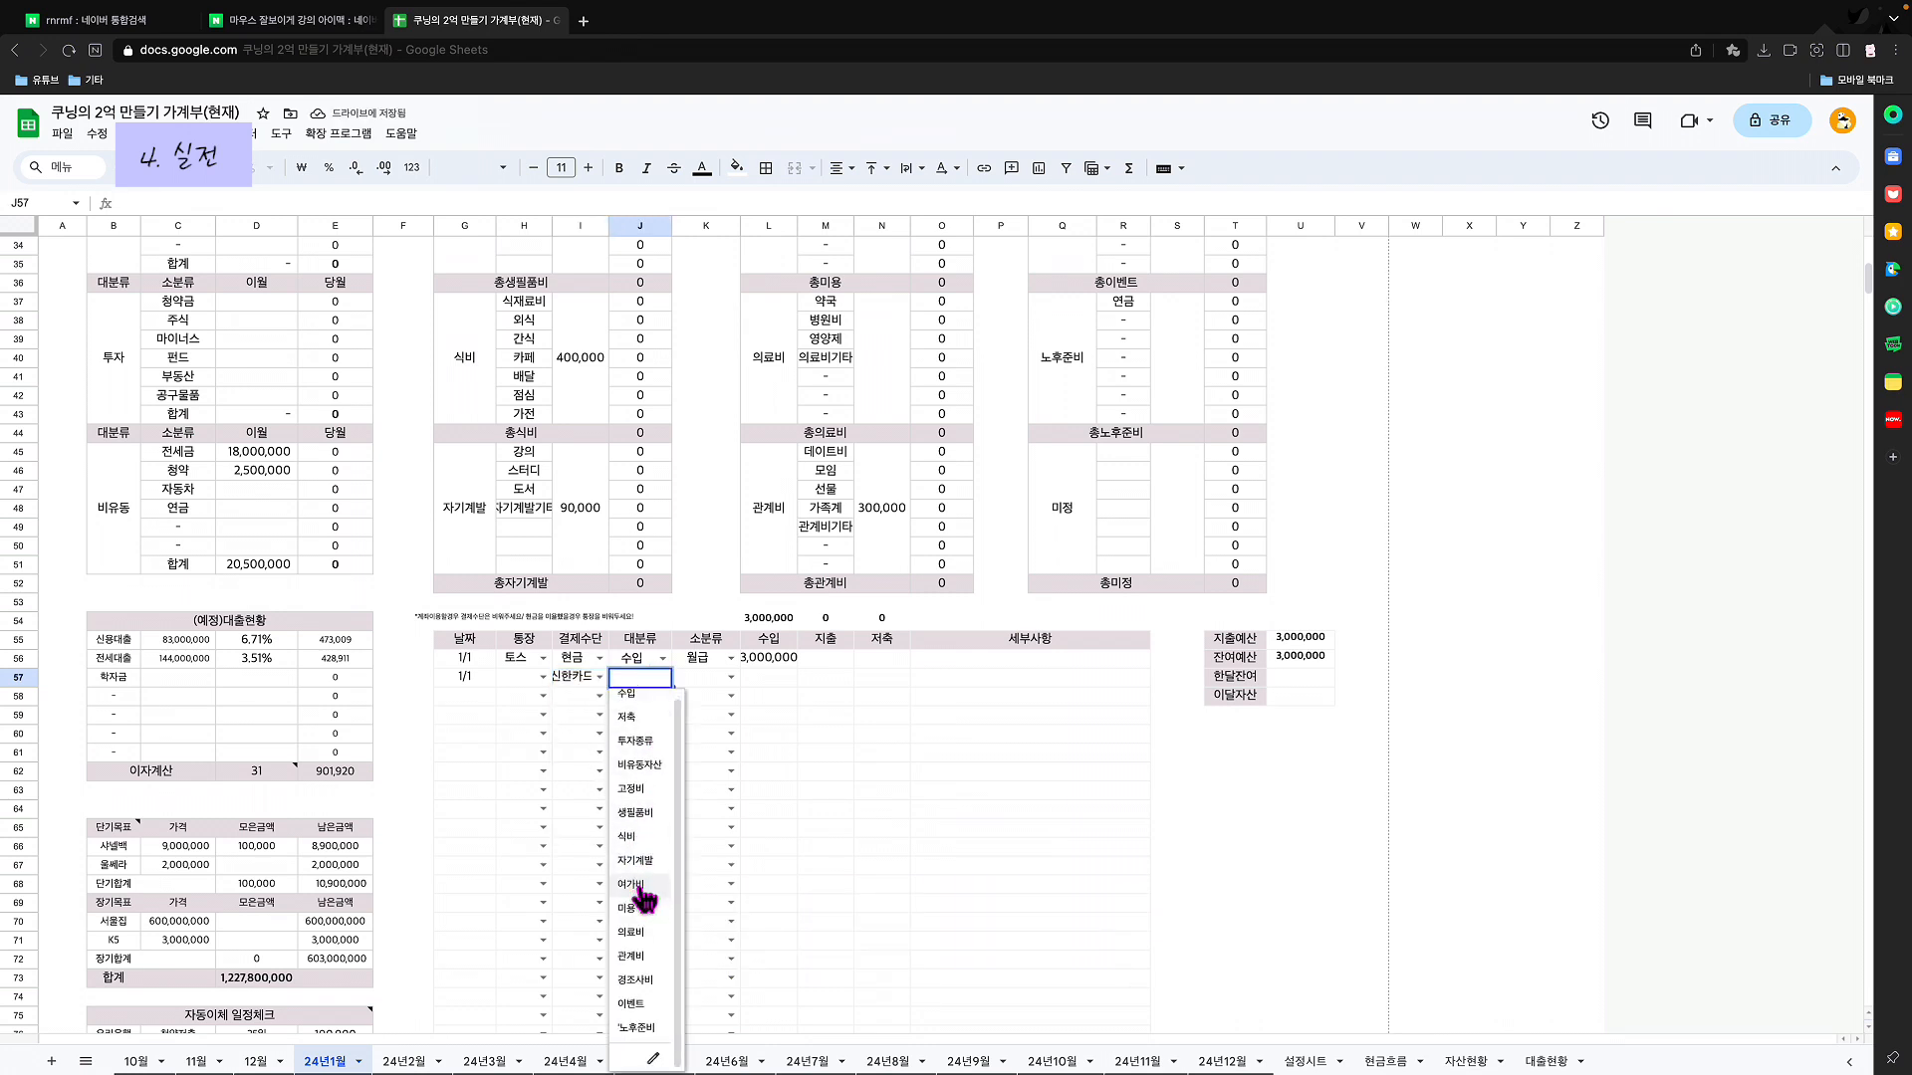
pyautogui.click(638, 839)
pyautogui.press('Tab')
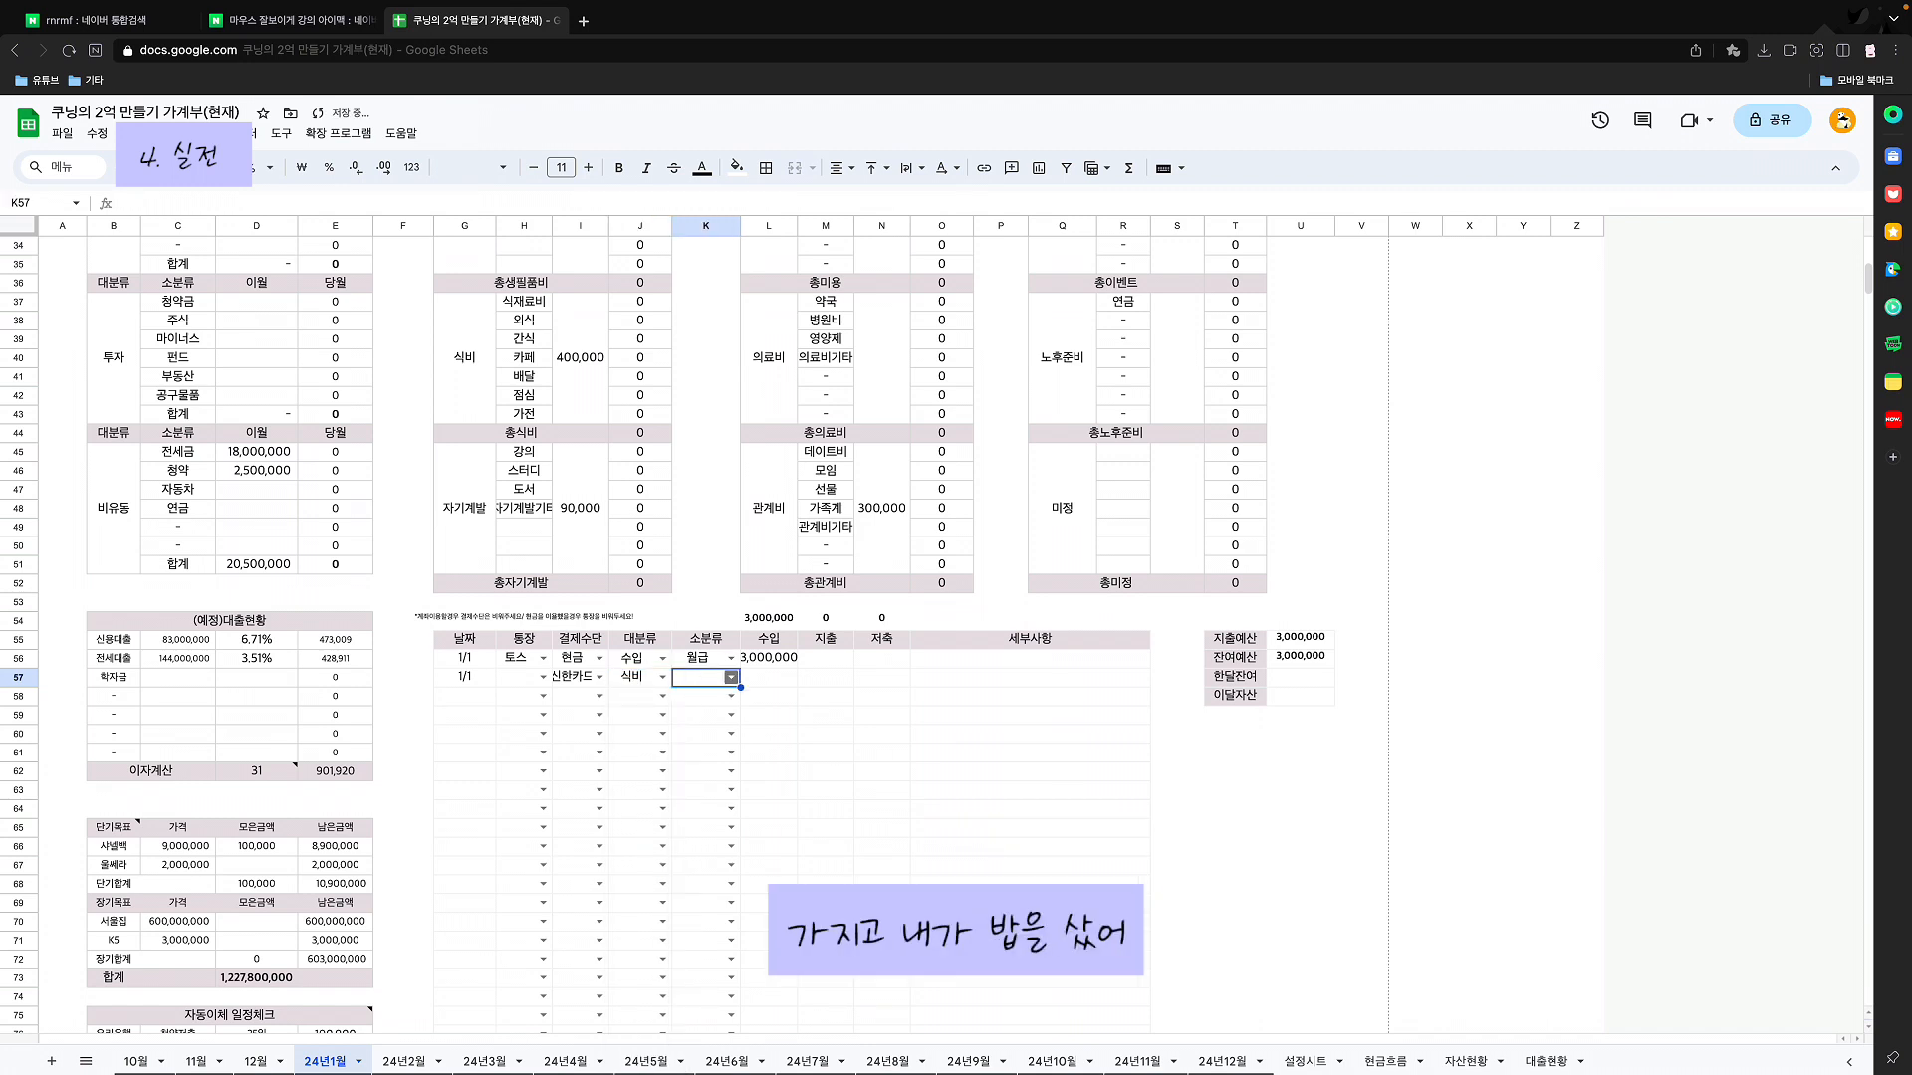
# Step: Look up the subcategory names in the 식비 table and enter 점심 as the row 57 소분류
pyautogui.press('Return')
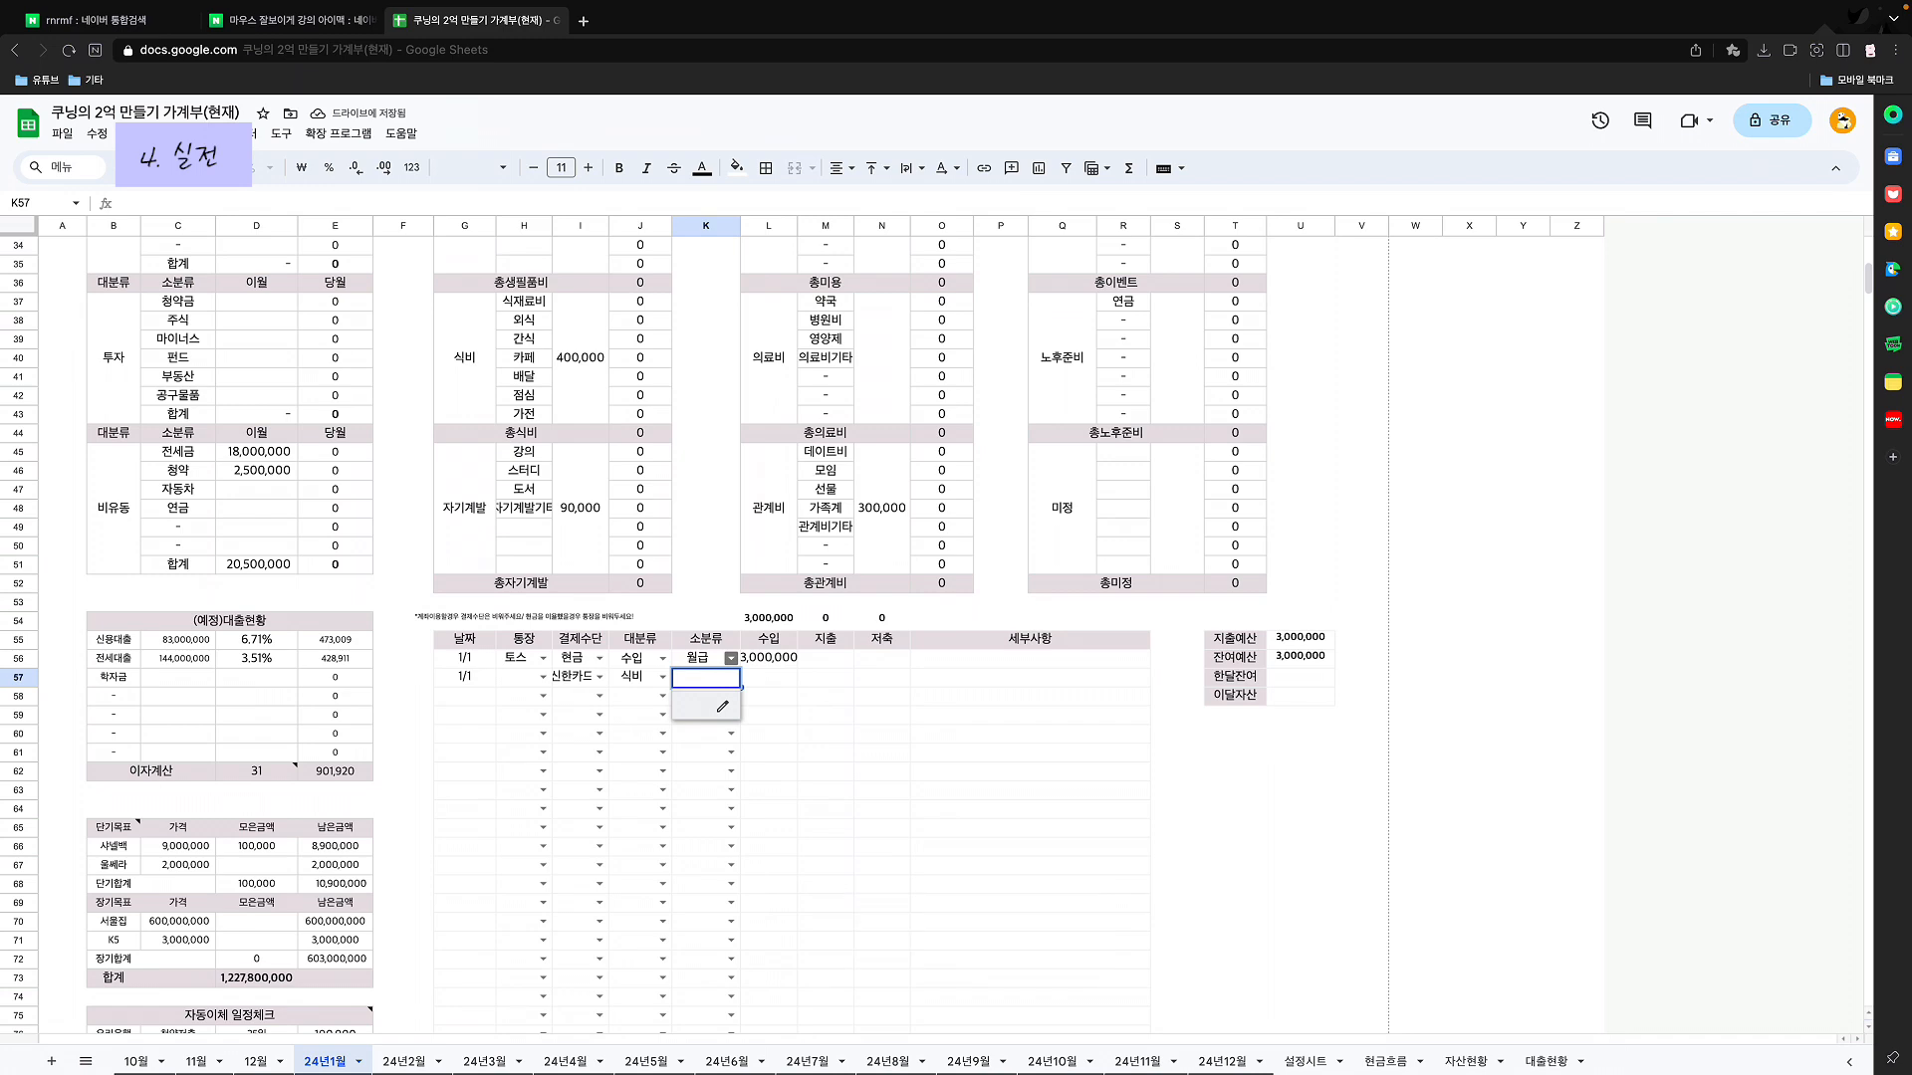
pyautogui.scroll(5, 697, 637)
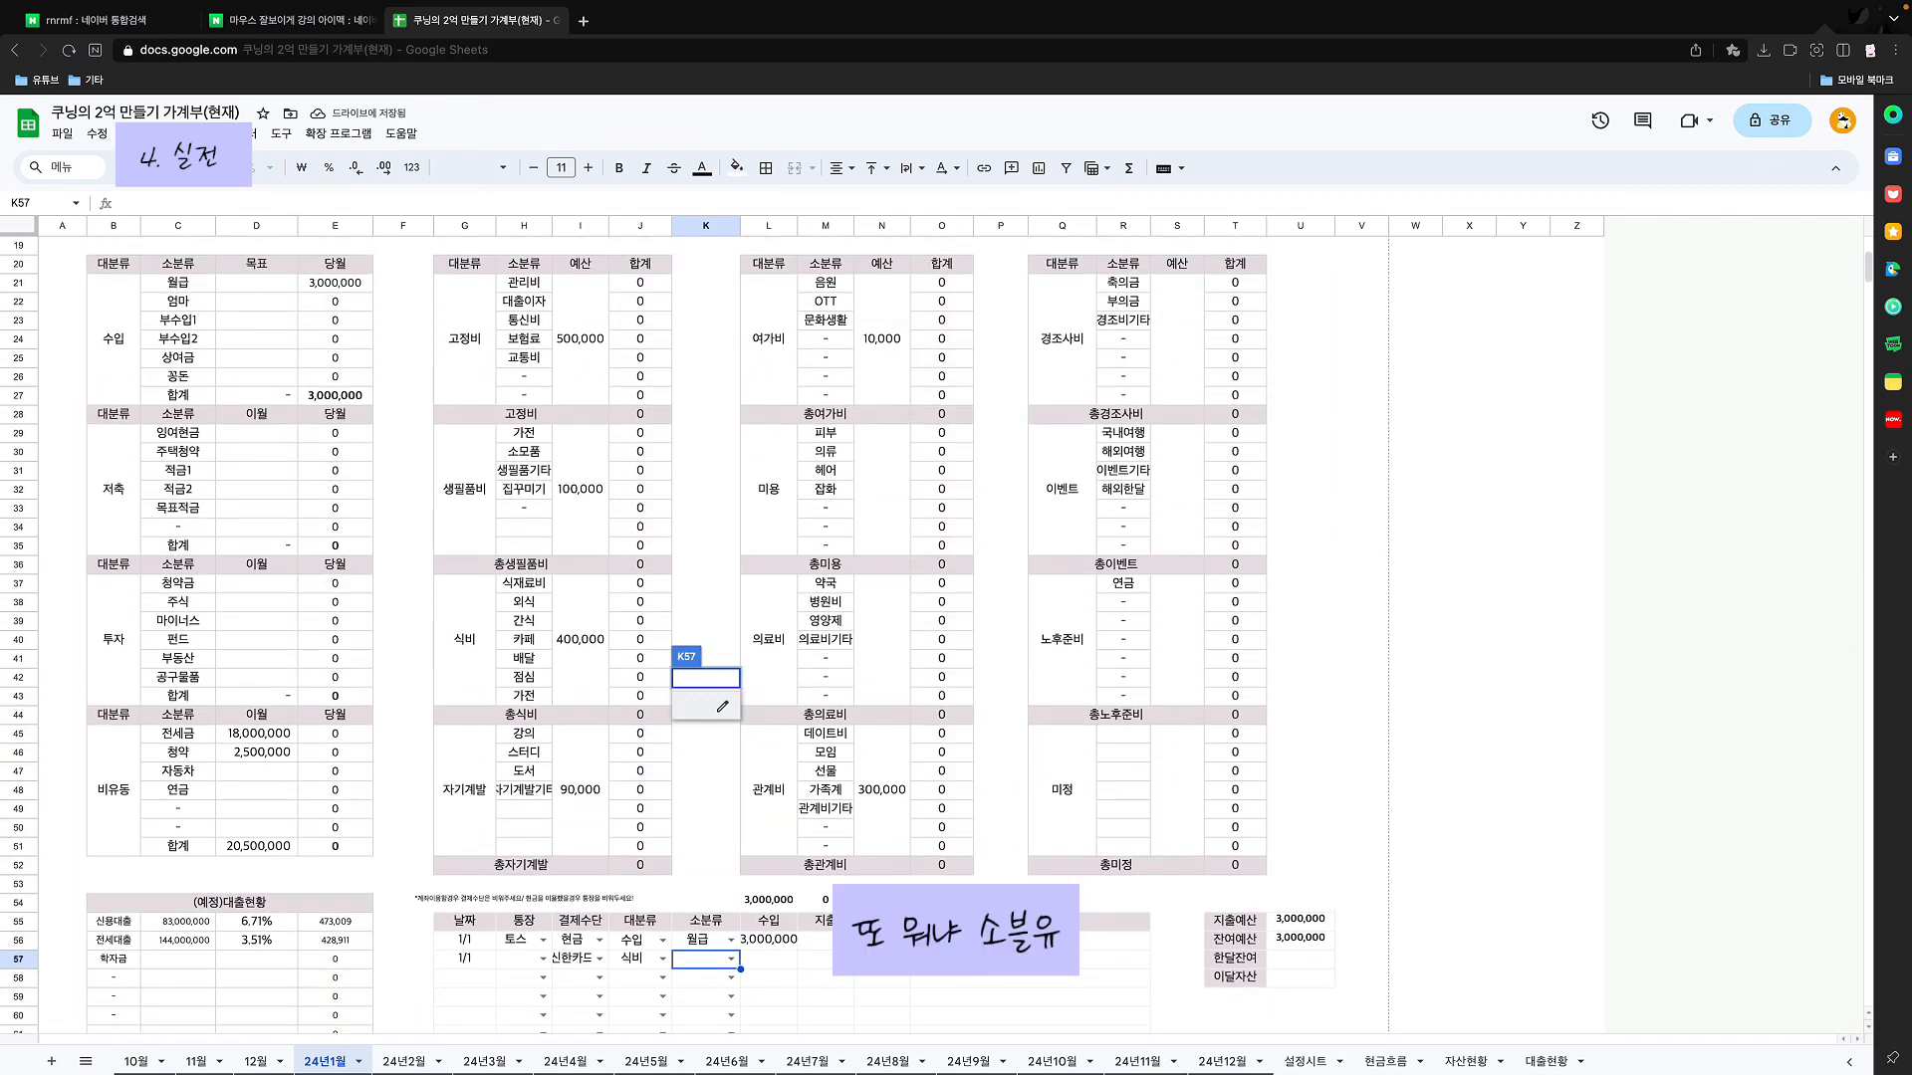
pyautogui.scroll(-1, 697, 638)
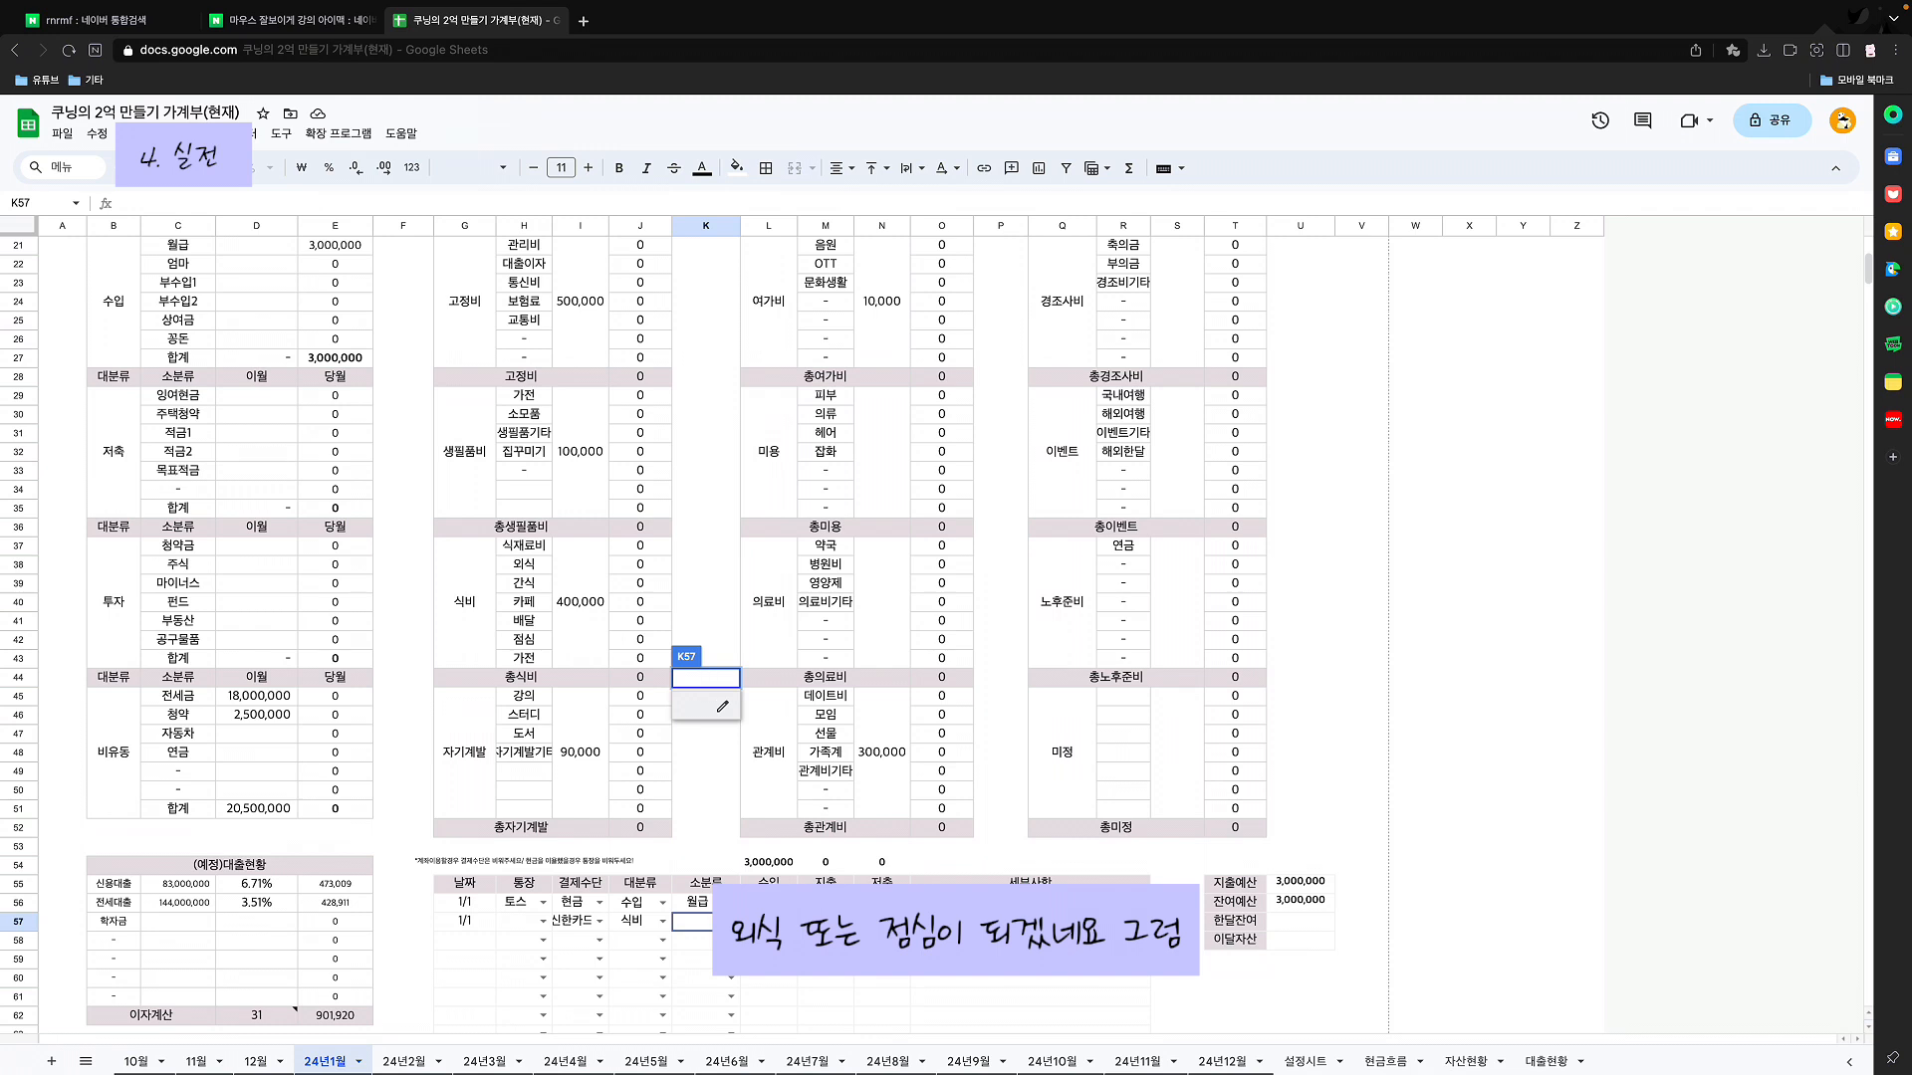
pyautogui.write('점심')
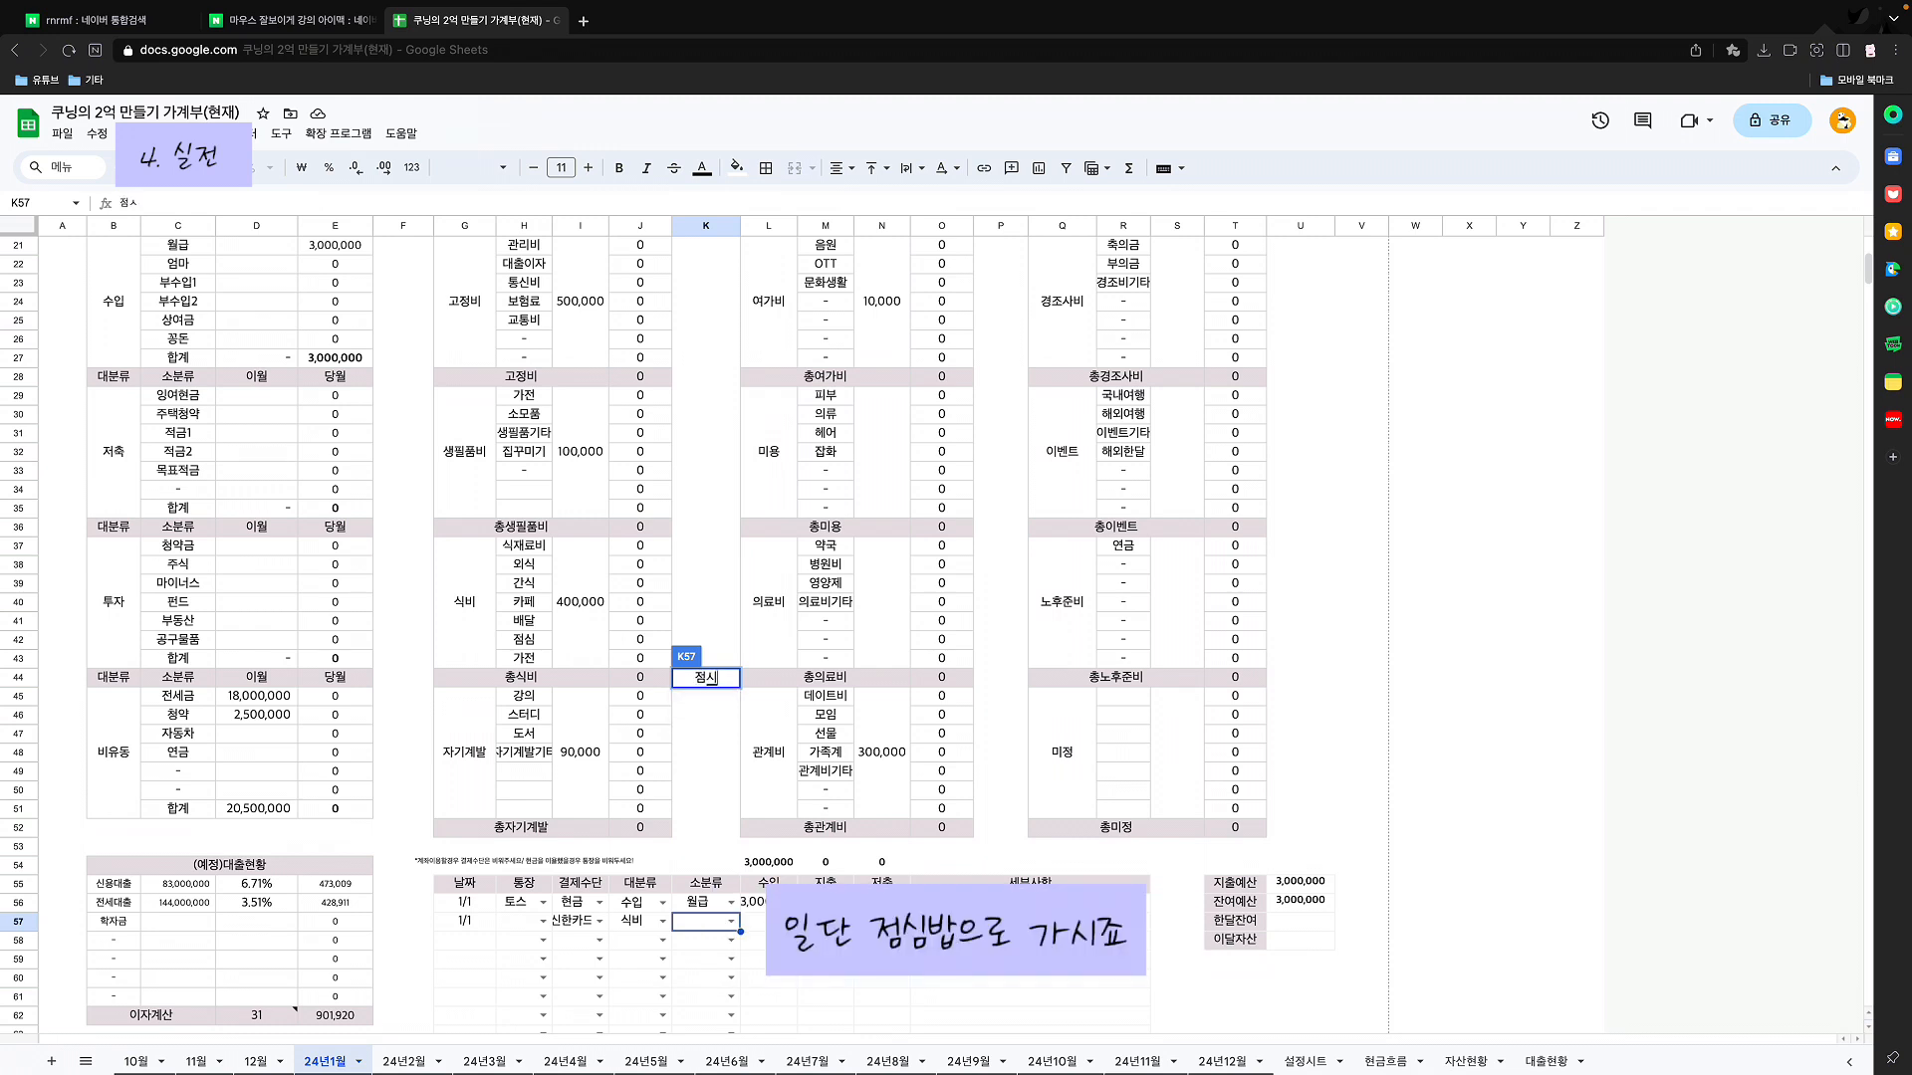
pyautogui.press('Return')
# Step: Enter 50,000 as the 지출 amount of the row 57 점심 entry
pyautogui.click(835, 922)
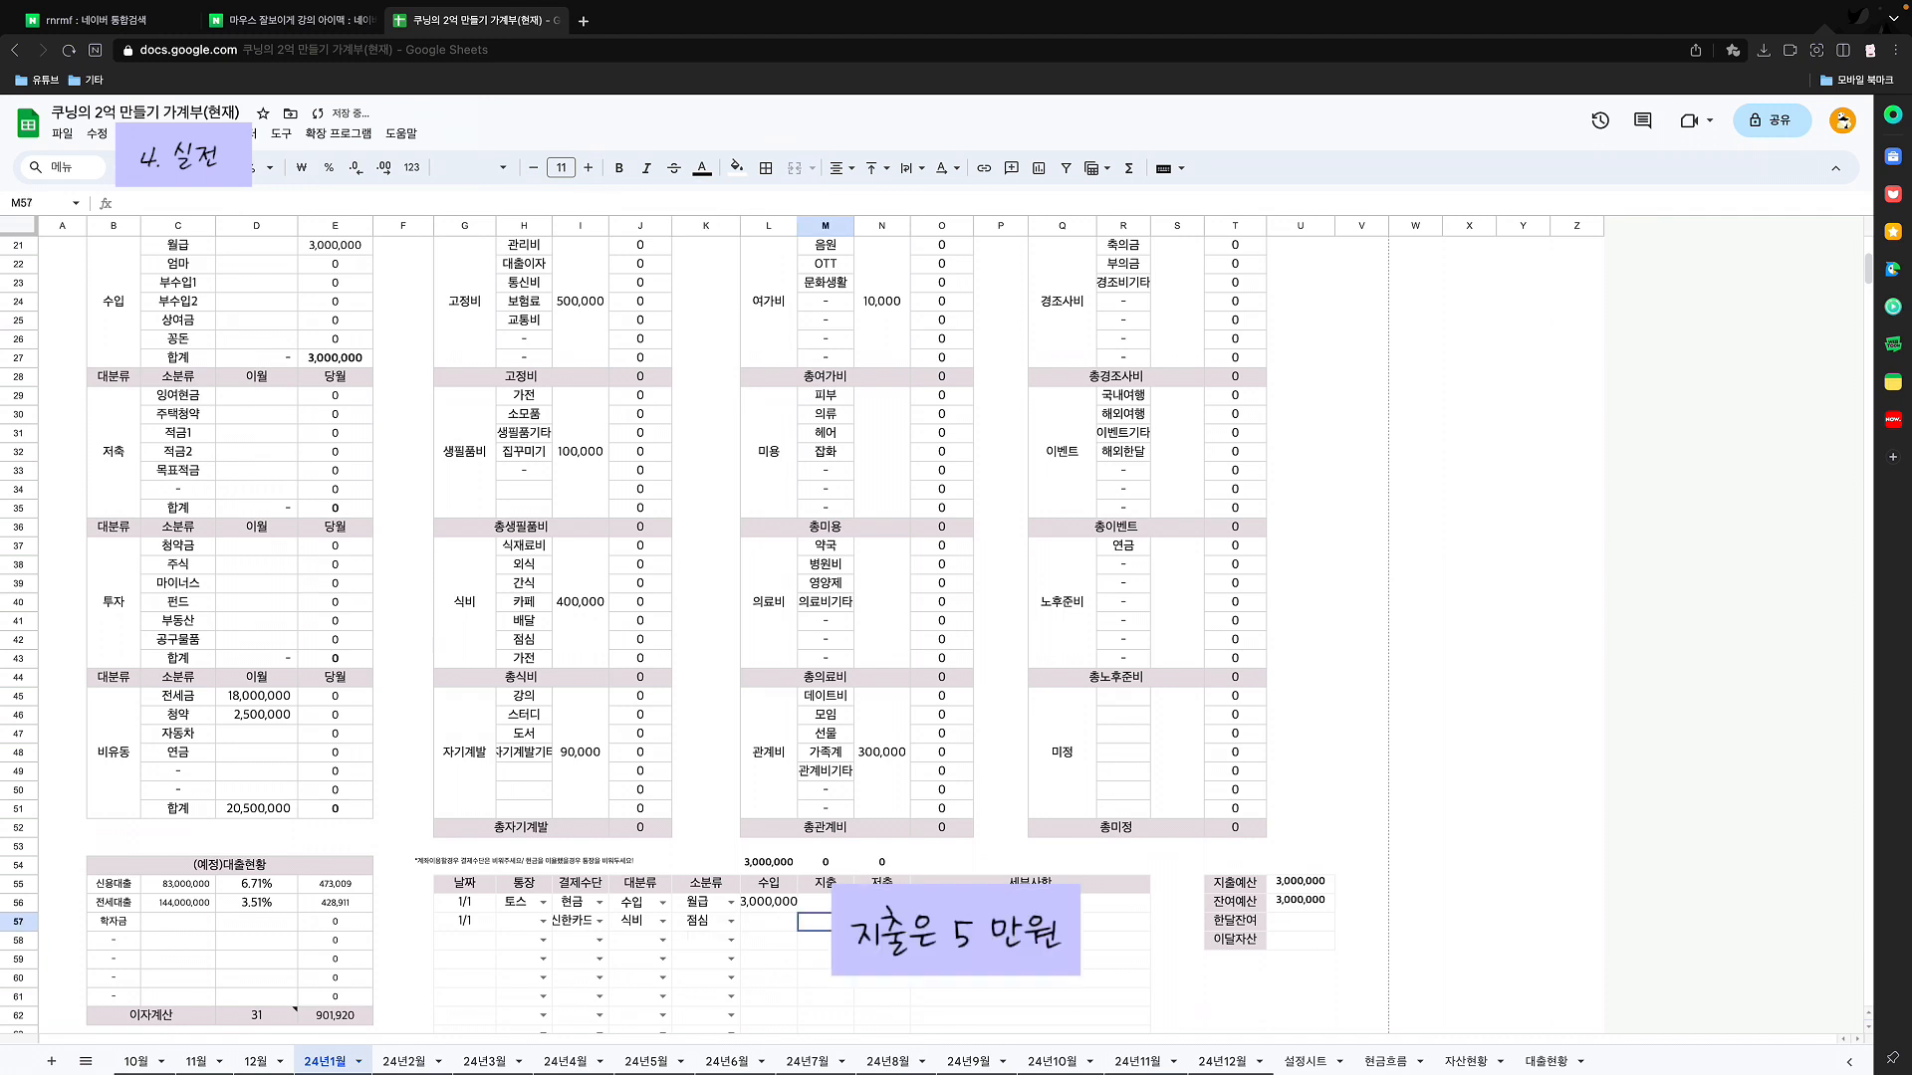
pyautogui.write('50,0')
pyautogui.write('0000')
pyautogui.press('Return')
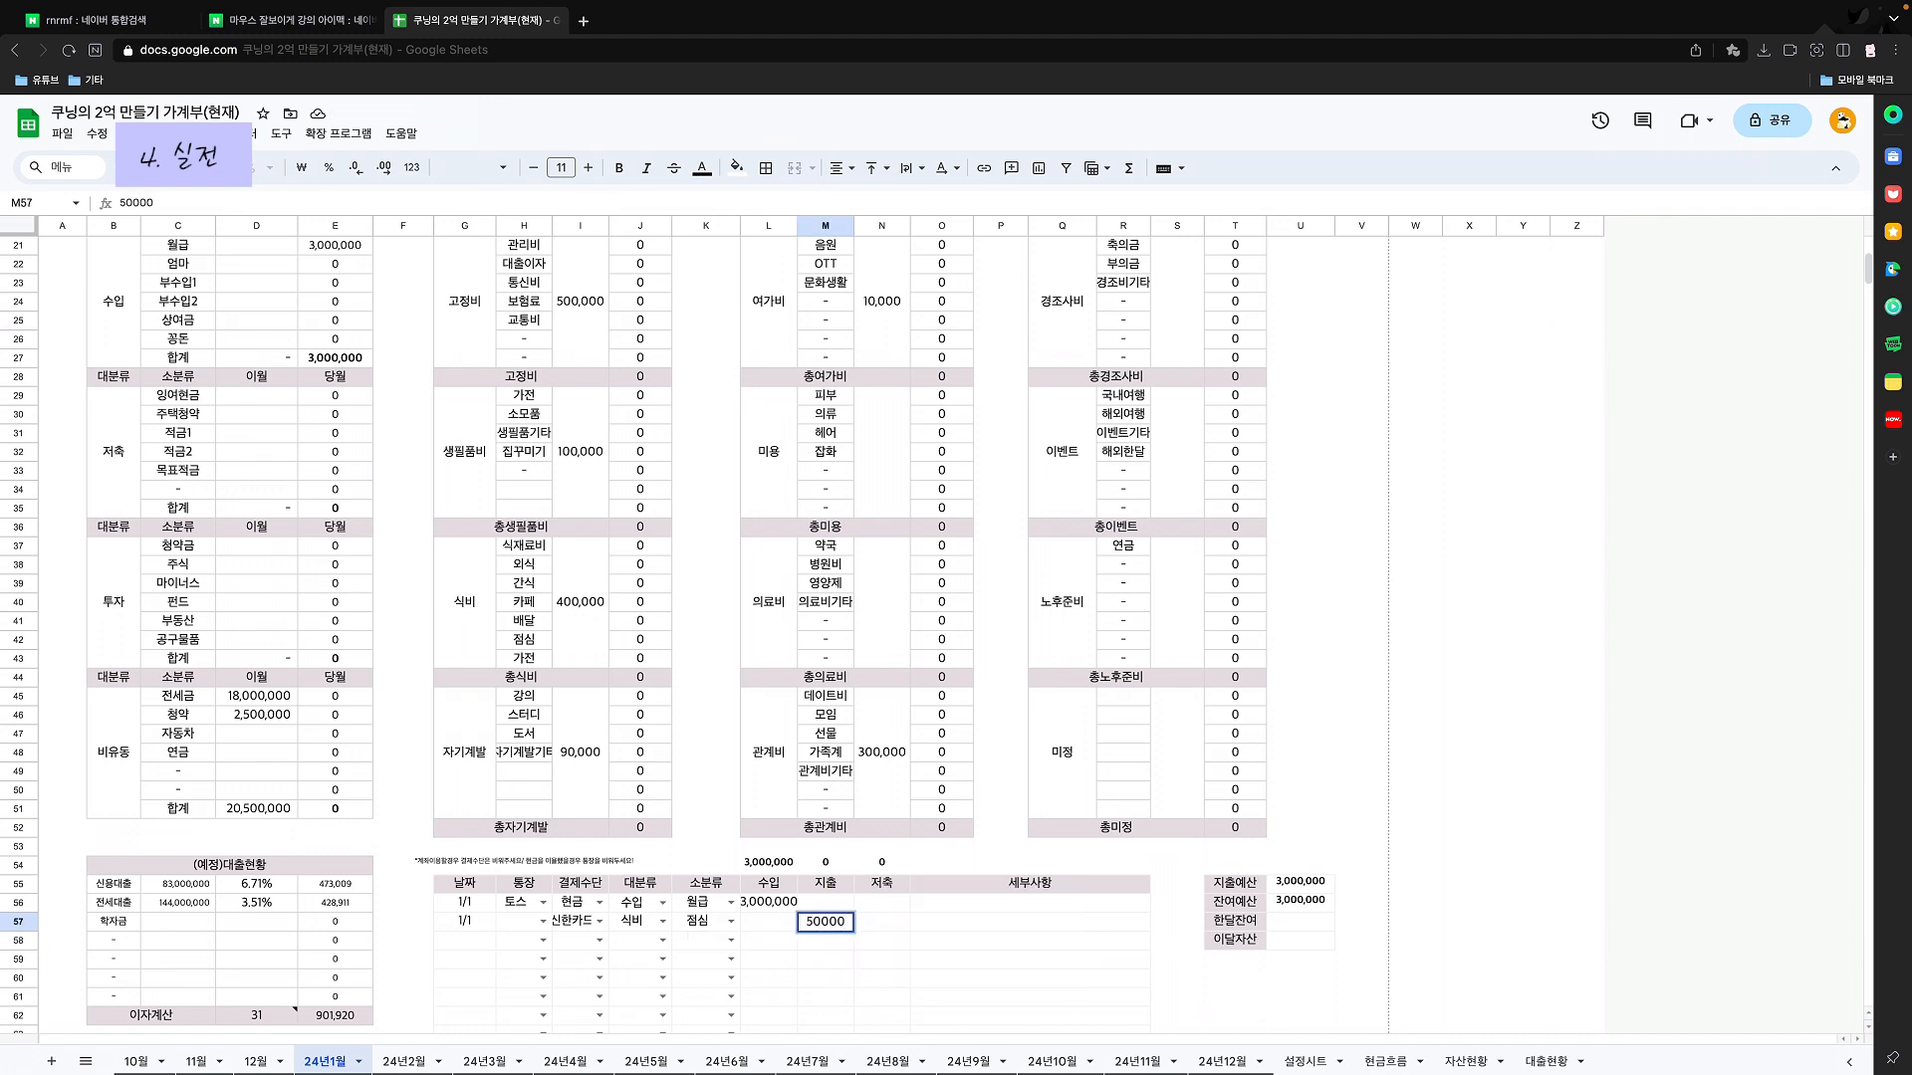
# Step: Start a ledger entry in row 58 dated 1/1, leaving 통장 blank and setting 결제수단 to 신한카드
pyautogui.scroll(-1, 663, 637)
pyautogui.scroll(-1, 663, 637)
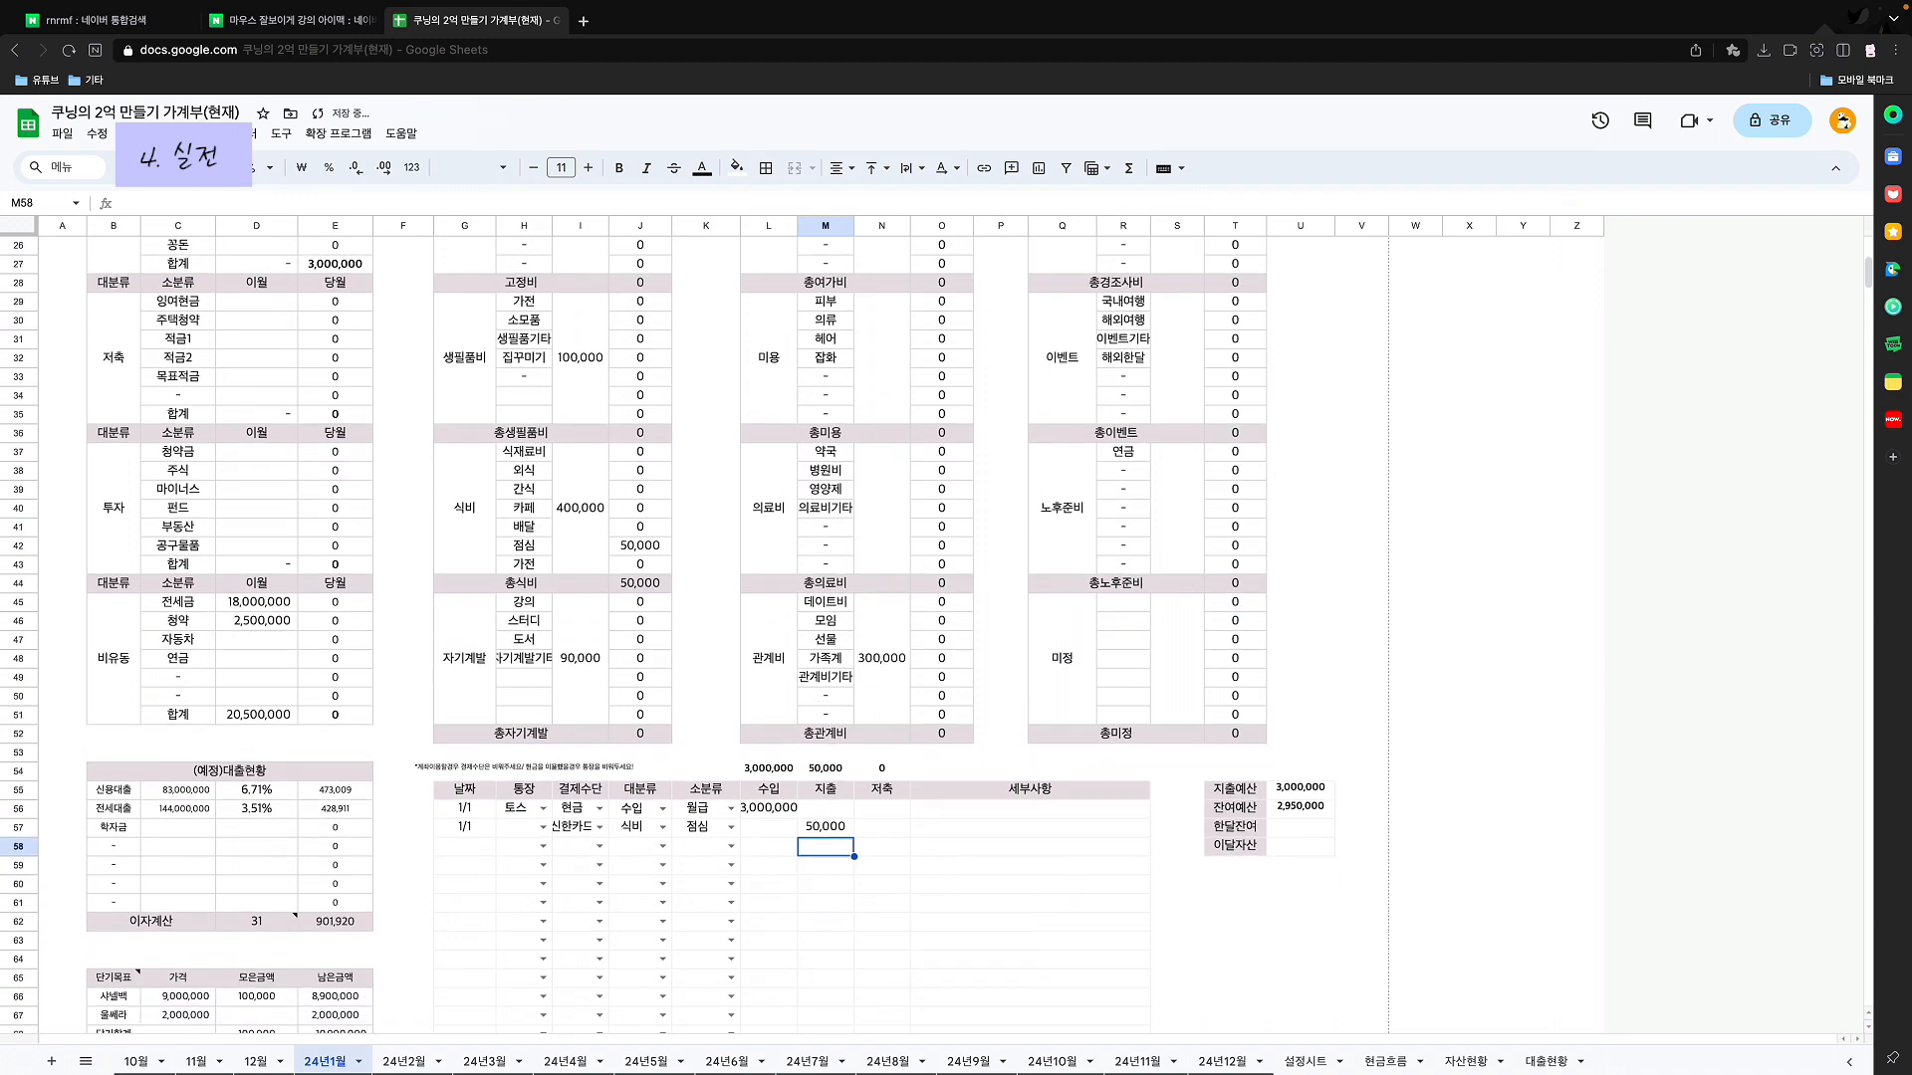
pyautogui.click(465, 847)
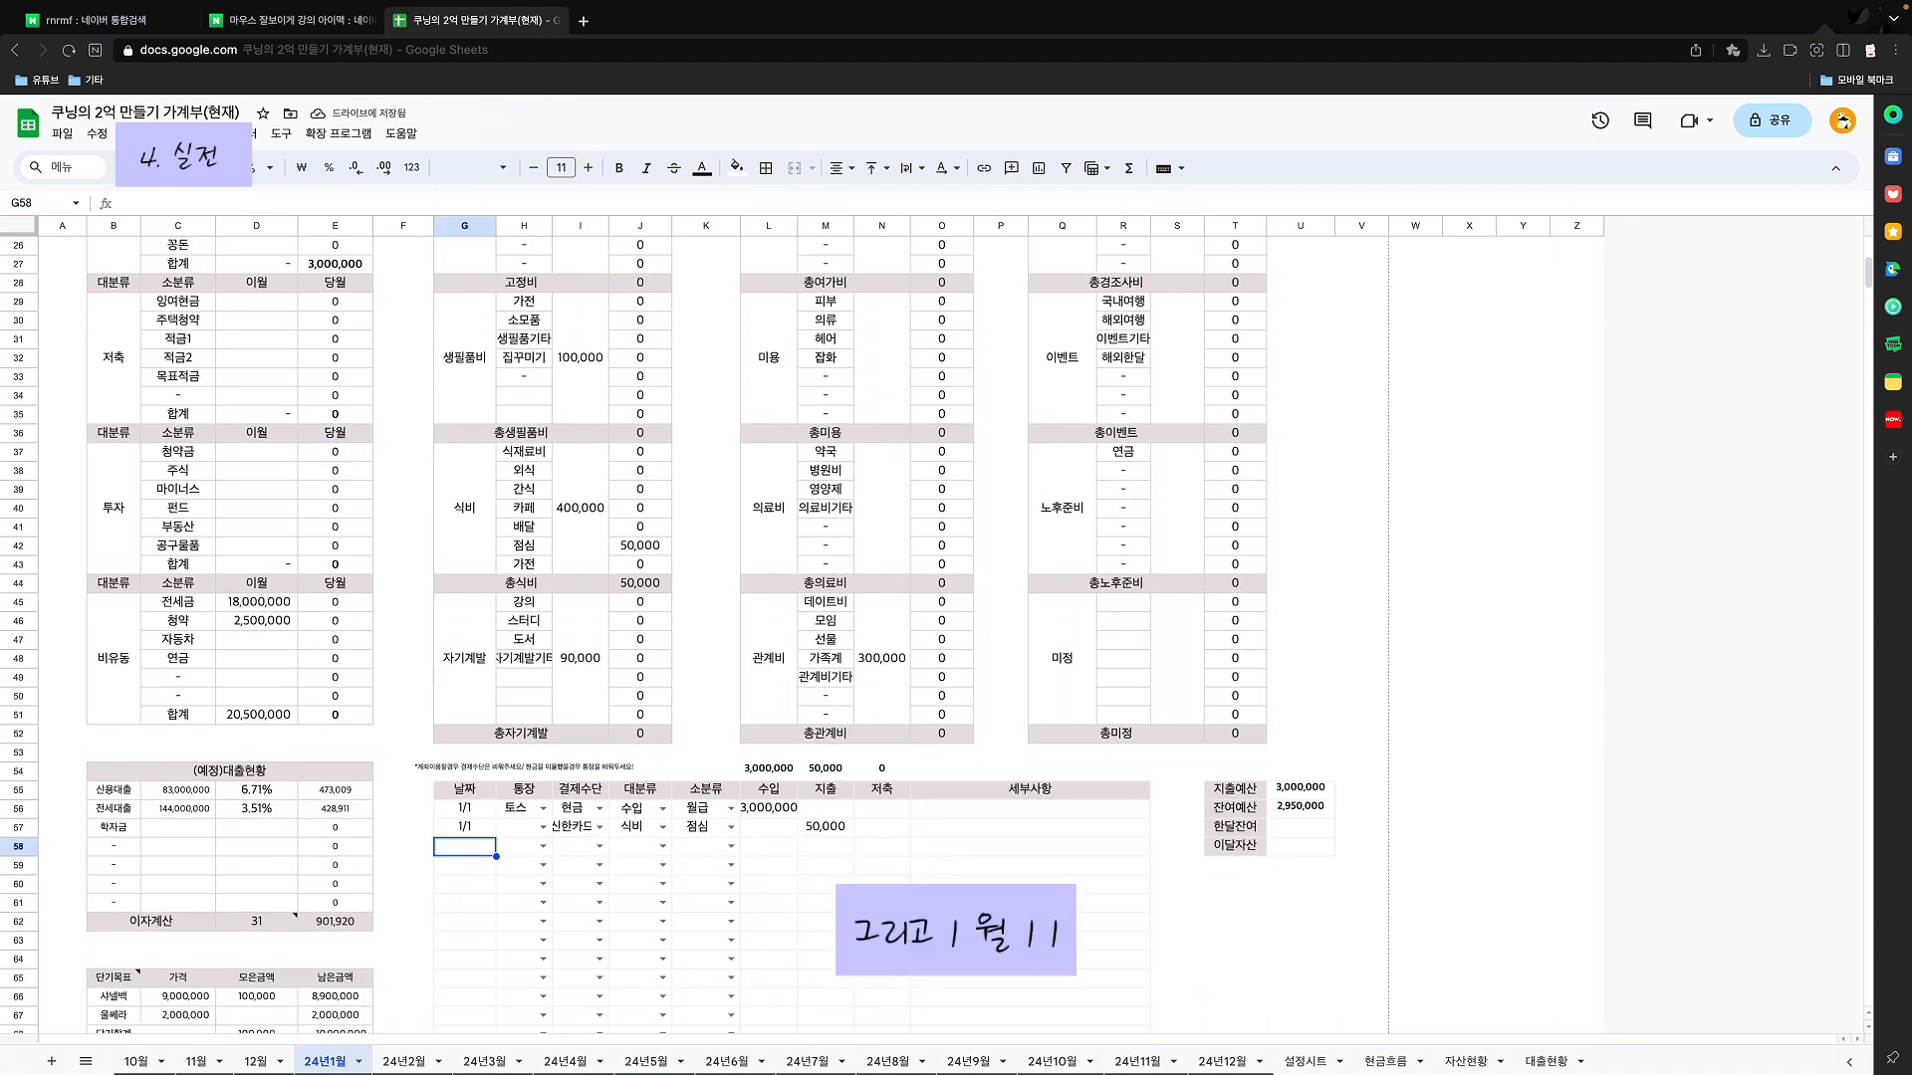
pyautogui.write('1/1')
pyautogui.press('Tab')
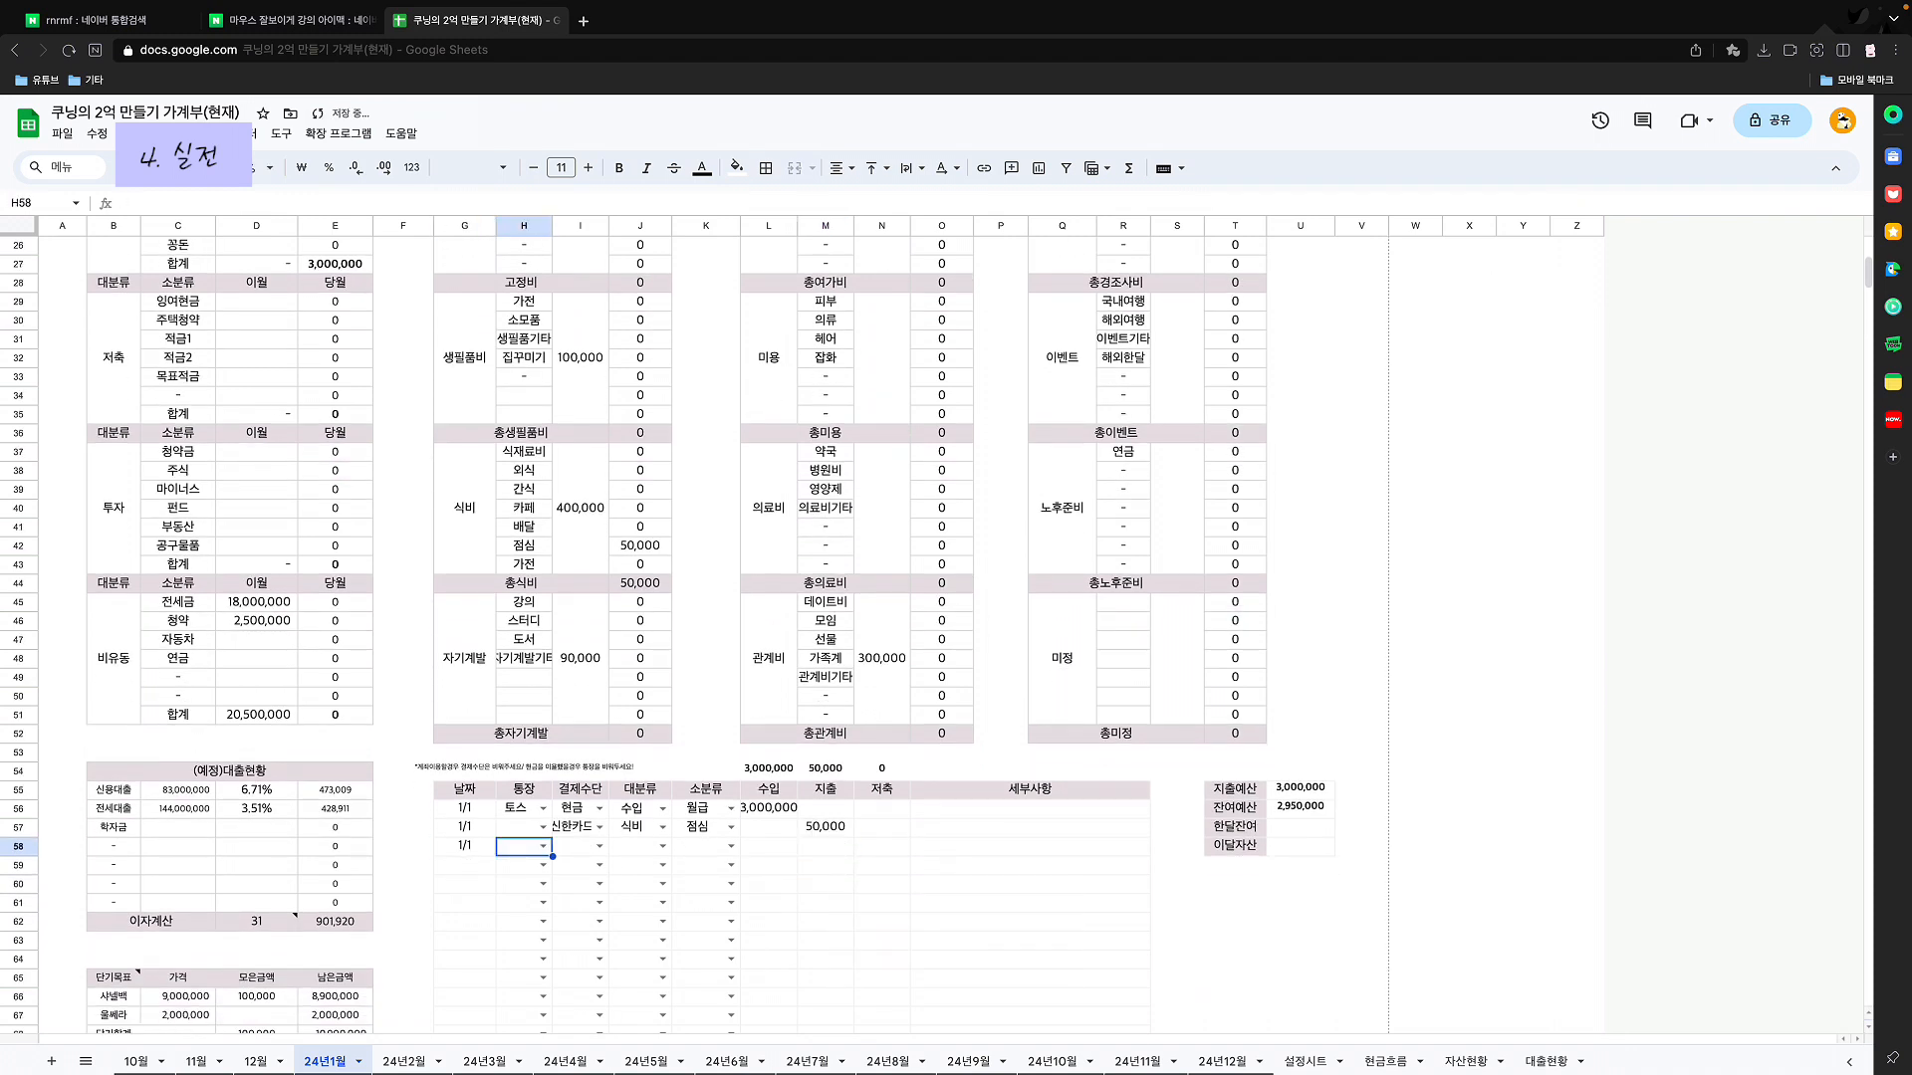
pyautogui.press('Tab')
pyautogui.click(599, 845)
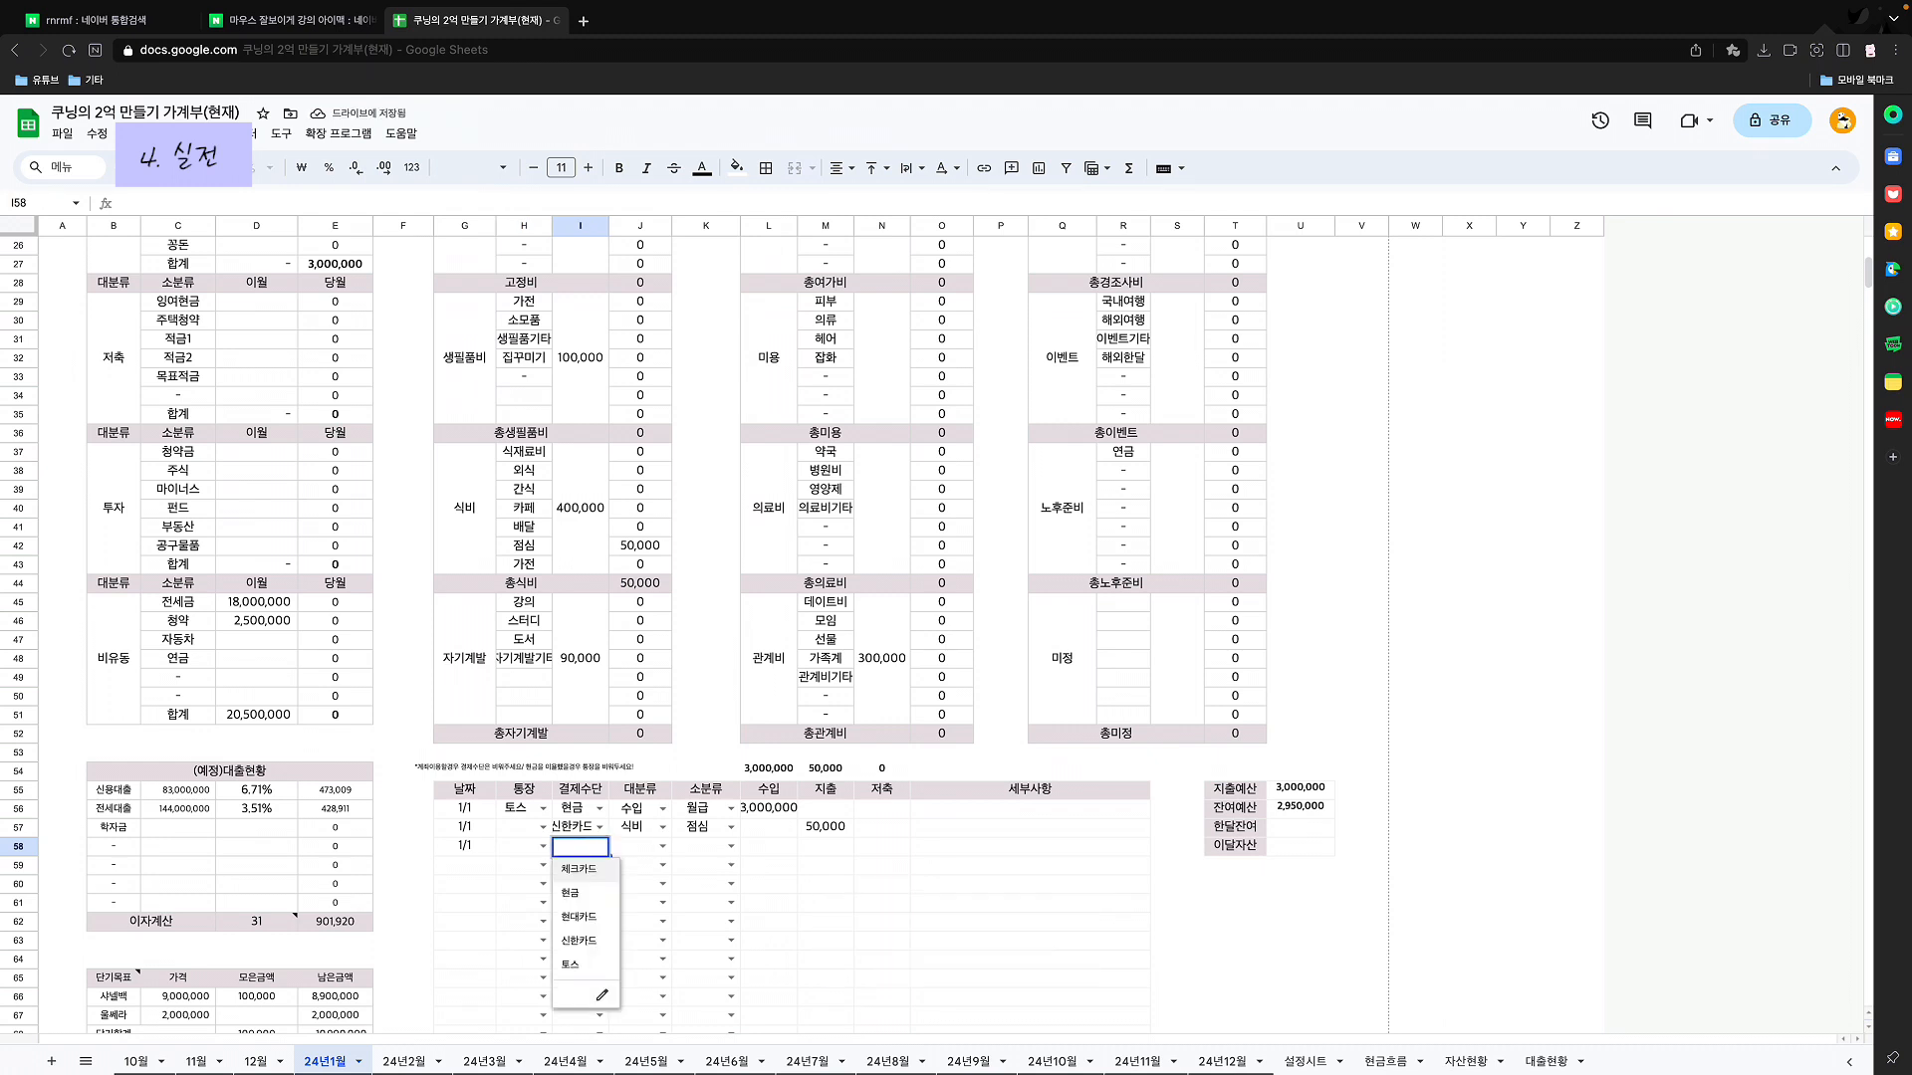
pyautogui.click(572, 942)
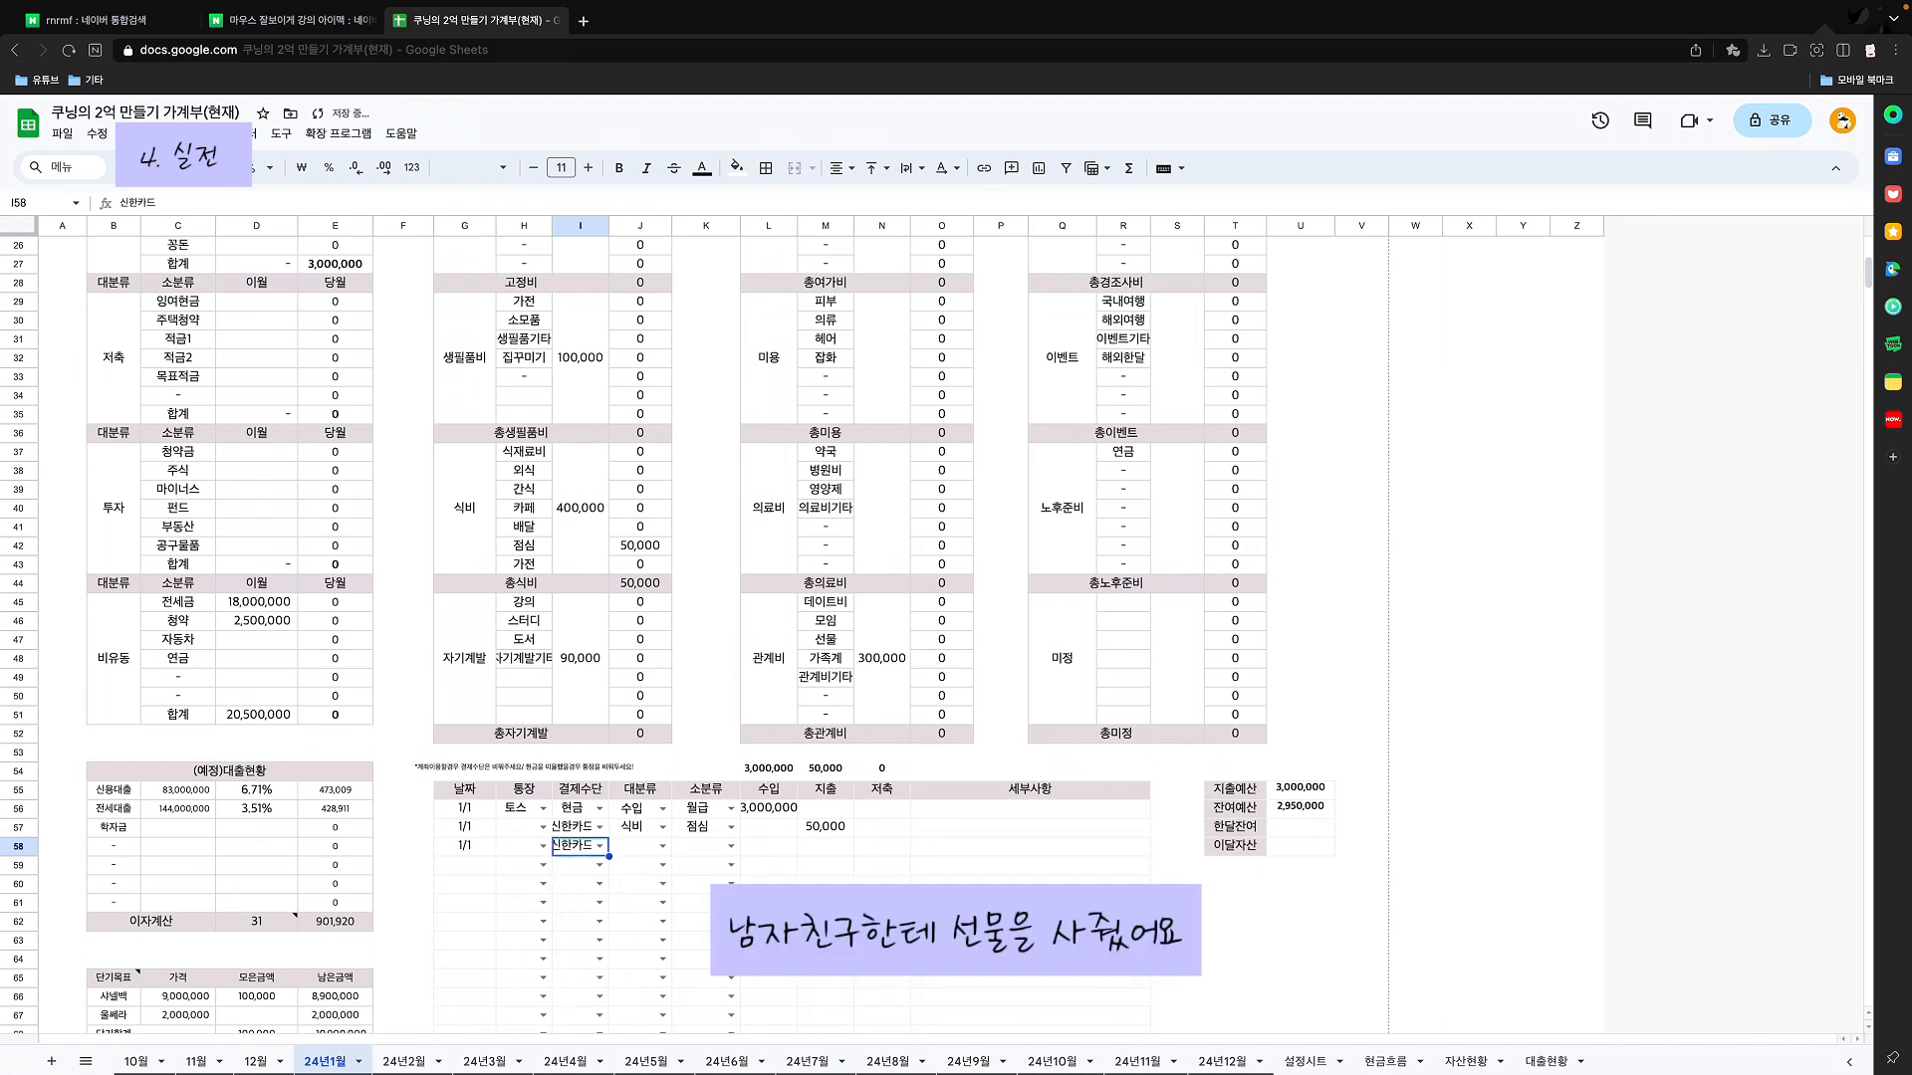
# Step: Find the gift subcategory in the 관계비 table and set row 58's 대분류 to 관계비 and 소분류 to 선물
pyautogui.click(824, 677)
pyautogui.click(825, 640)
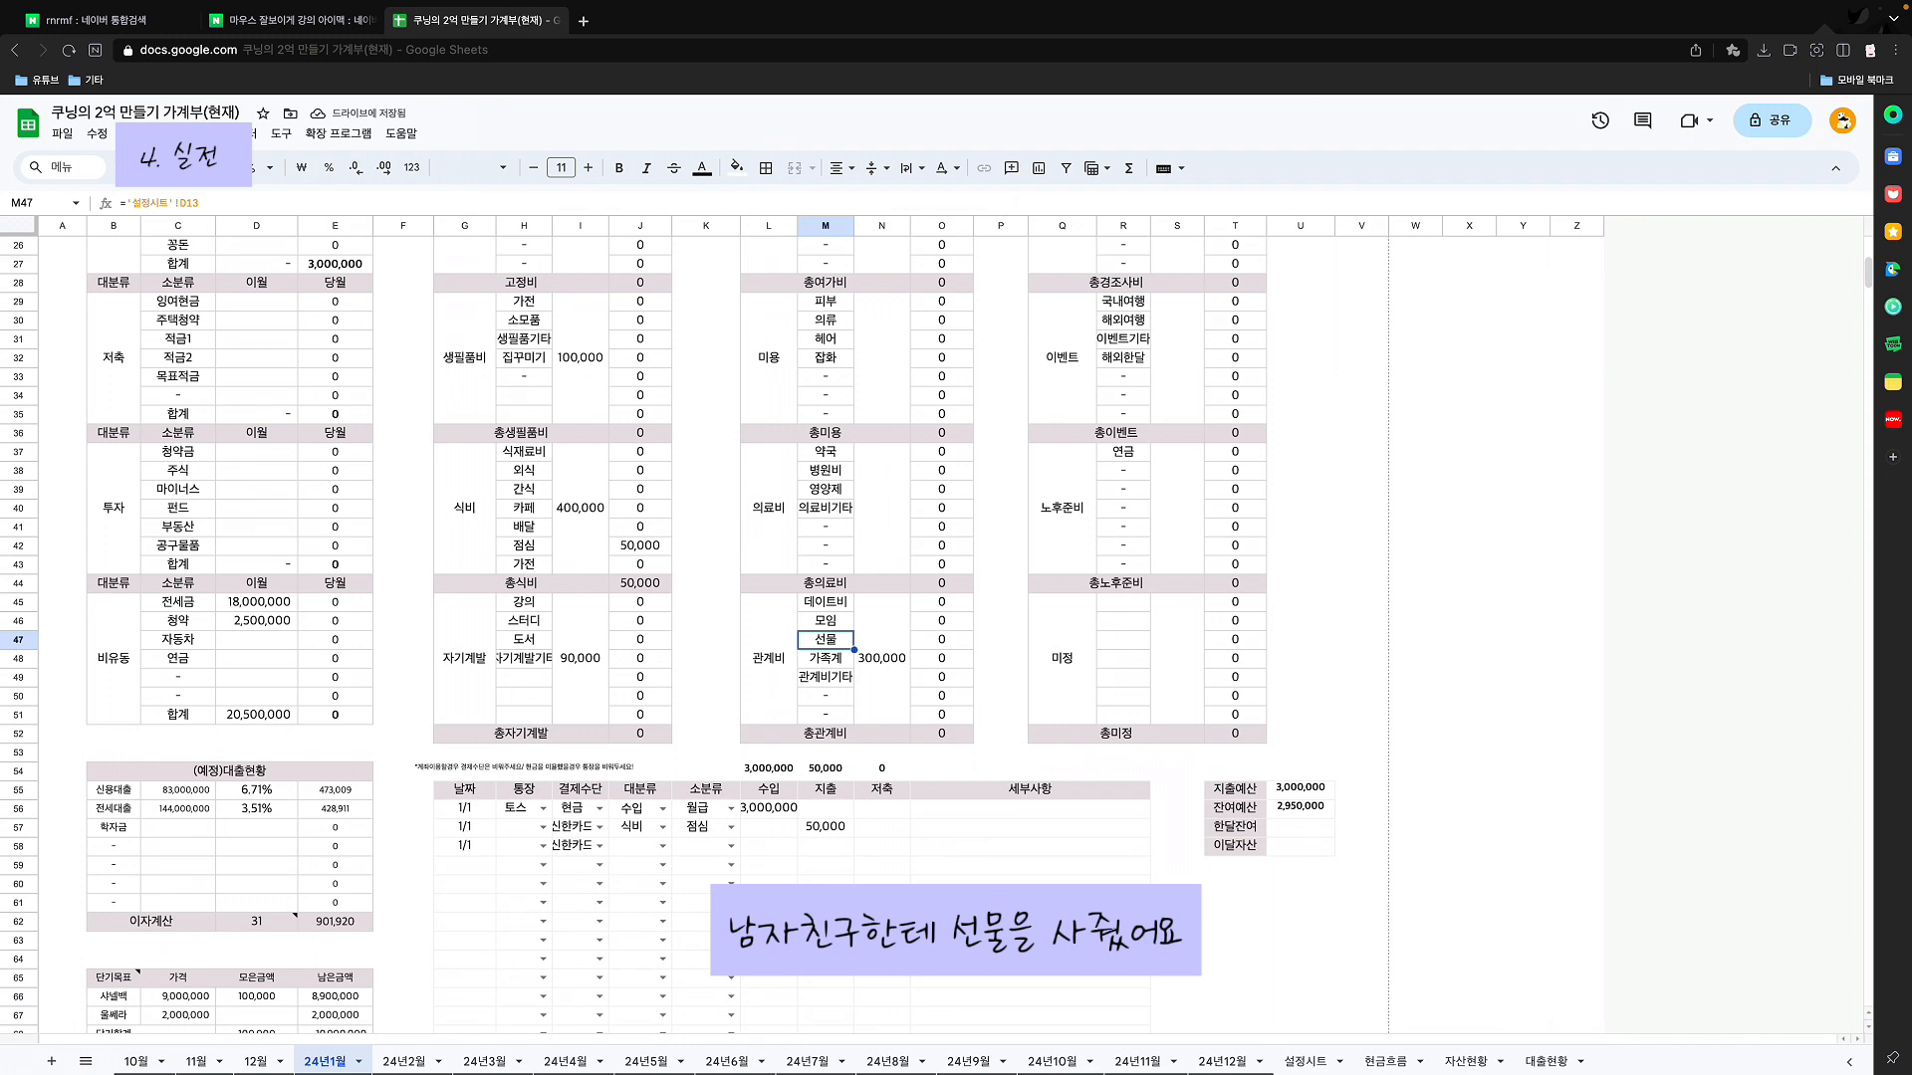
pyautogui.click(638, 847)
pyautogui.click(663, 847)
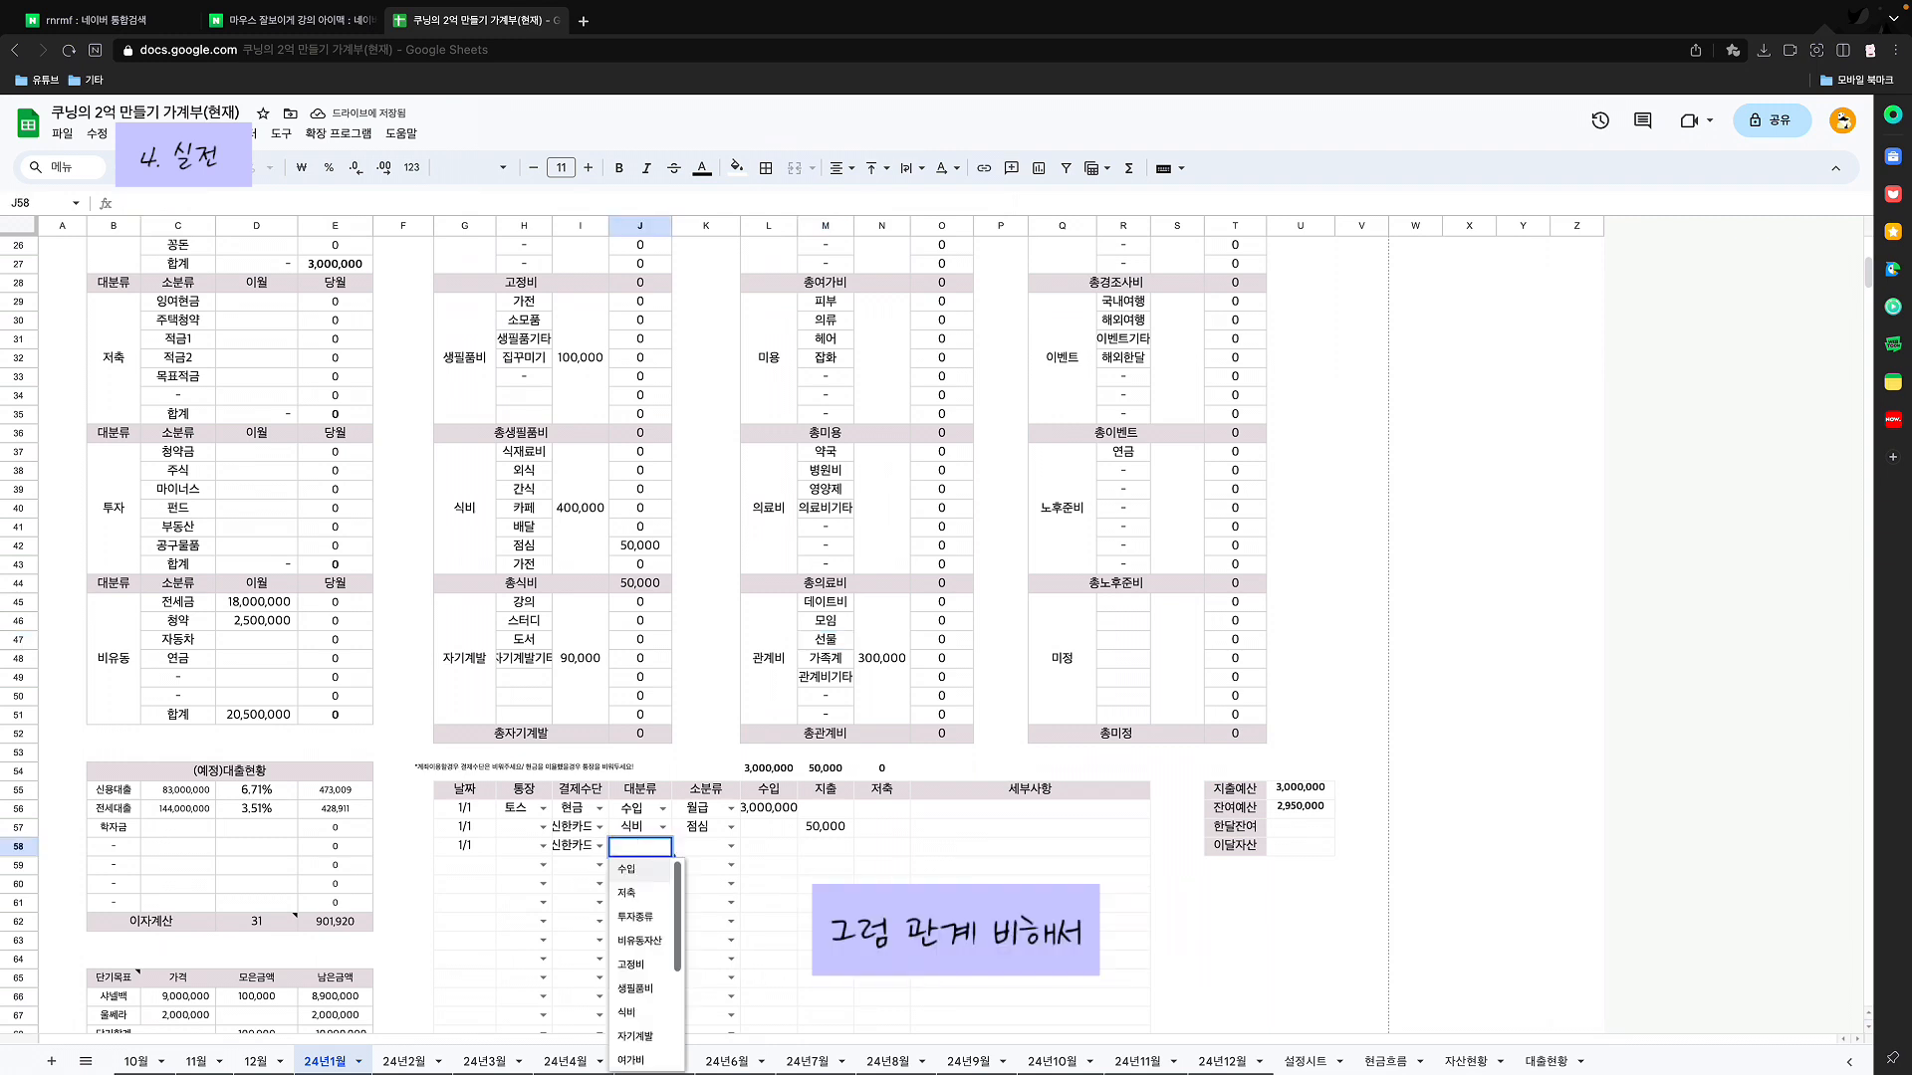
pyautogui.write('관계비')
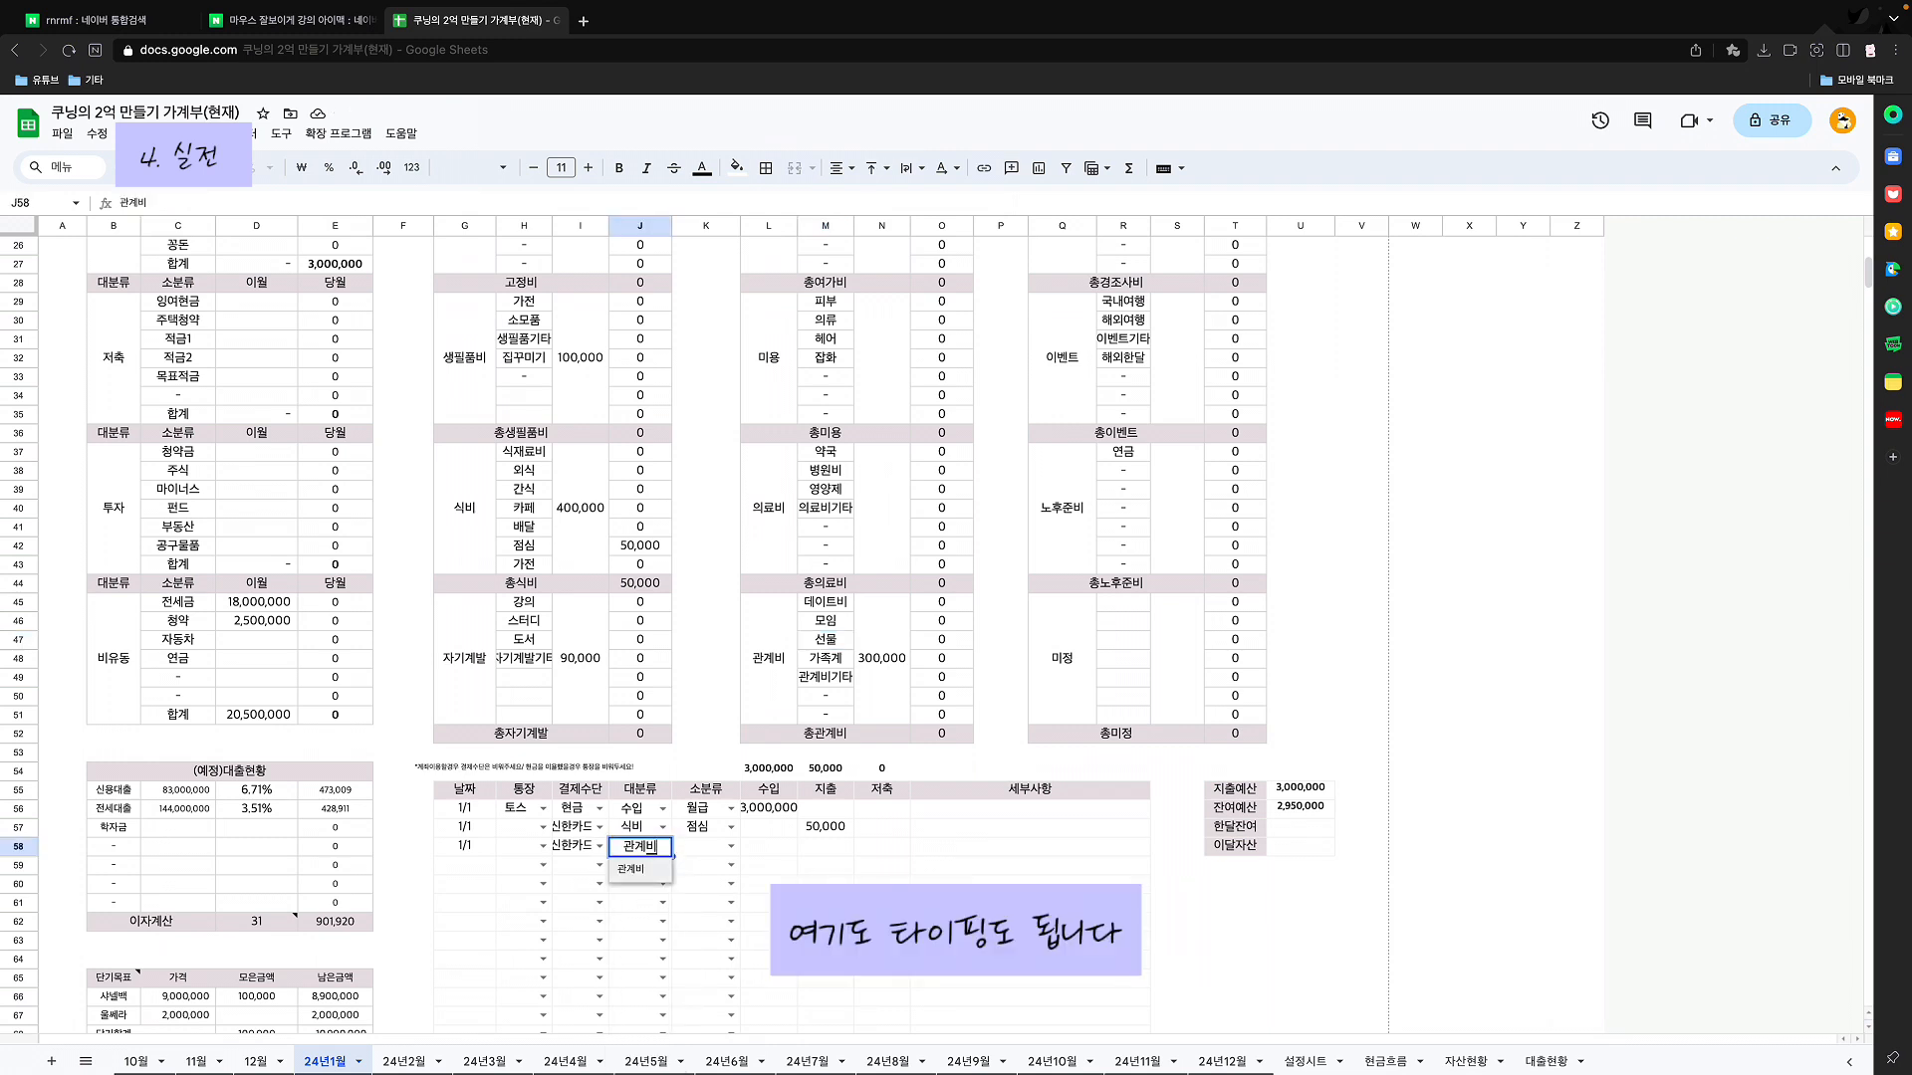
pyautogui.press('Return')
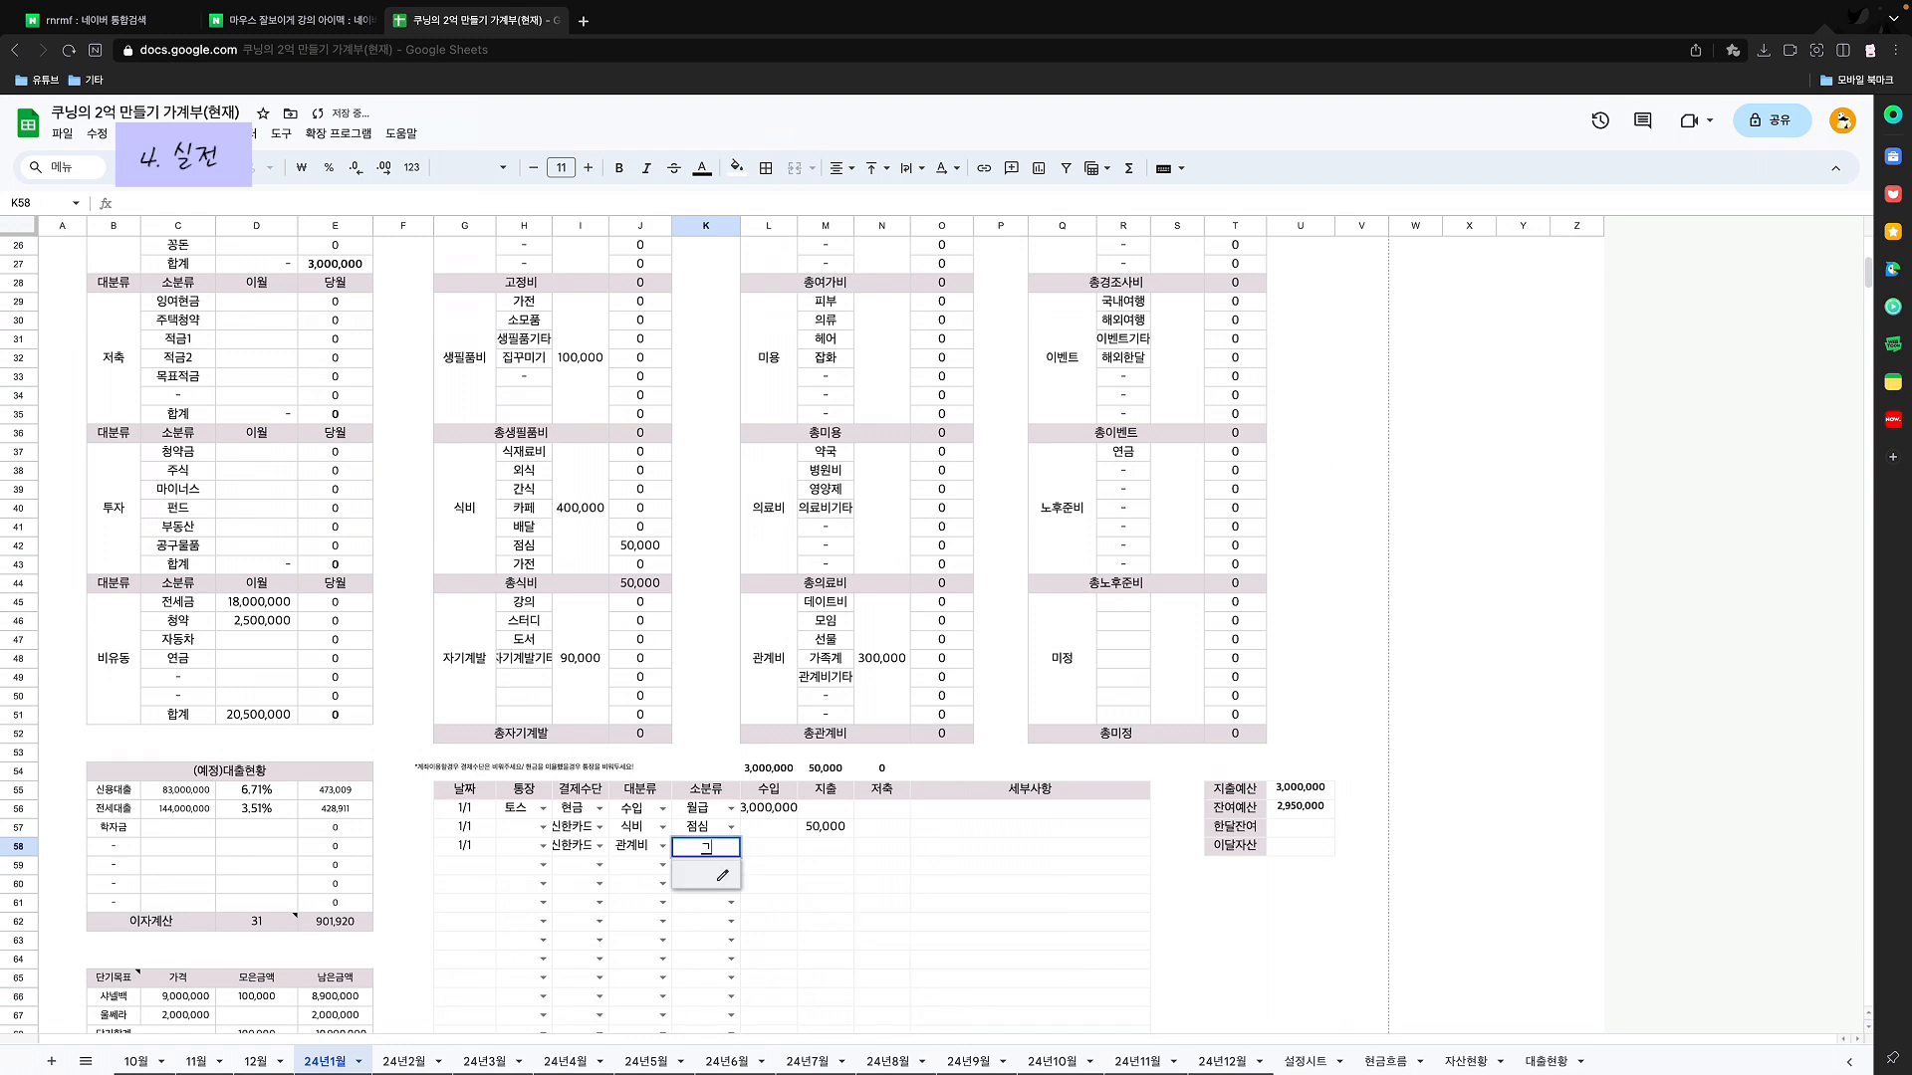
pyautogui.write('서ㄴ물')
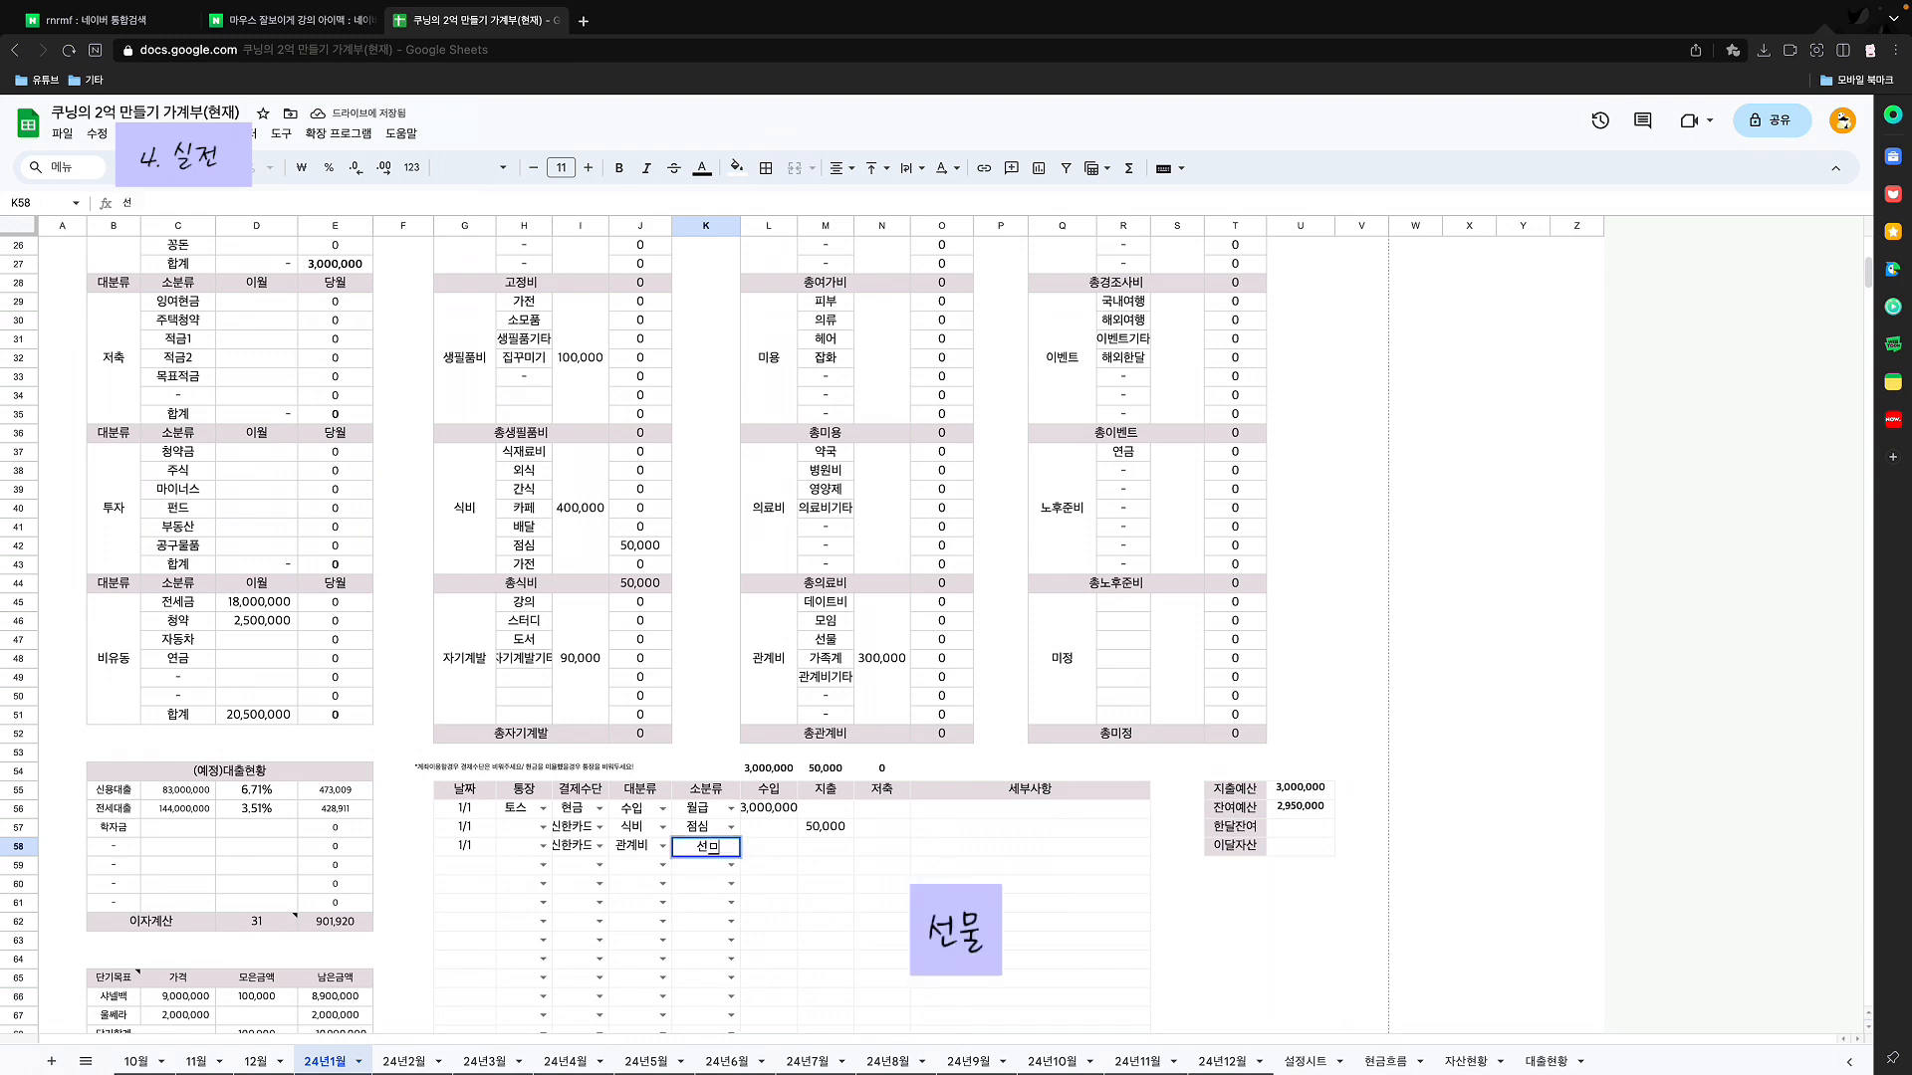
pyautogui.press('Return')
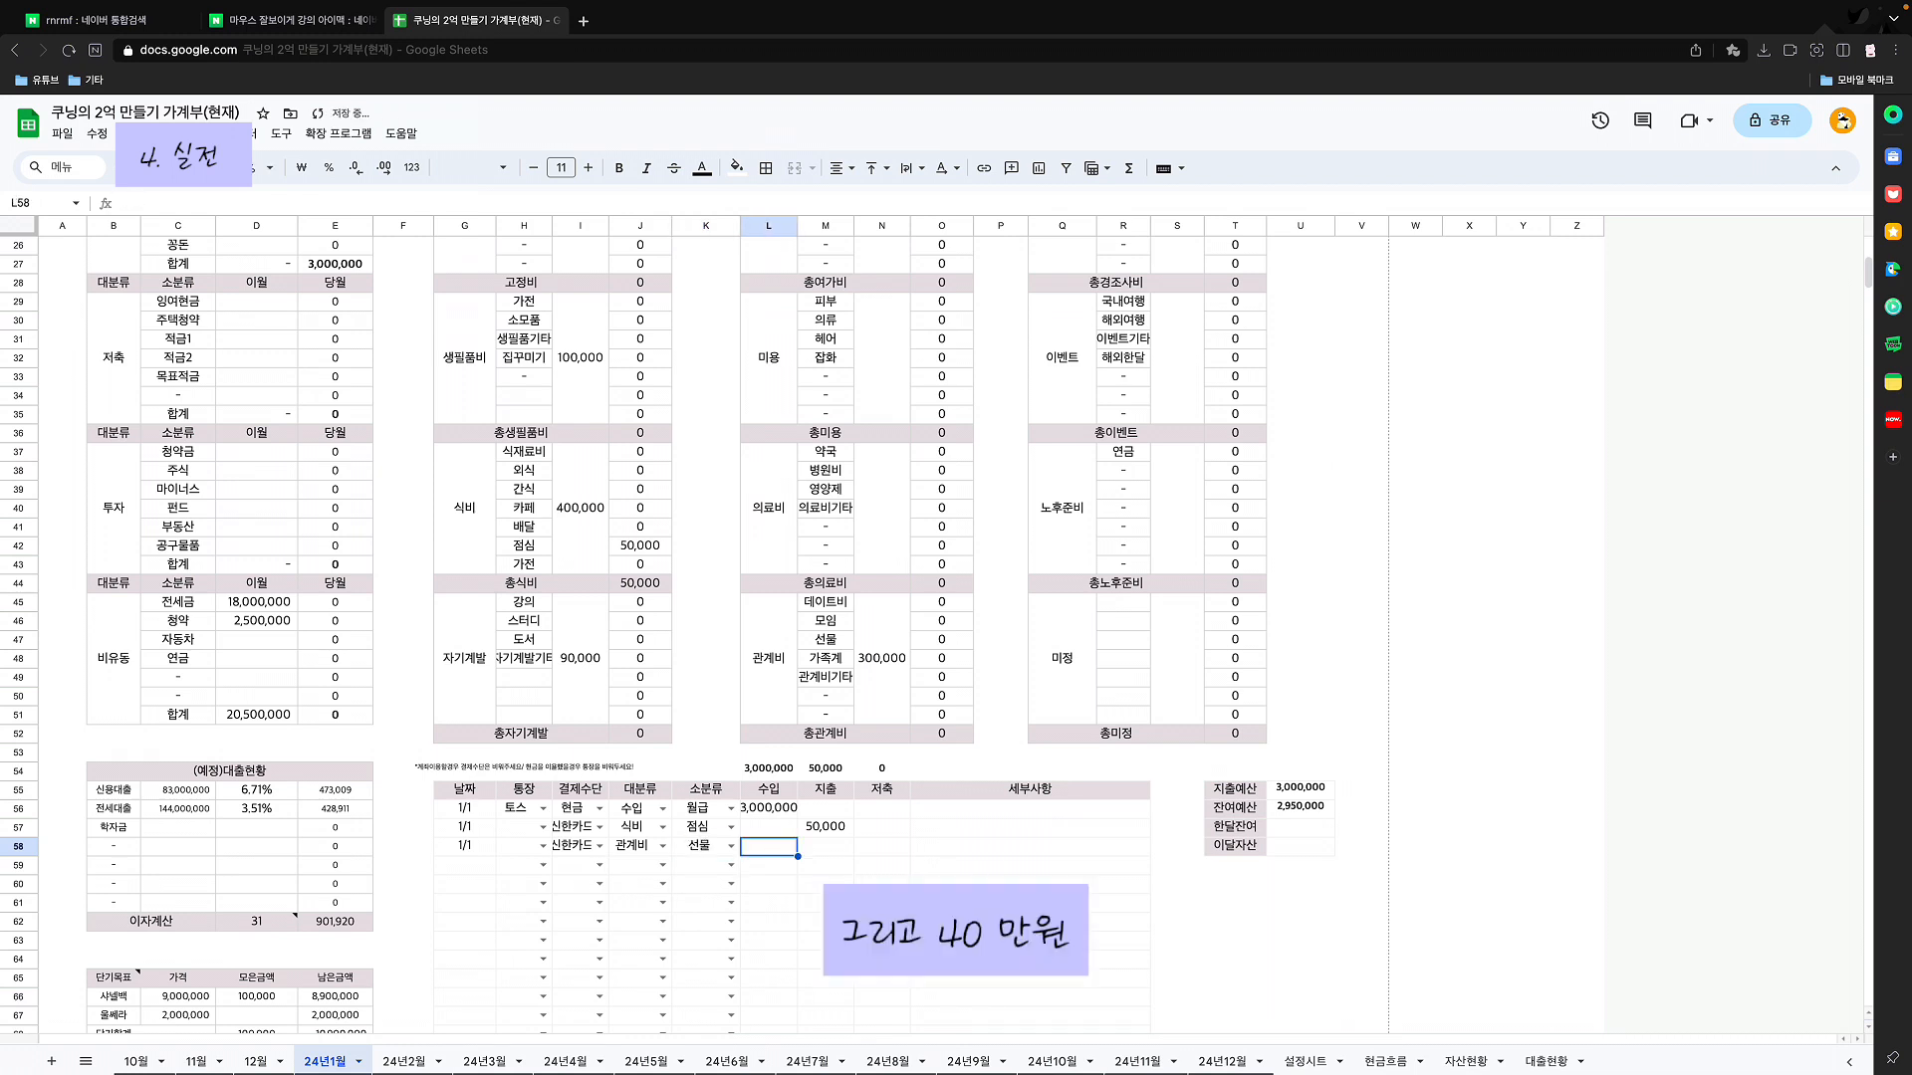
pyautogui.write('400000')
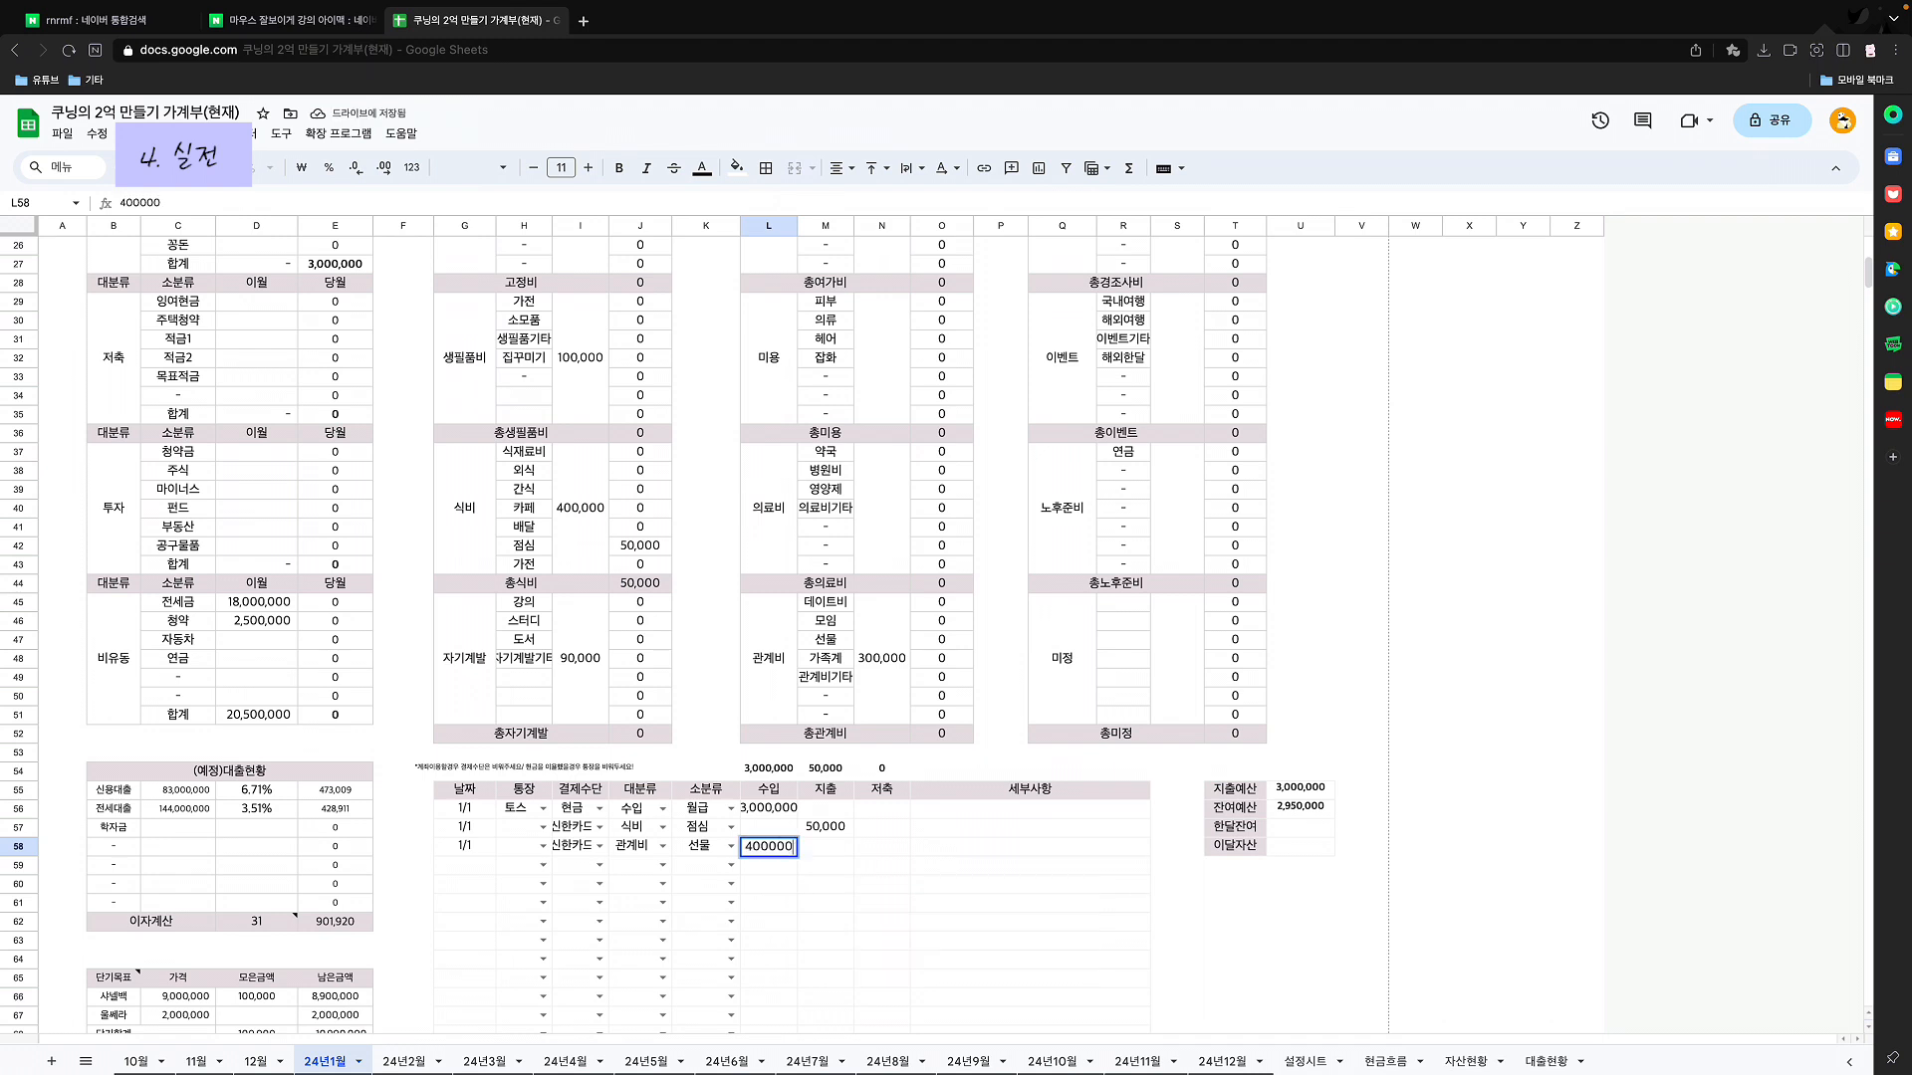
pyautogui.press('BackSpace')
pyautogui.press('BackSpace')
pyautogui.press('BackSpace')
pyautogui.press('BackSpace')
# Step: Enter 400,000 as the 지출 amount of the row 58 선물 entry and 남친선물 as its 세부사항
pyautogui.press('Tab')
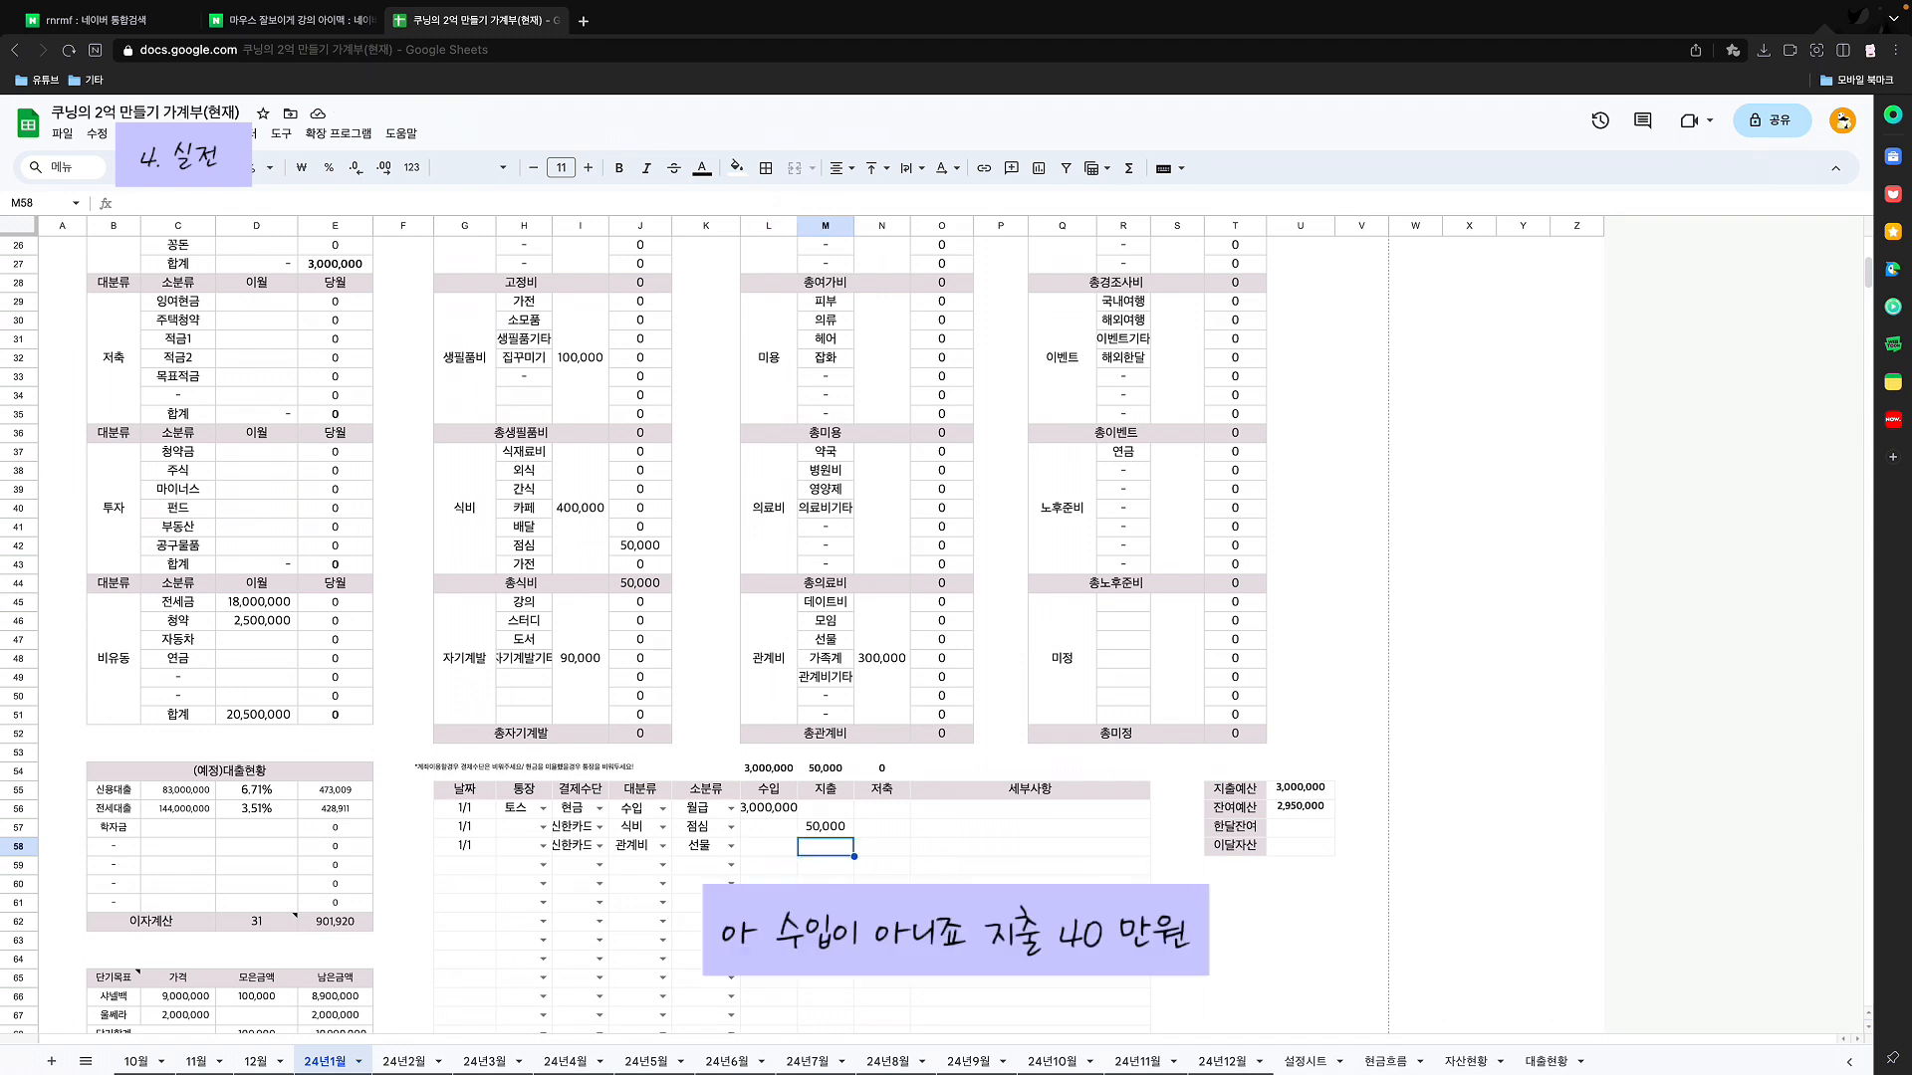
pyautogui.write('400,000')
pyautogui.press('Tab')
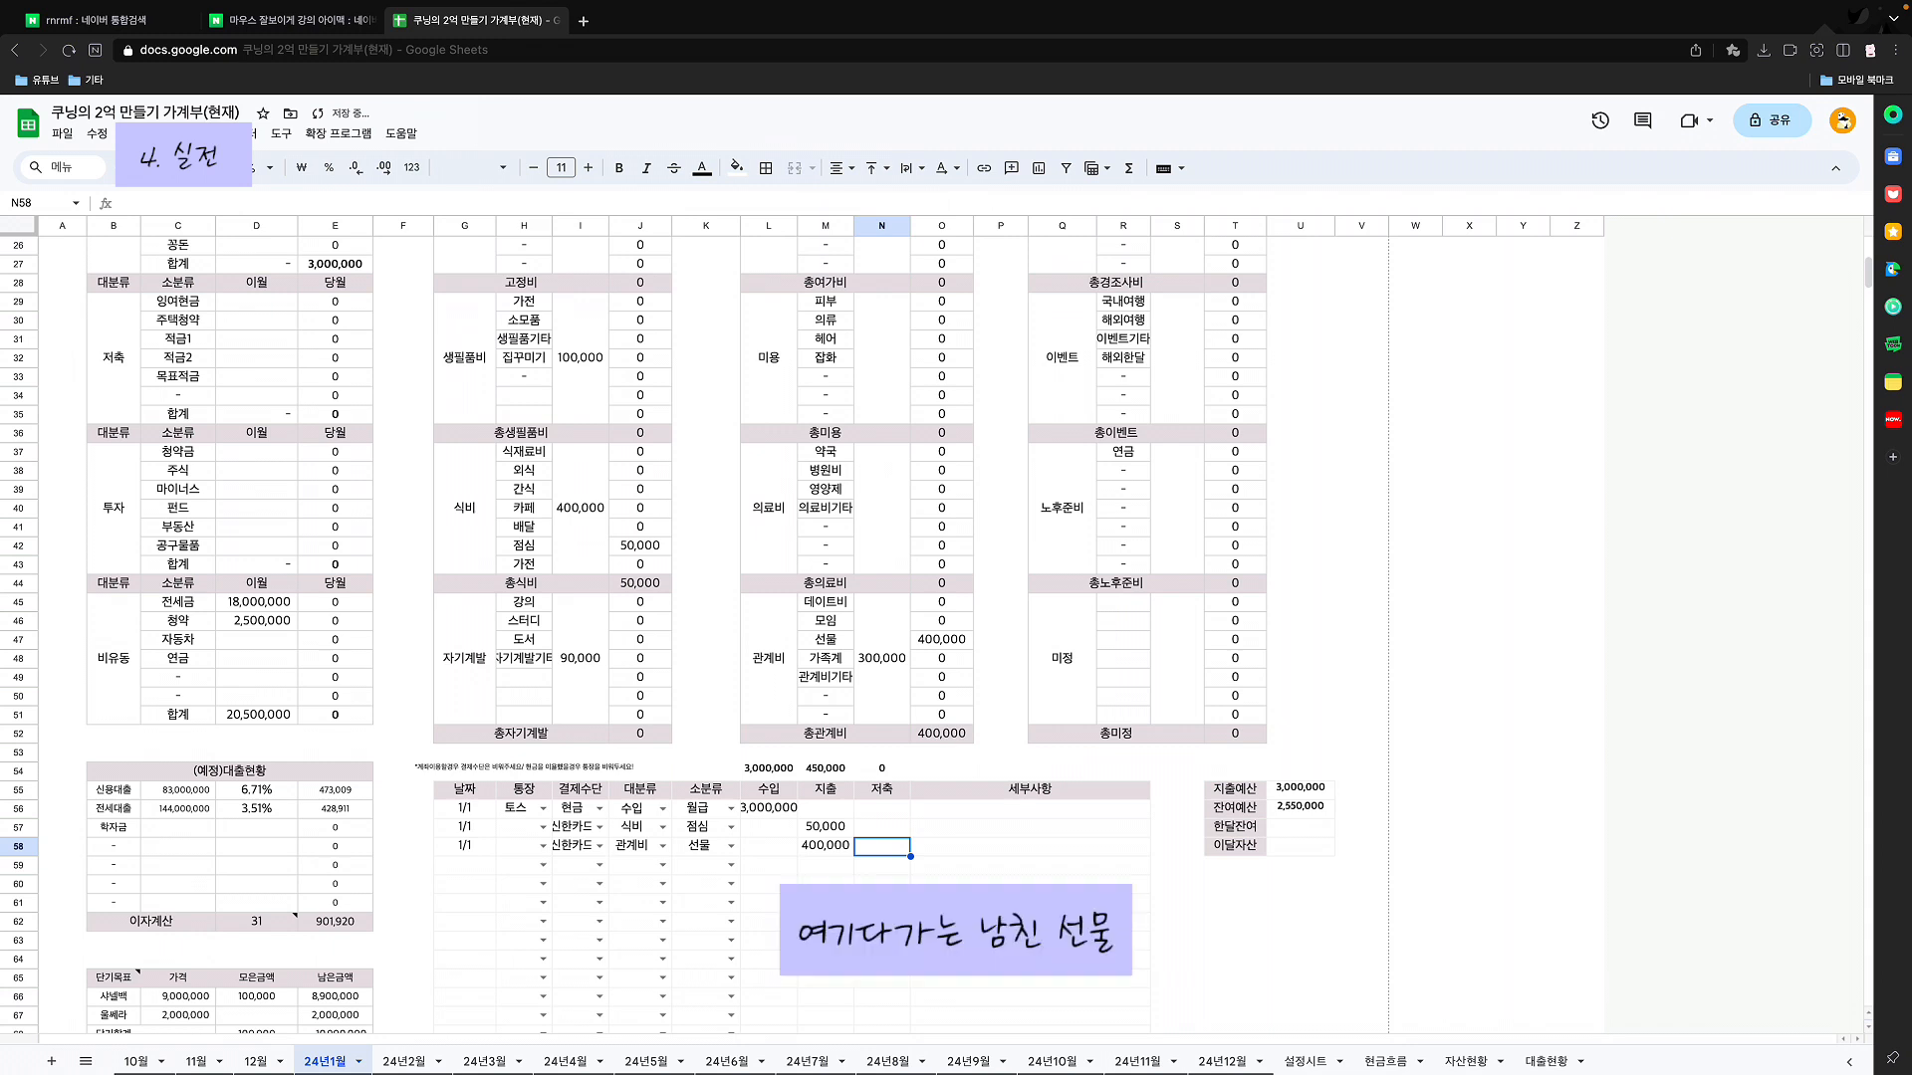
pyautogui.press('Tab')
pyautogui.write('남친선물')
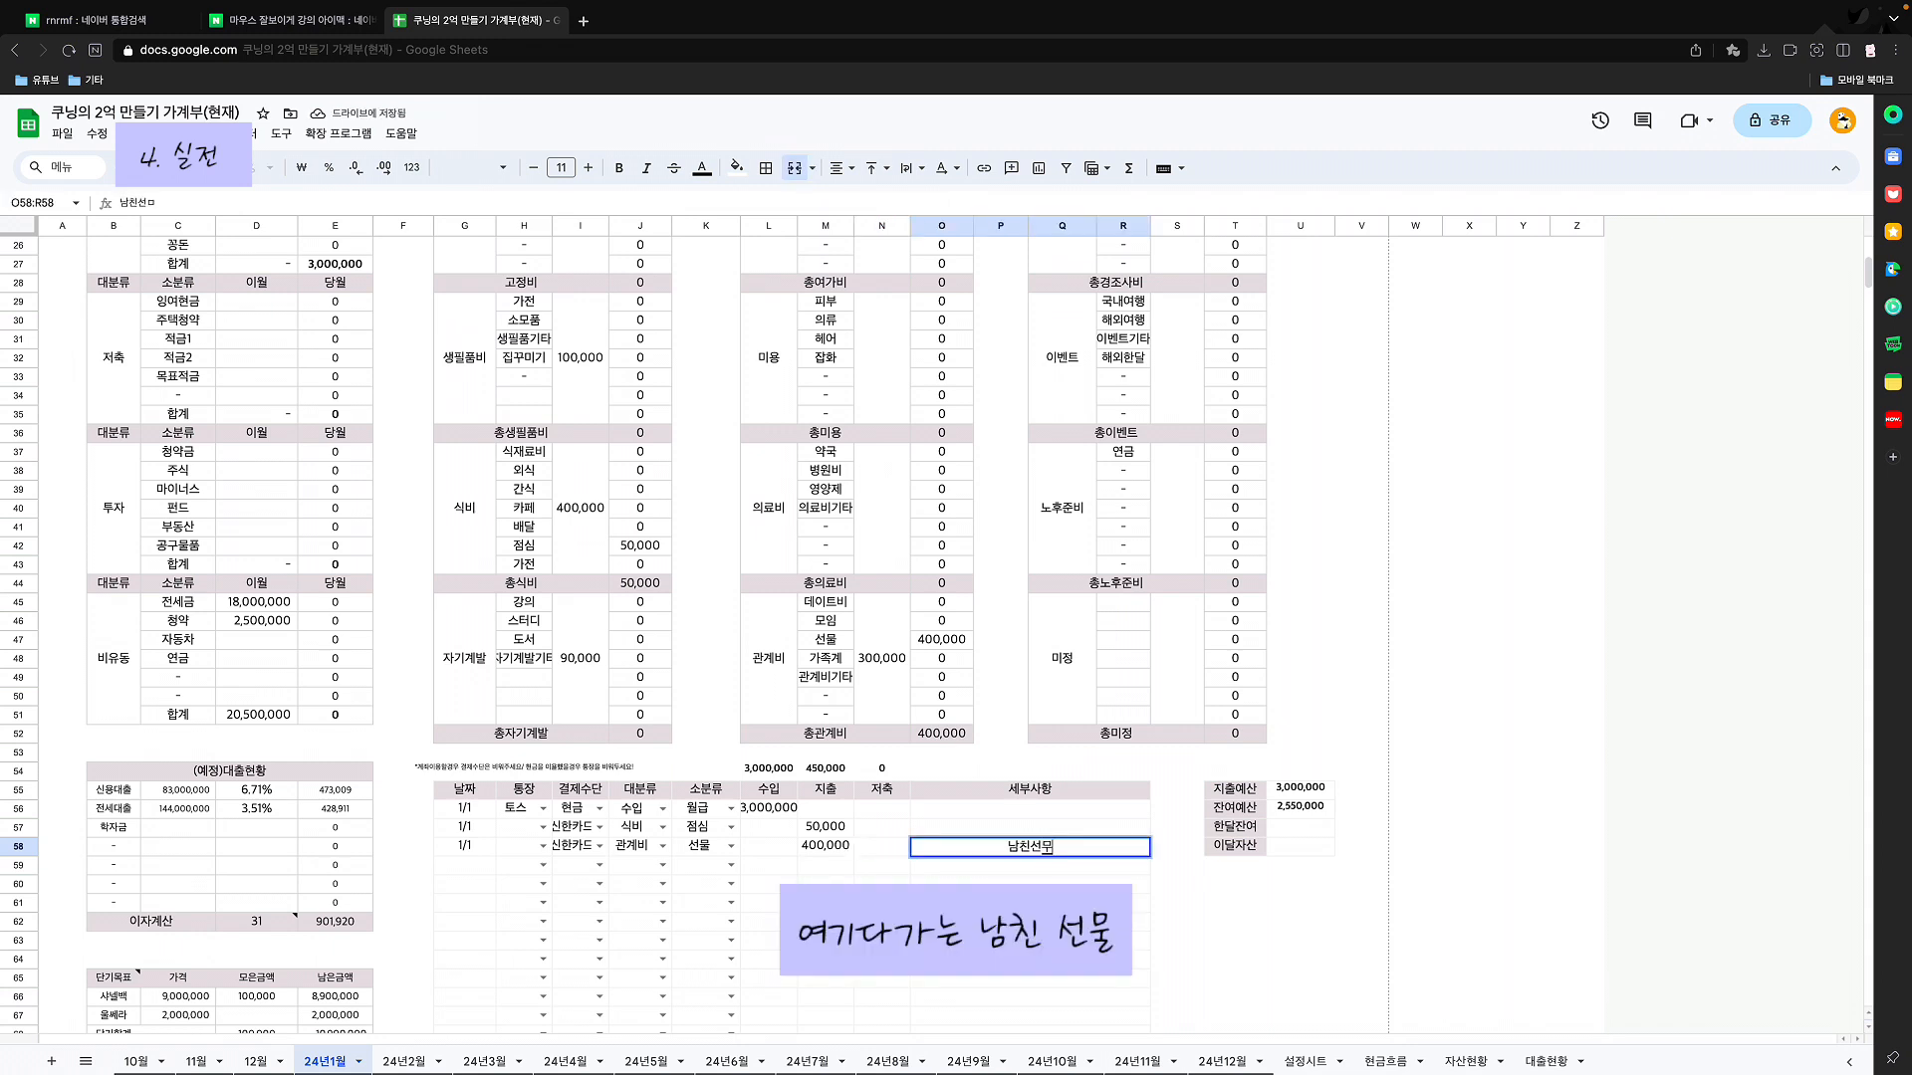
pyautogui.press('Return')
# Step: Start a ledger entry in row 59 dated 1/1, leaving 통장 blank and setting 결제수단 to 신한카드
pyautogui.scroll(-1, 821, 634)
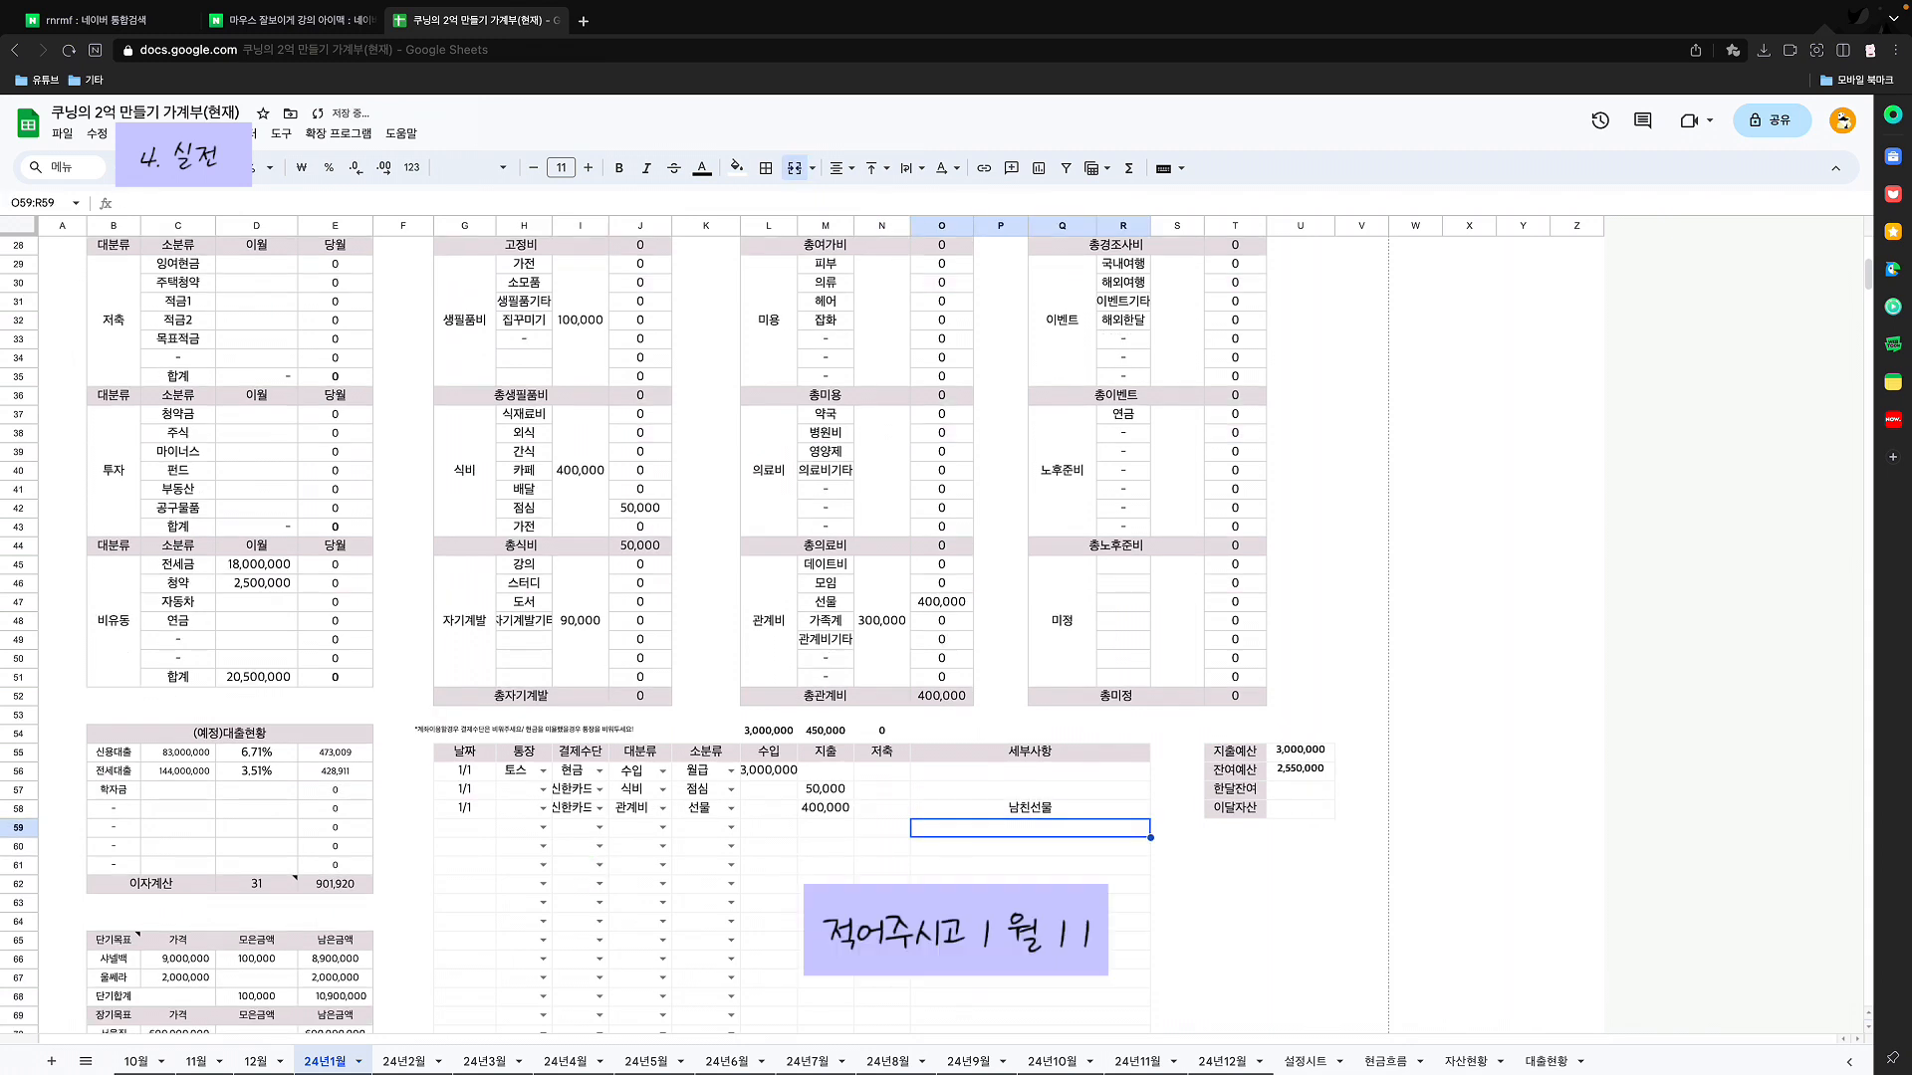
pyautogui.click(464, 827)
pyautogui.write('1/1')
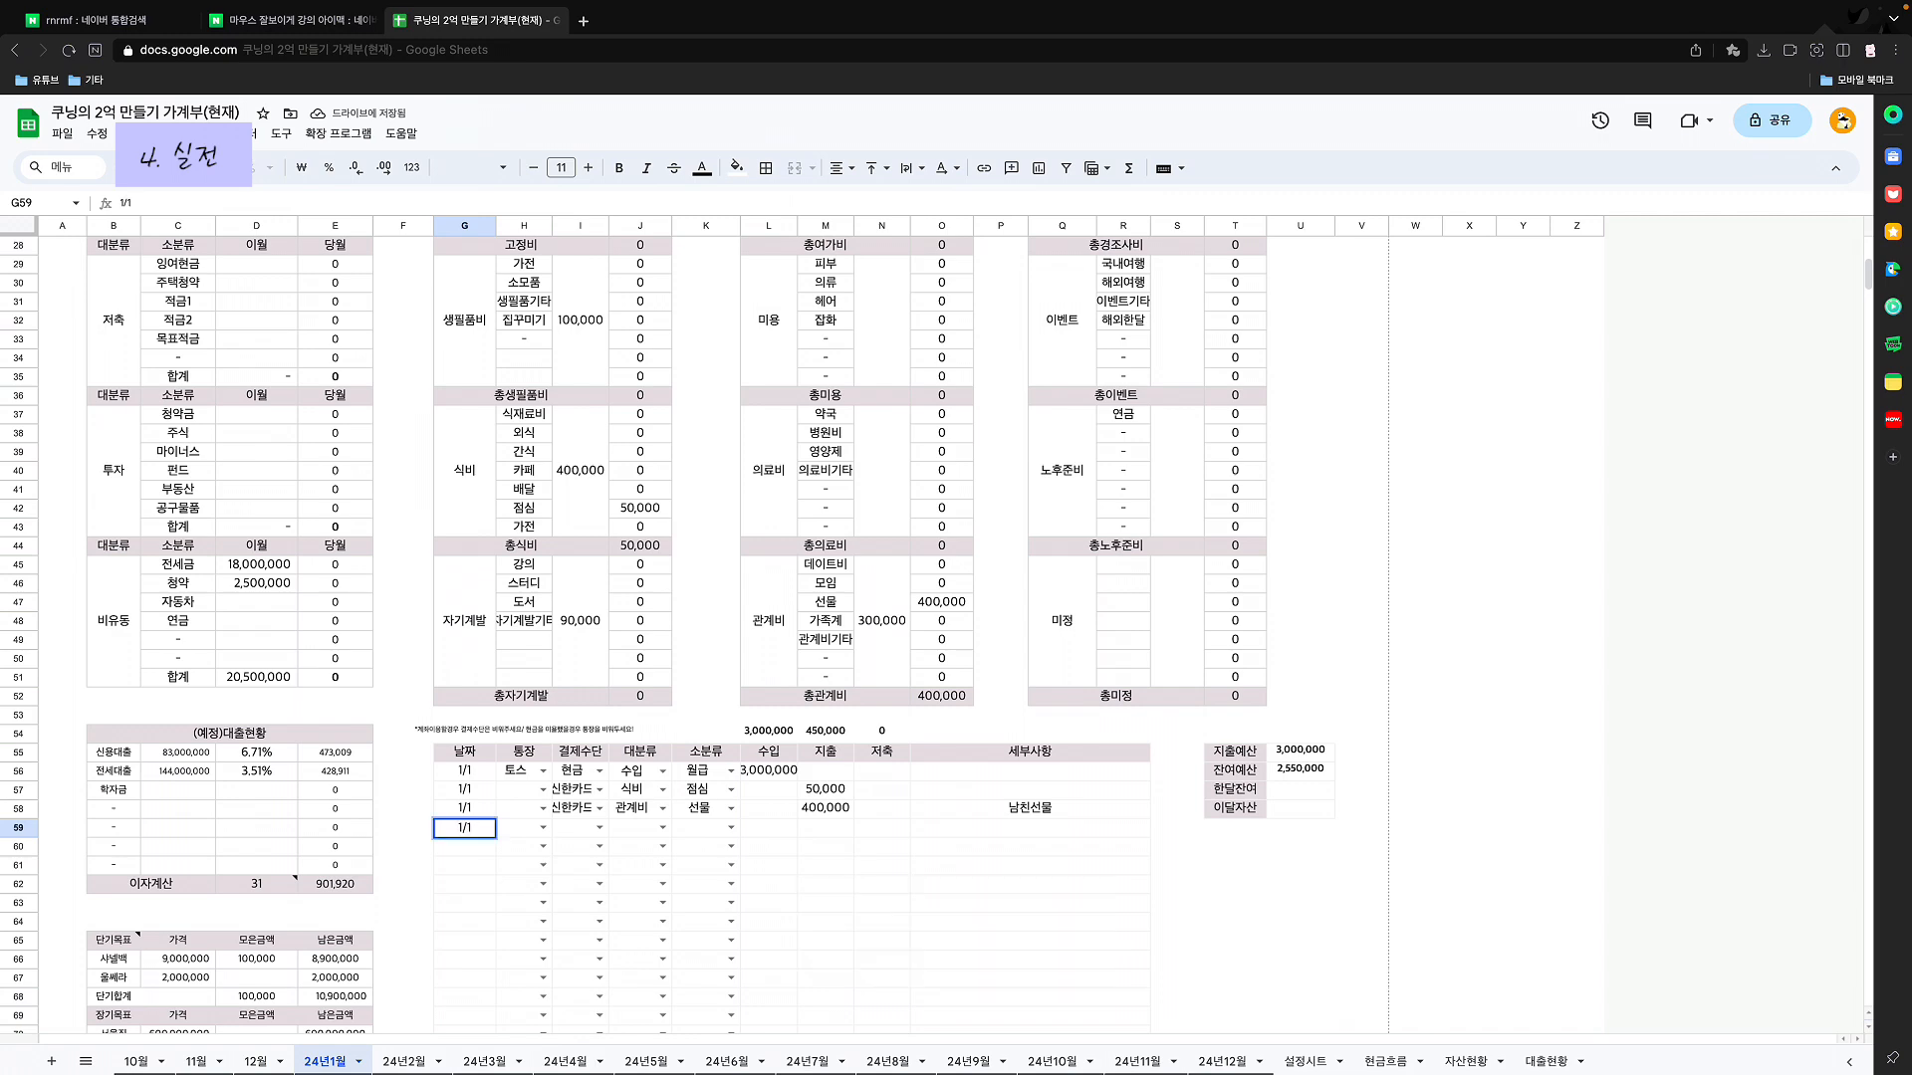
pyautogui.press('Tab')
pyautogui.press('Tab')
pyautogui.write('시ㄴ한')
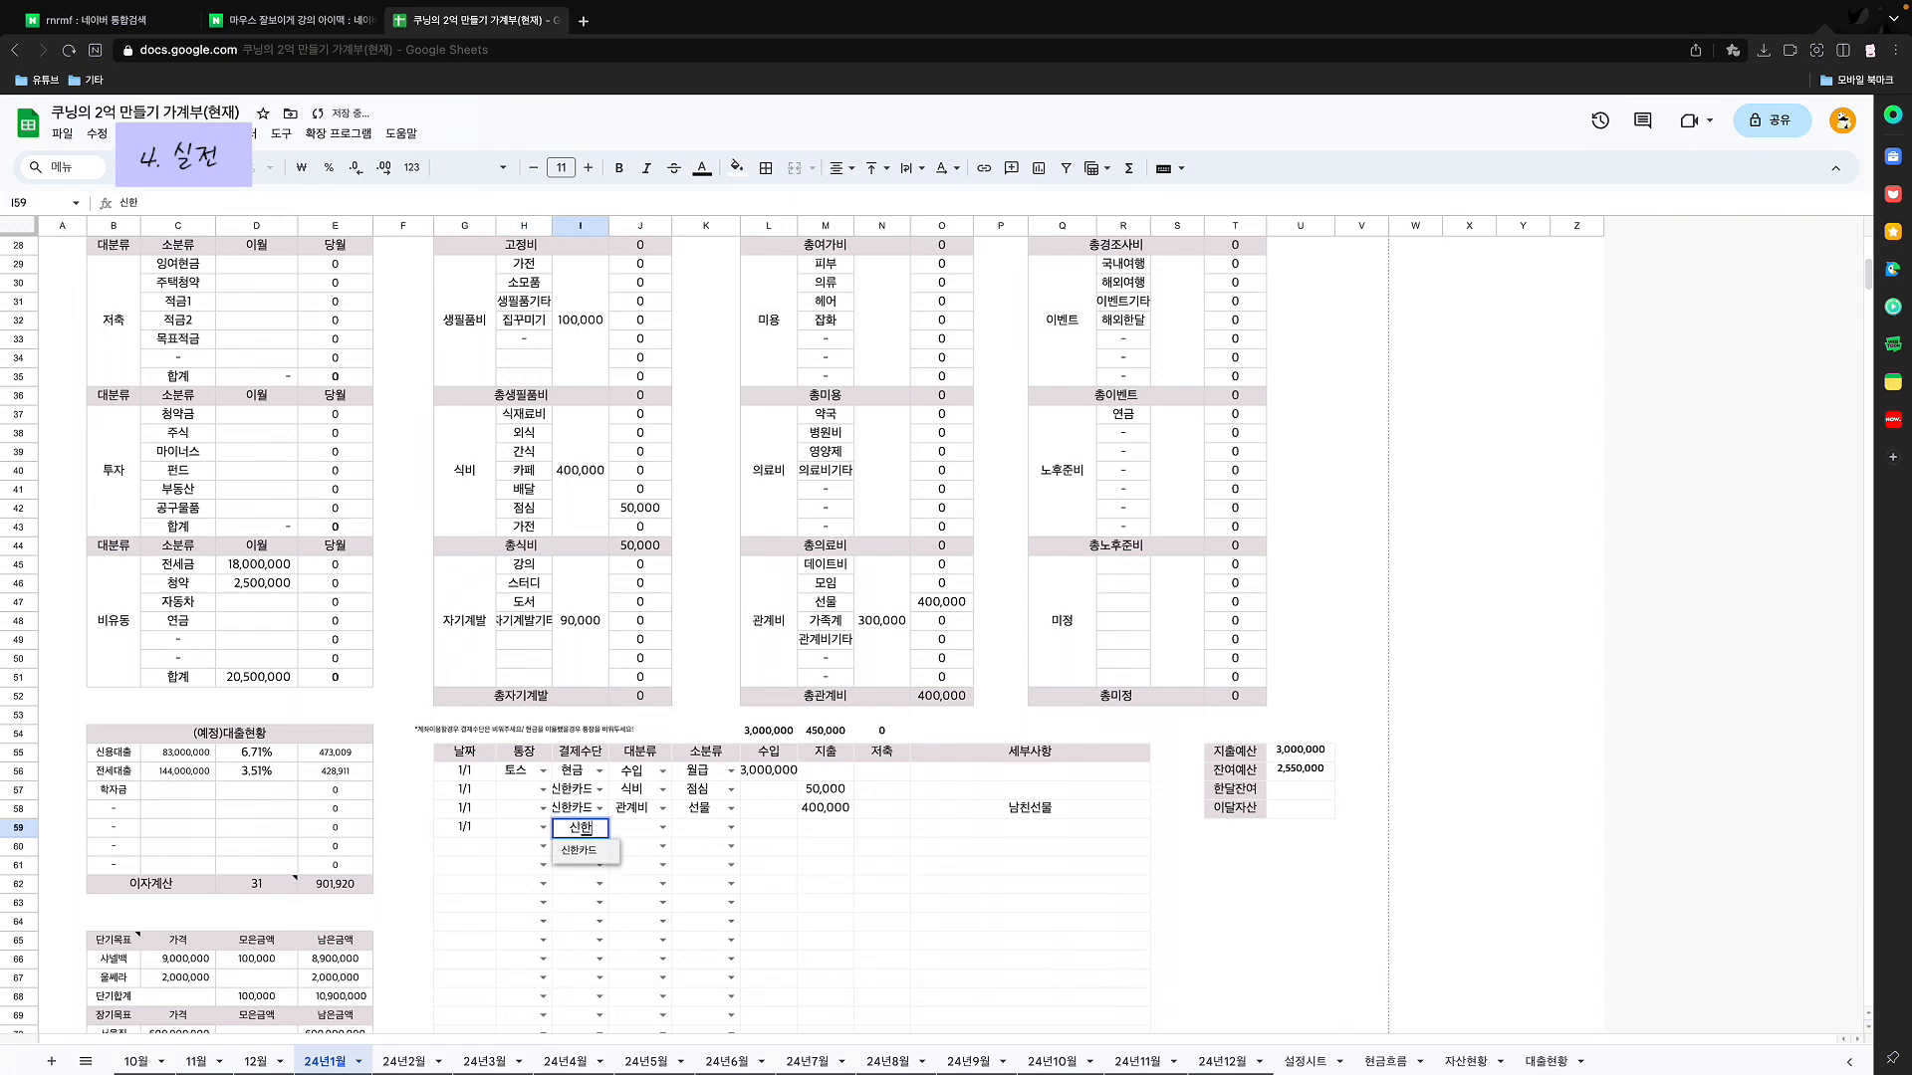
pyautogui.press('Tab')
# Step: Check the friend trip in the 이번달 이벤트 table and change the row 59 entry's date to 1/10
pyautogui.scroll(-5, 663, 637)
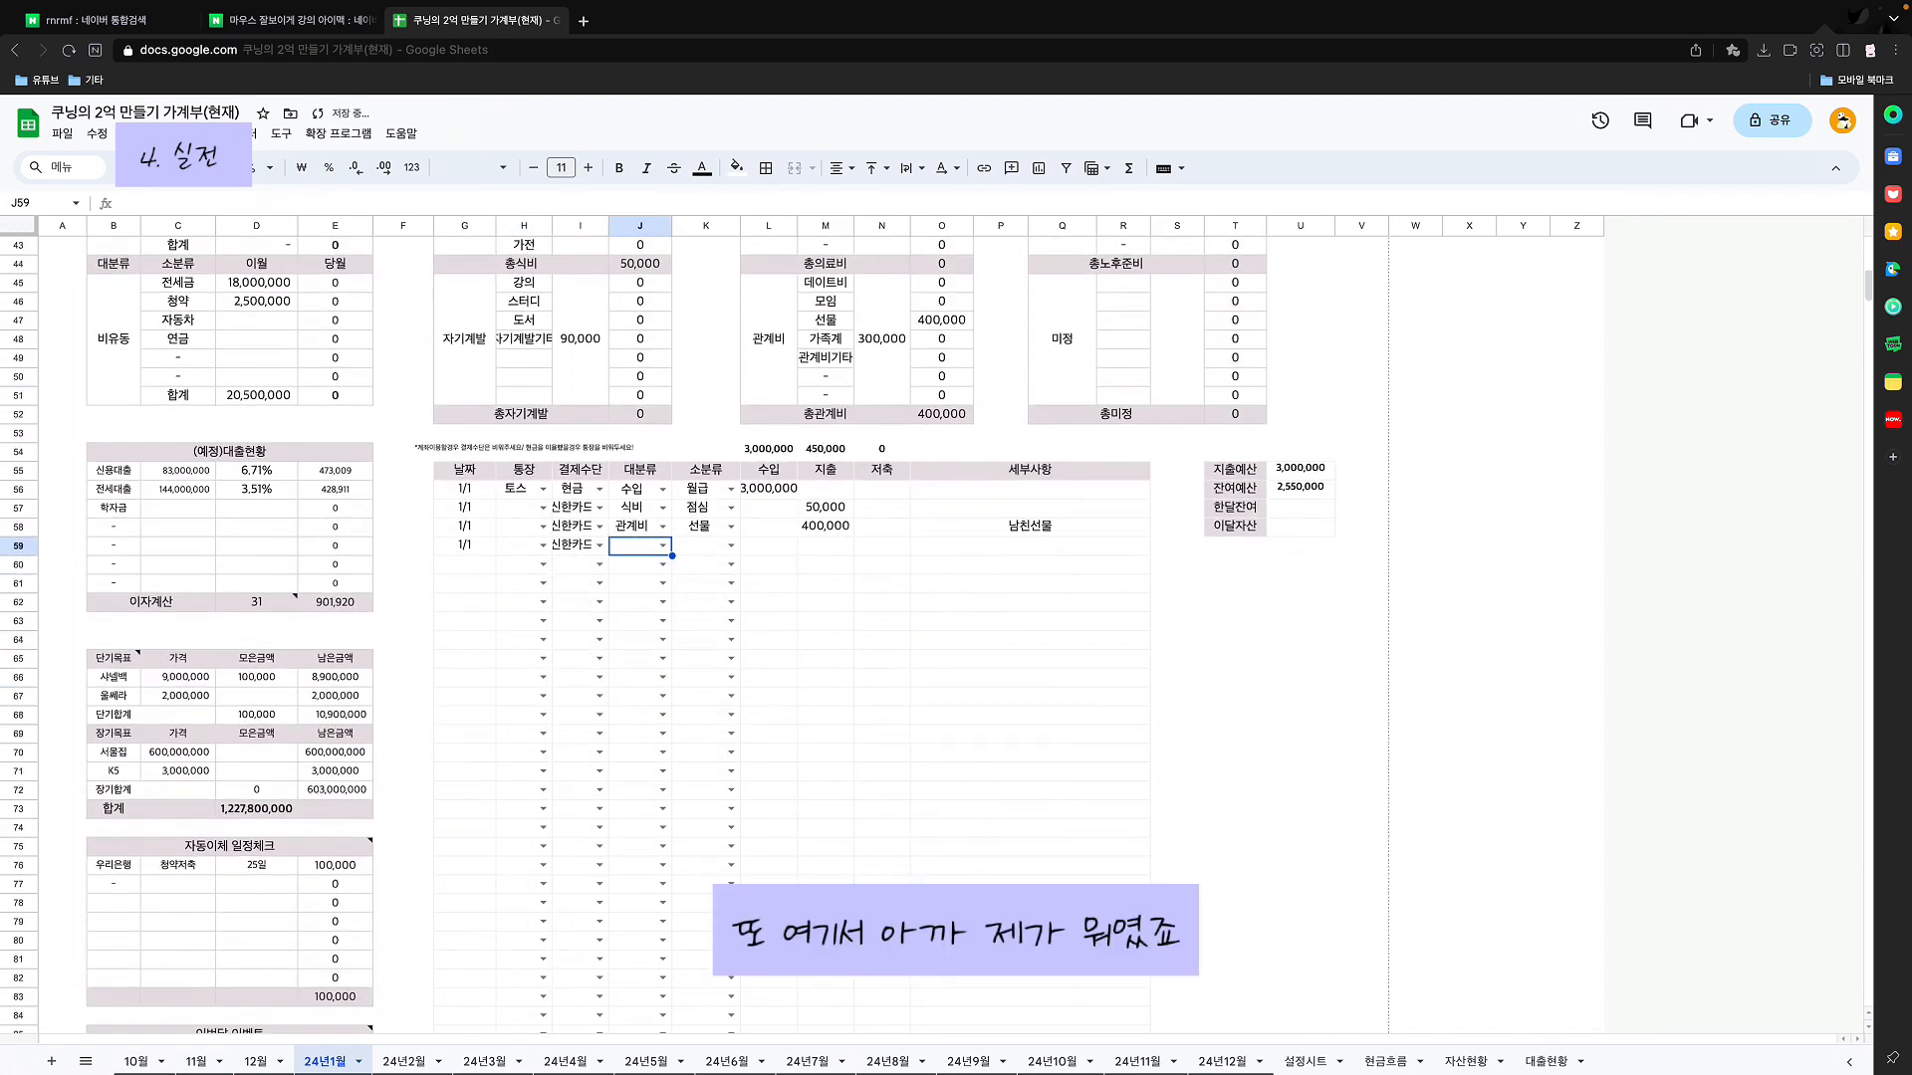
pyautogui.scroll(-1, 897, 627)
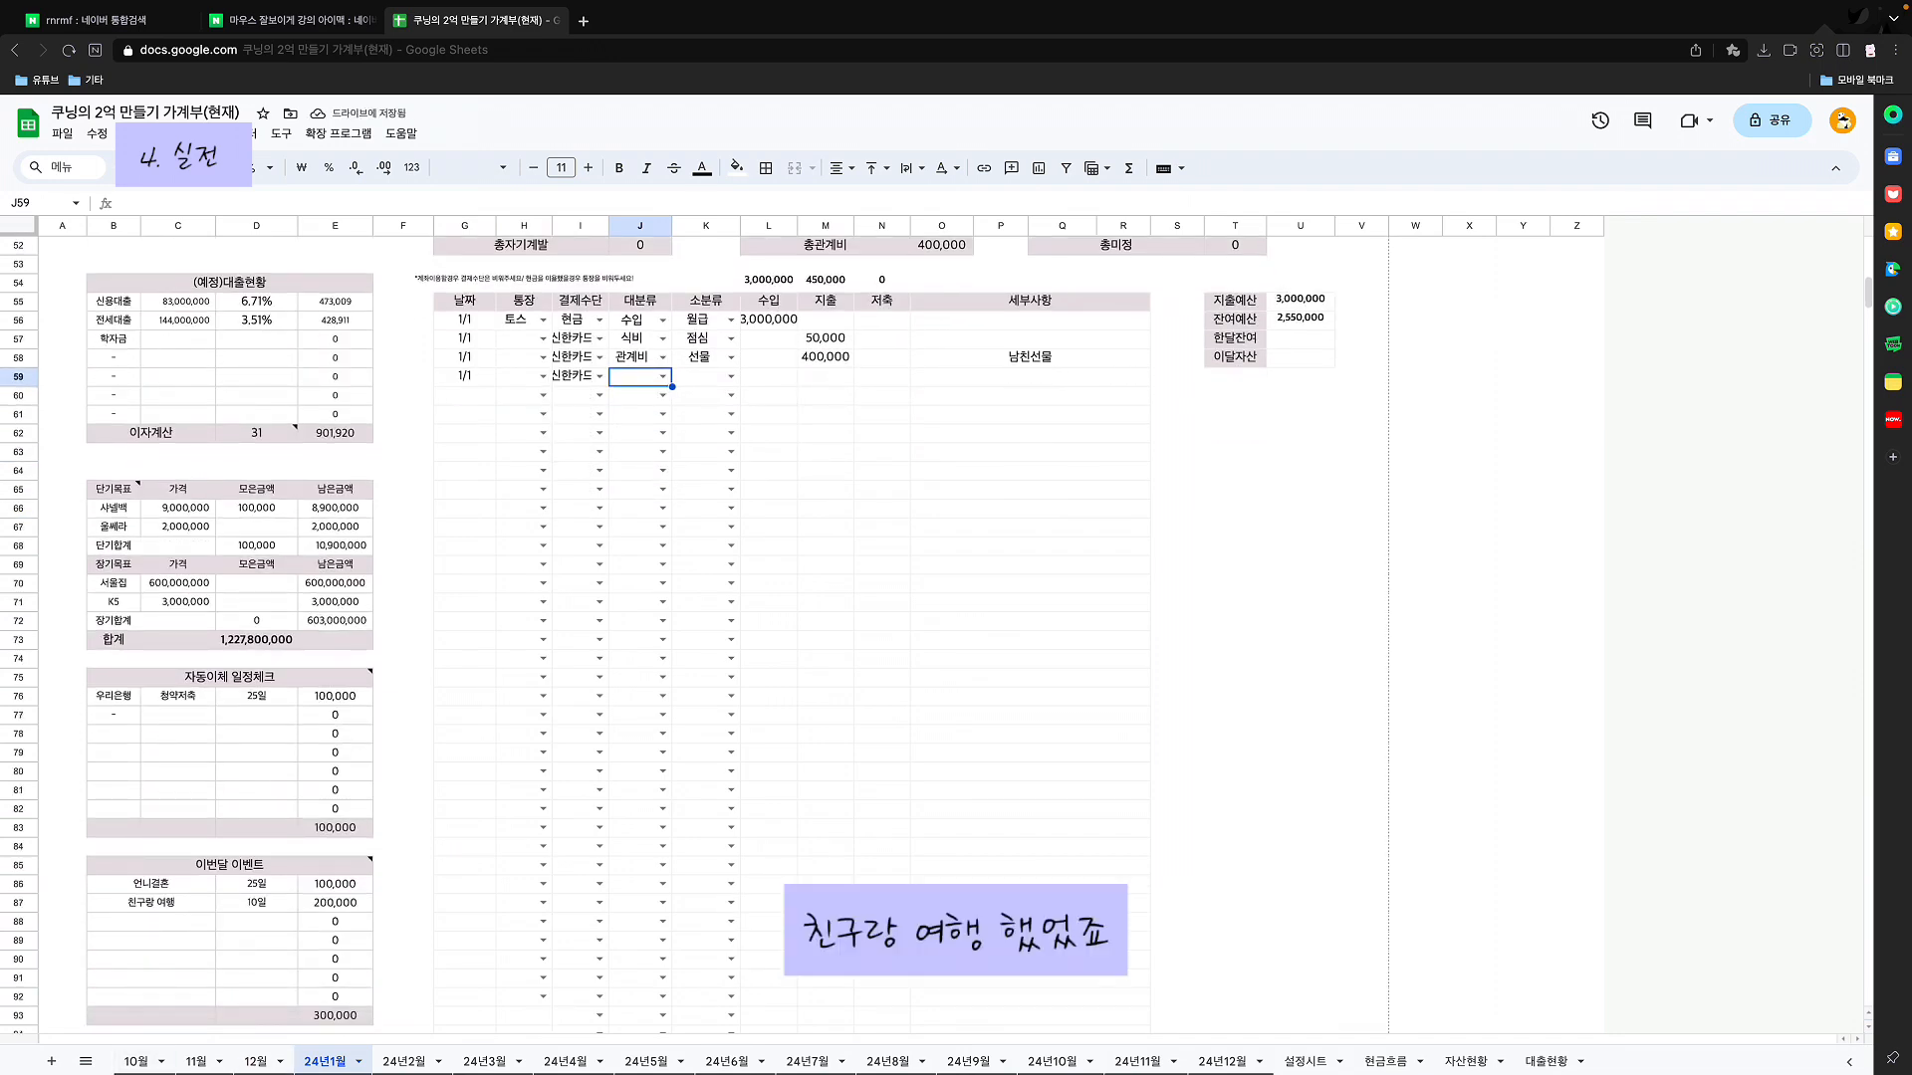
pyautogui.click(464, 376)
pyautogui.doubleClick(464, 376)
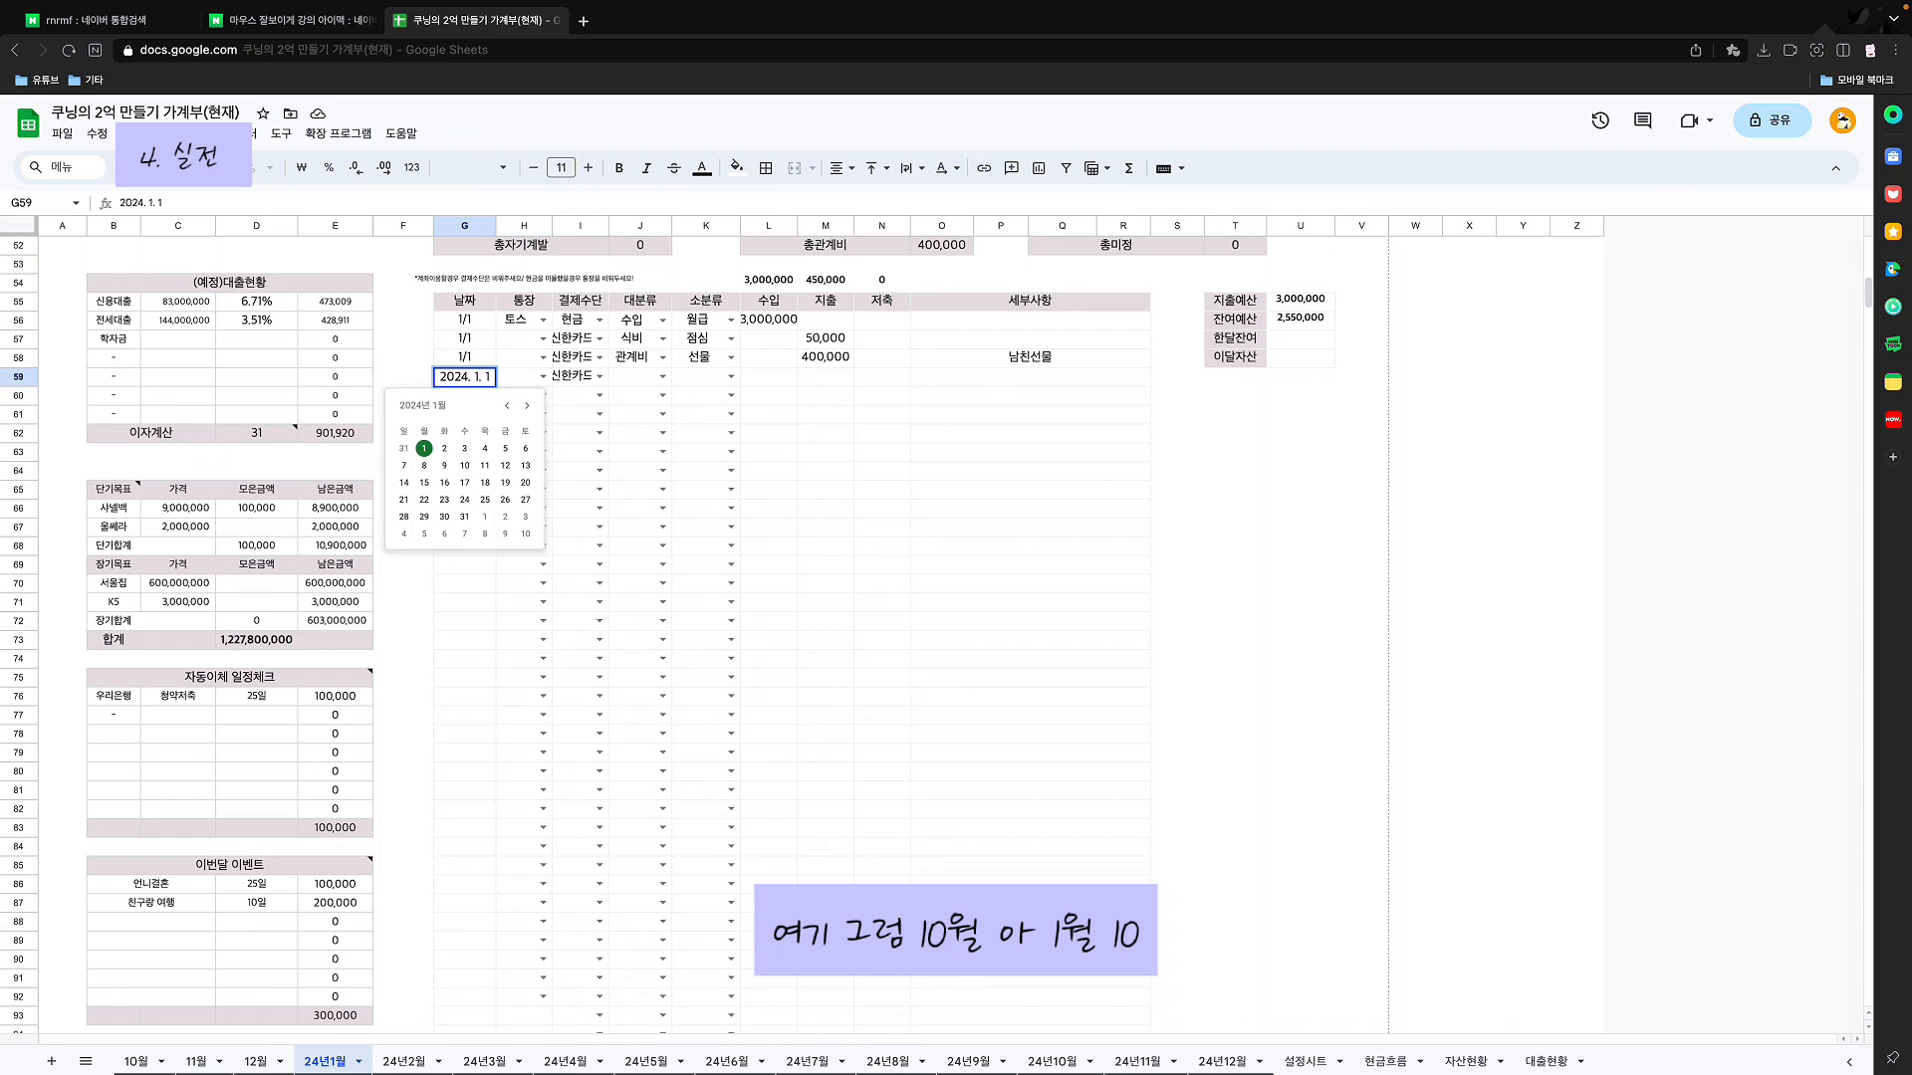
pyautogui.click(464, 465)
pyautogui.click(769, 395)
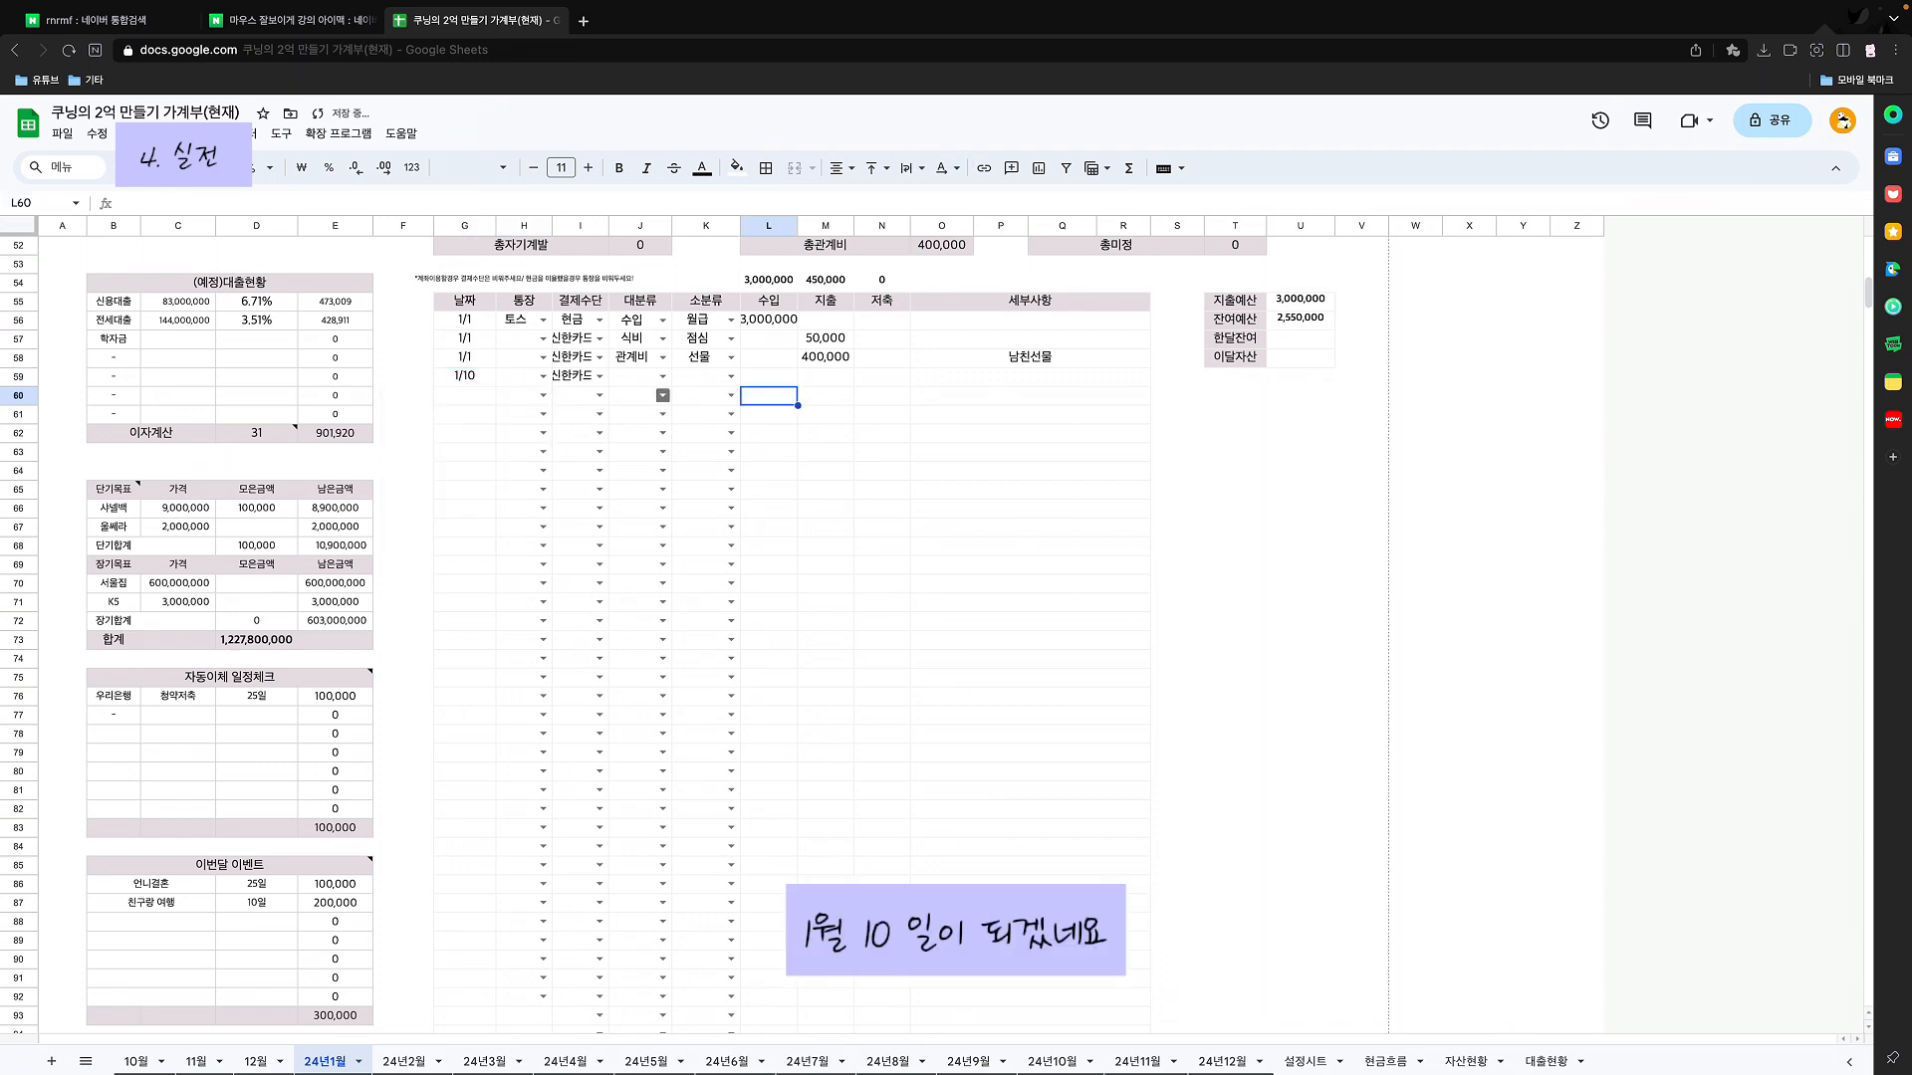
# Step: Set the 대분류 of the 1/10 entry in row 59 to 관계비 and its 소분류 to 관계비기타
pyautogui.click(657, 377)
pyautogui.click(663, 376)
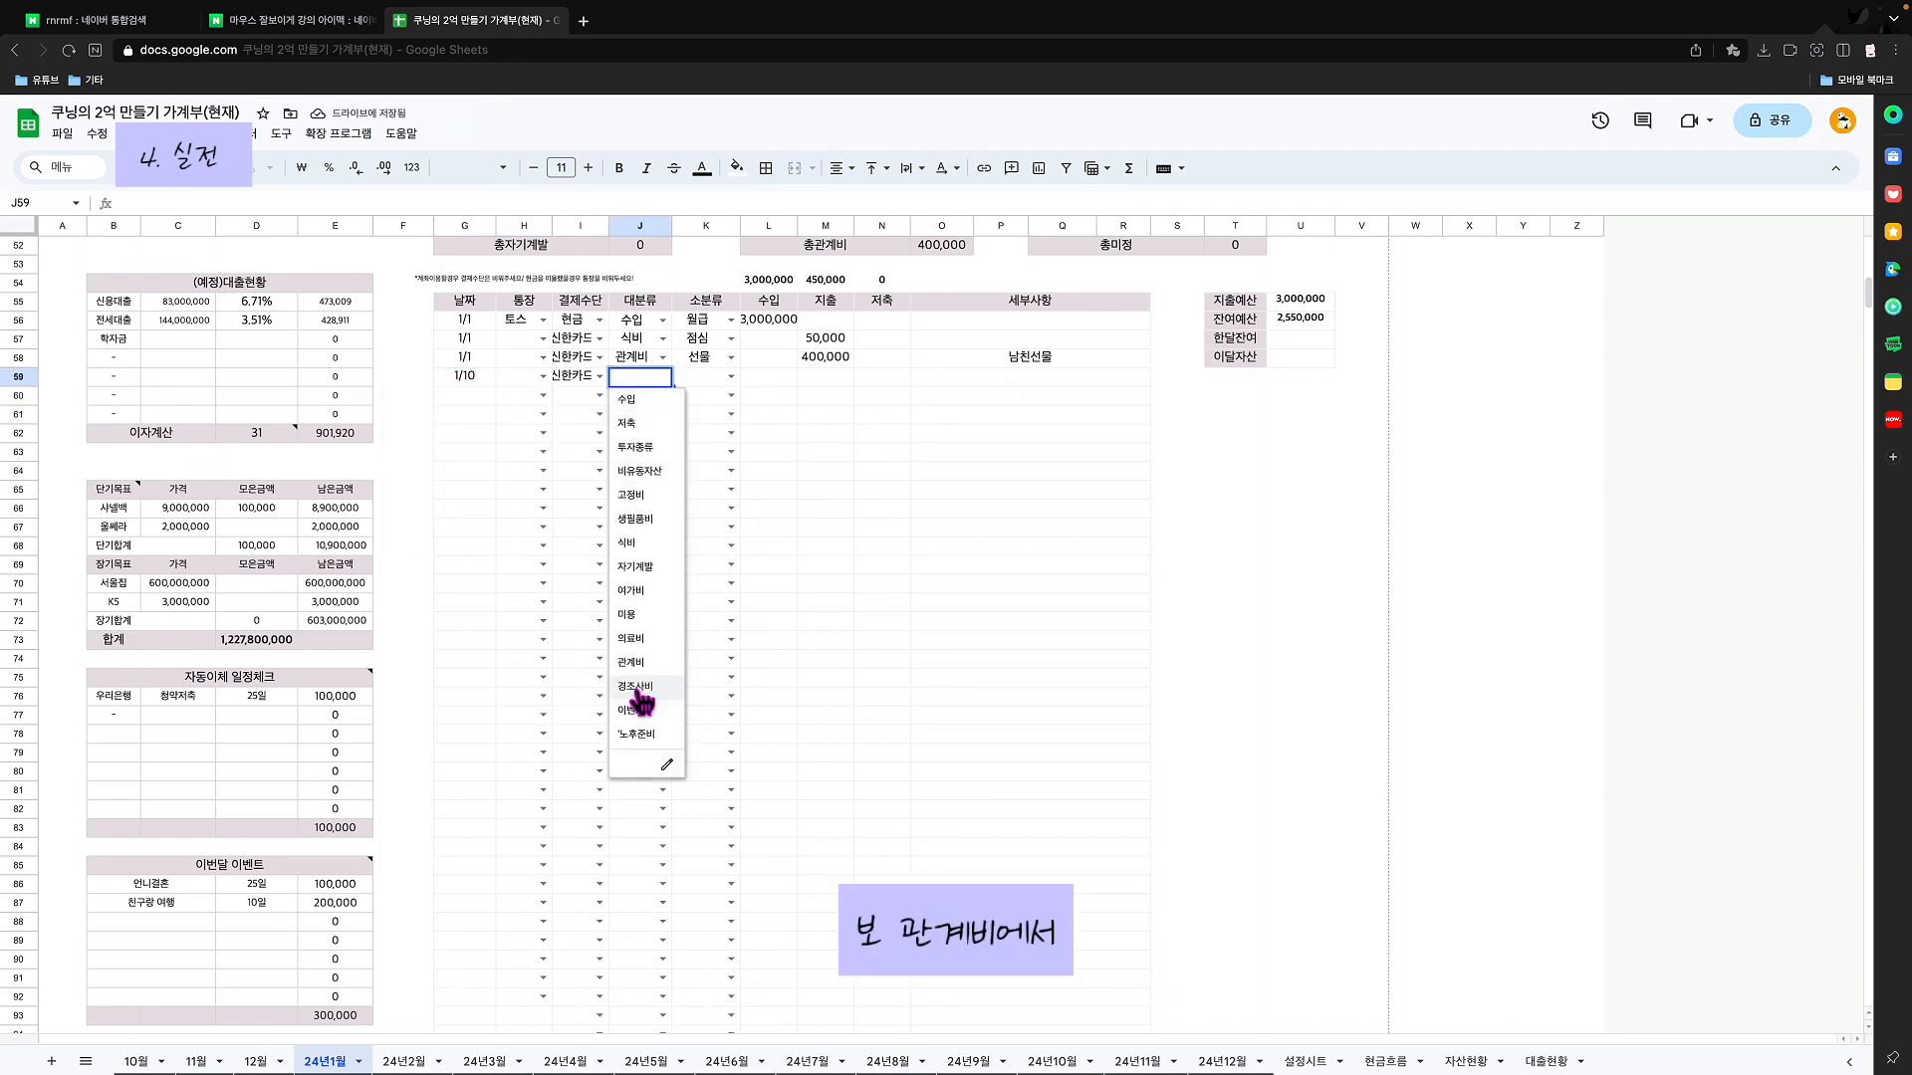
pyautogui.click(631, 662)
pyautogui.scroll(3, 638, 662)
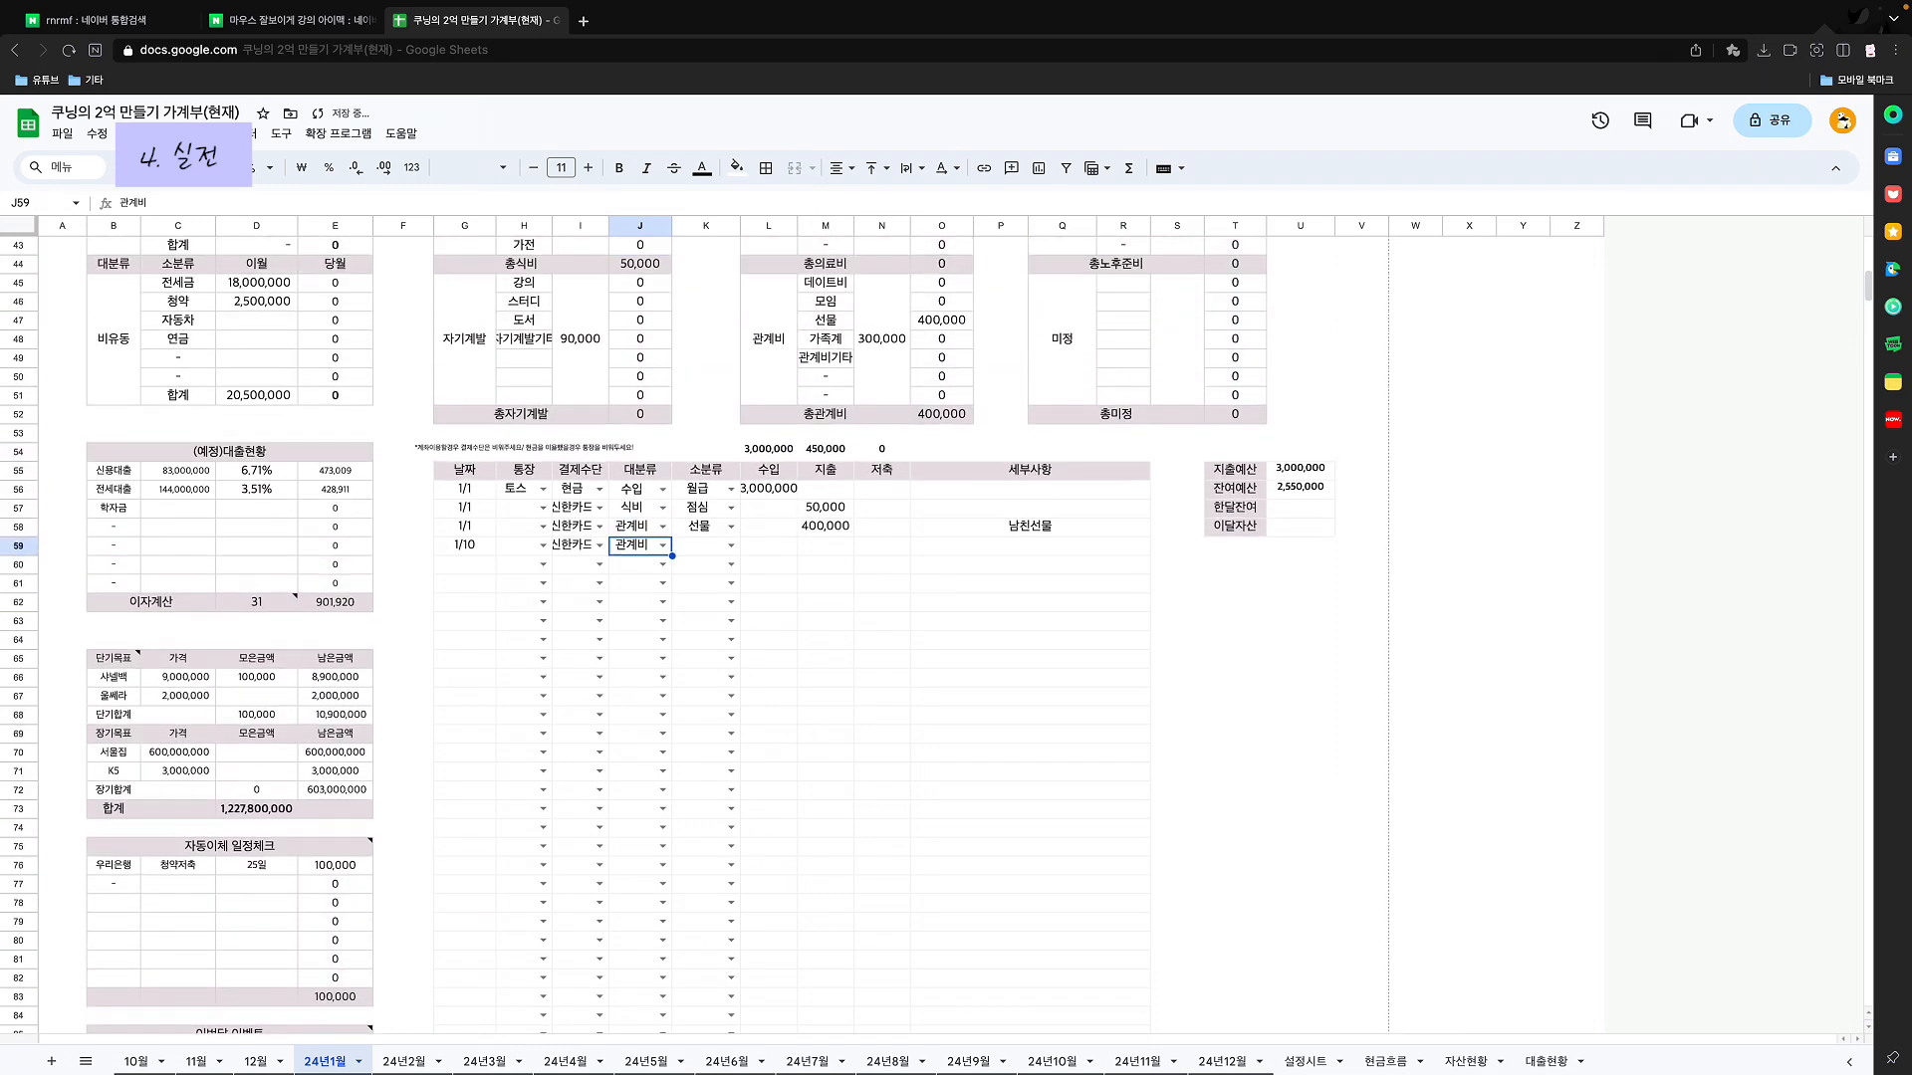
pyautogui.click(730, 545)
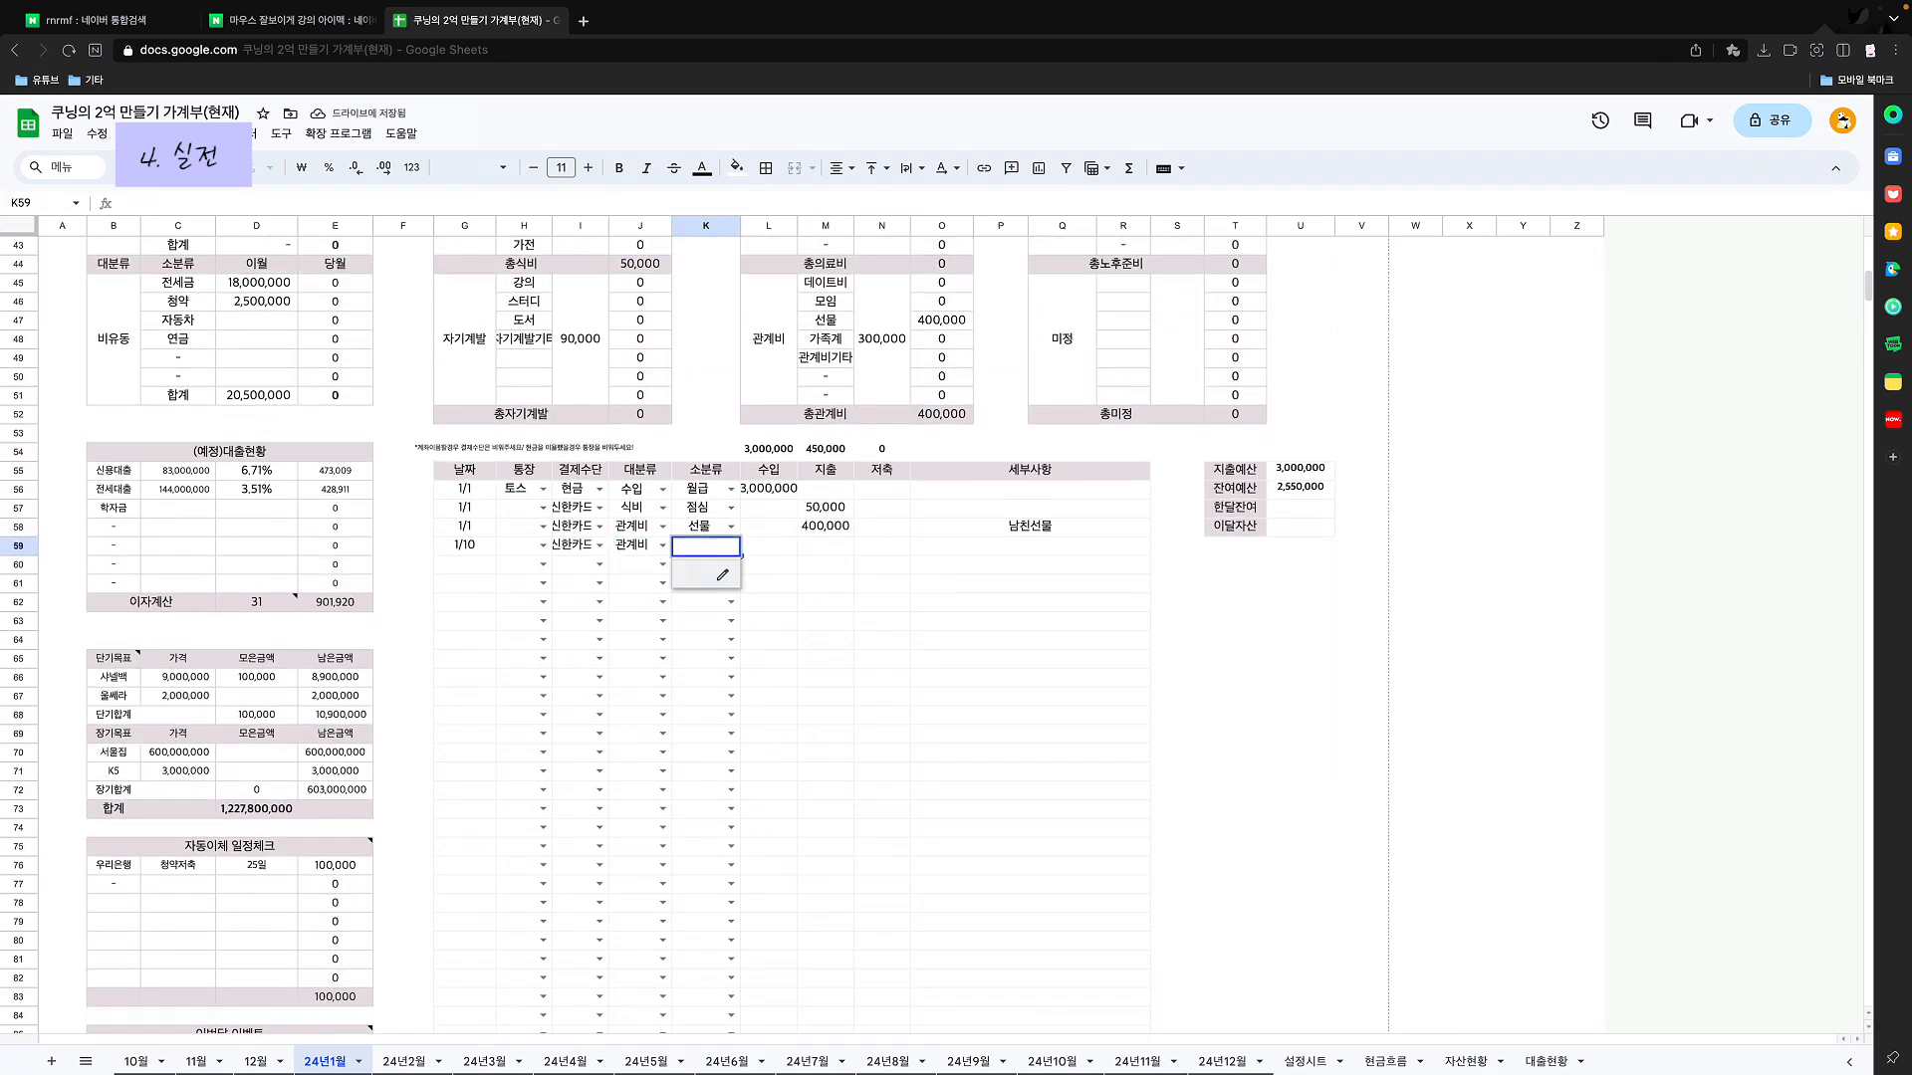
pyautogui.write('관ㄱ')
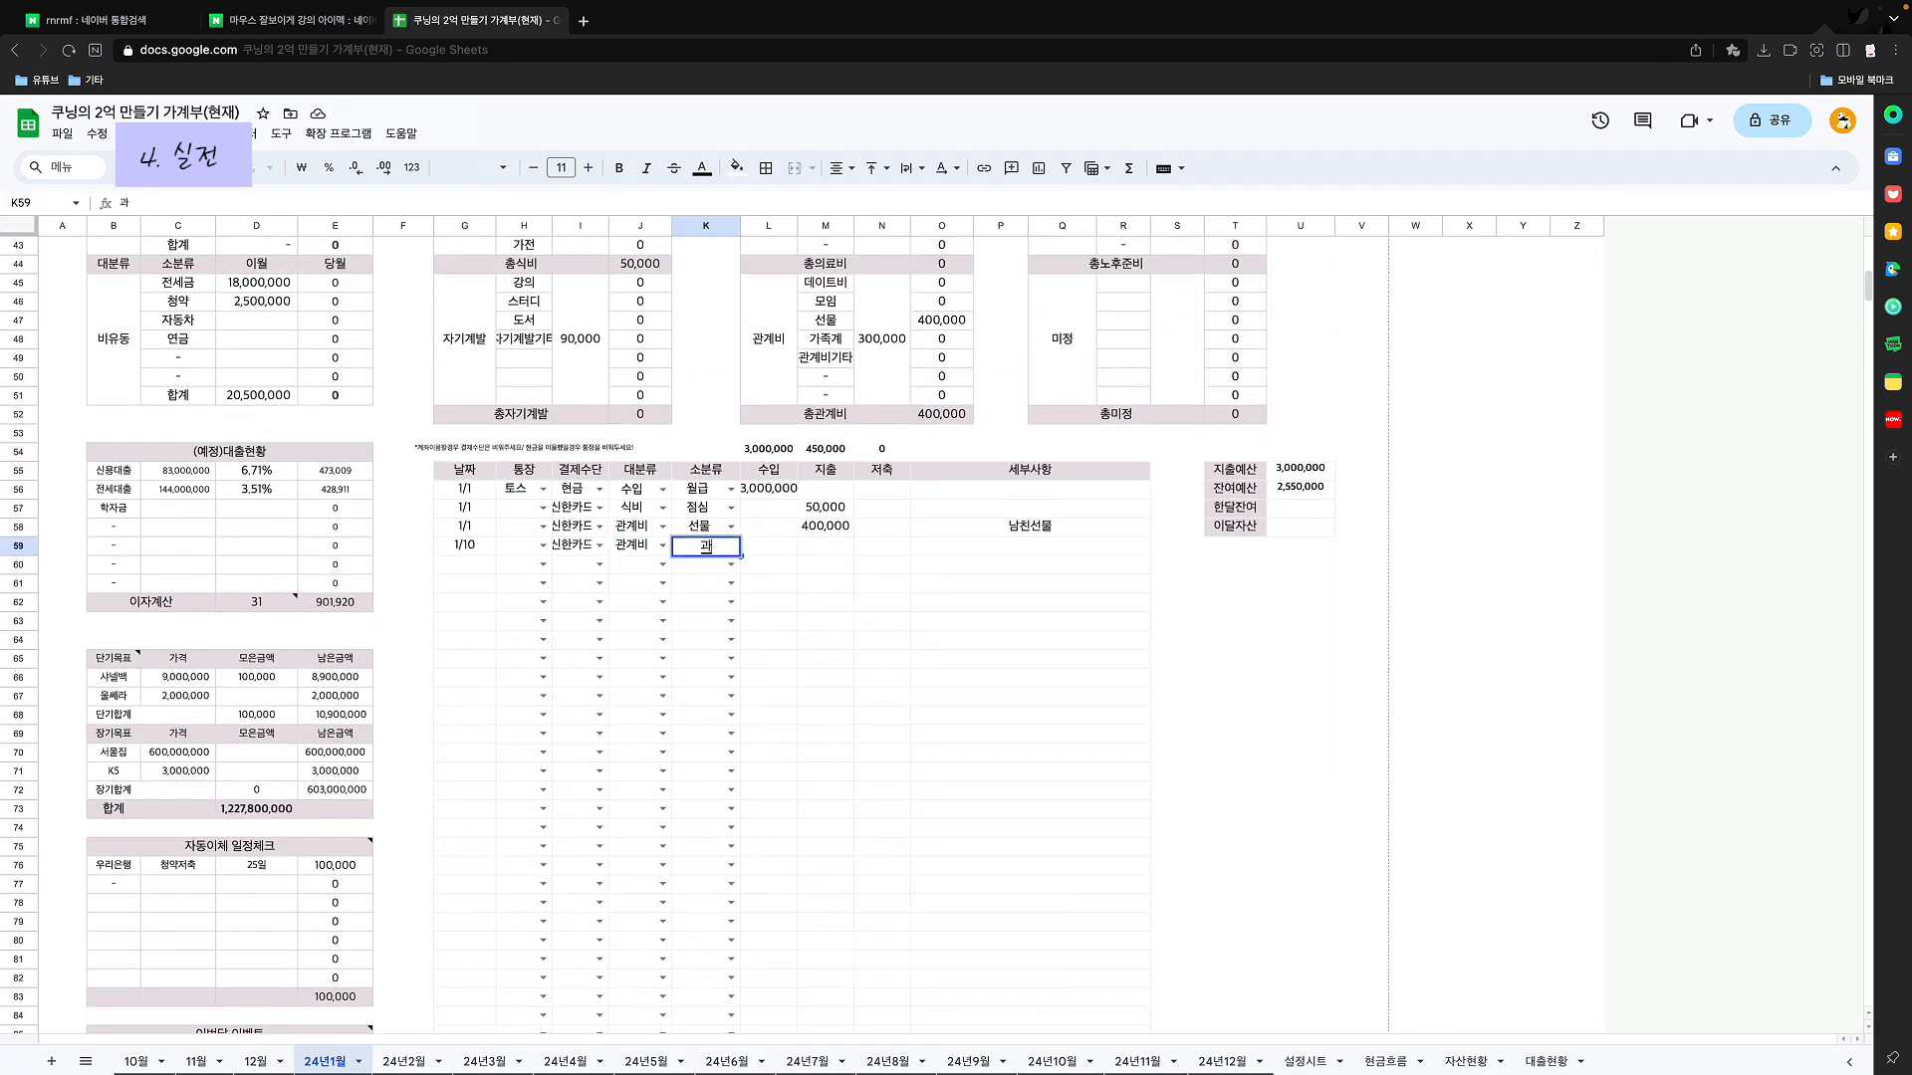
pyautogui.write('계')
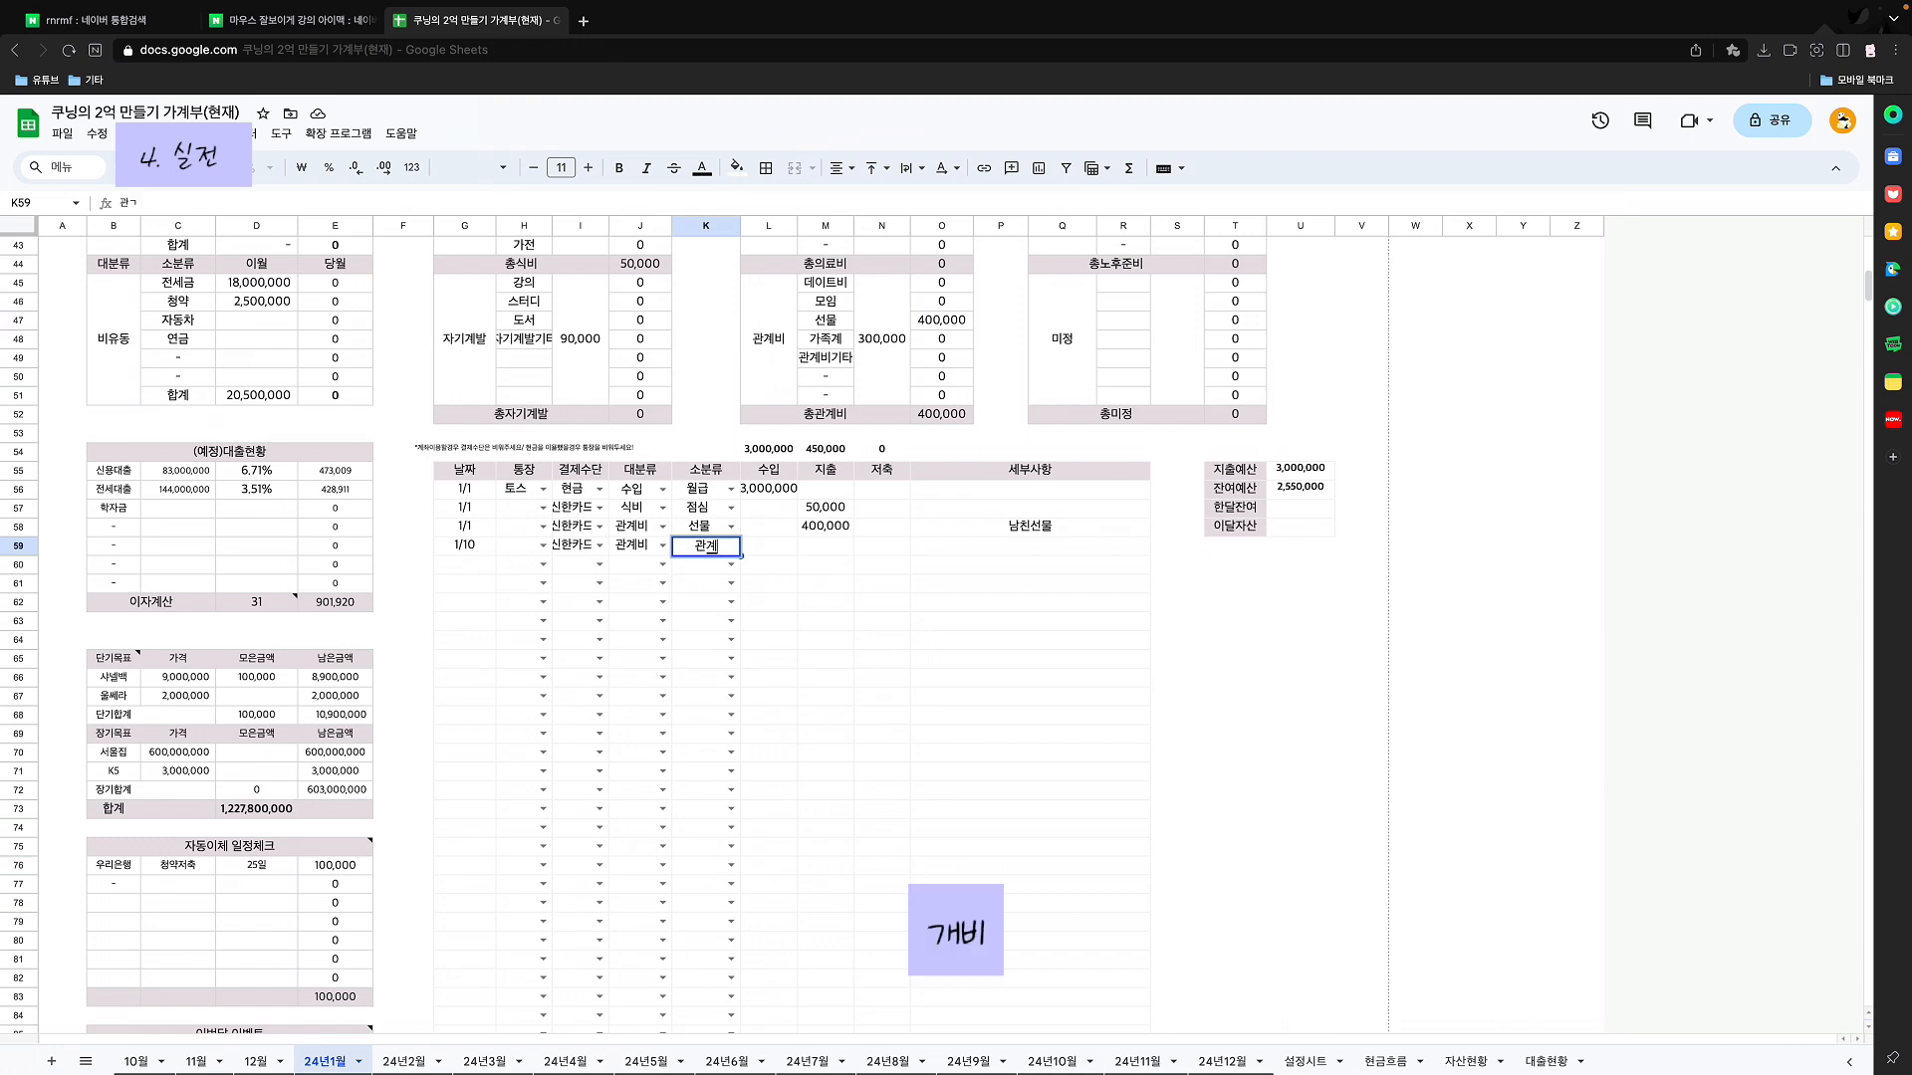
pyautogui.write('비기타')
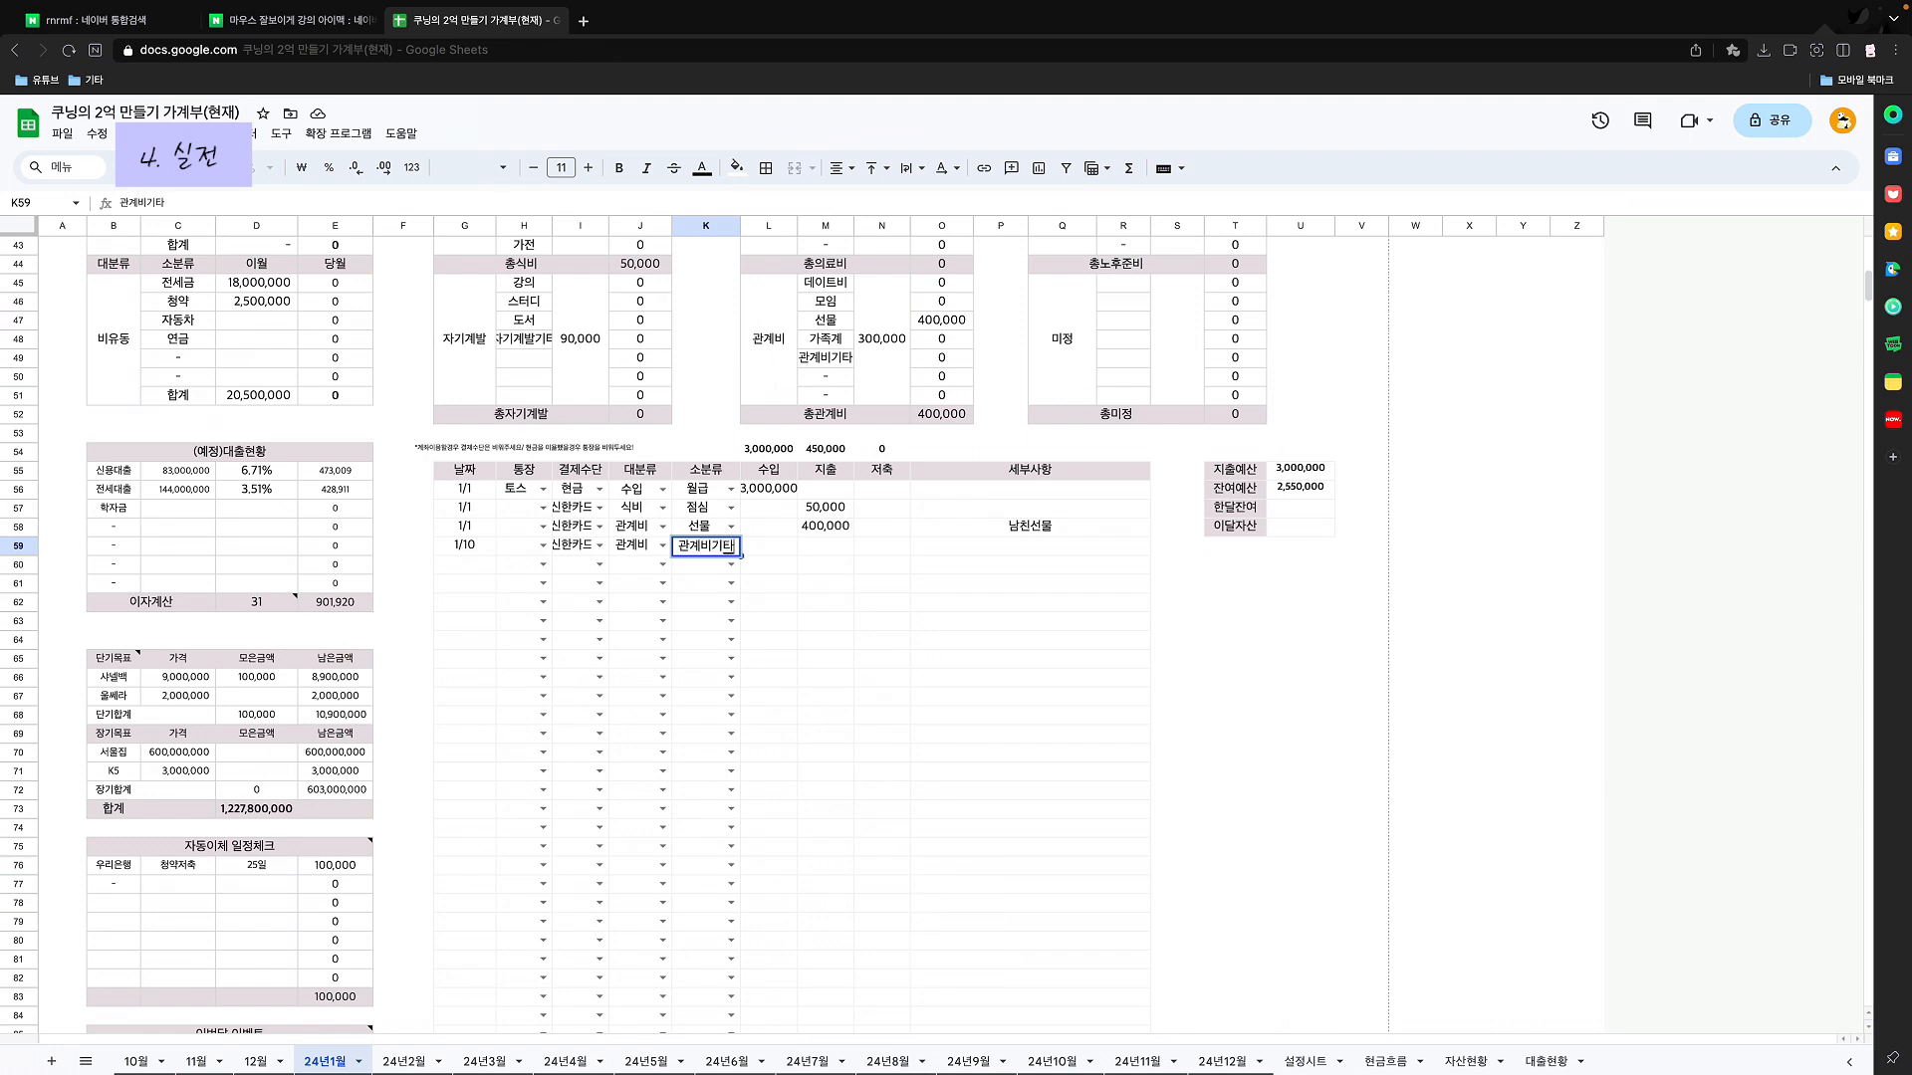
pyautogui.press('Return')
# Step: Check the friend trip in the 이번달 이벤트 table and enter 150,000 as the row 59 지출 amount
pyautogui.press('Right')
pyautogui.press('Up')
pyautogui.press('Right')
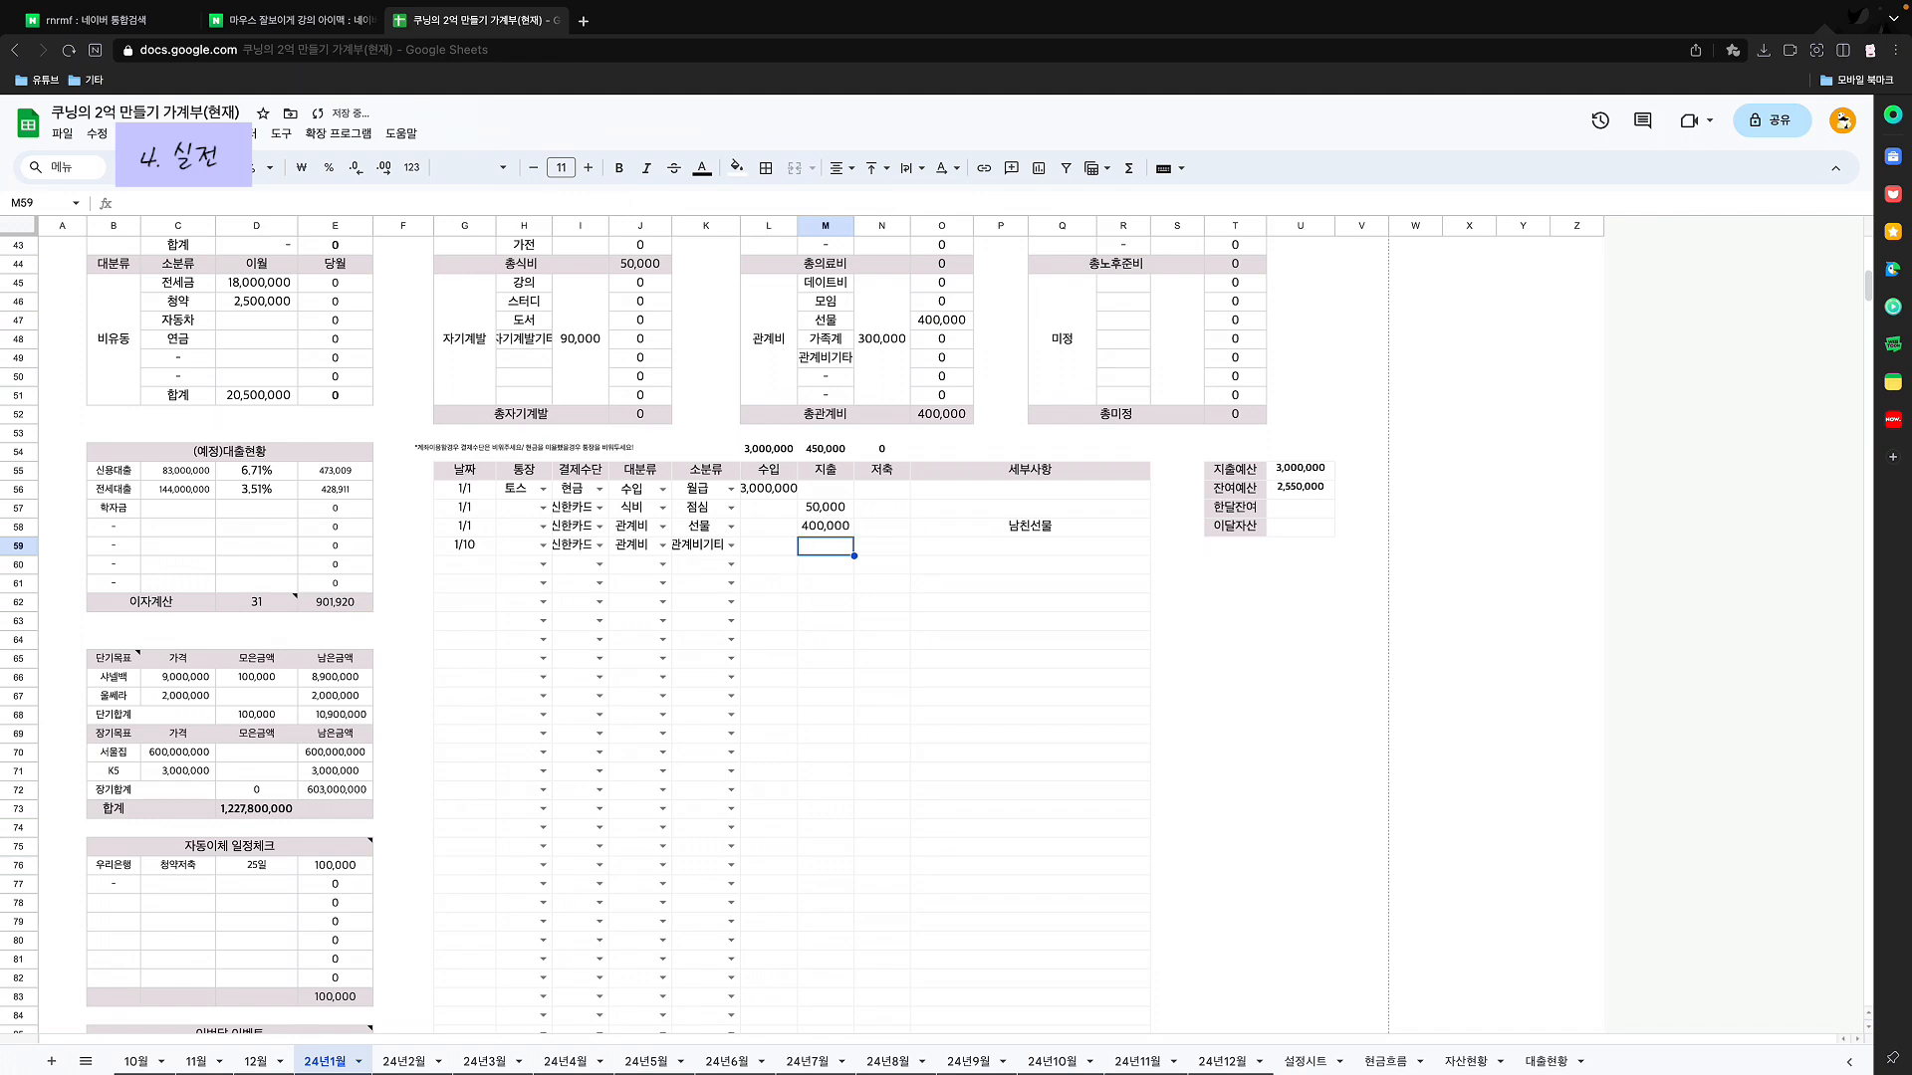
pyautogui.scroll(-2, 956, 637)
pyautogui.scroll(-2, 956, 637)
pyautogui.scroll(1, 956, 638)
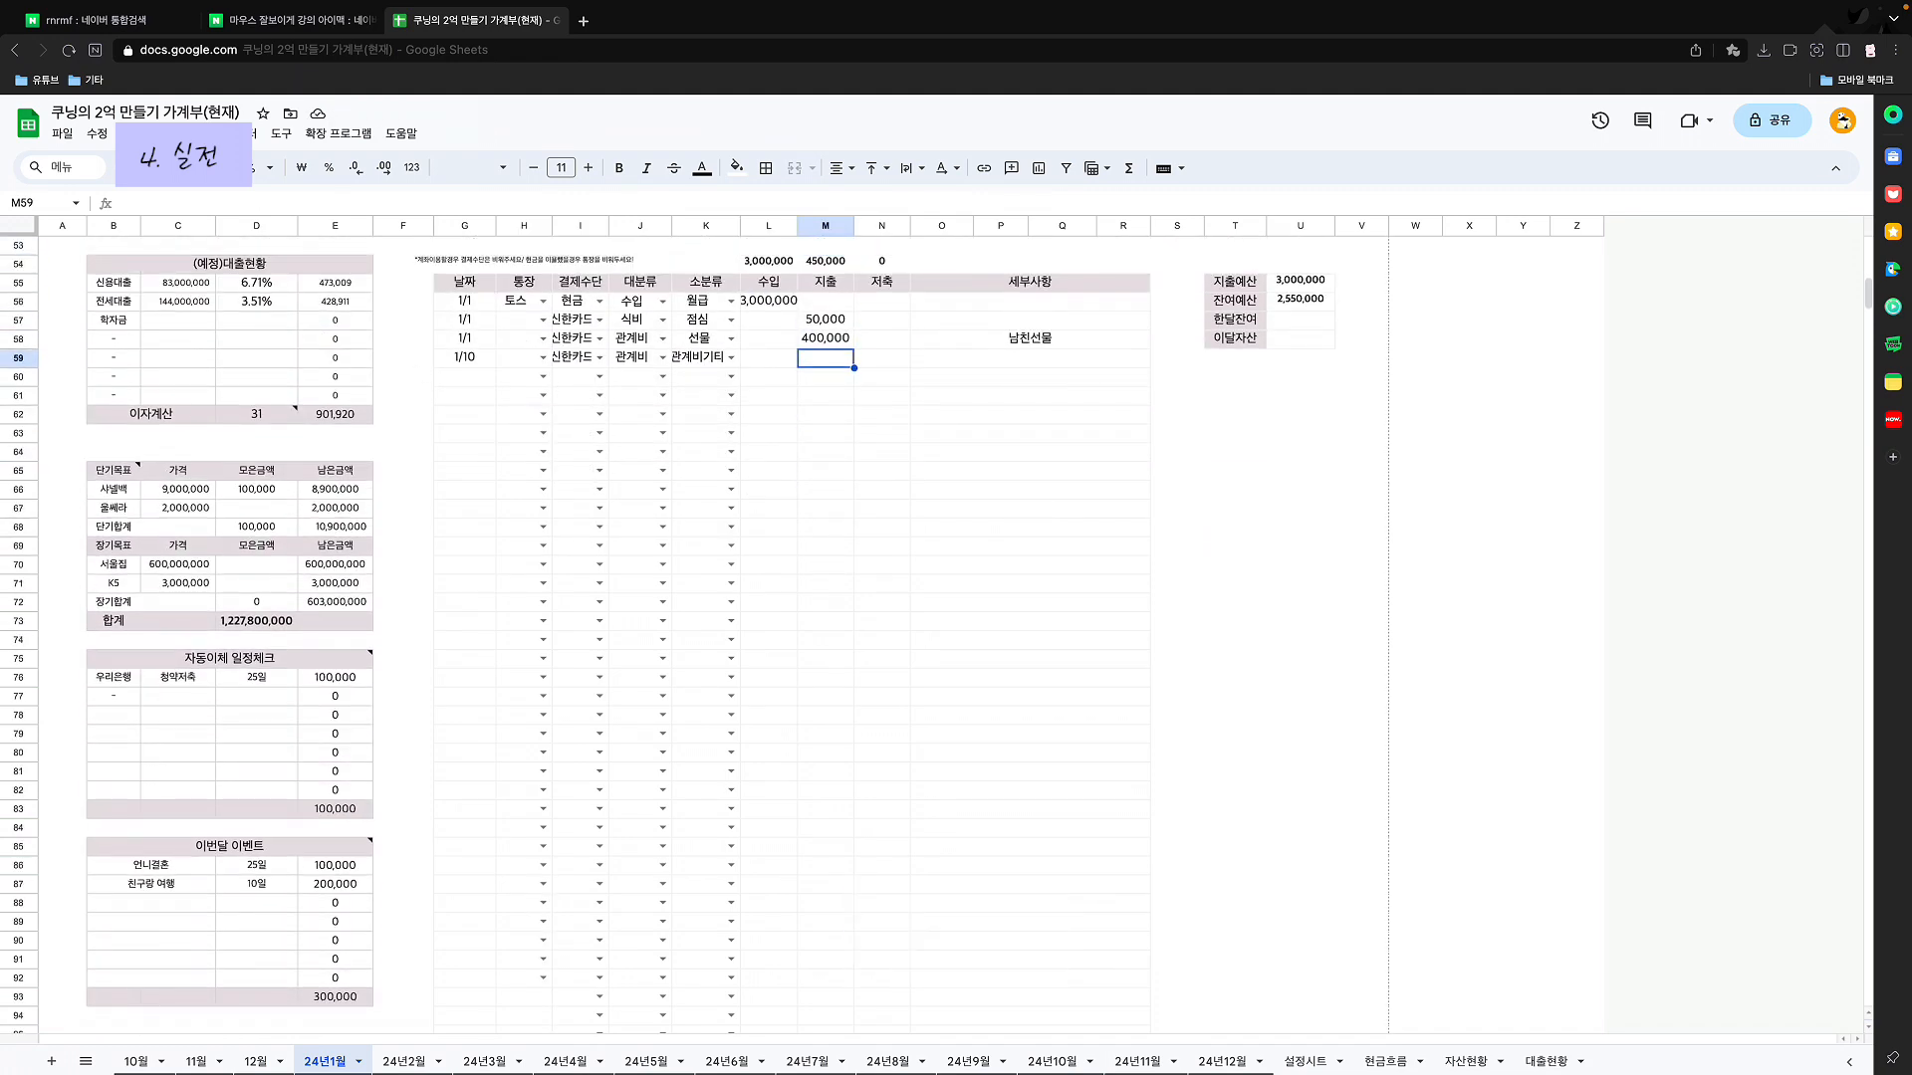
pyautogui.scroll(-1, 663, 621)
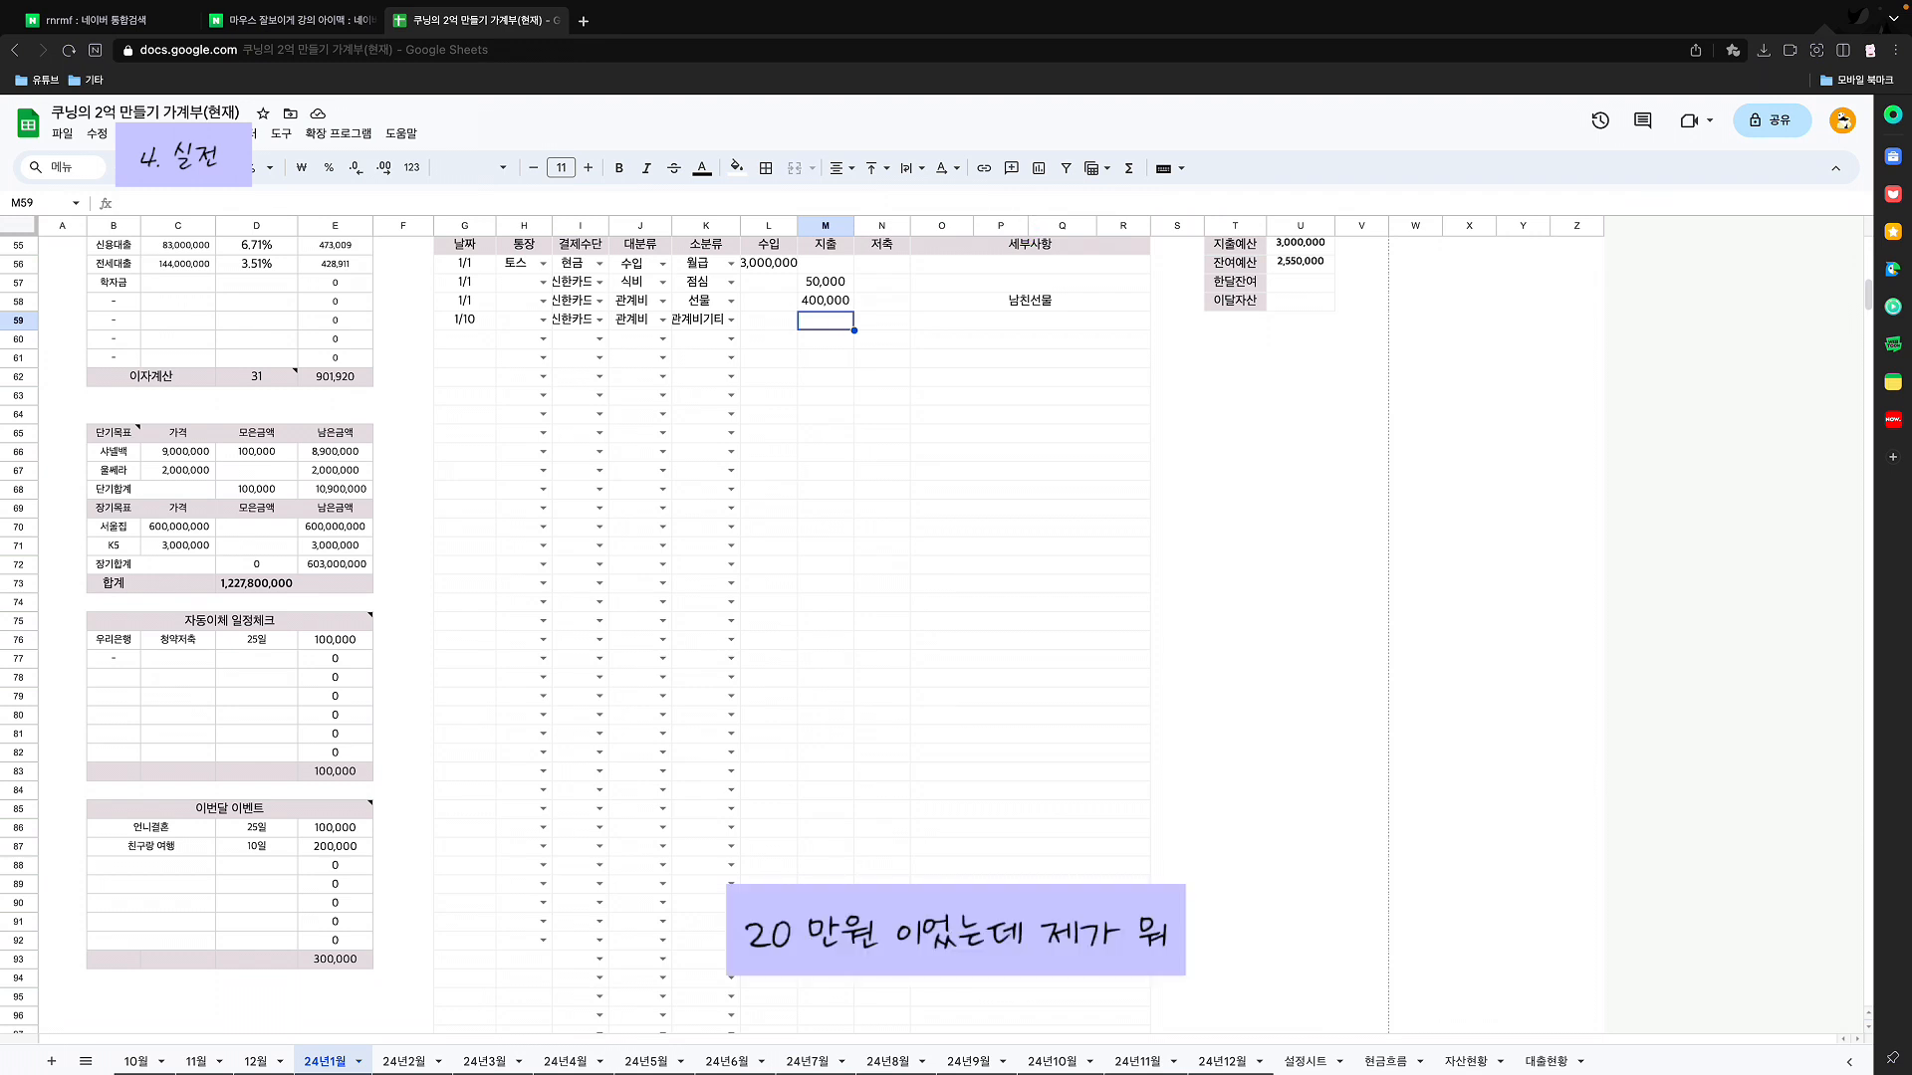
pyautogui.write('1')
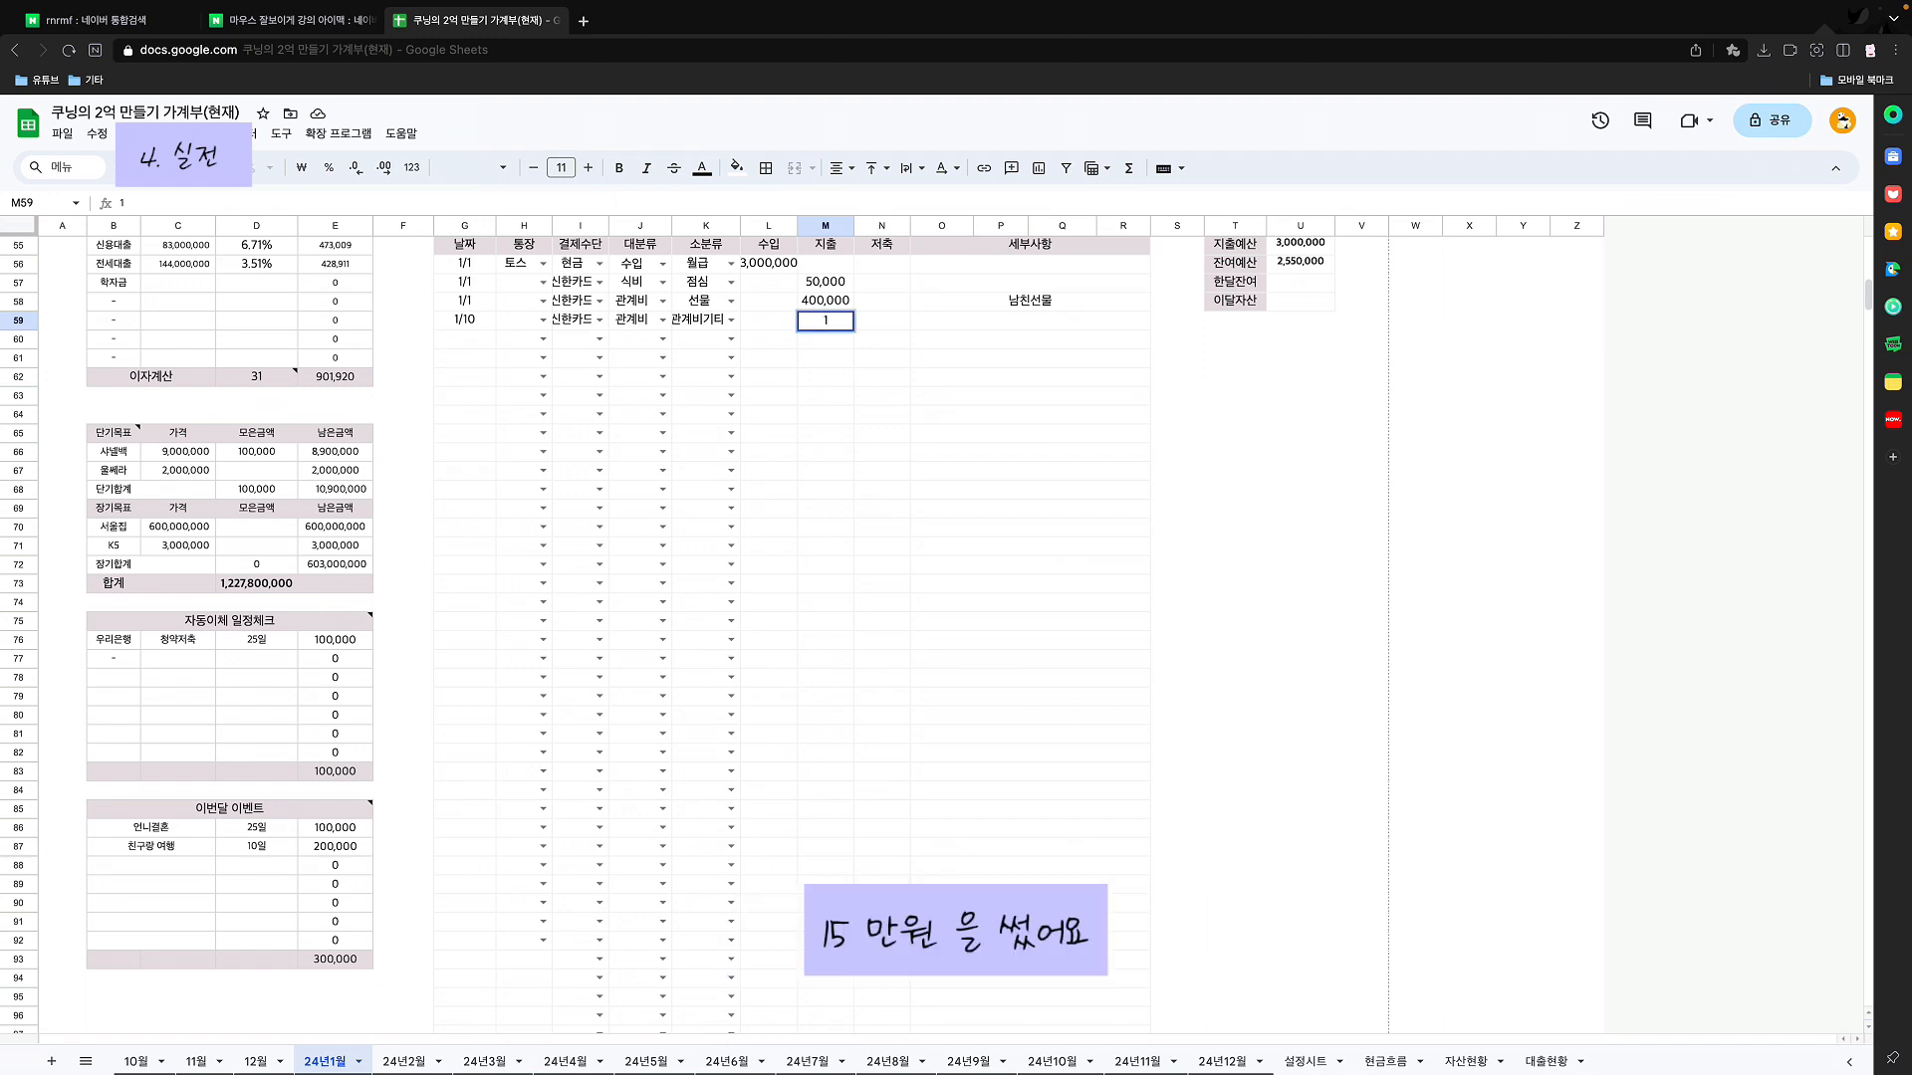
pyautogui.write('50,0')
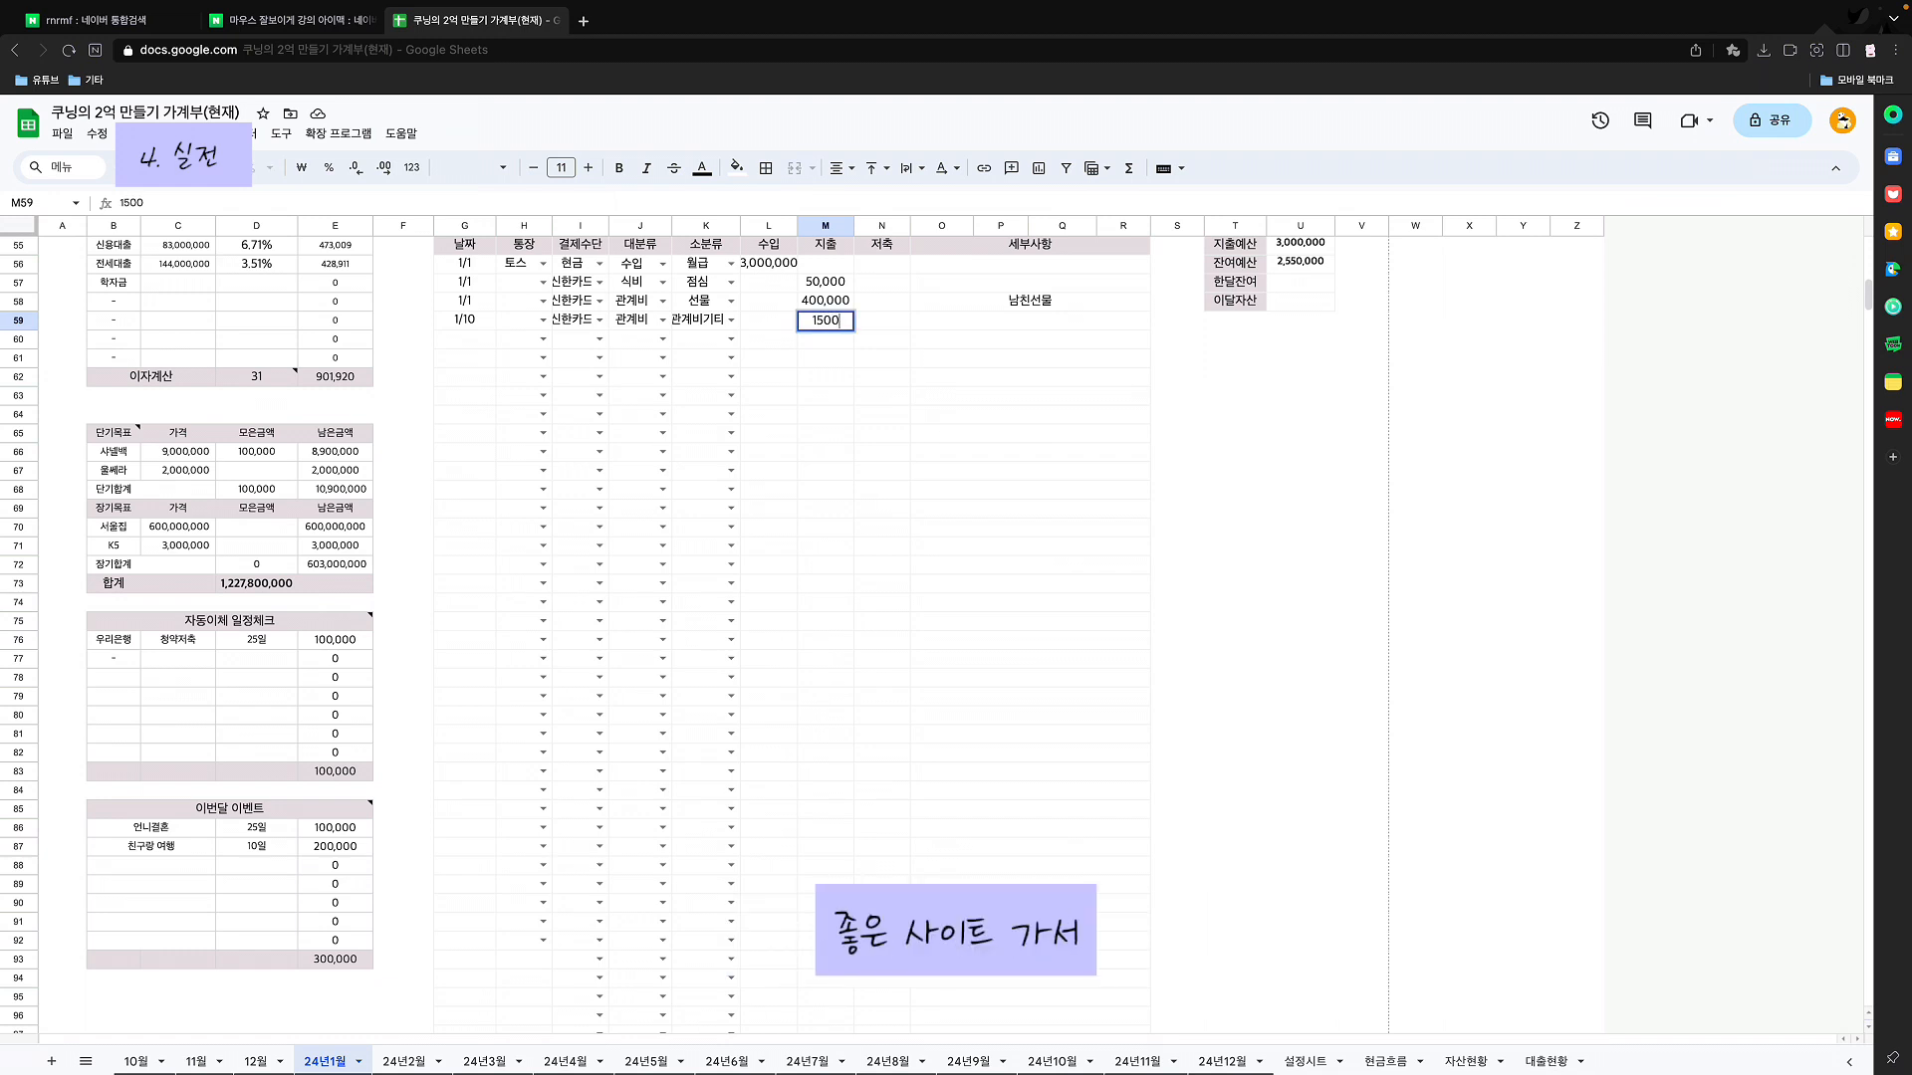
pyautogui.write('0')
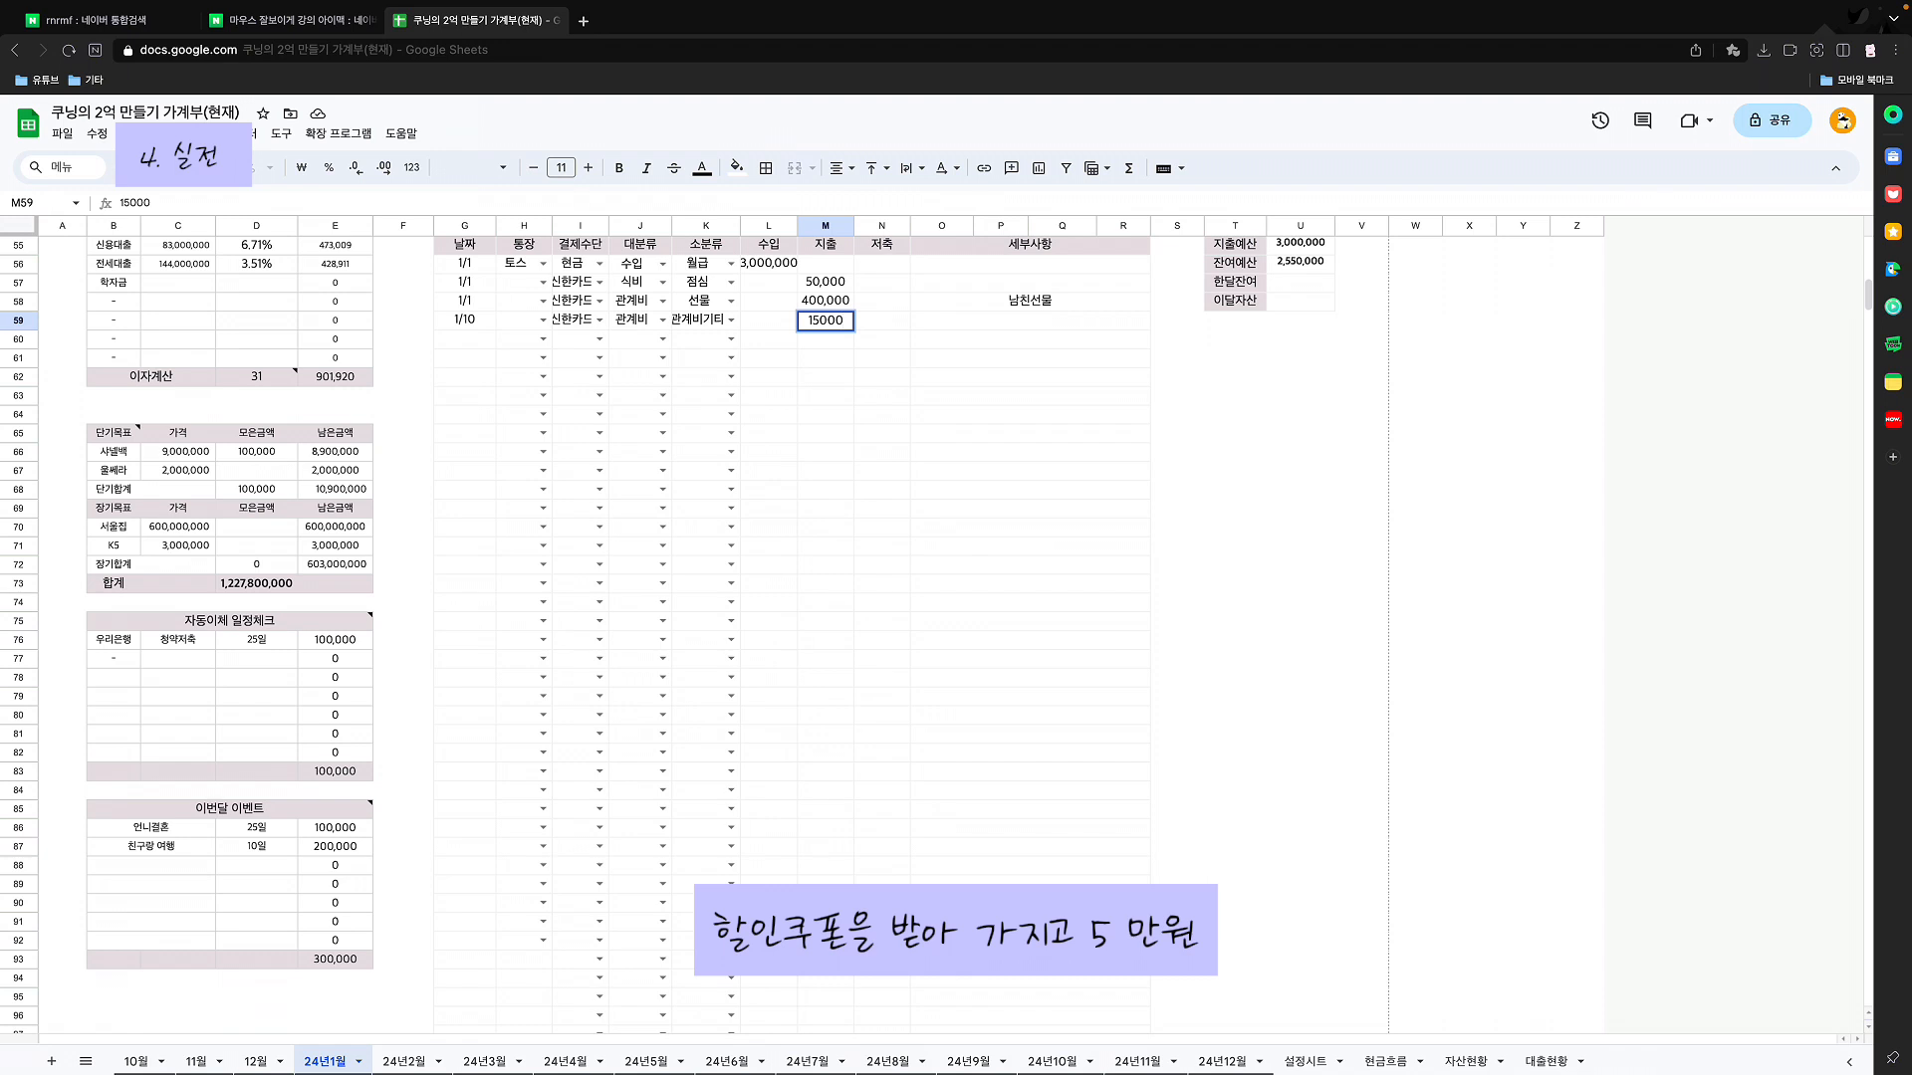
pyautogui.write('0')
# Step: Enter 친구선물 as the 세부사항 of the row 59 관계비기타 entry
pyautogui.press('Tab')
pyautogui.press('Tab')
pyautogui.write('찬ㄱ')
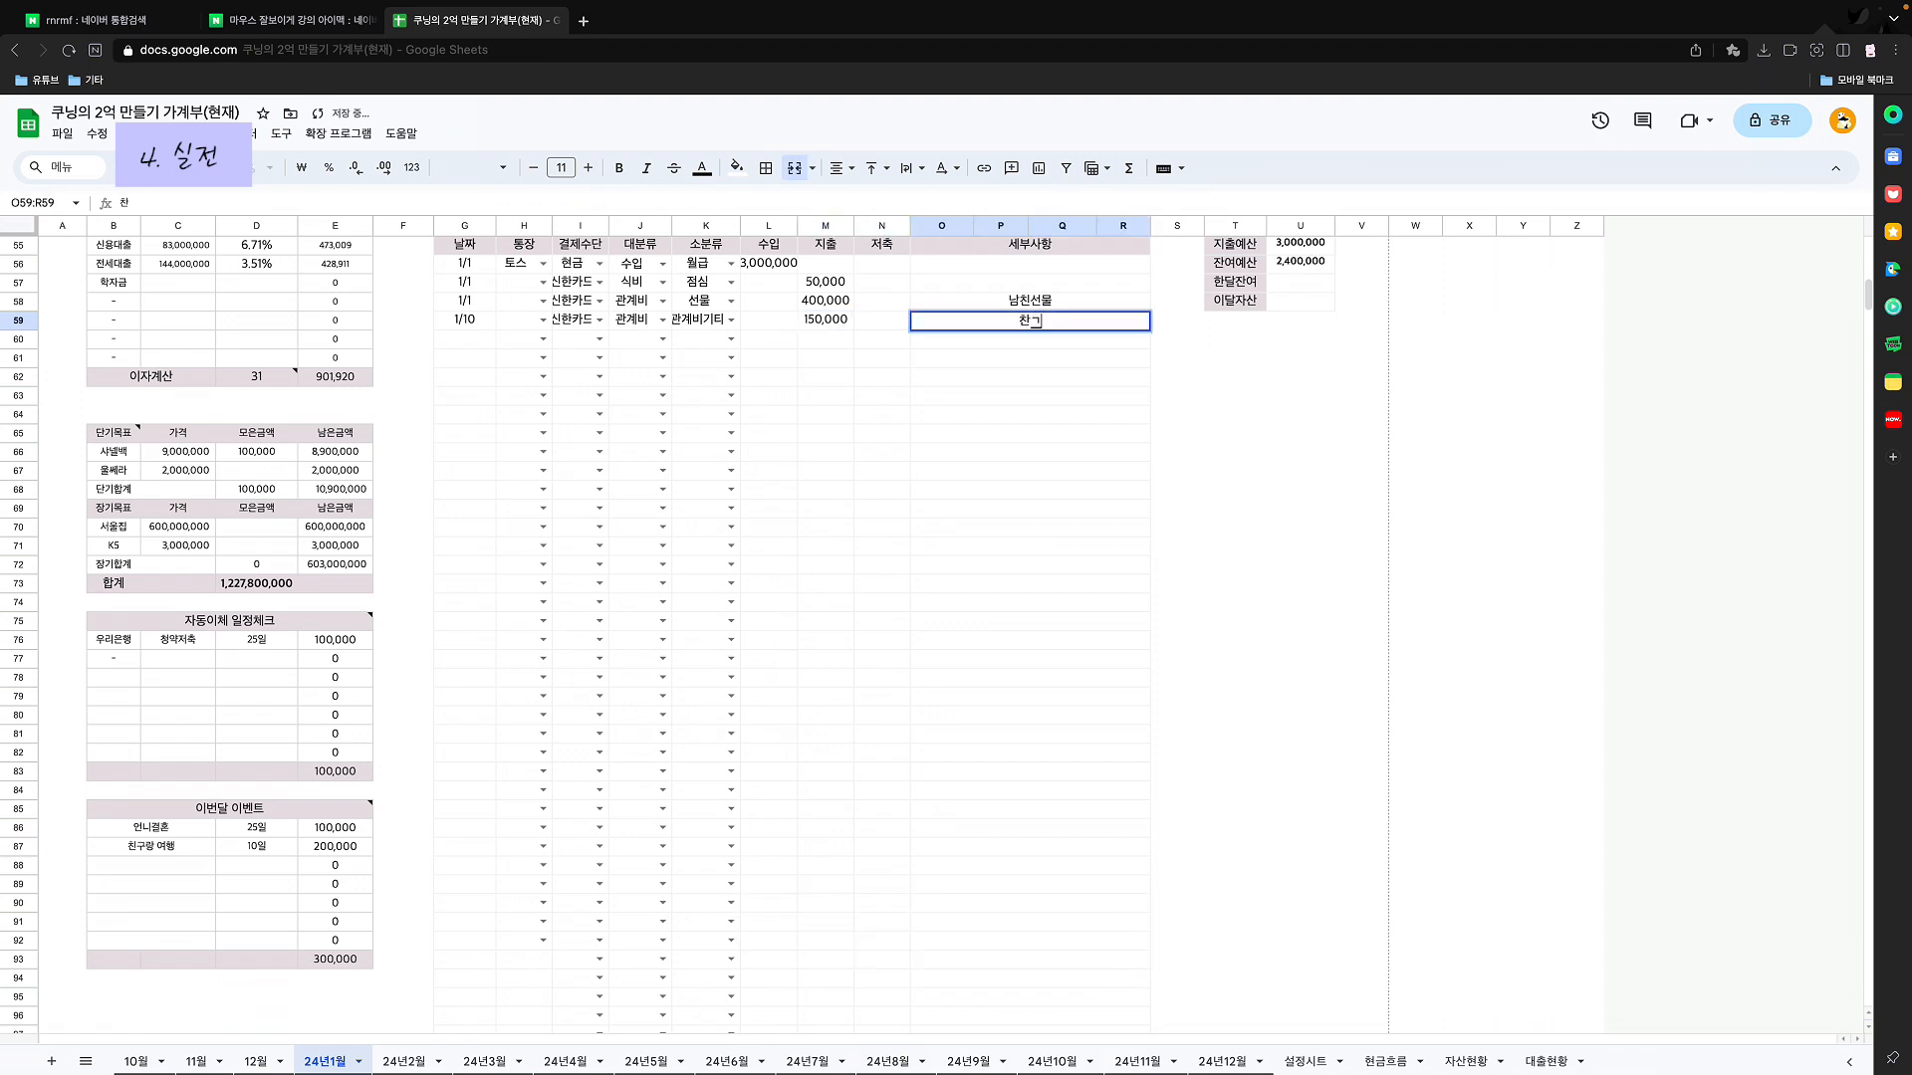
pyautogui.press('BackSpace')
pyautogui.press('BackSpace')
pyautogui.write('친구선물')
pyautogui.press('Return')
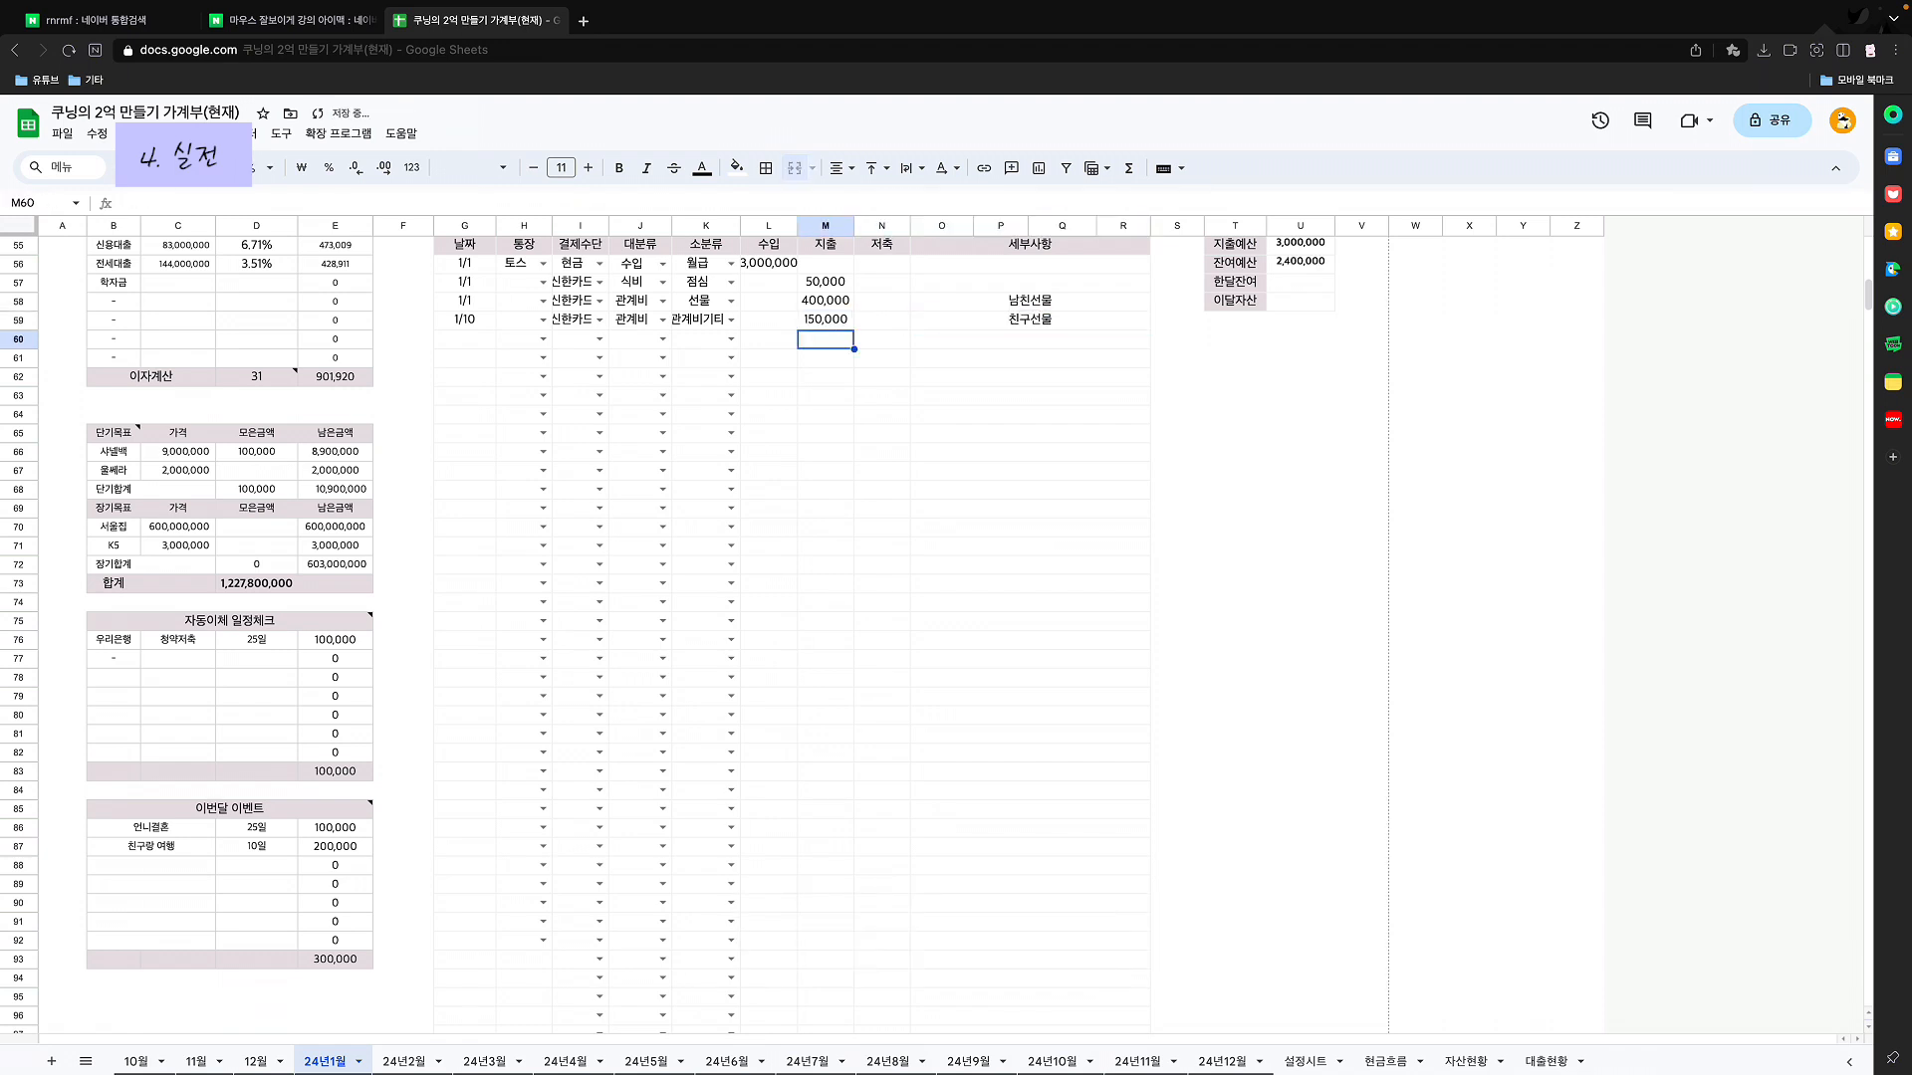
# Step: Enter 50,000 as the 저축 amount in row 60 and 잉여비 as its 세부사항
pyautogui.press('Tab')
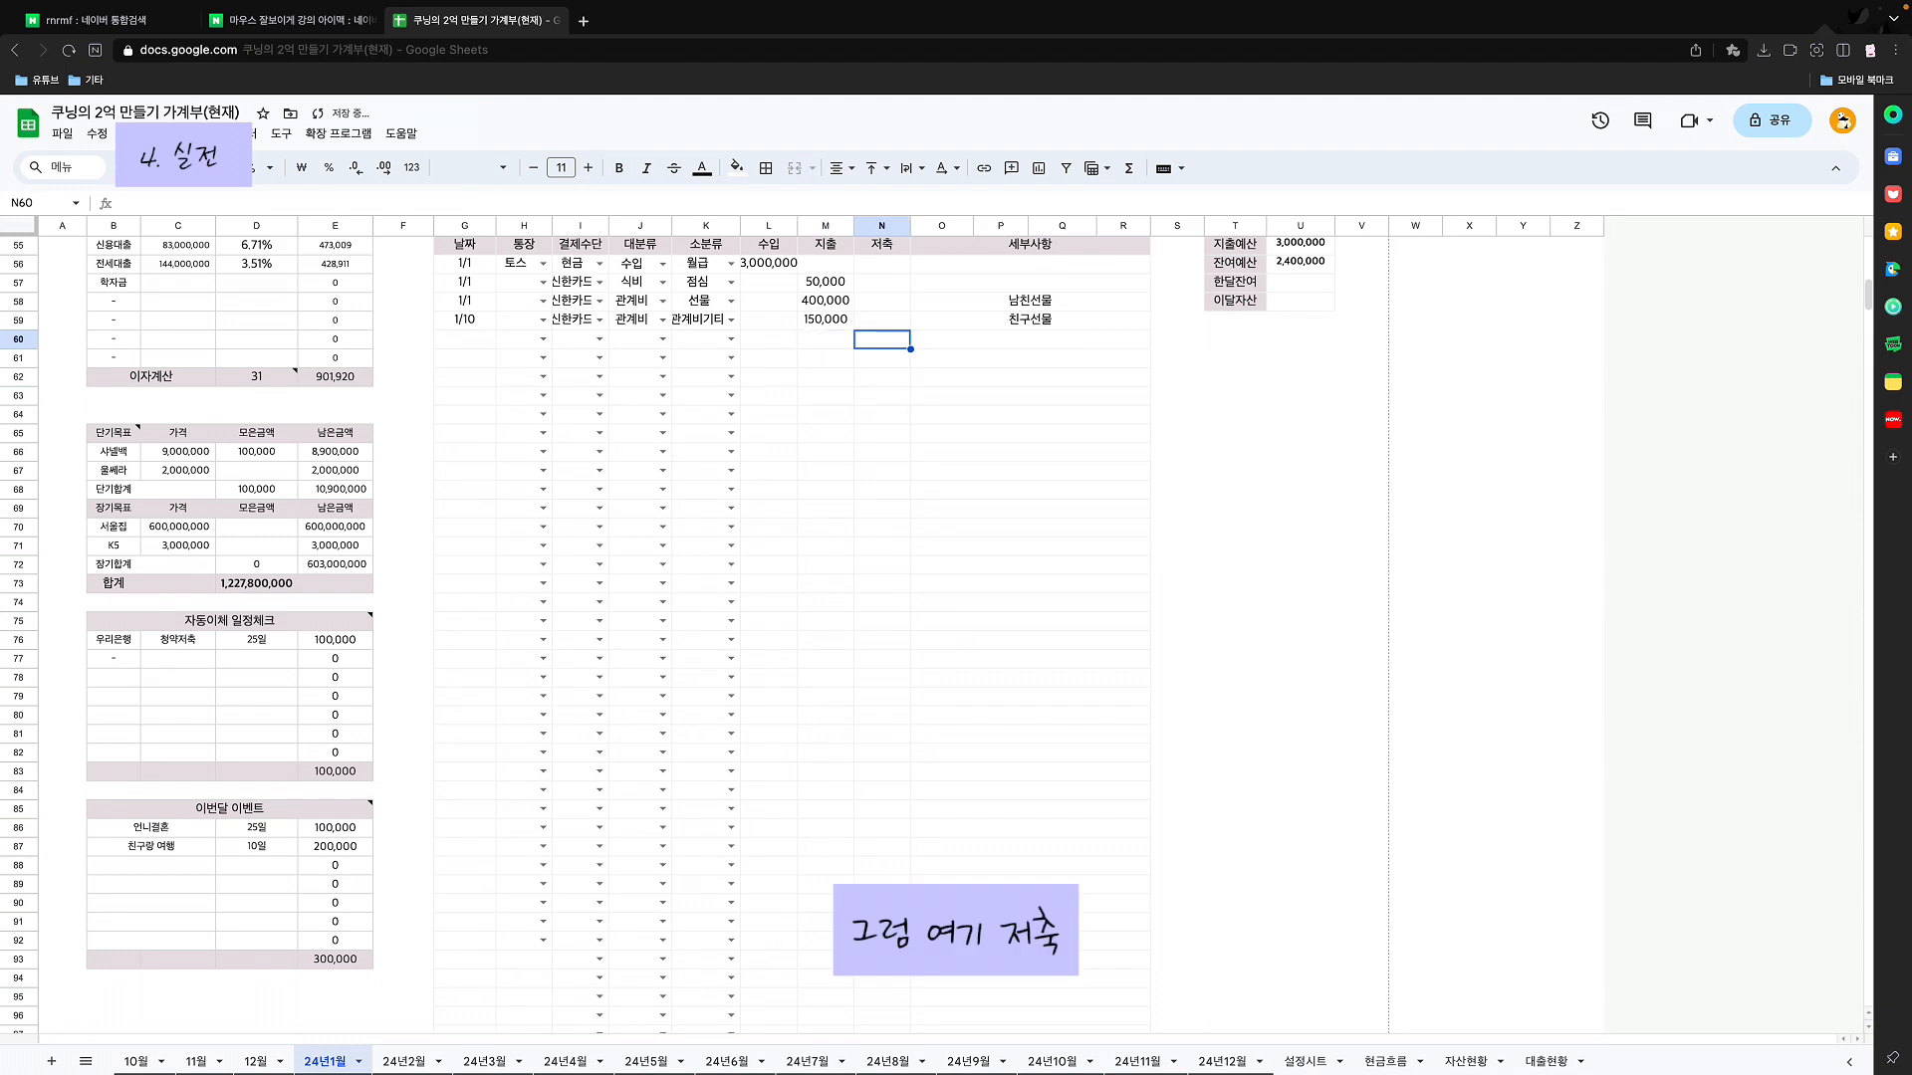
pyautogui.write('50000')
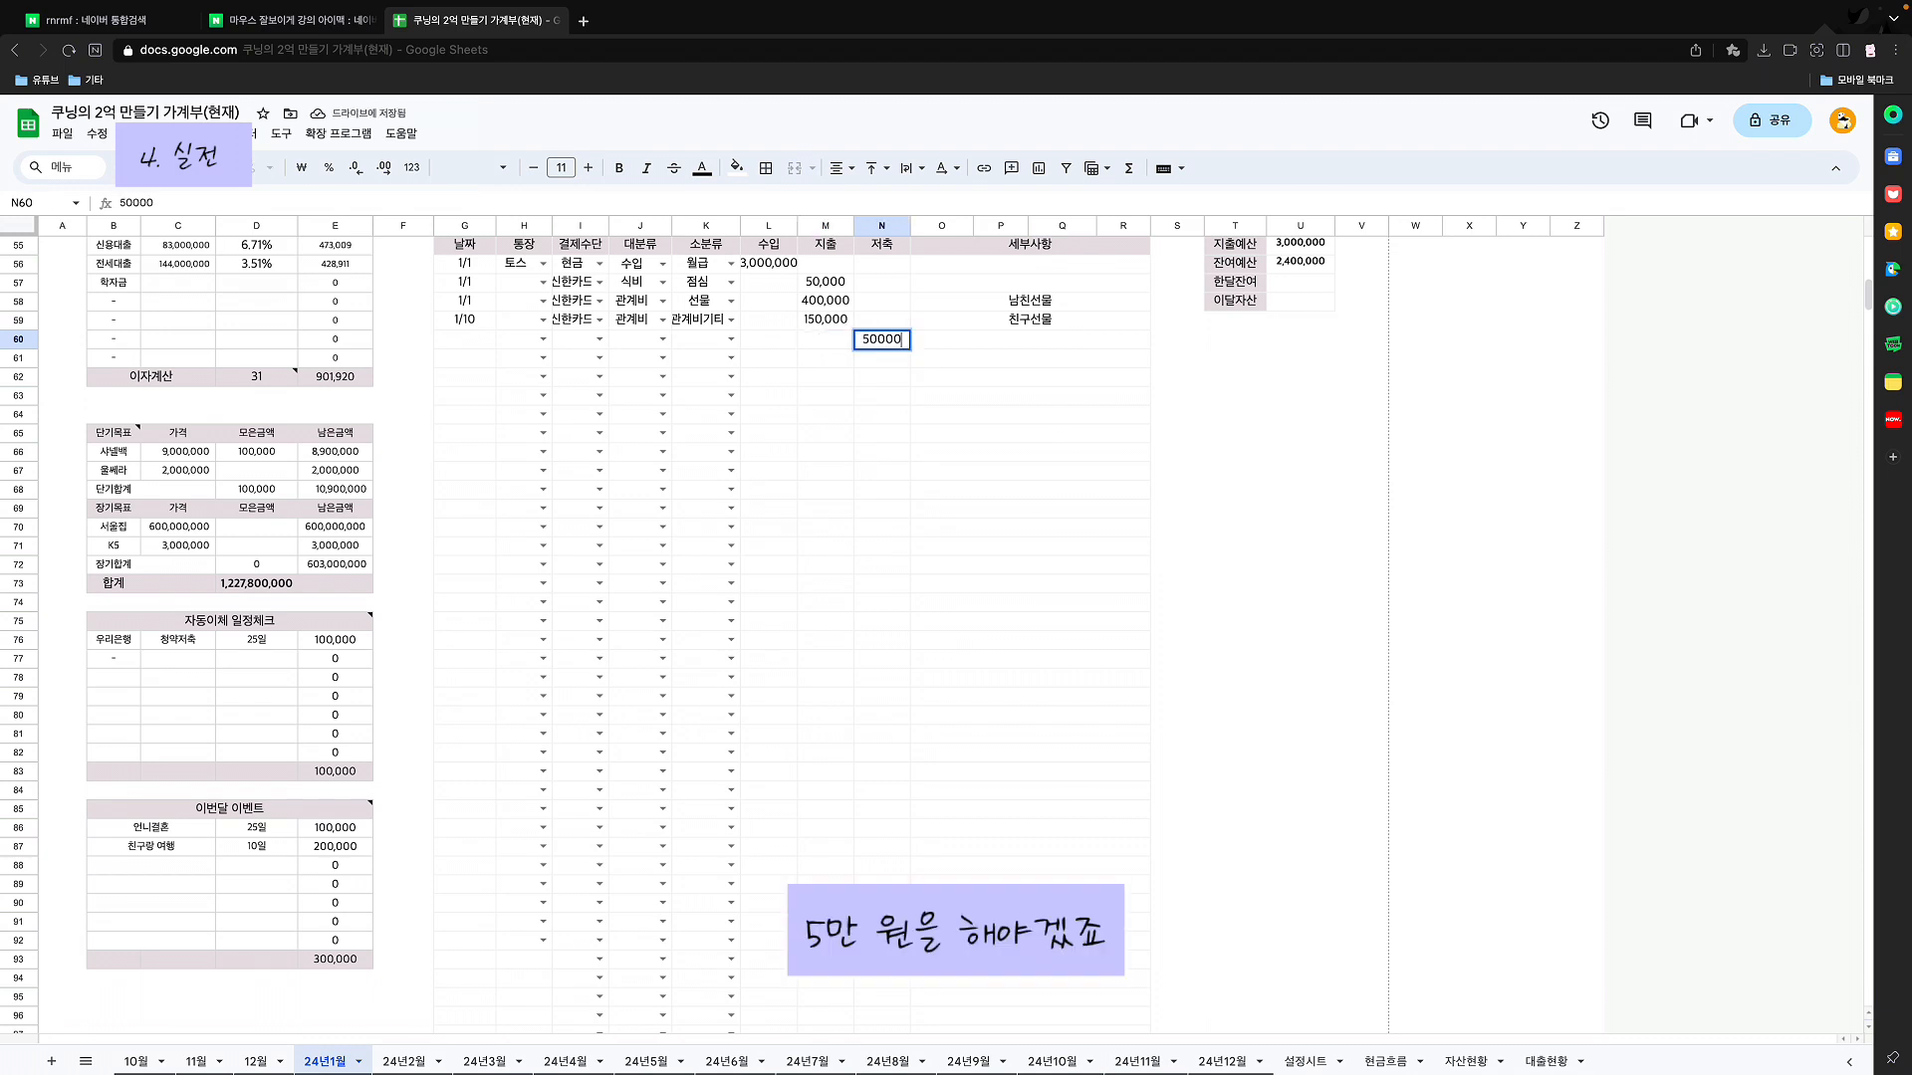
pyautogui.press('Tab')
pyautogui.write('이ㅇ')
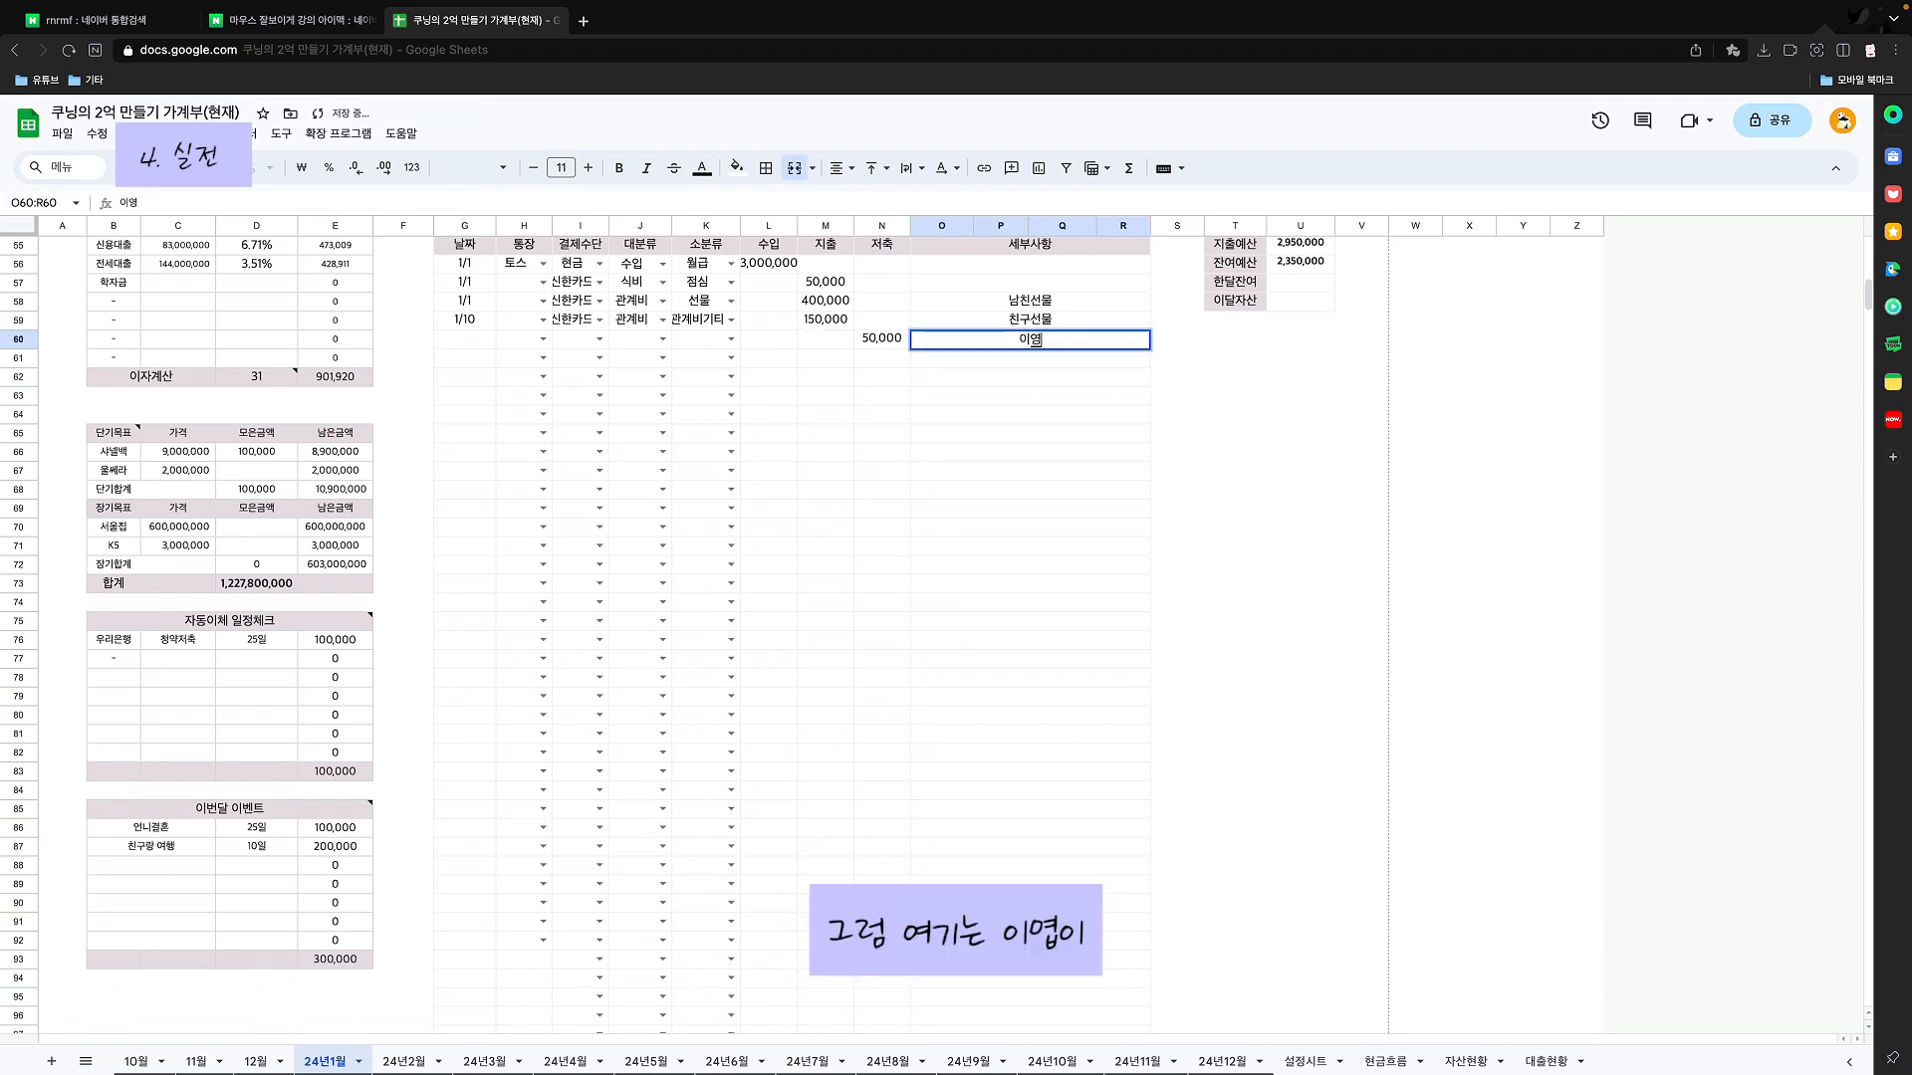
pyautogui.write('월ㄱ')
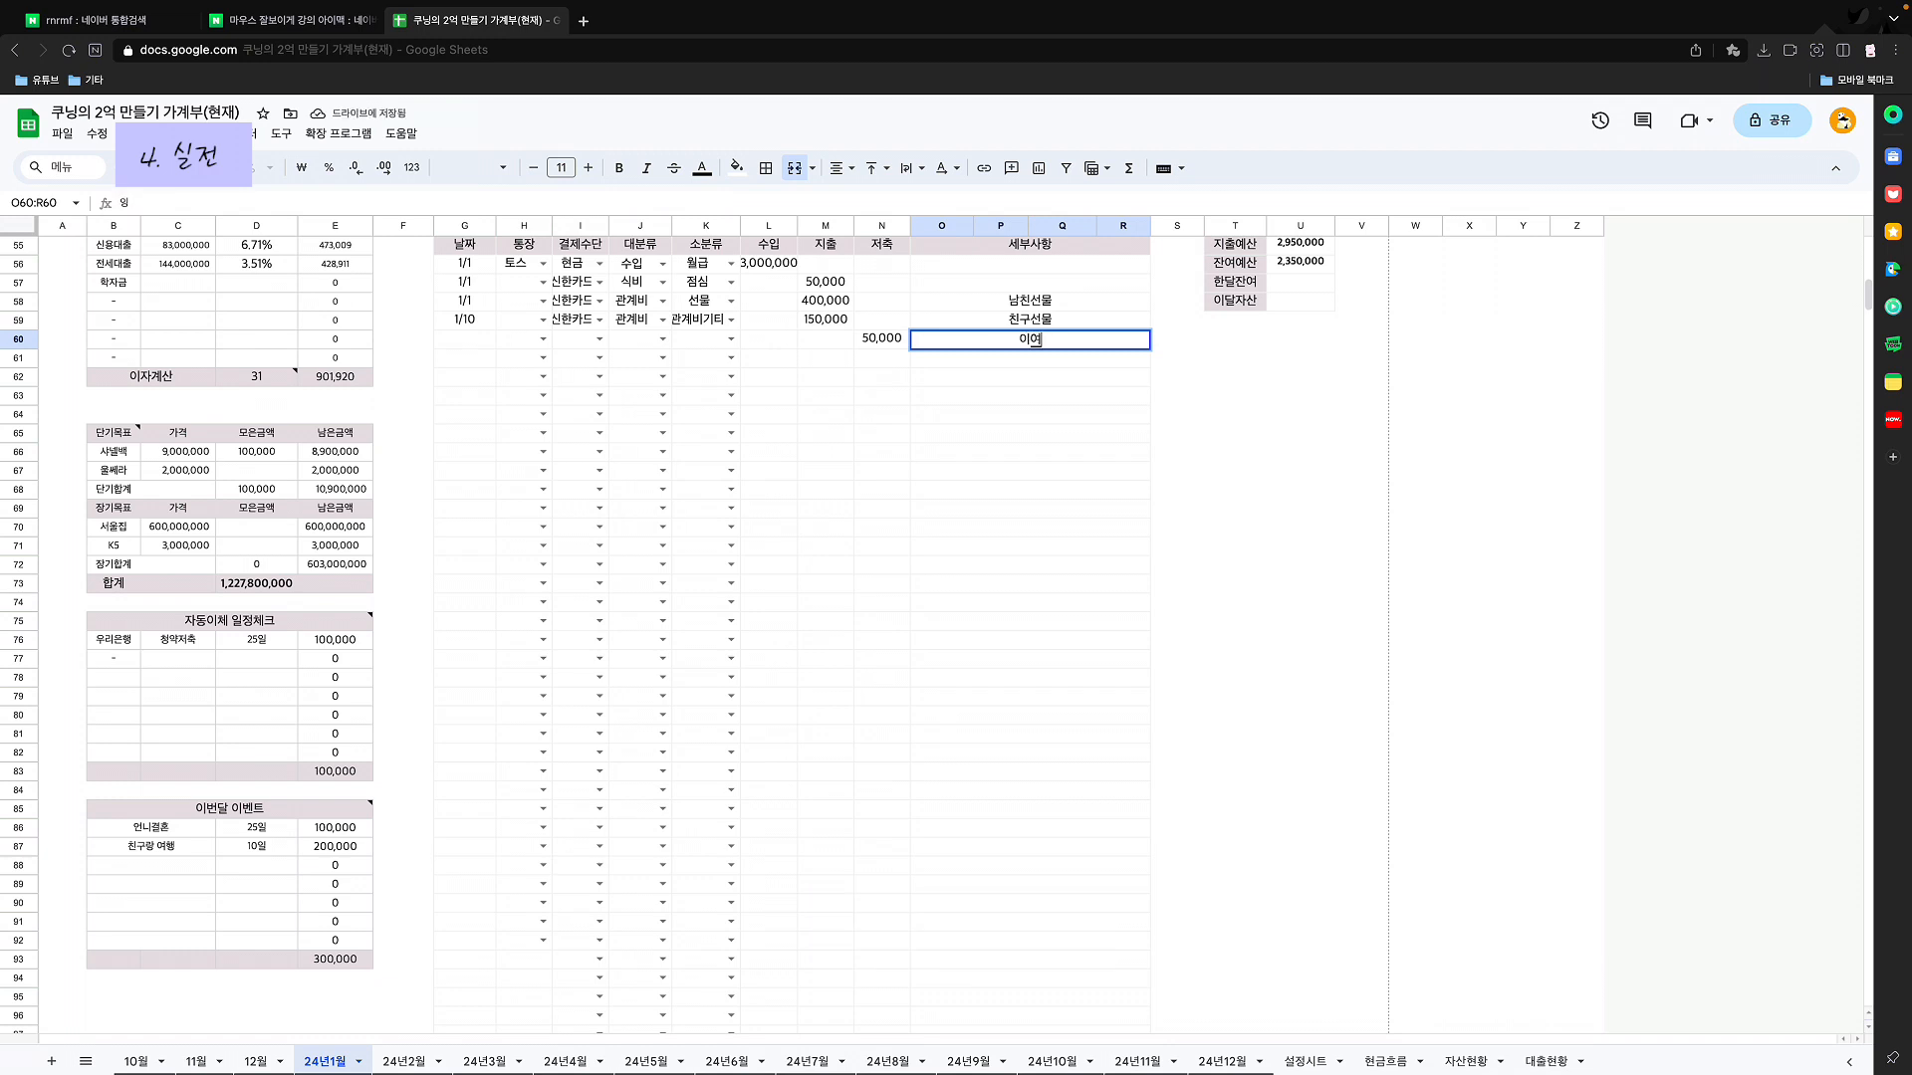
pyautogui.press('BackSpace')
pyautogui.press('BackSpace')
pyautogui.press('BackSpace')
pyautogui.write('잉엽')
pyautogui.write('비')
pyautogui.press('Return')
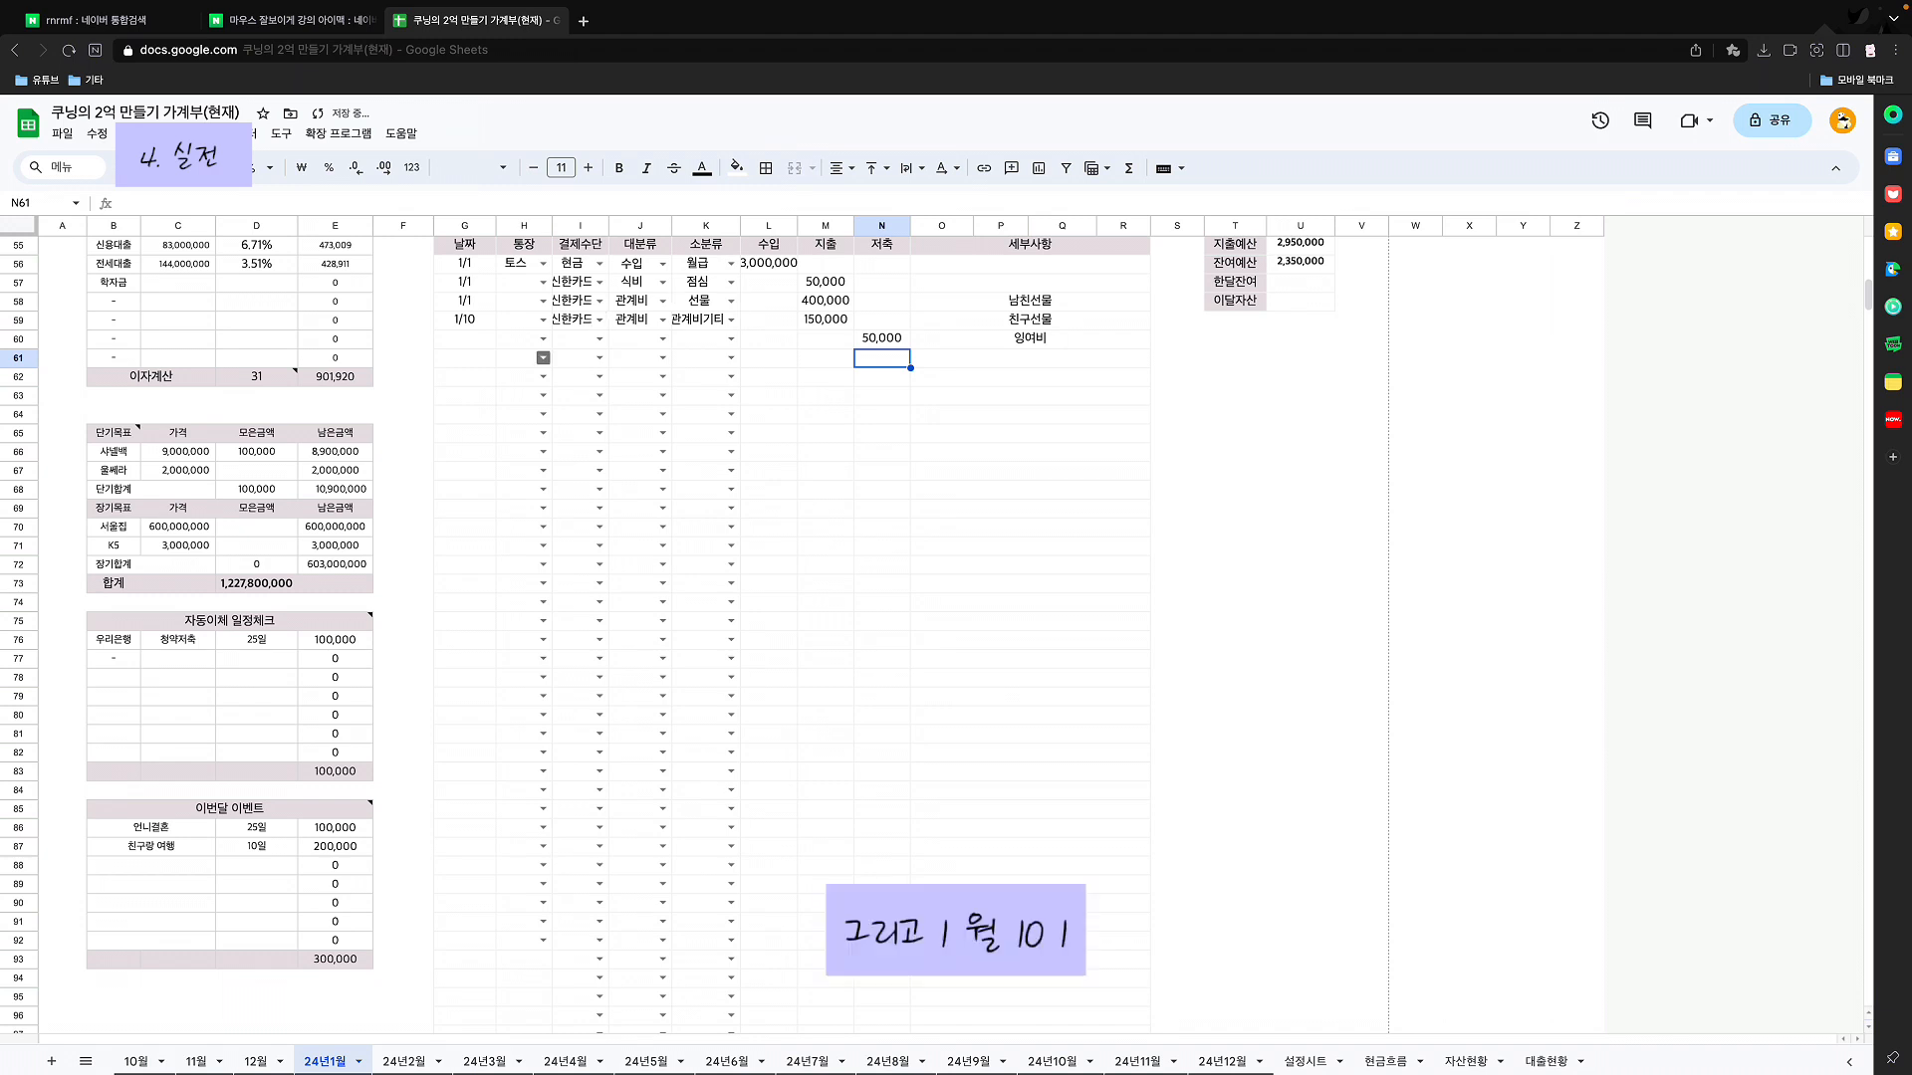
# Step: Date the row 60 savings entry 1/10 and set its 통장 to 토스
pyautogui.click(465, 339)
pyautogui.write('1/10')
pyautogui.press('Tab')
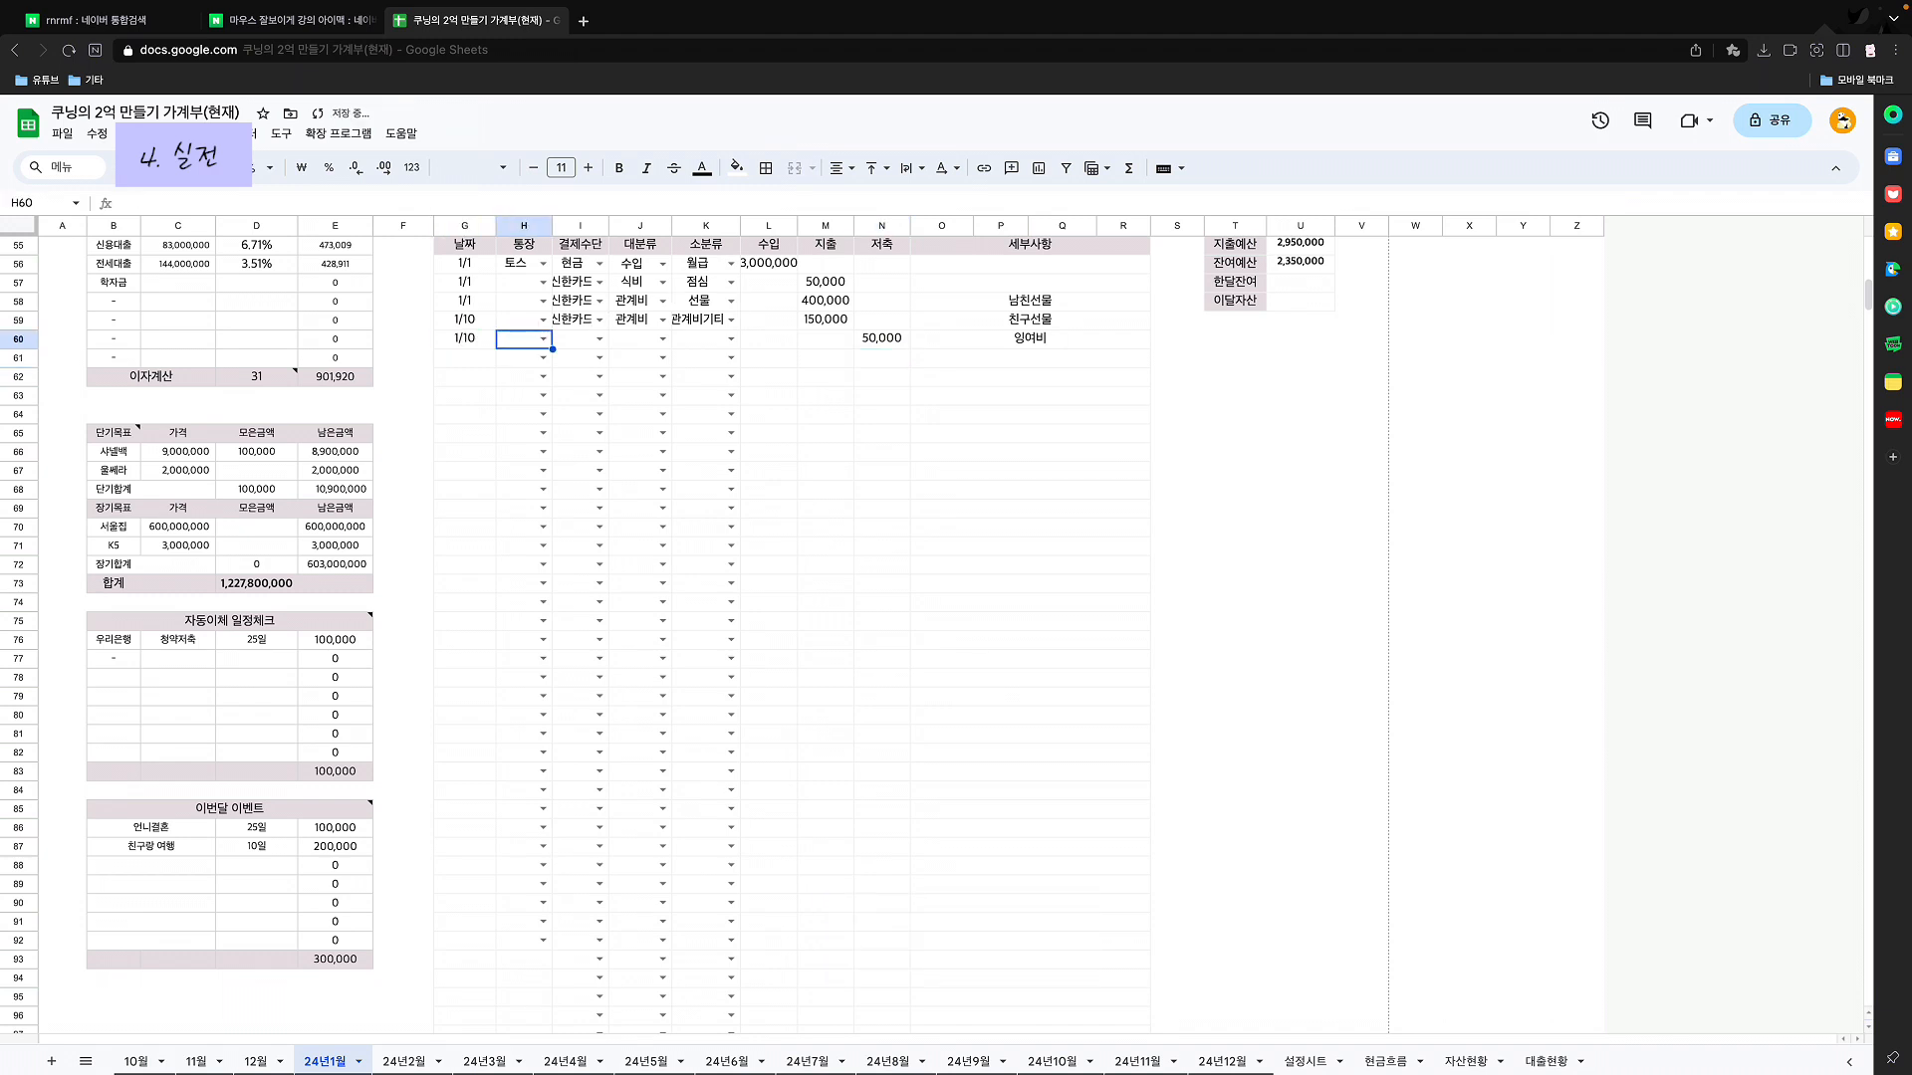
pyautogui.press('Tab')
pyautogui.scroll(1, 951, 637)
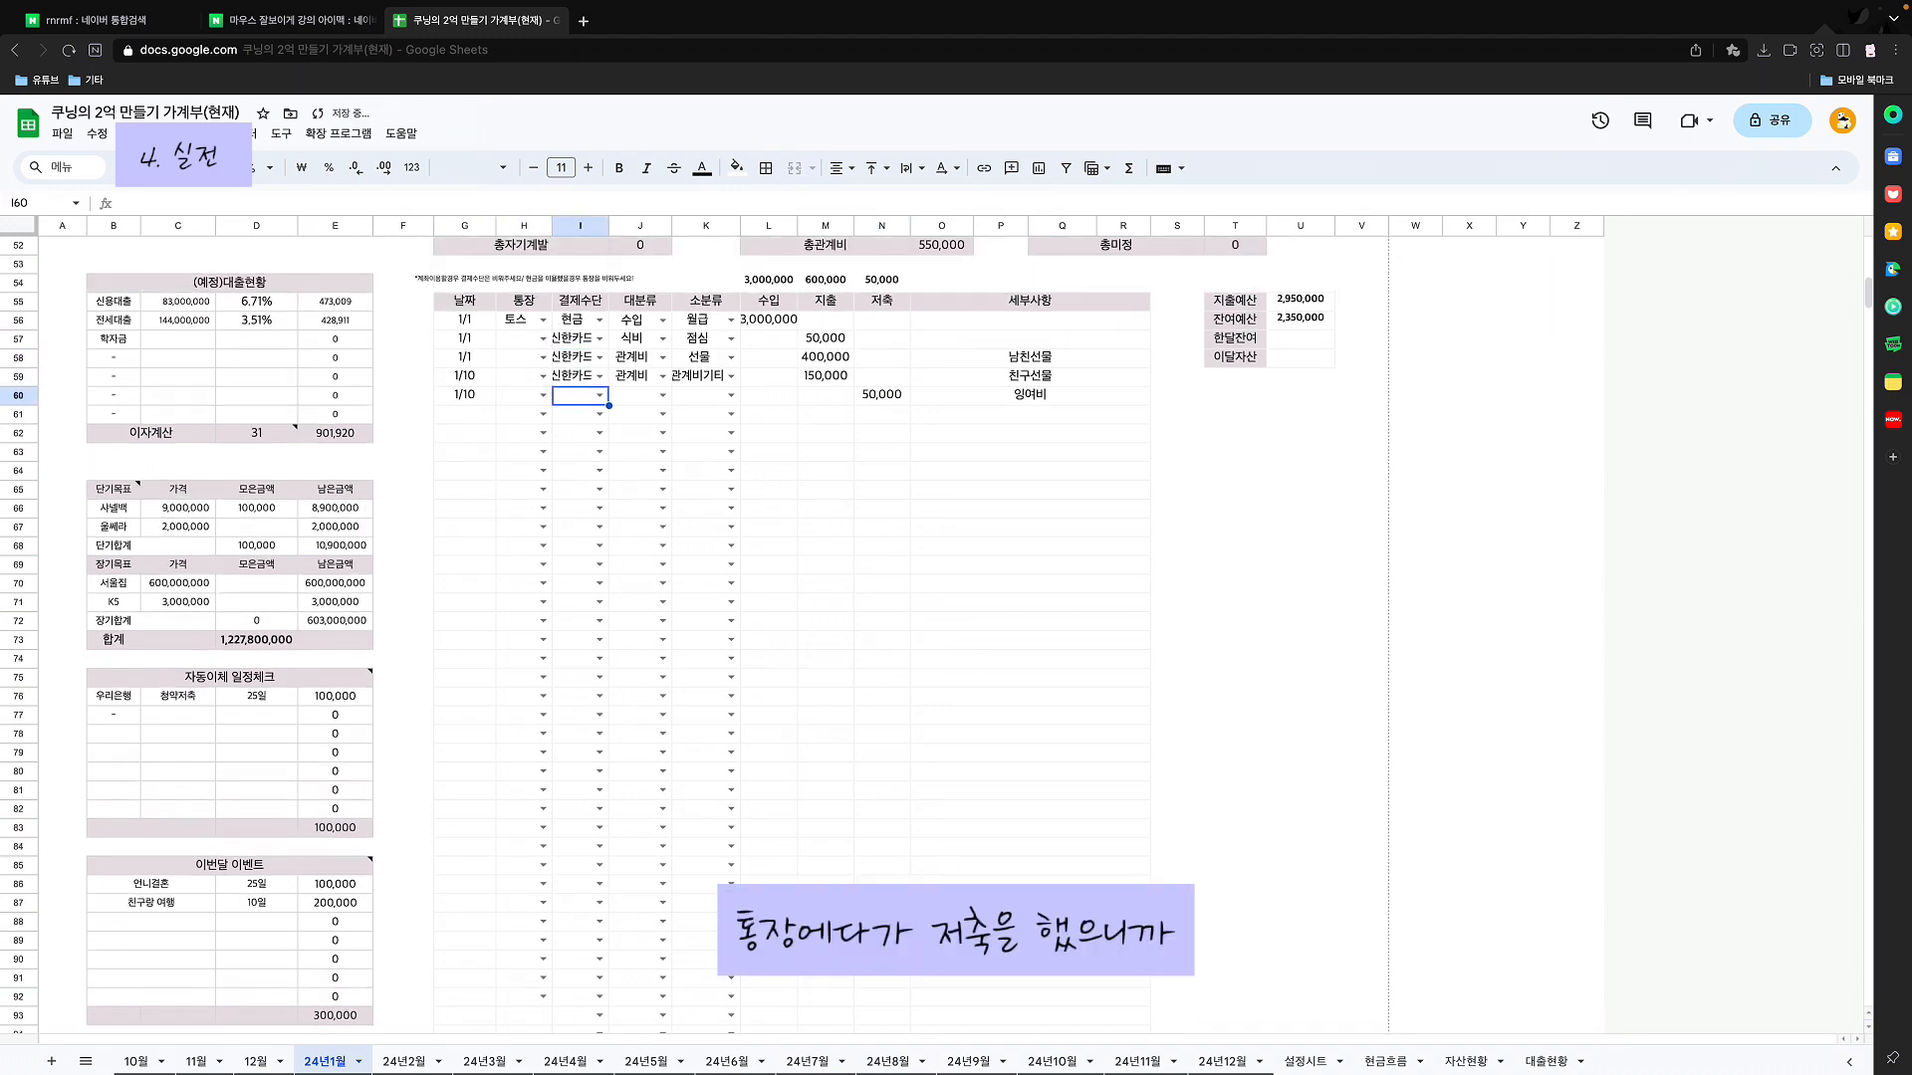
pyautogui.click(521, 396)
pyautogui.click(542, 395)
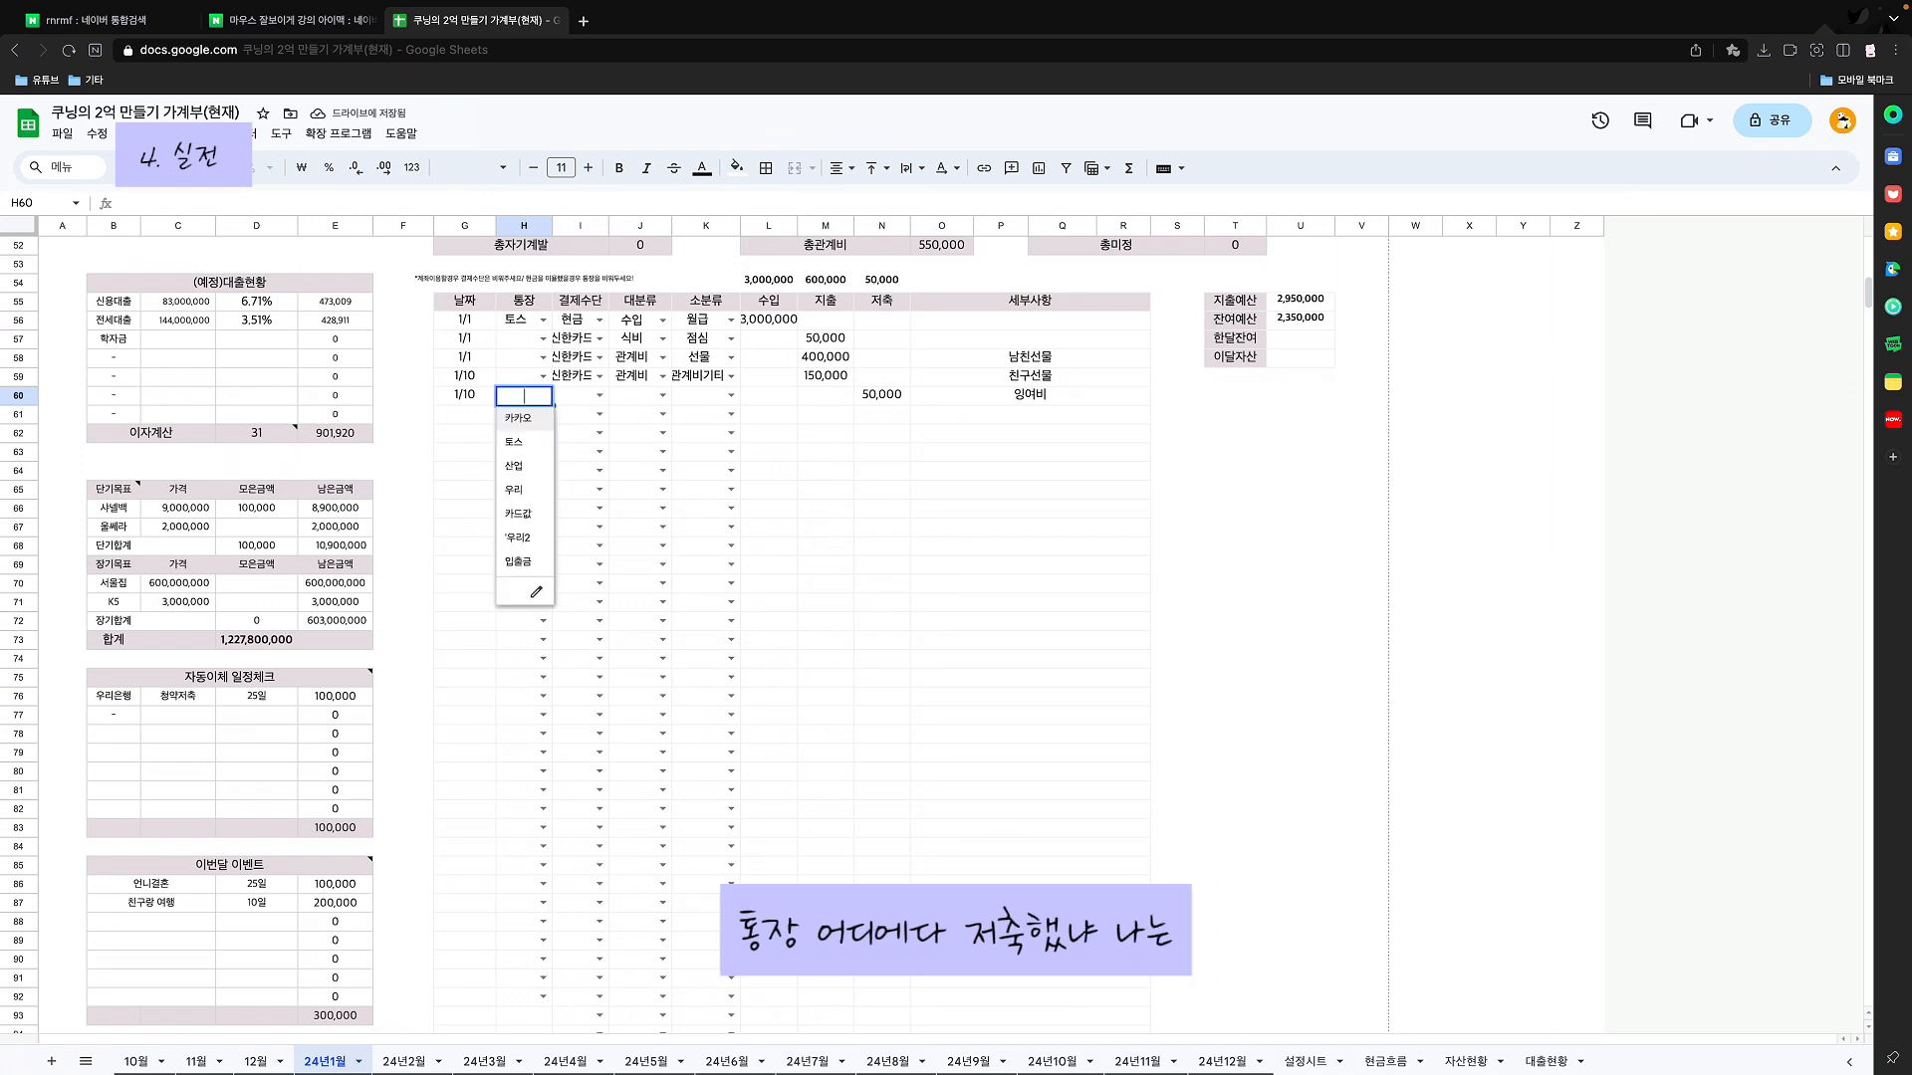
pyautogui.click(528, 491)
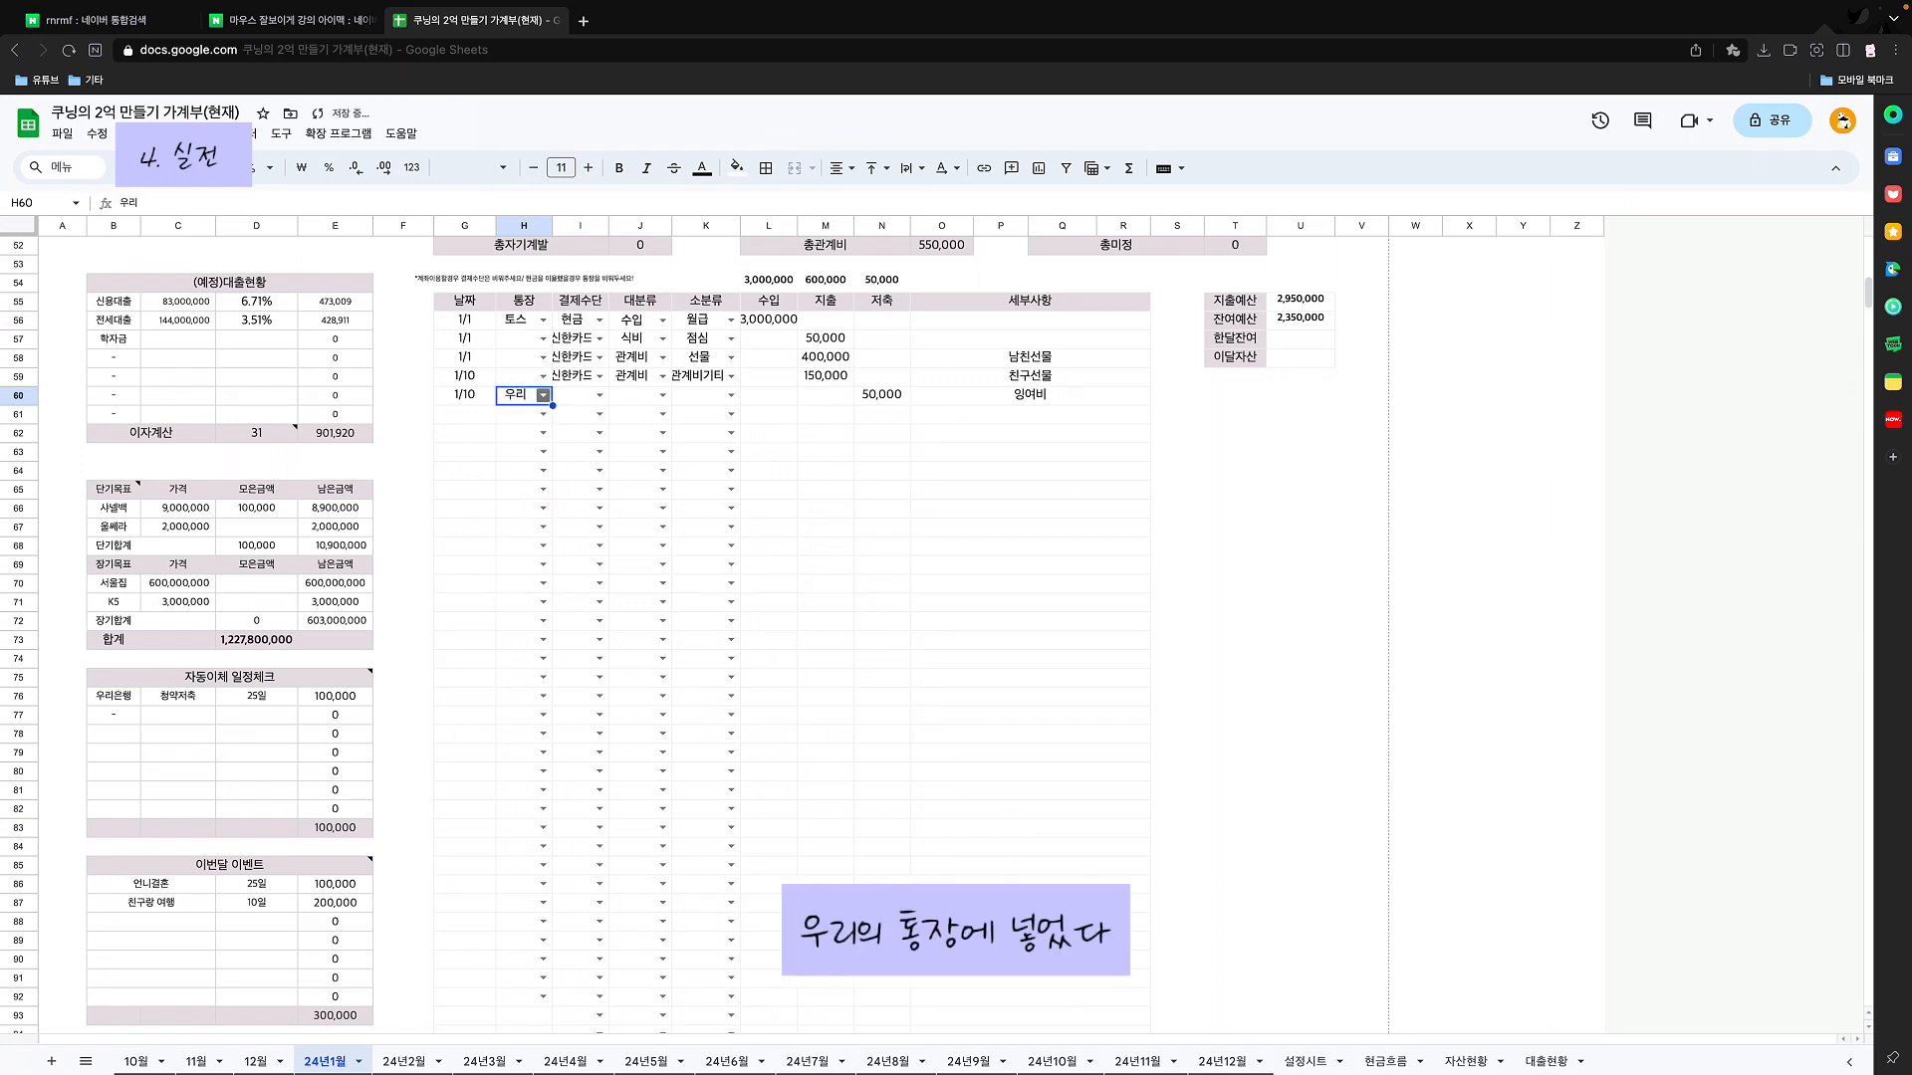
pyautogui.click(543, 395)
pyautogui.click(532, 442)
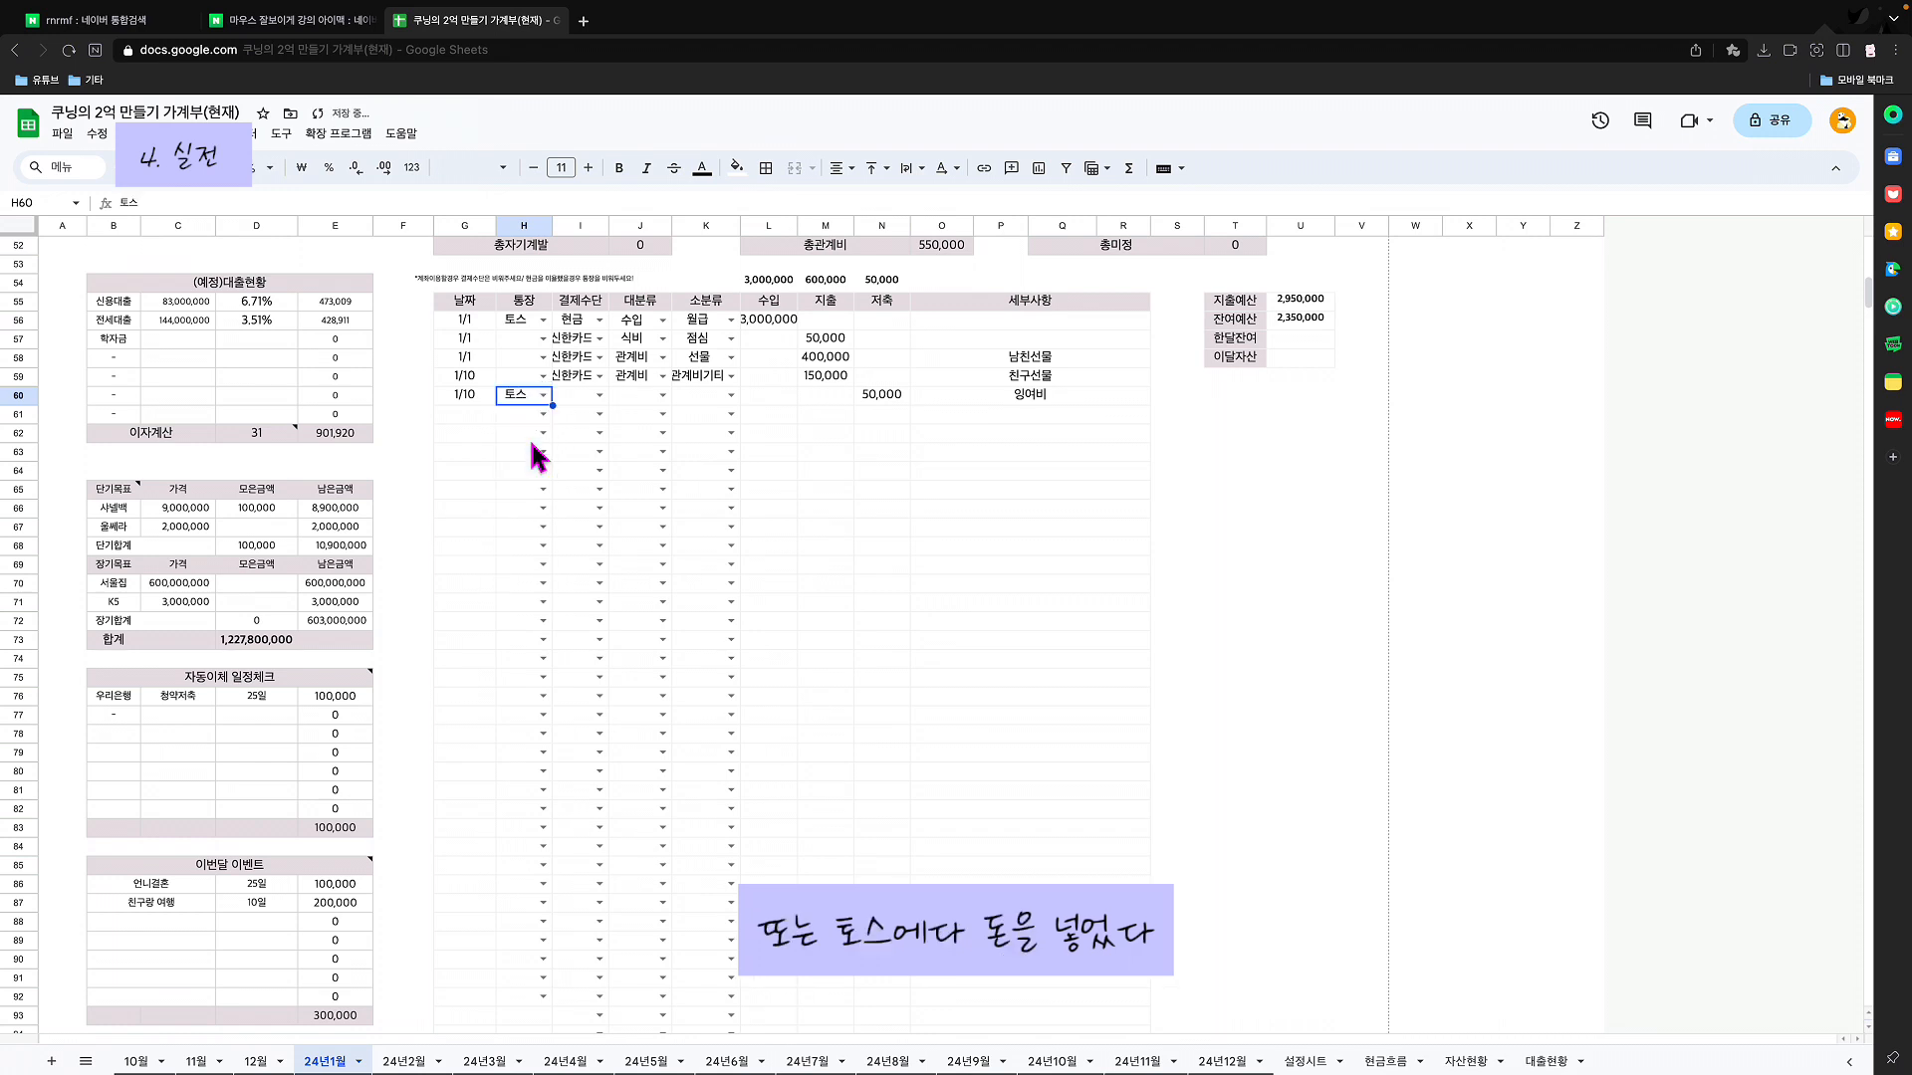
# Step: Set row 60's 대분류 to 저축 and its 소분류 to 잉여현금, as listed in the 저축 table
pyautogui.scroll(1, 637, 438)
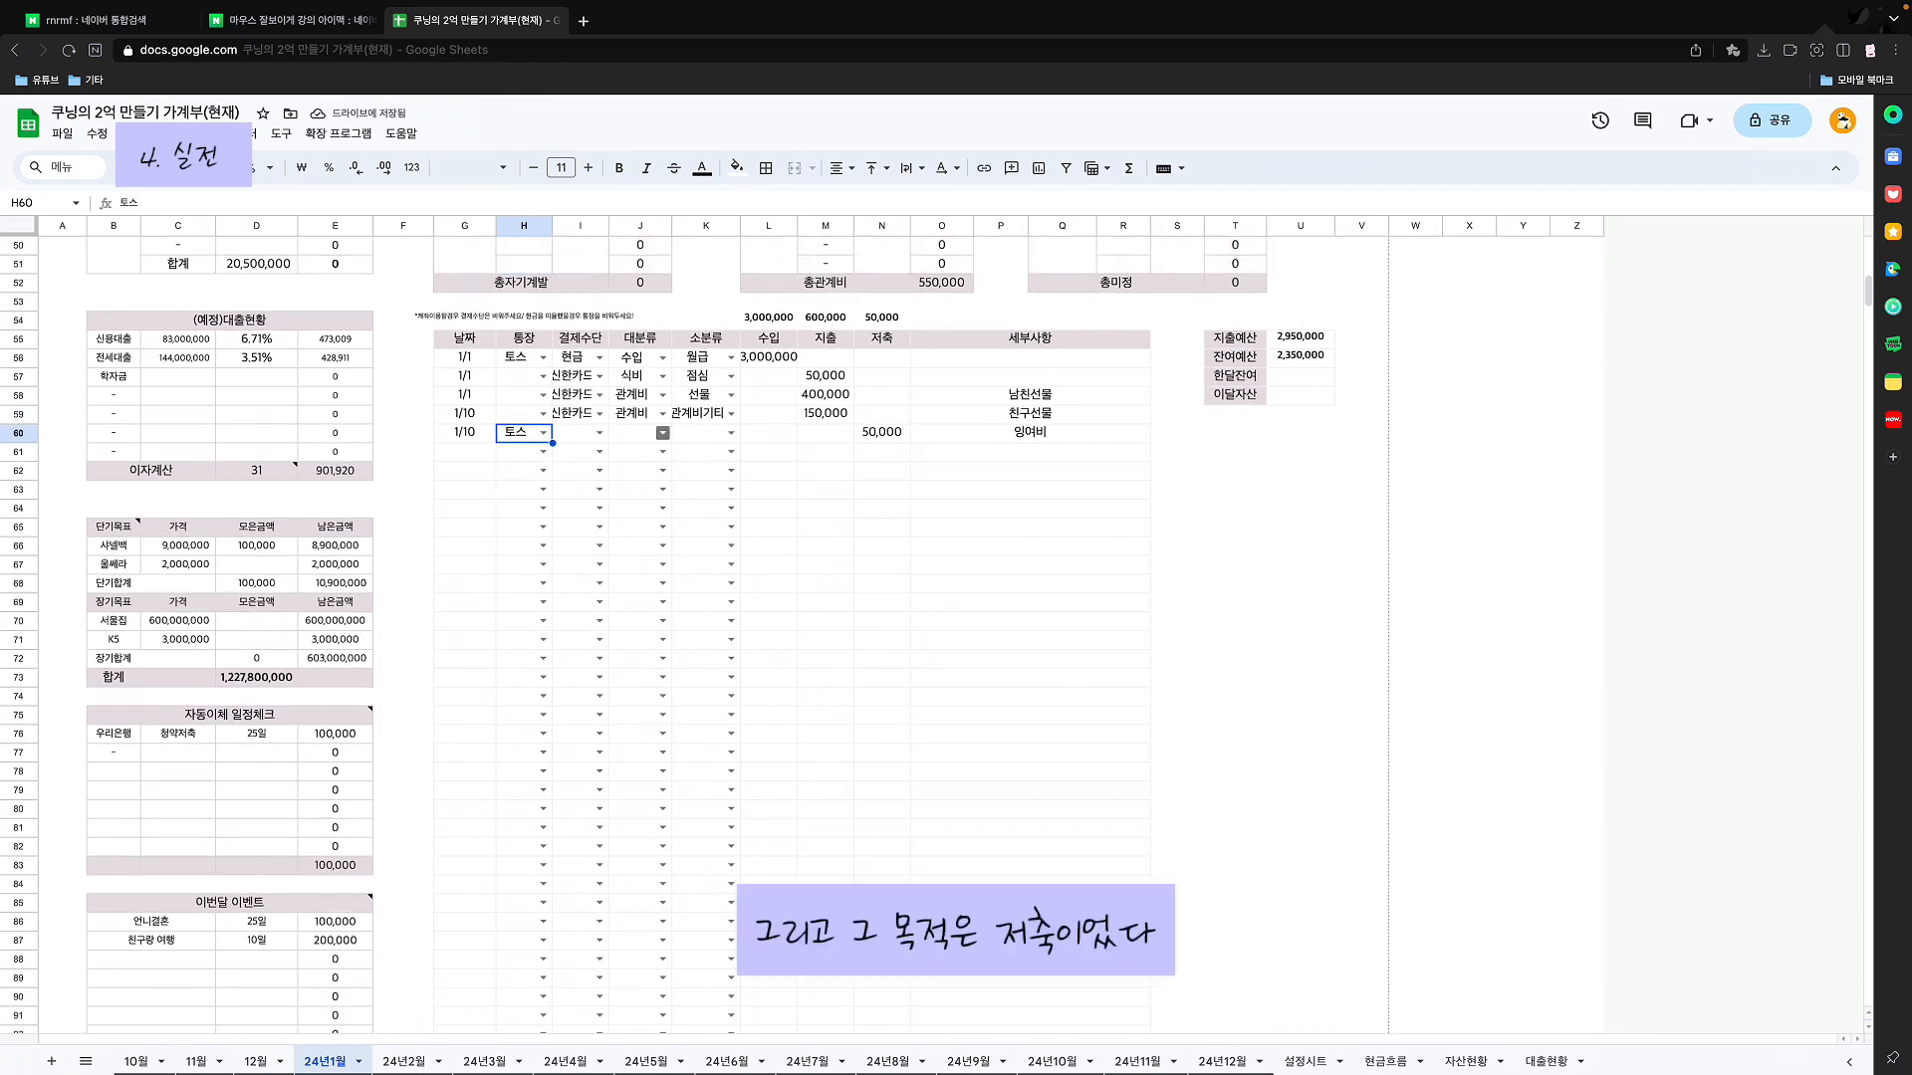
pyautogui.click(662, 432)
pyautogui.click(667, 482)
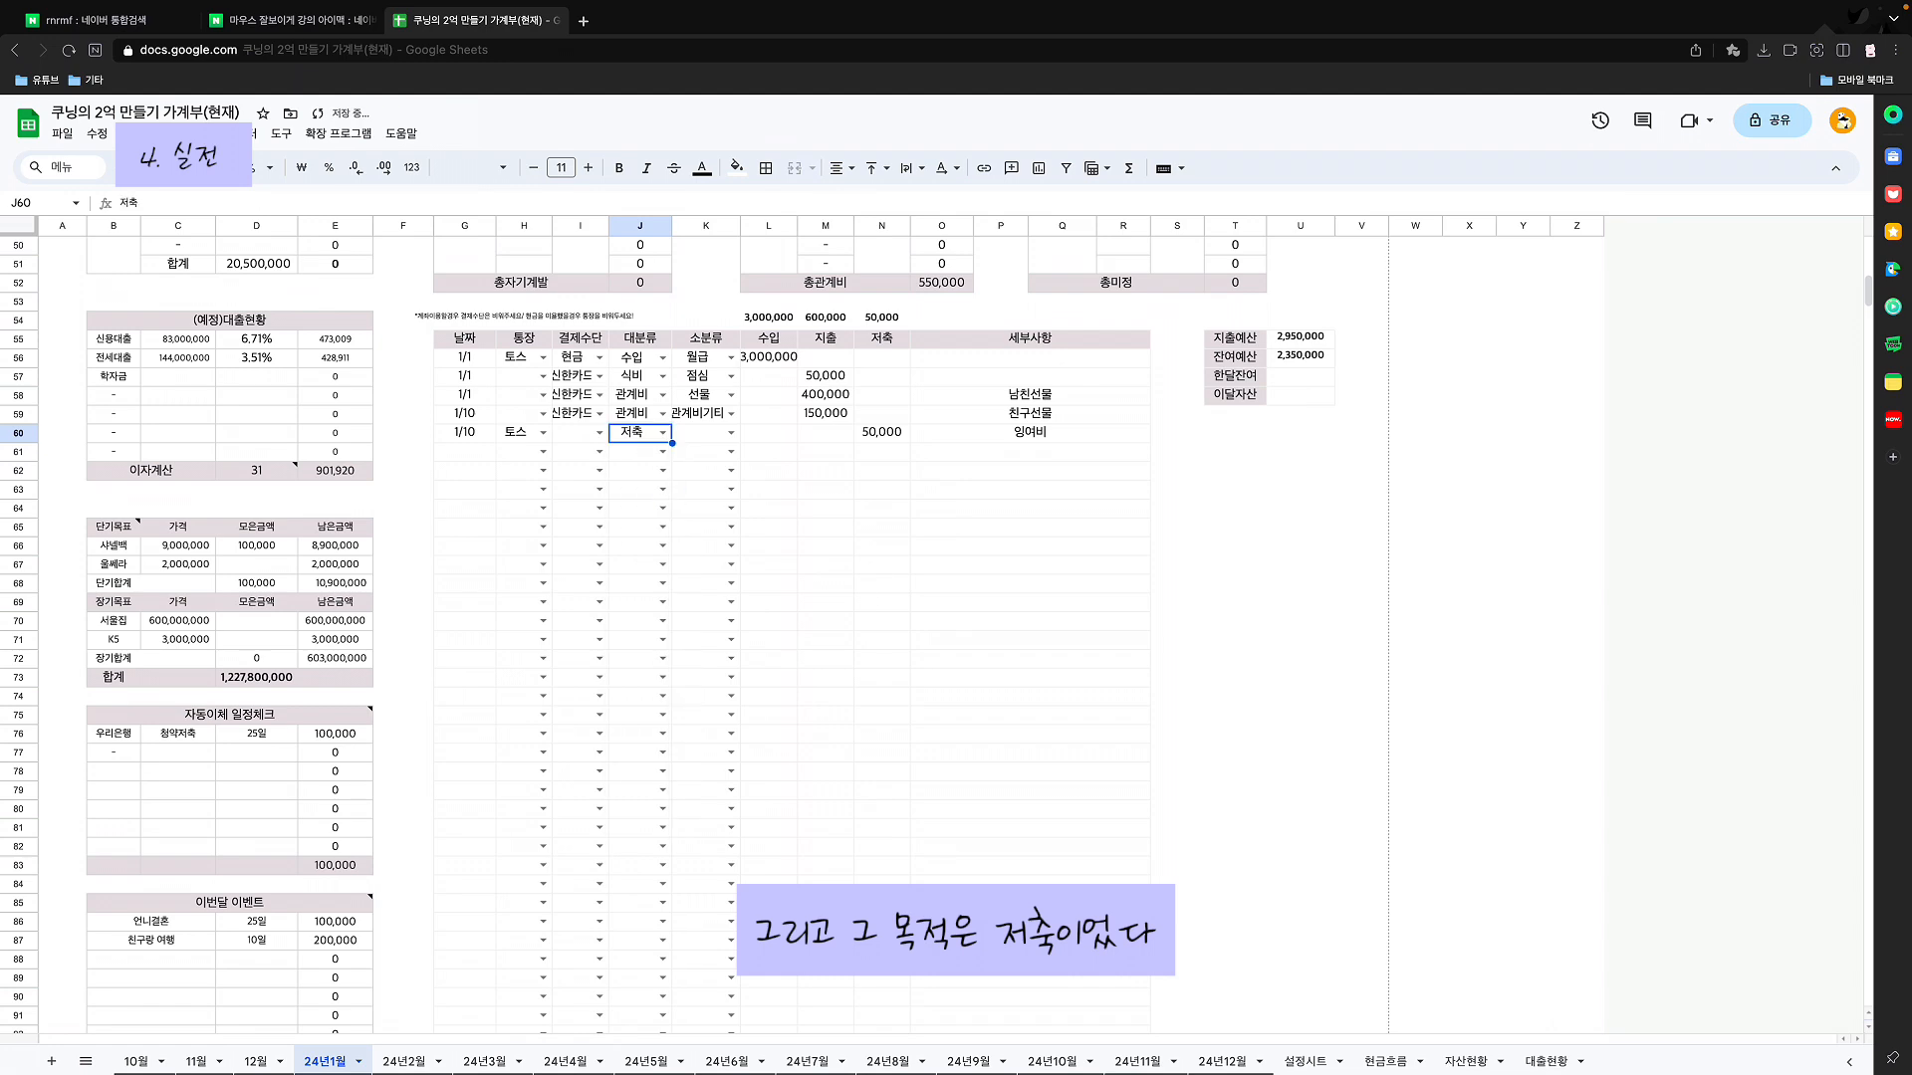
pyautogui.click(731, 432)
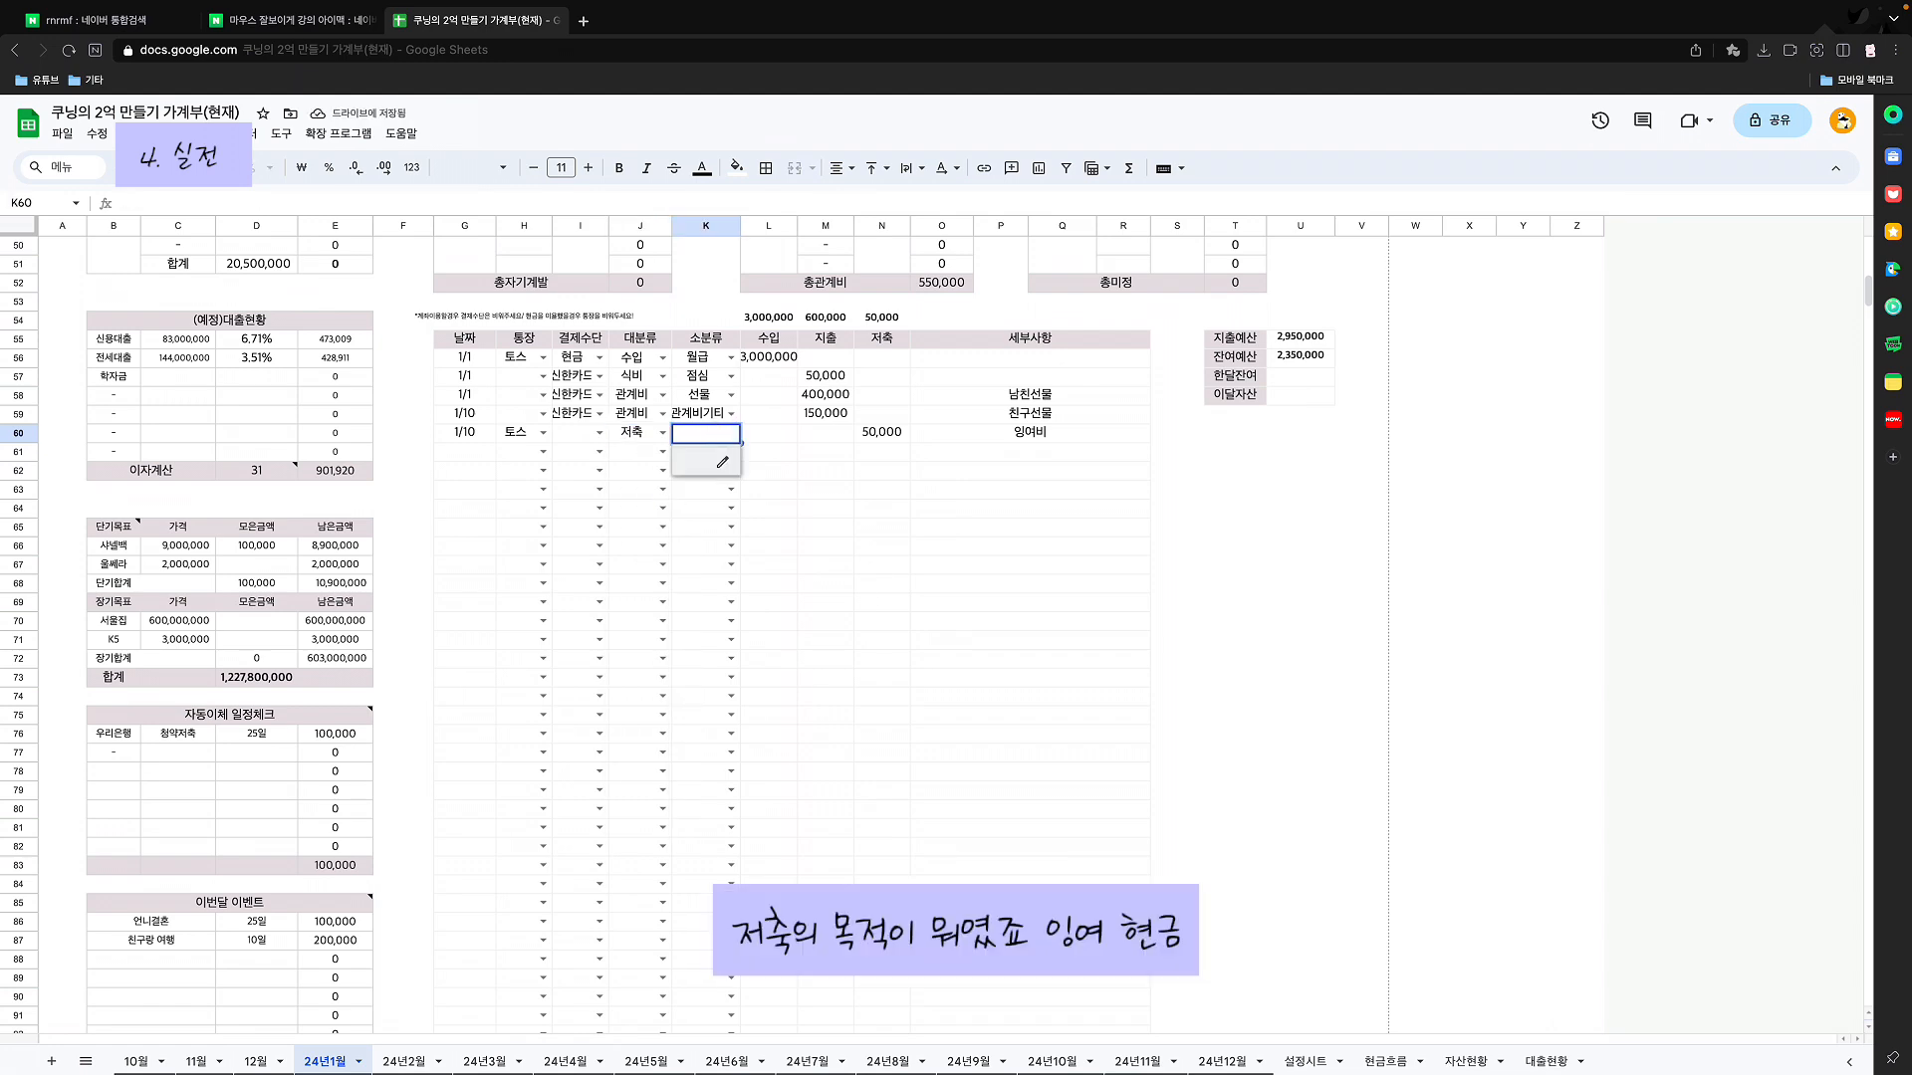
pyautogui.scroll(10, 706, 433)
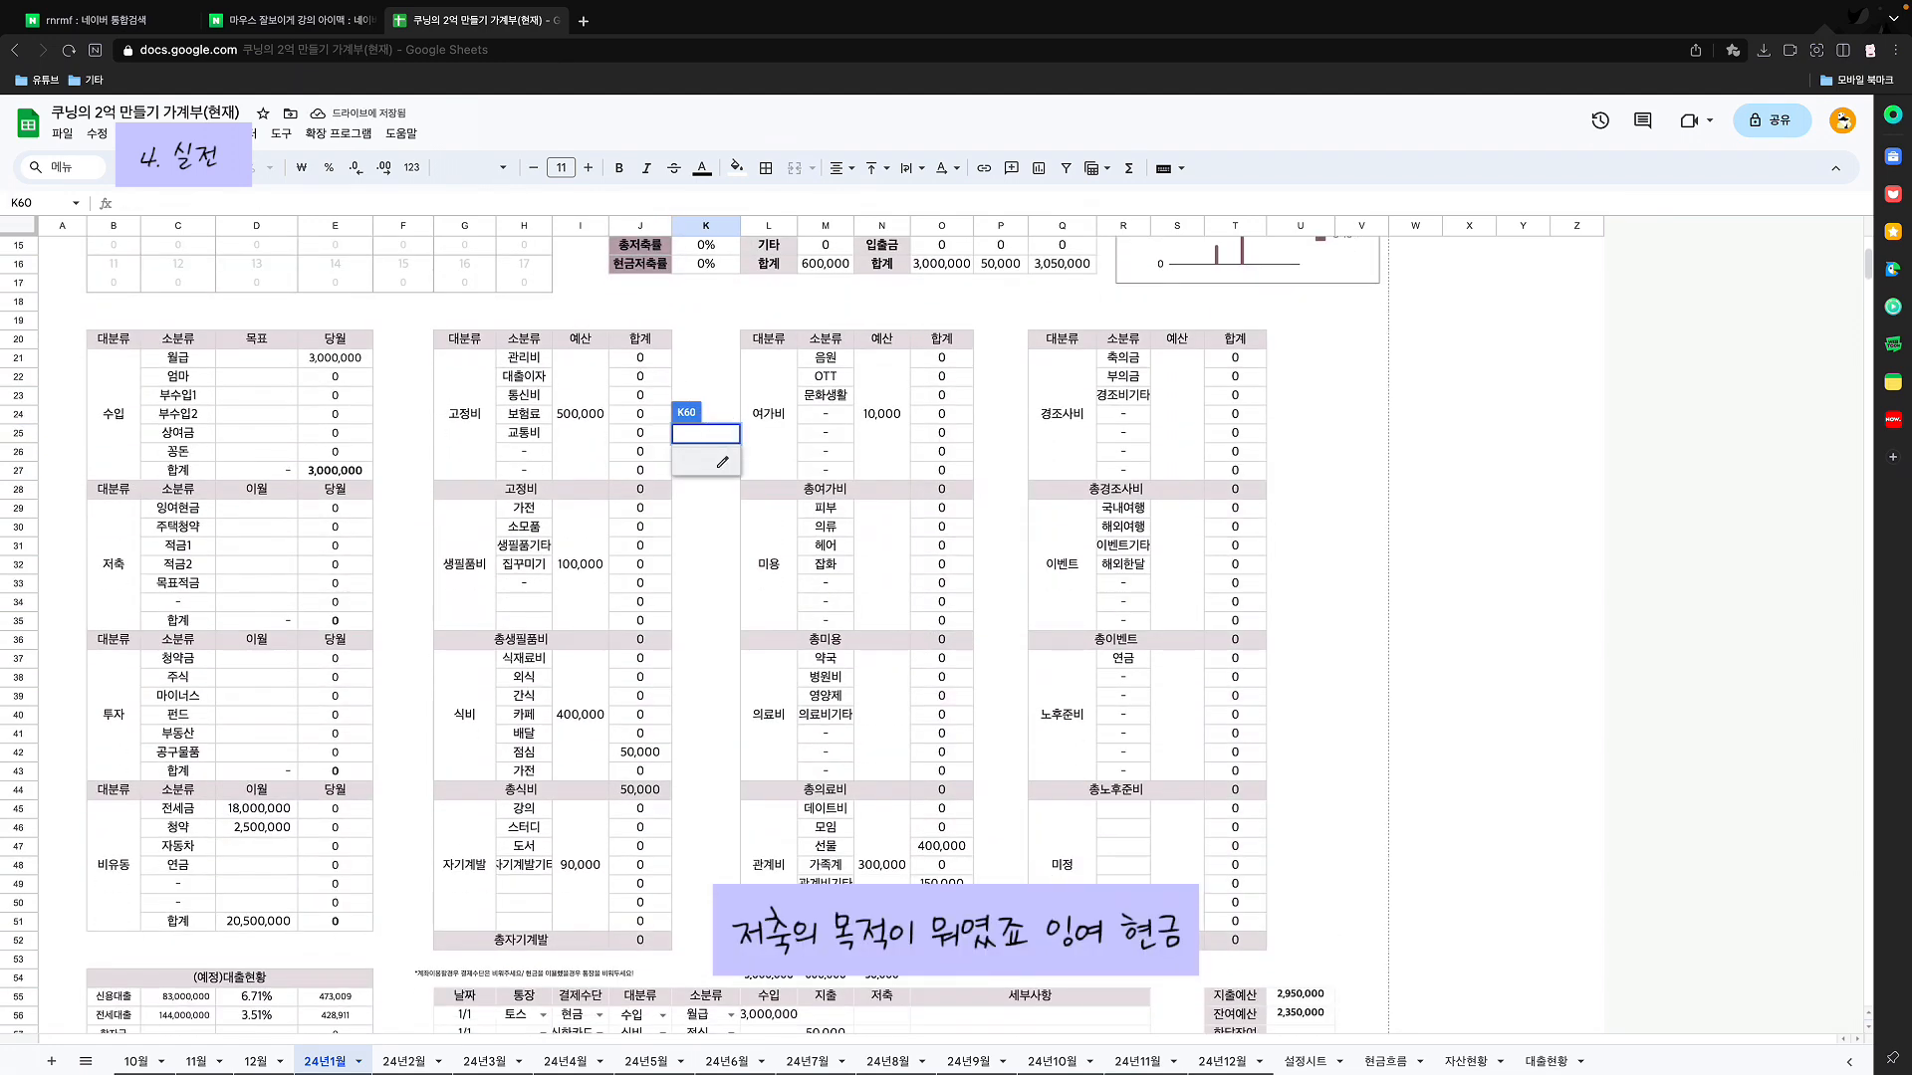
pyautogui.scroll(-4, 706, 433)
pyautogui.write('잉ㅇ')
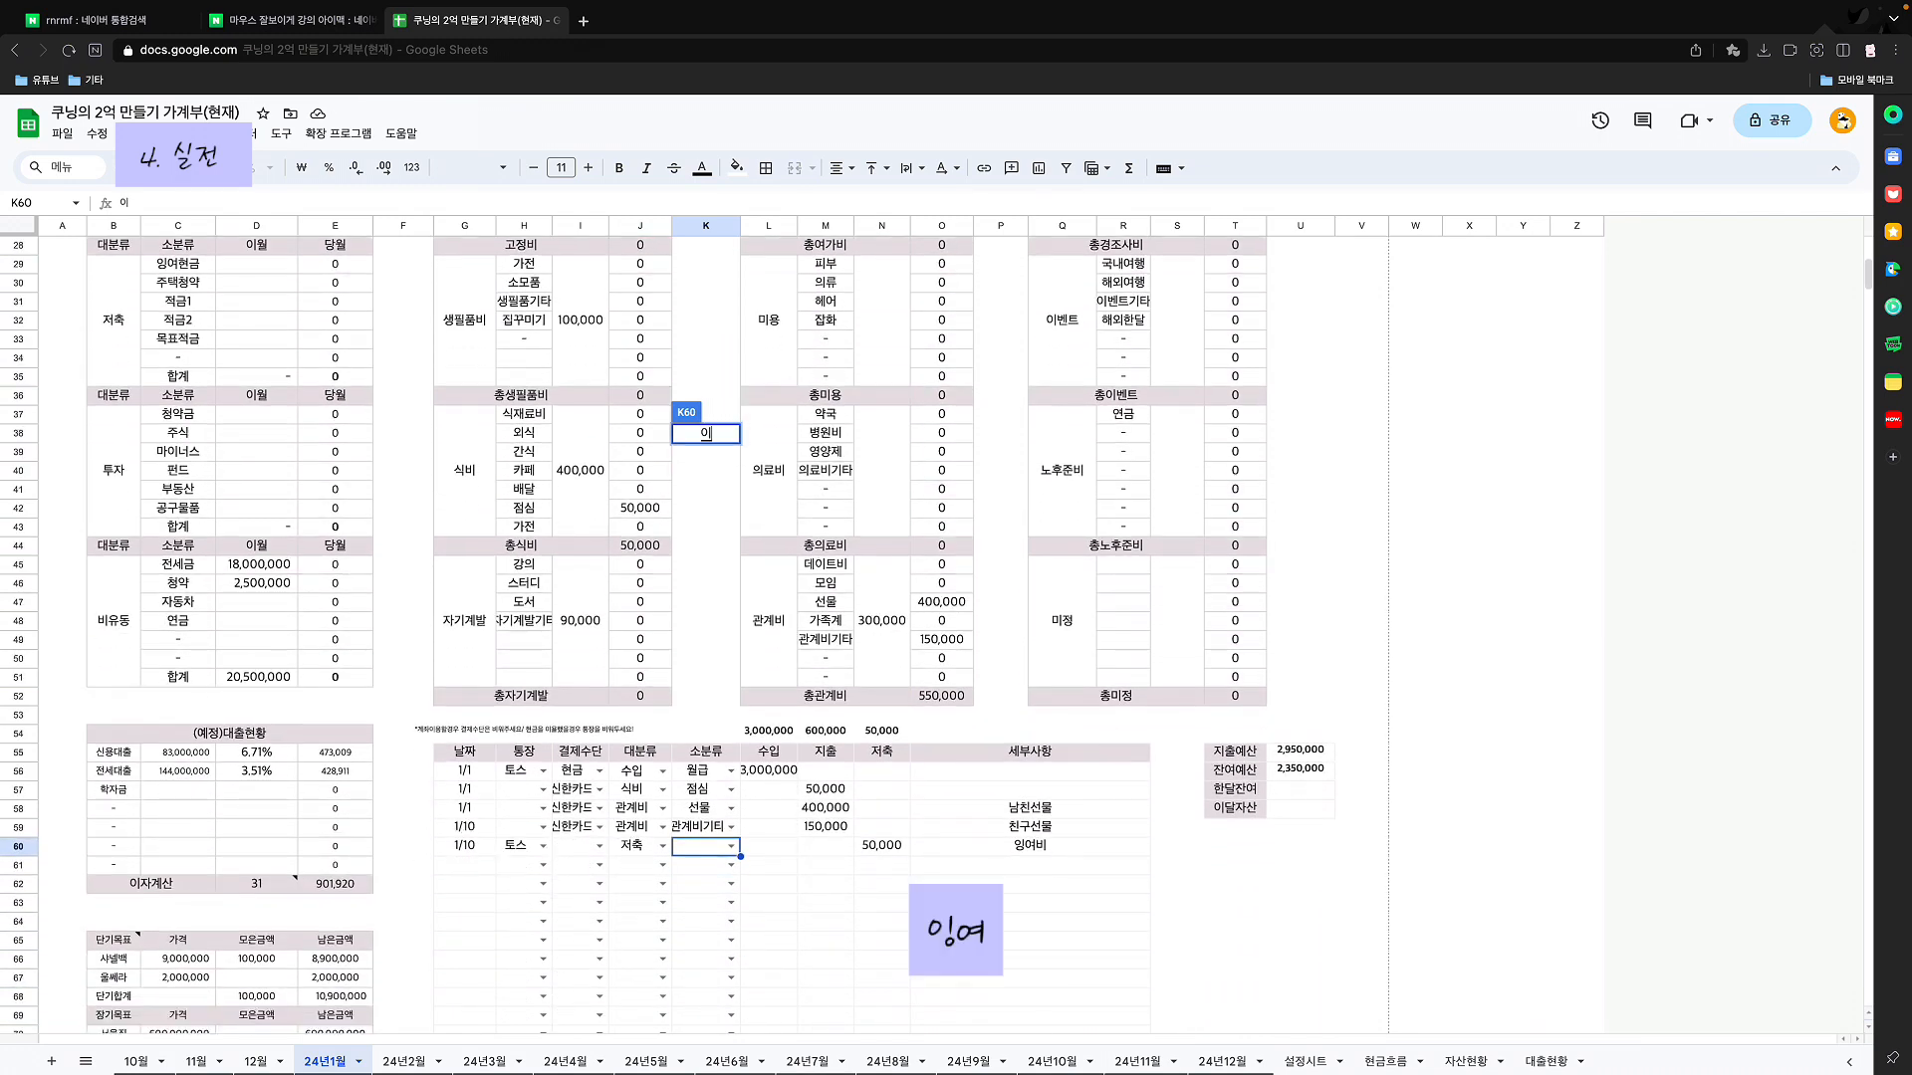
pyautogui.write('현금')
pyautogui.press('Return')
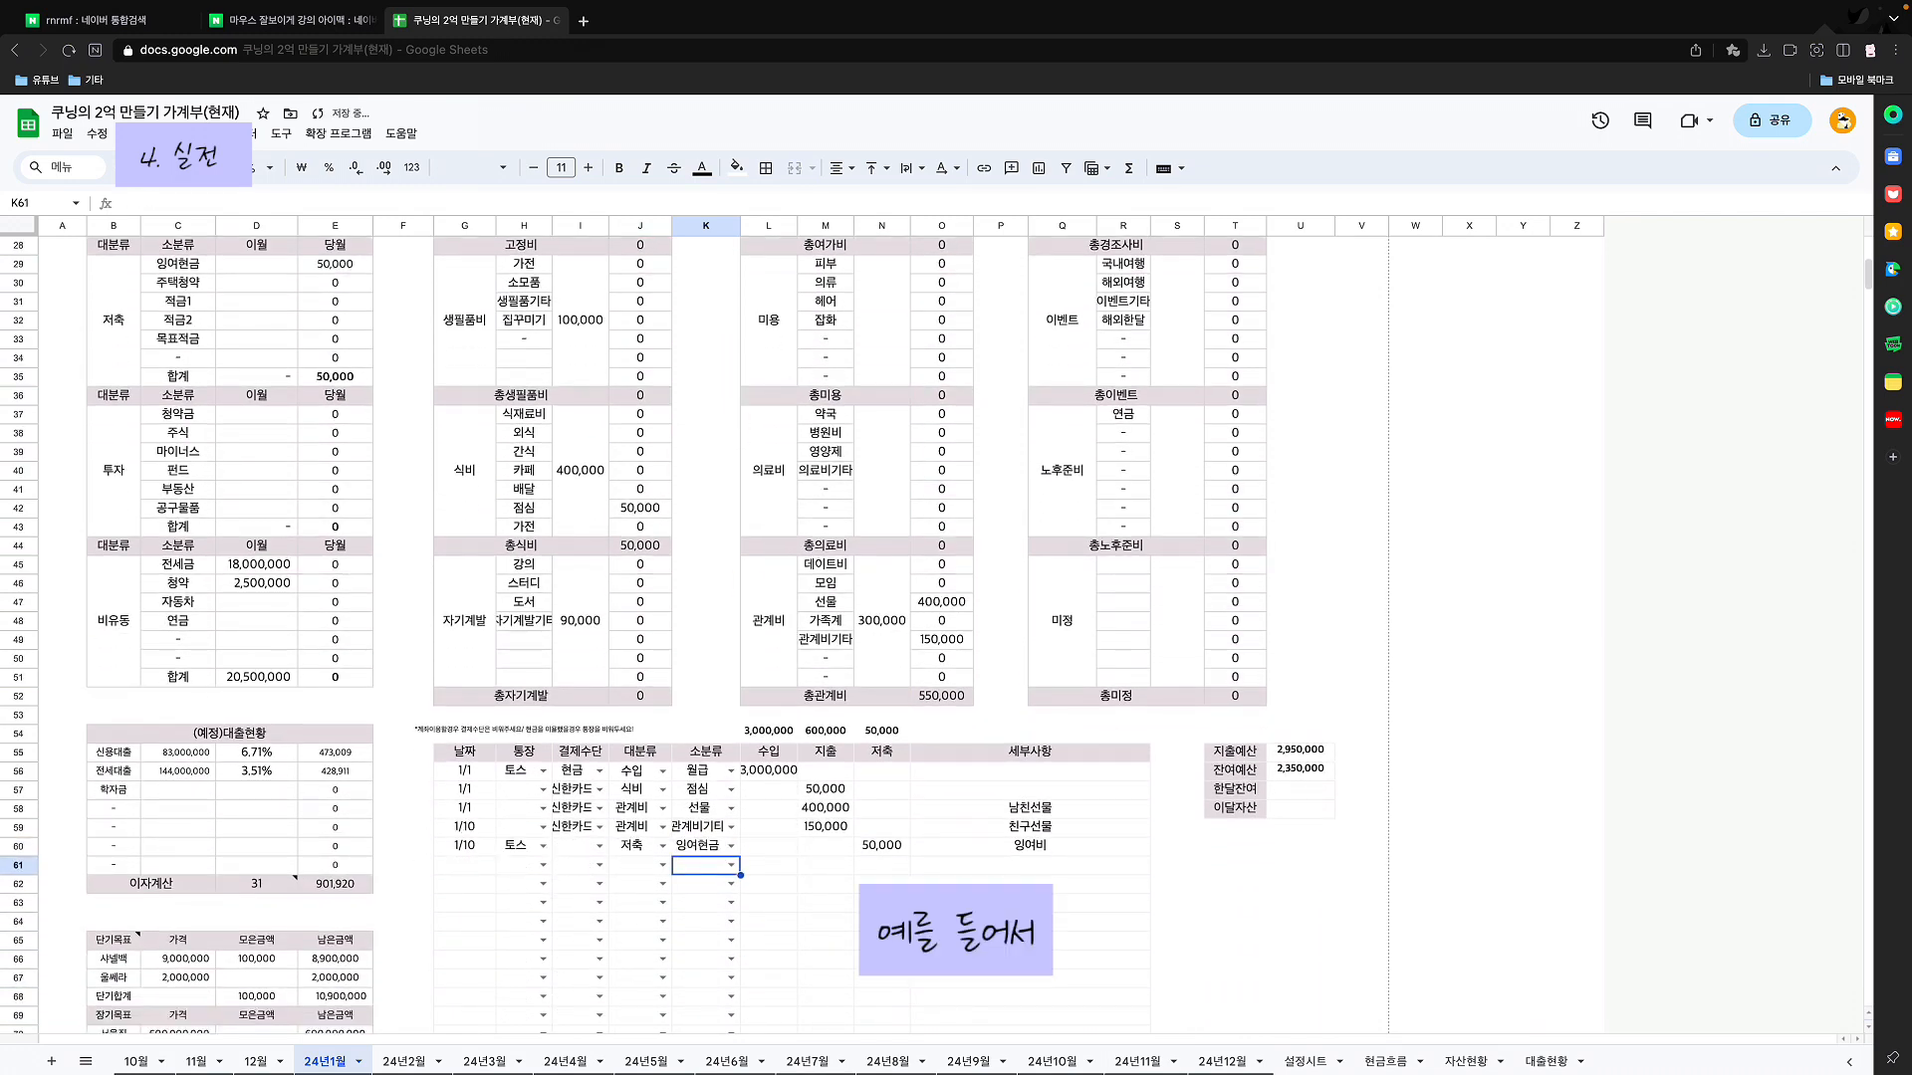
# Step: Try 저축 as 대분류 with the unlisted 소분류 잉여비 in row 61, and clear the row's 대분류
pyautogui.press('Left')
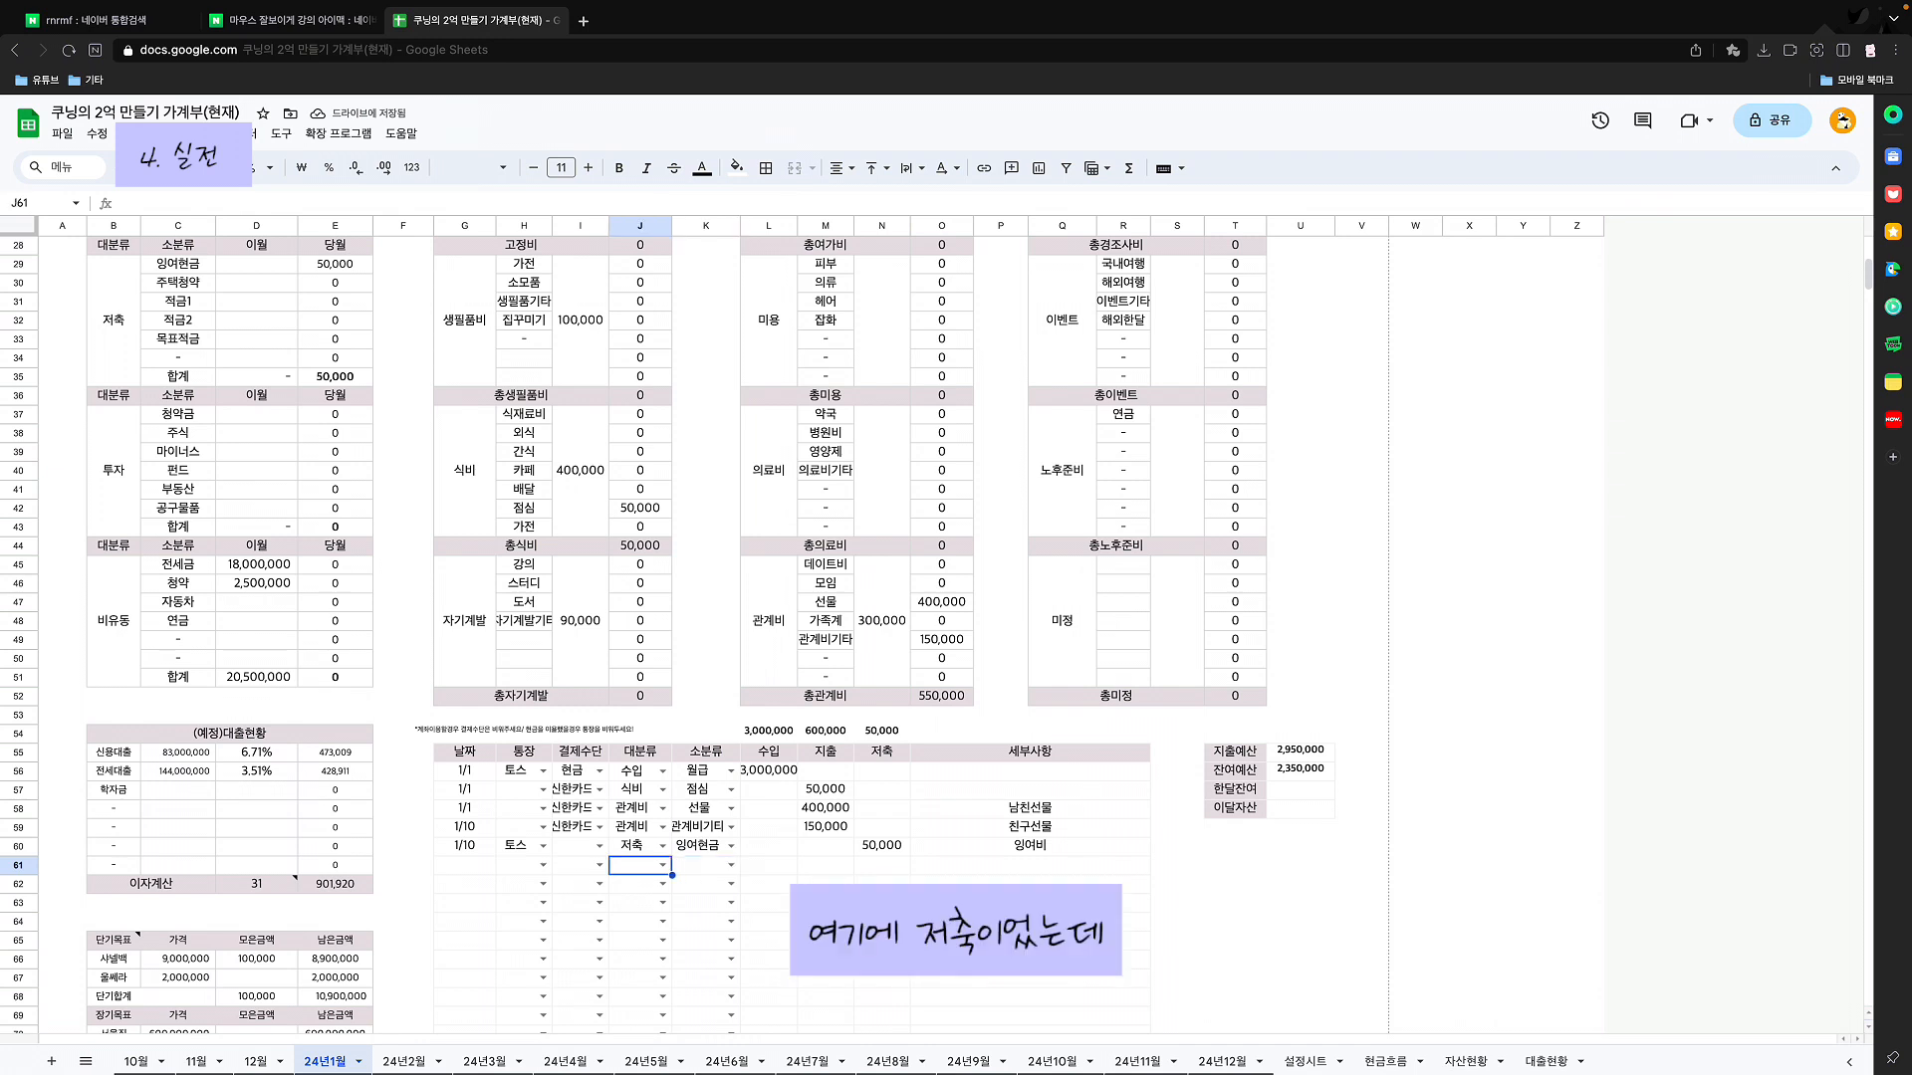
pyautogui.write('저축')
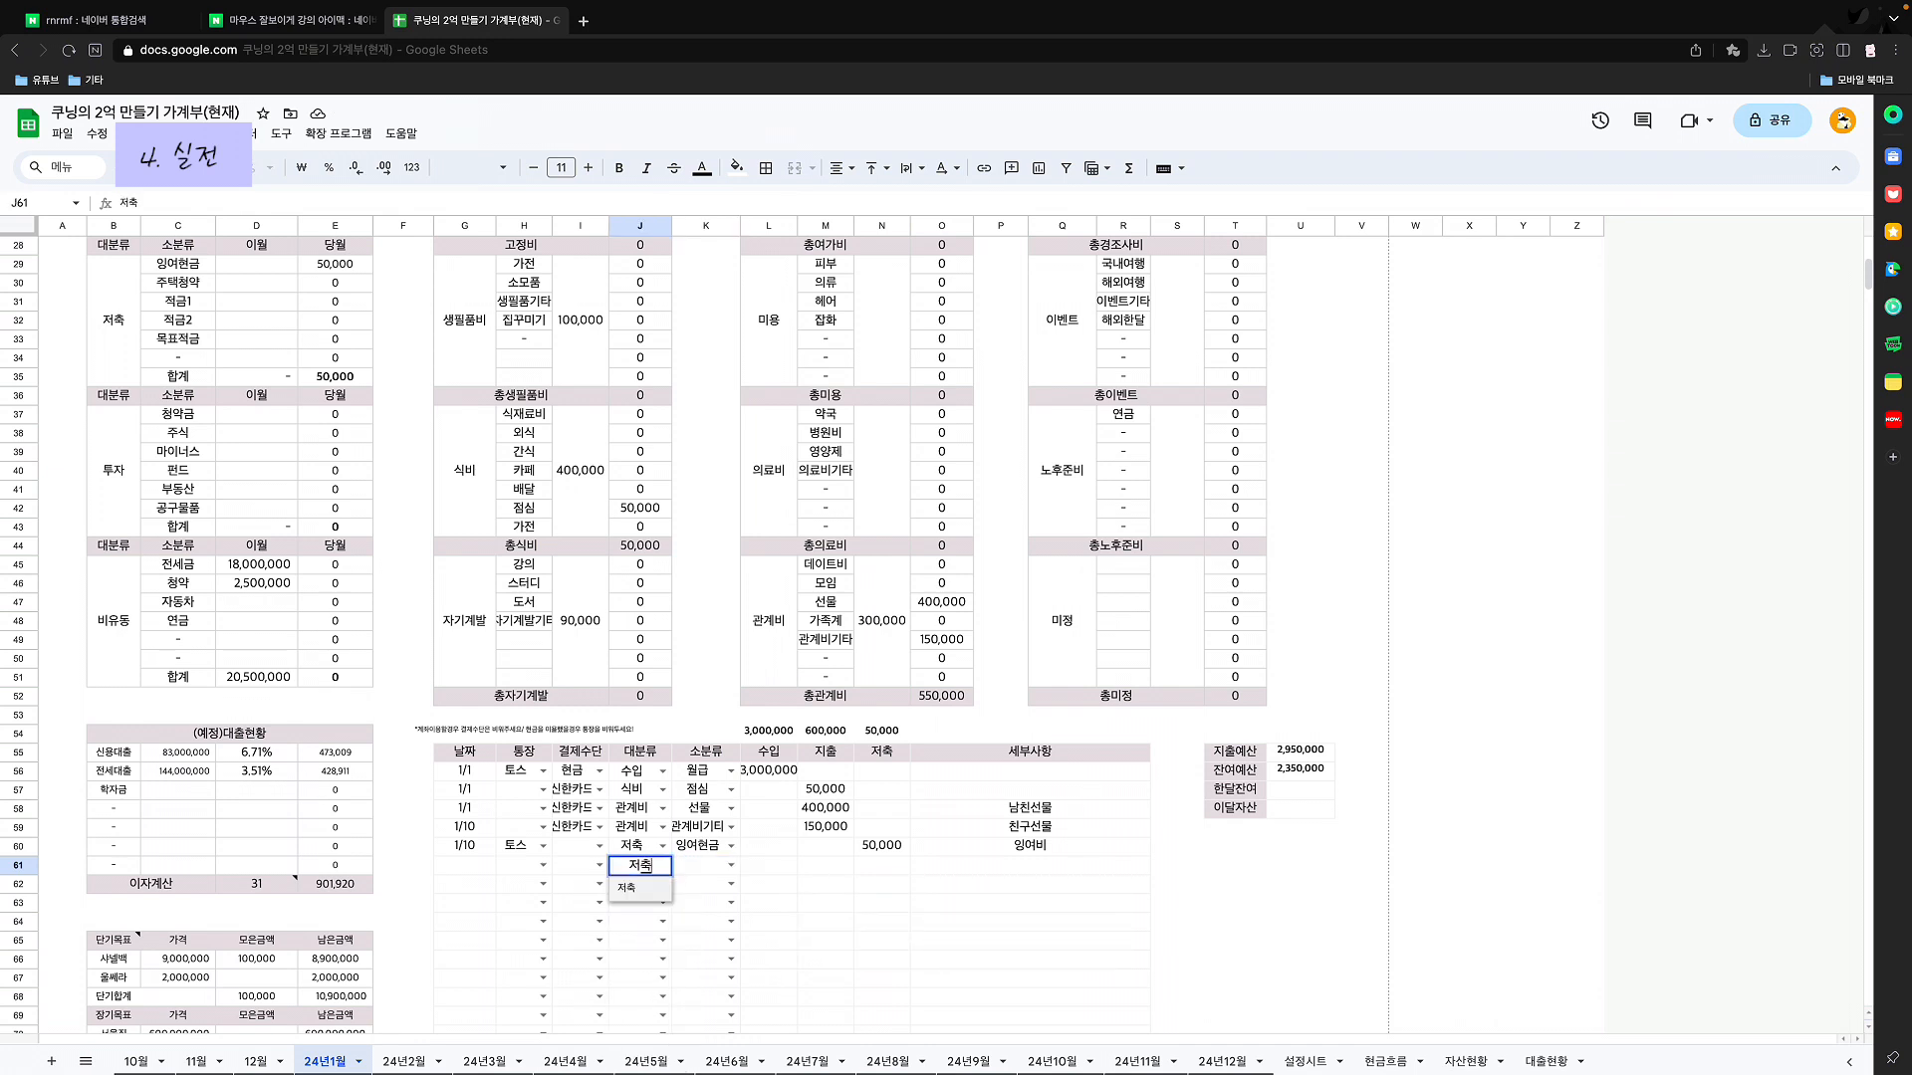
pyautogui.press('Tab')
pyautogui.write('잉여비')
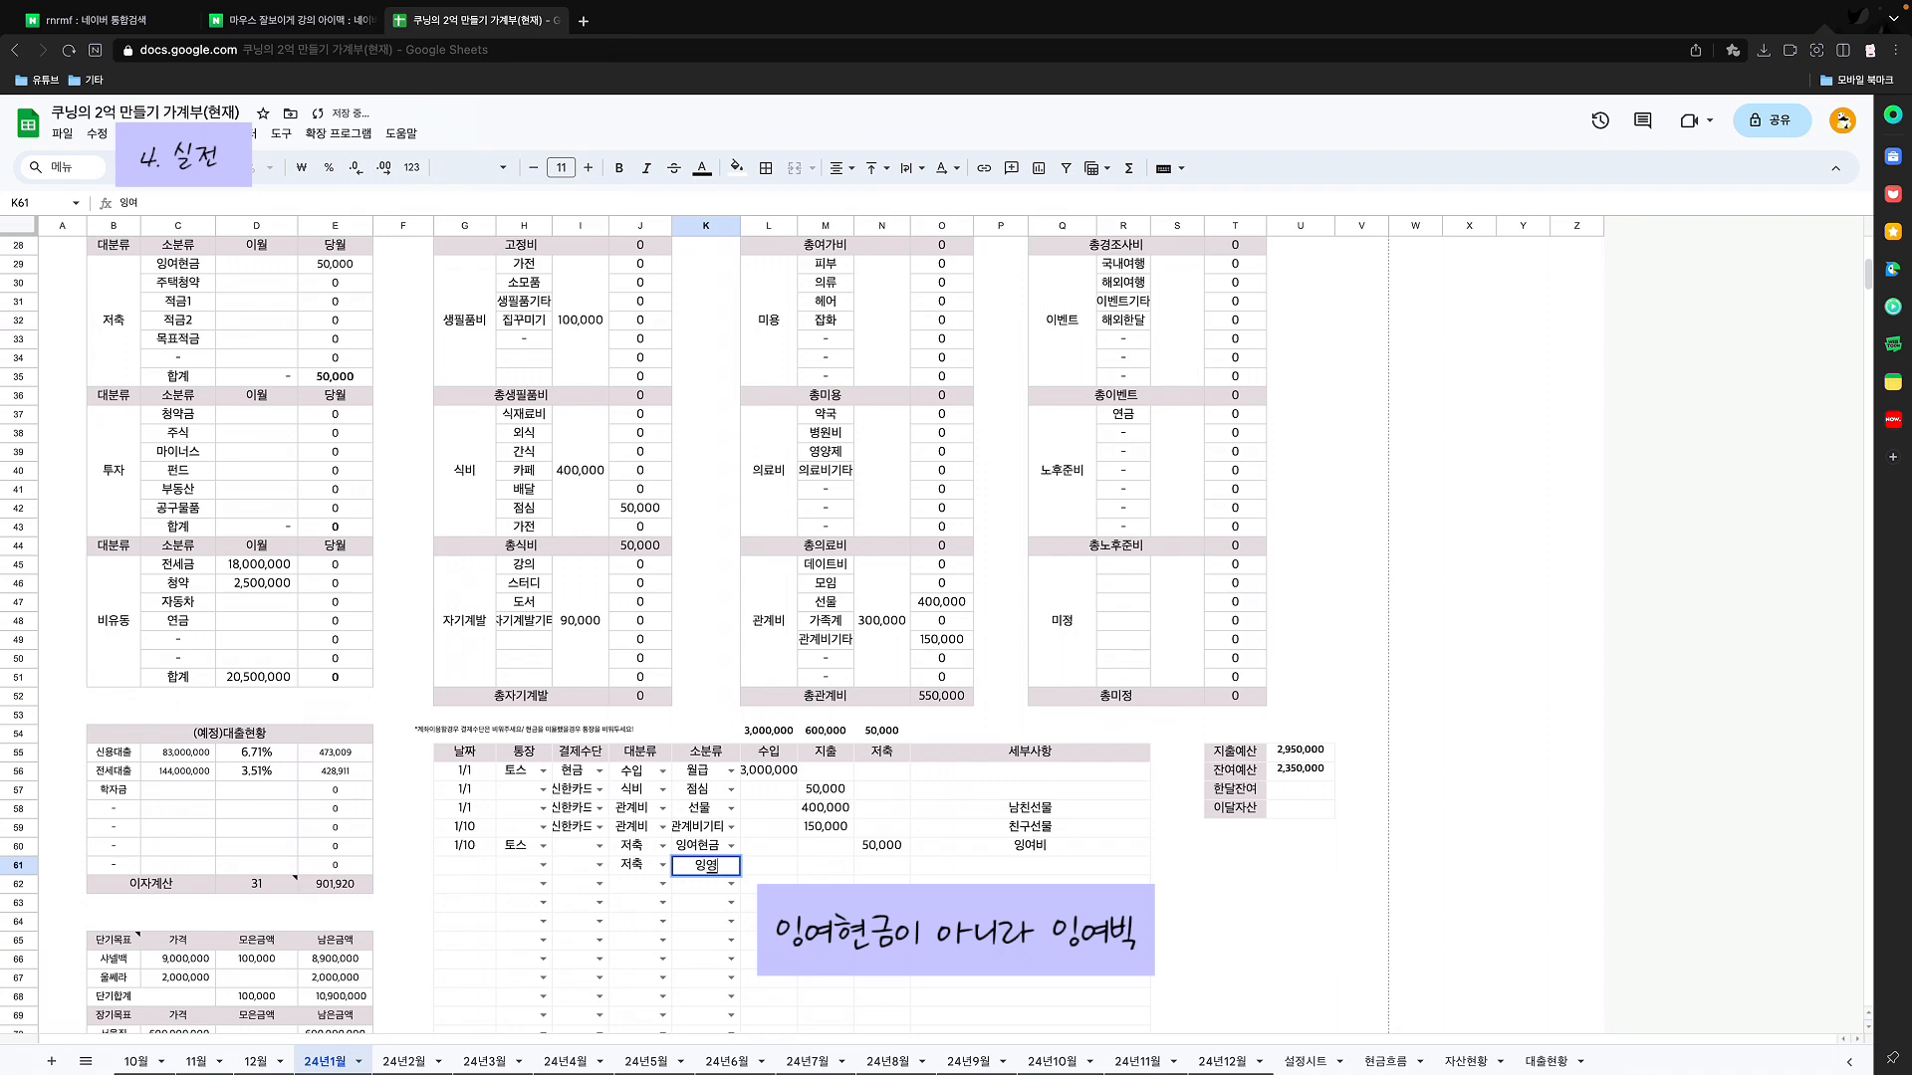
pyautogui.press('Return')
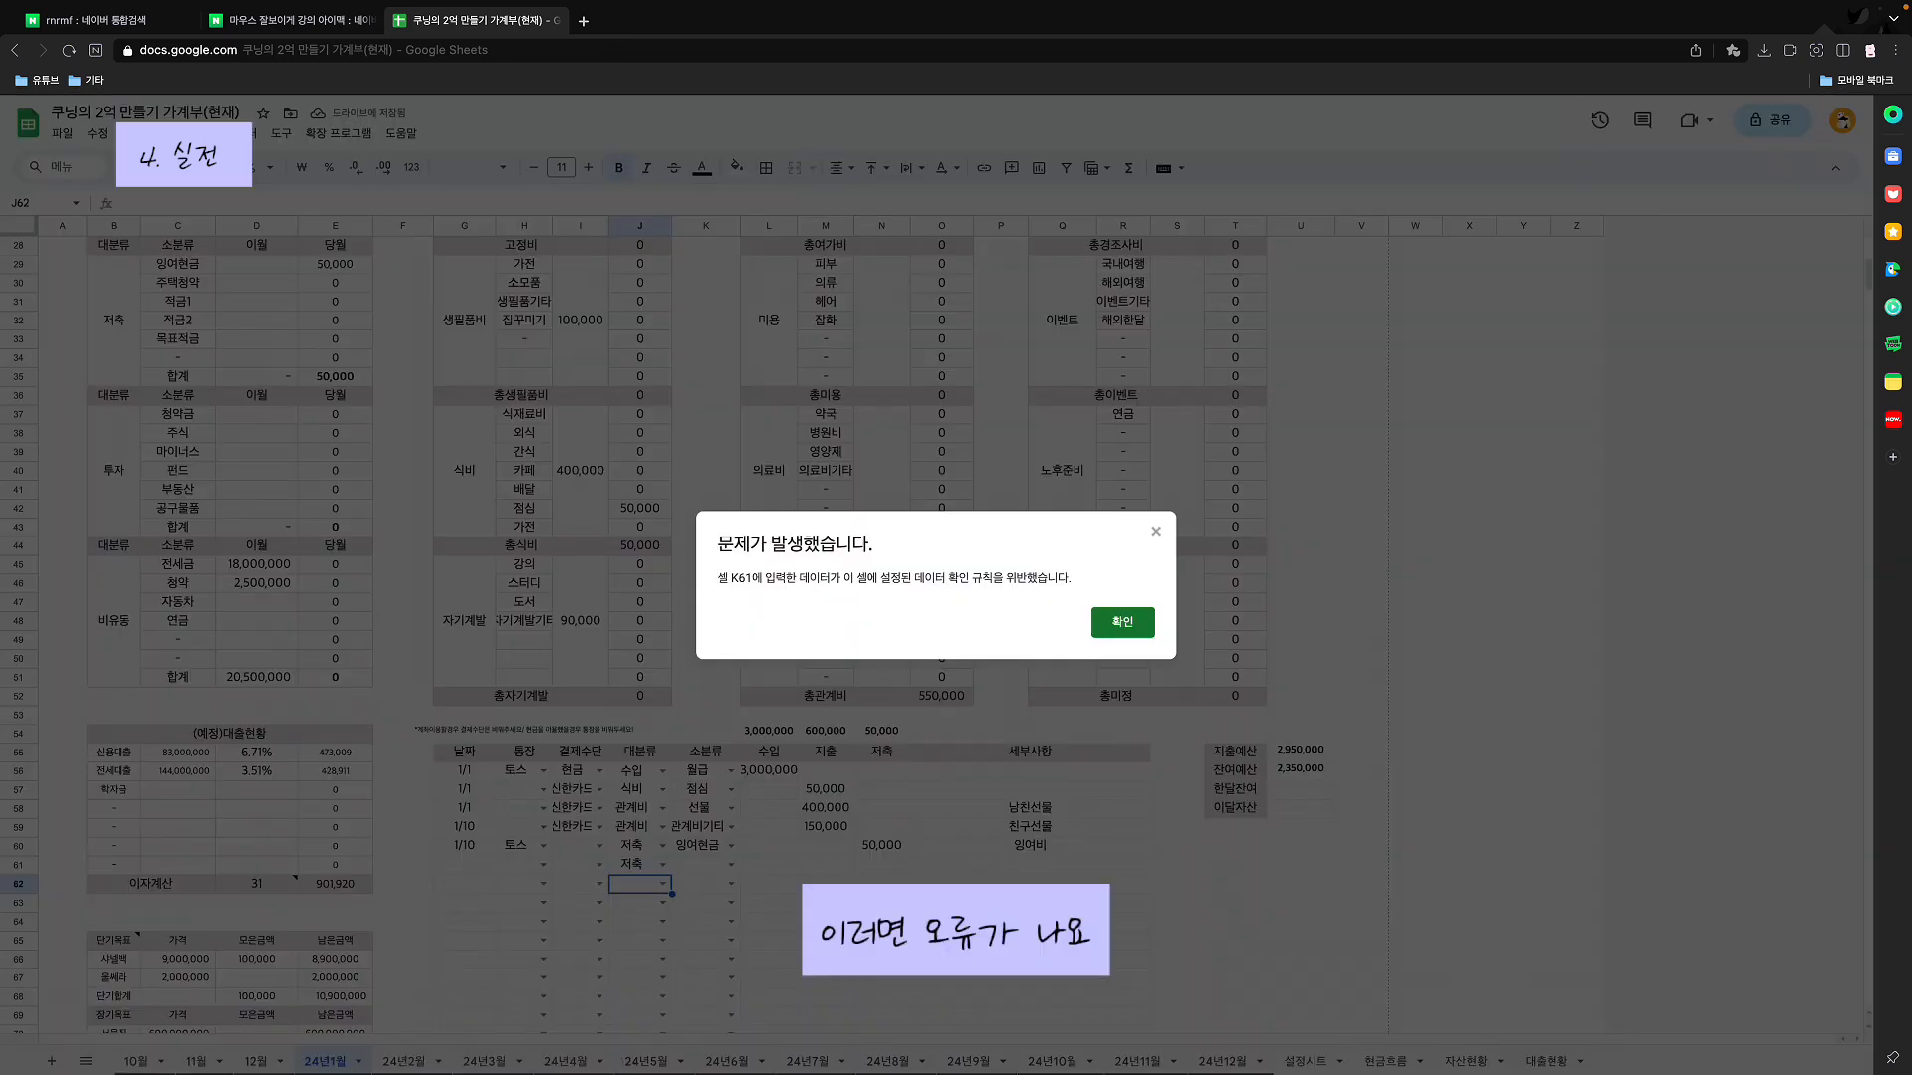
pyautogui.press('Return')
pyautogui.click(633, 866)
pyautogui.press('BackSpace')
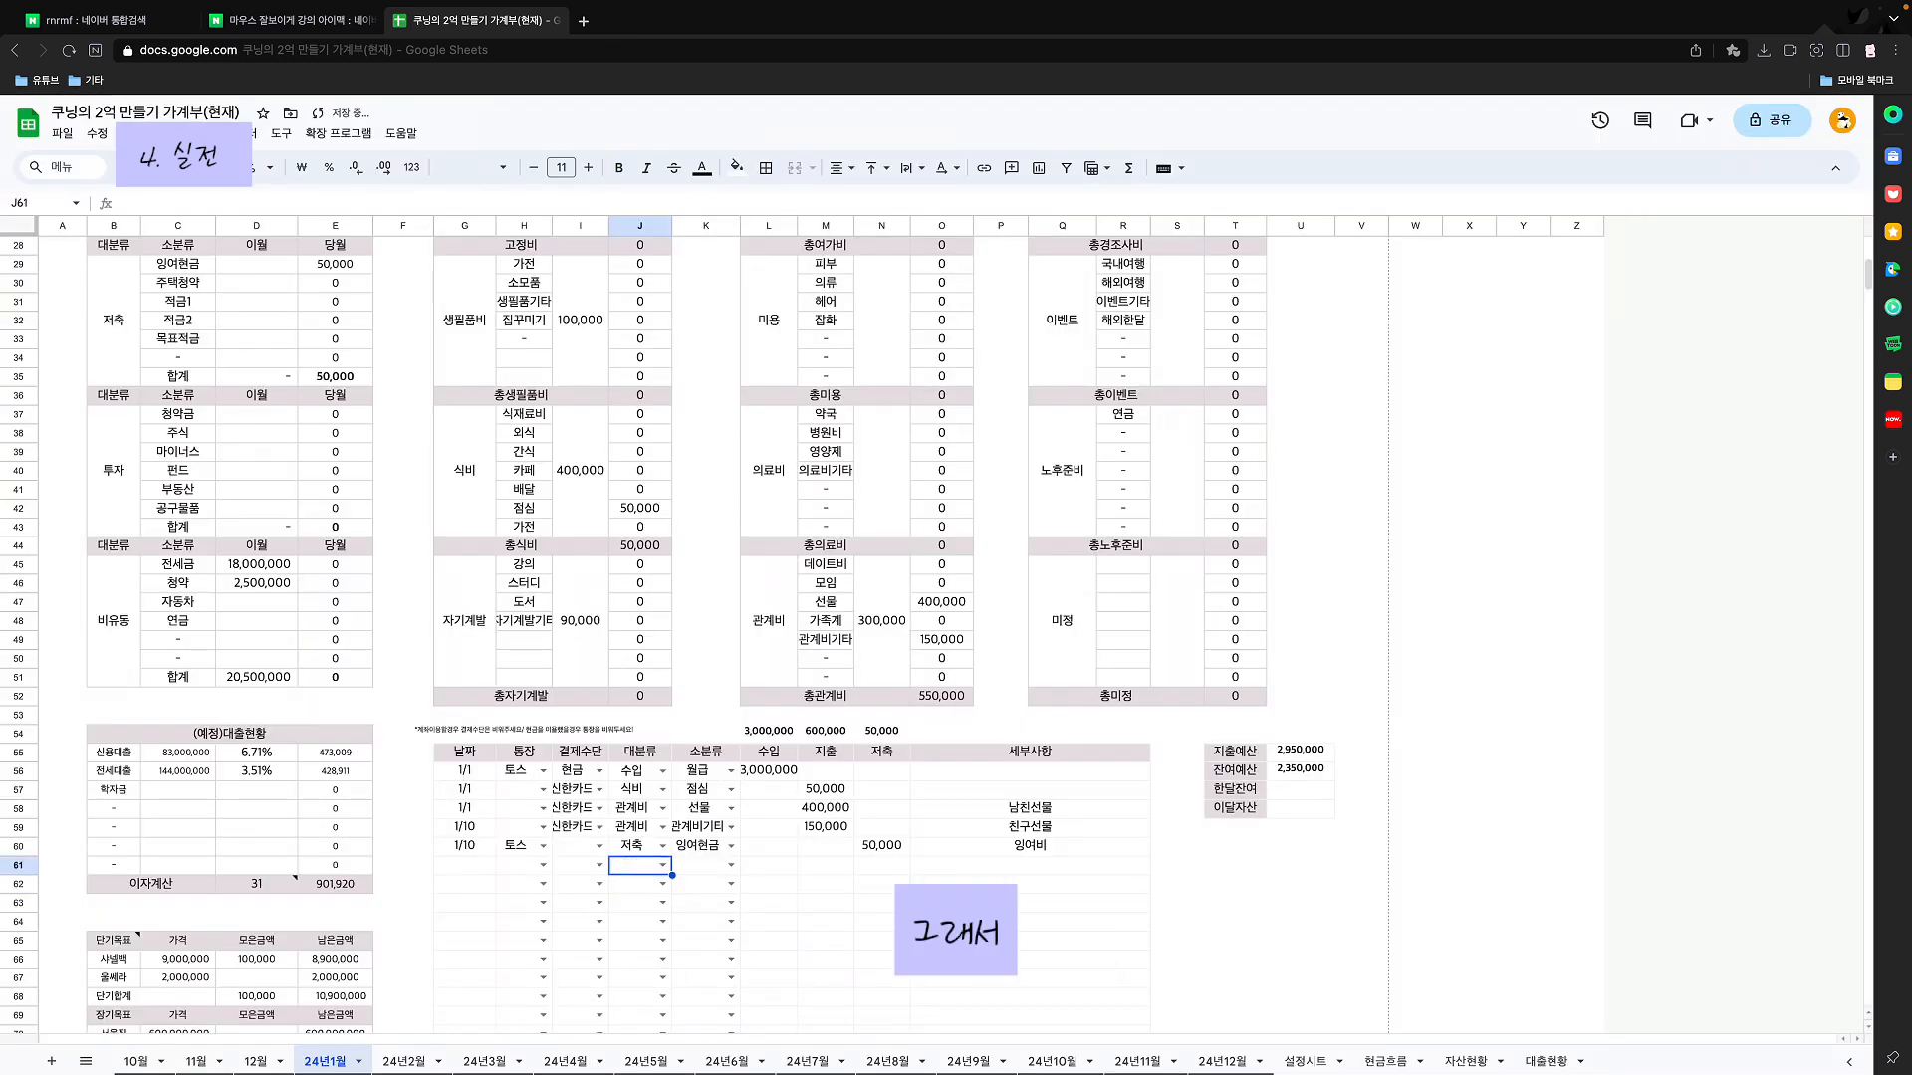
# Step: Examine the 이월 cells of the 저축 and 투자 tables on the 24년2월 sheet
pyautogui.scroll(2, 663, 634)
pyautogui.scroll(-3, 663, 634)
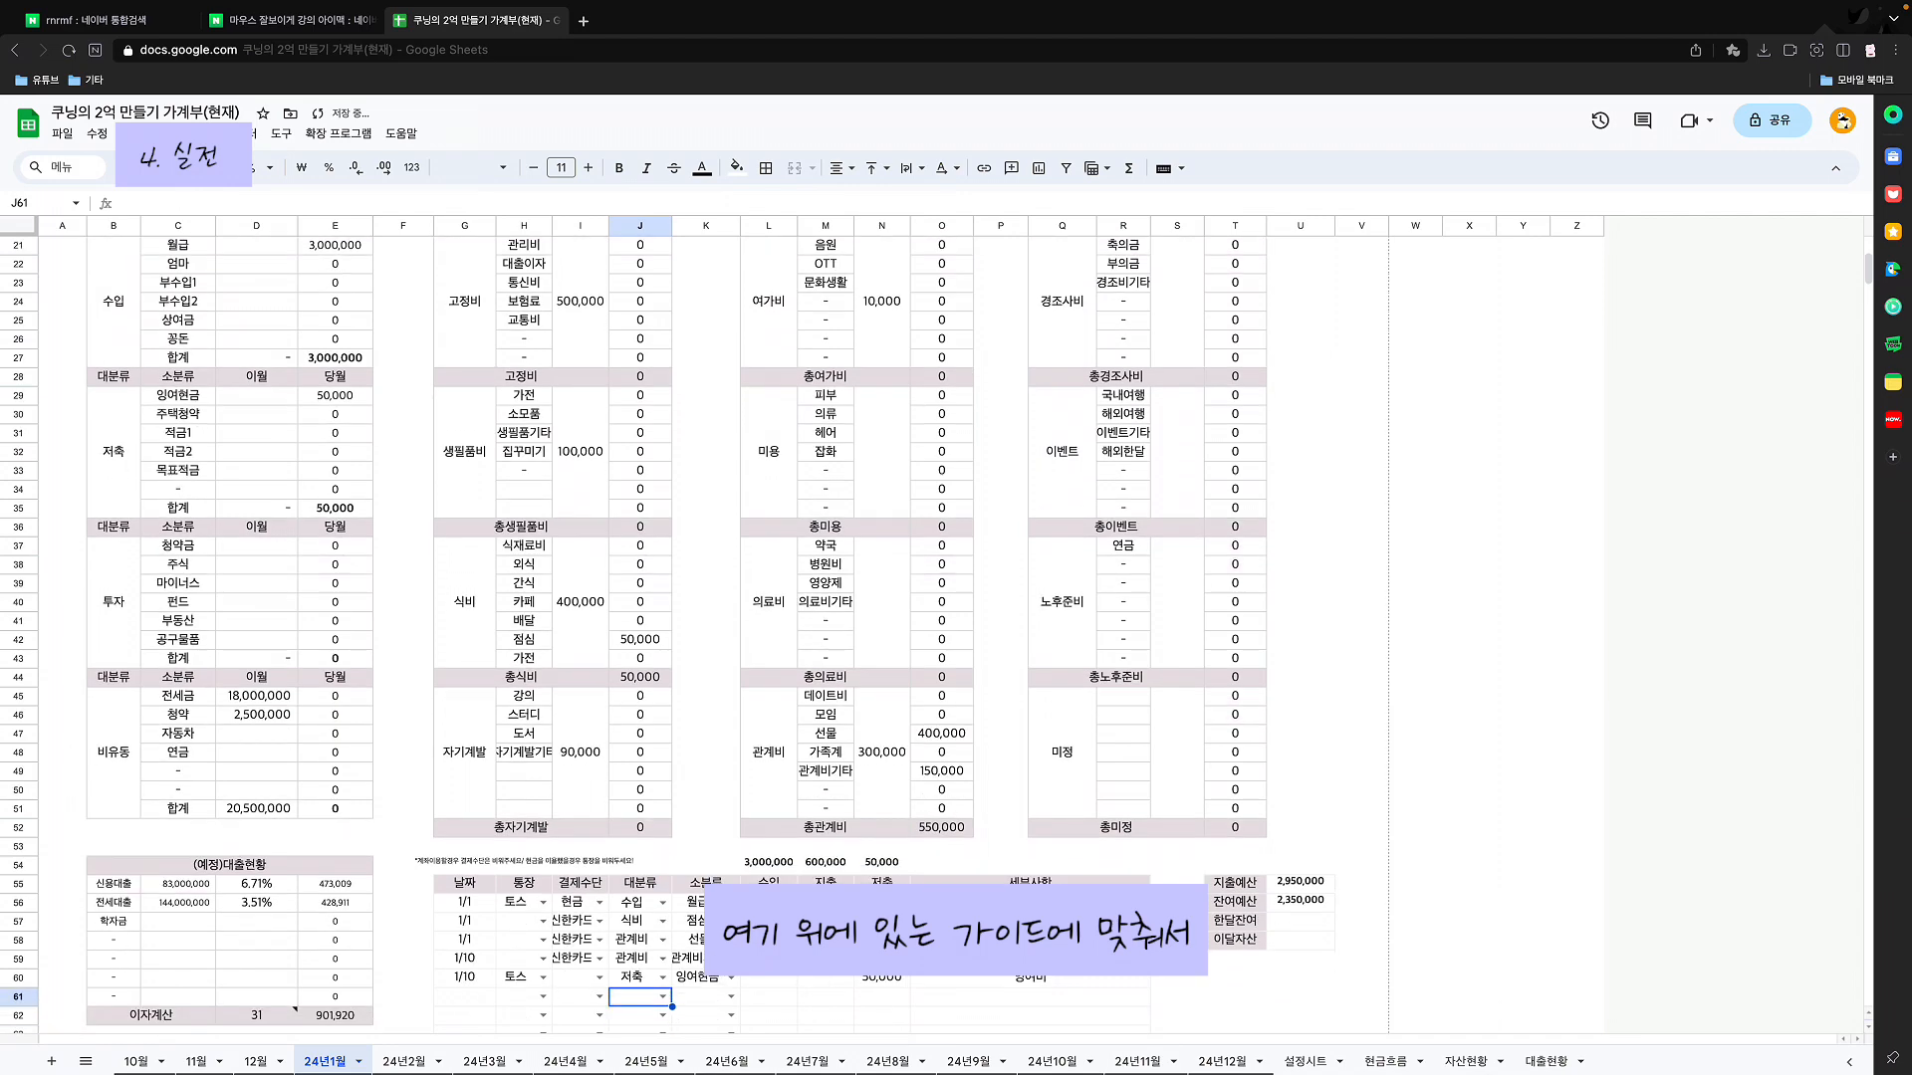
pyautogui.scroll(1, 663, 634)
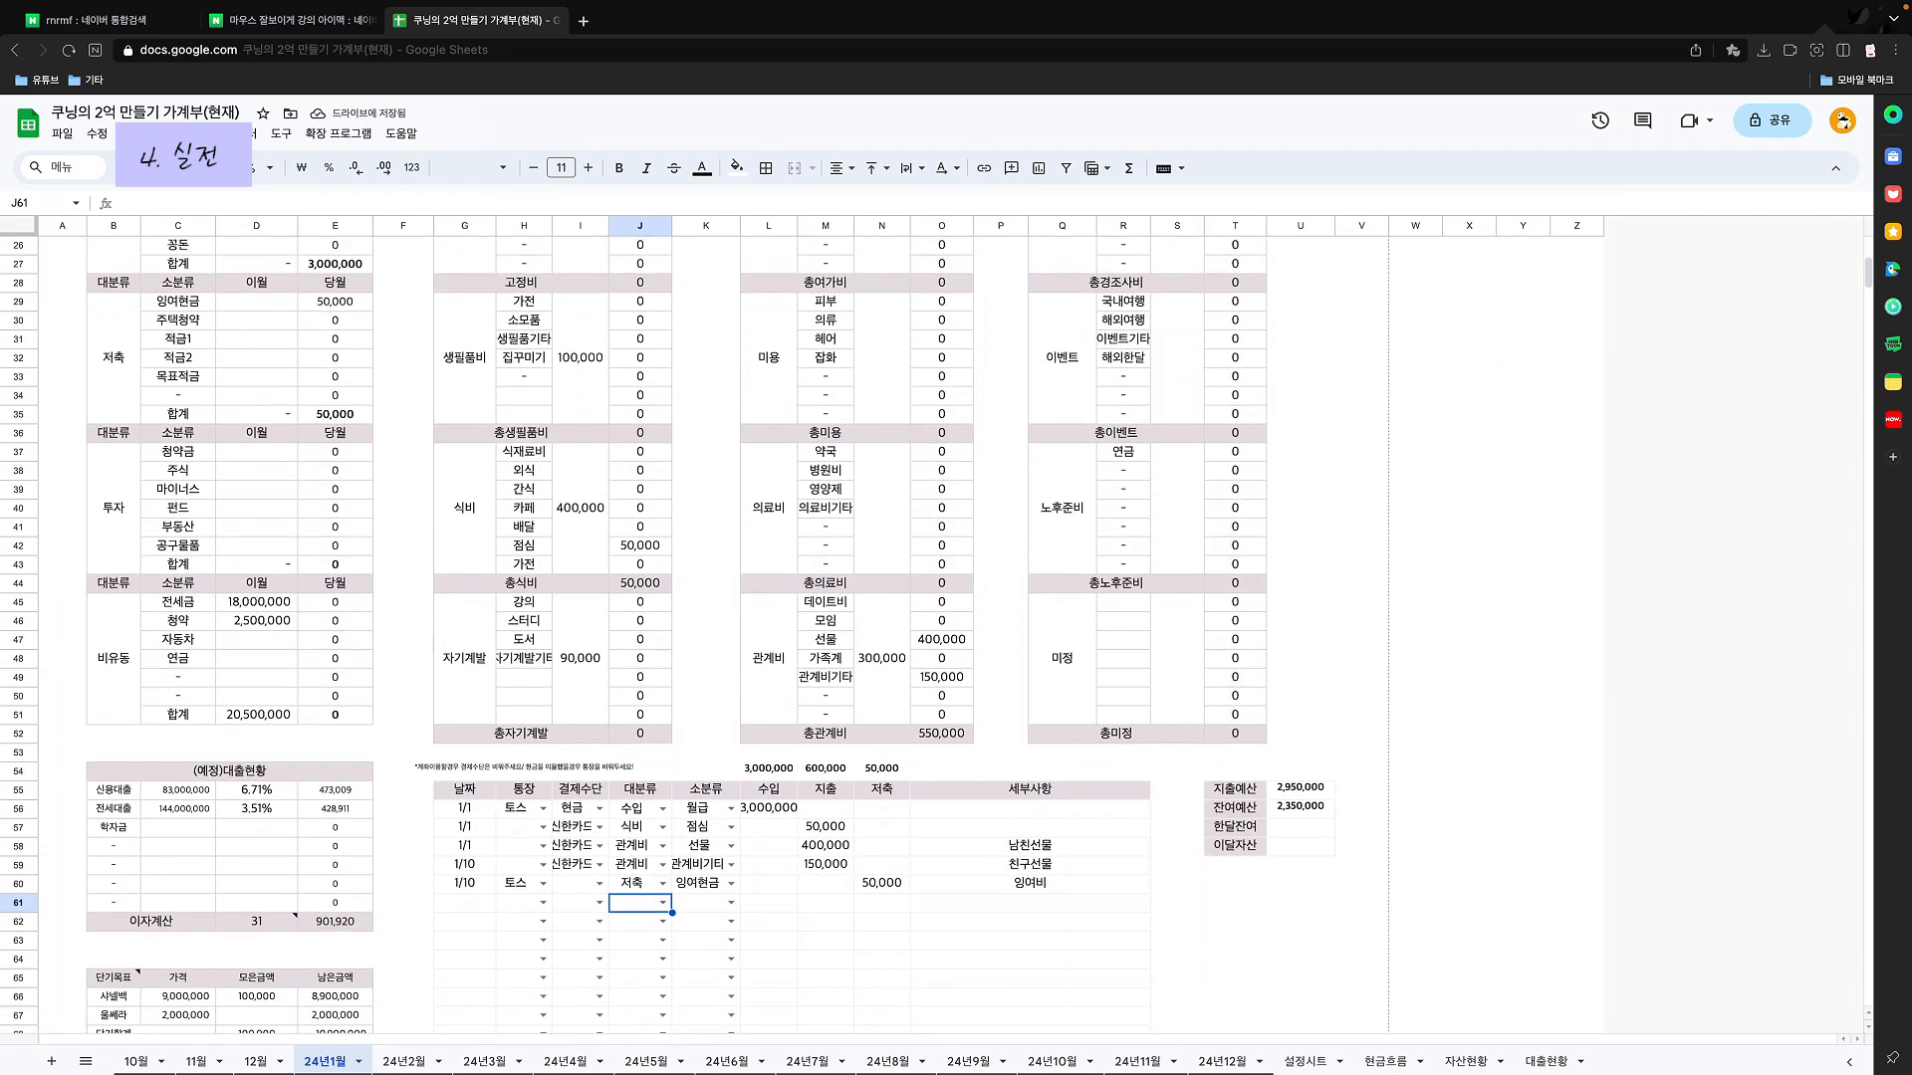
pyautogui.click(403, 1062)
pyautogui.click(256, 658)
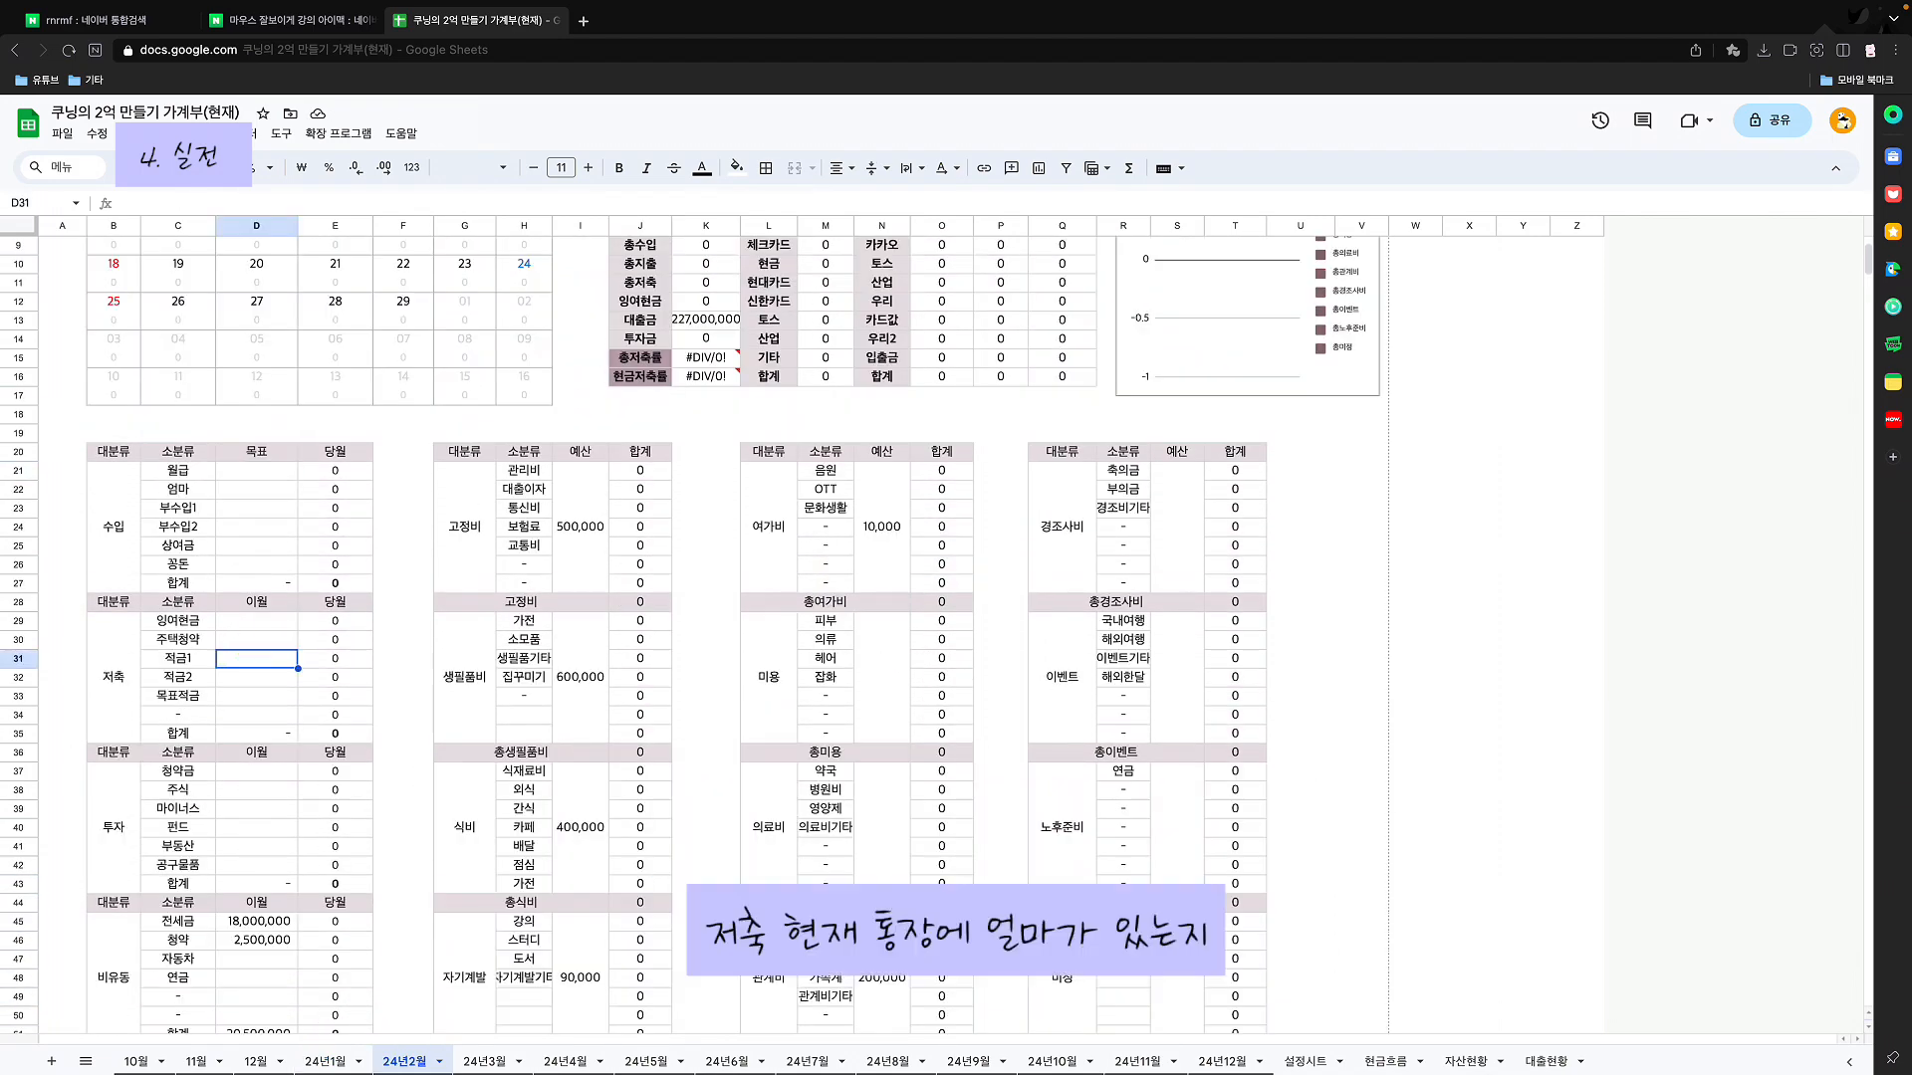
pyautogui.click(253, 622)
pyautogui.click(254, 677)
pyautogui.click(251, 732)
pyautogui.click(254, 696)
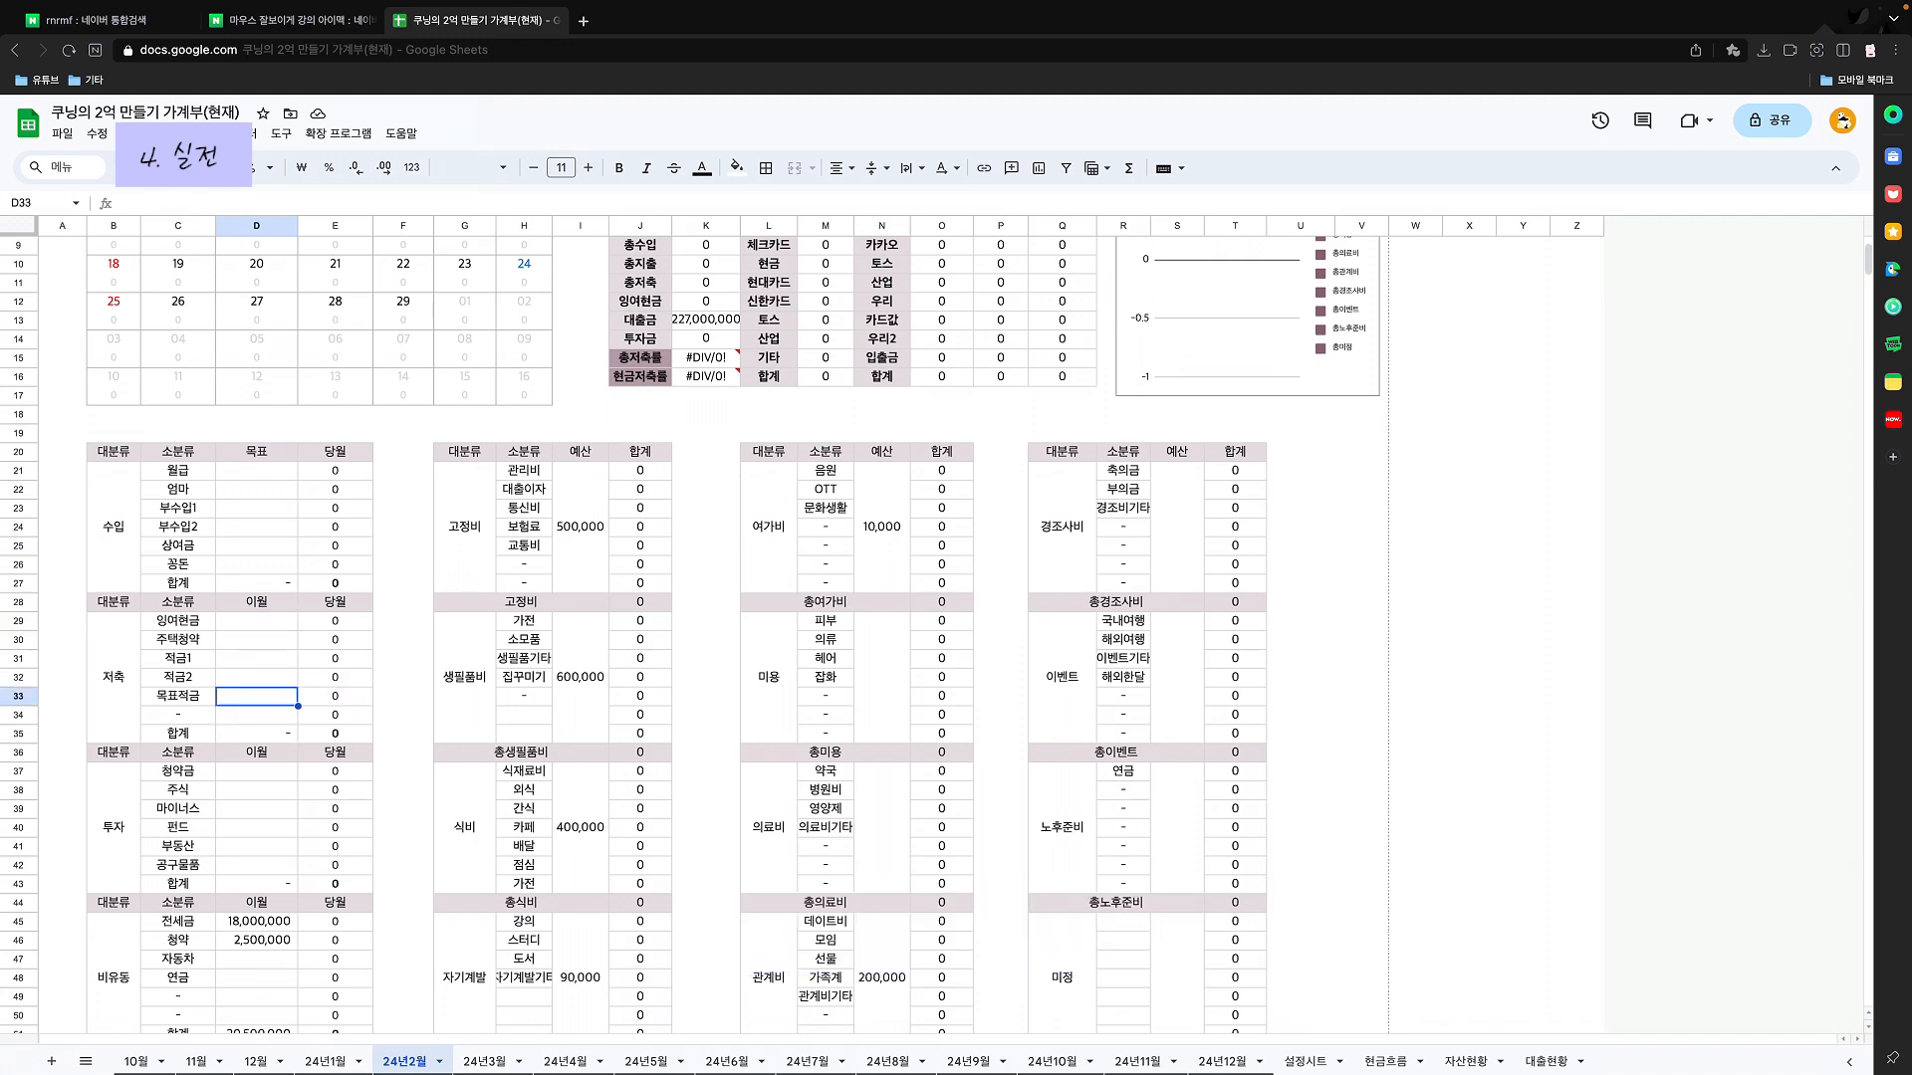
pyautogui.click(335, 677)
pyautogui.click(336, 621)
pyautogui.click(257, 602)
pyautogui.scroll(-2, 257, 602)
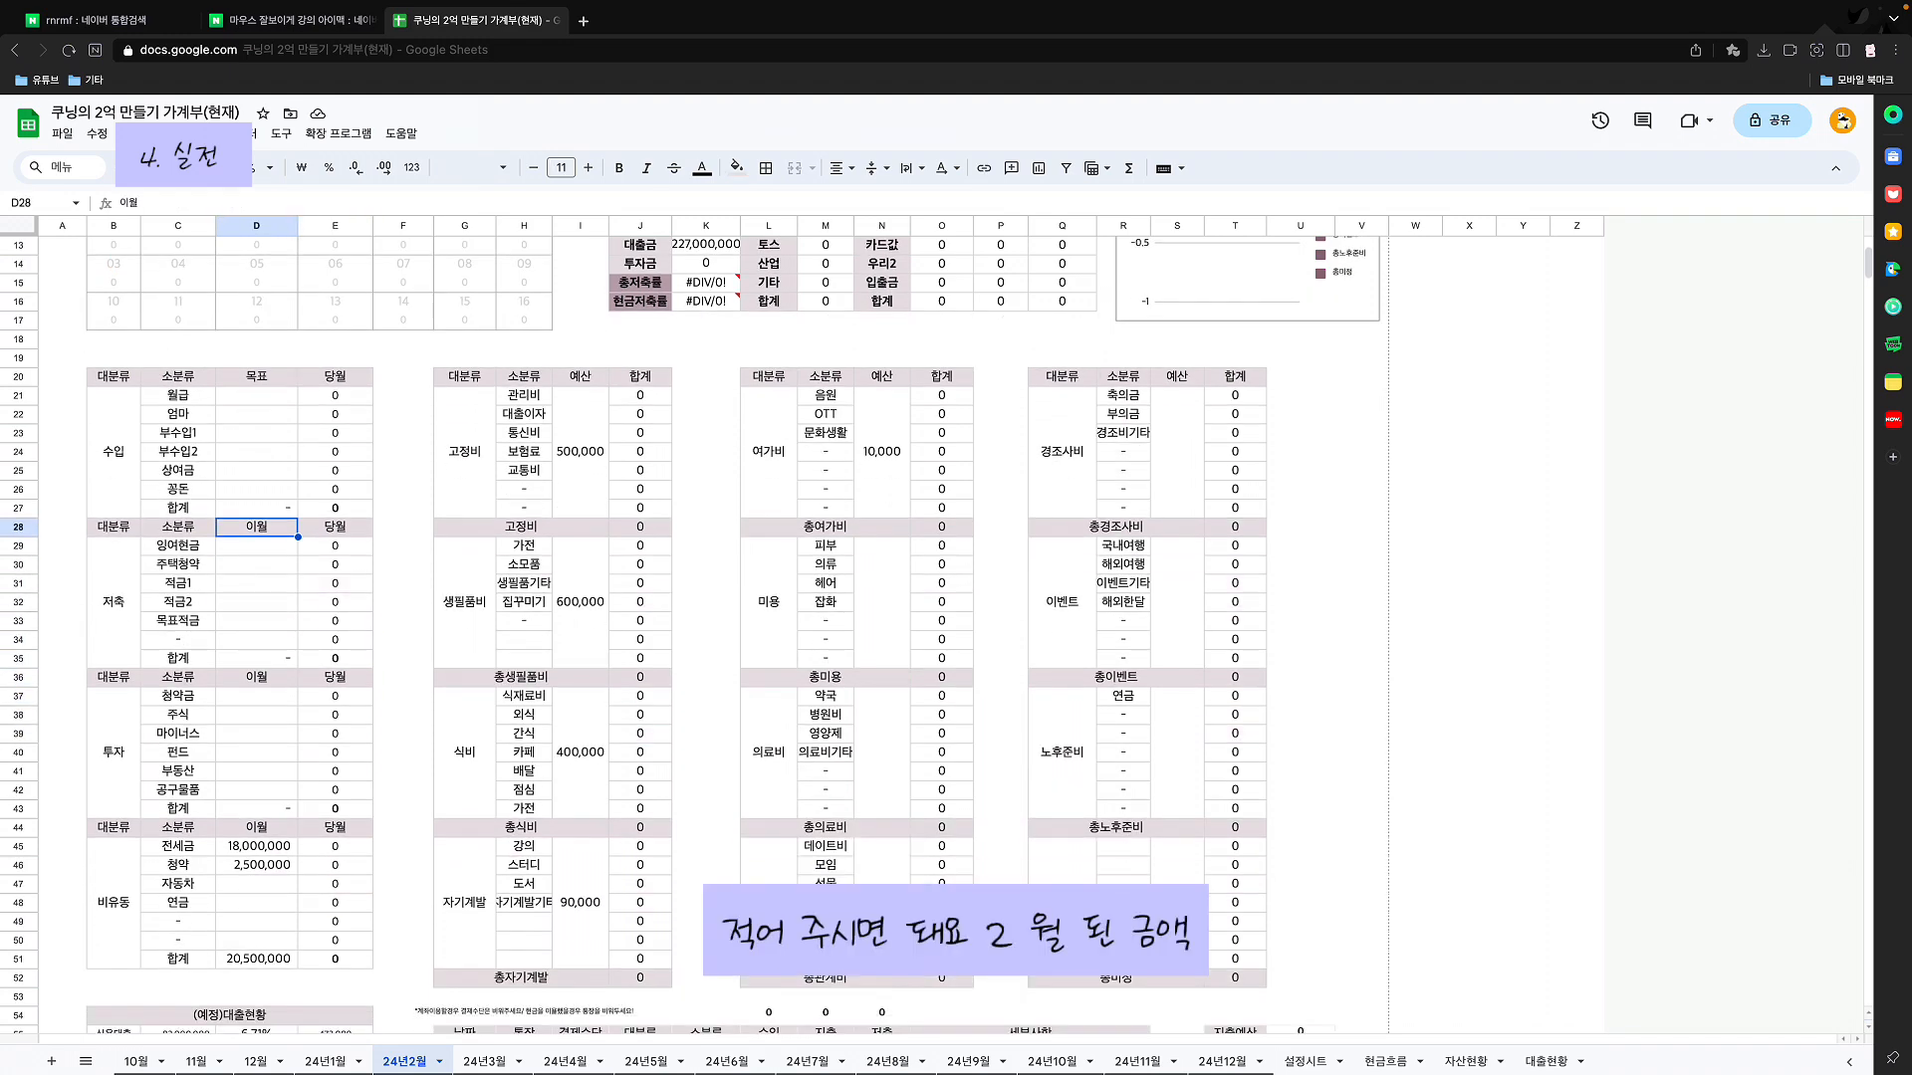
pyautogui.click(256, 696)
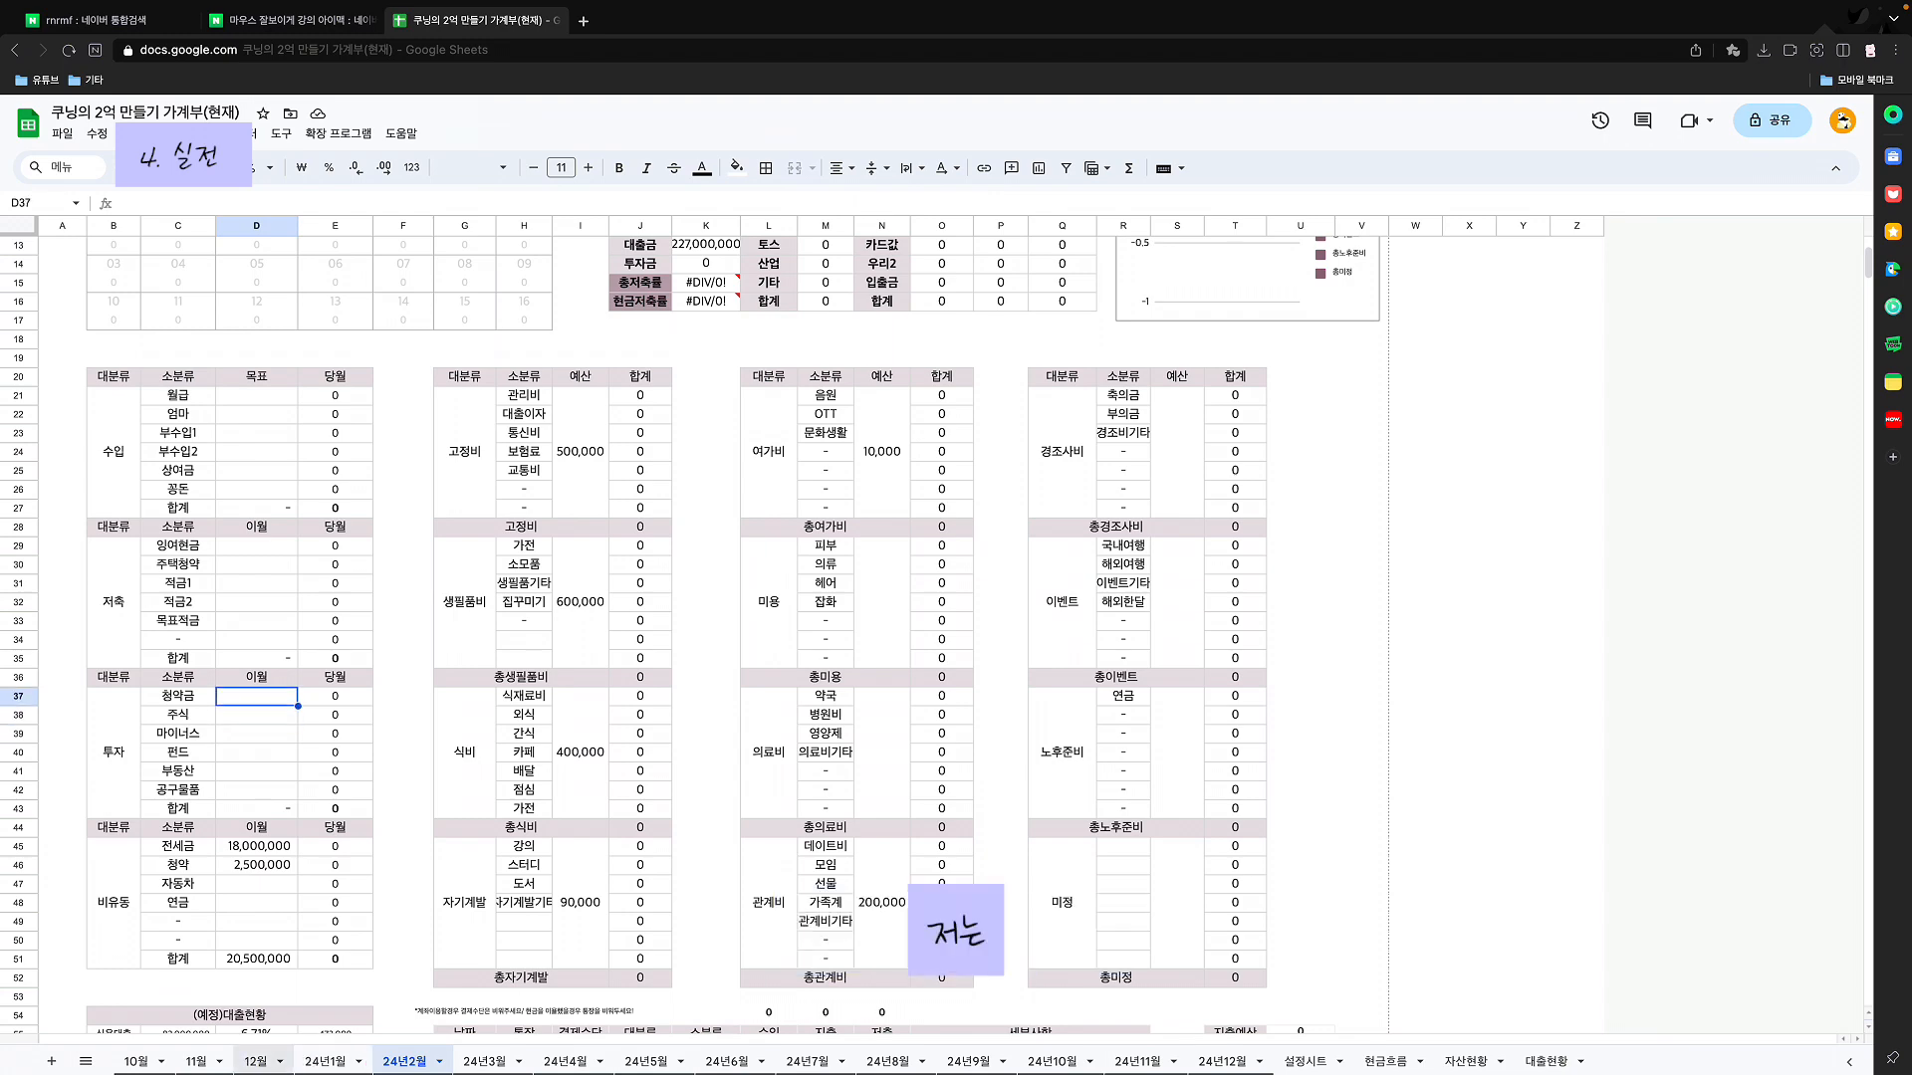
# Step: Copy the 저축 이월 amounts D29:D33 from the 12월 sheet into the same cells of the 24년1월 sheet
pyautogui.click(256, 1062)
pyautogui.scroll(-5, 731, 638)
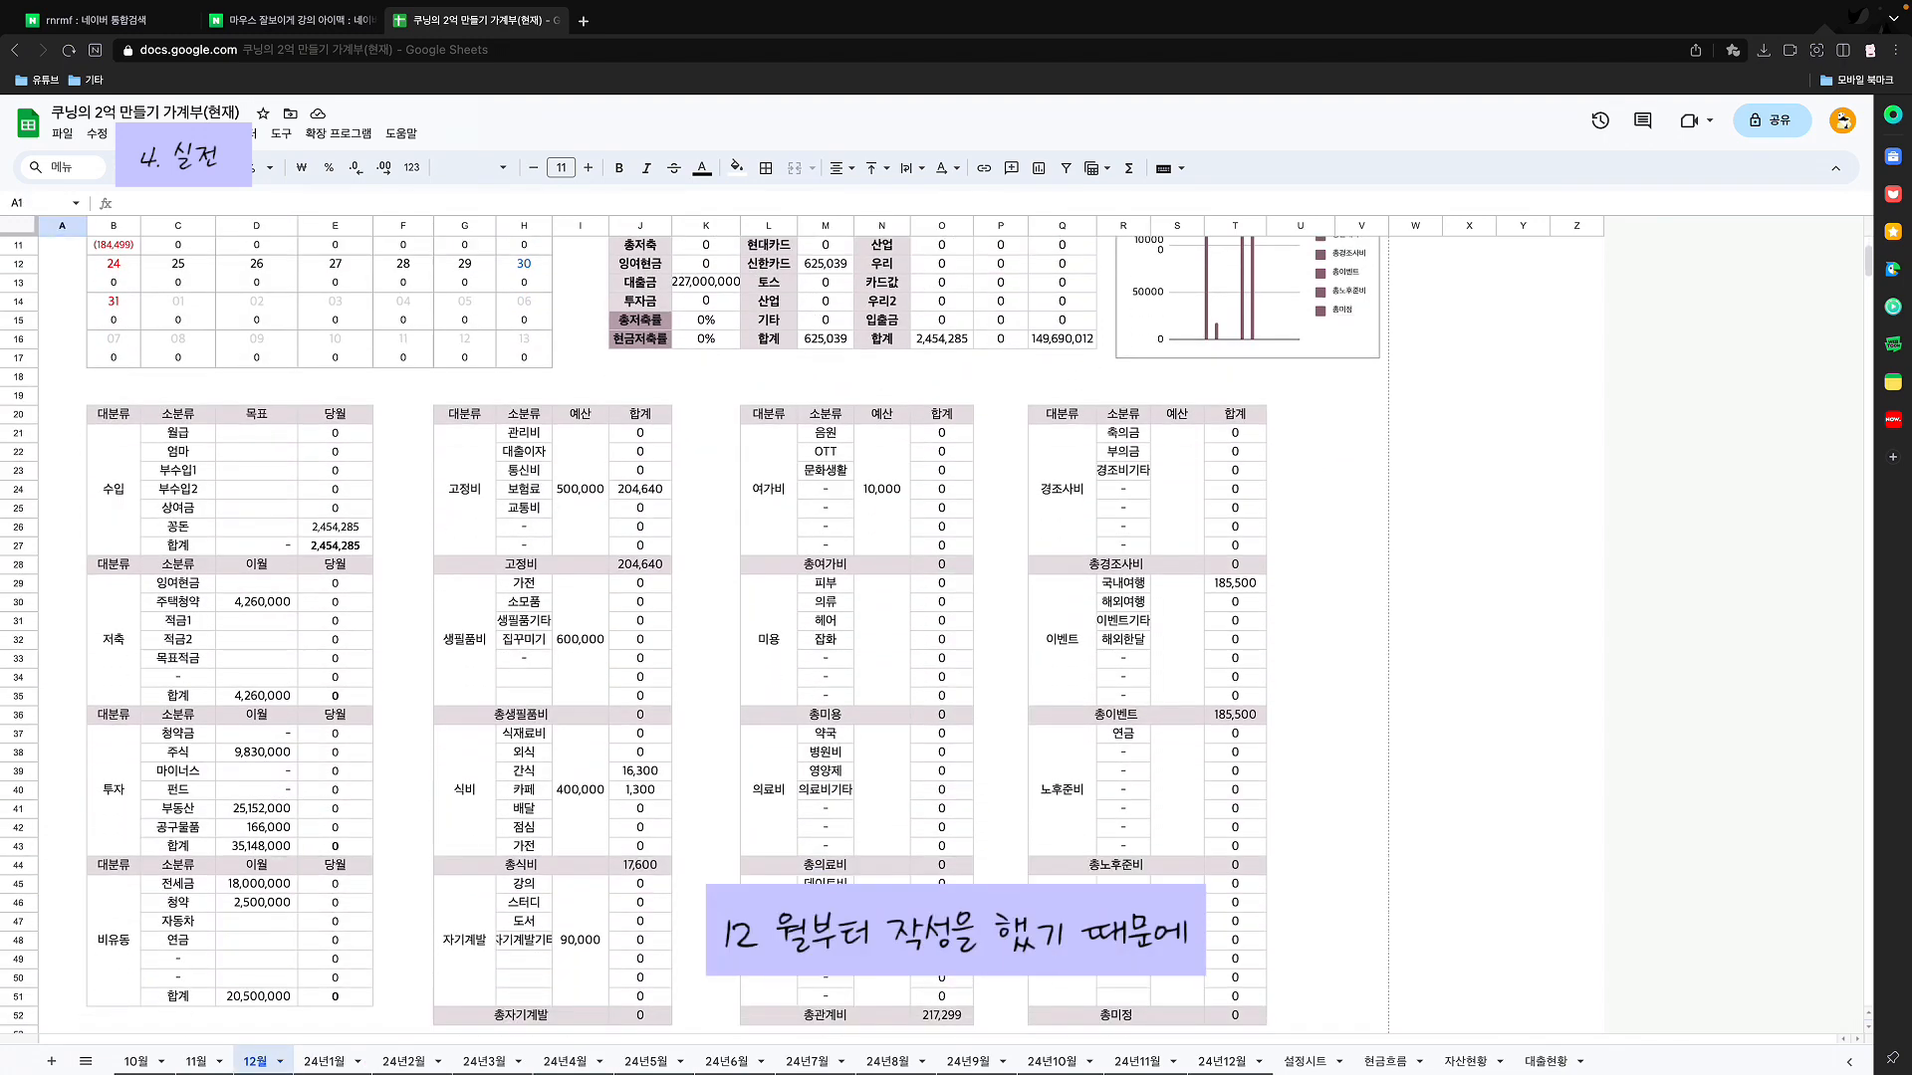
pyautogui.scroll(-1, 732, 637)
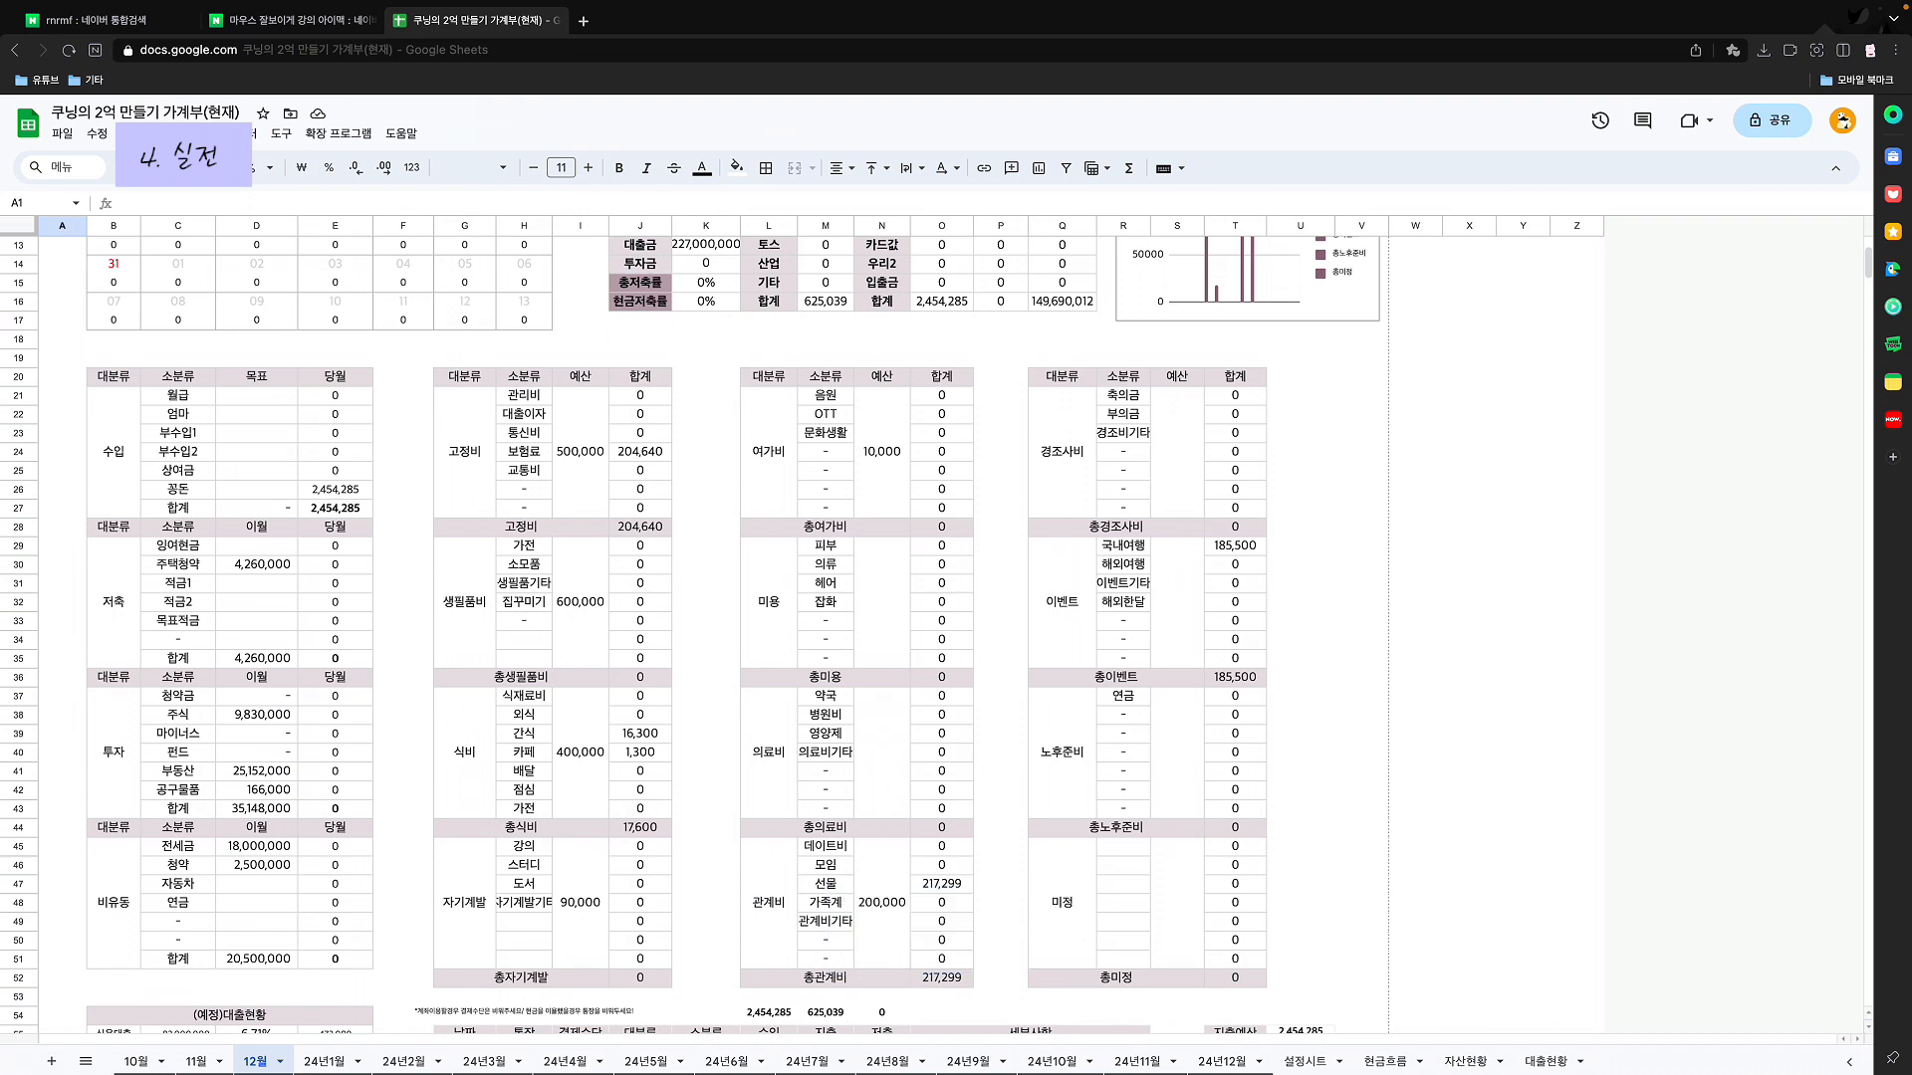
pyautogui.moveTo(256, 545); pyautogui.dragTo(267, 630)
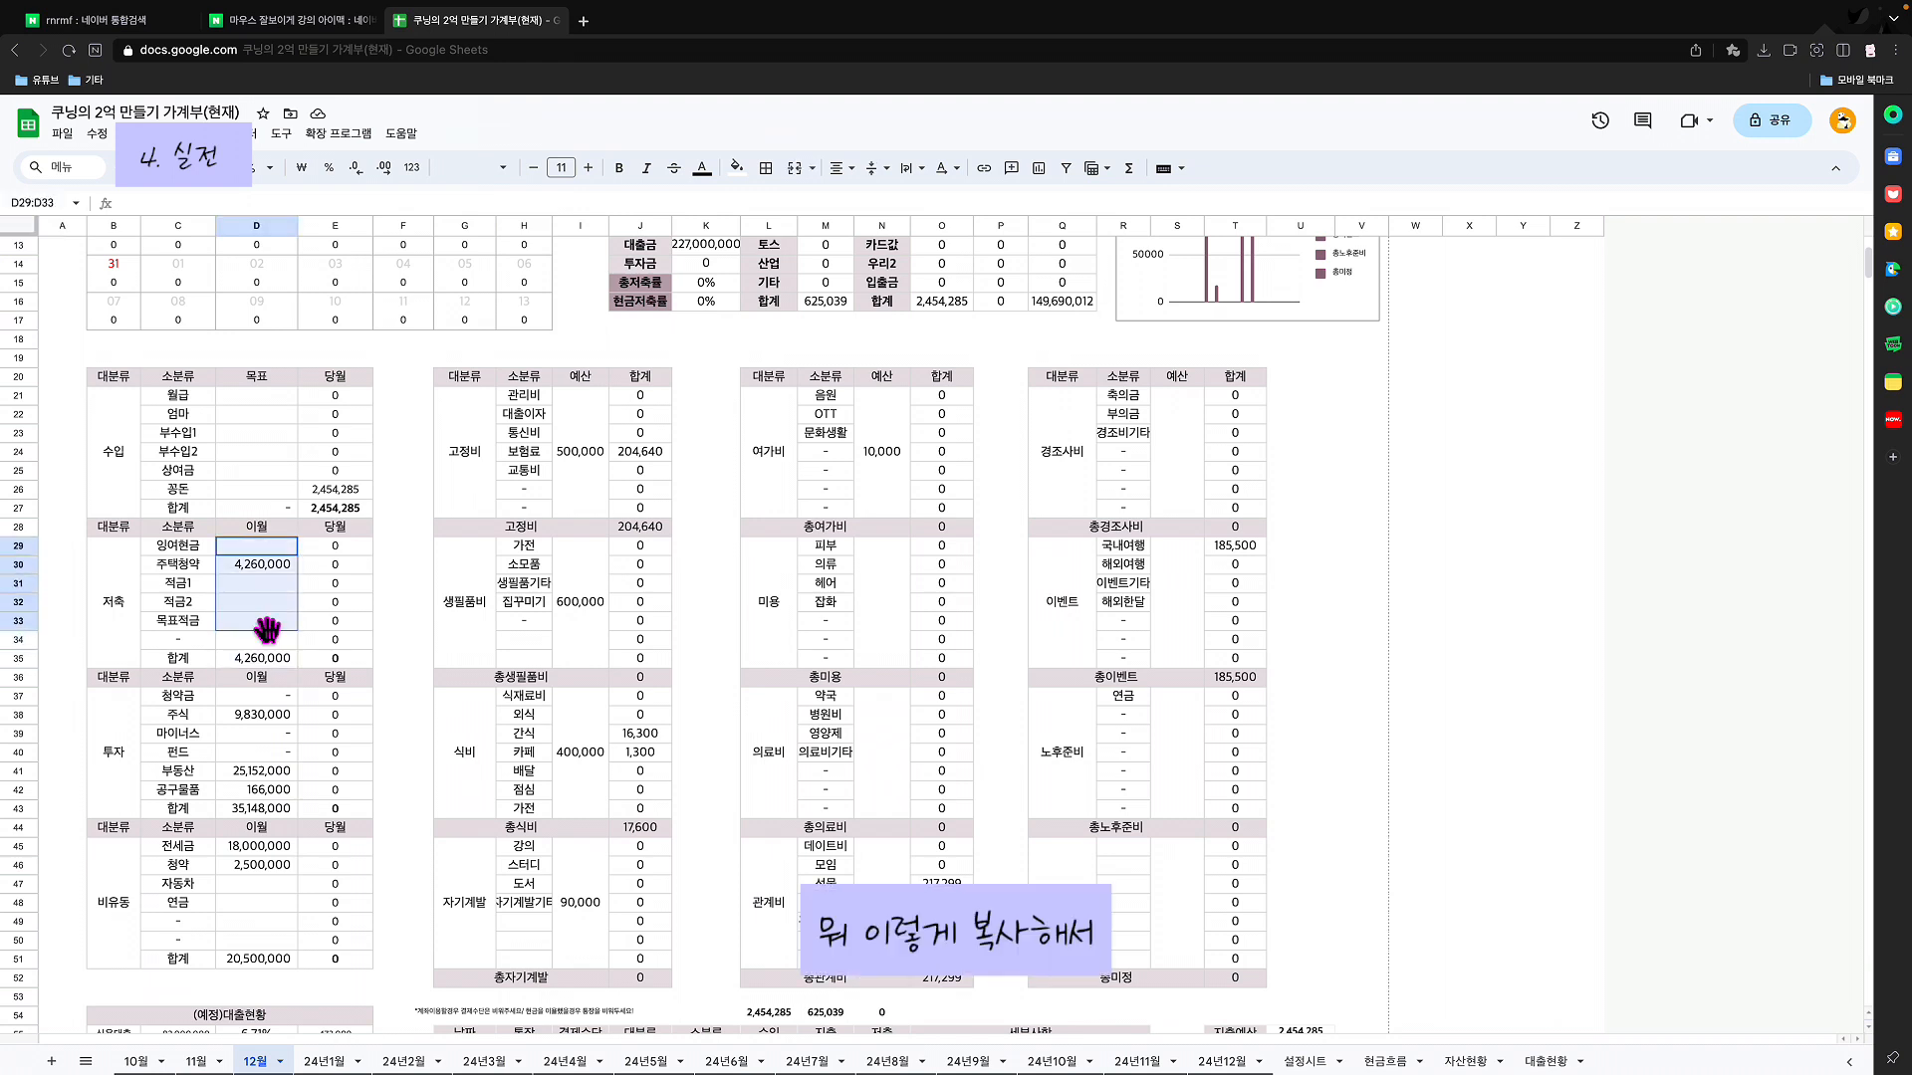
pyautogui.hotkey('ctrl', 'c')
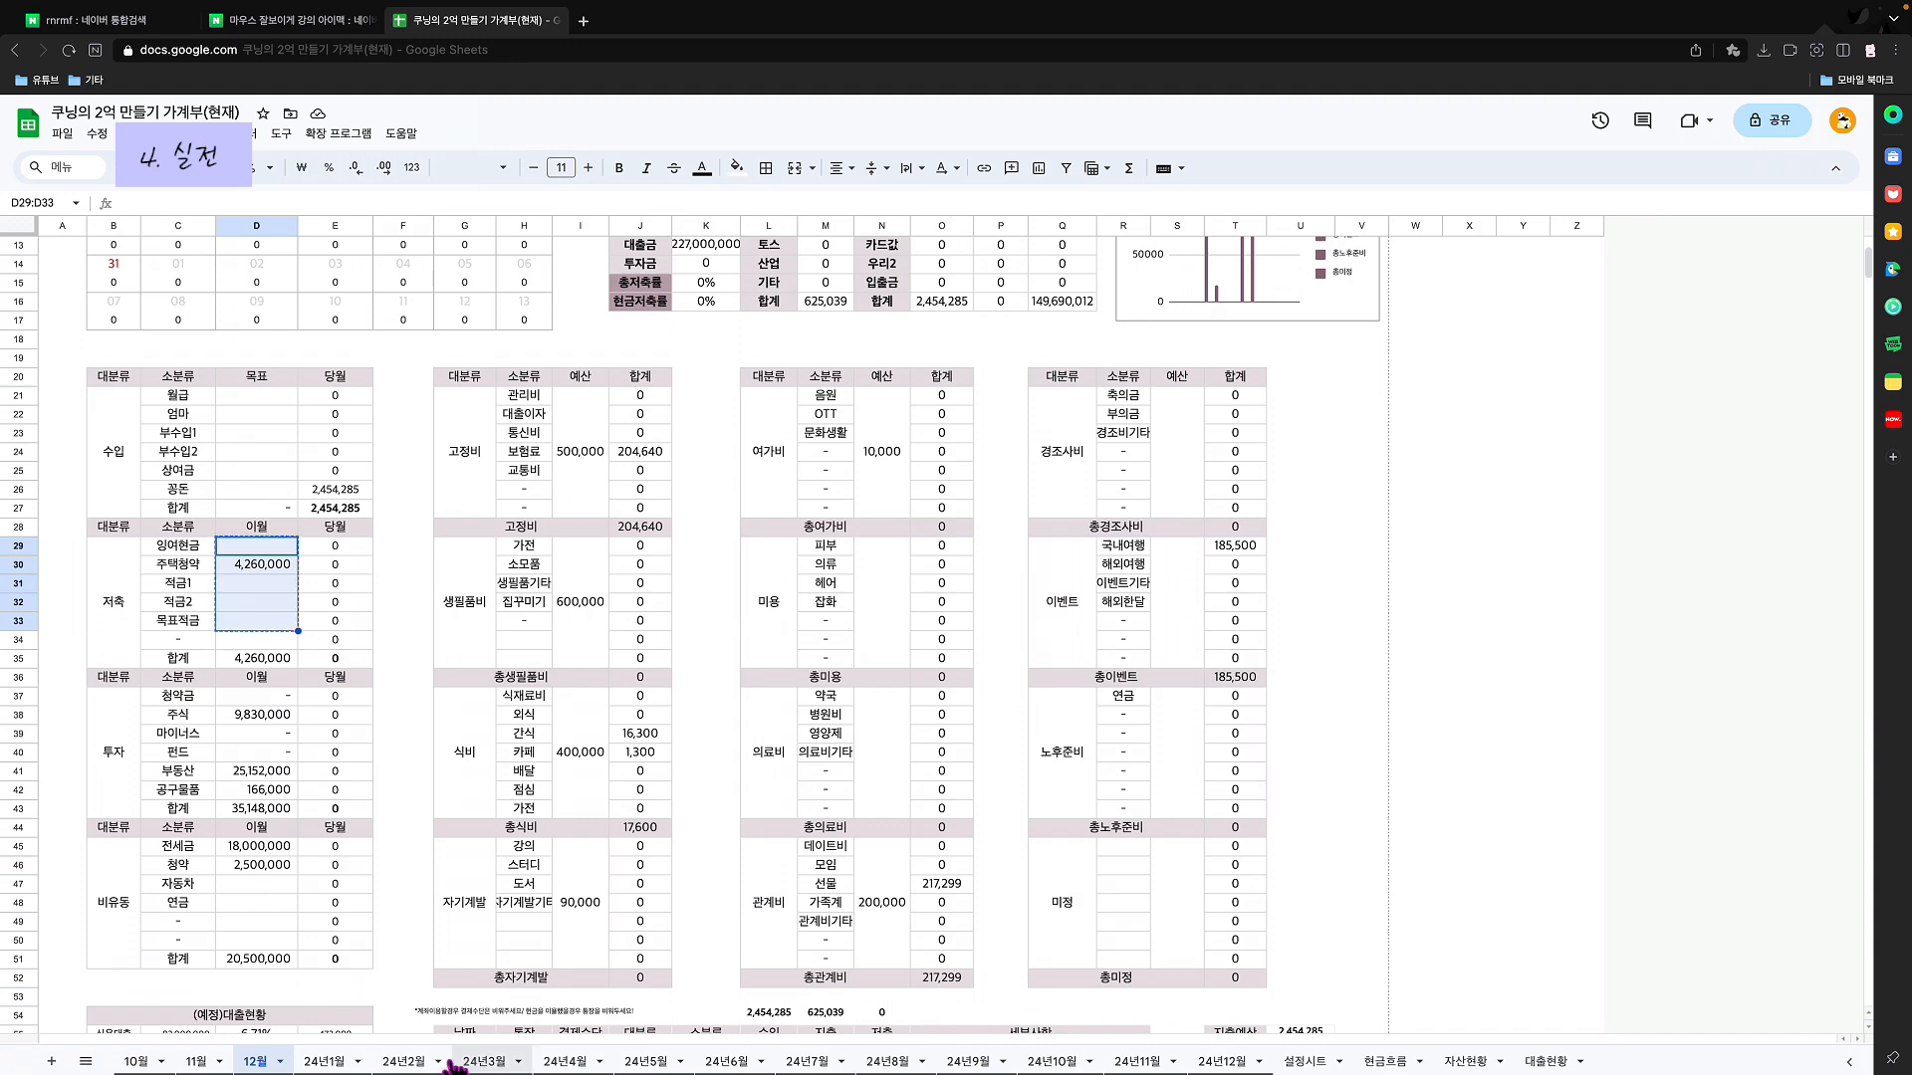
pyautogui.click(328, 1061)
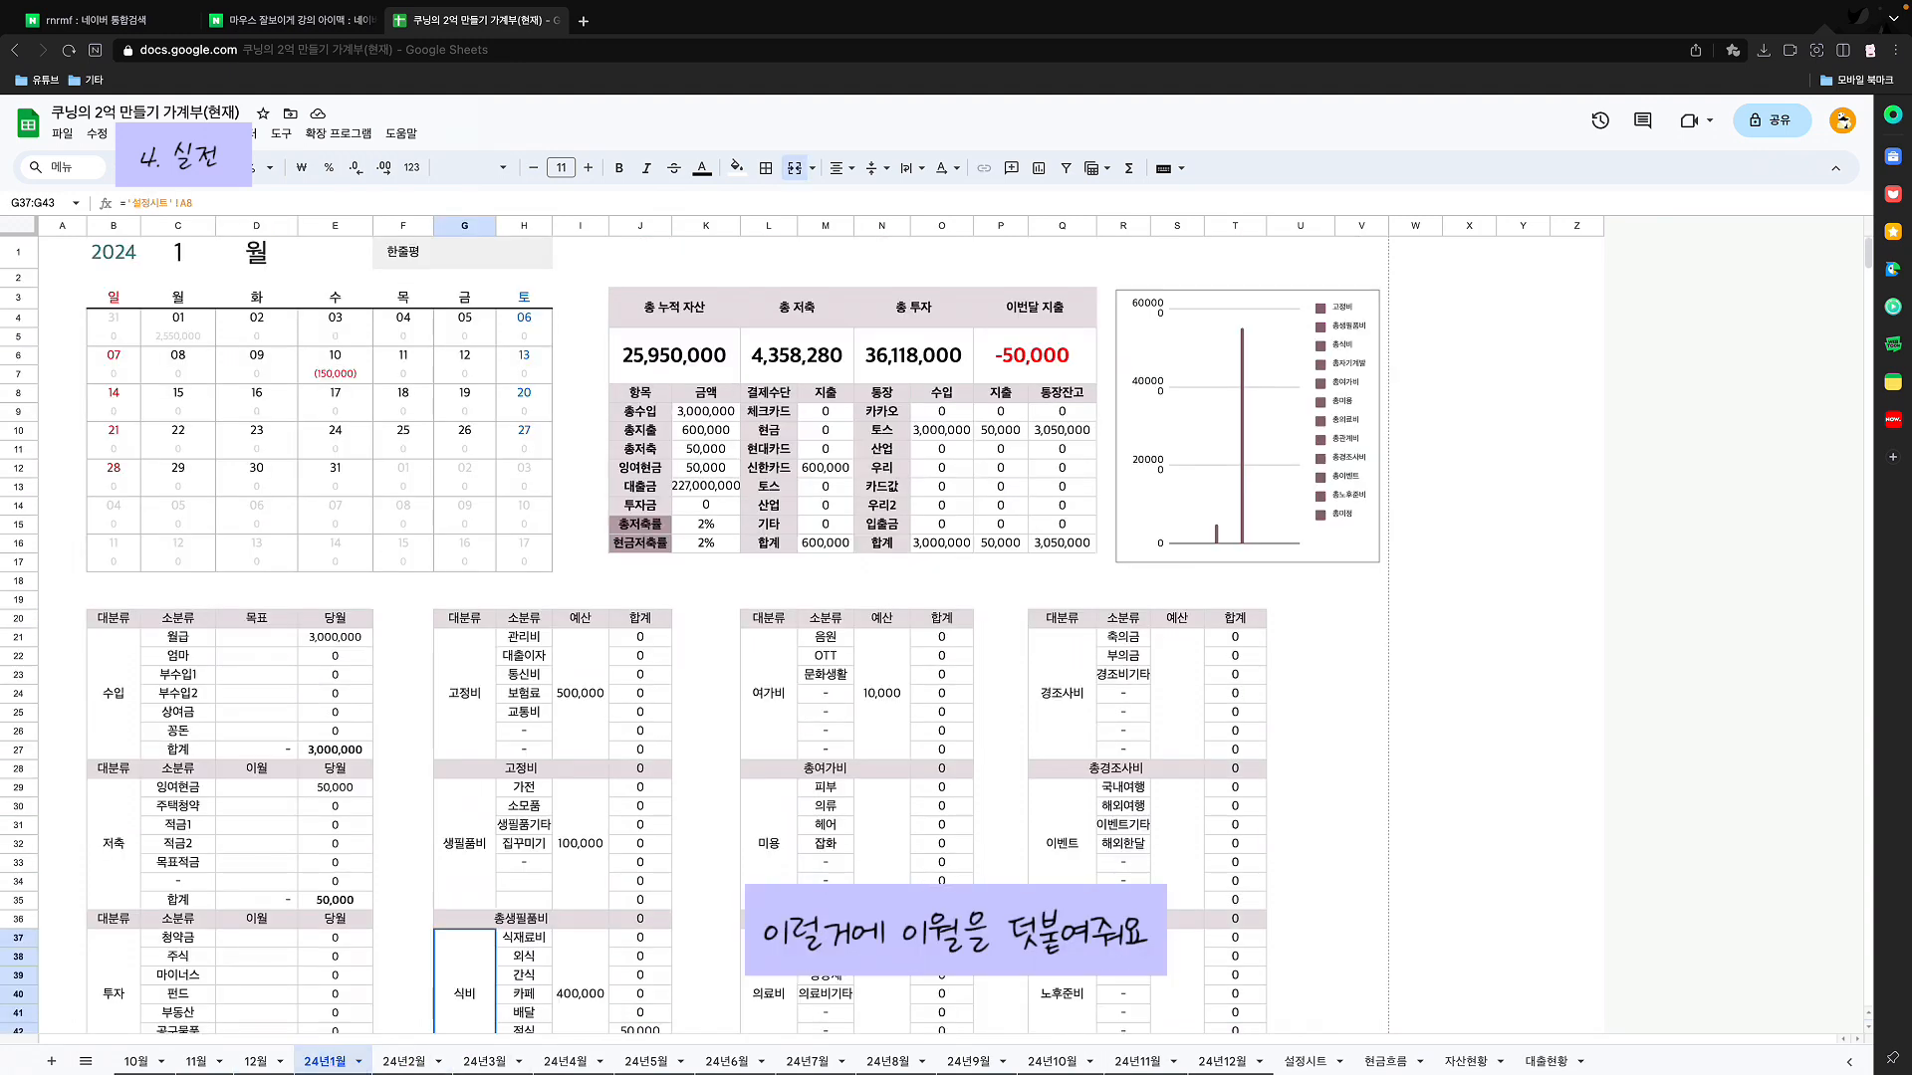
pyautogui.click(256, 788)
pyautogui.hotkey('ctrl', 'v')
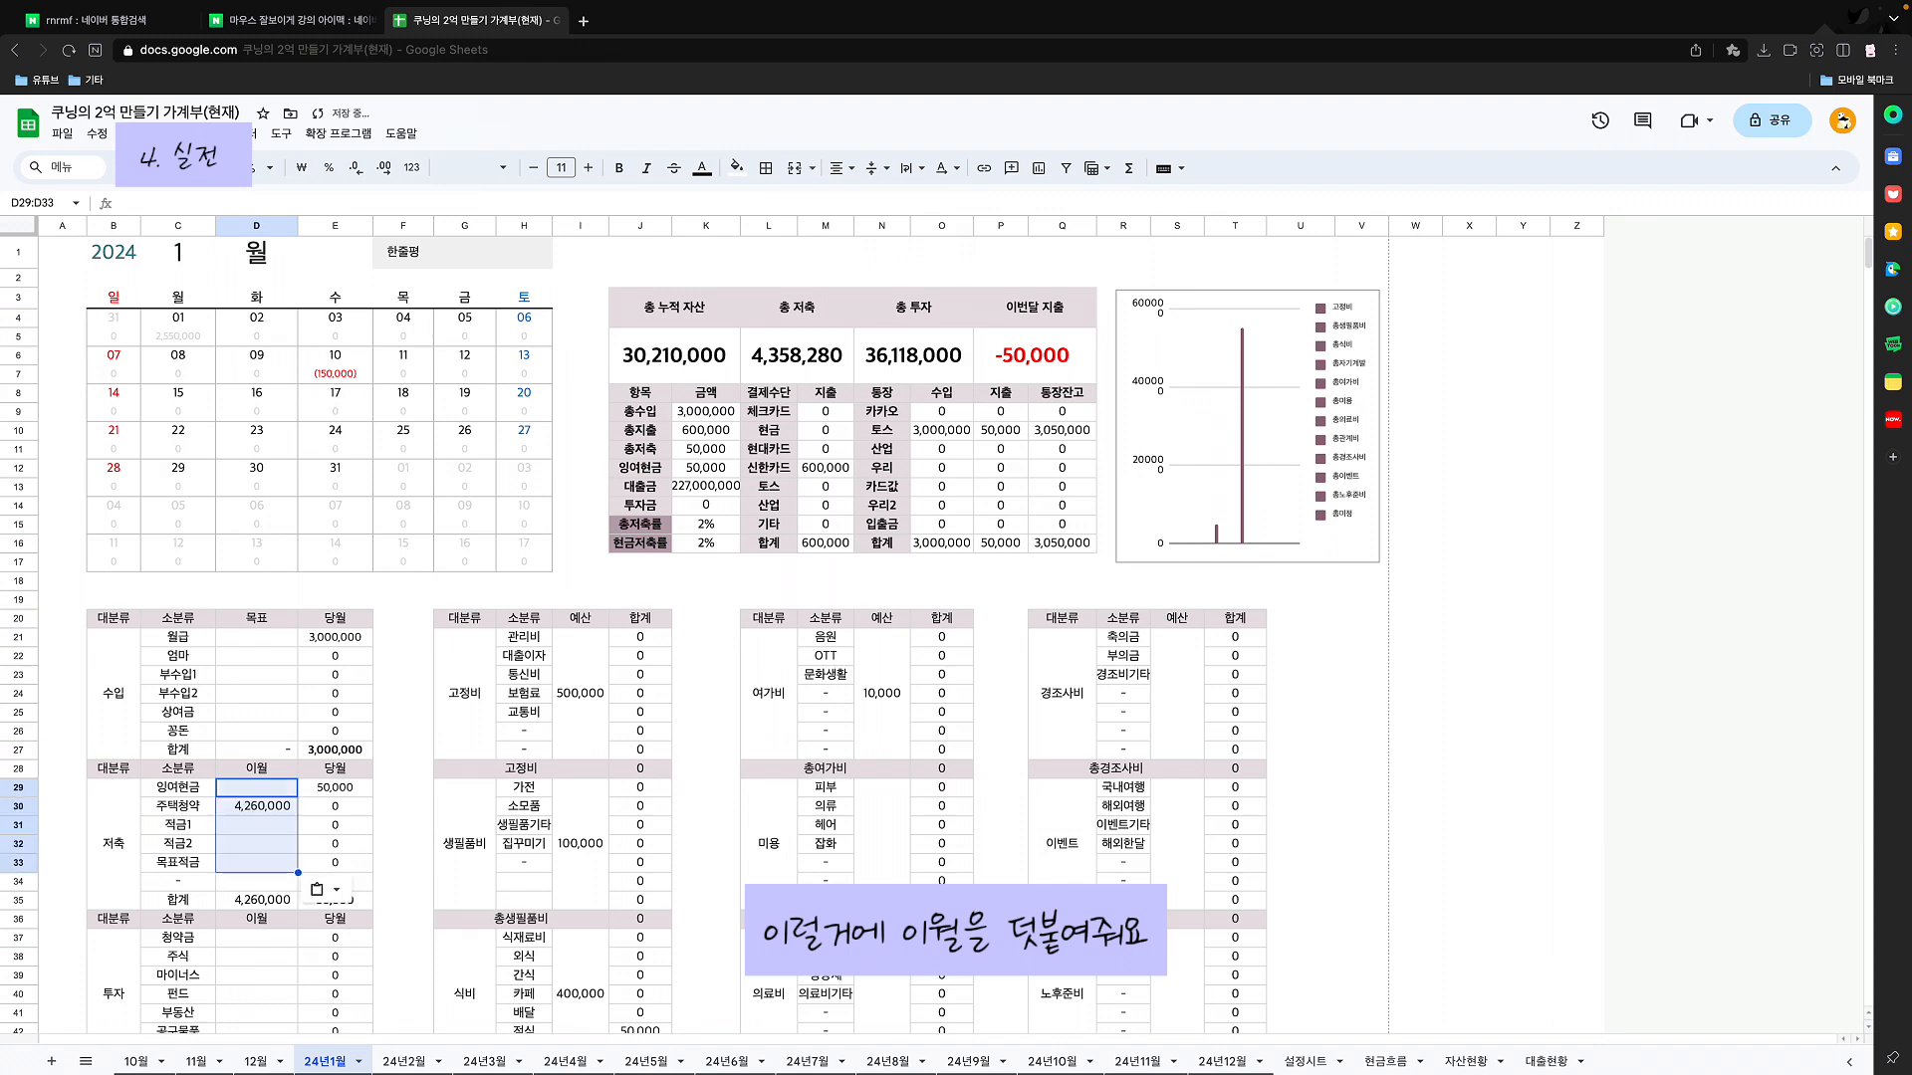
# Step: Copy the 투자 이월 amounts D37:D42 from the 12월 sheet into the same cells of the 24년1월 sheet
pyautogui.scroll(-2, 697, 637)
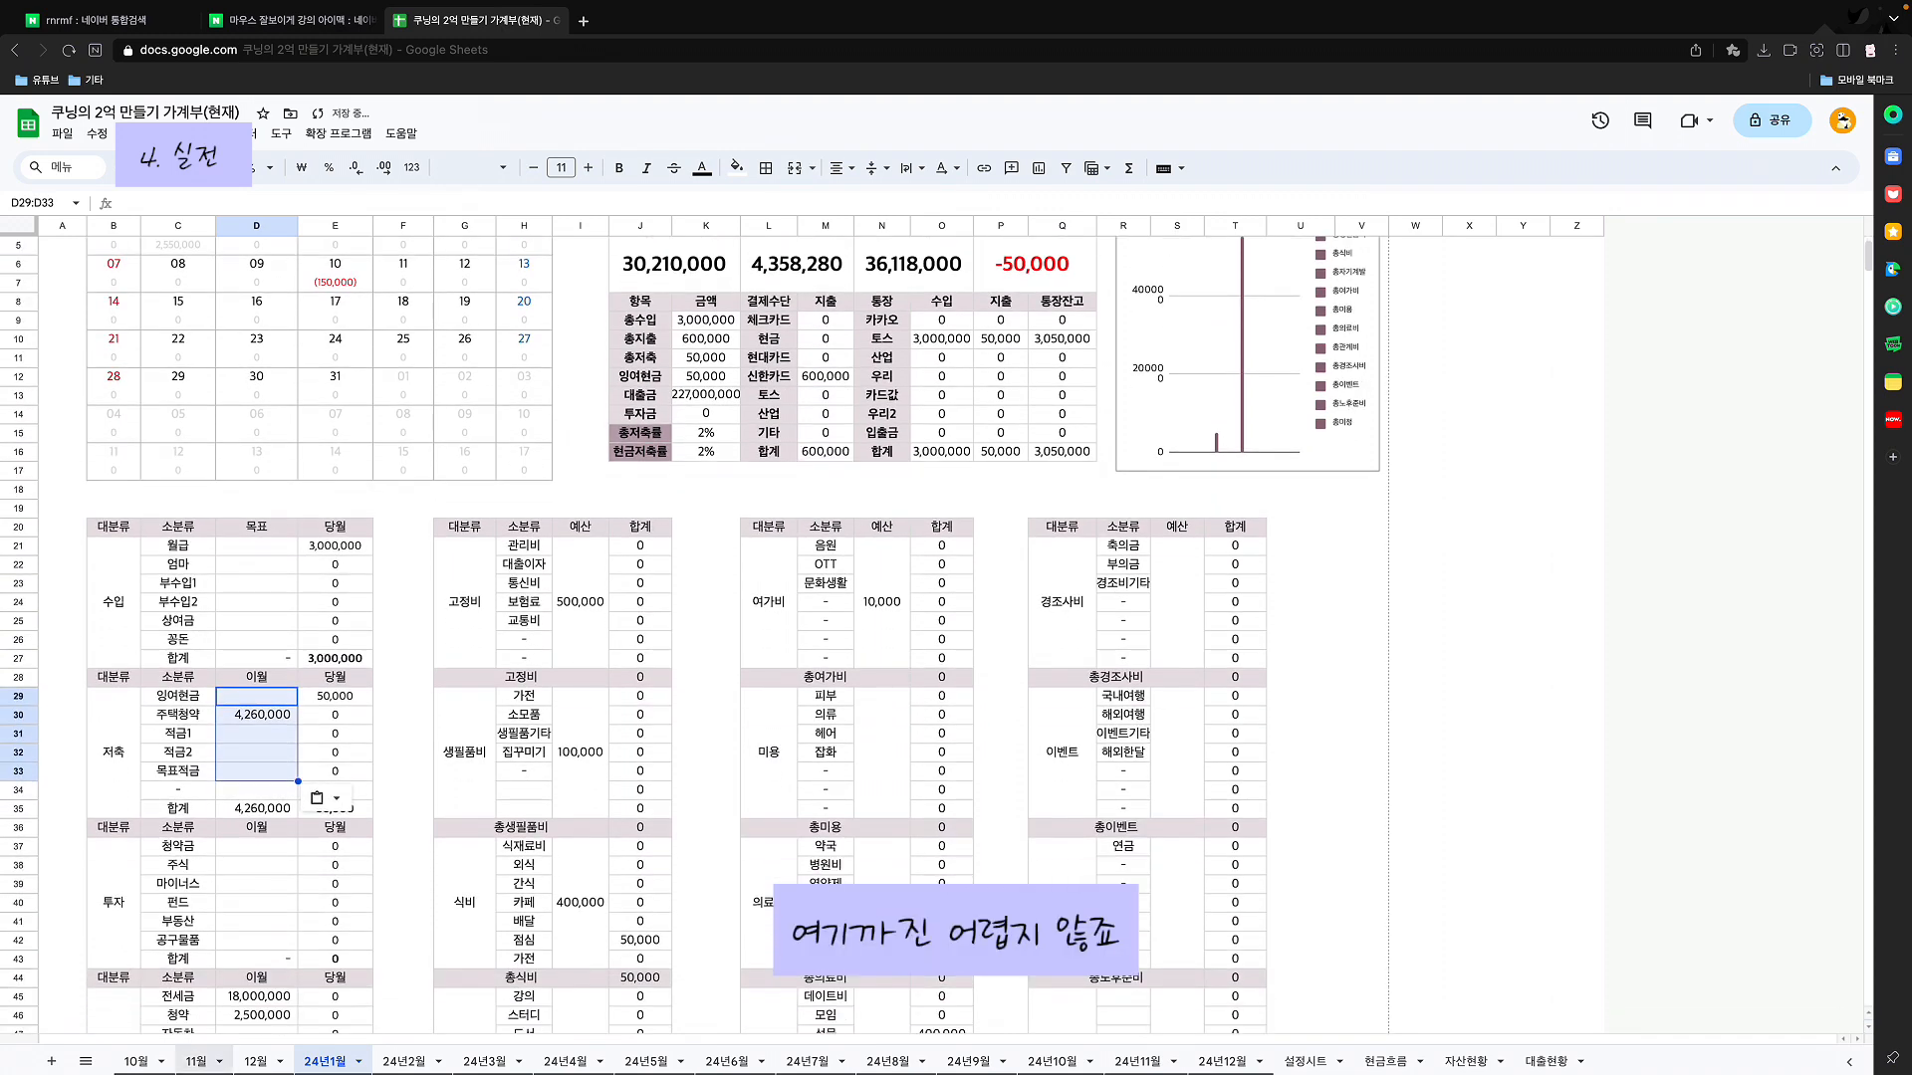
pyautogui.click(256, 1061)
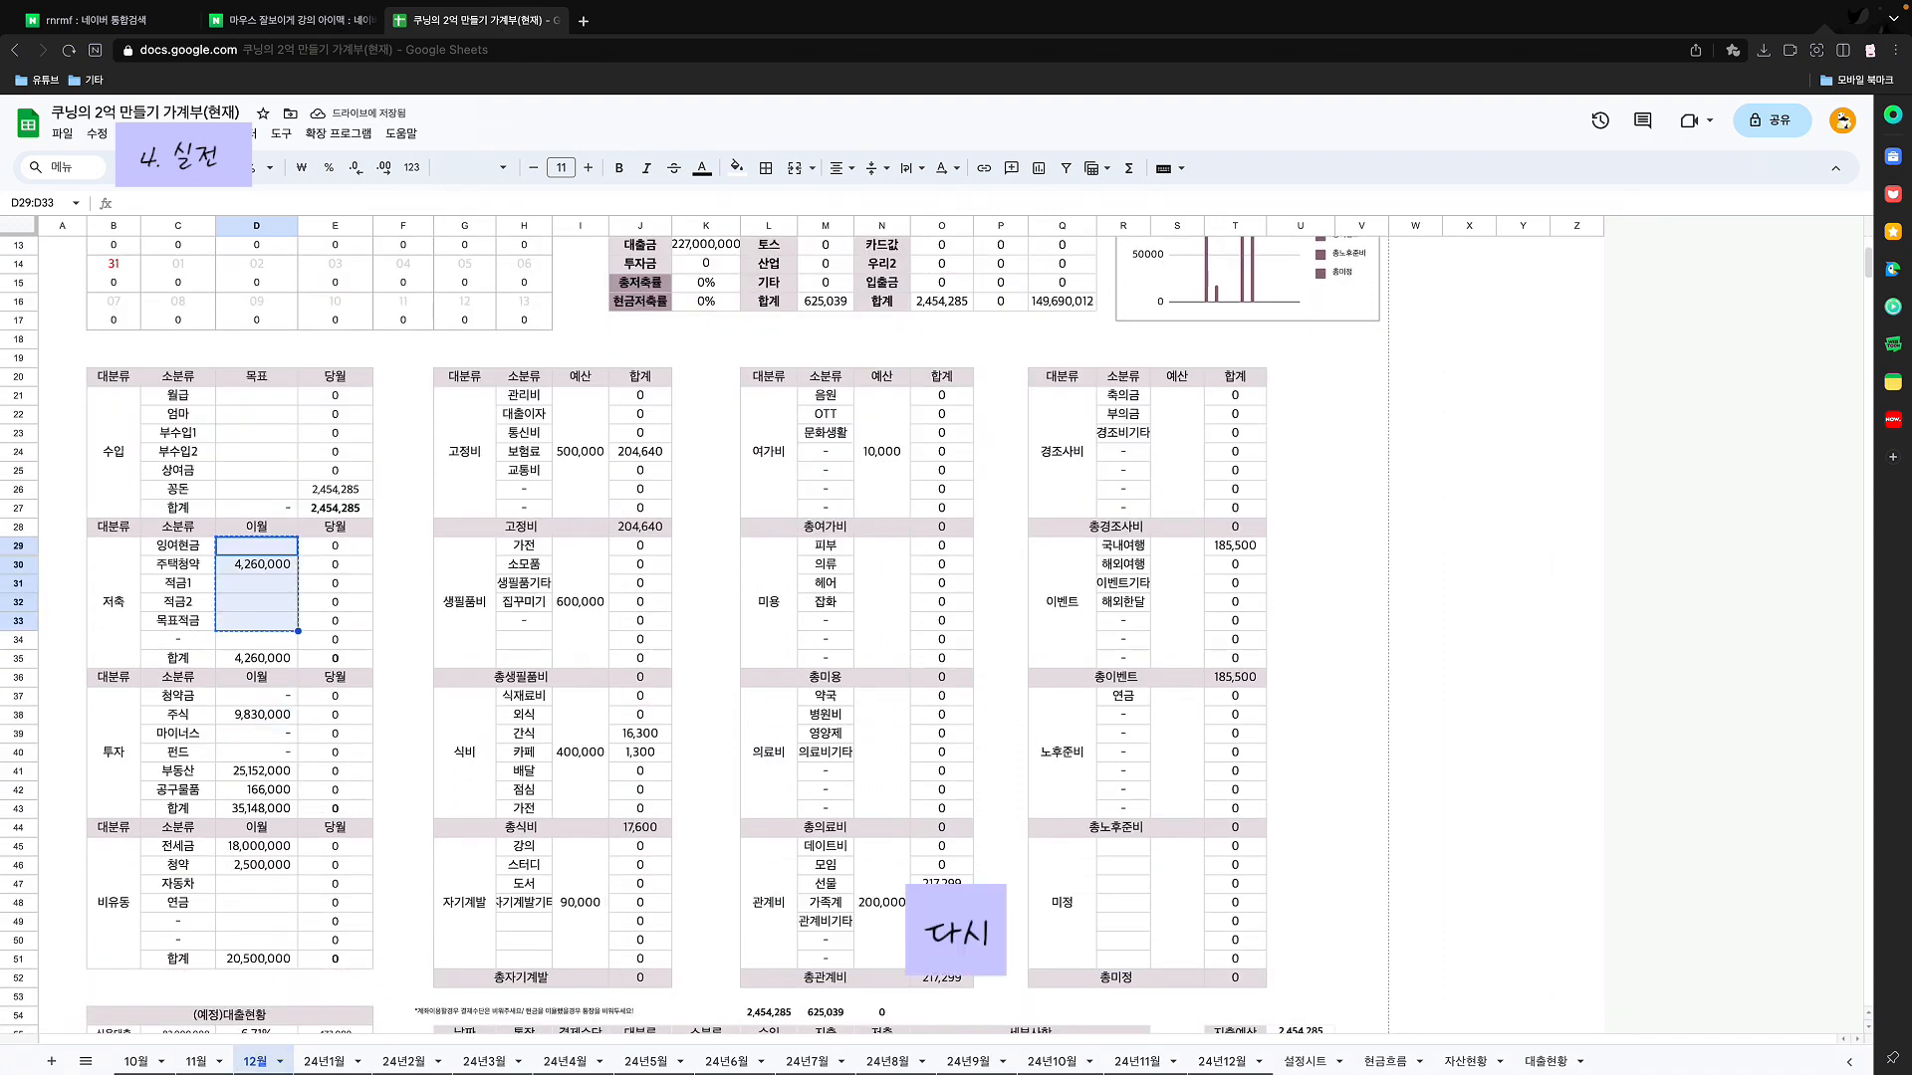
pyautogui.moveTo(256, 696); pyautogui.dragTo(256, 790)
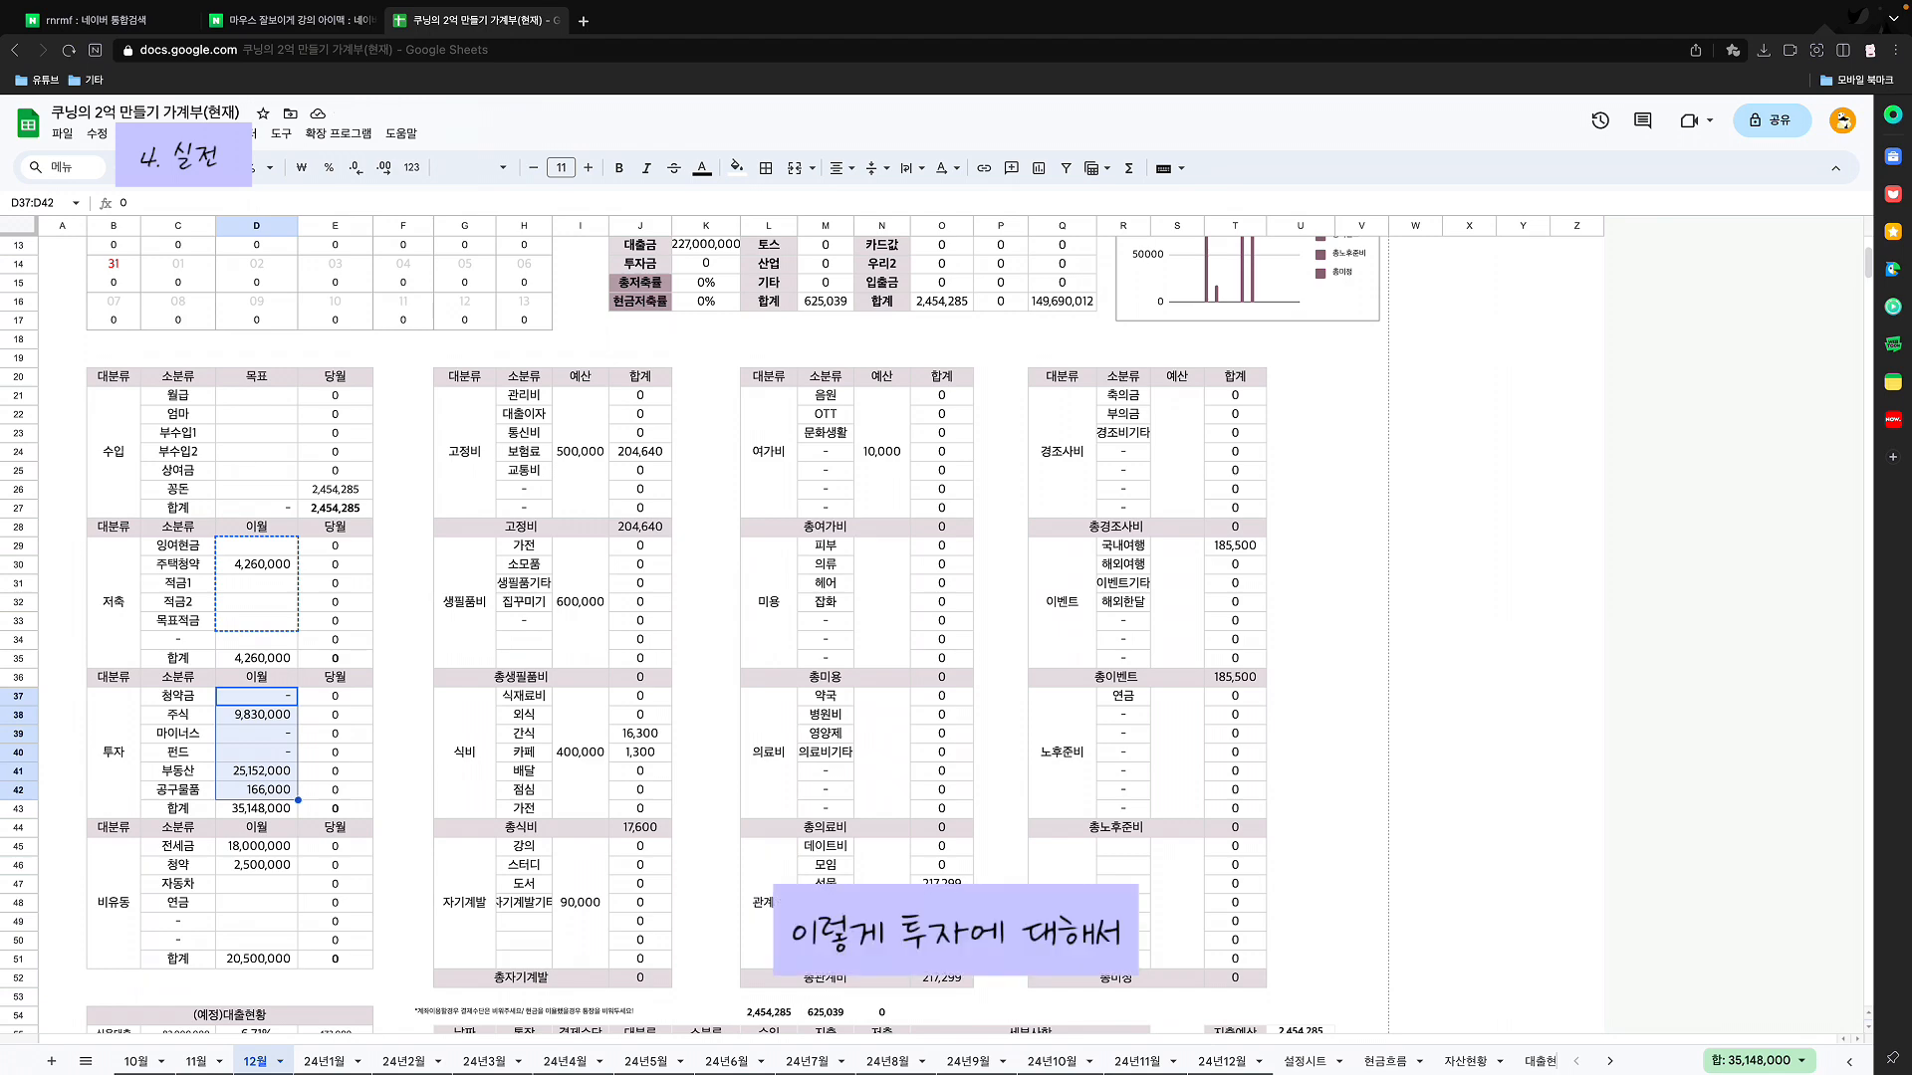
pyautogui.hotkey('ctrl', 'c')
pyautogui.click(324, 1061)
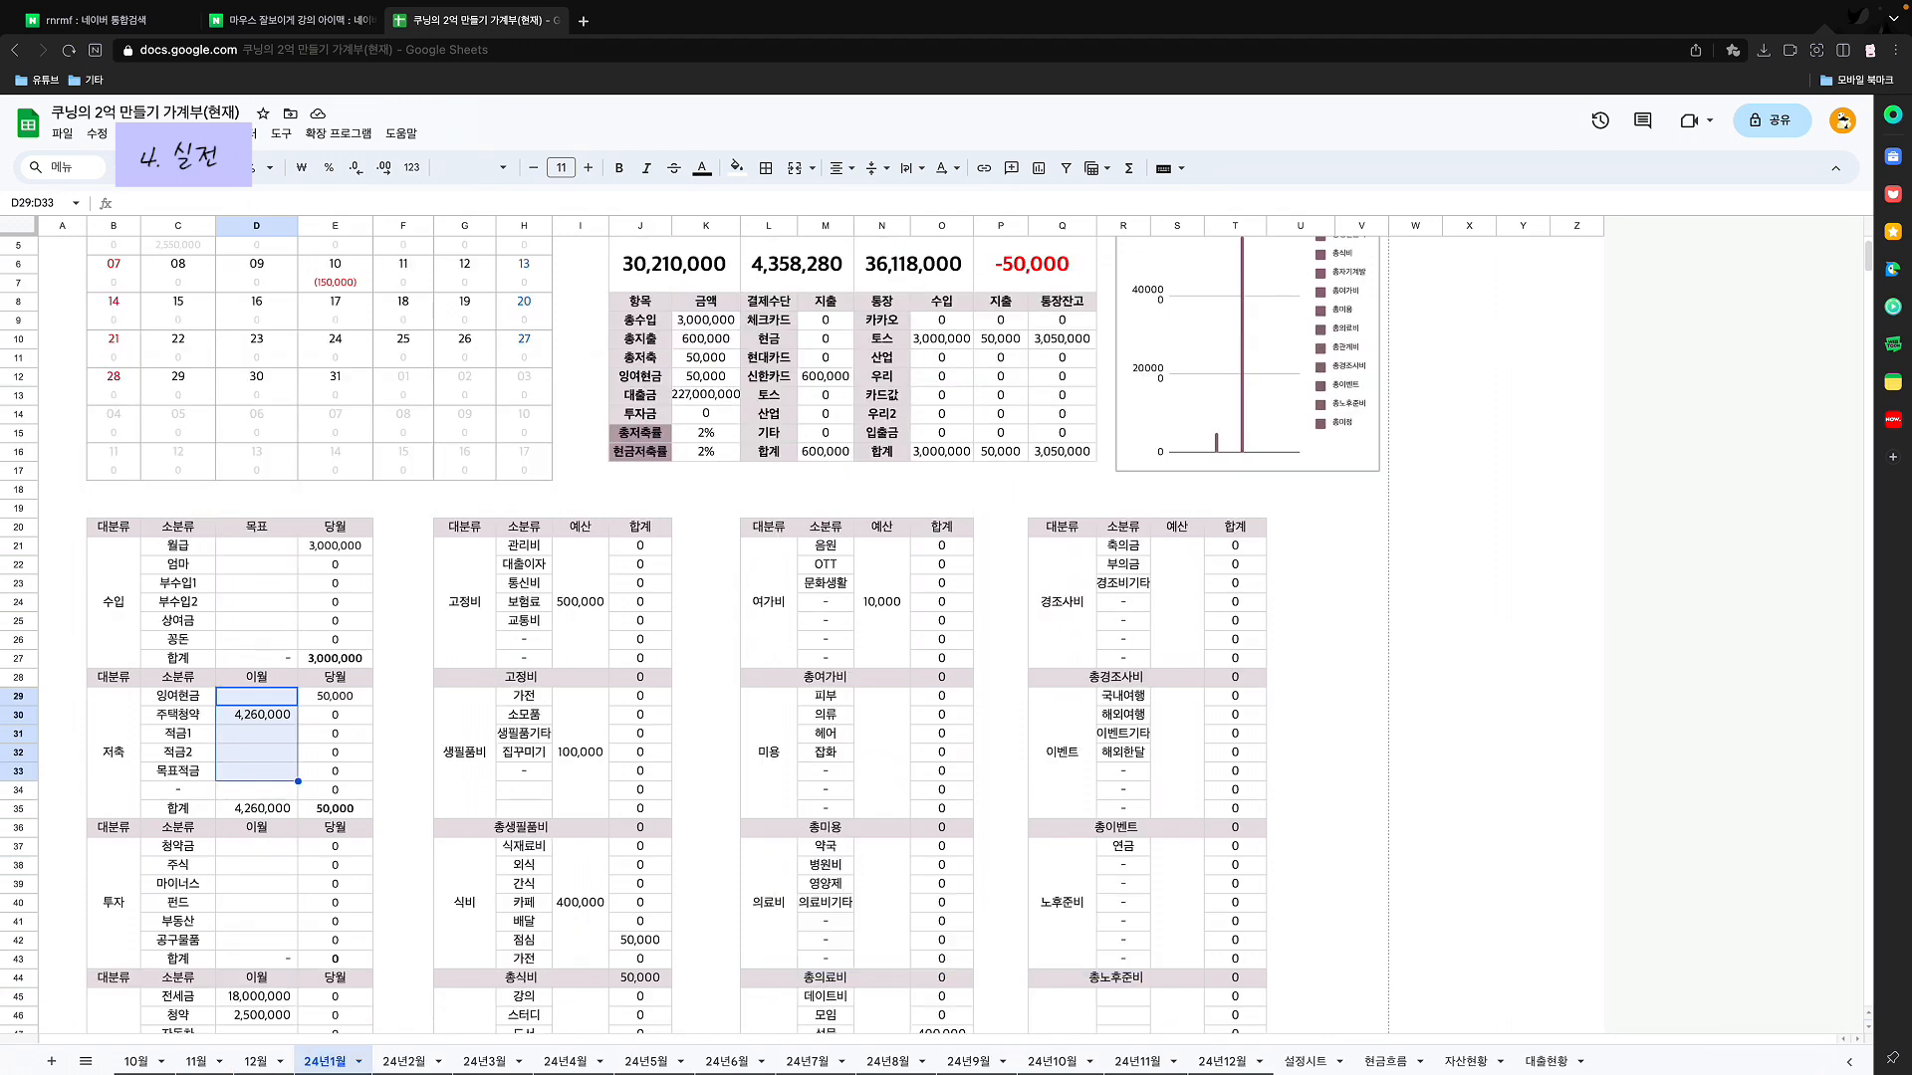
pyautogui.click(256, 846)
pyautogui.hotkey('ctrl', 'v')
pyautogui.scroll(-2, 255, 847)
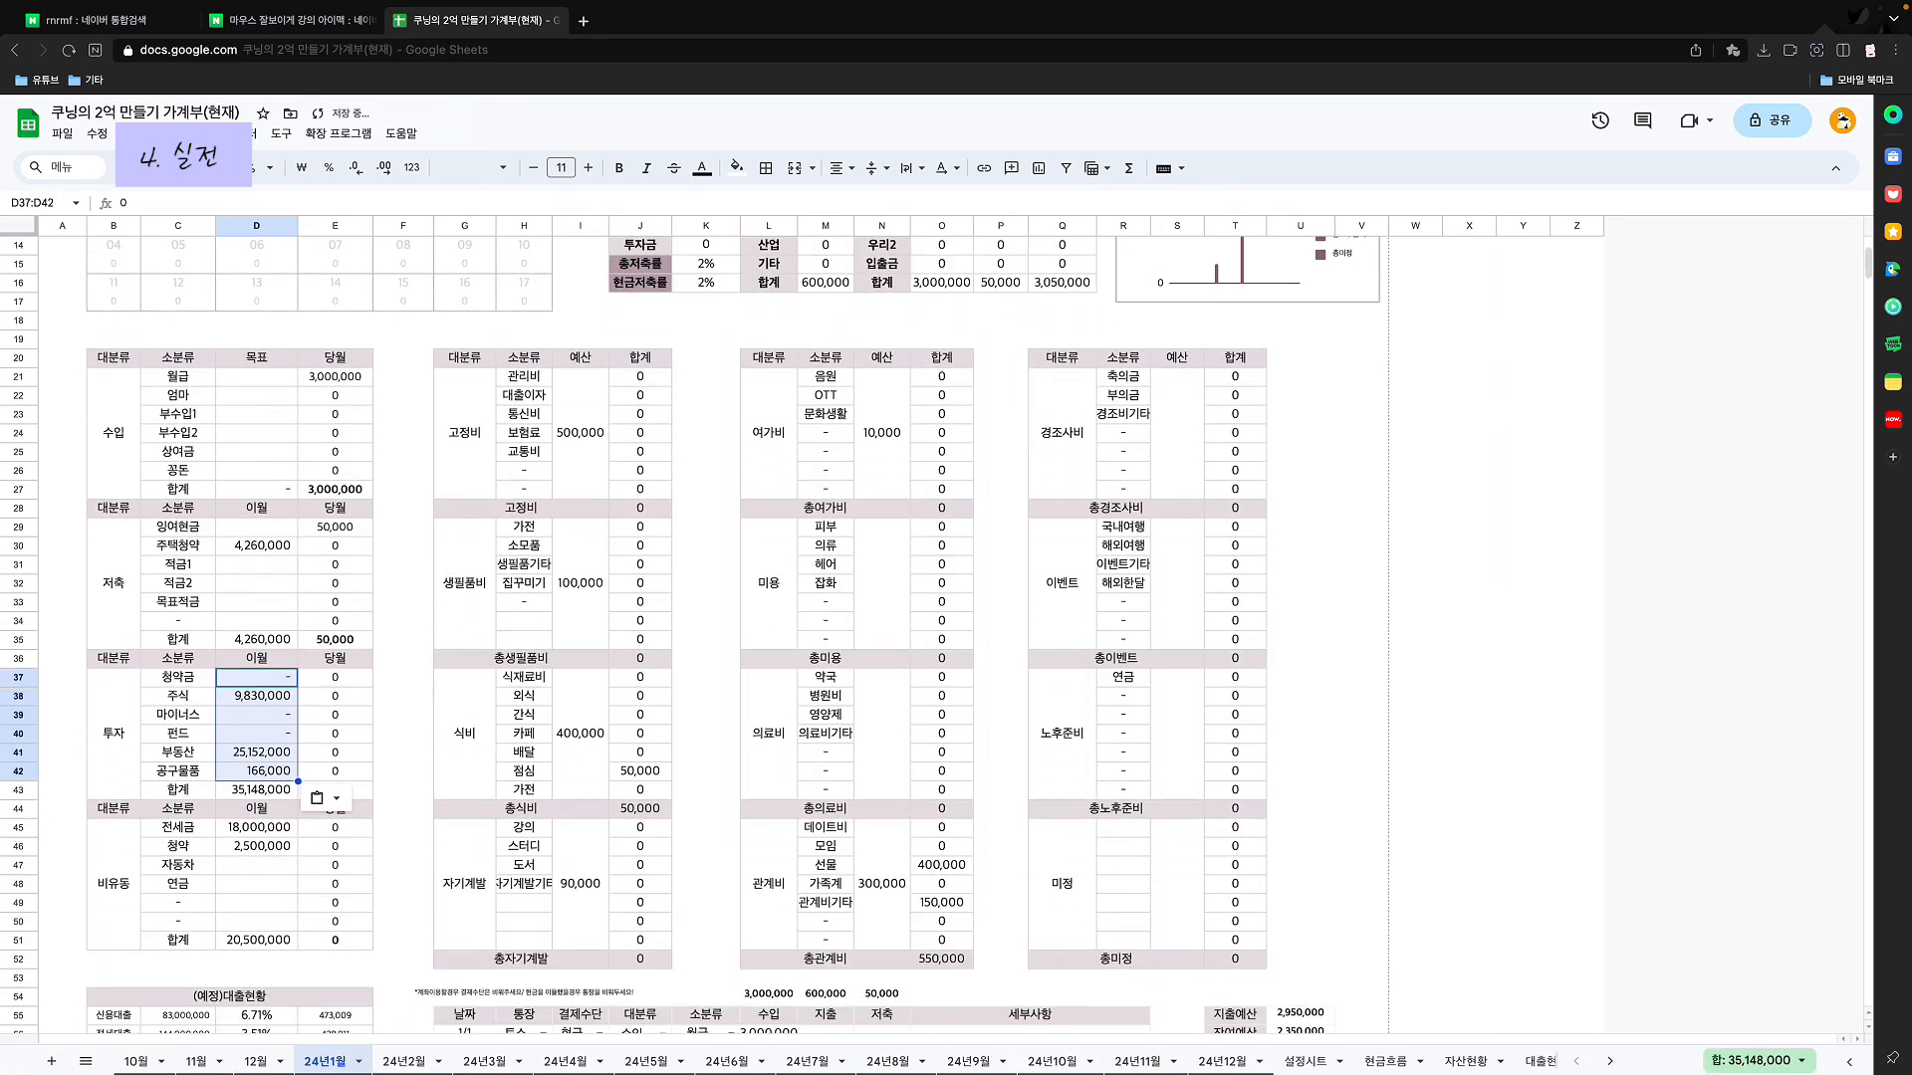
# Step: Paste the copied 투자 이월 amounts into the 비유동 table's 이월 column on the 12월 sheet, starting at D45
pyautogui.click(256, 1061)
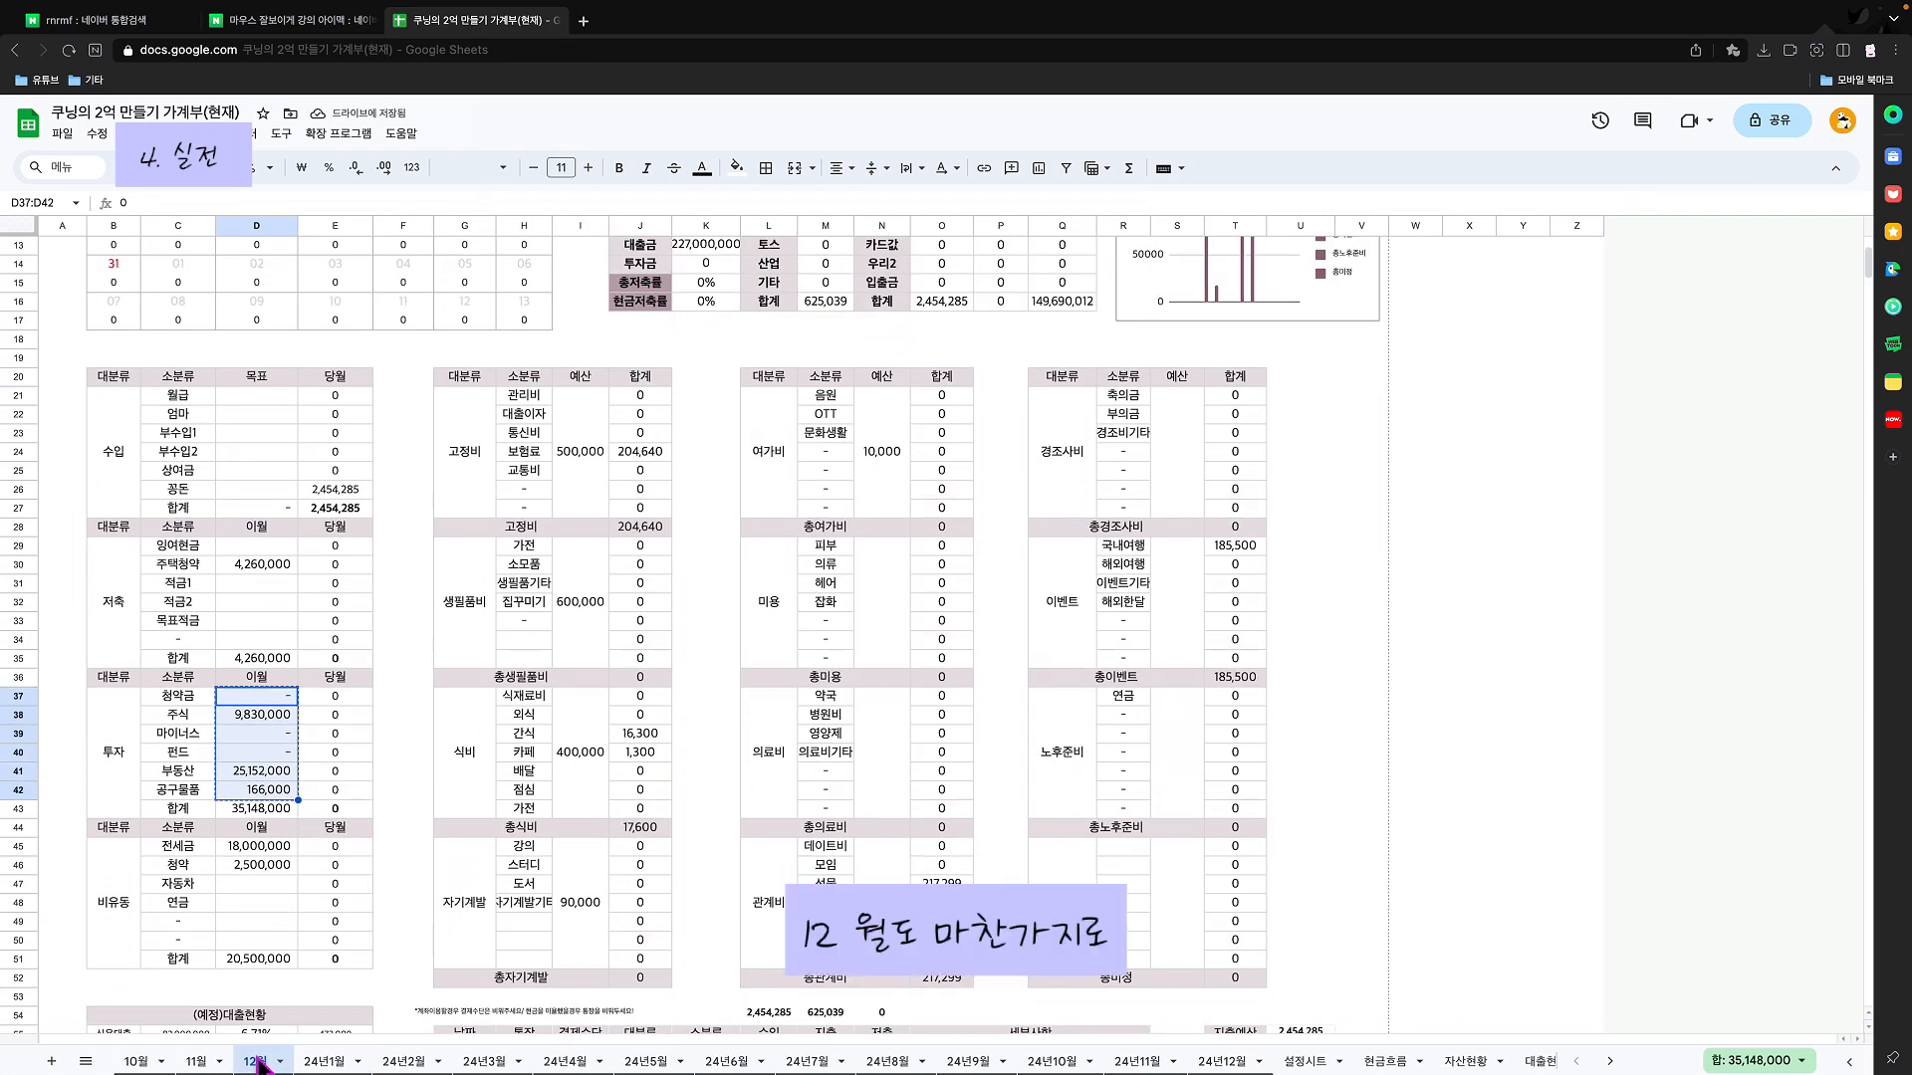
pyautogui.click(244, 844)
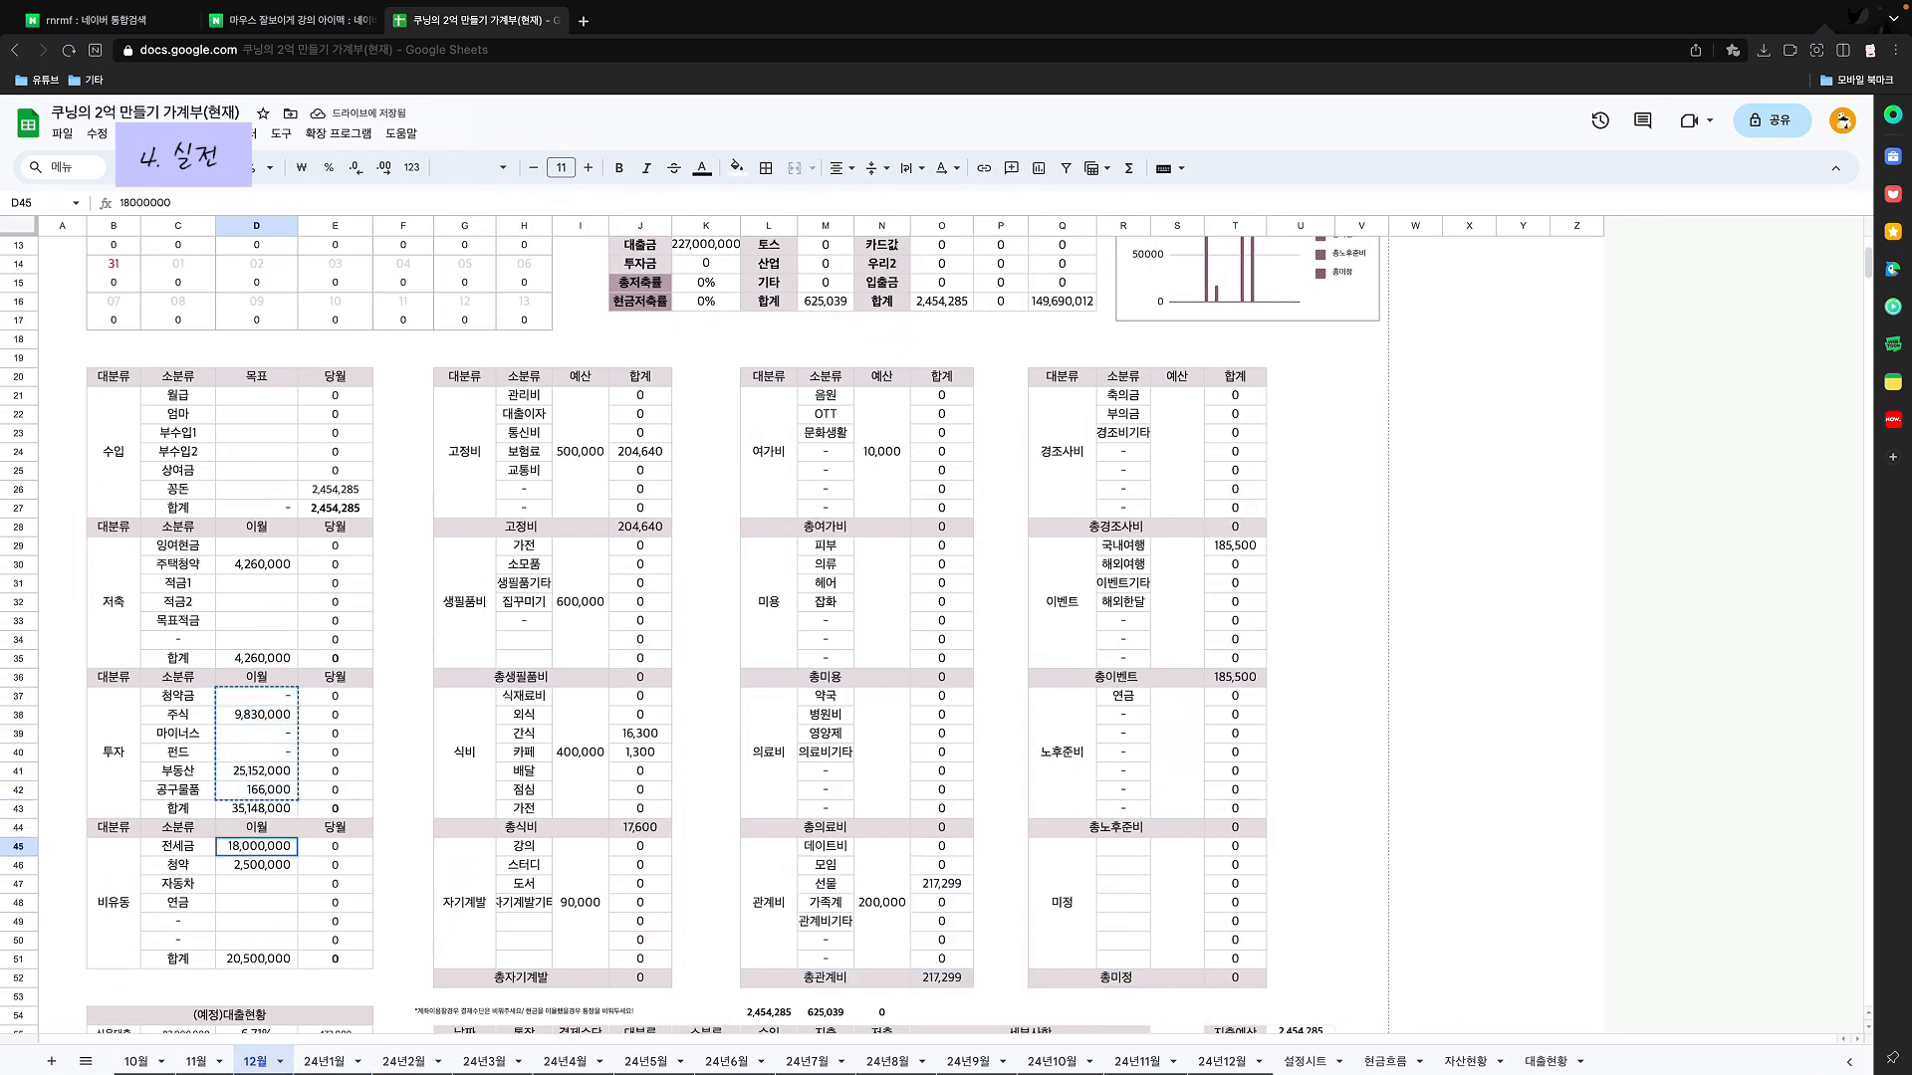
pyautogui.hotkey('ctrl', 'v')
pyautogui.click(404, 847)
pyautogui.scroll(1, 404, 847)
pyautogui.scroll(-1, 403, 846)
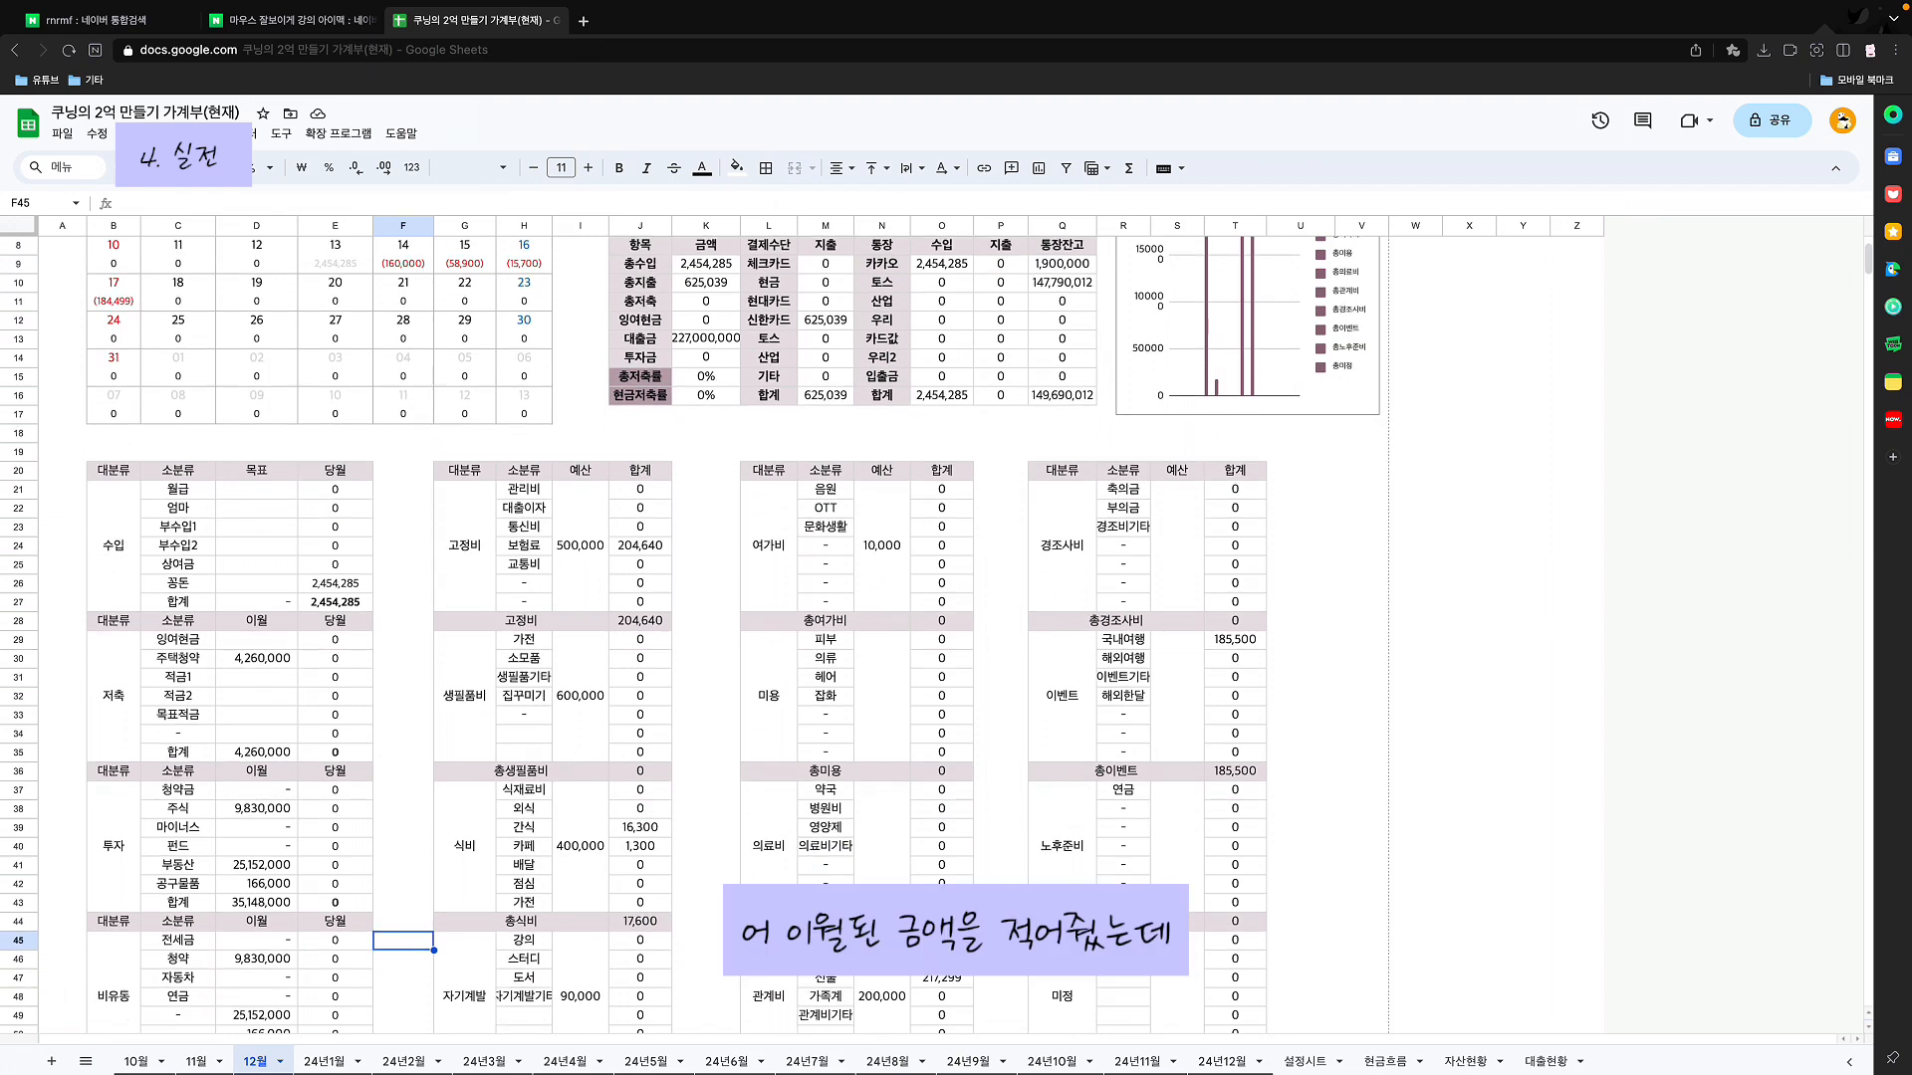
# Step: Examine the 통장잔고 column on the 12월 sheet, including the 카카오 and 토스 entries and the formulas of other accounts
pyautogui.scroll(4, 690, 634)
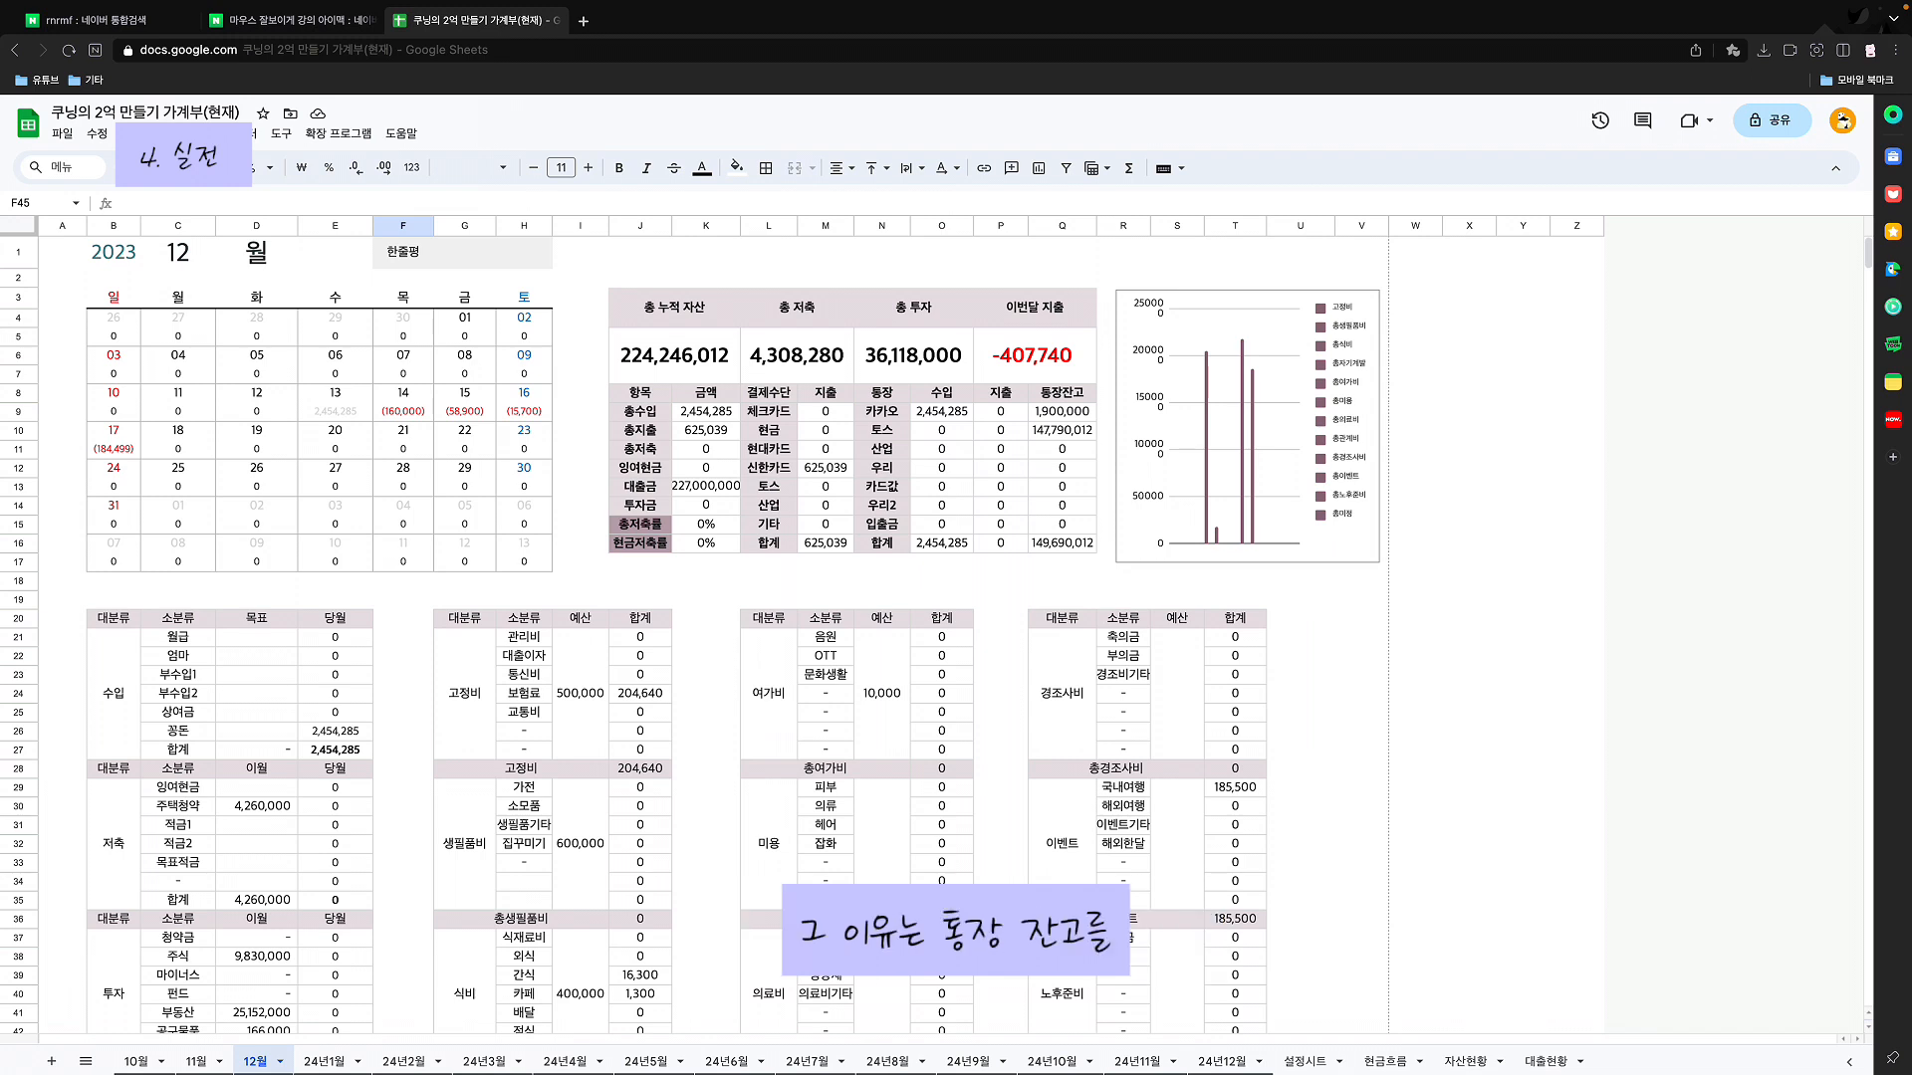
pyautogui.click(1062, 393)
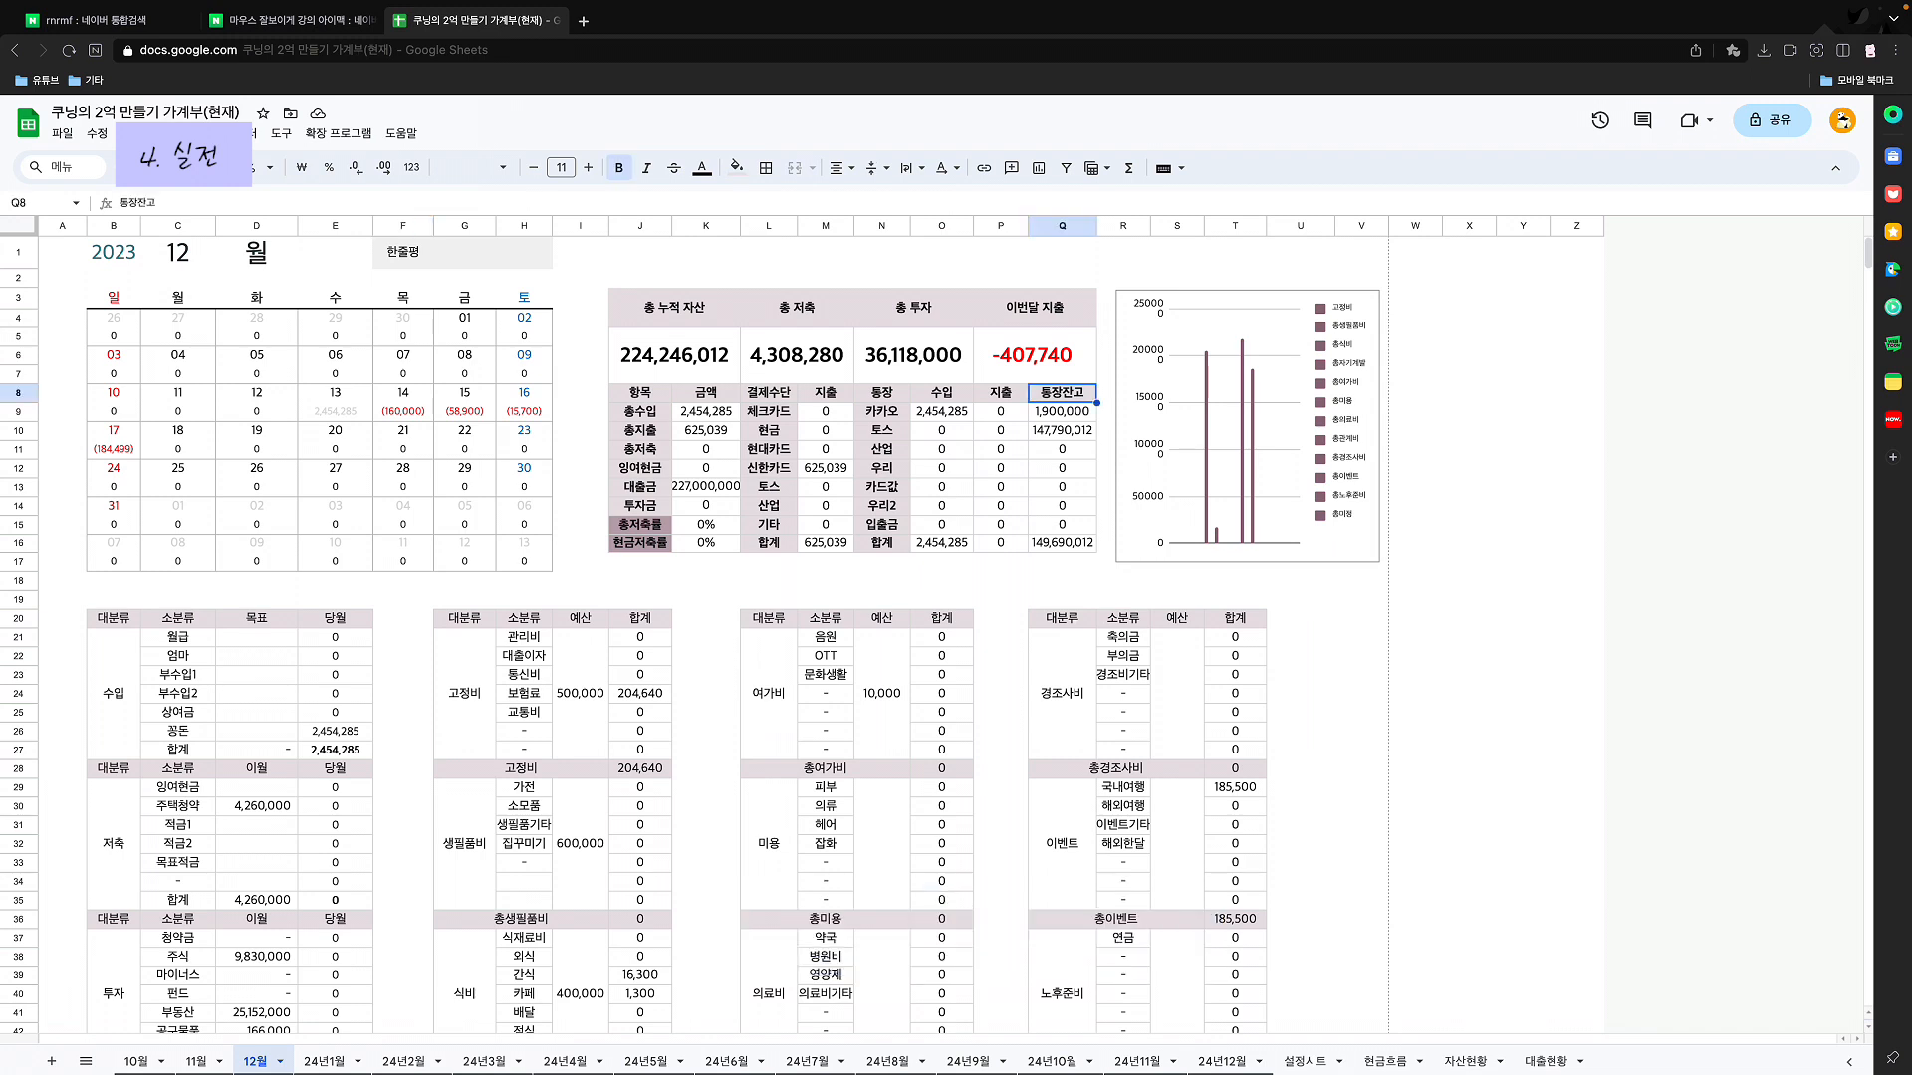
pyautogui.click(1062, 411)
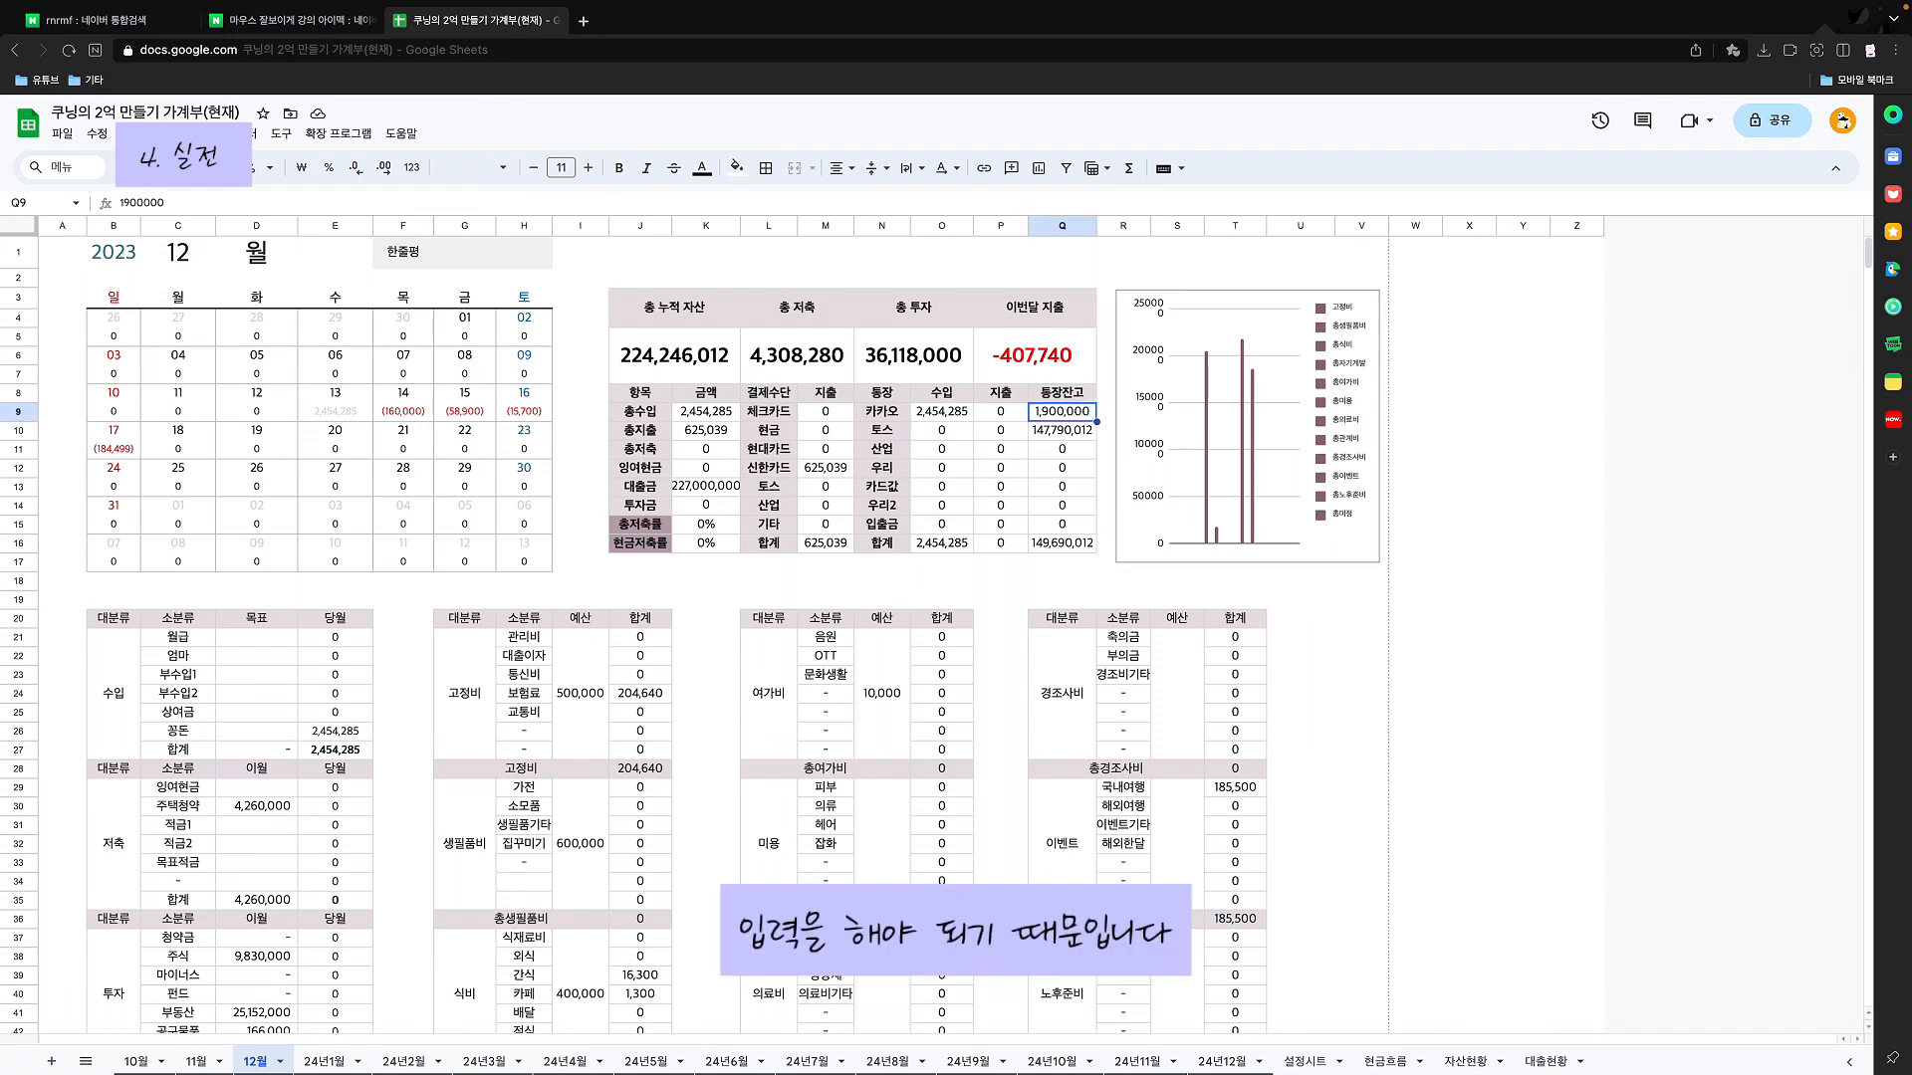
pyautogui.click(1062, 449)
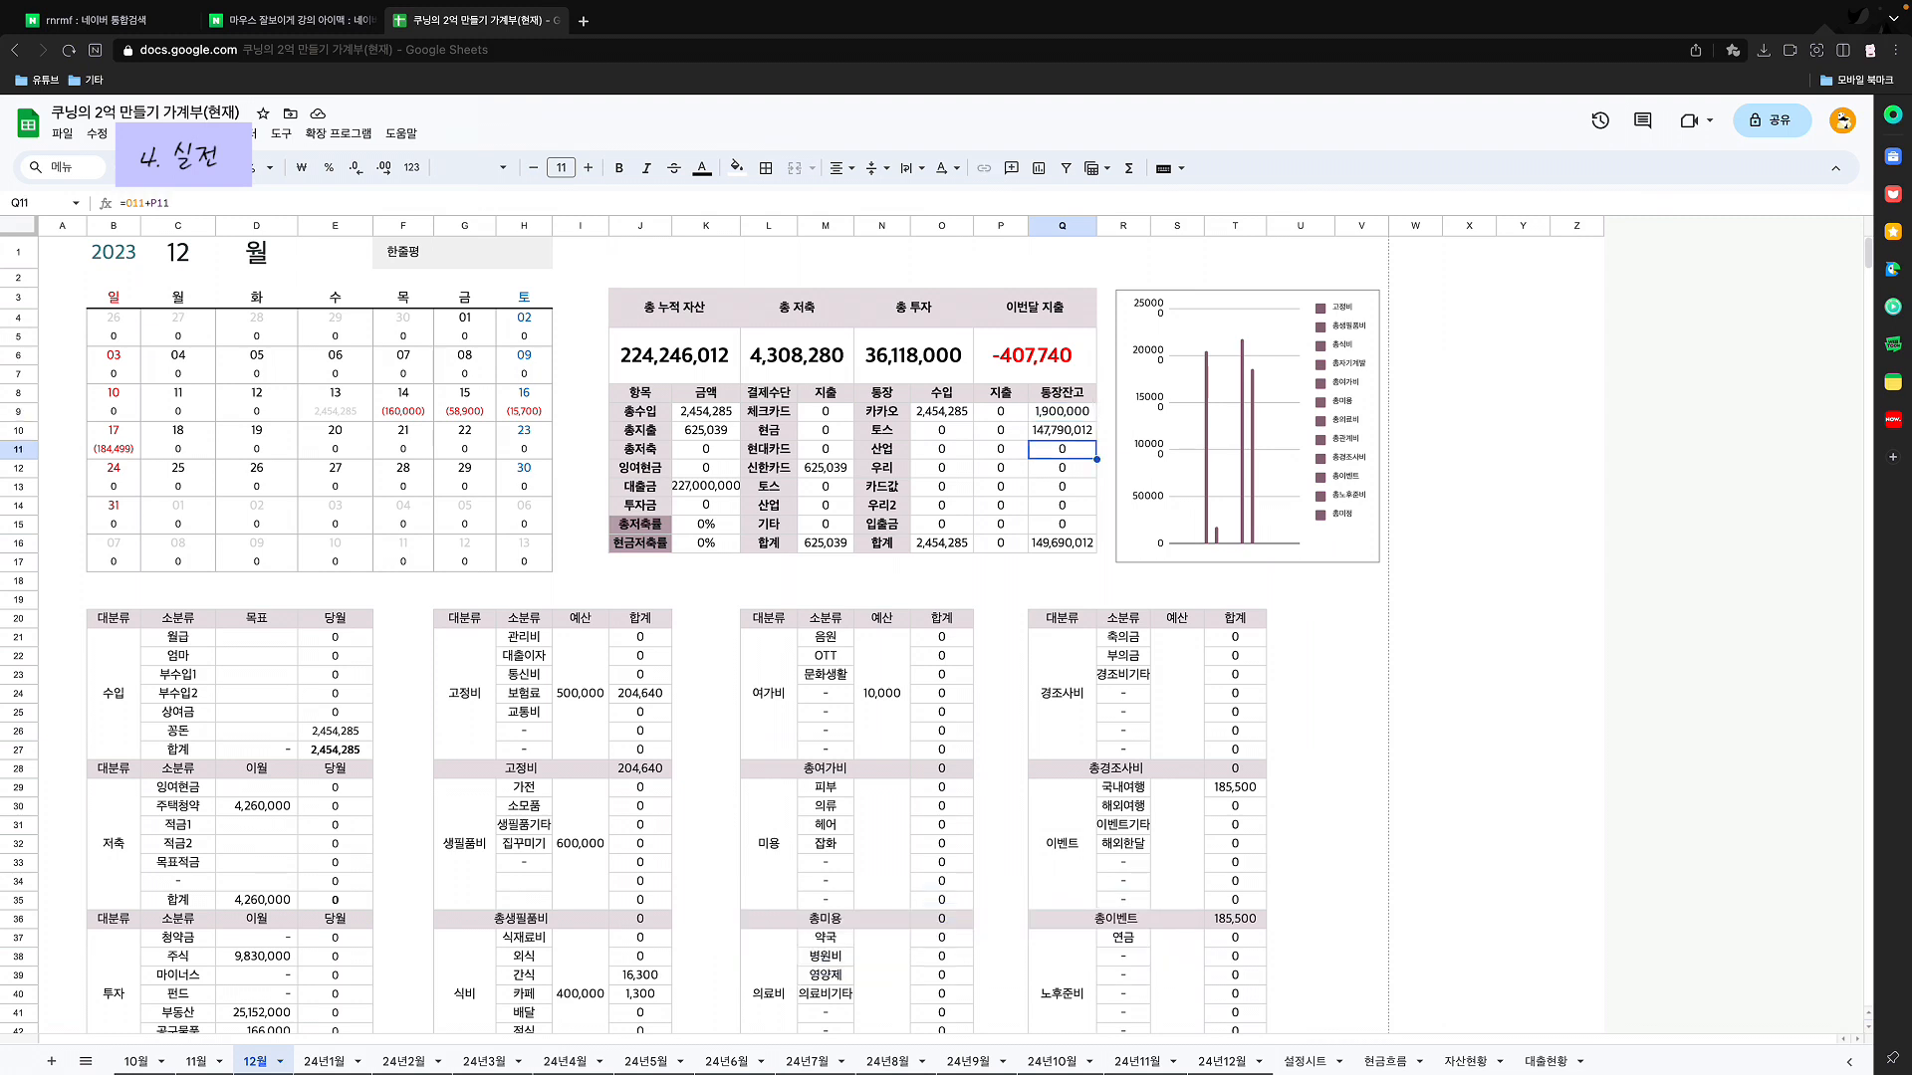
pyautogui.click(1062, 524)
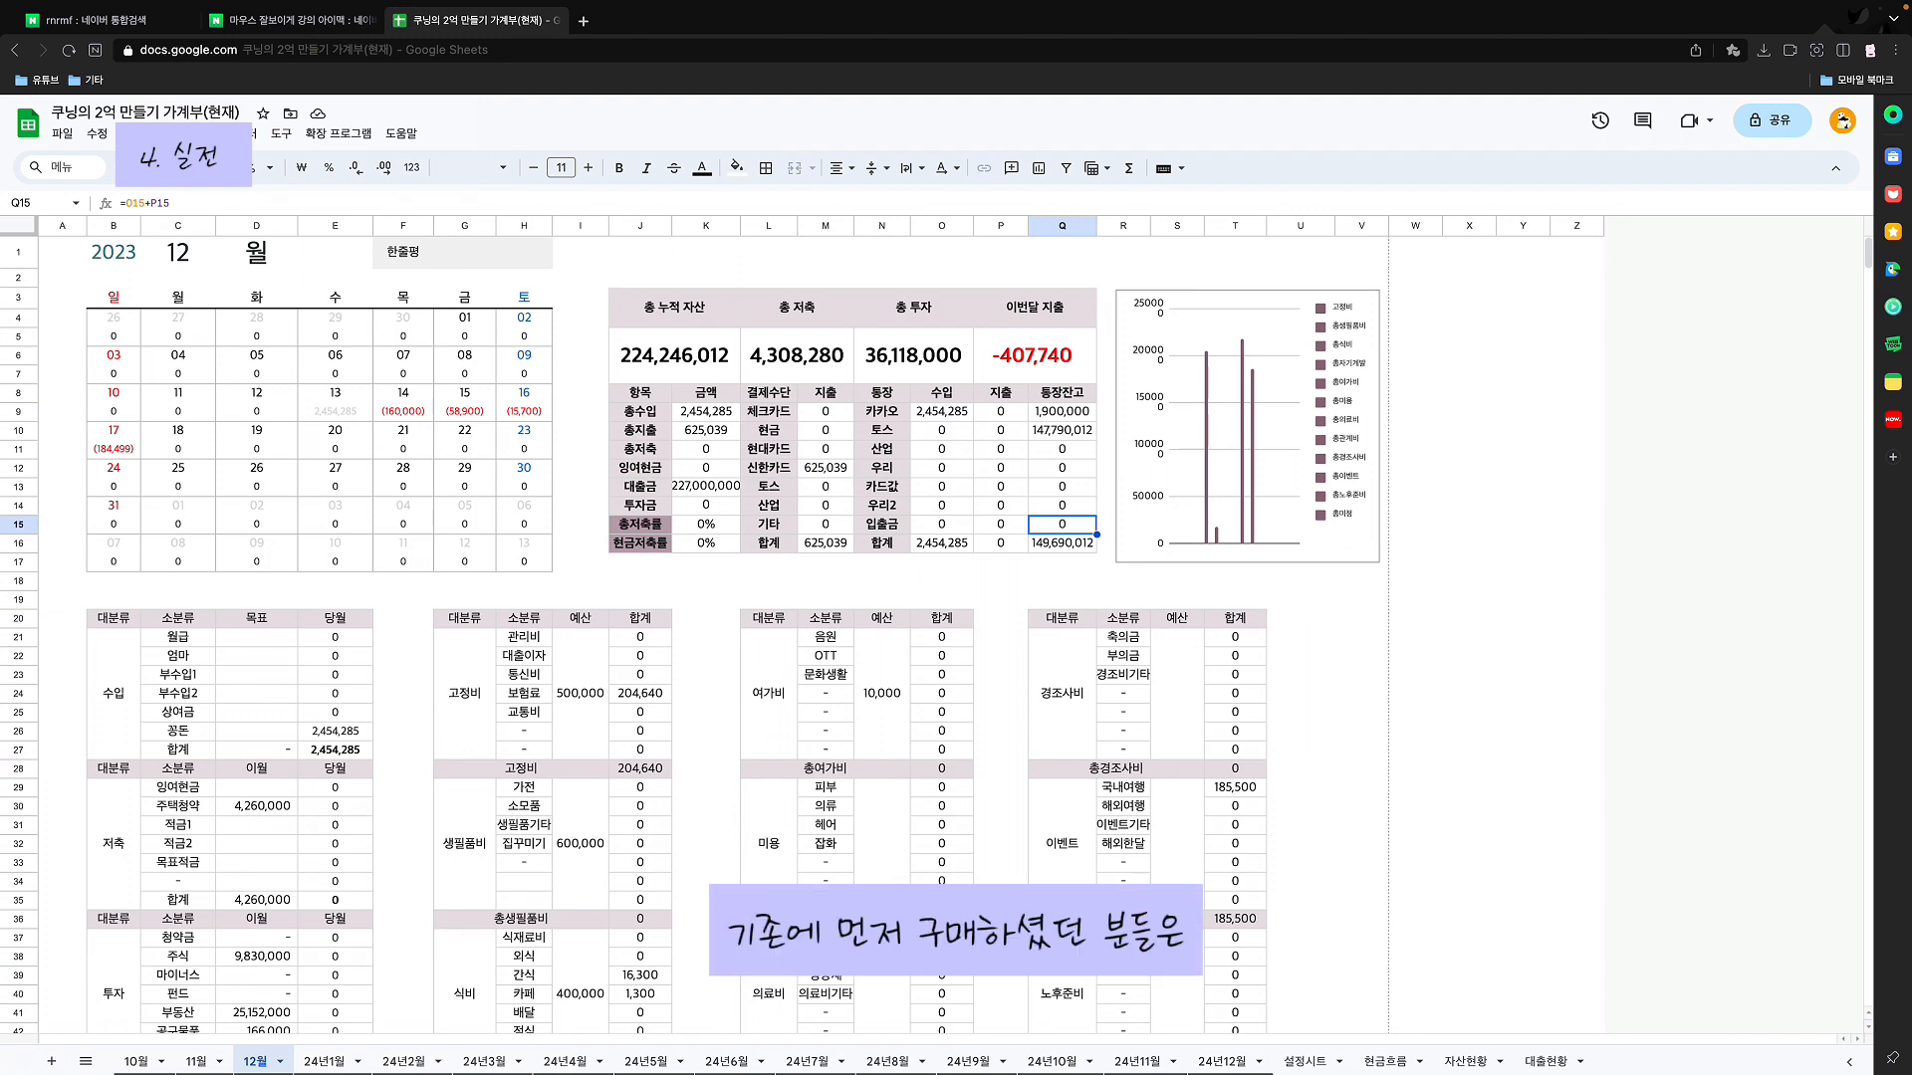
pyautogui.click(1061, 412)
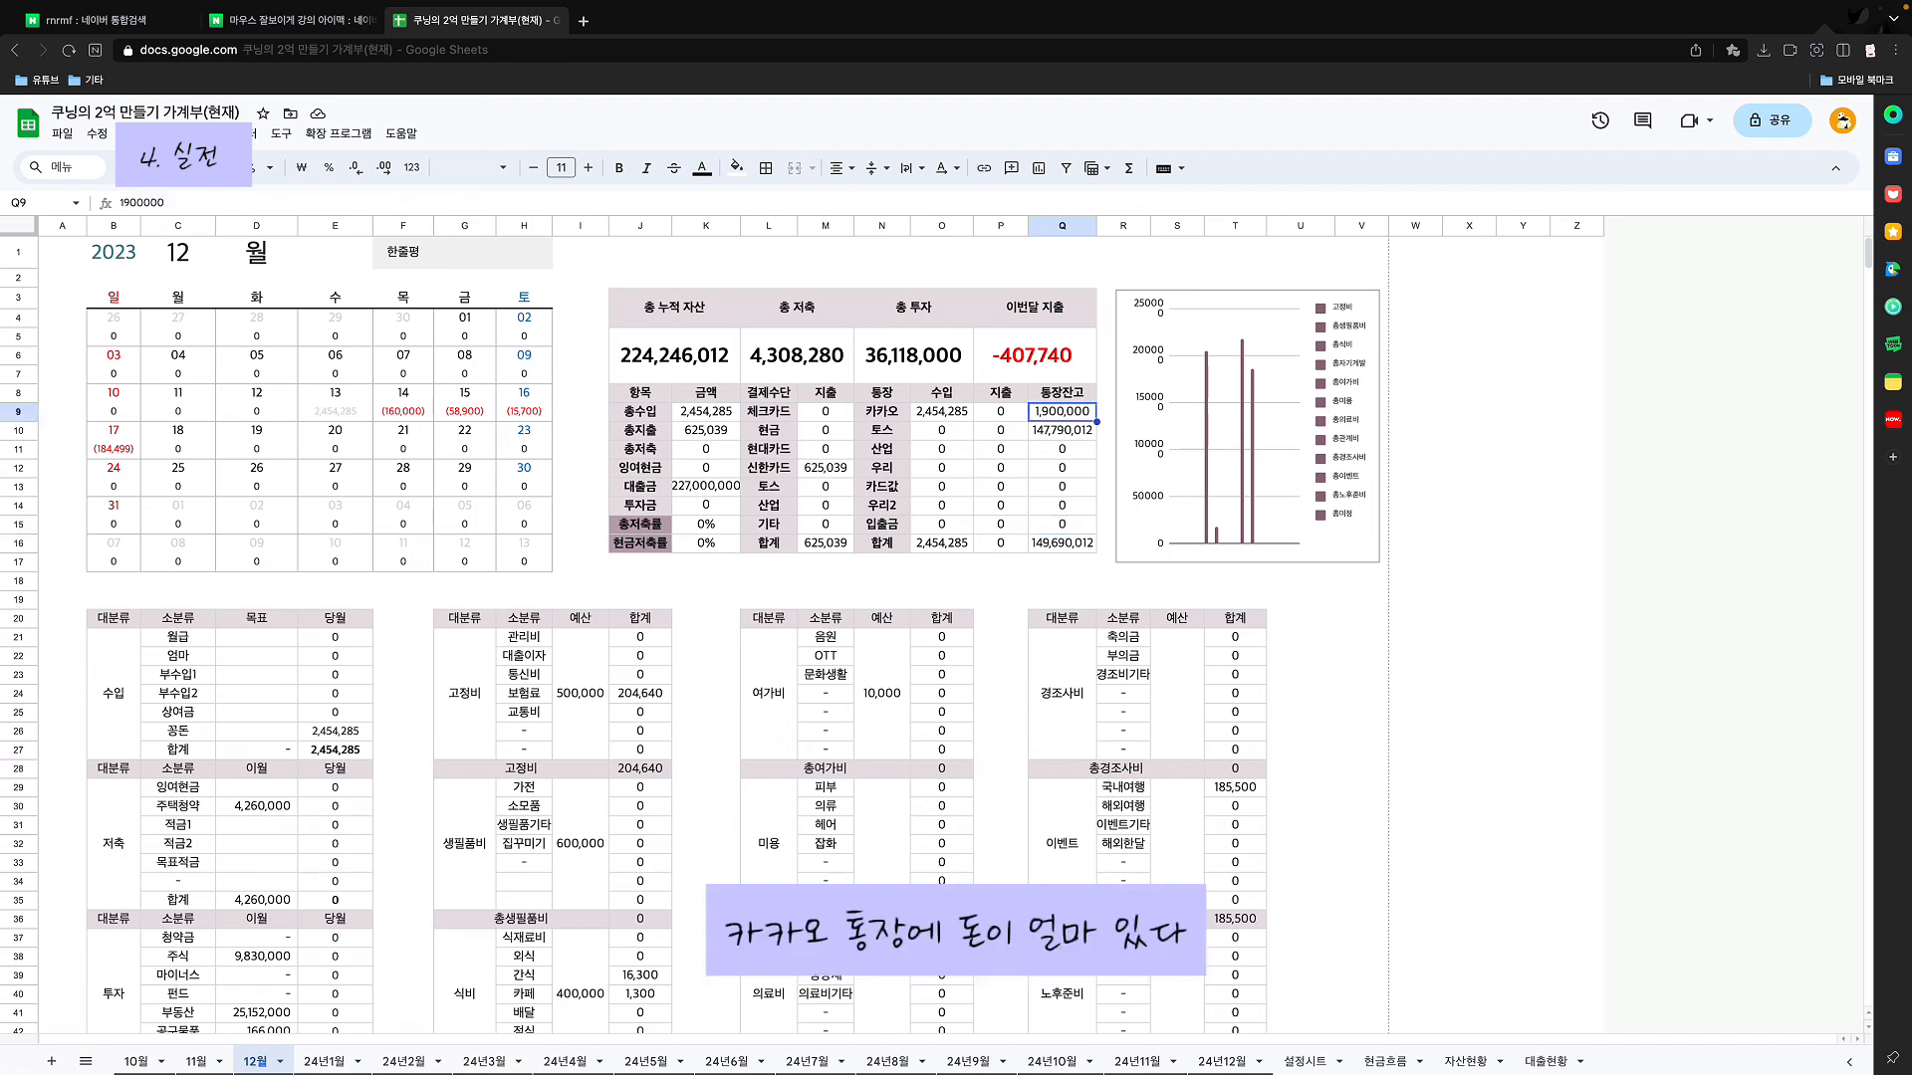
pyautogui.click(1061, 430)
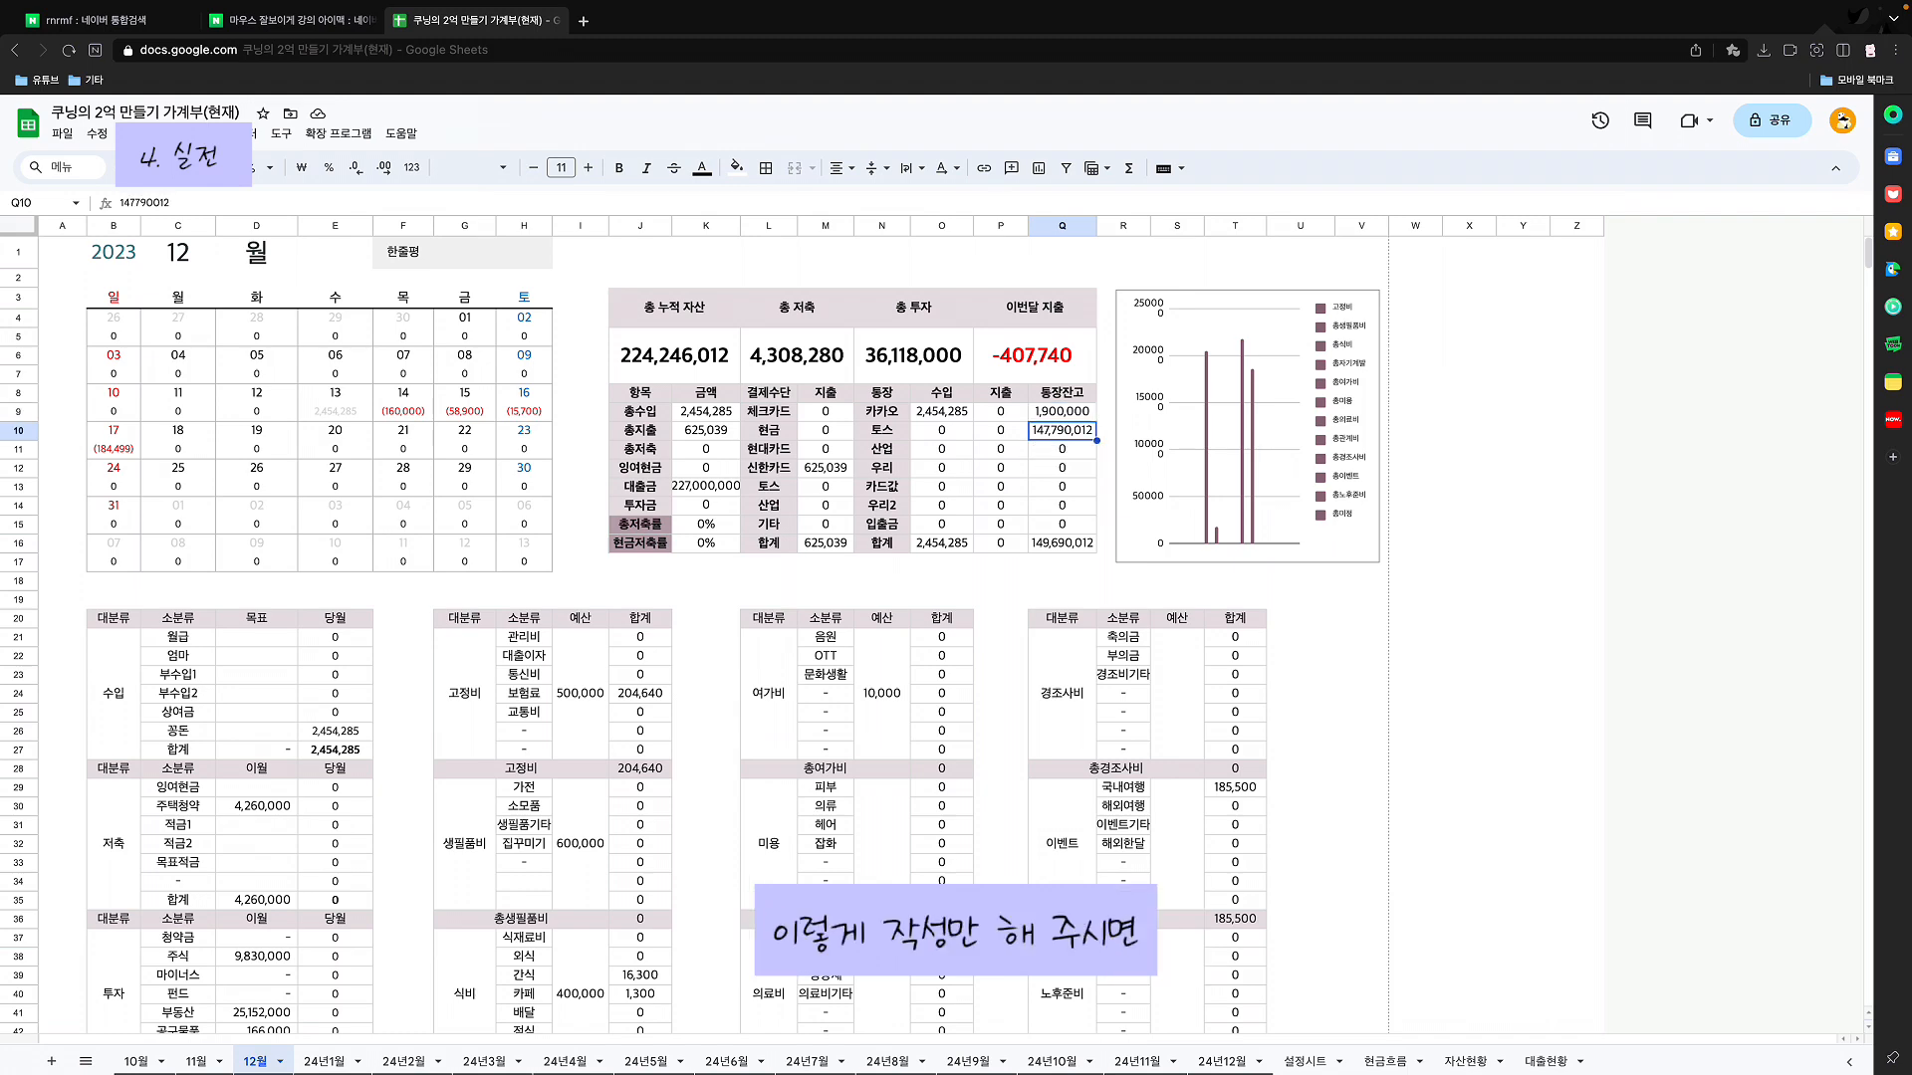
# Step: Inspect the formula behind the 총 누적 자산 figure and the cells it references on the 12월 sheet
pyautogui.scroll(-2, 697, 637)
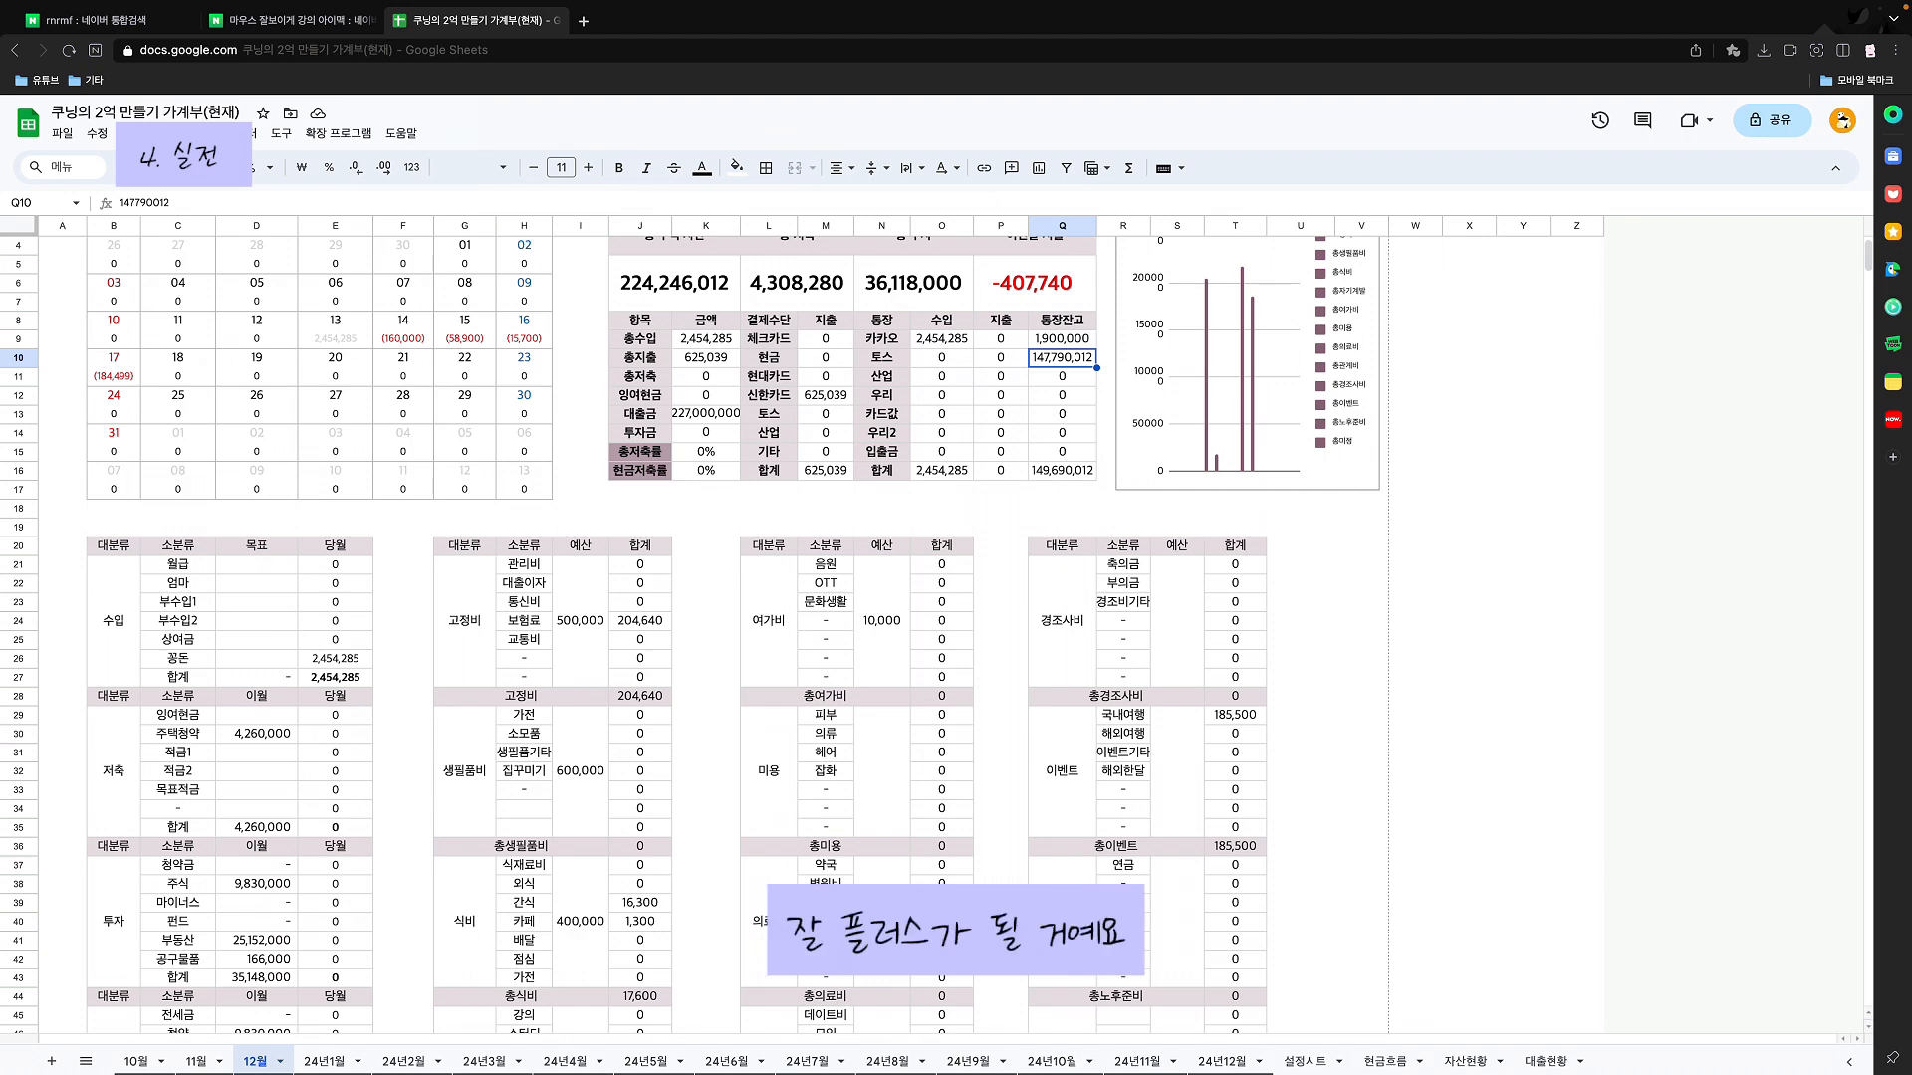
pyautogui.click(694, 279)
pyautogui.doubleClick(694, 279)
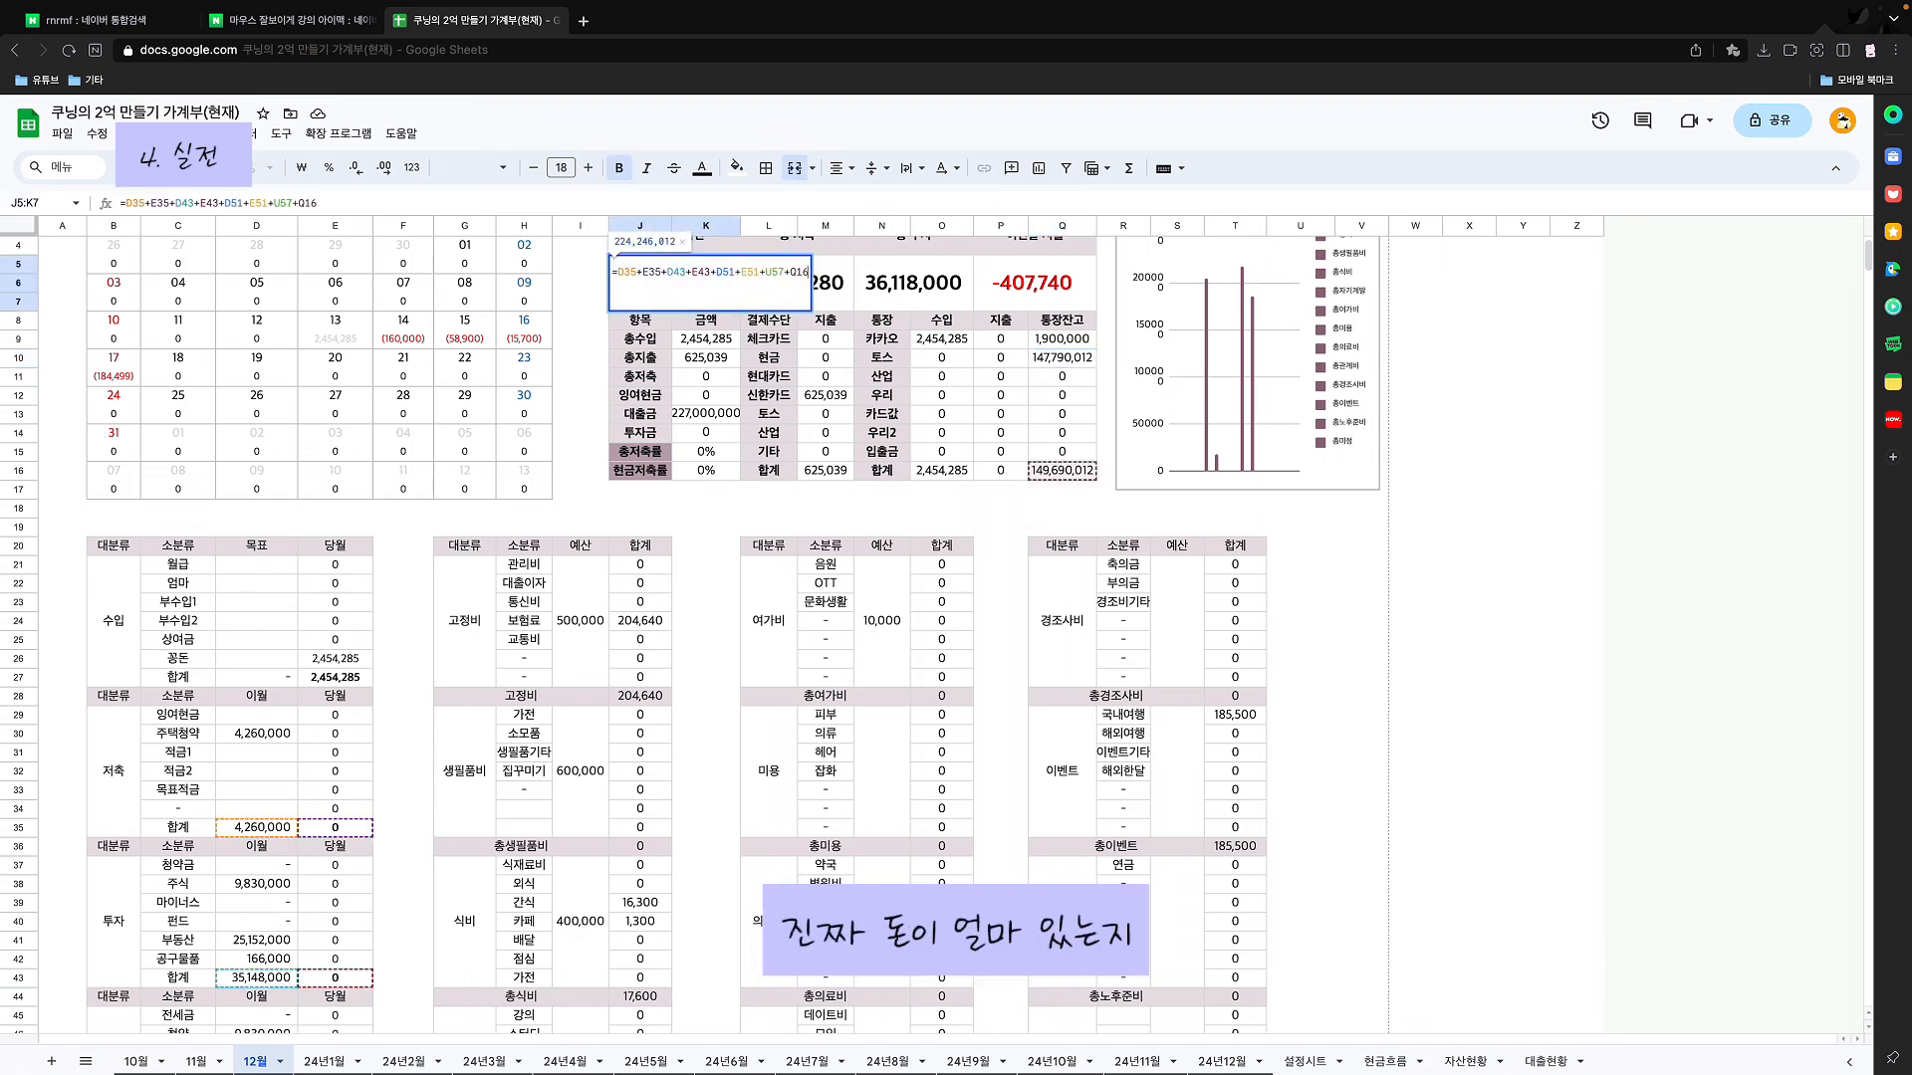
pyautogui.scroll(-1, 690, 631)
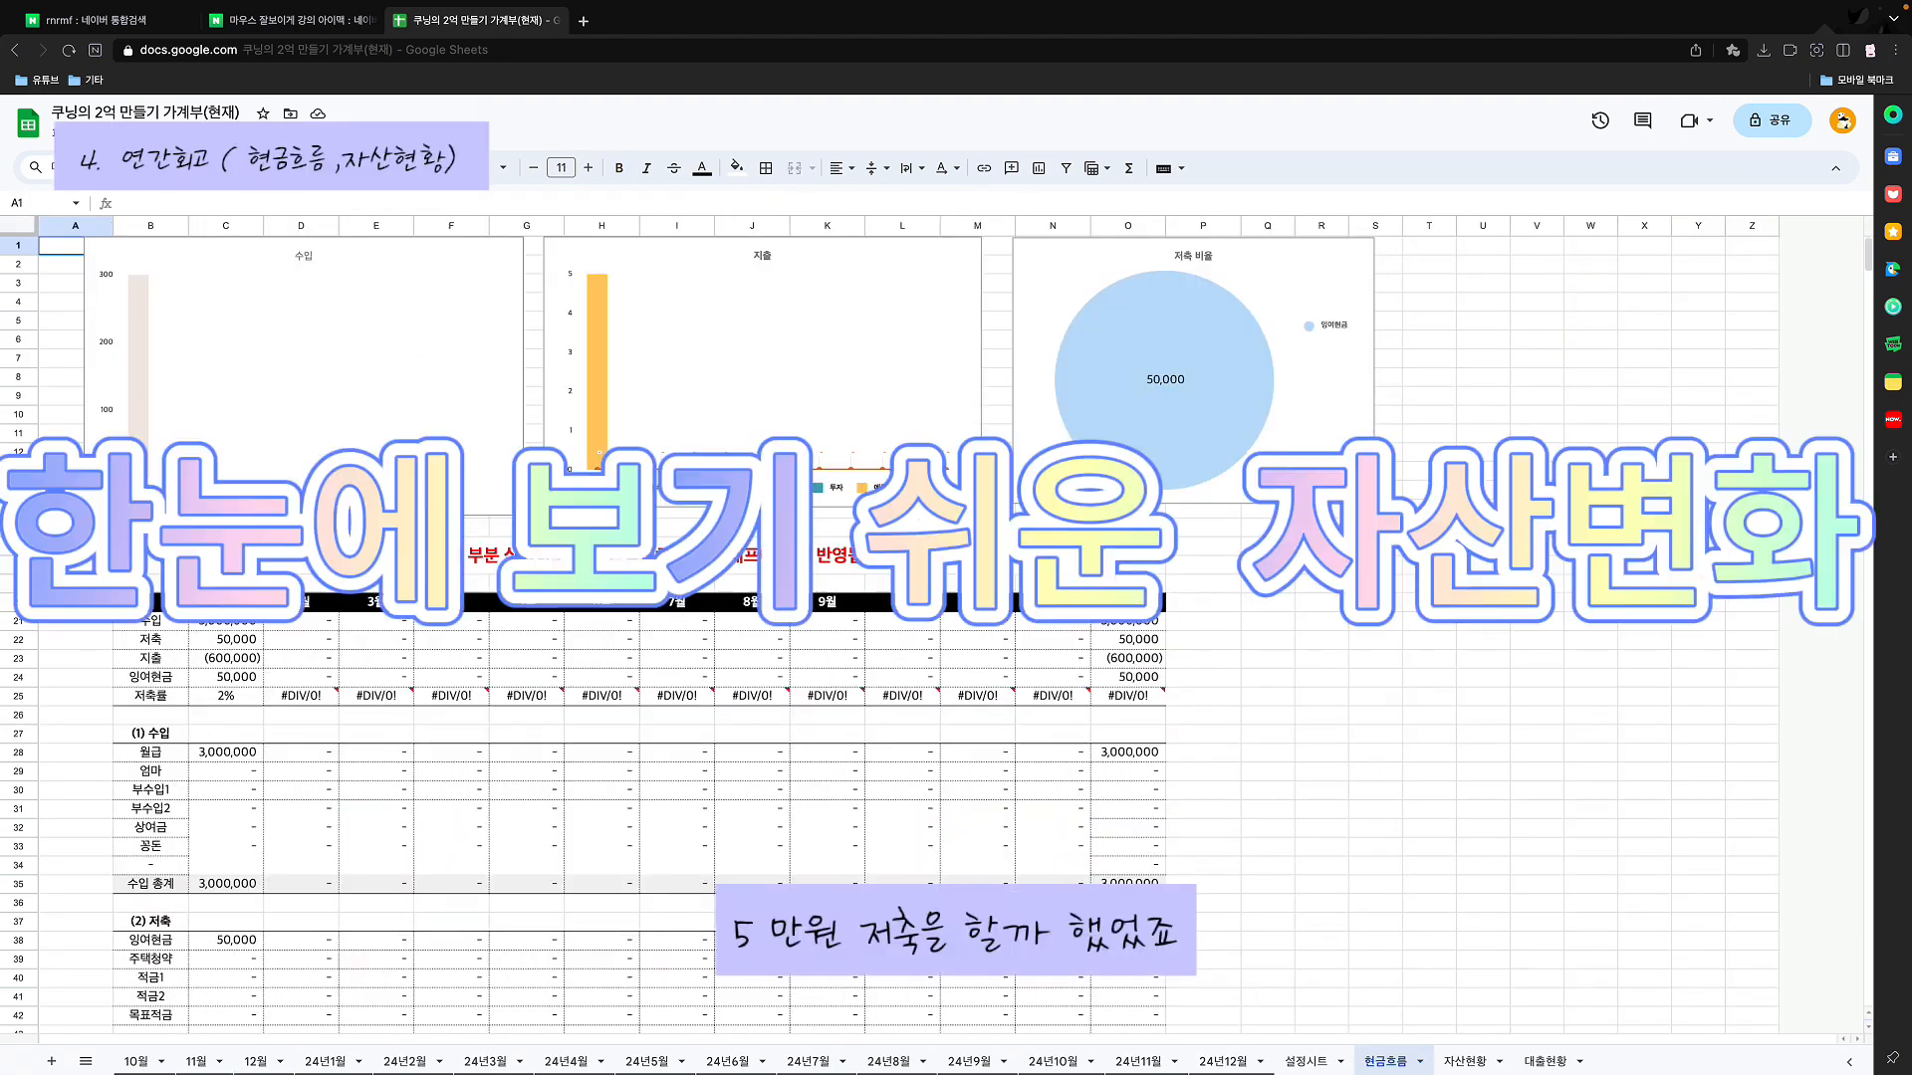
# Step: Review the 1월 수입, 저축, 지출 and 잉여현금 cells on the 현금흐름 sheet and open the 저축률 formula in C25
pyautogui.scroll(-3, 897, 637)
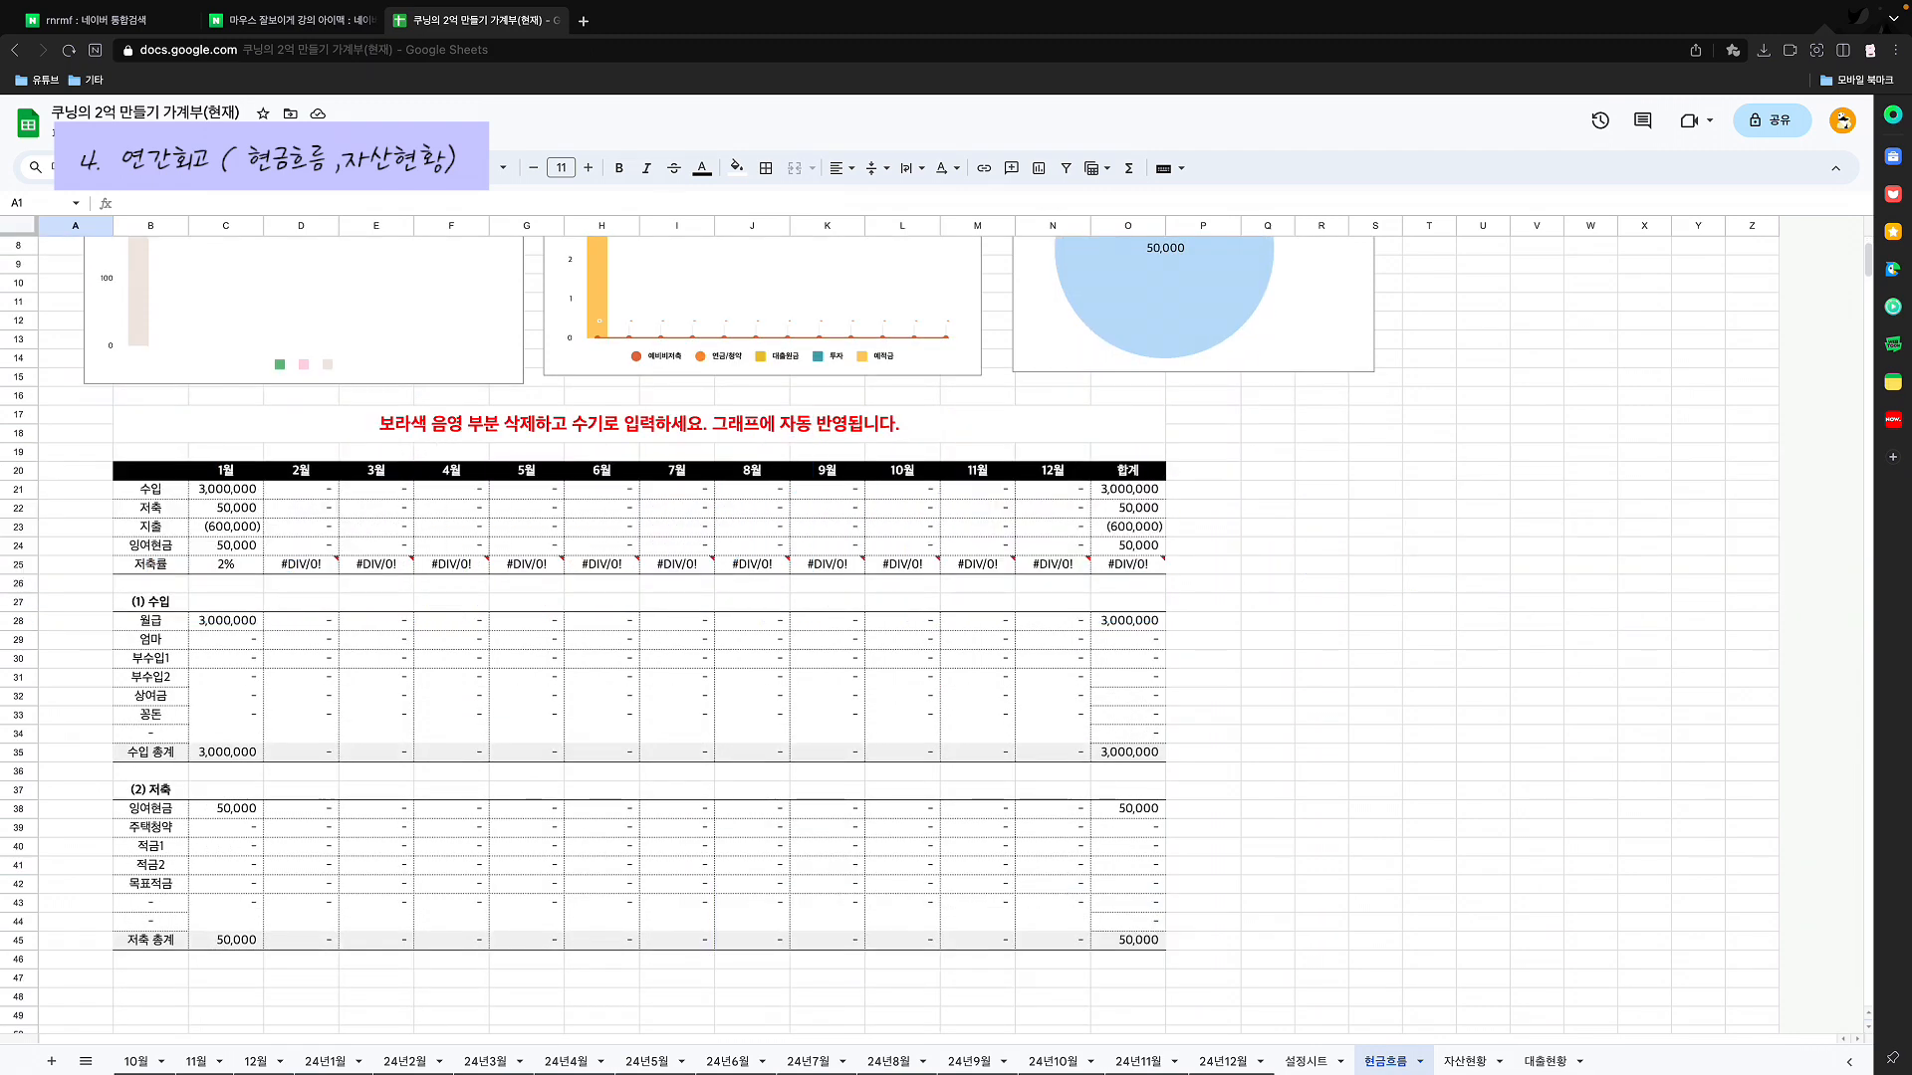
pyautogui.click(226, 490)
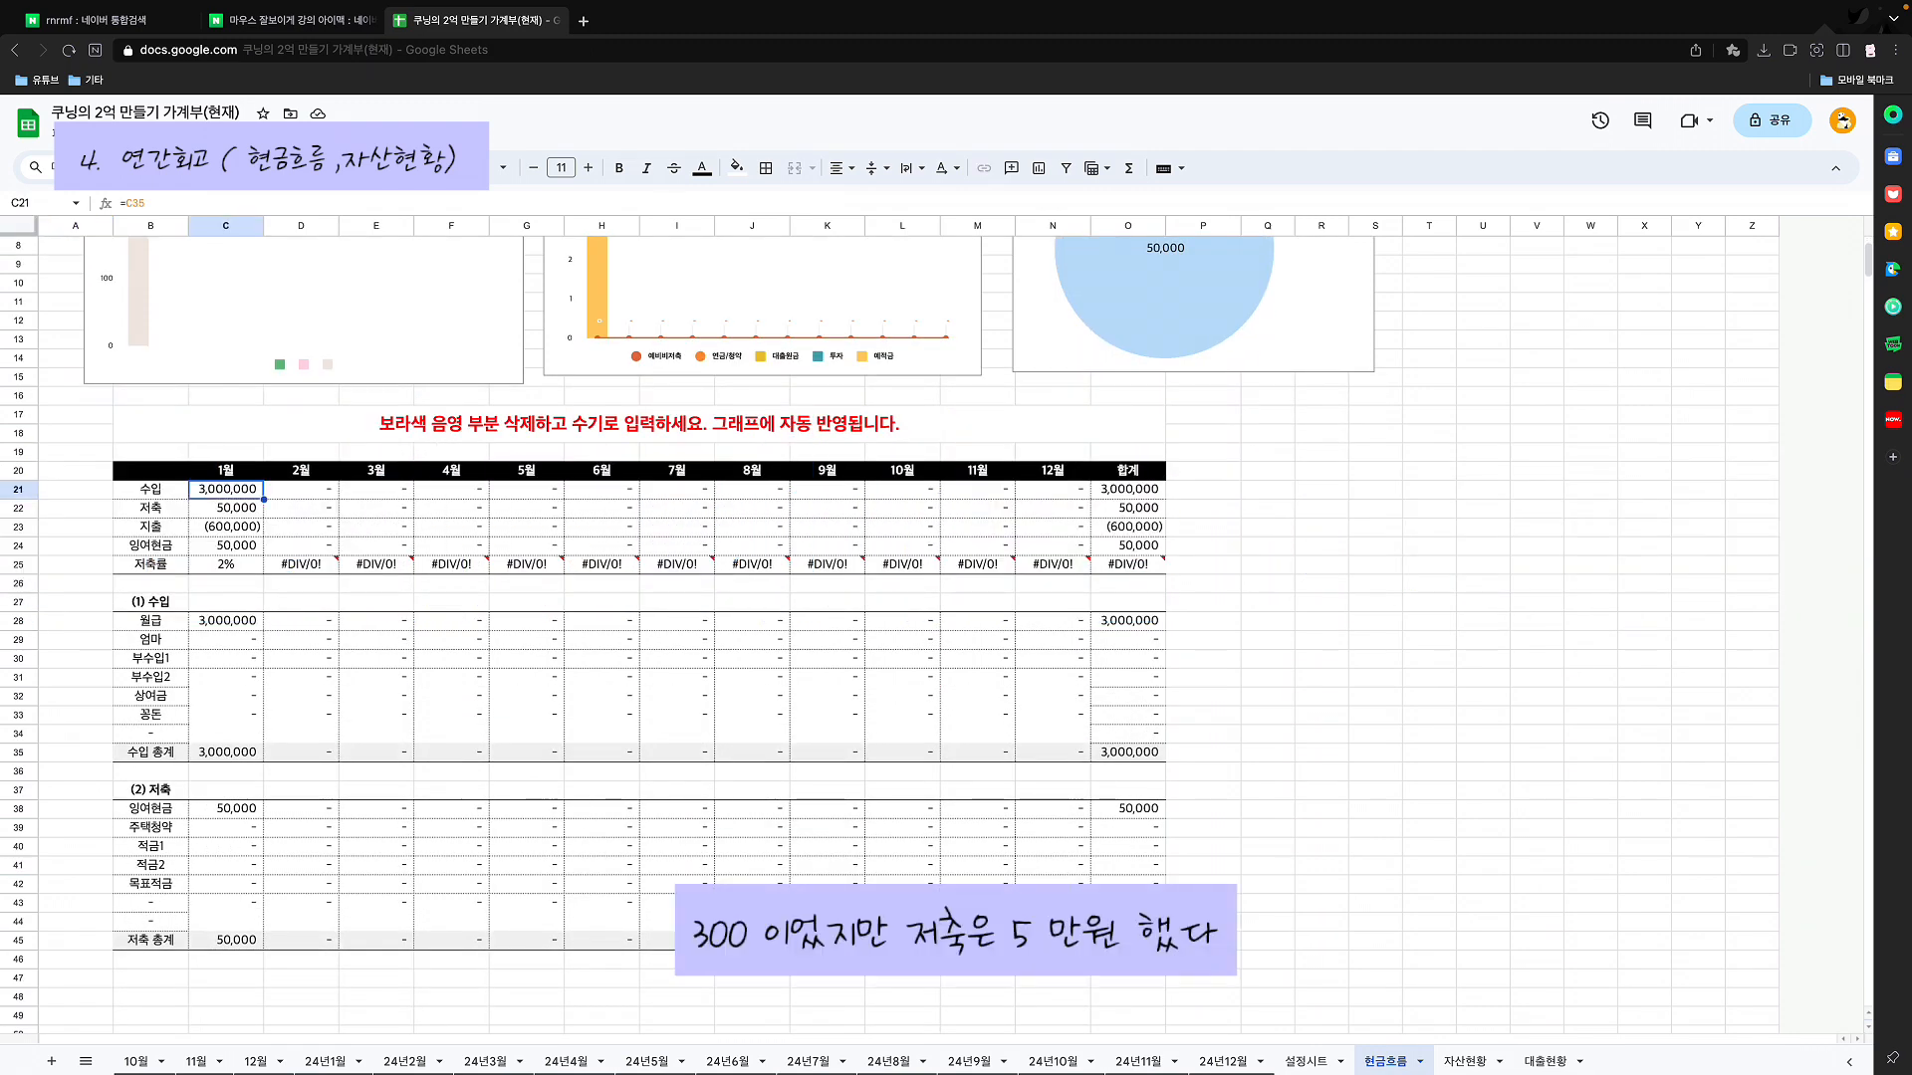
pyautogui.click(226, 509)
pyautogui.click(226, 527)
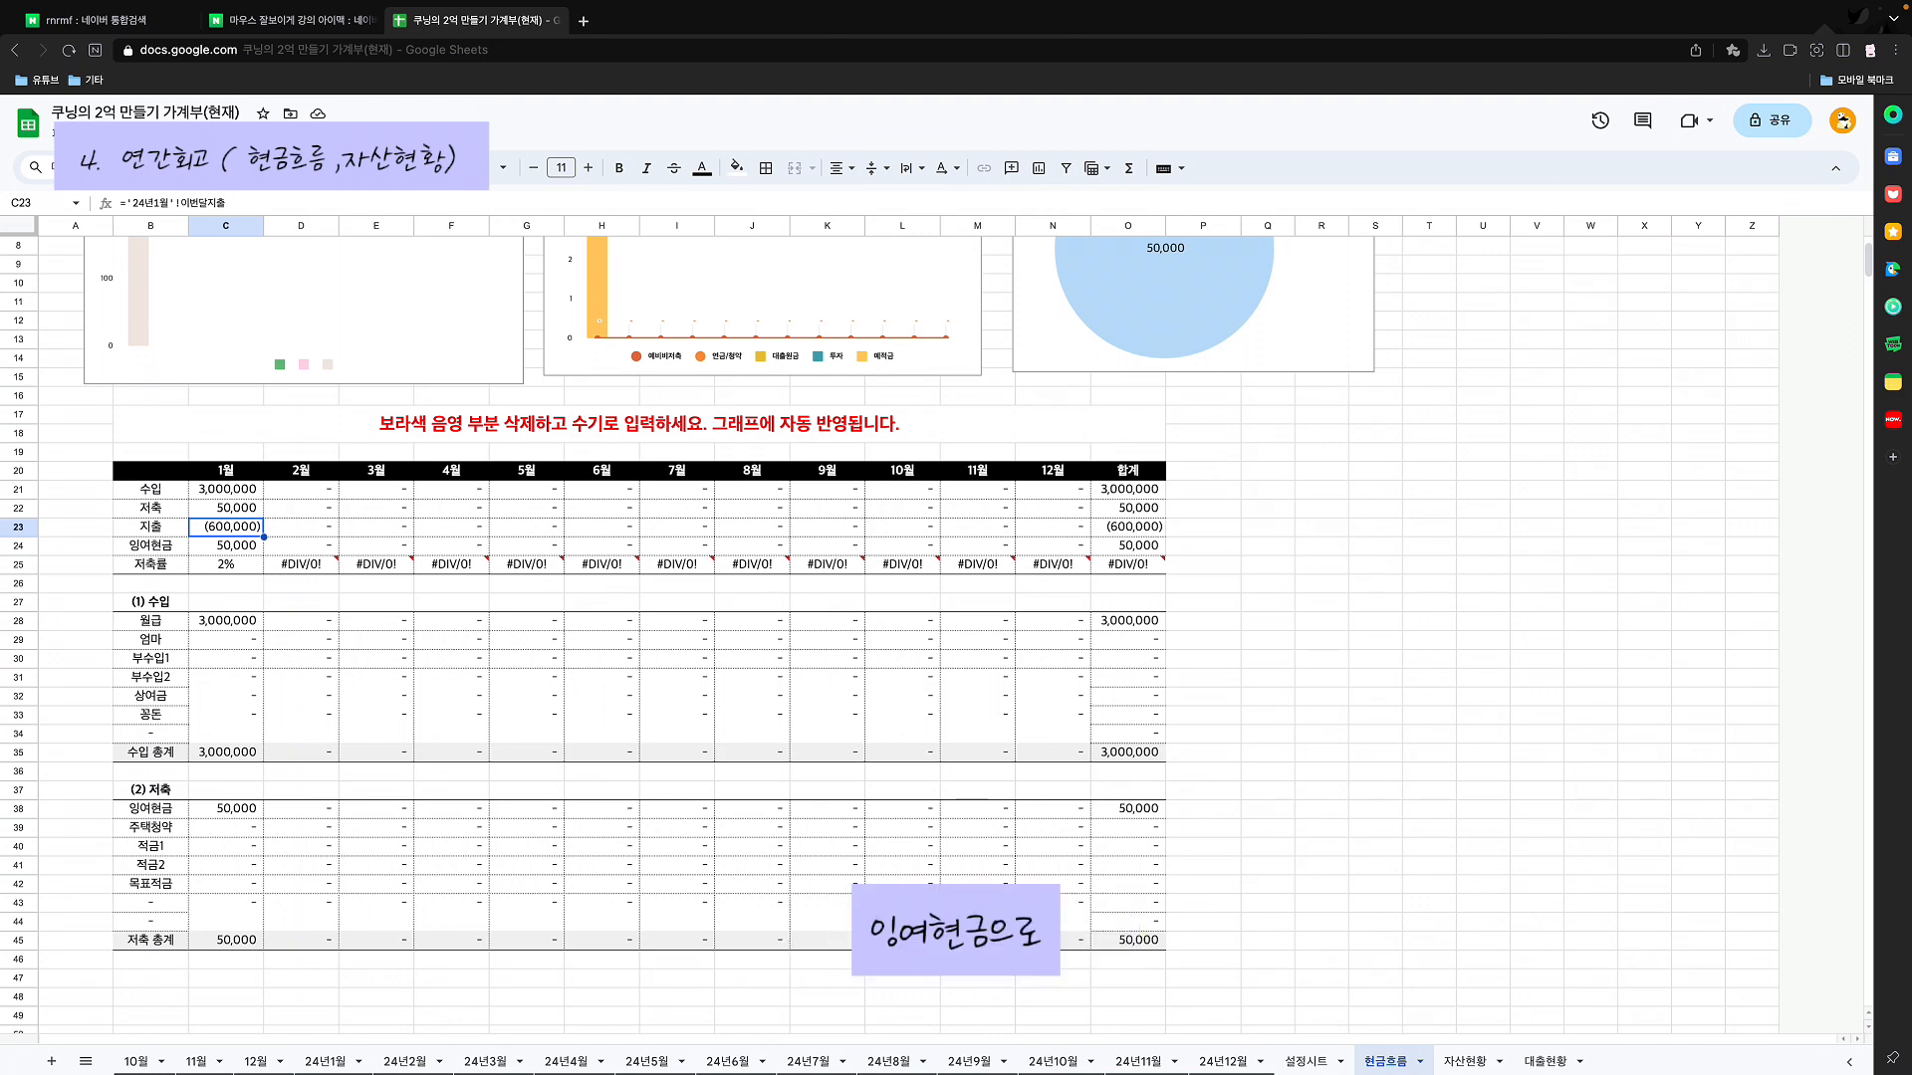
pyautogui.click(226, 546)
pyautogui.click(226, 565)
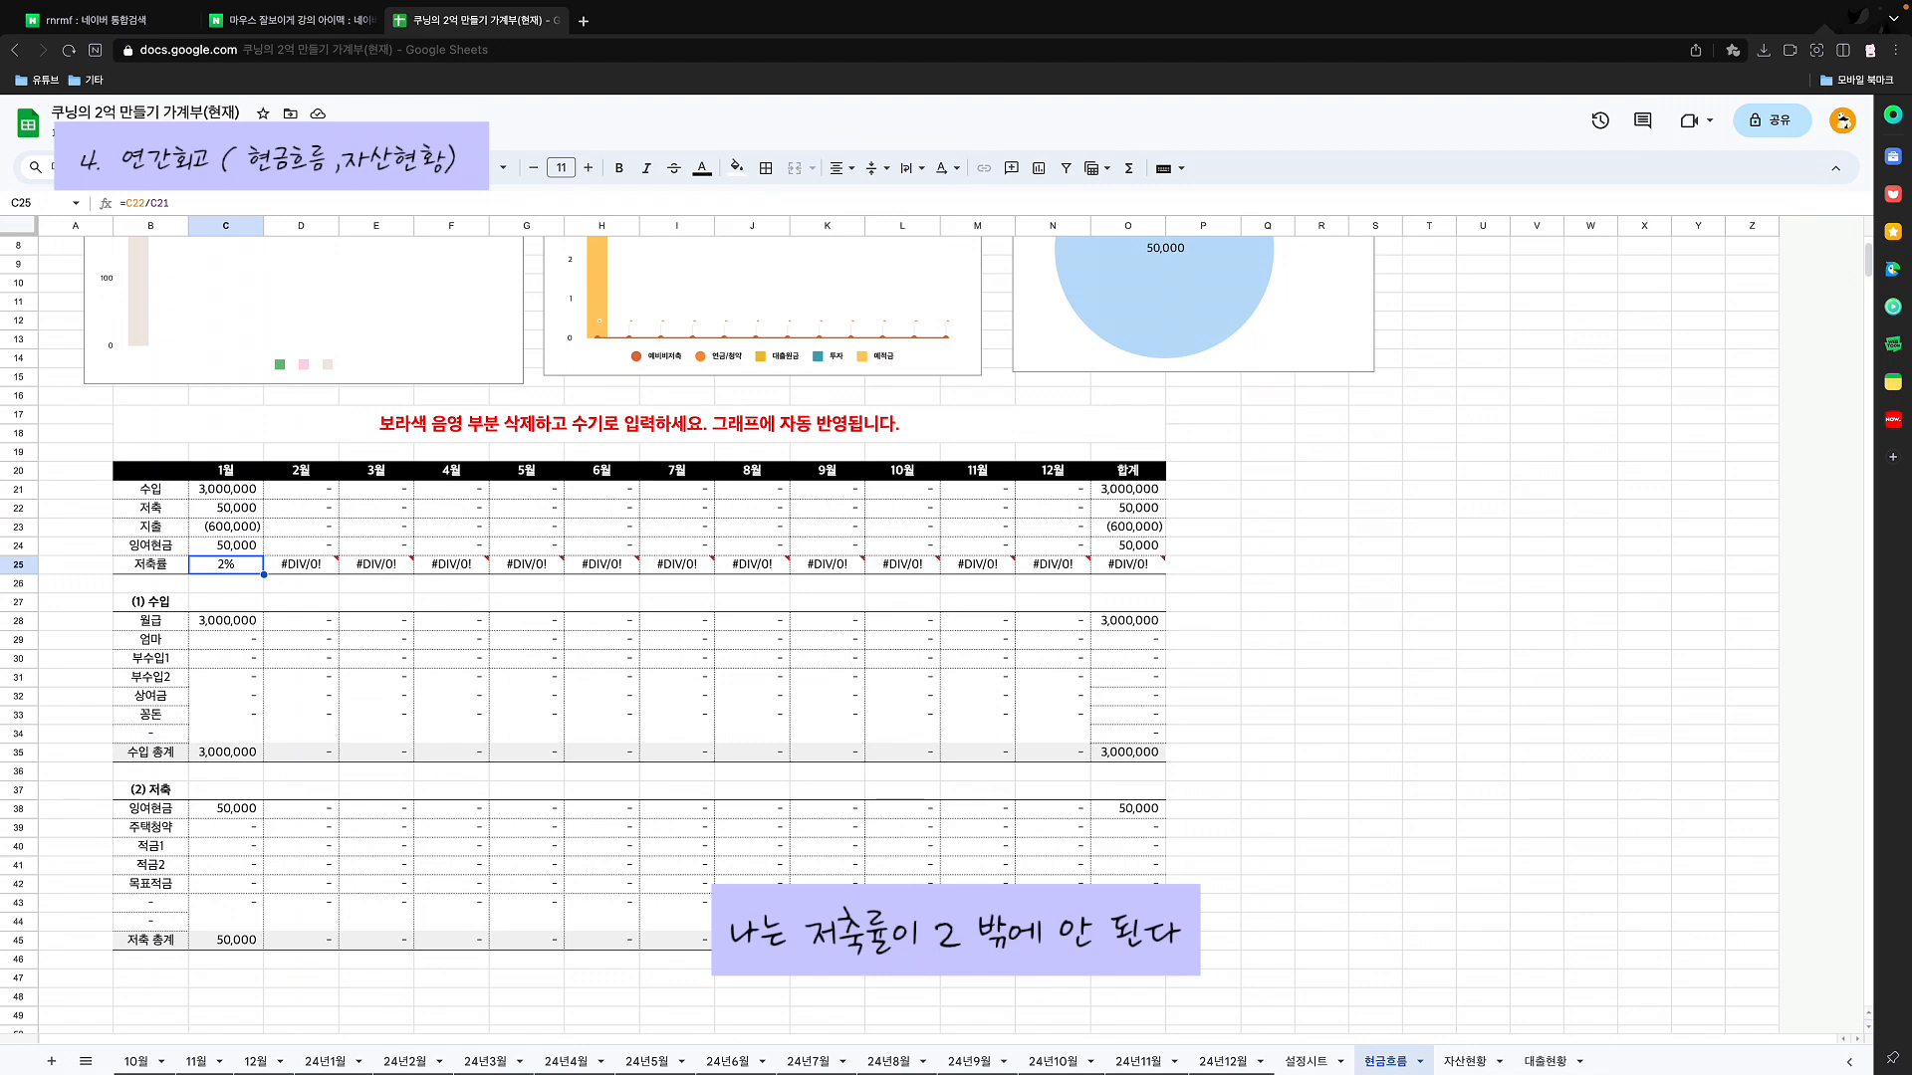
pyautogui.press('Return')
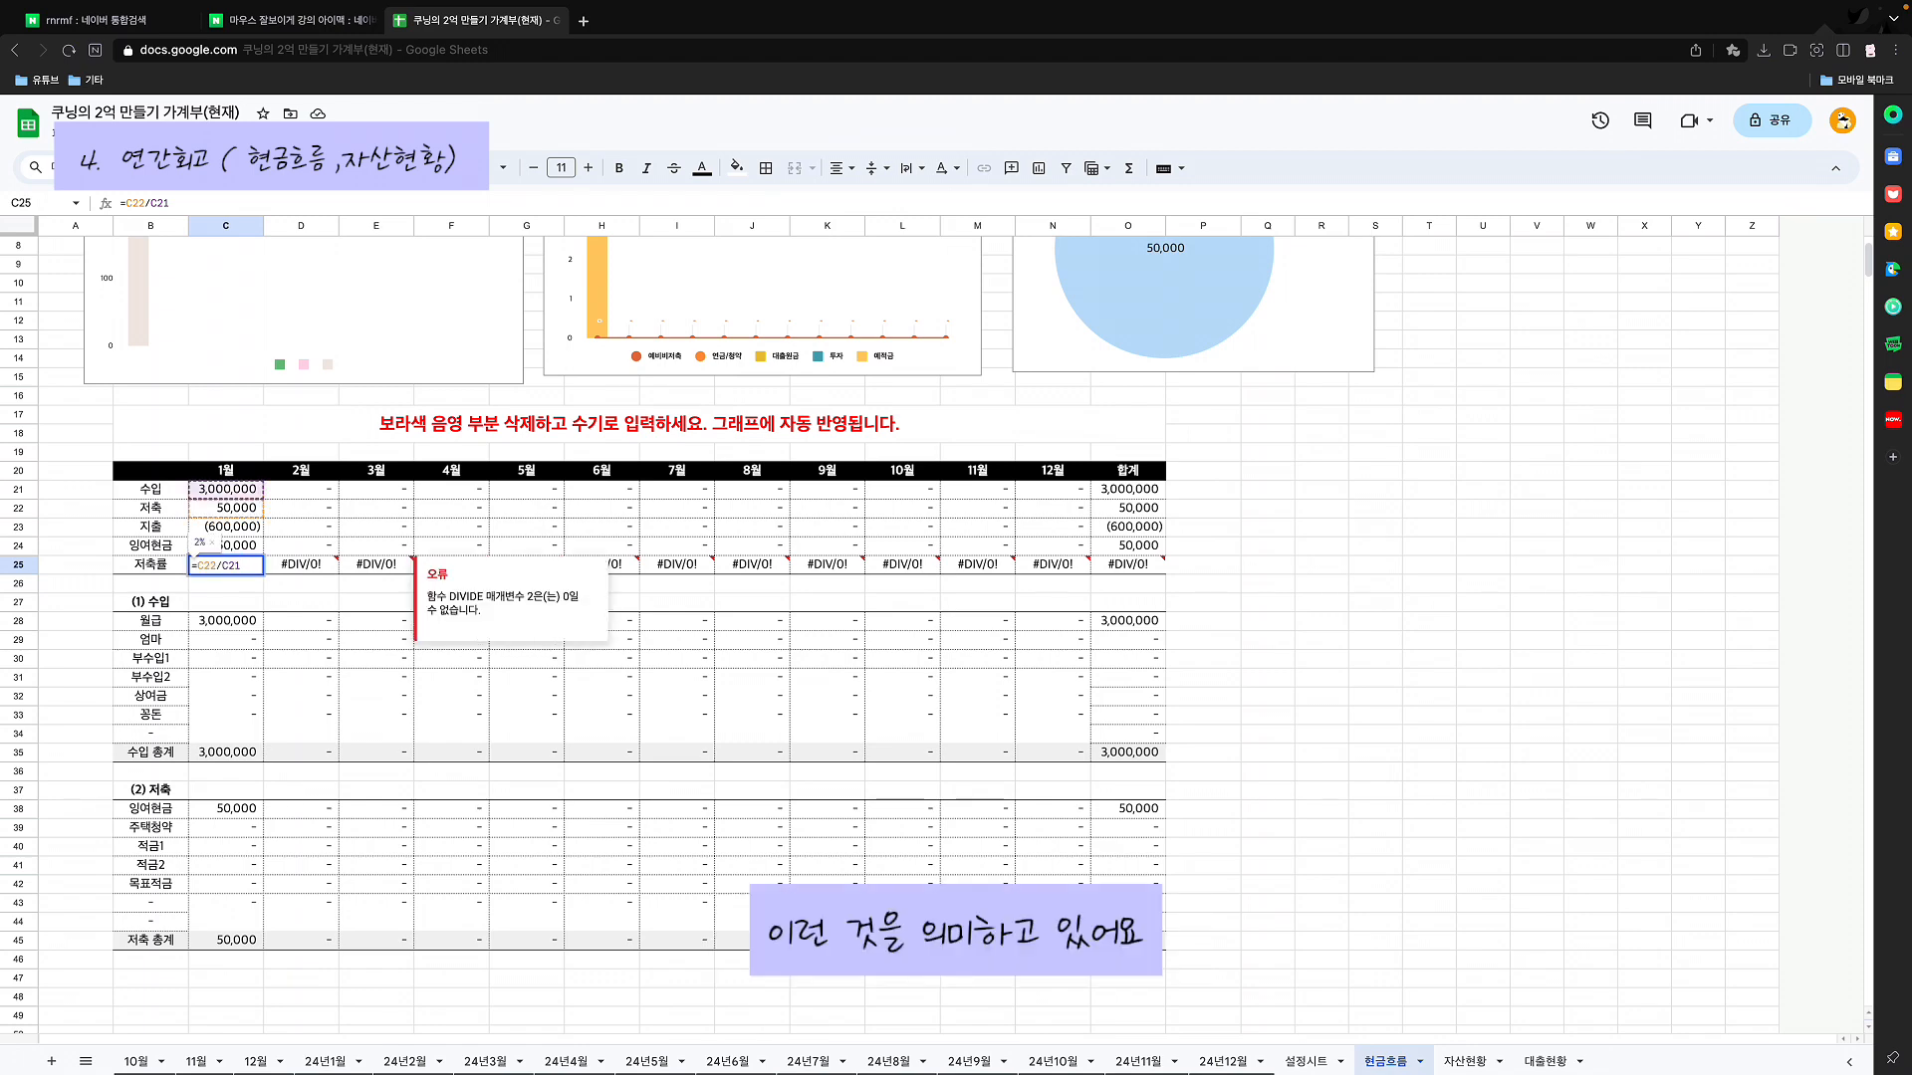
# Step: Review the 자산현황 sheet's charts and its 유동, 비유동 and 부채 tables, including the 1월 부채추이 formula in E58
pyautogui.press('Escape')
pyautogui.click(1466, 1061)
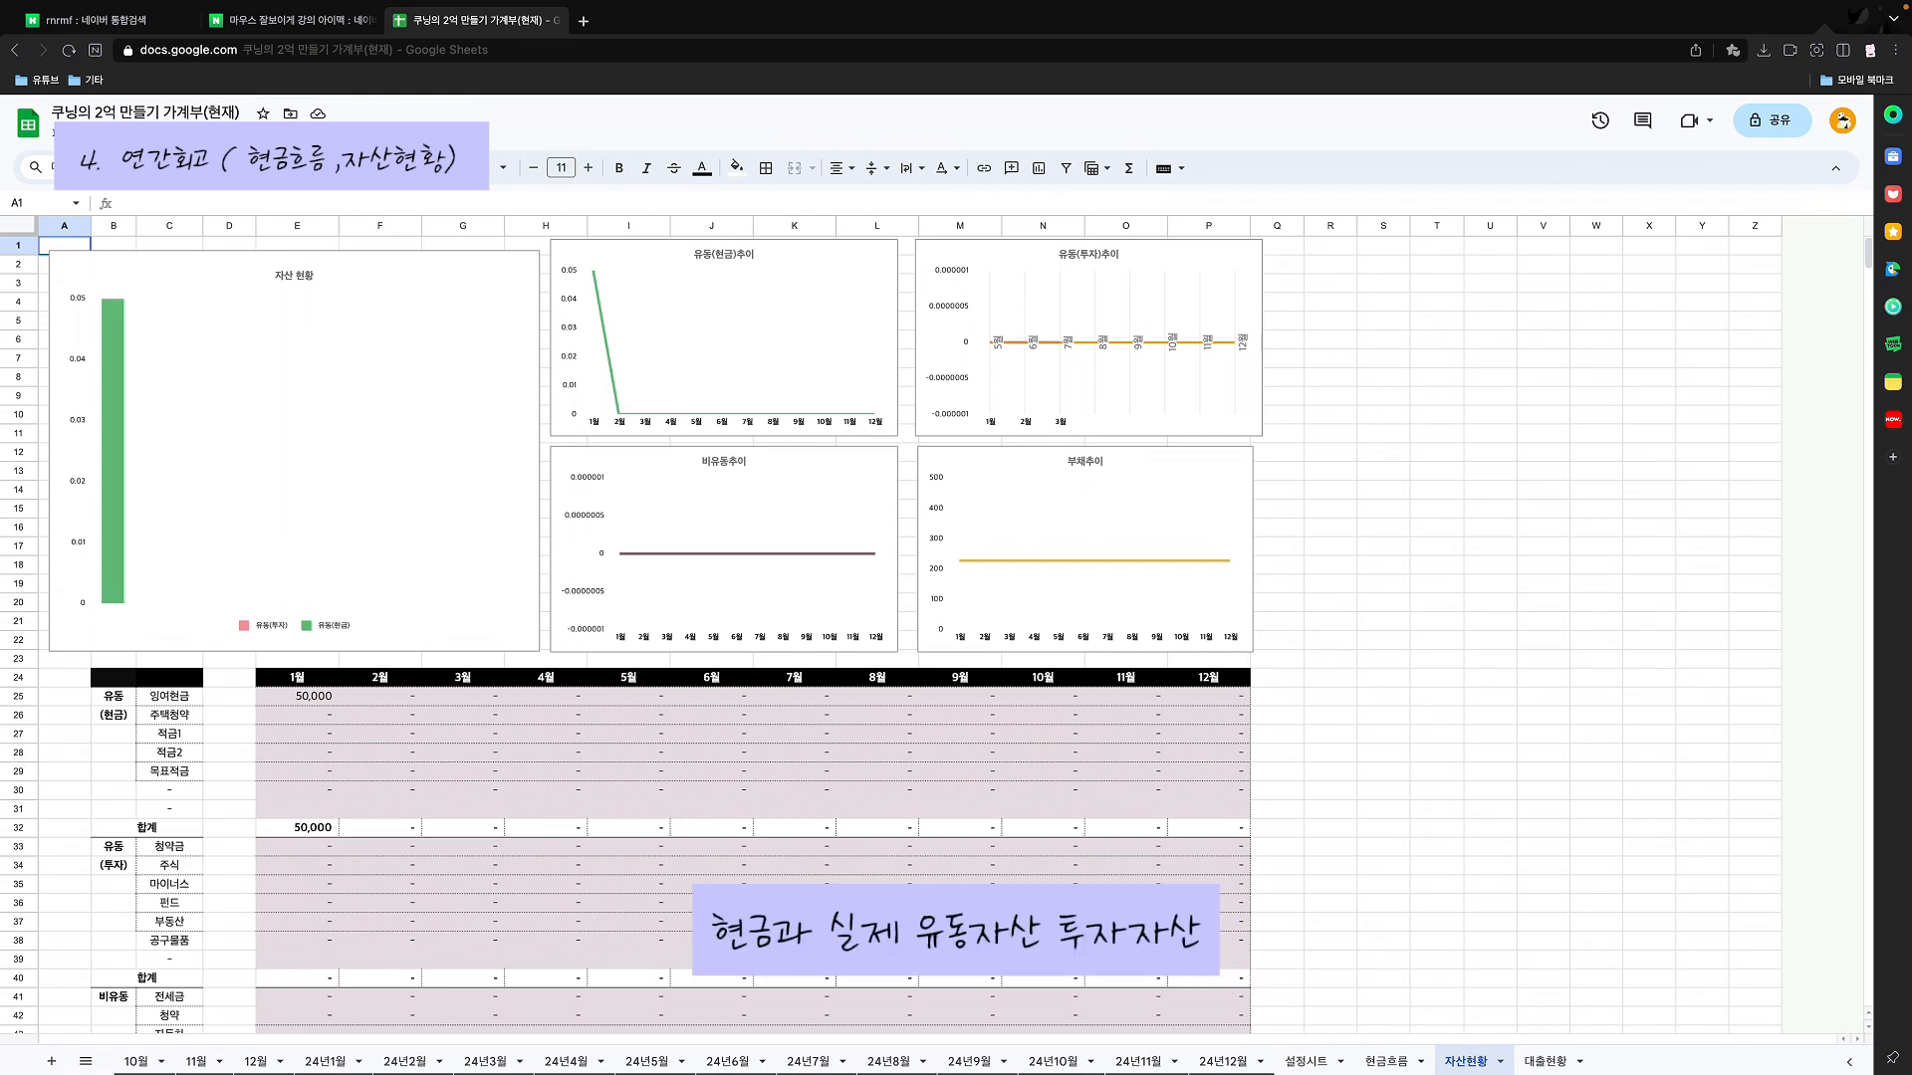
pyautogui.scroll(-3, 655, 634)
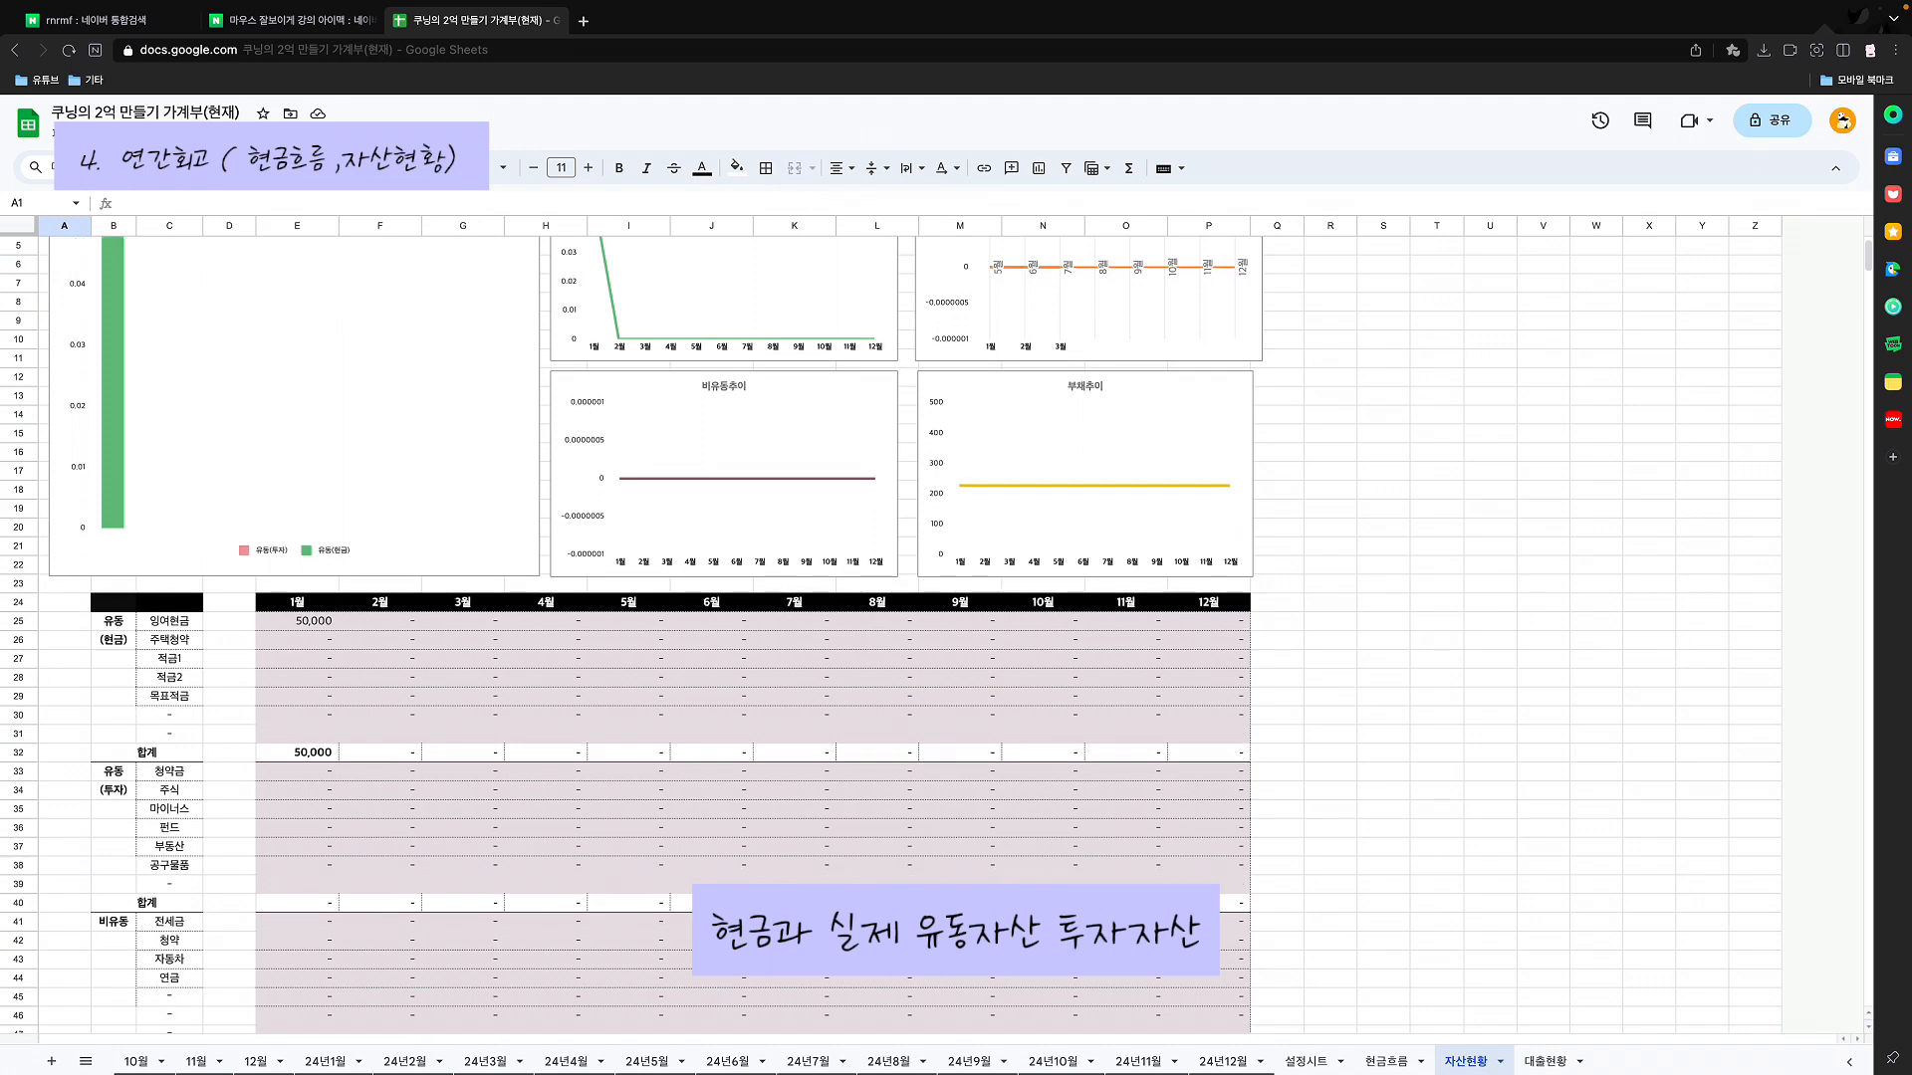
pyautogui.scroll(-2, 655, 634)
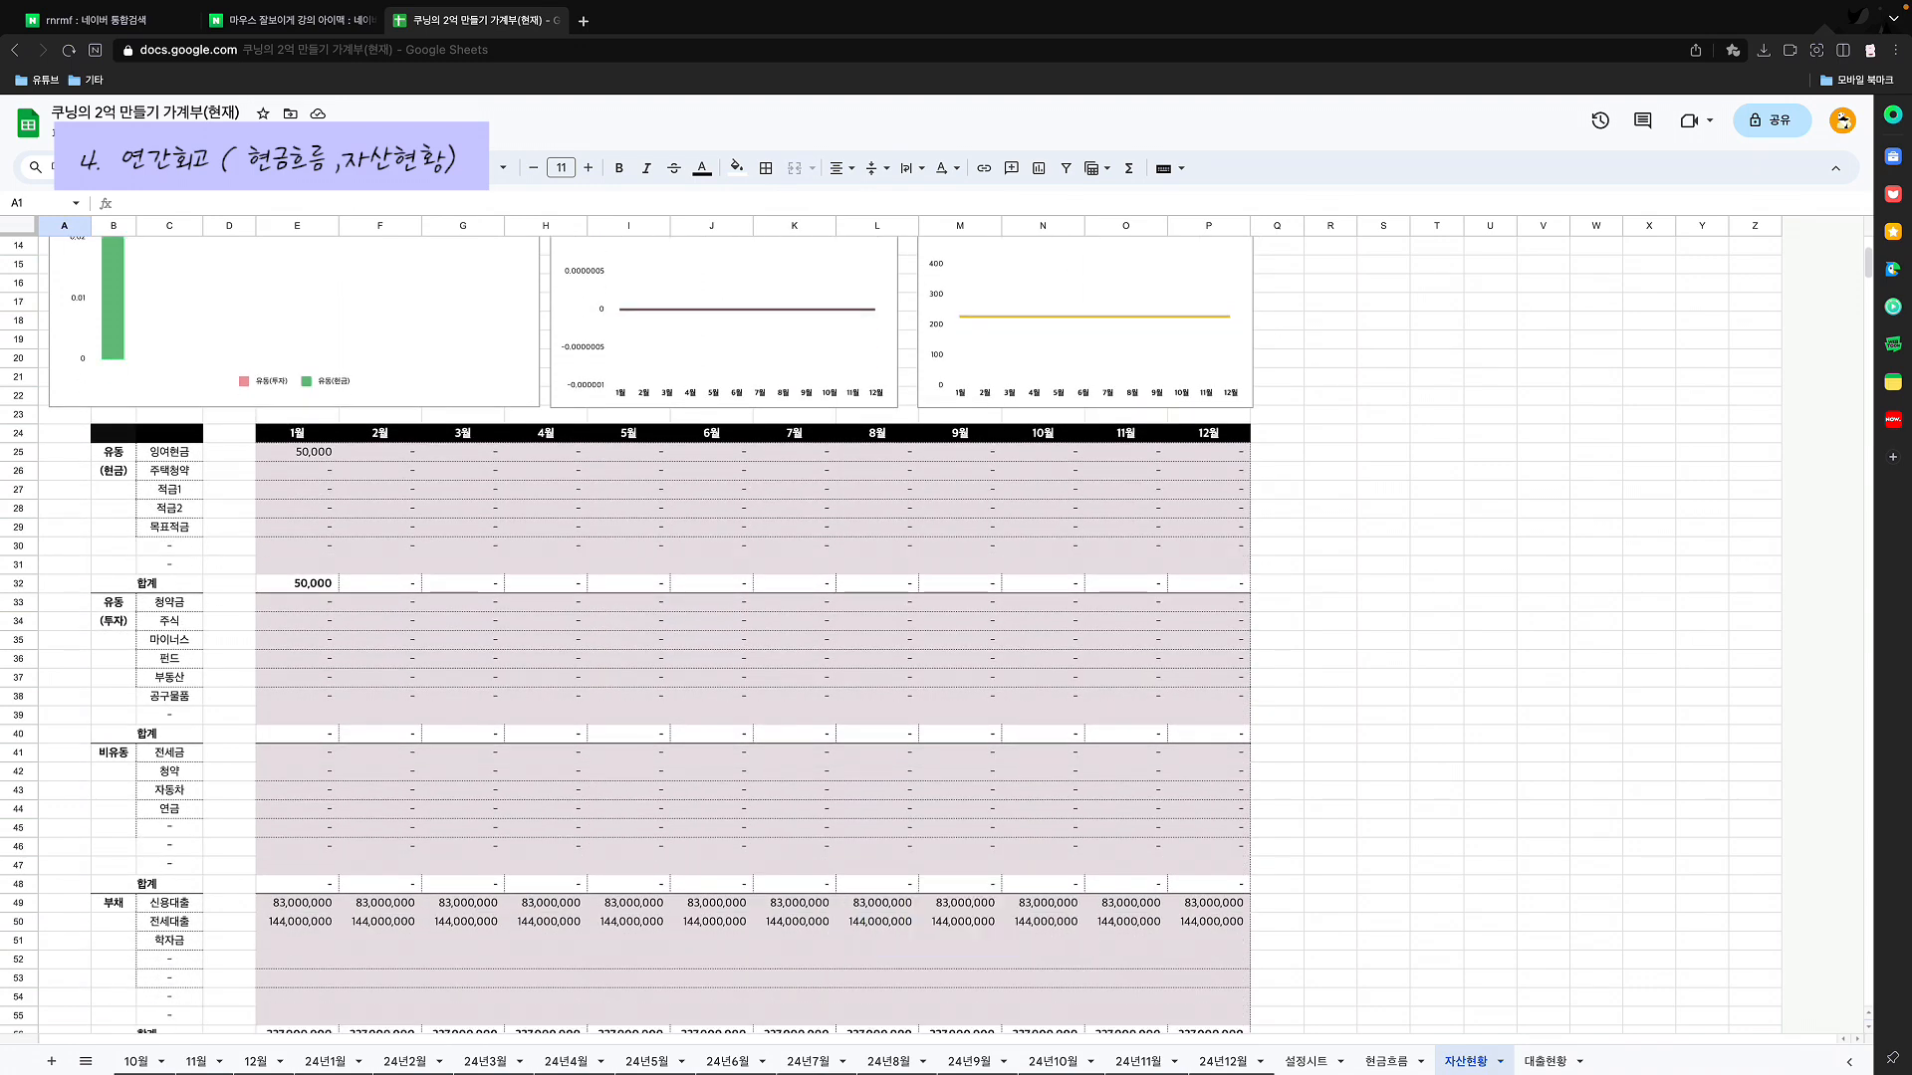
pyautogui.scroll(-3, 651, 642)
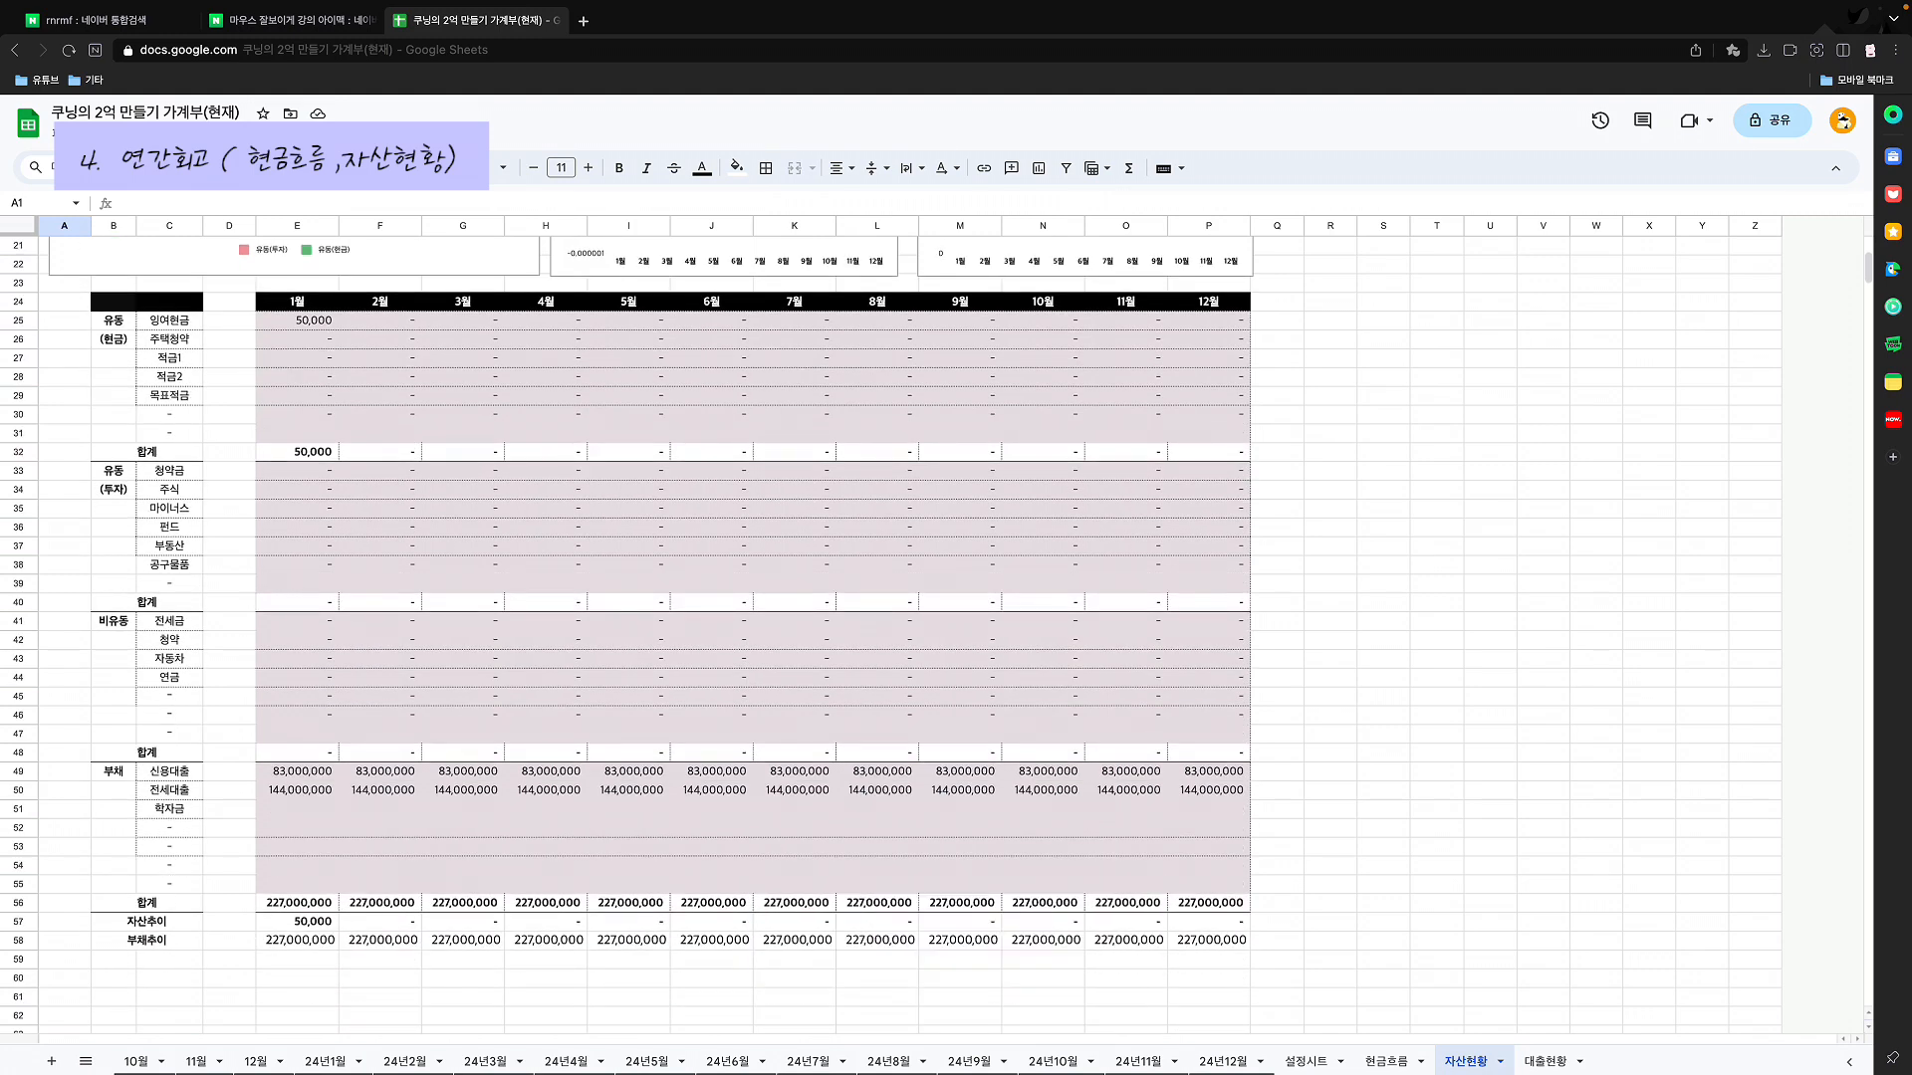
pyautogui.scroll(1, 652, 621)
pyautogui.click(297, 996)
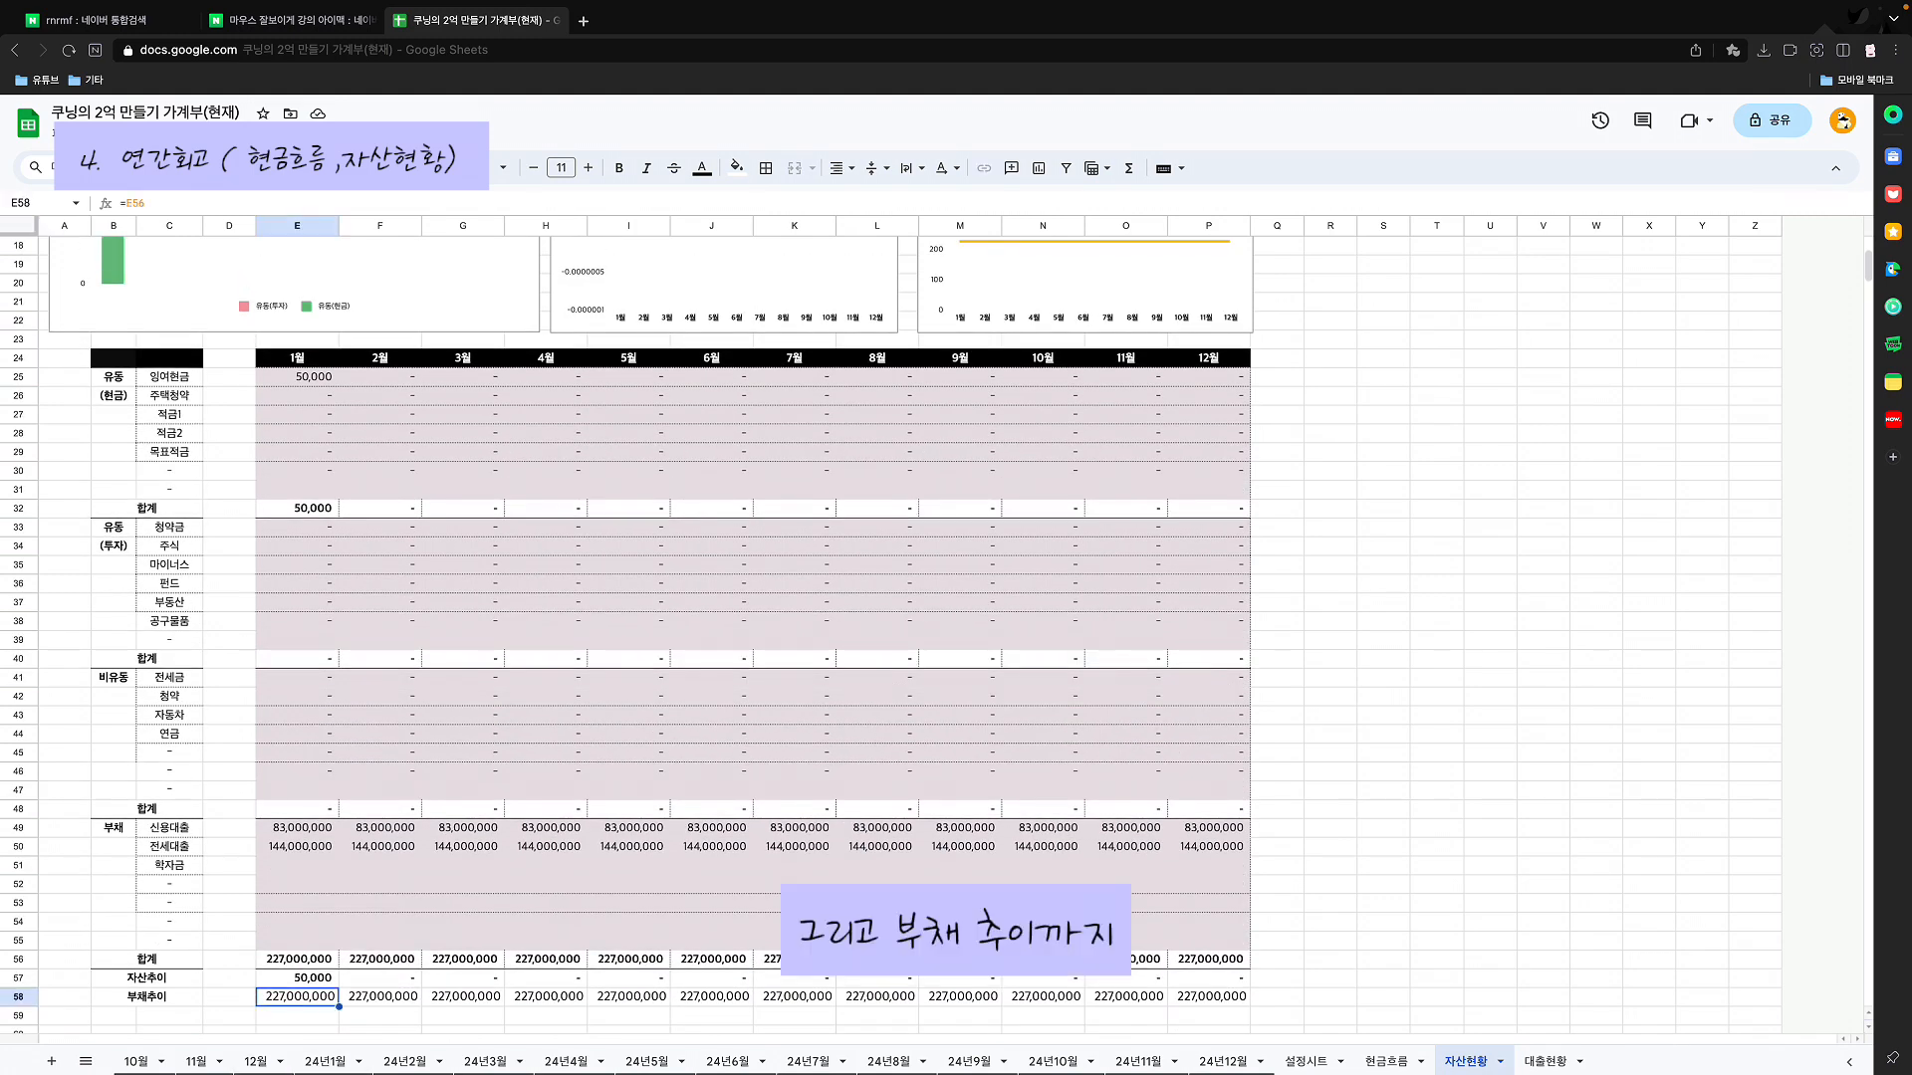
pyautogui.scroll(3, 651, 634)
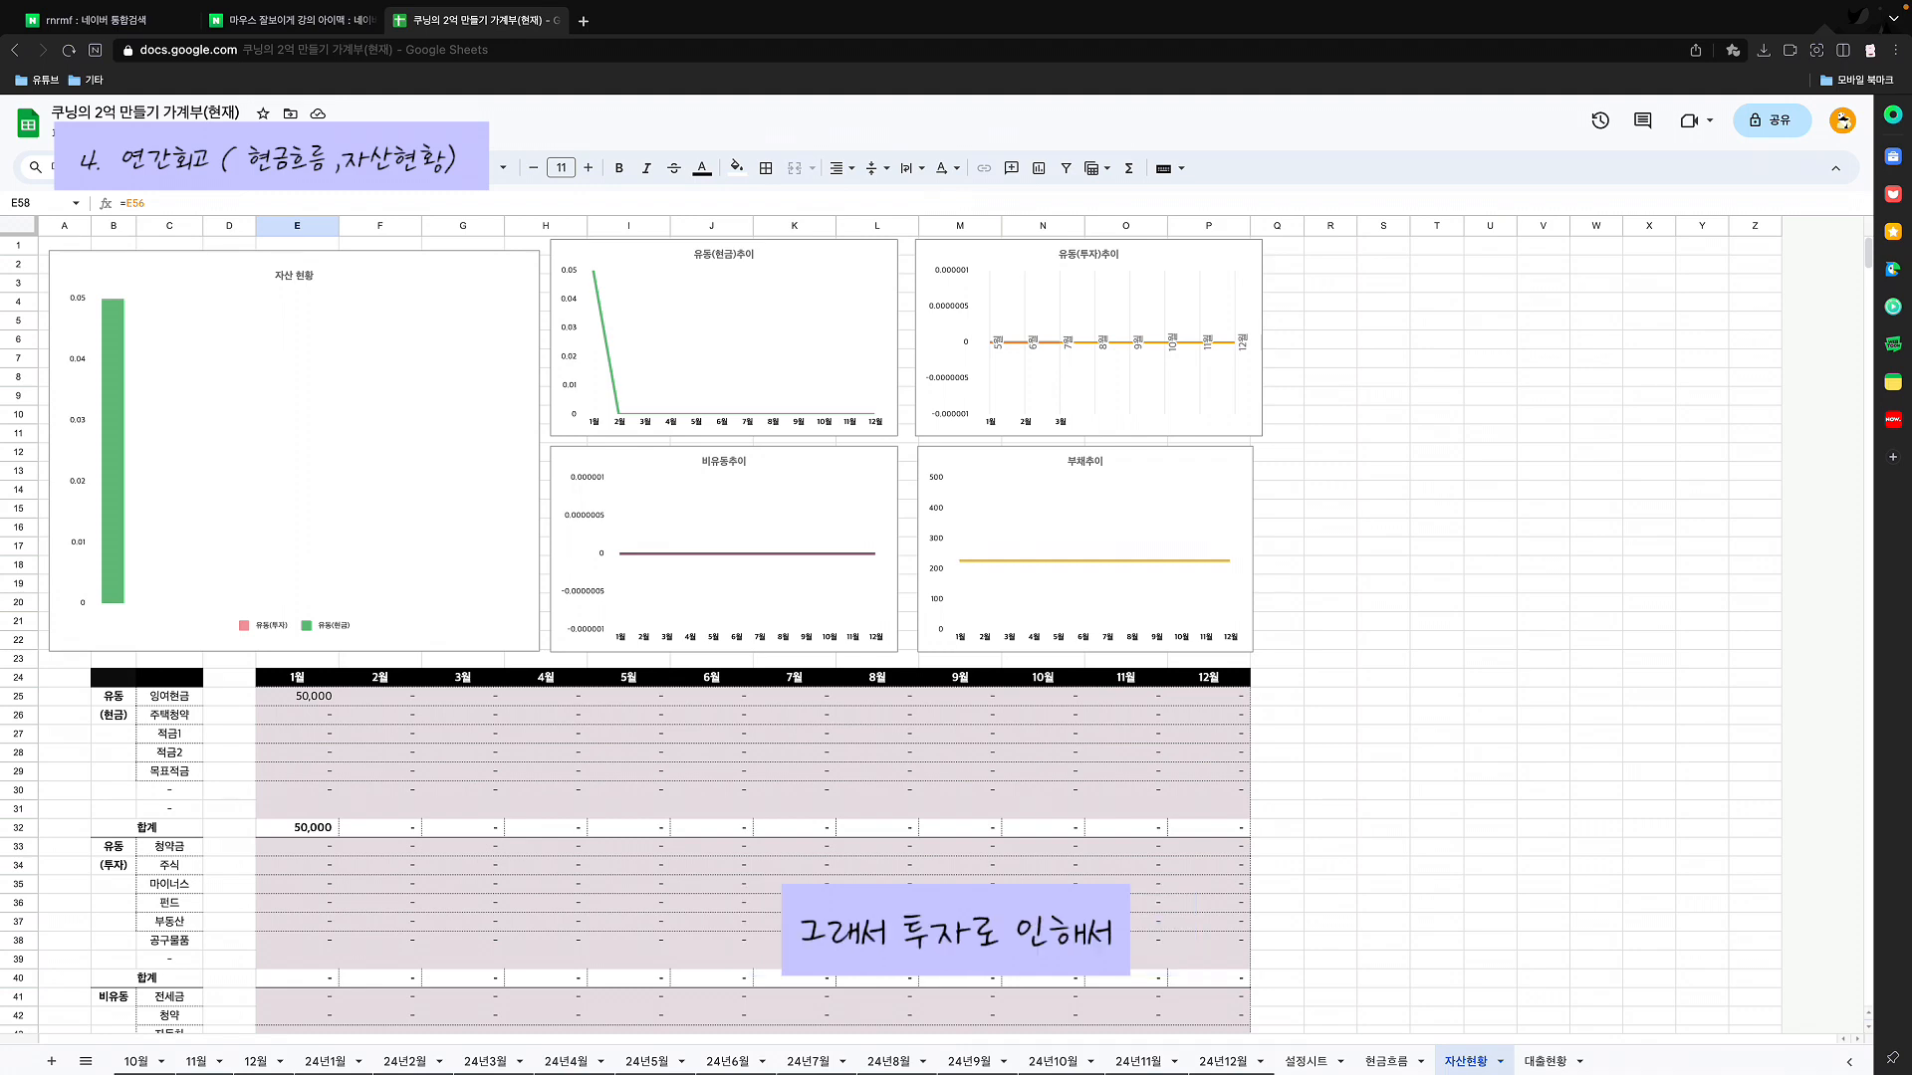
pyautogui.scroll(-2, 651, 634)
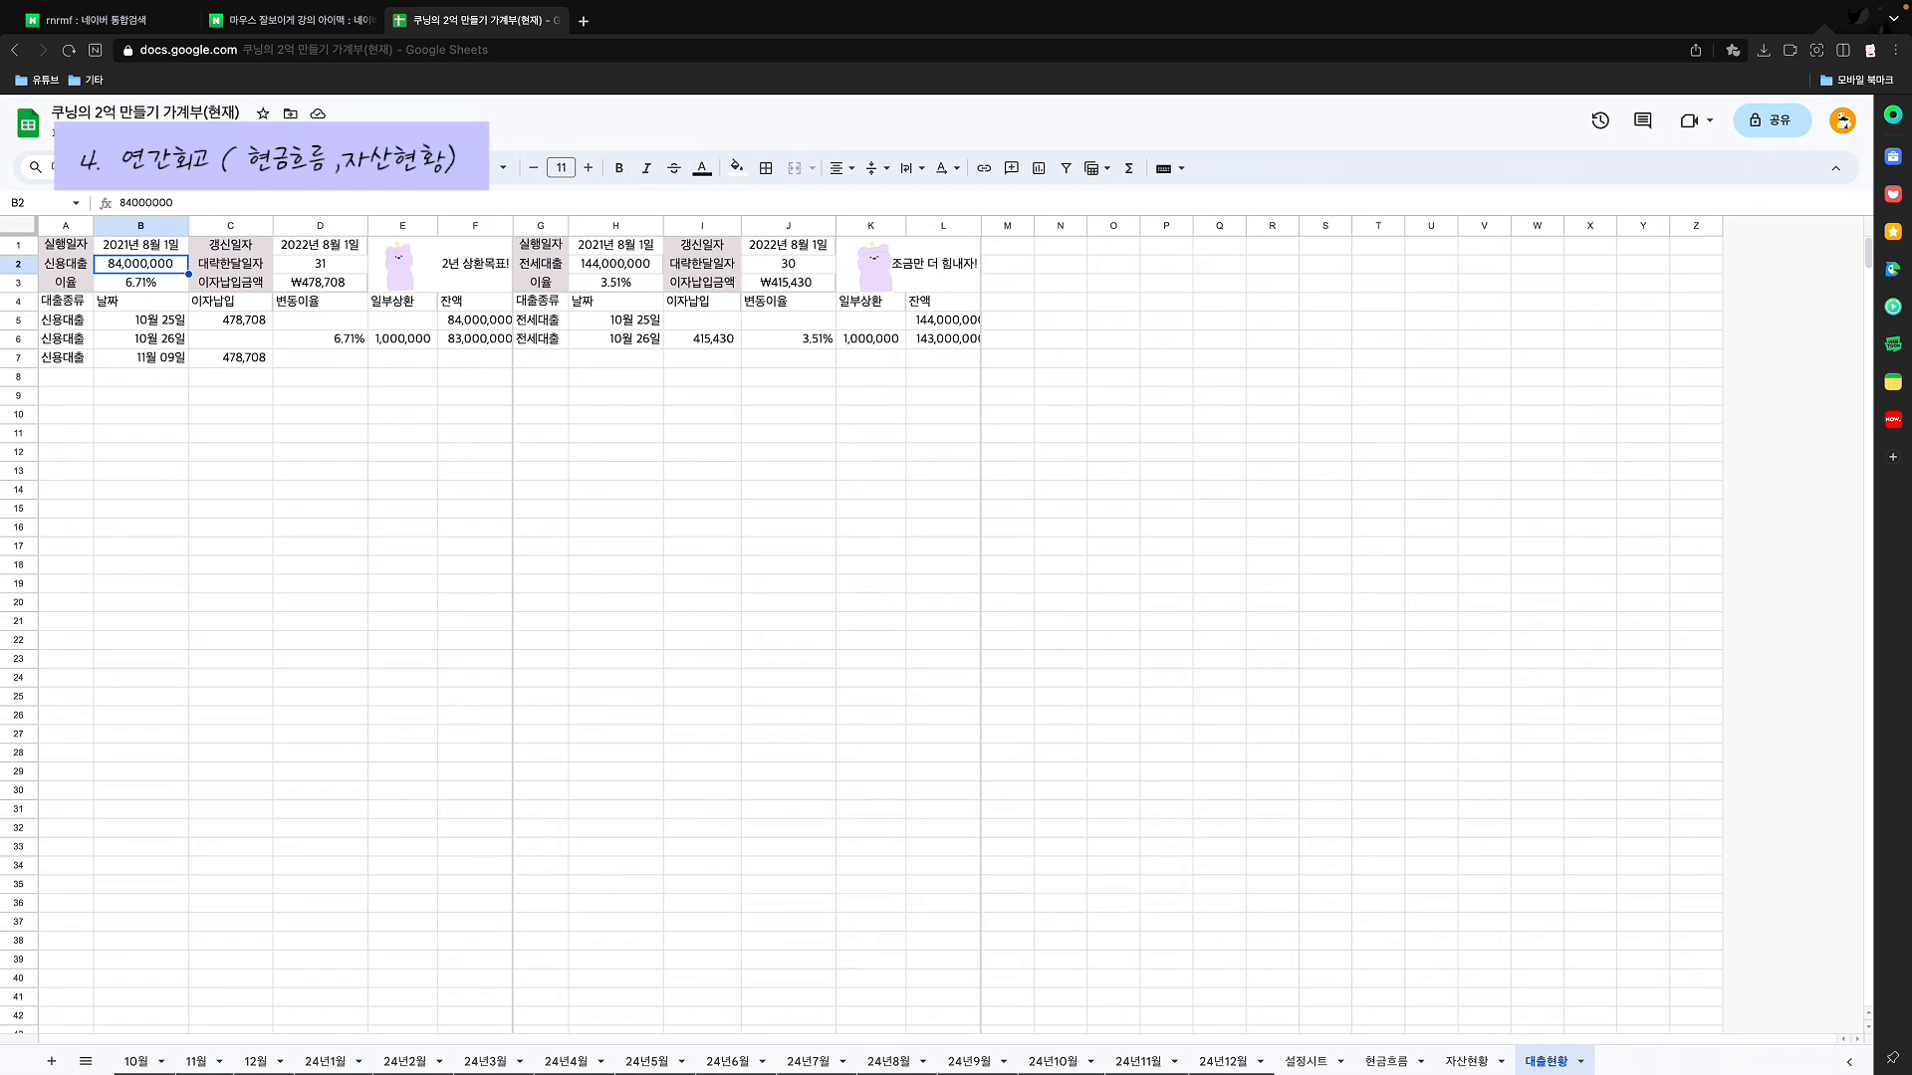
# Step: Examine the 신용대출 terms on the 대출현황 sheet: 이율, 대략한달일자 and the 이자납입금액 formula in D3
pyautogui.click(398, 267)
pyautogui.click(230, 264)
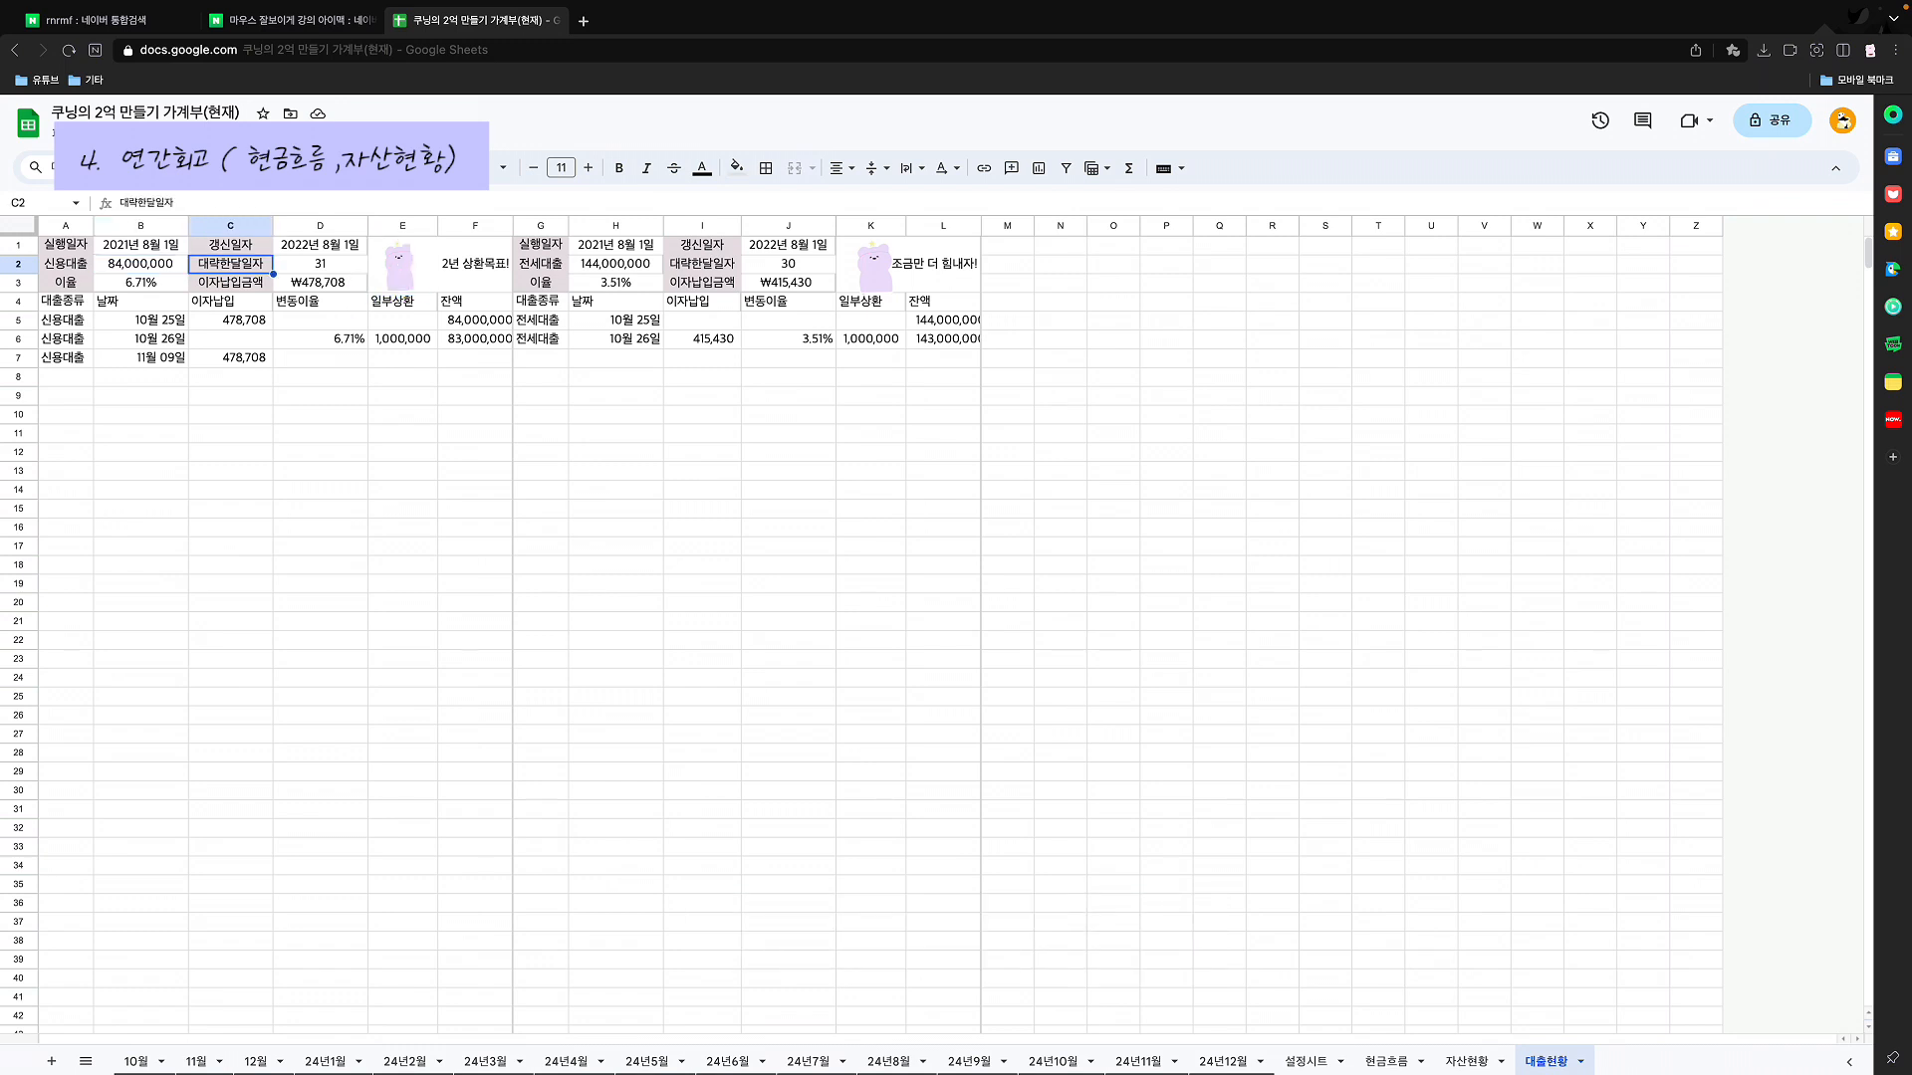
pyautogui.click(140, 283)
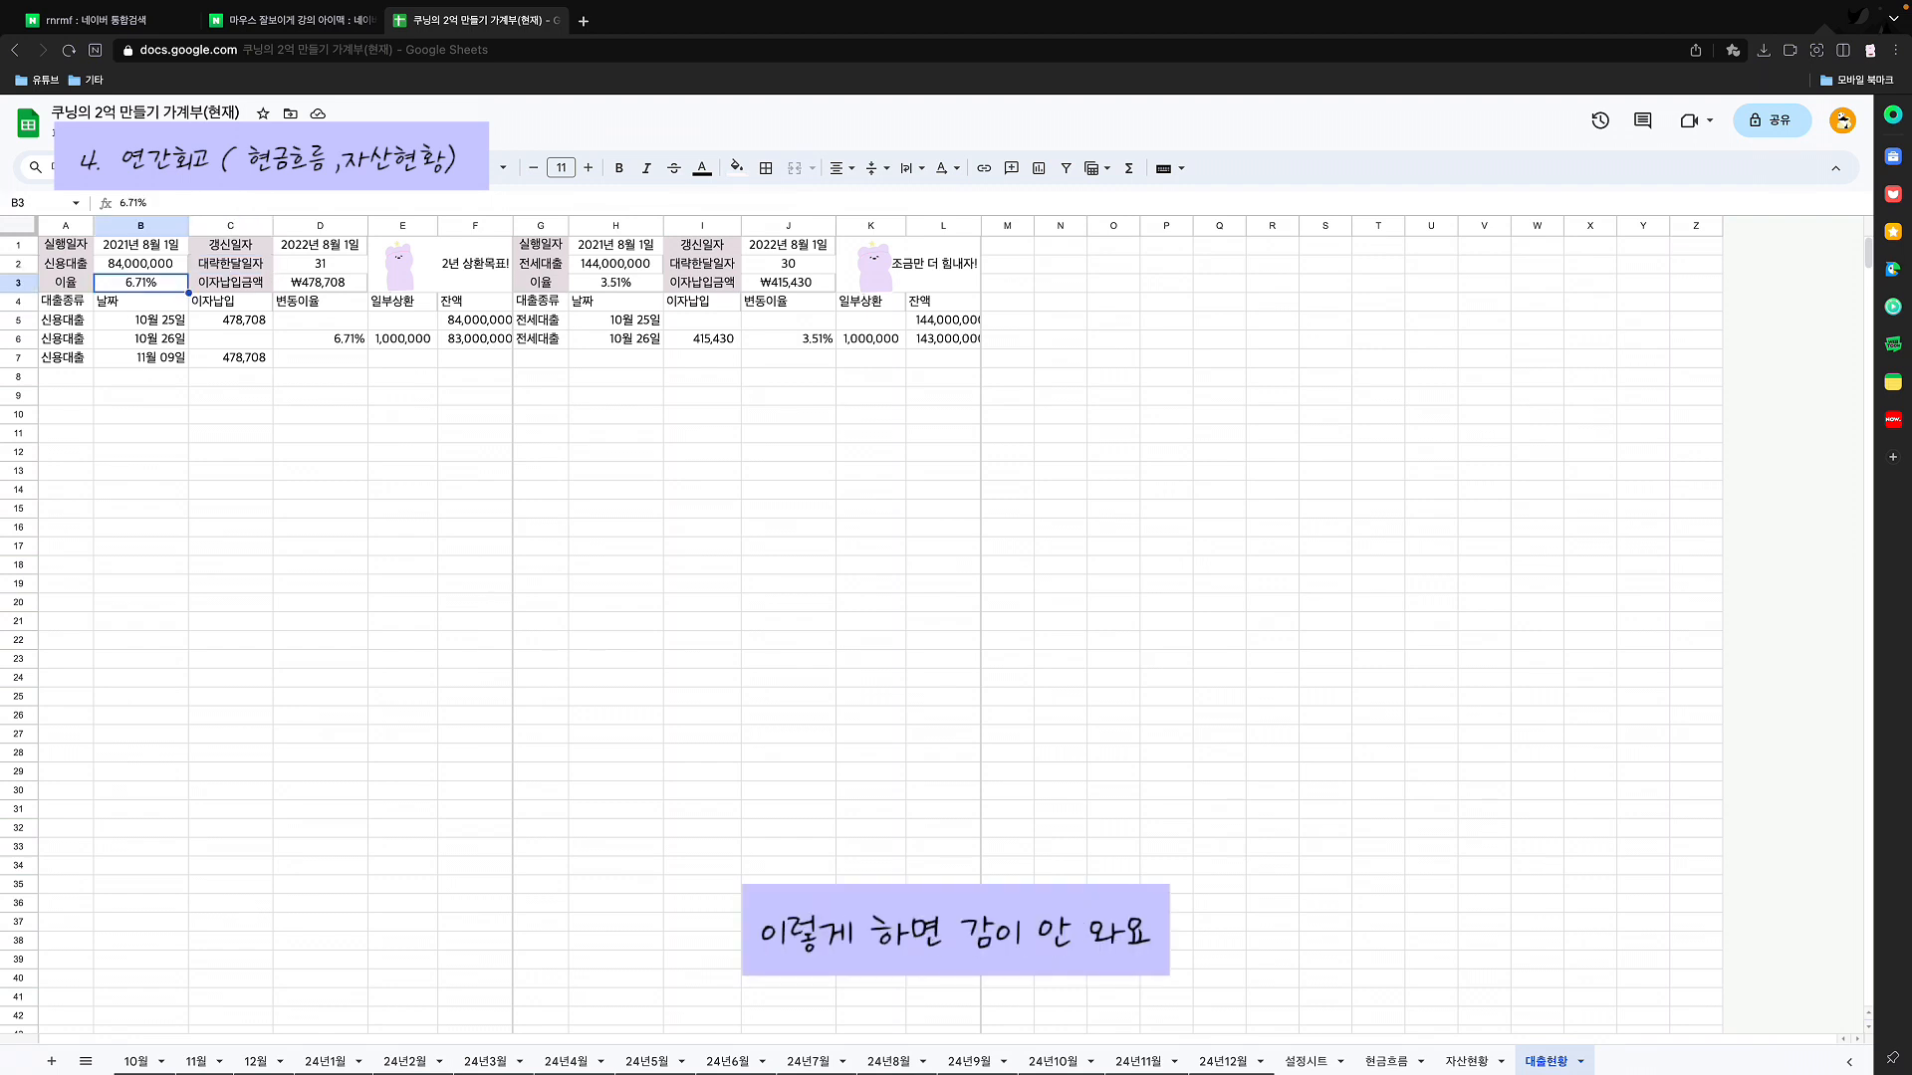
pyautogui.click(320, 264)
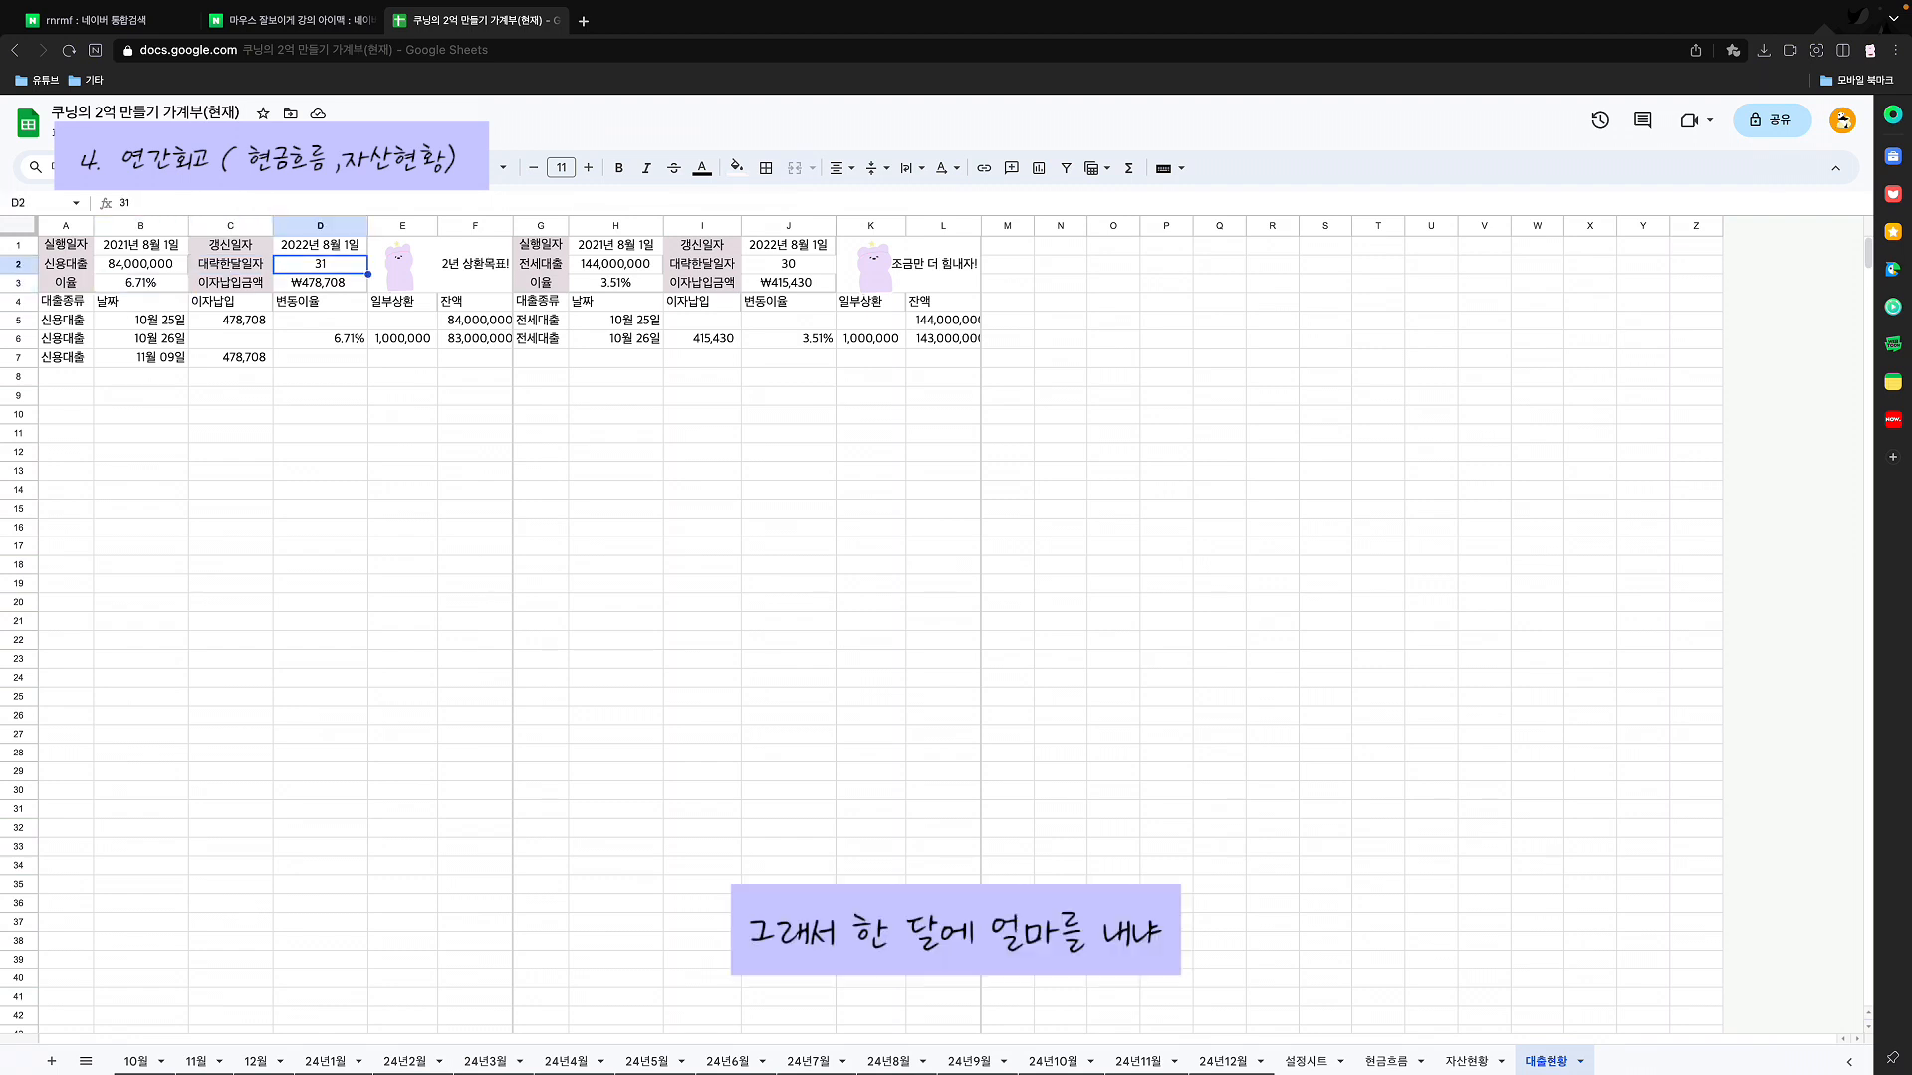
pyautogui.click(230, 283)
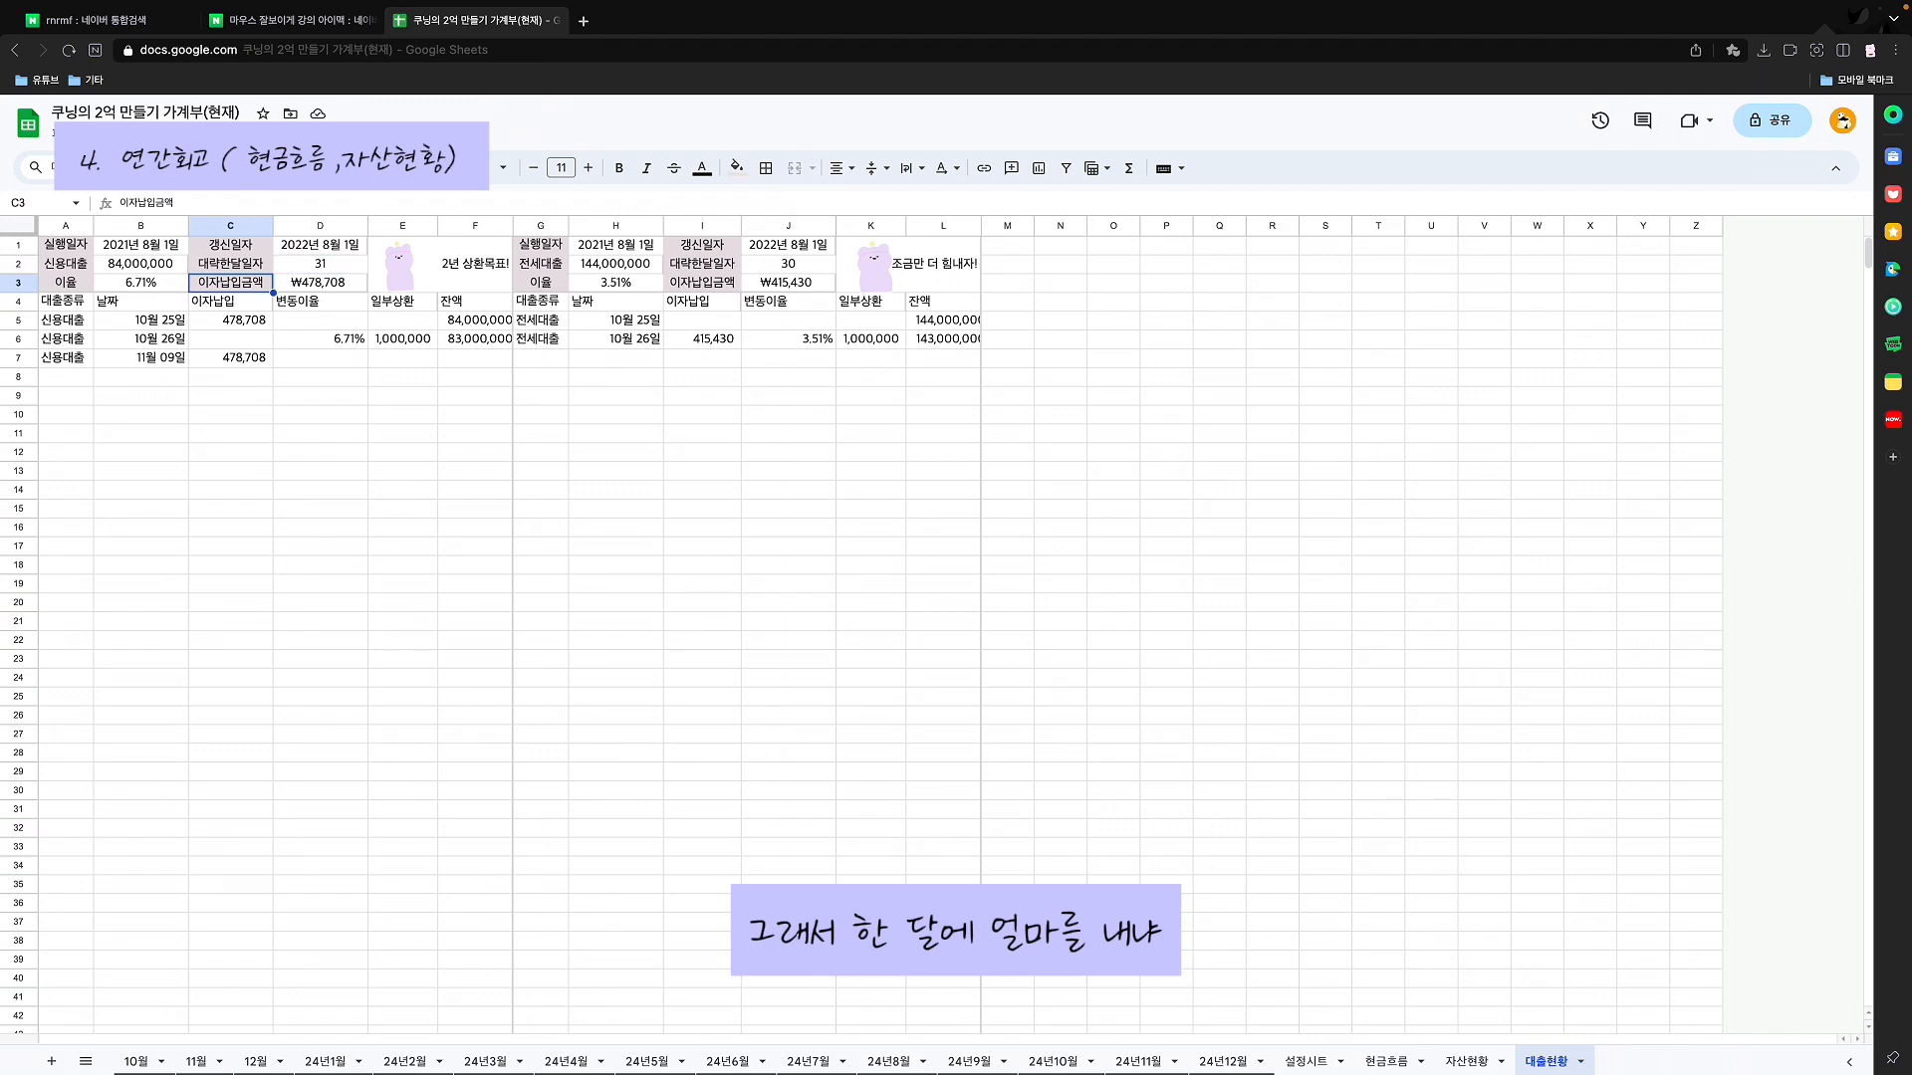
pyautogui.click(320, 282)
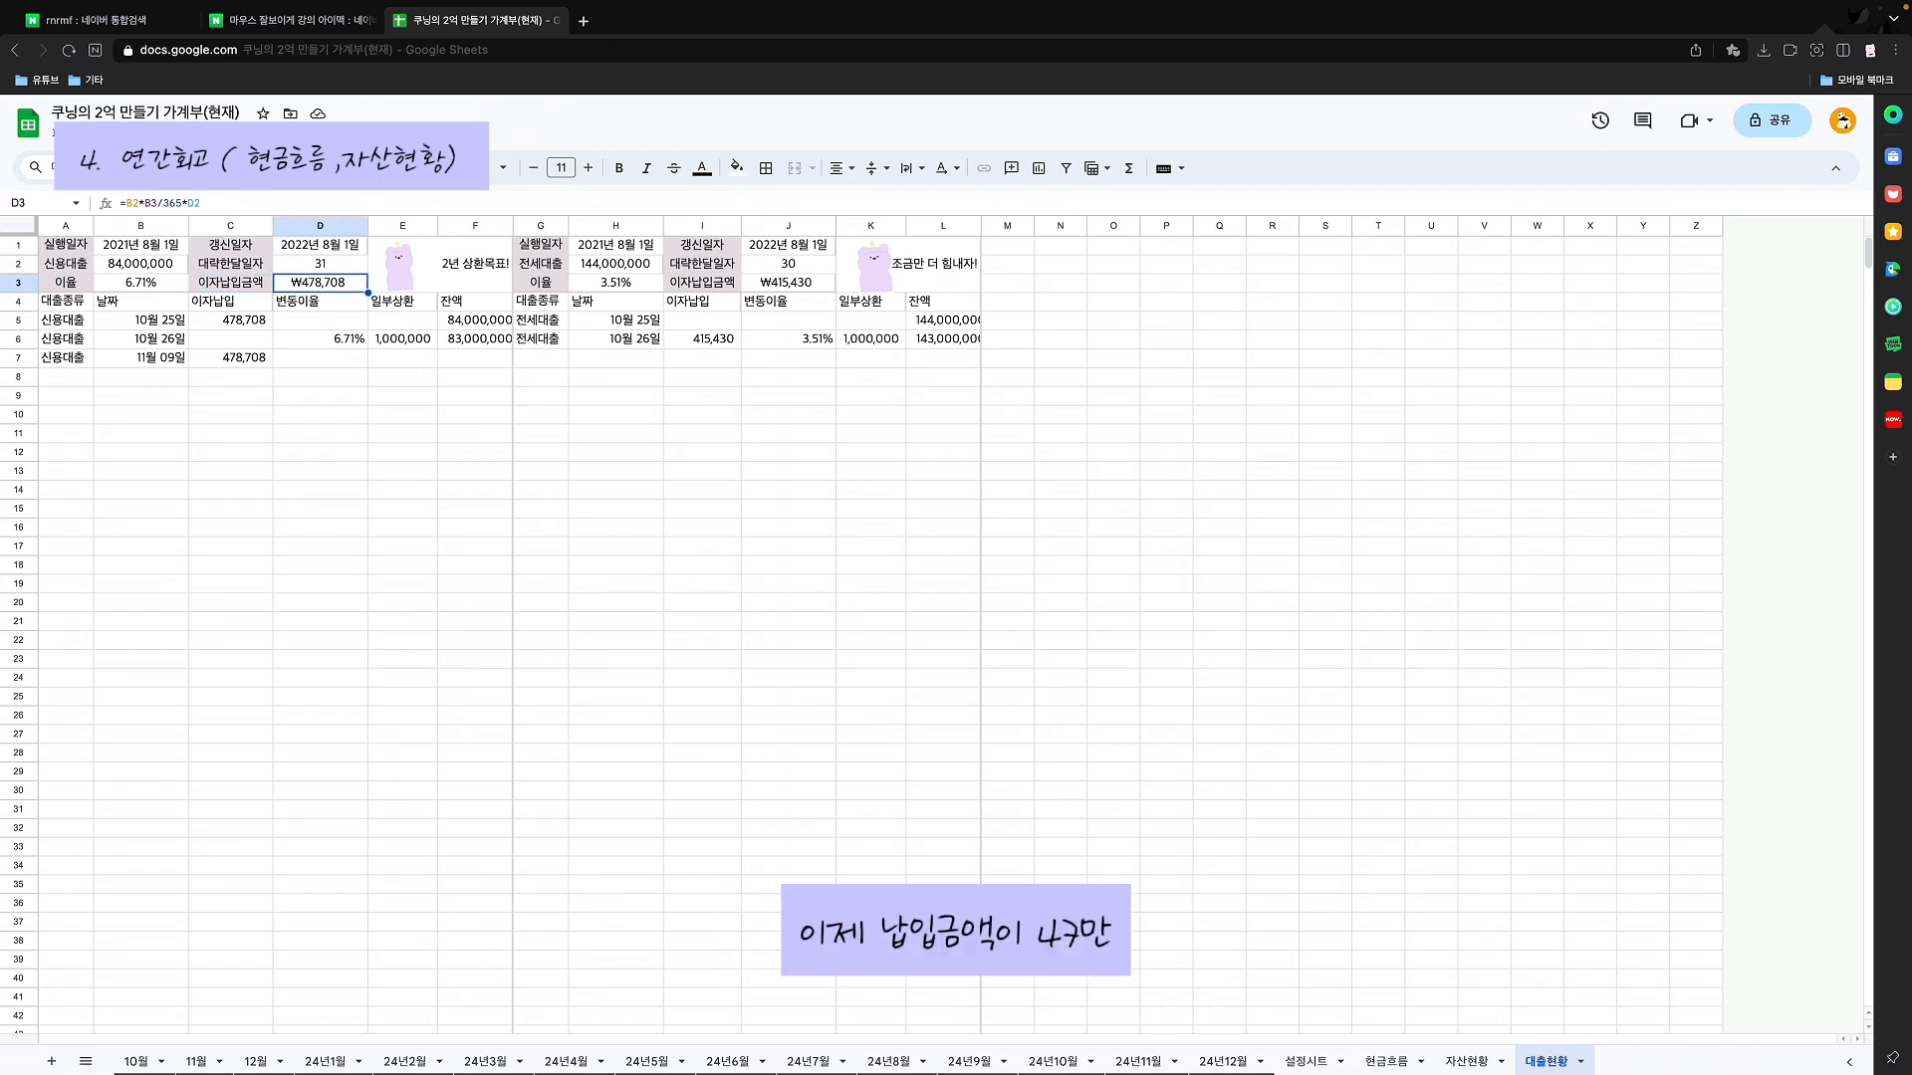
# Step: Set the 신용대출 이율 in B3 to 8.9% and check the 이자납입금액 in D3
pyautogui.click(140, 283)
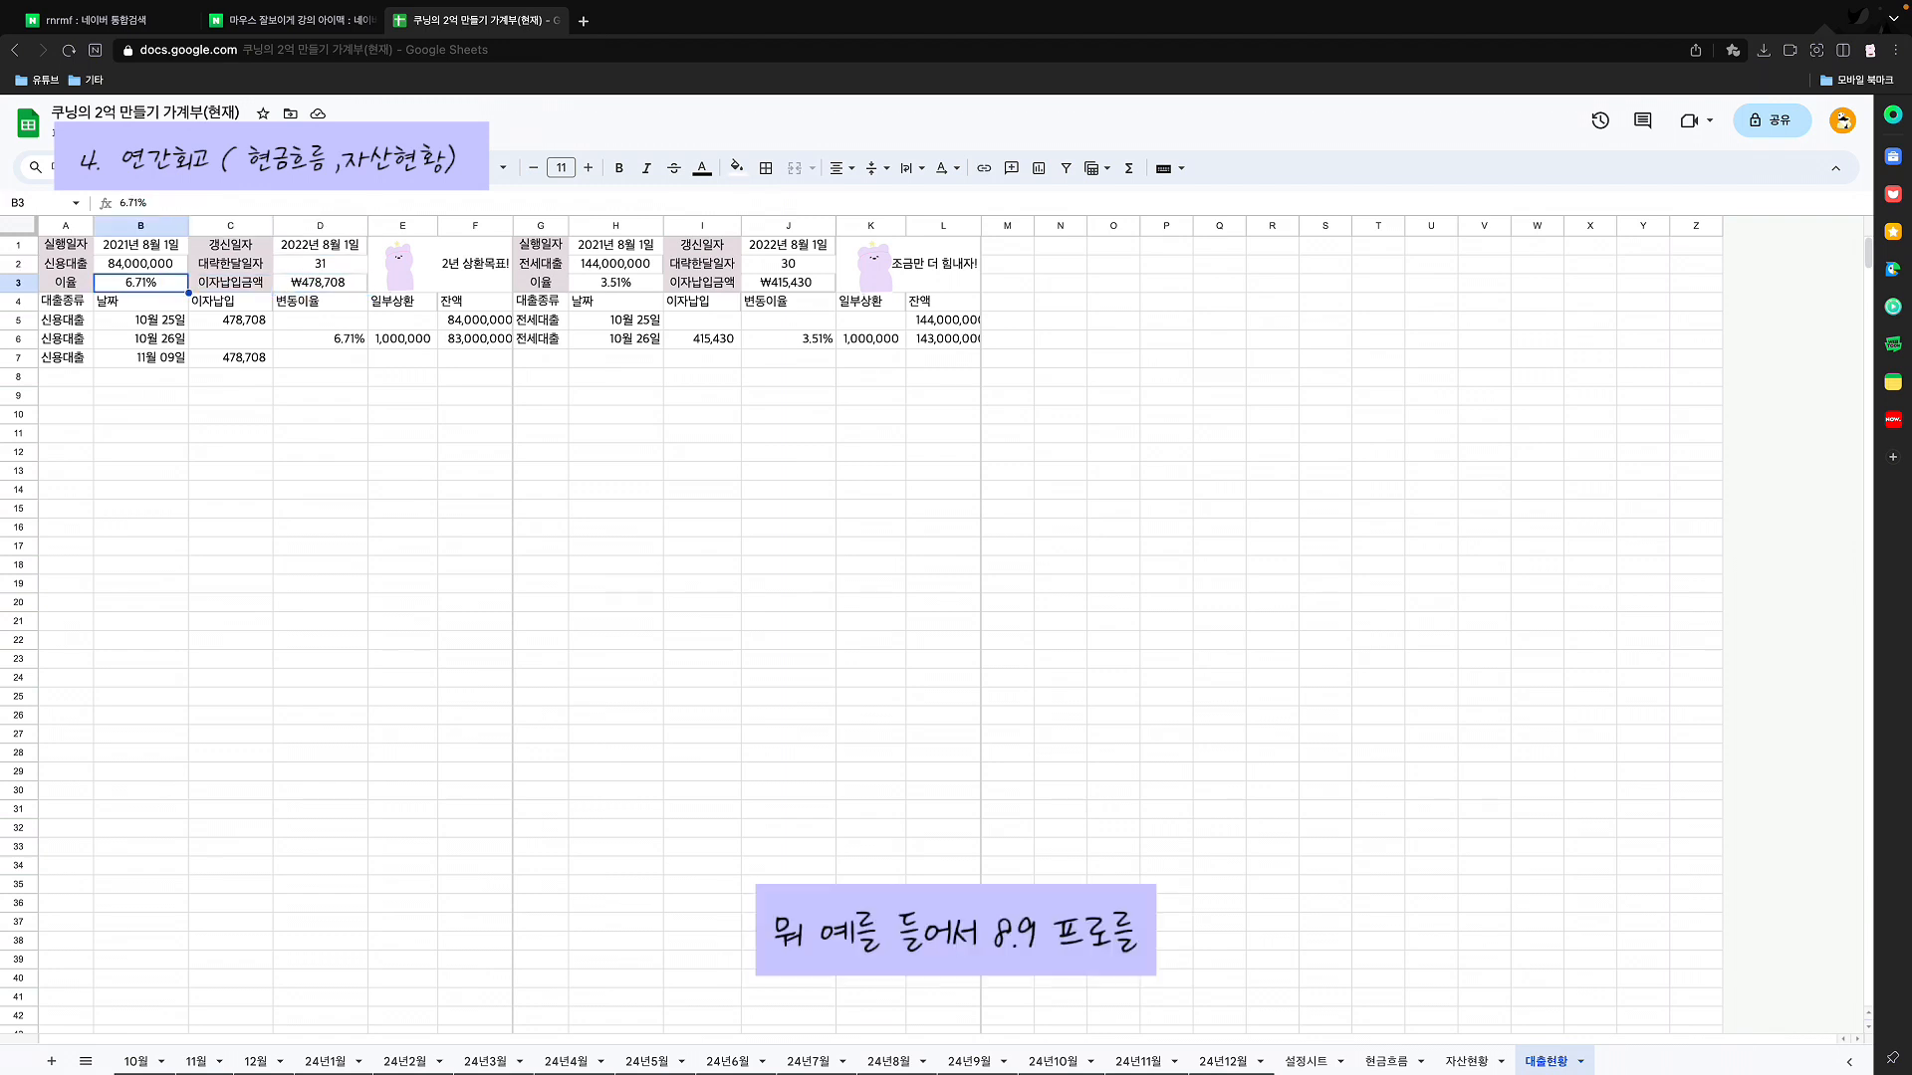
pyautogui.write('8.9')
pyautogui.press('Return')
pyautogui.click(358, 279)
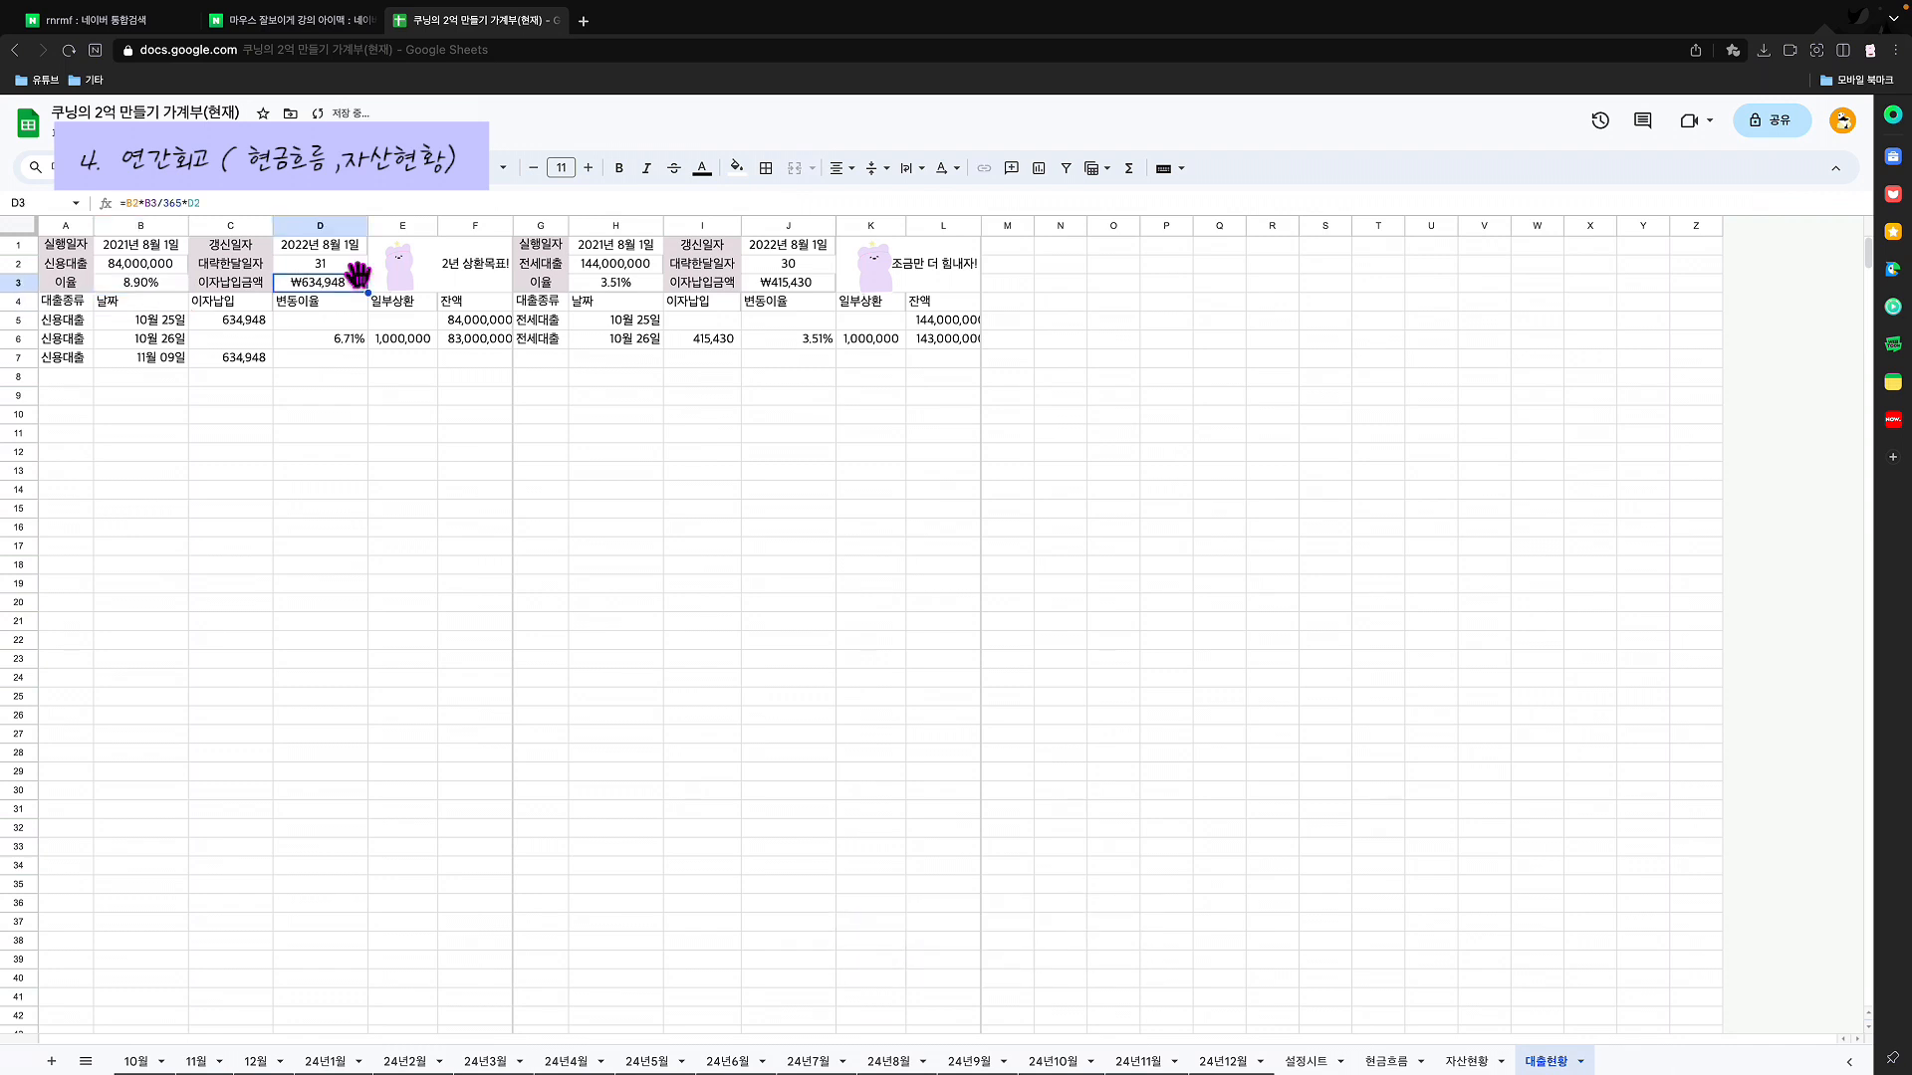
# Step: Inspect the 신용대출 이자납입금액 formula and the 10월 26일 row's 일부상환 amount and 잔액 formula
pyautogui.click(320, 415)
pyautogui.click(320, 282)
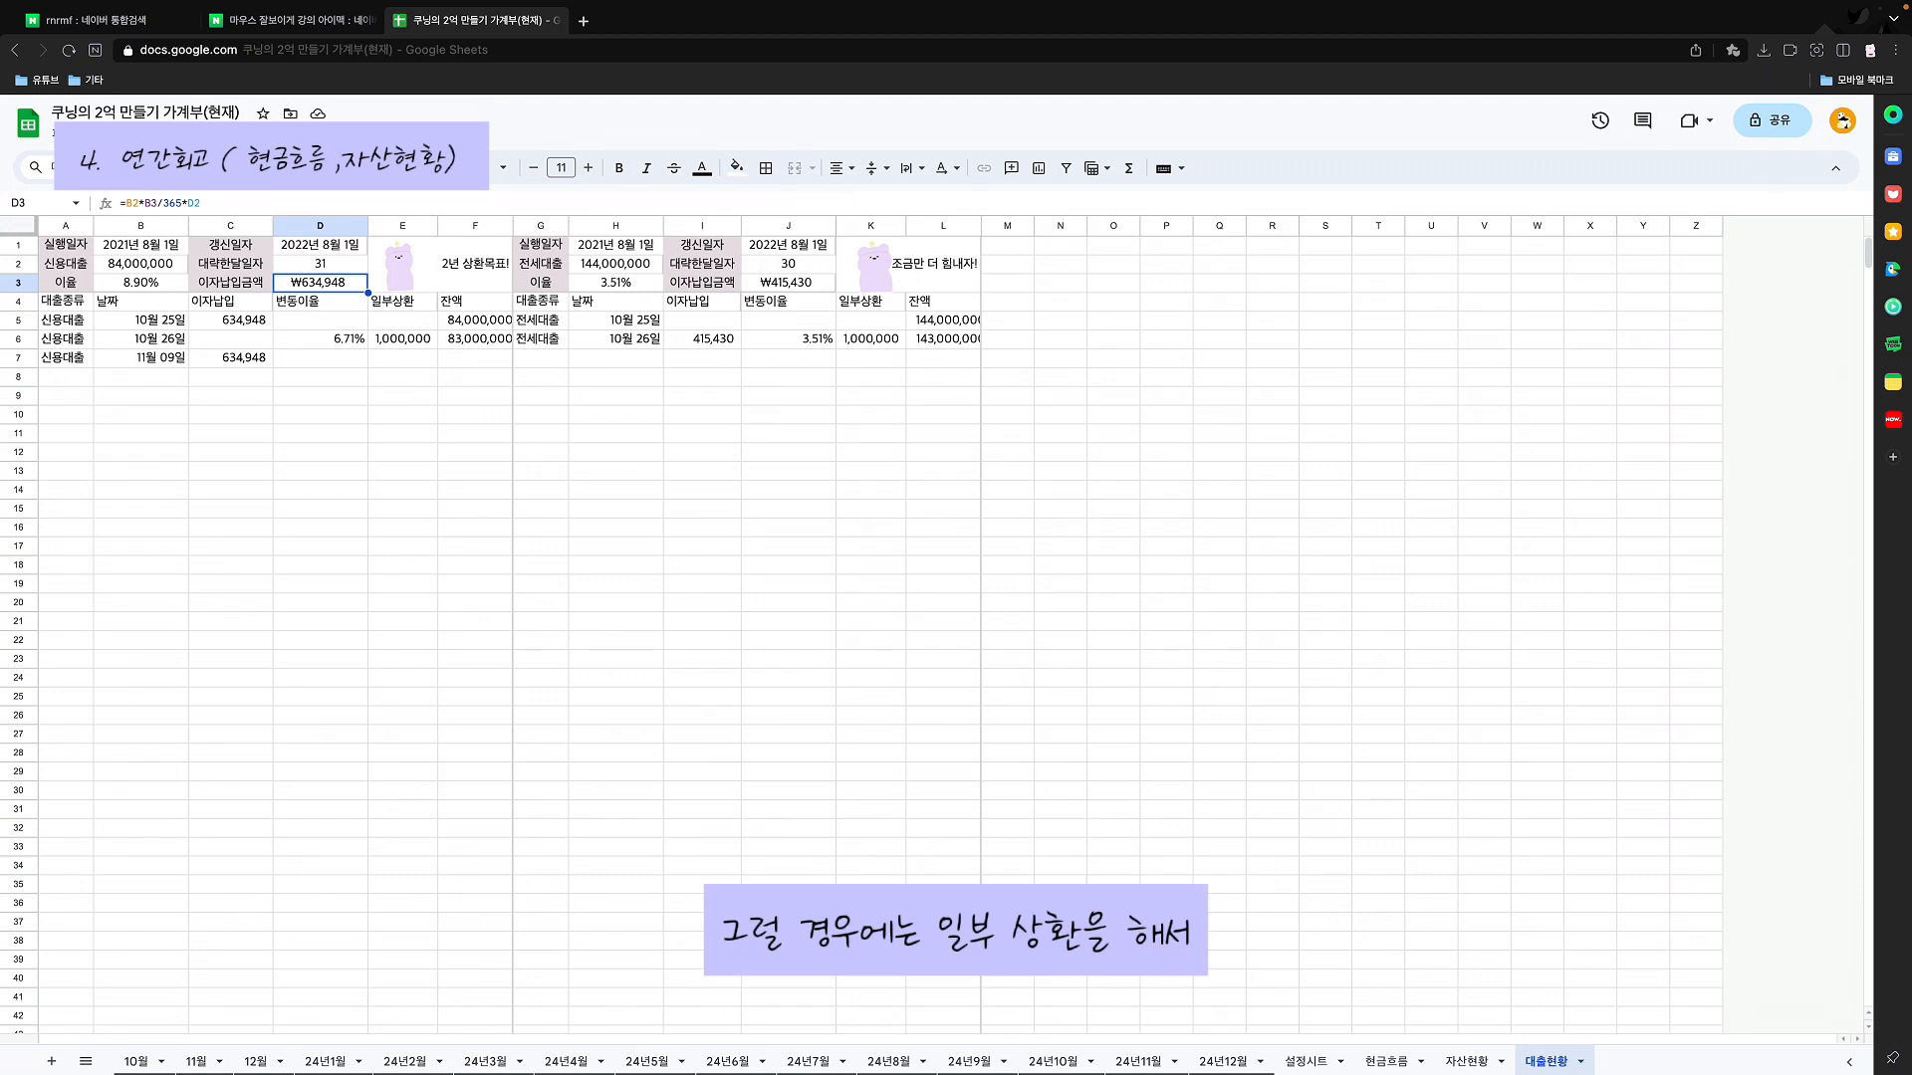
pyautogui.click(403, 339)
pyautogui.click(475, 339)
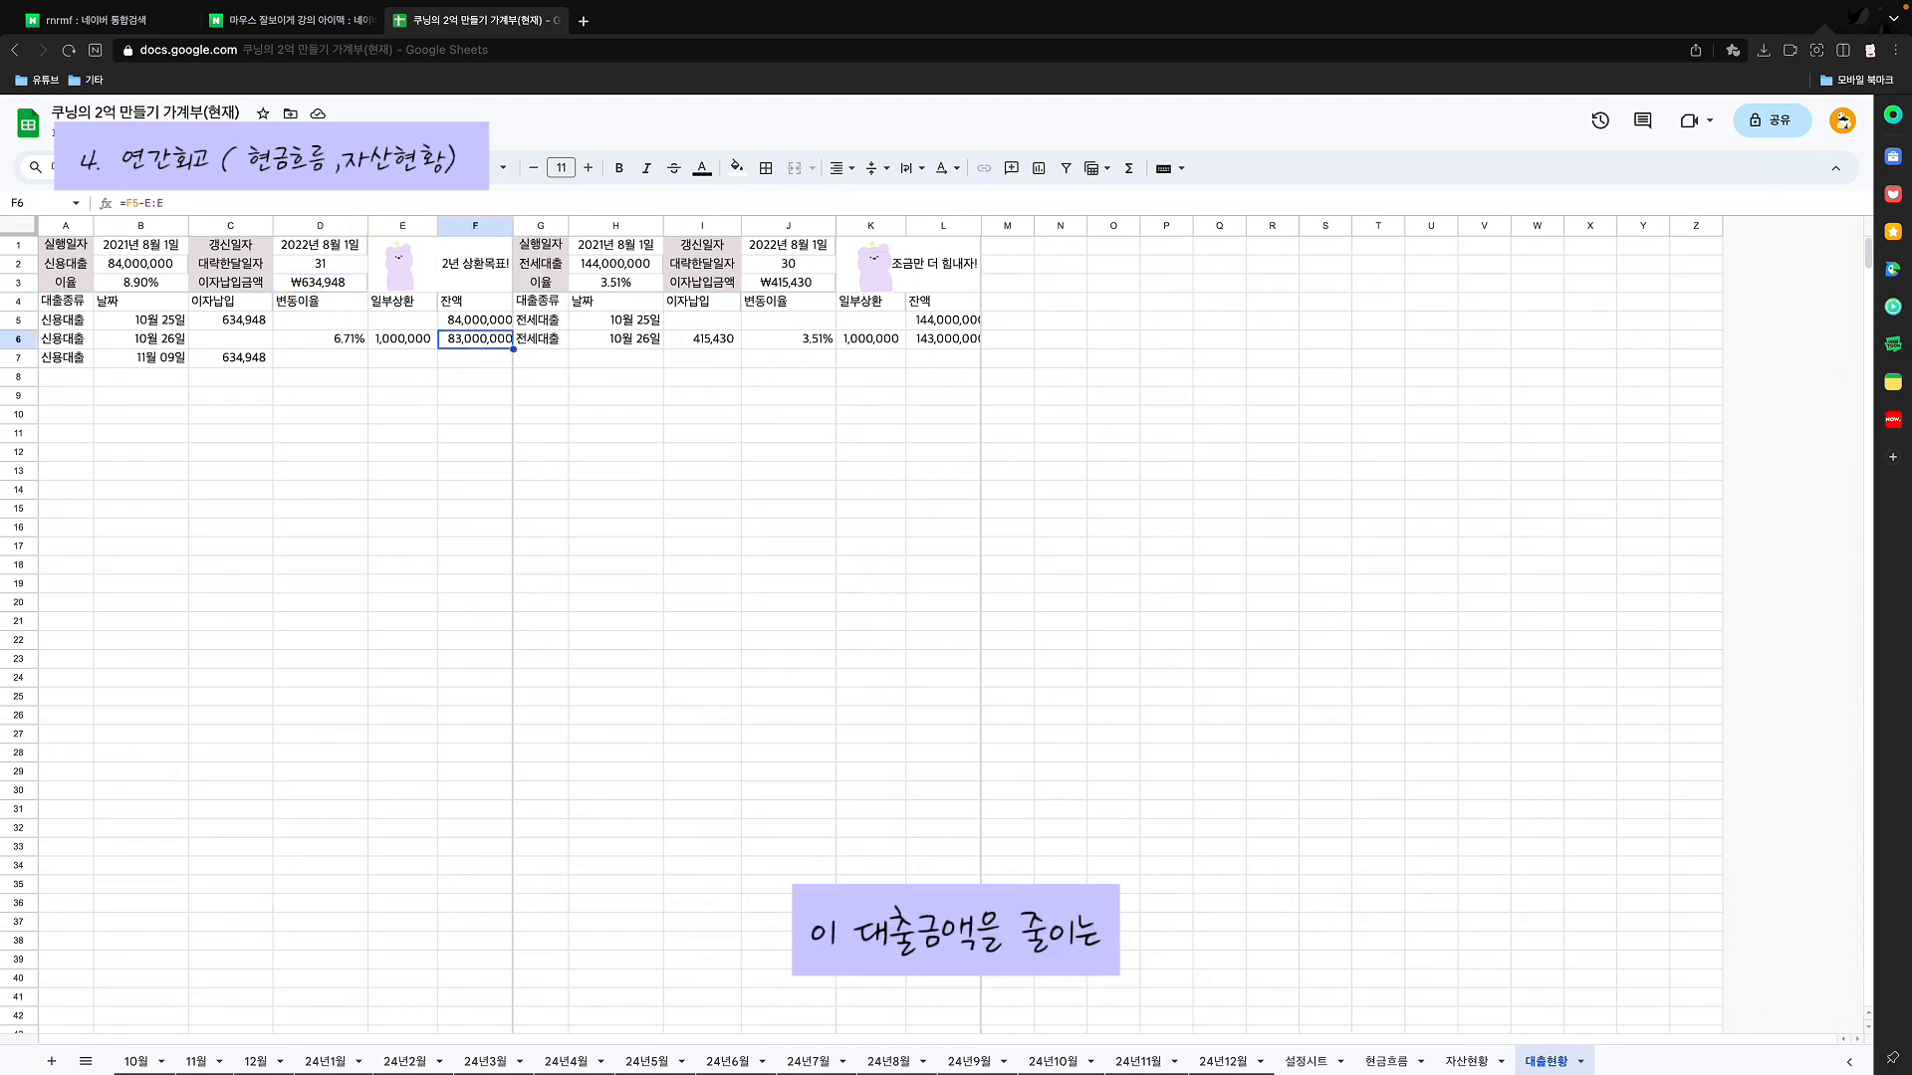